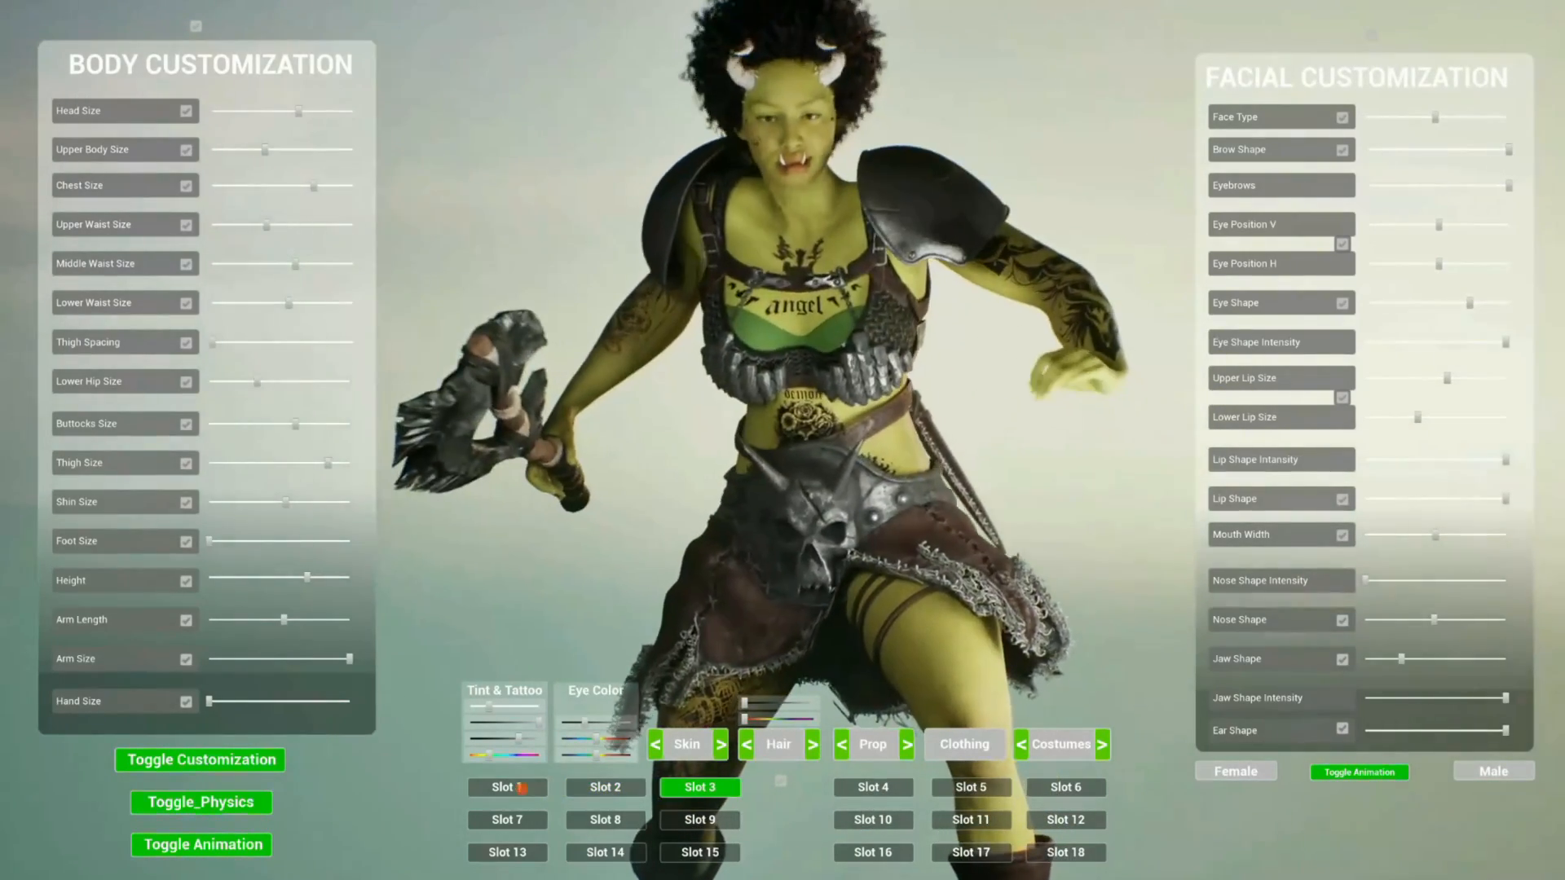
# Load the saved characters in Slot 1 and Slot 2 to preview them
pyautogui.click(520, 788)
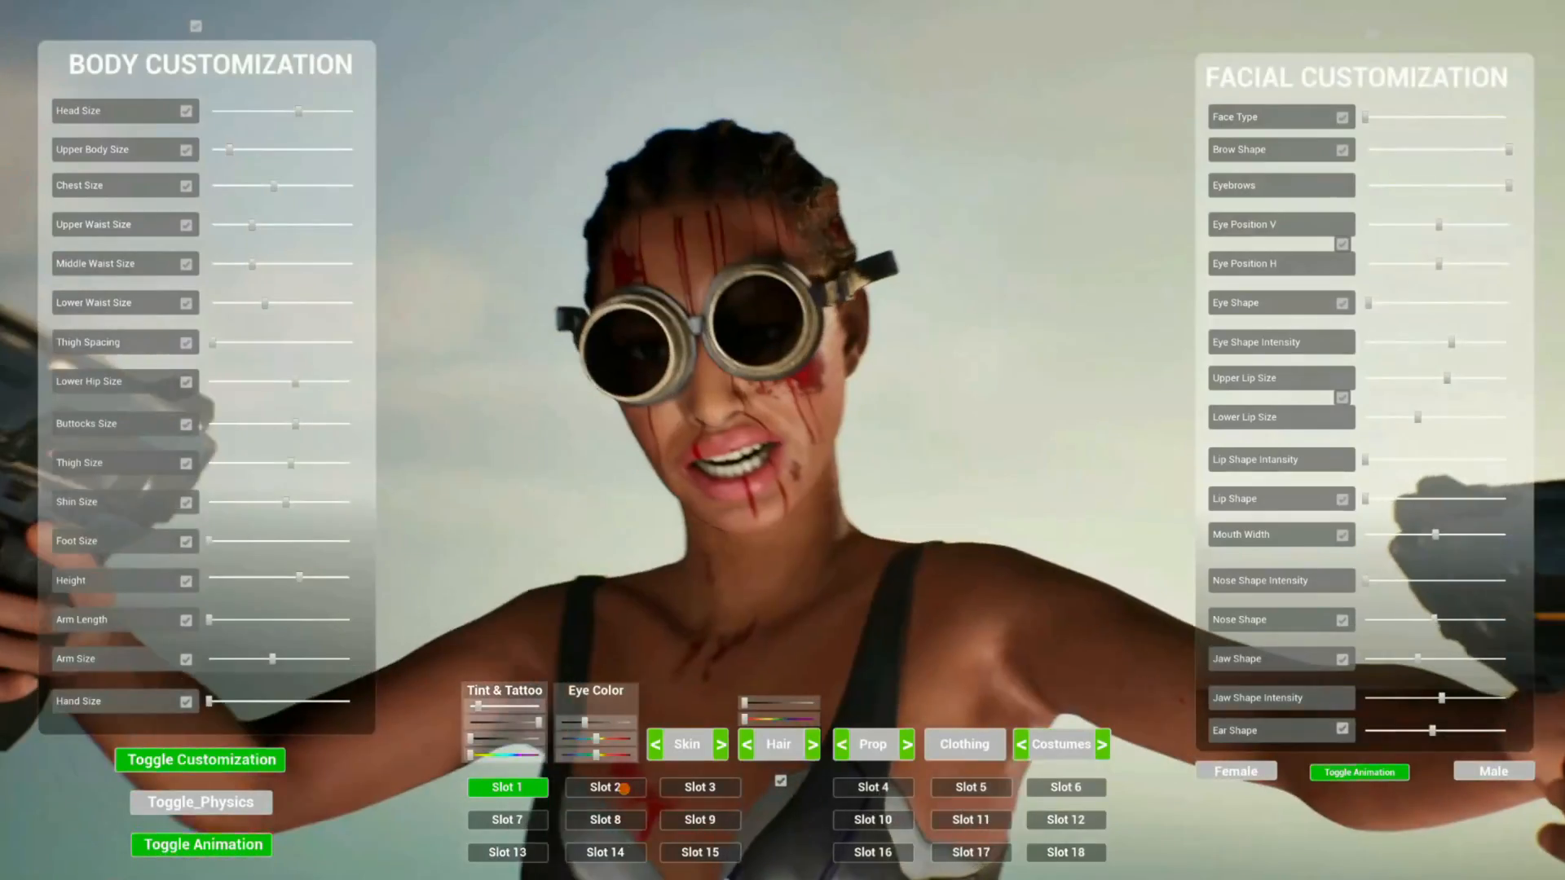
pyautogui.click(624, 789)
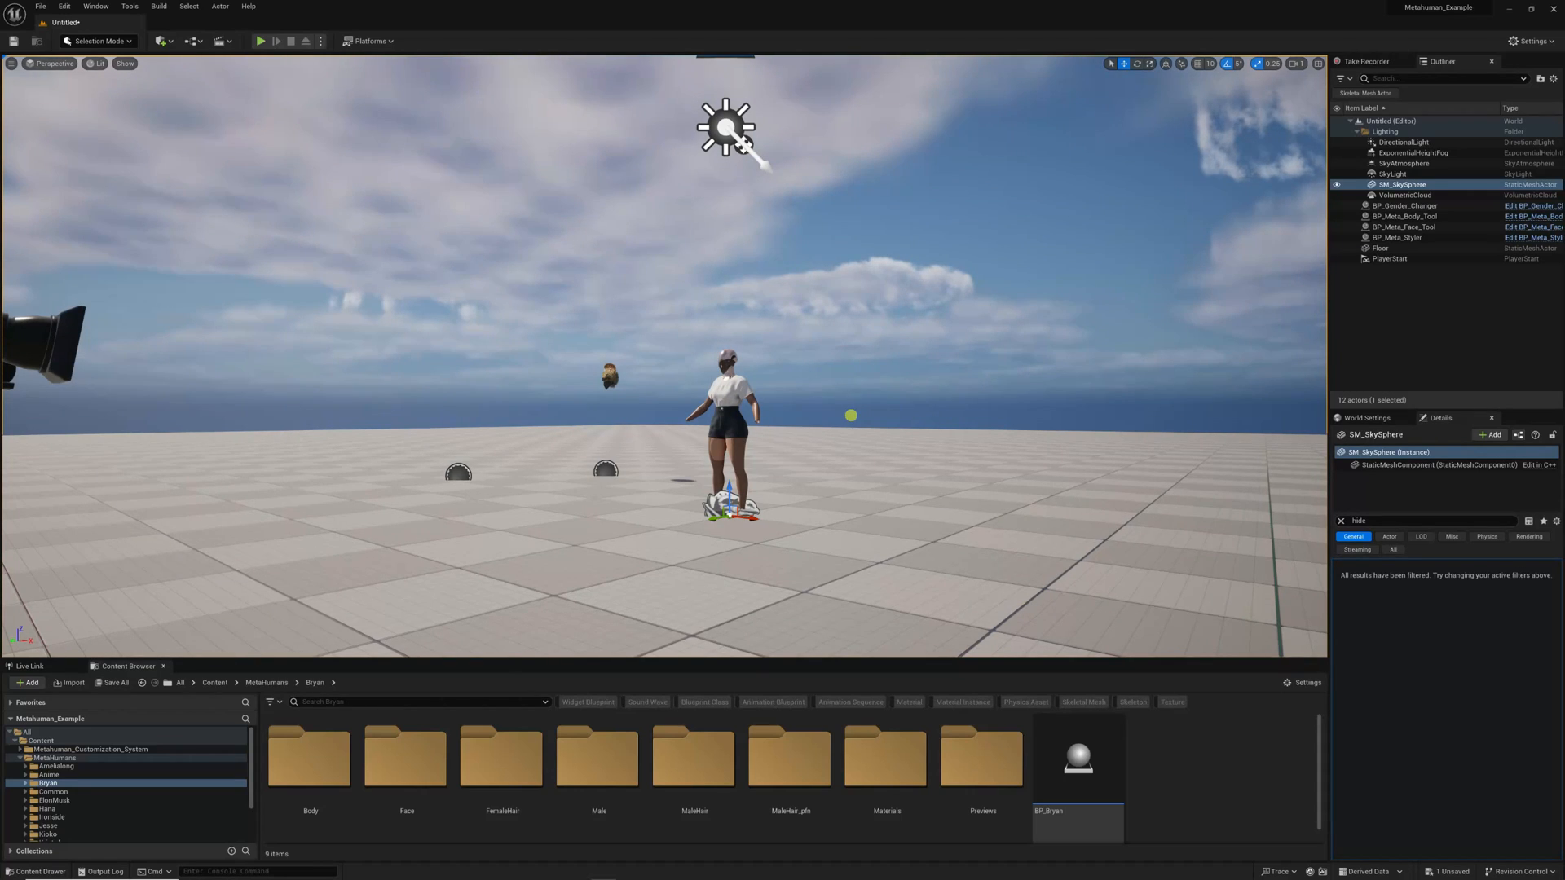
# Play the level to preview the character without the customization menus, orbit around it, and stop playing
pyautogui.moveTo(897, 559); pyautogui.dragTo(902, 506)
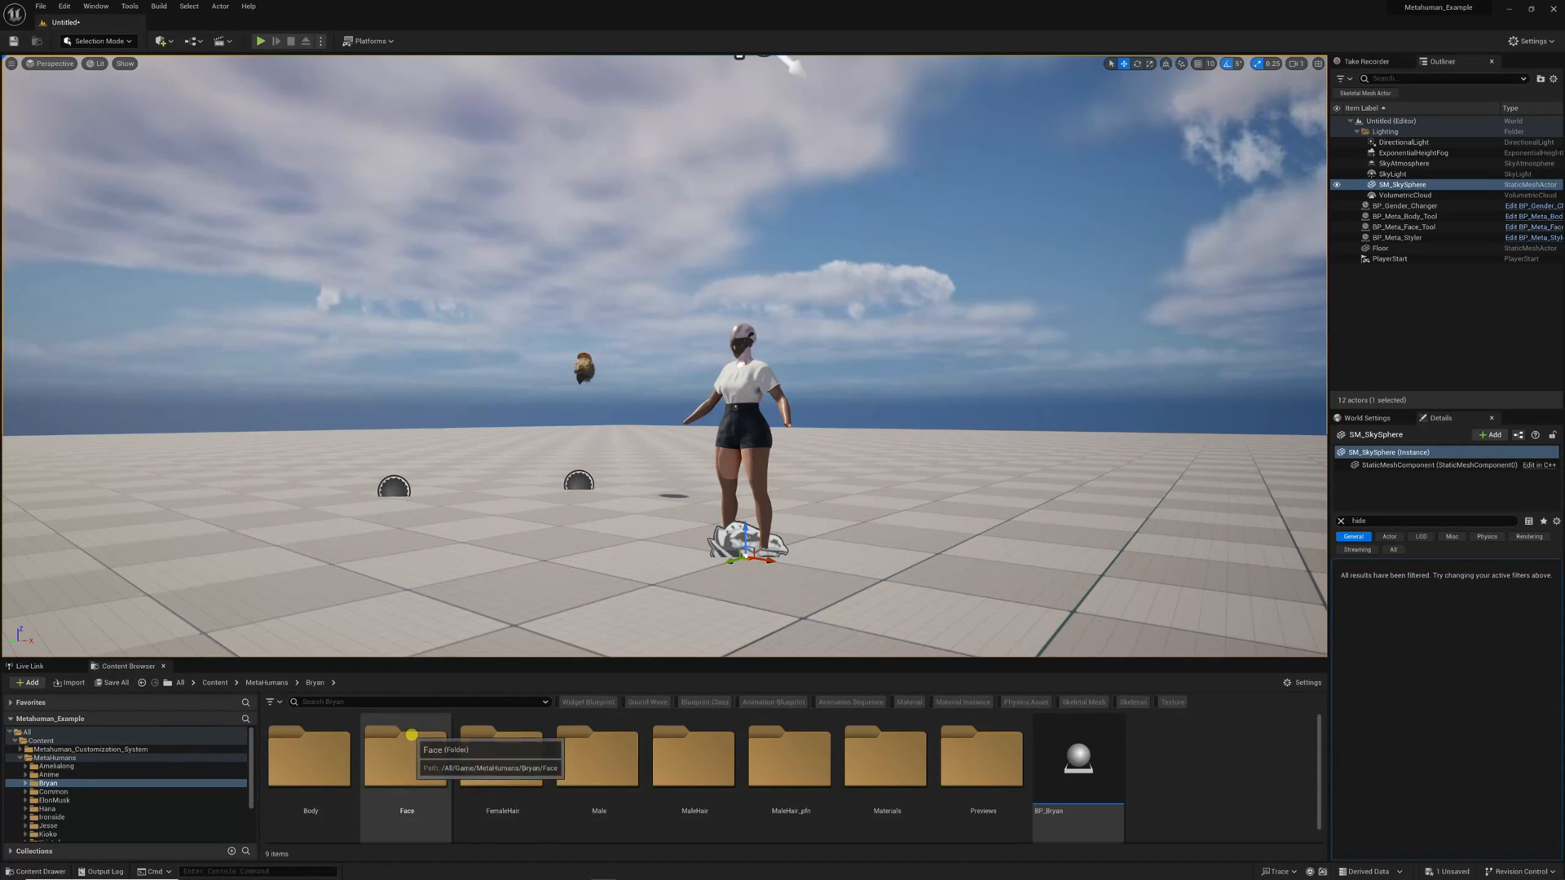
pyautogui.moveTo(926, 497); pyautogui.dragTo(940, 510, button='right')
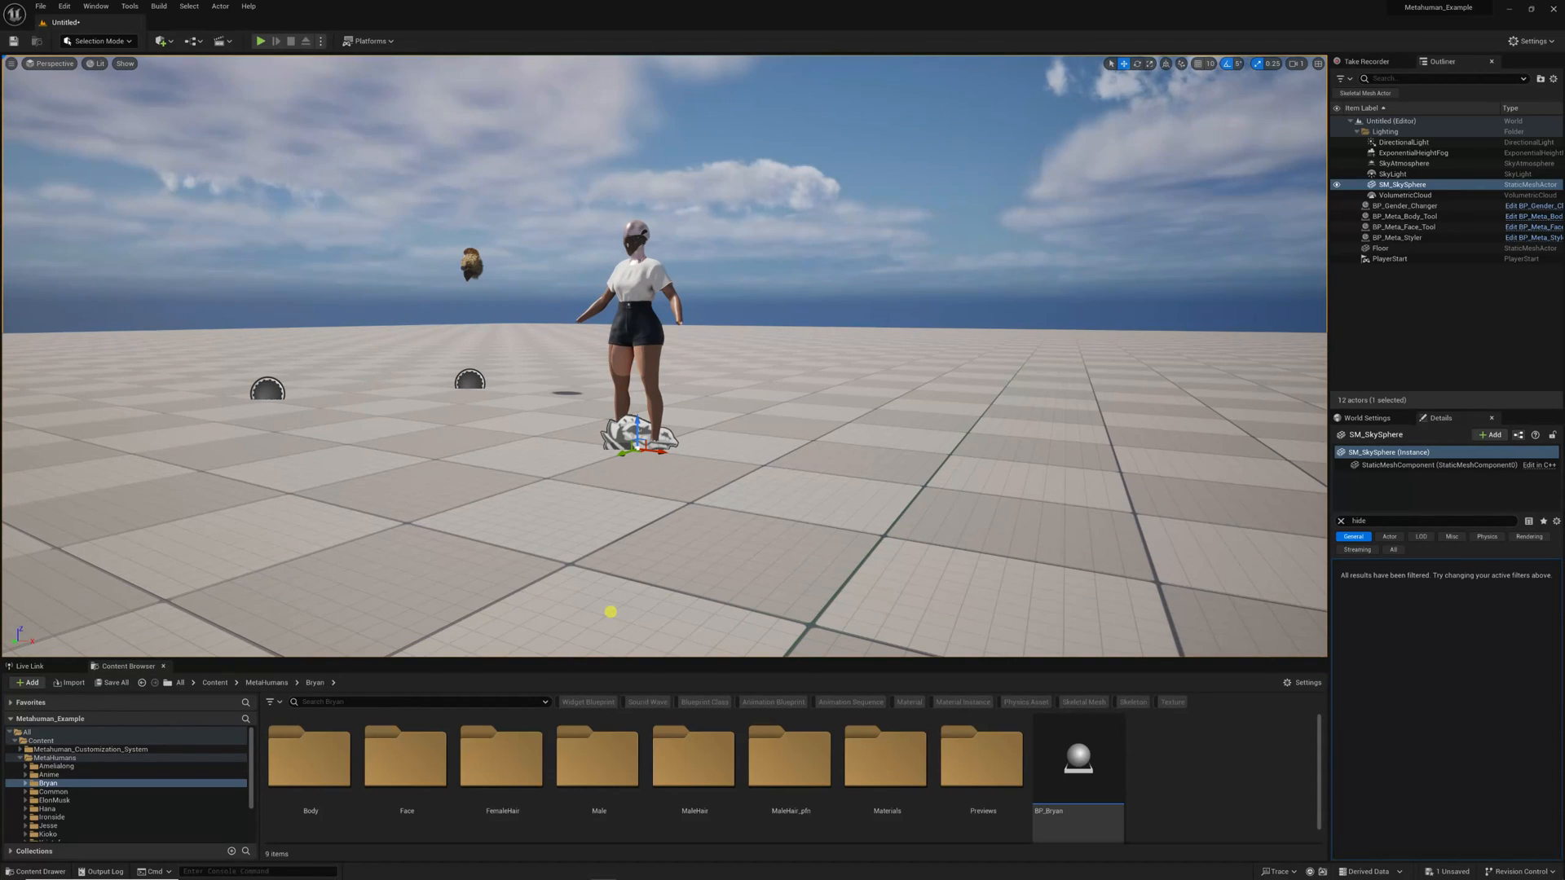
pyautogui.click(261, 41)
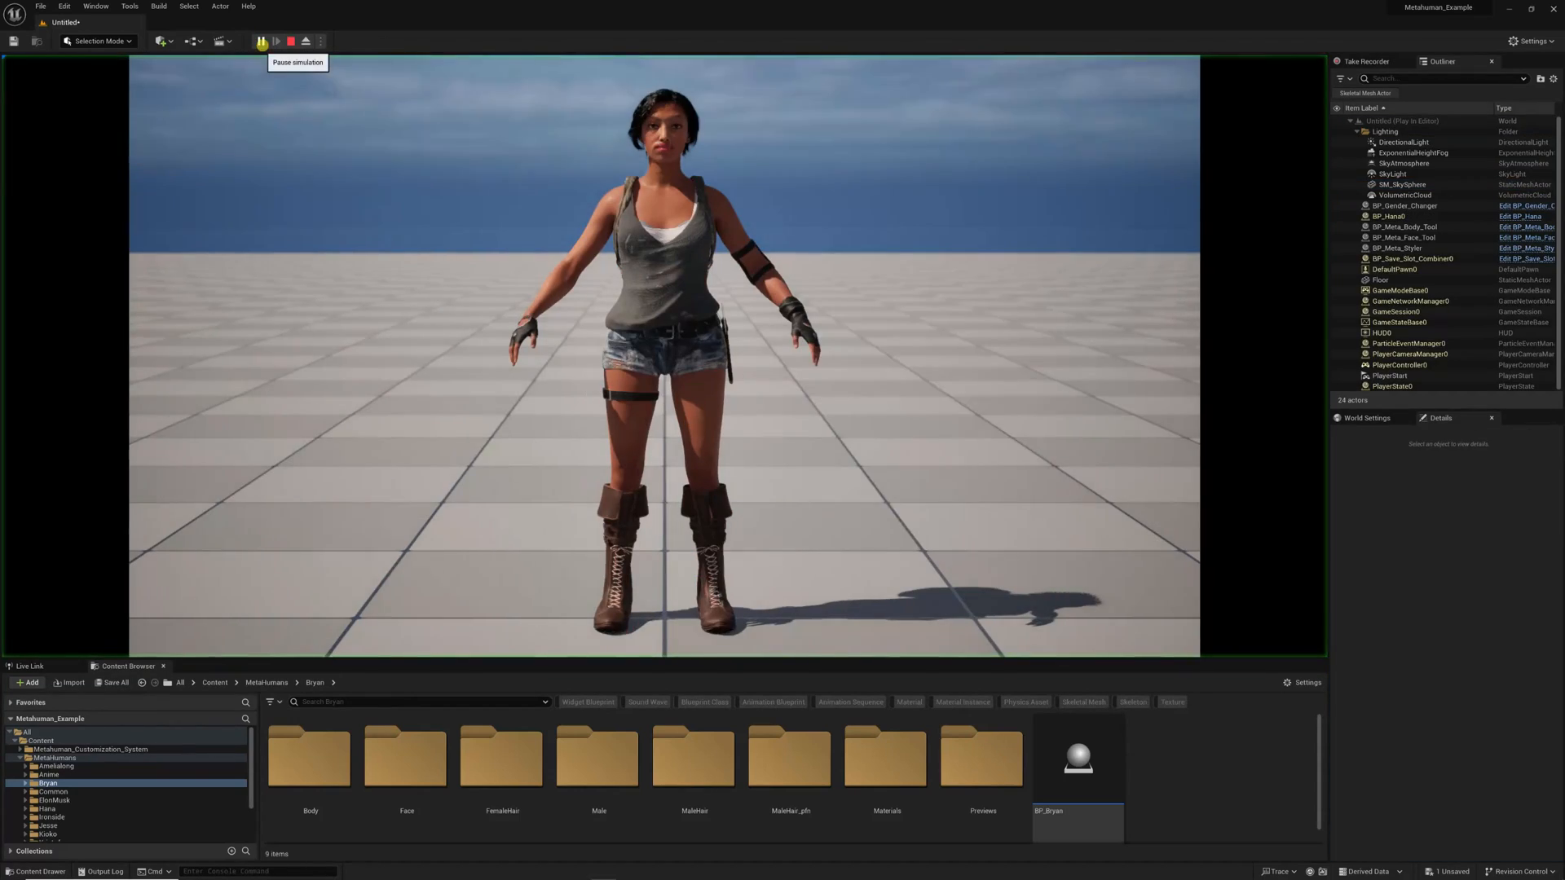
pyautogui.moveTo(727, 412); pyautogui.dragTo(727, 412)
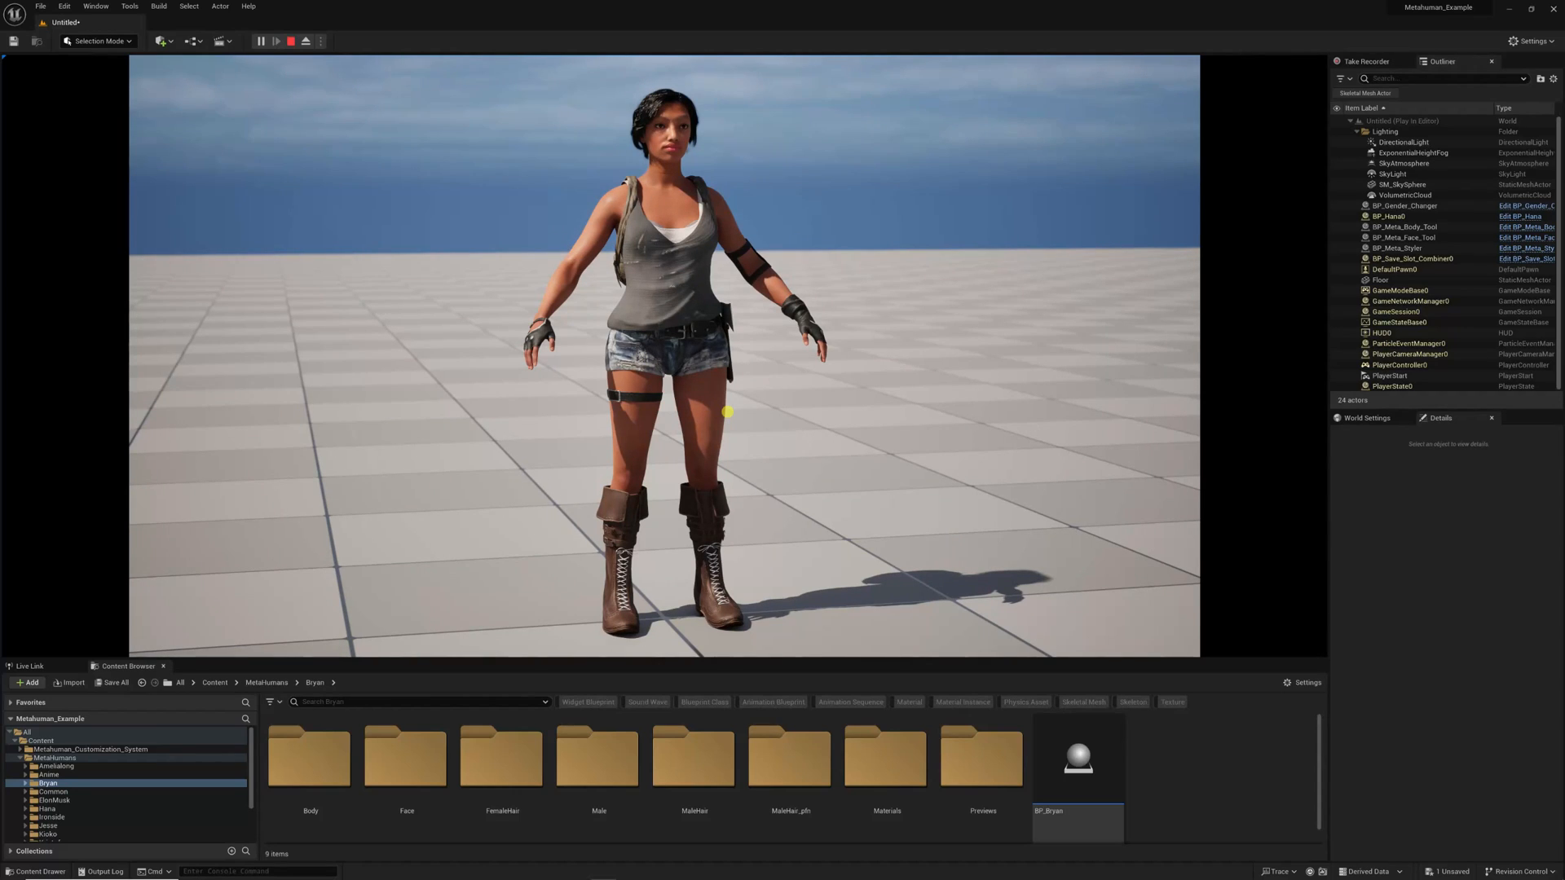
pyautogui.press('Escape')
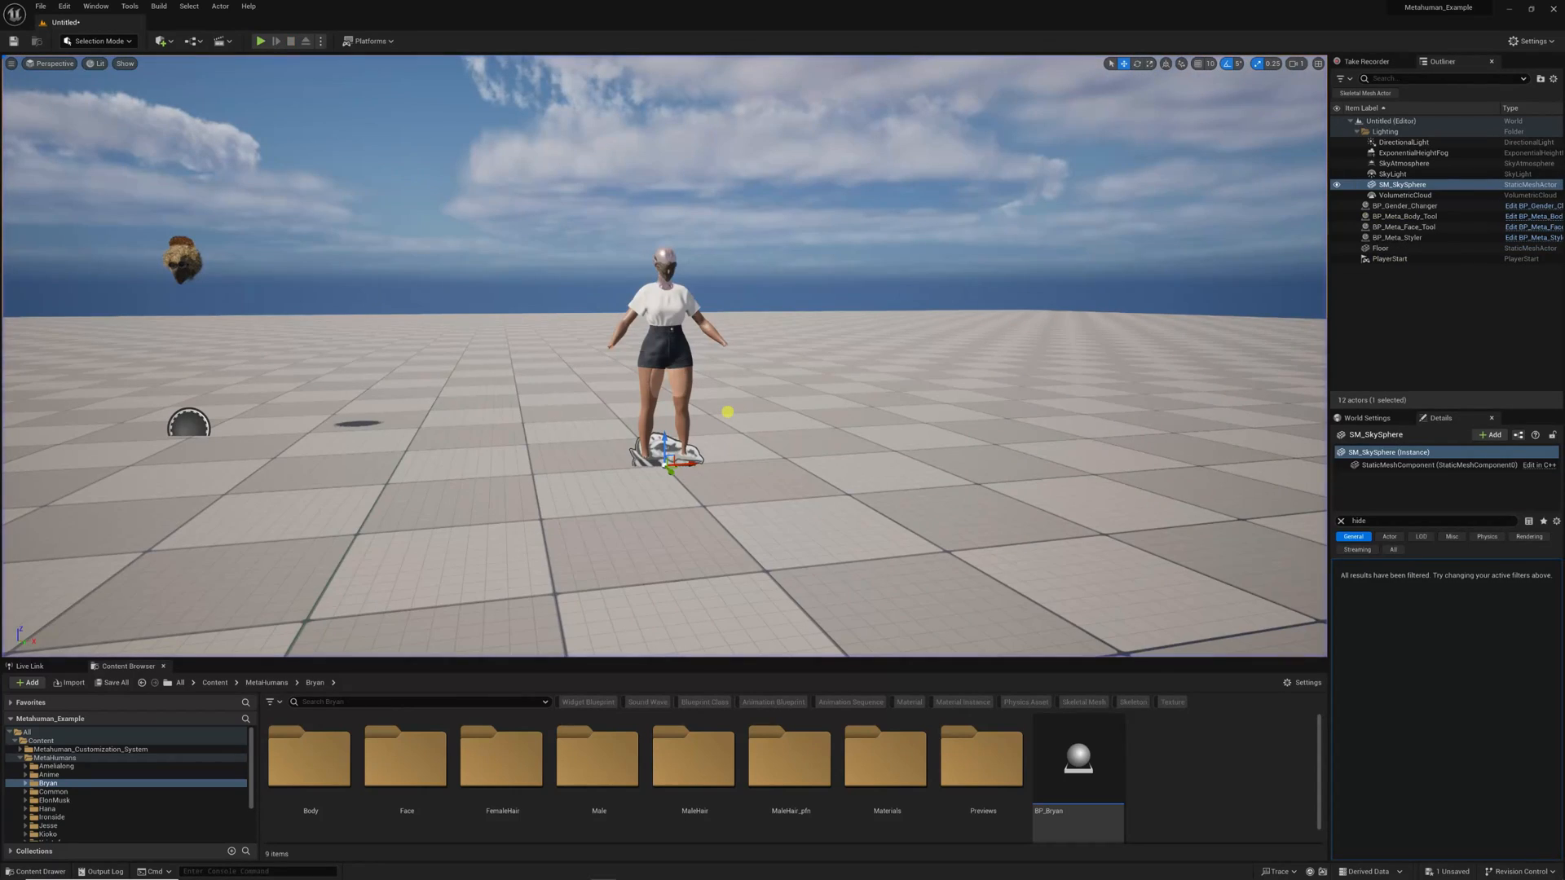
# Turn off the Hide Menus in Play option on BP_Meta_Styler, BP_Meta_Body_Tool and BP_Meta_Face_Tool
pyautogui.moveTo(803, 426); pyautogui.dragTo(803, 426, button='right')
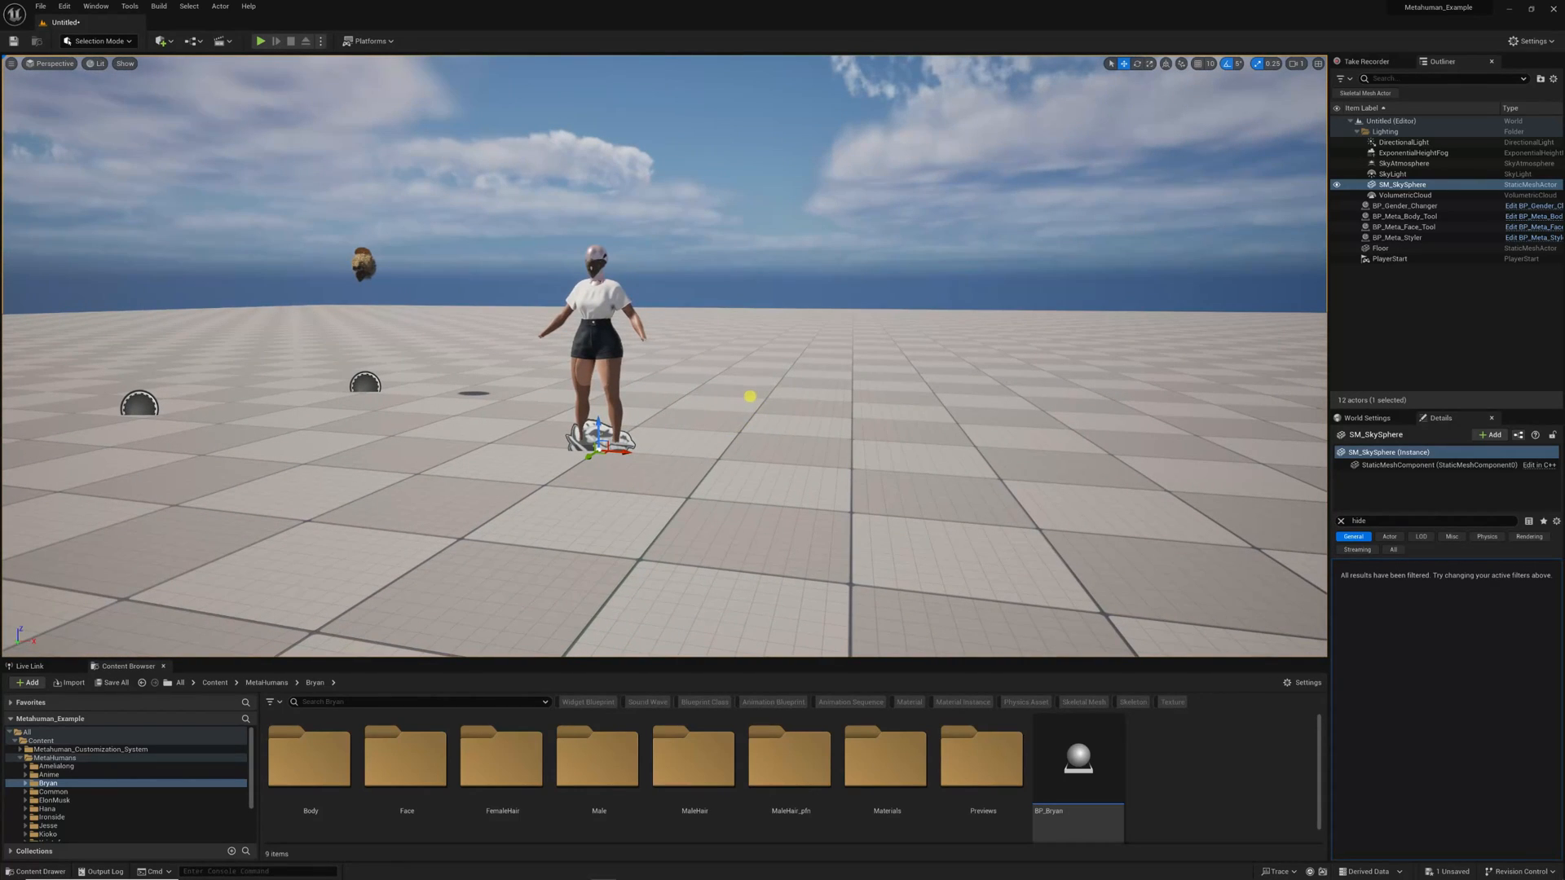
pyautogui.click(363, 265)
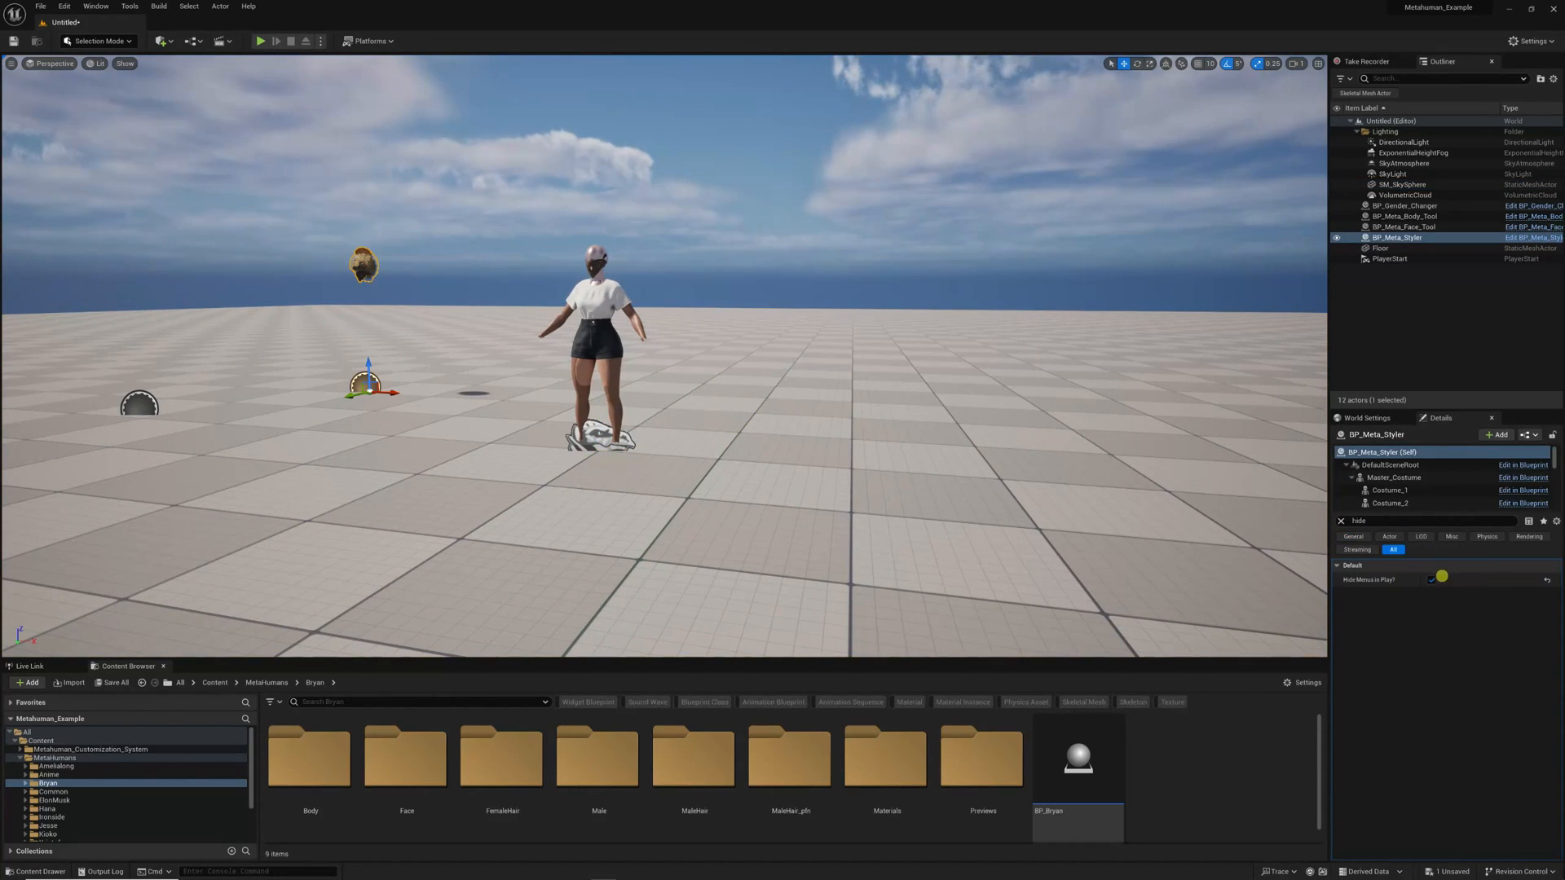
pyautogui.click(1431, 580)
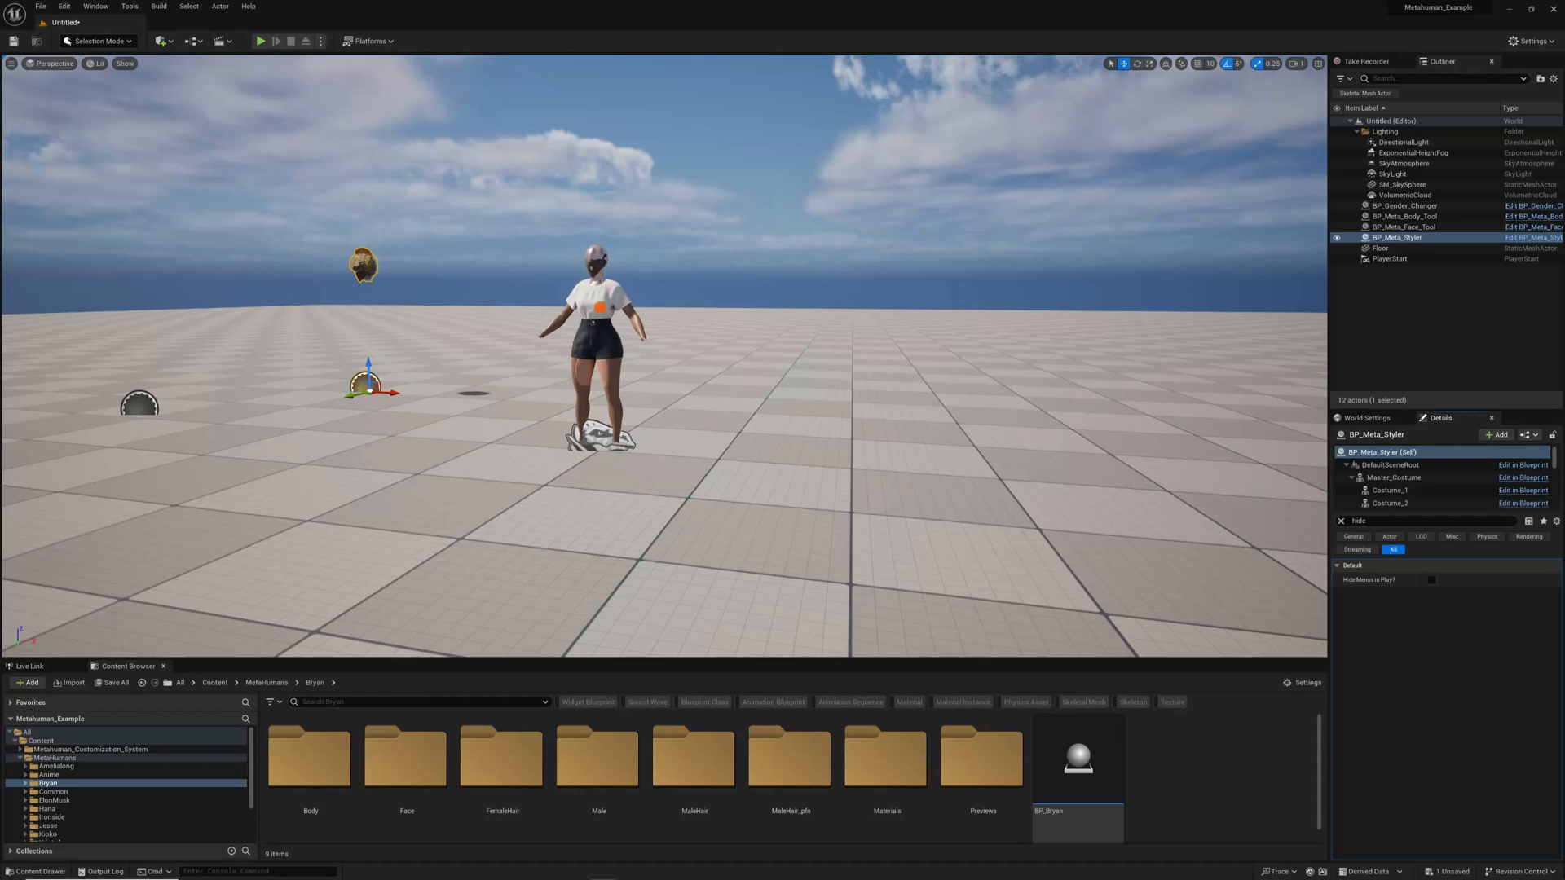
pyautogui.click(601, 306)
pyautogui.click(1429, 580)
pyautogui.click(1429, 579)
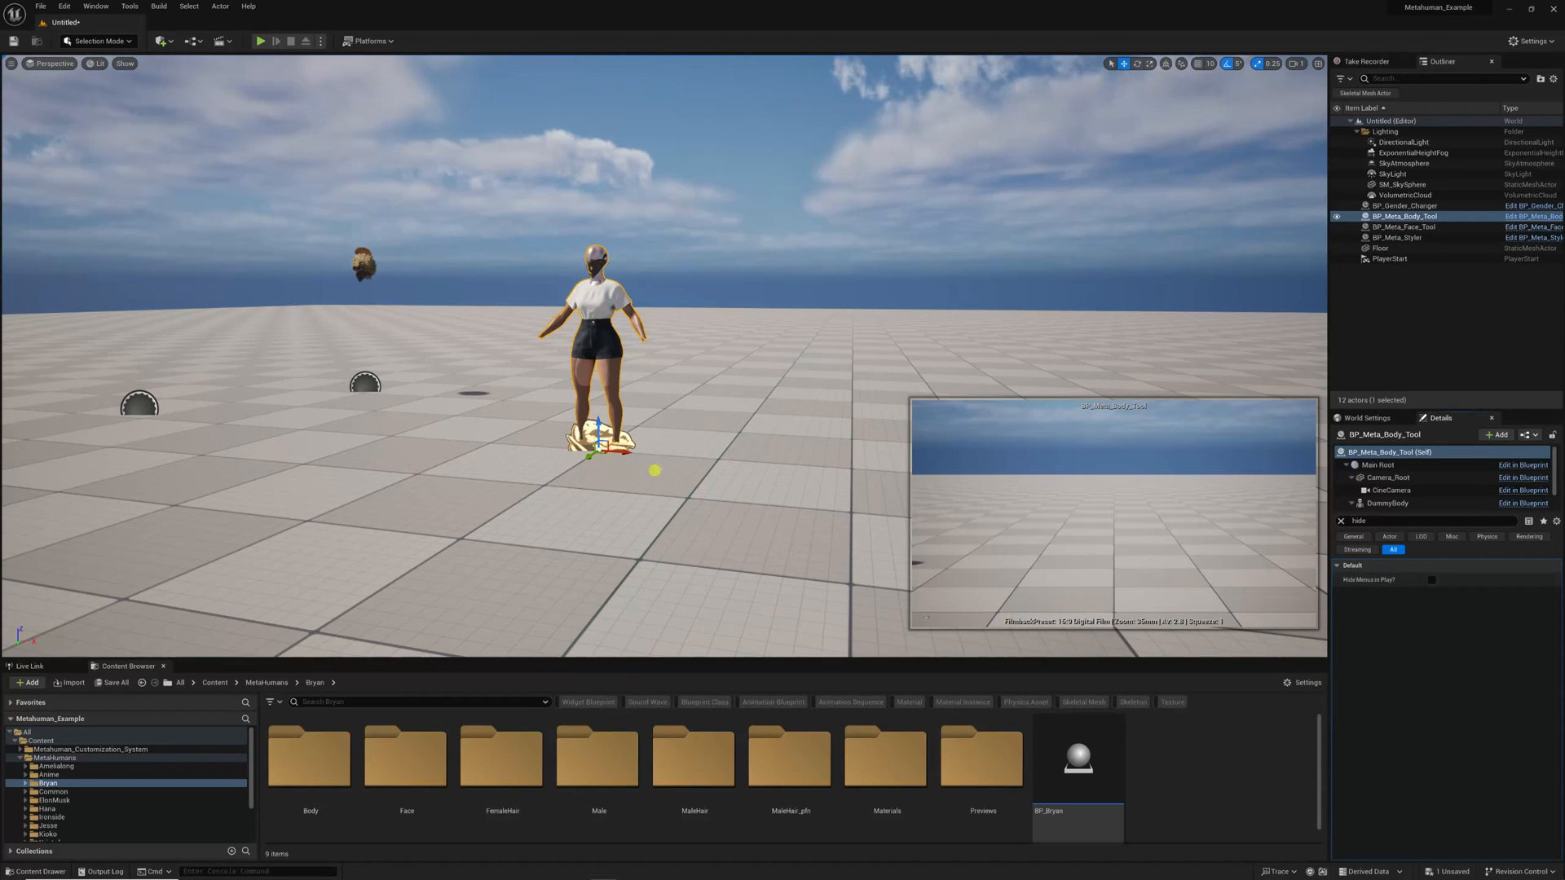
pyautogui.click(596, 267)
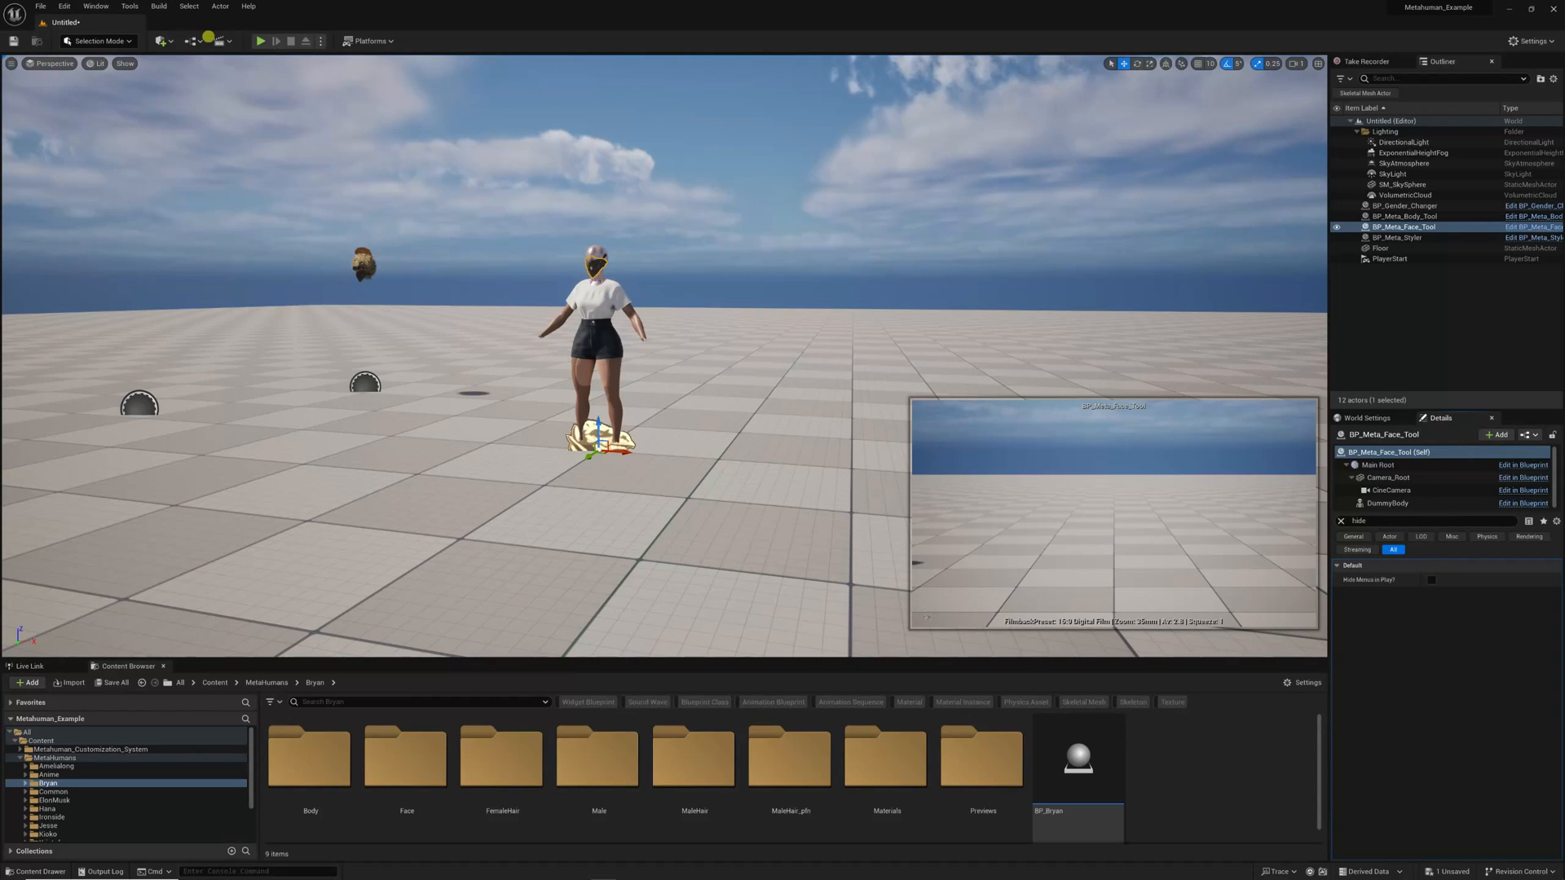
# Play the level, load the character saved in Slot 1 and switch it to female
pyautogui.click(260, 40)
pyautogui.moveTo(596, 336); pyautogui.dragTo(595, 337)
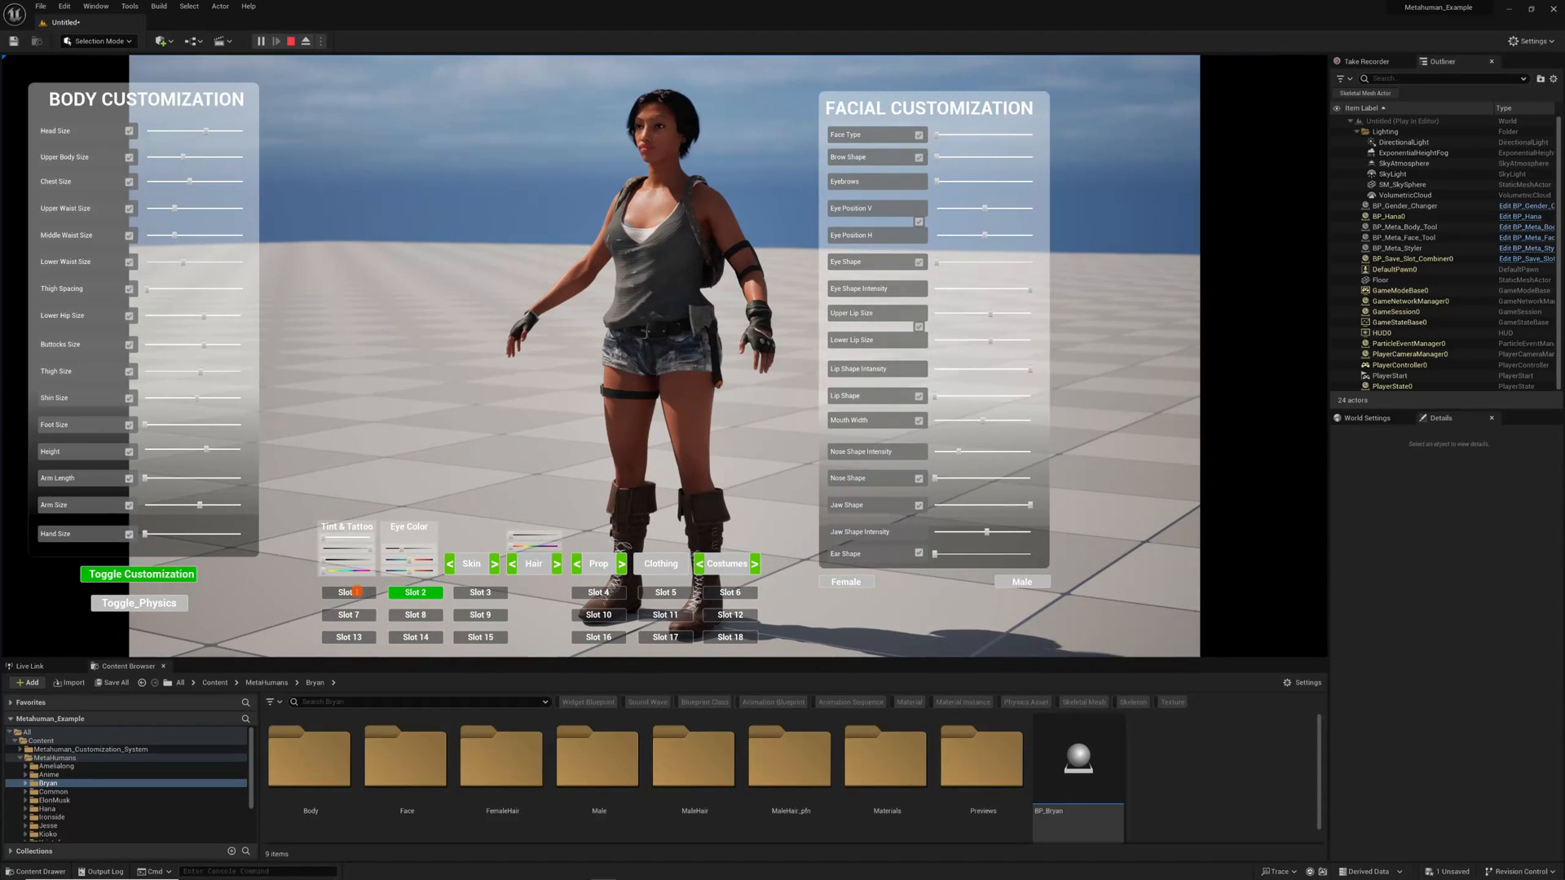
pyautogui.click(356, 593)
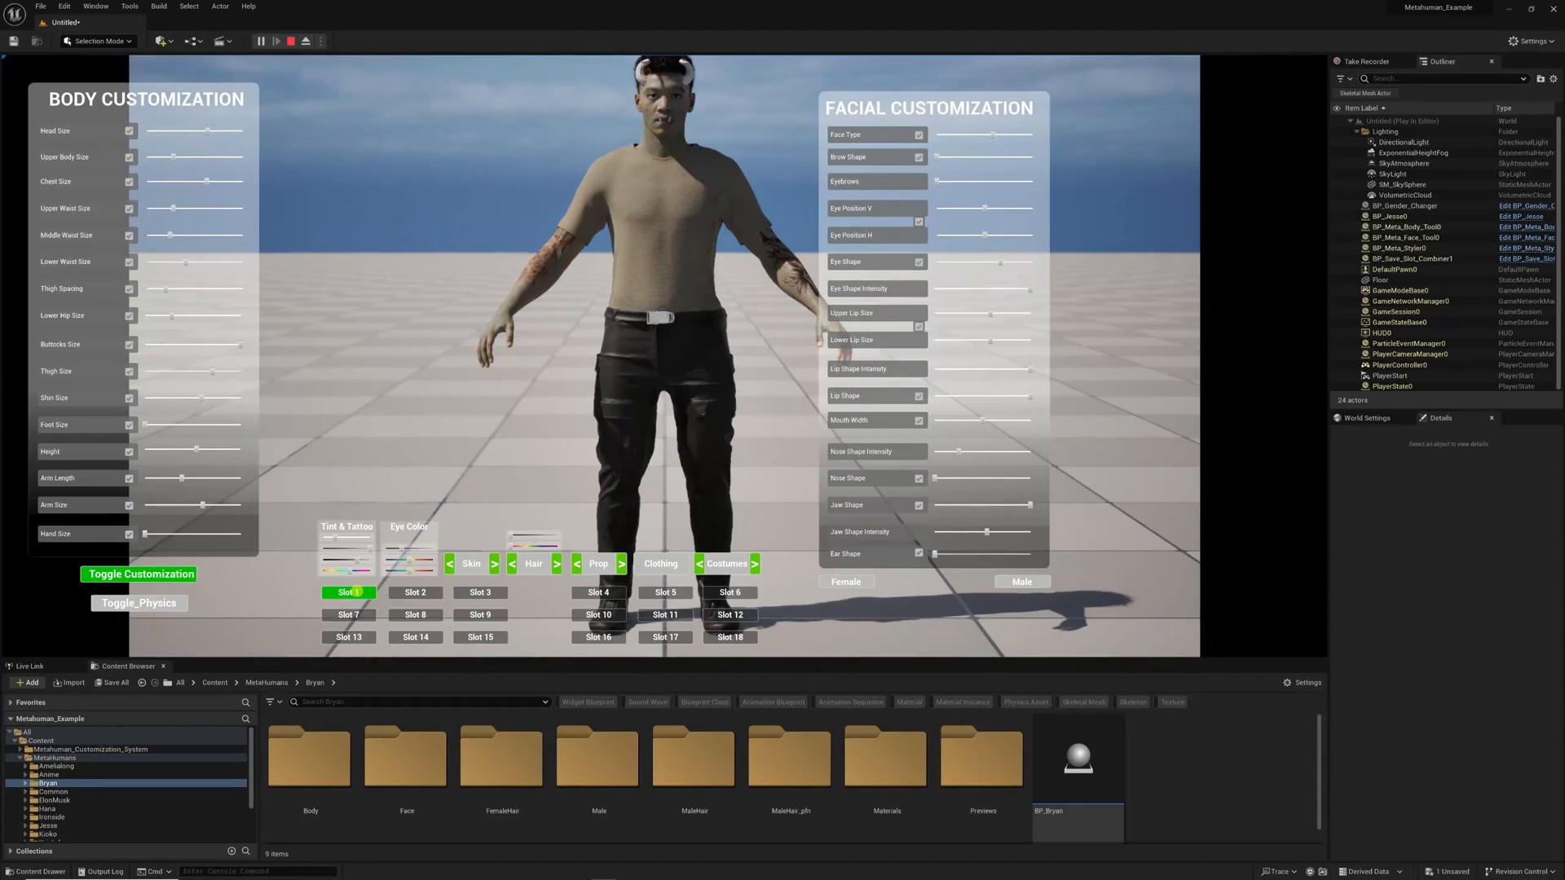
pyautogui.click(838, 582)
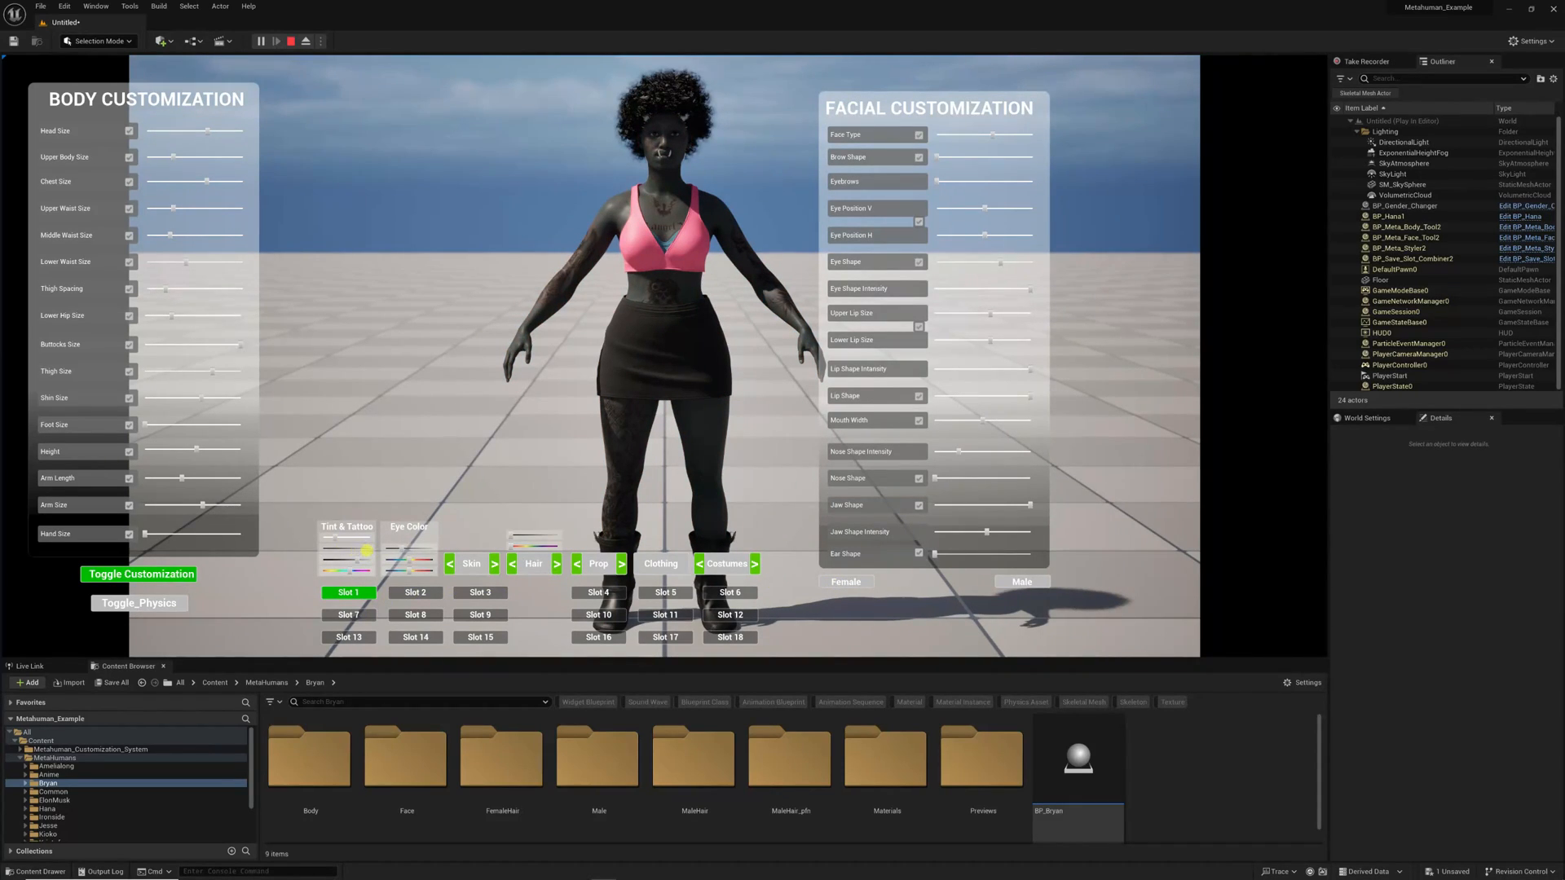
# Cycle through the skins to the light one and raise the Tint & Tattoo strength to maximum
pyautogui.click(495, 564)
pyautogui.click(496, 565)
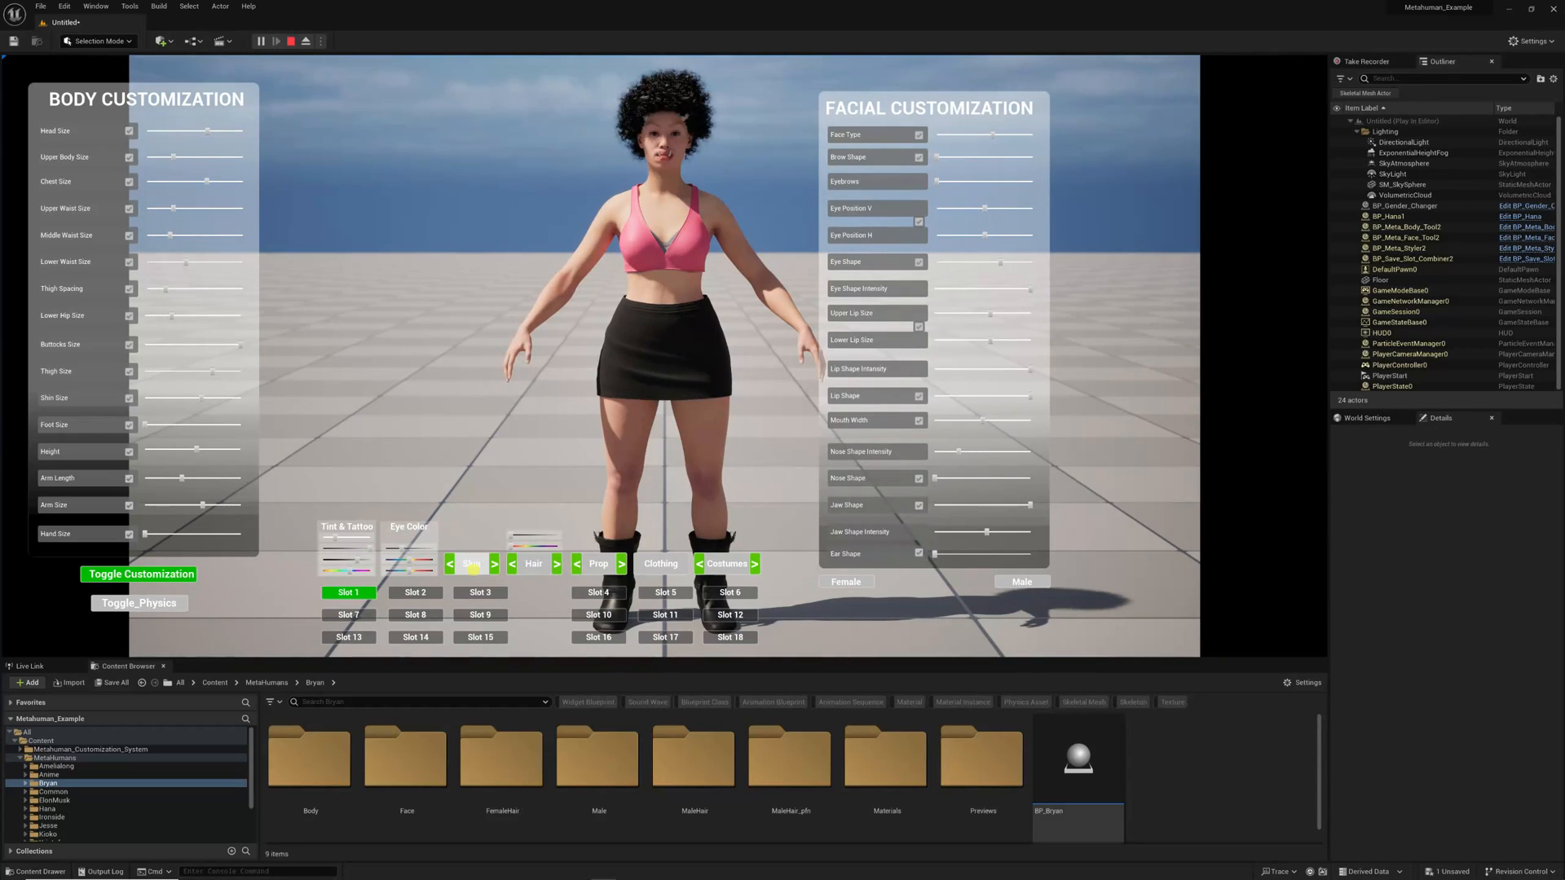
pyautogui.click(451, 566)
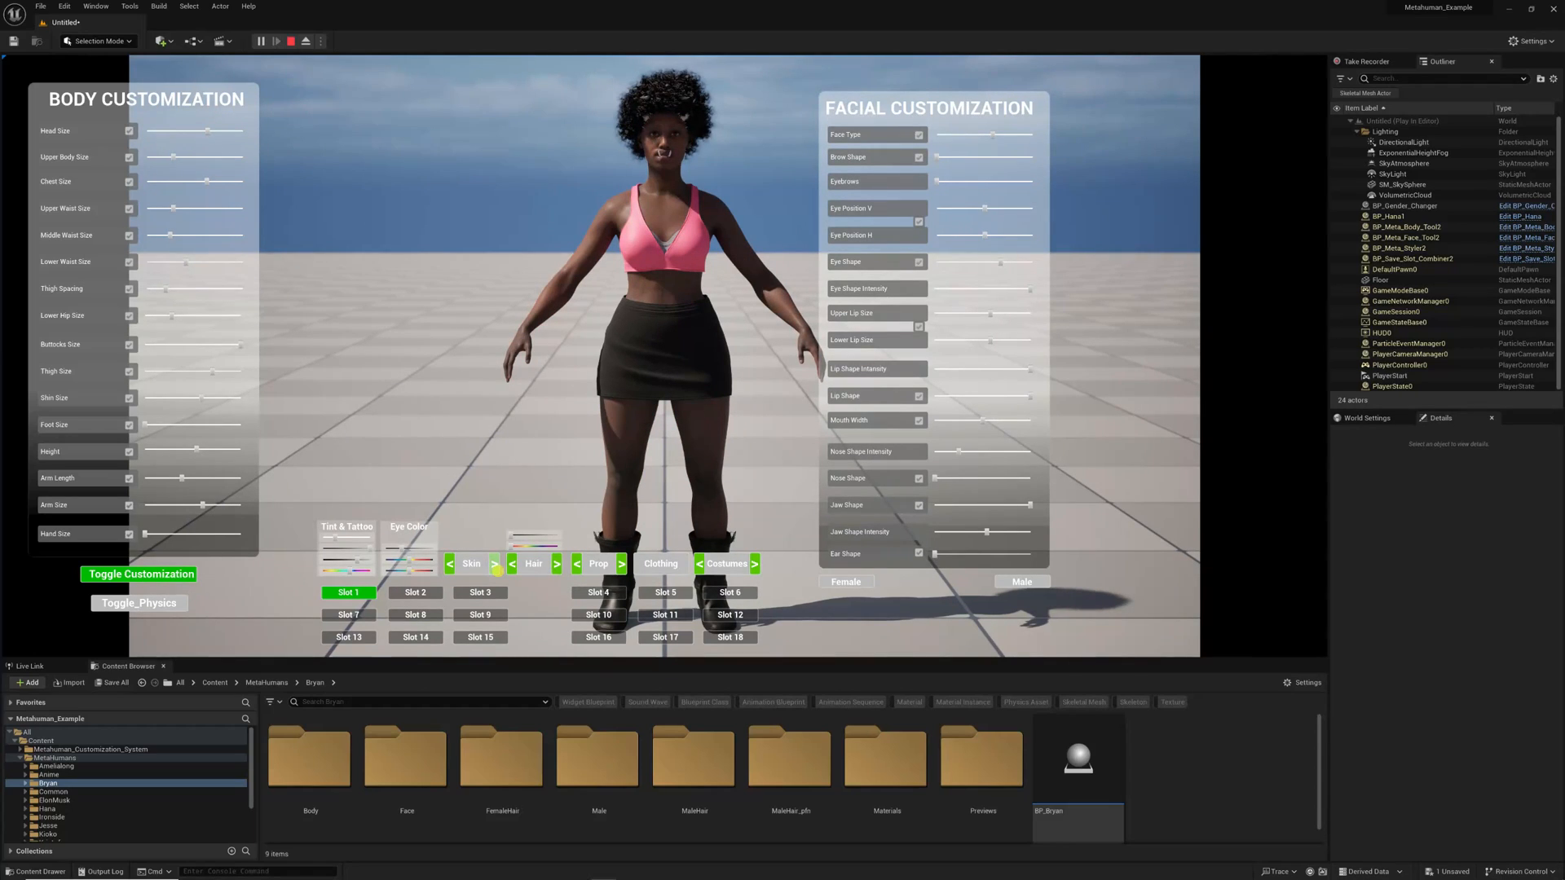
pyautogui.click(495, 566)
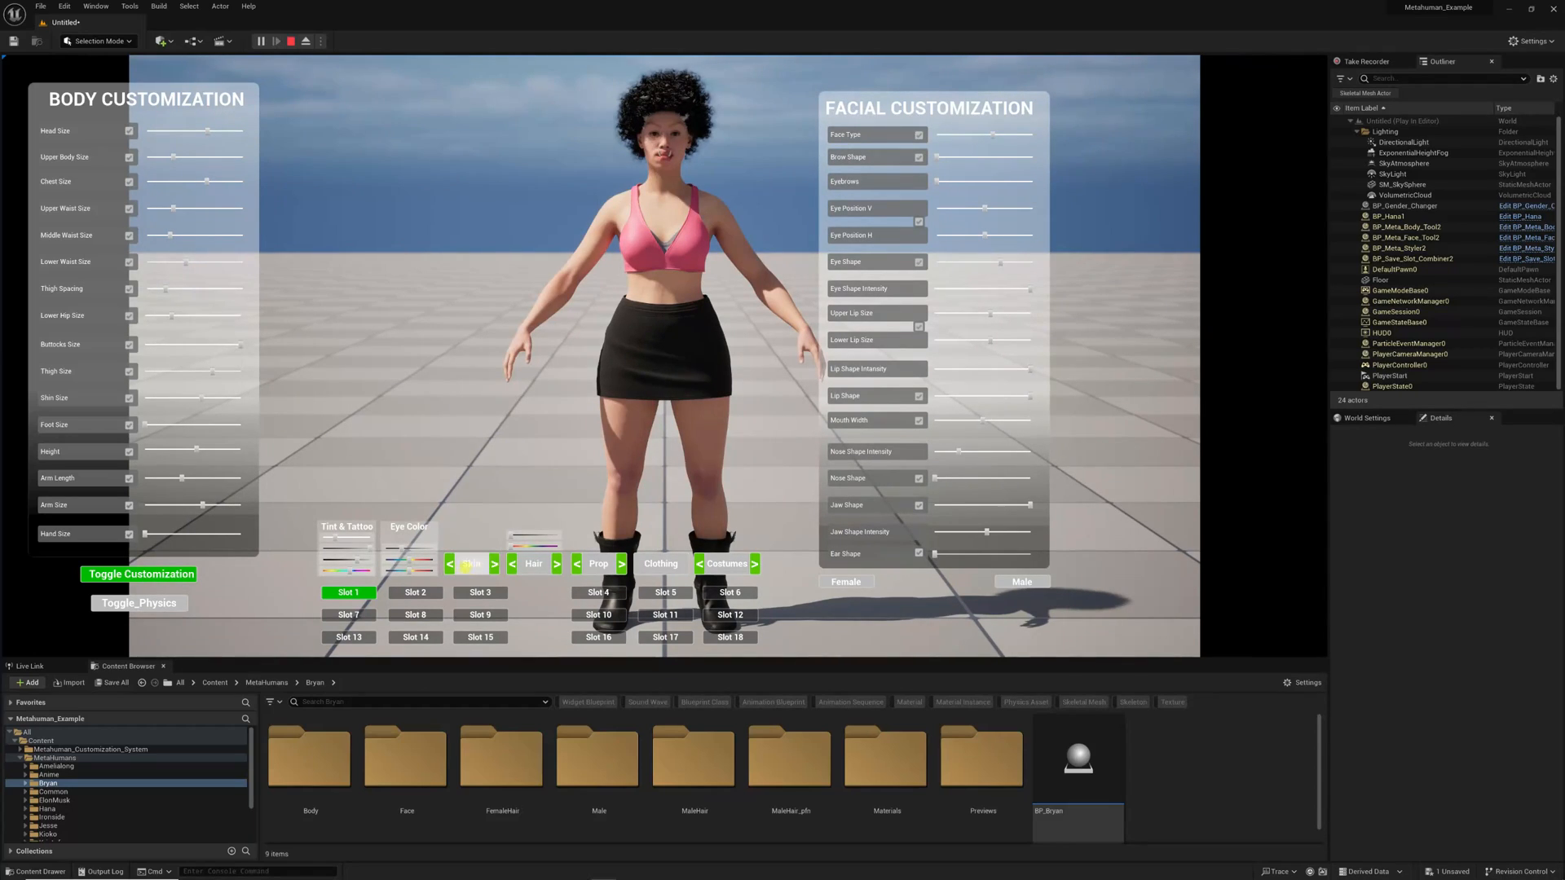
pyautogui.click(371, 549)
pyautogui.click(369, 549)
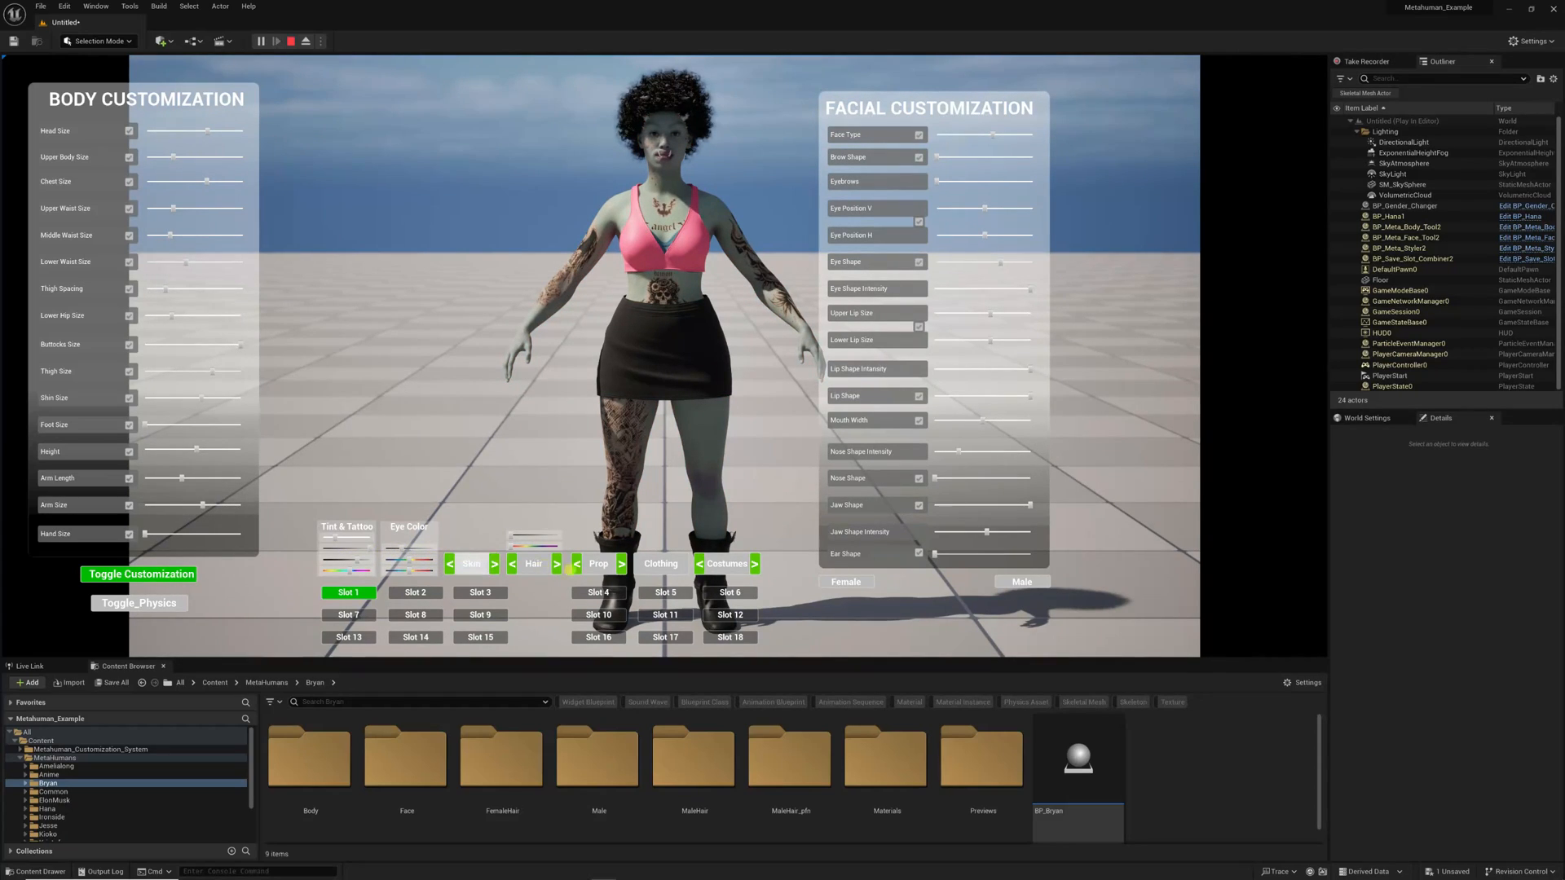
# Change the hair to the short black style and dress the character in the white sci-fi armor costume
pyautogui.click(556, 566)
pyautogui.click(555, 568)
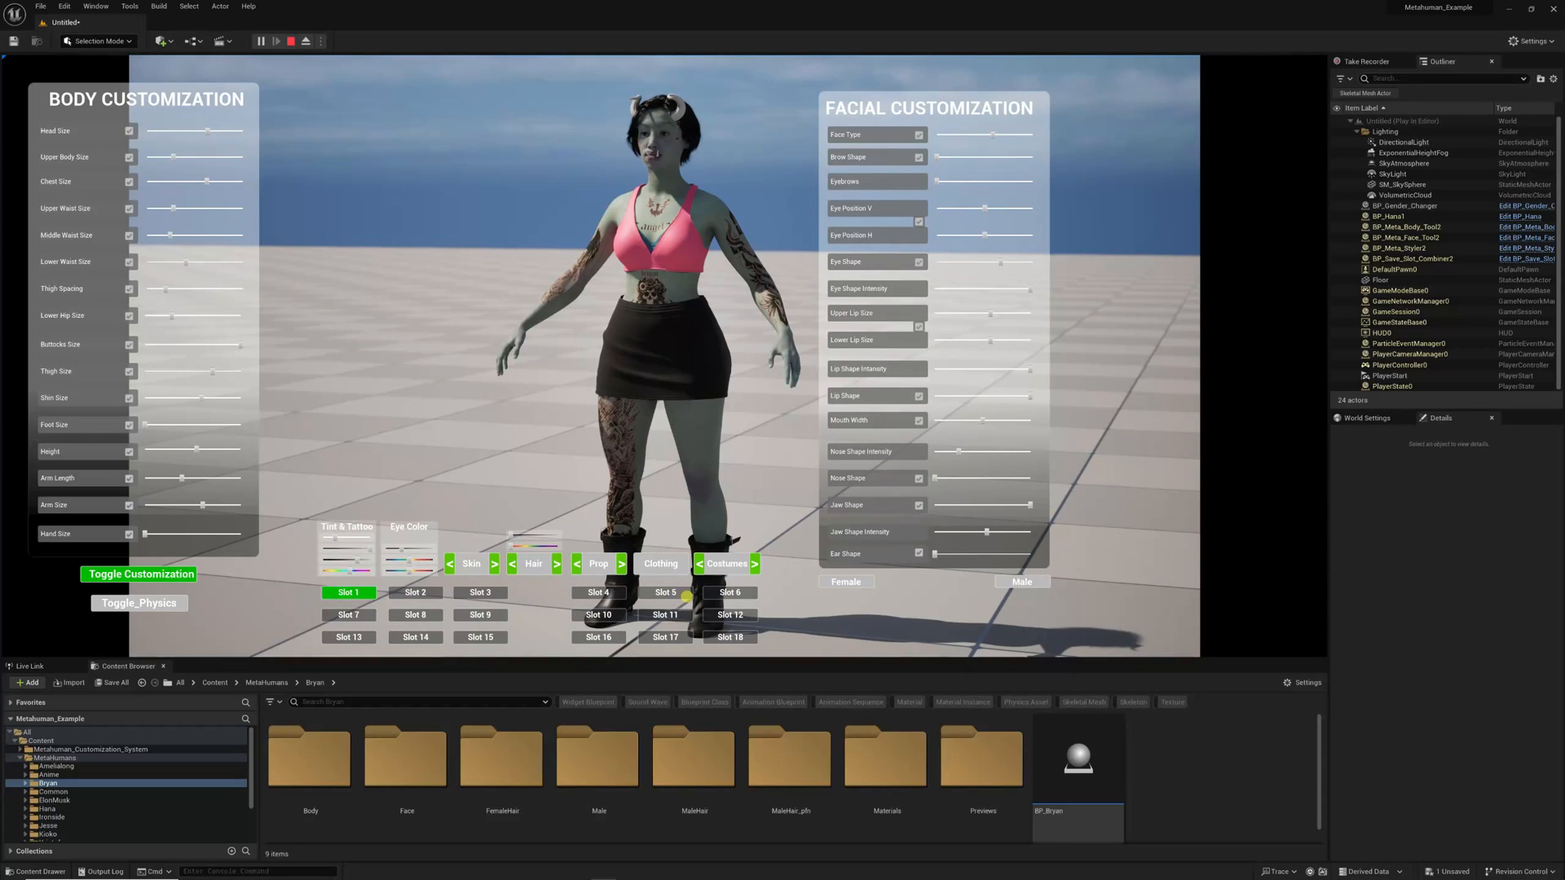
pyautogui.click(755, 569)
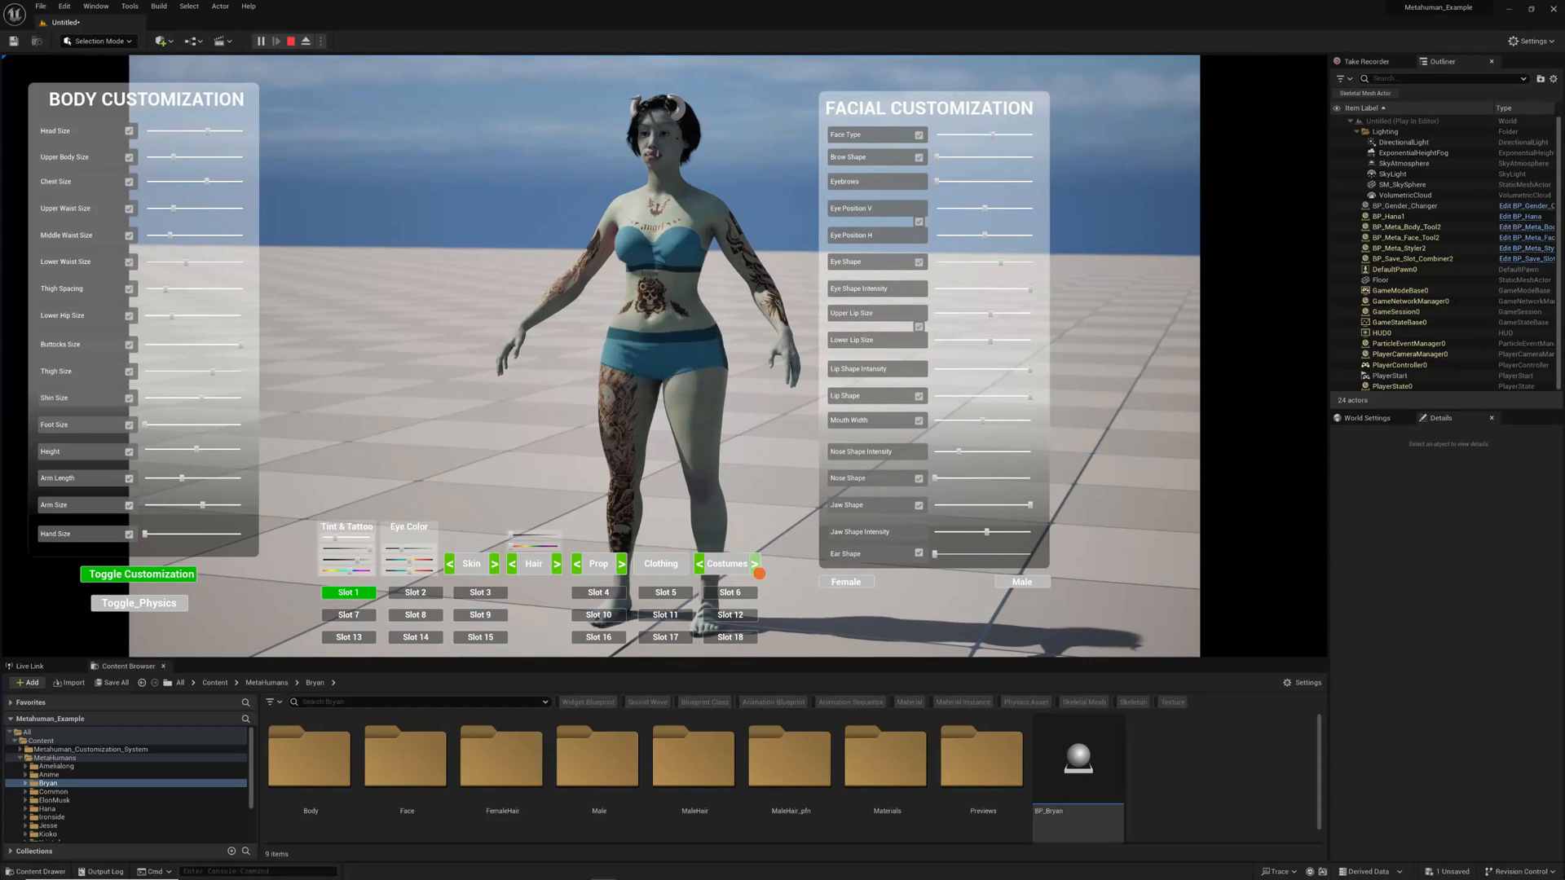
pyautogui.click(755, 568)
pyautogui.click(756, 568)
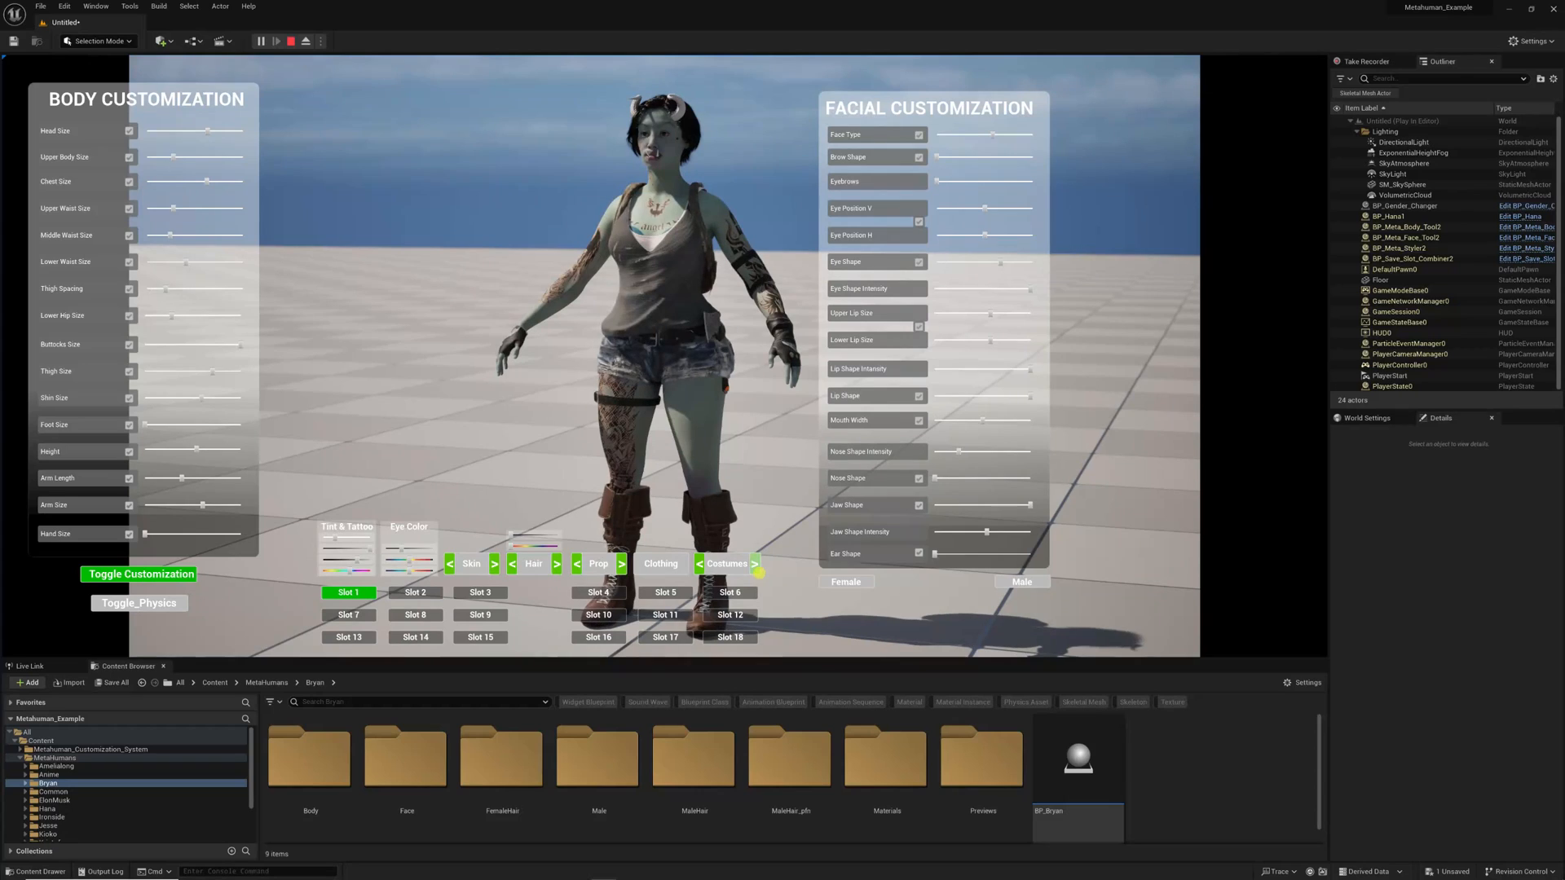
pyautogui.click(756, 569)
pyautogui.click(756, 568)
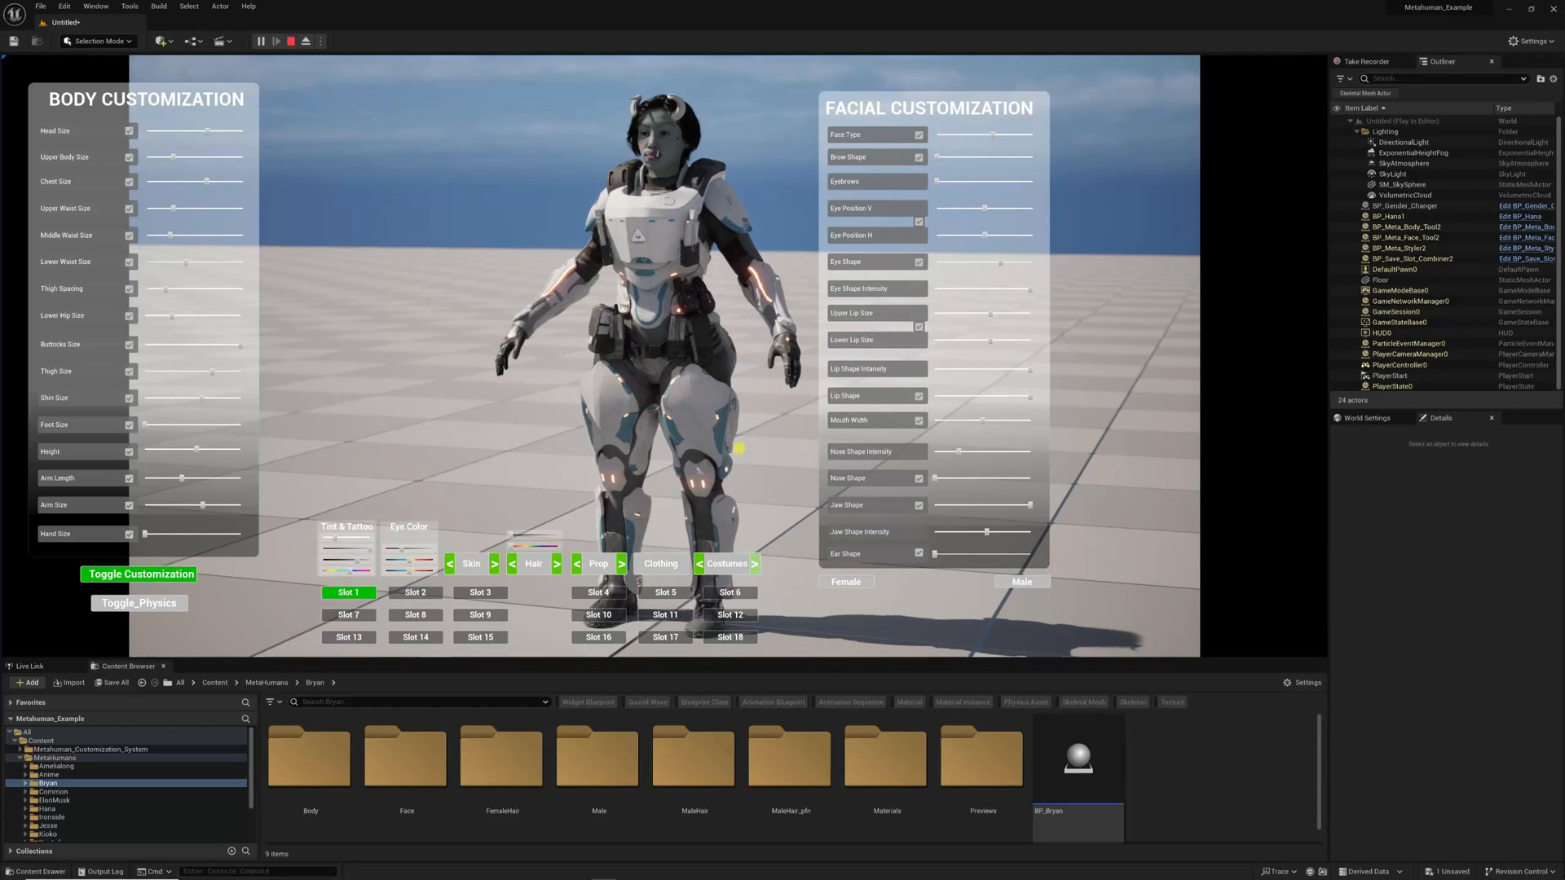
pyautogui.moveTo(677, 244); pyautogui.dragTo(539, 514)
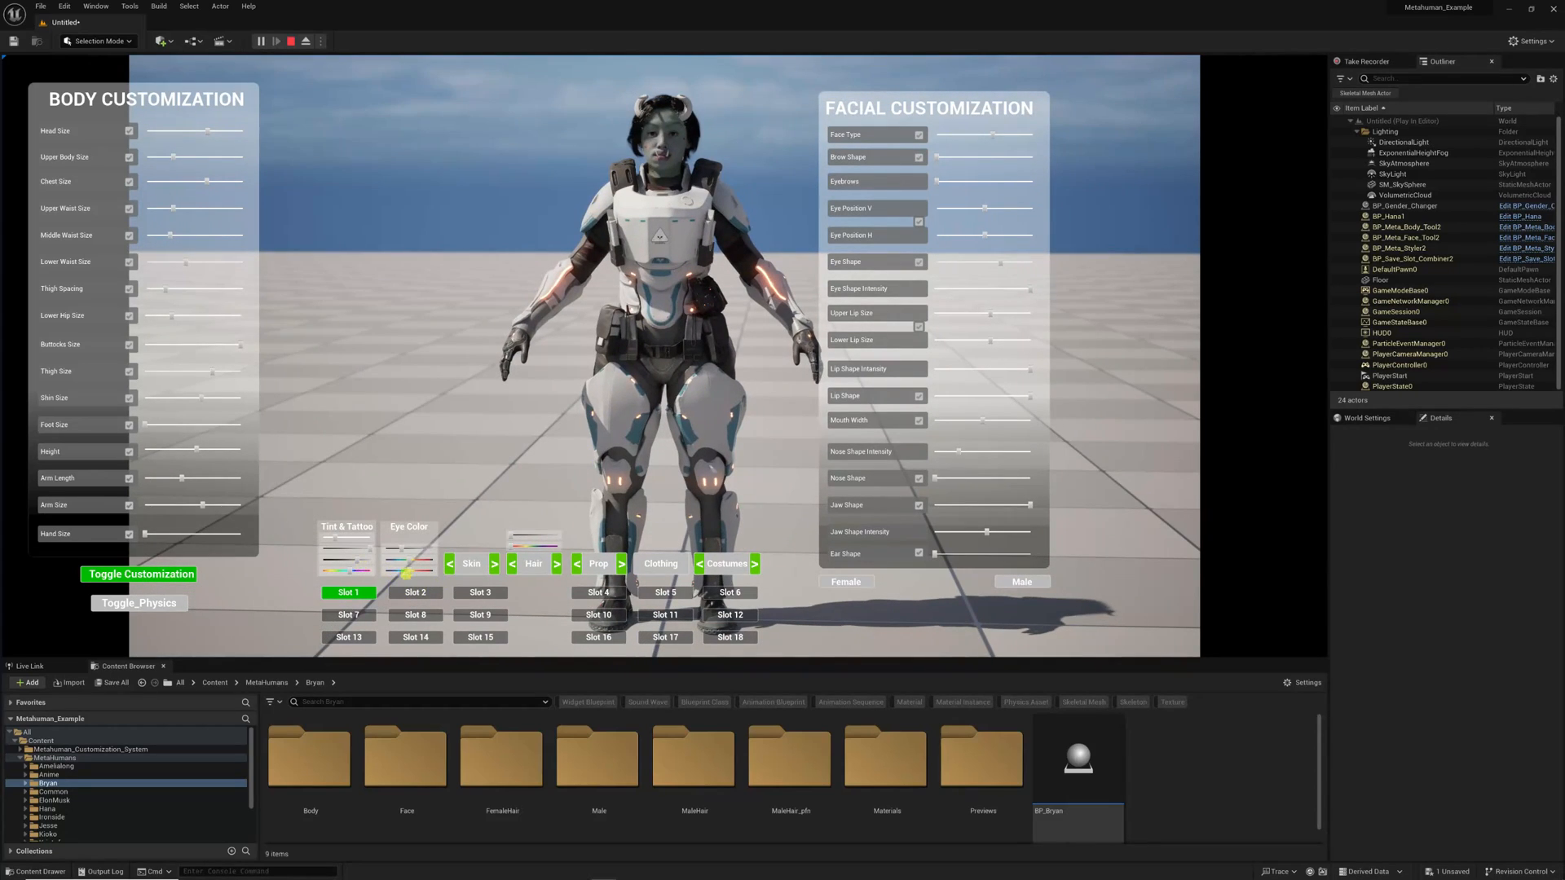
# Increase the character's height and slightly adjust the face type in full-screen view, ending the play session
pyautogui.moveTo(198, 450); pyautogui.dragTo(711, 315)
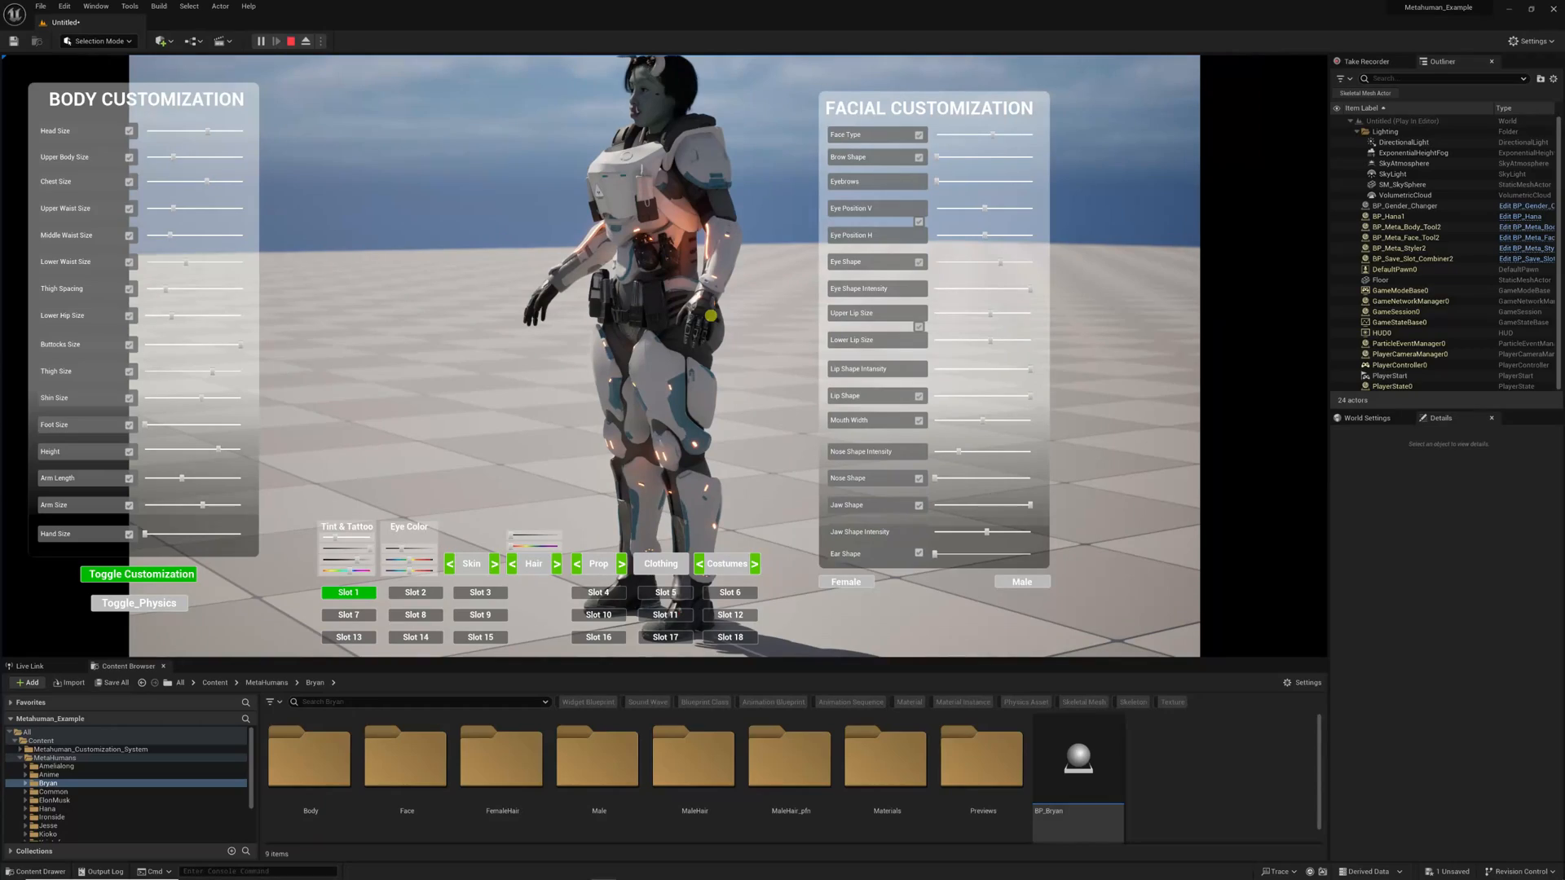
pyautogui.press('F11')
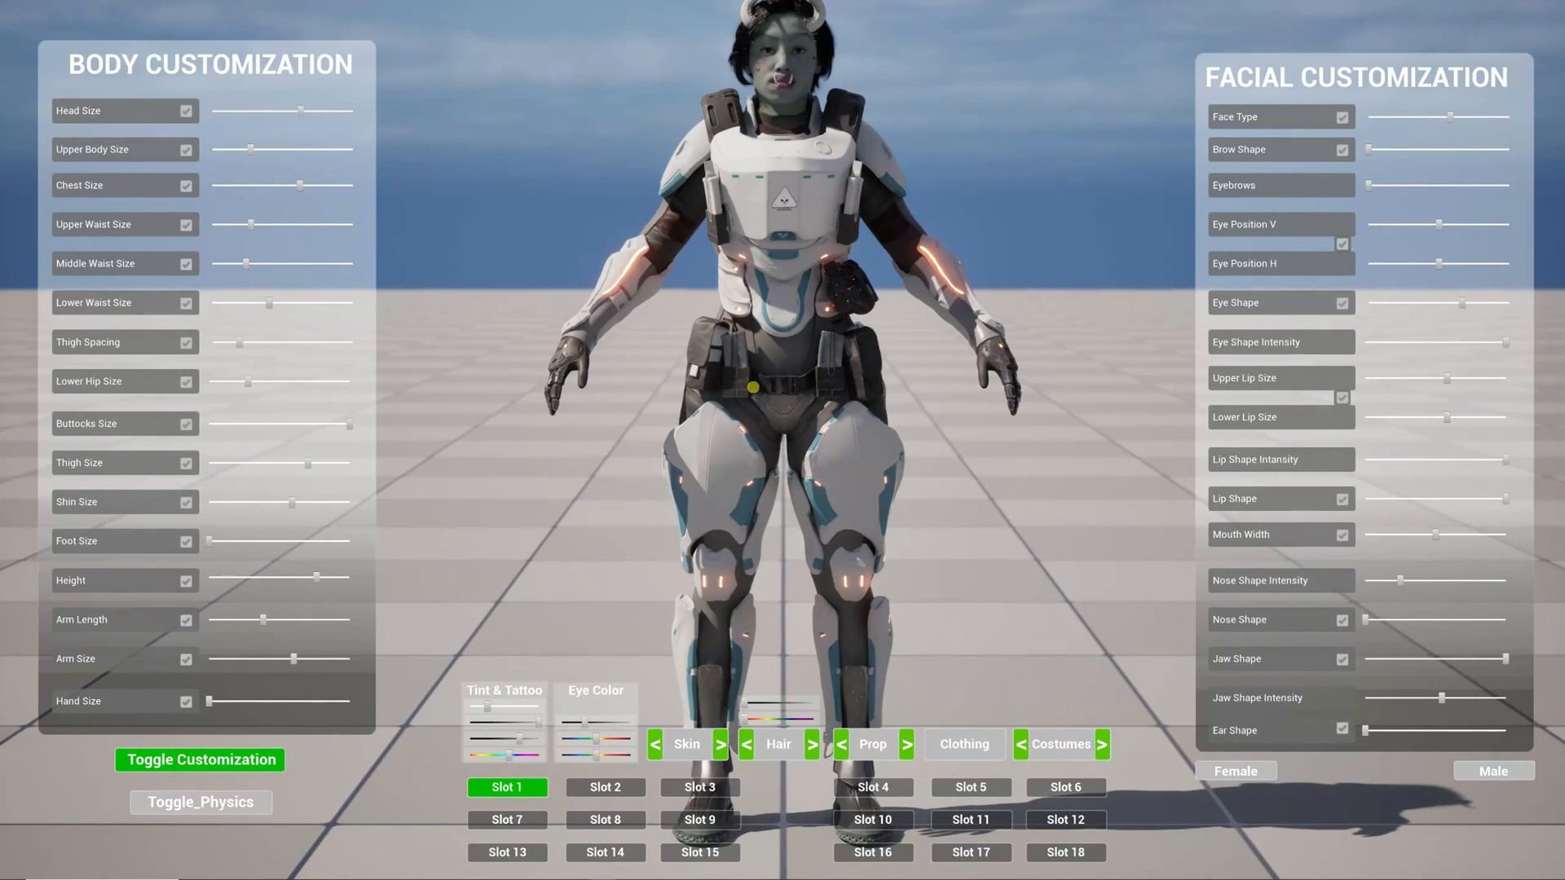
pyautogui.moveTo(1447, 118)
pyautogui.mouseDown()
pyautogui.moveTo(1429, 117)
pyautogui.moveTo(1484, 123)
pyautogui.moveTo(1451, 124)
pyautogui.mouseUp()
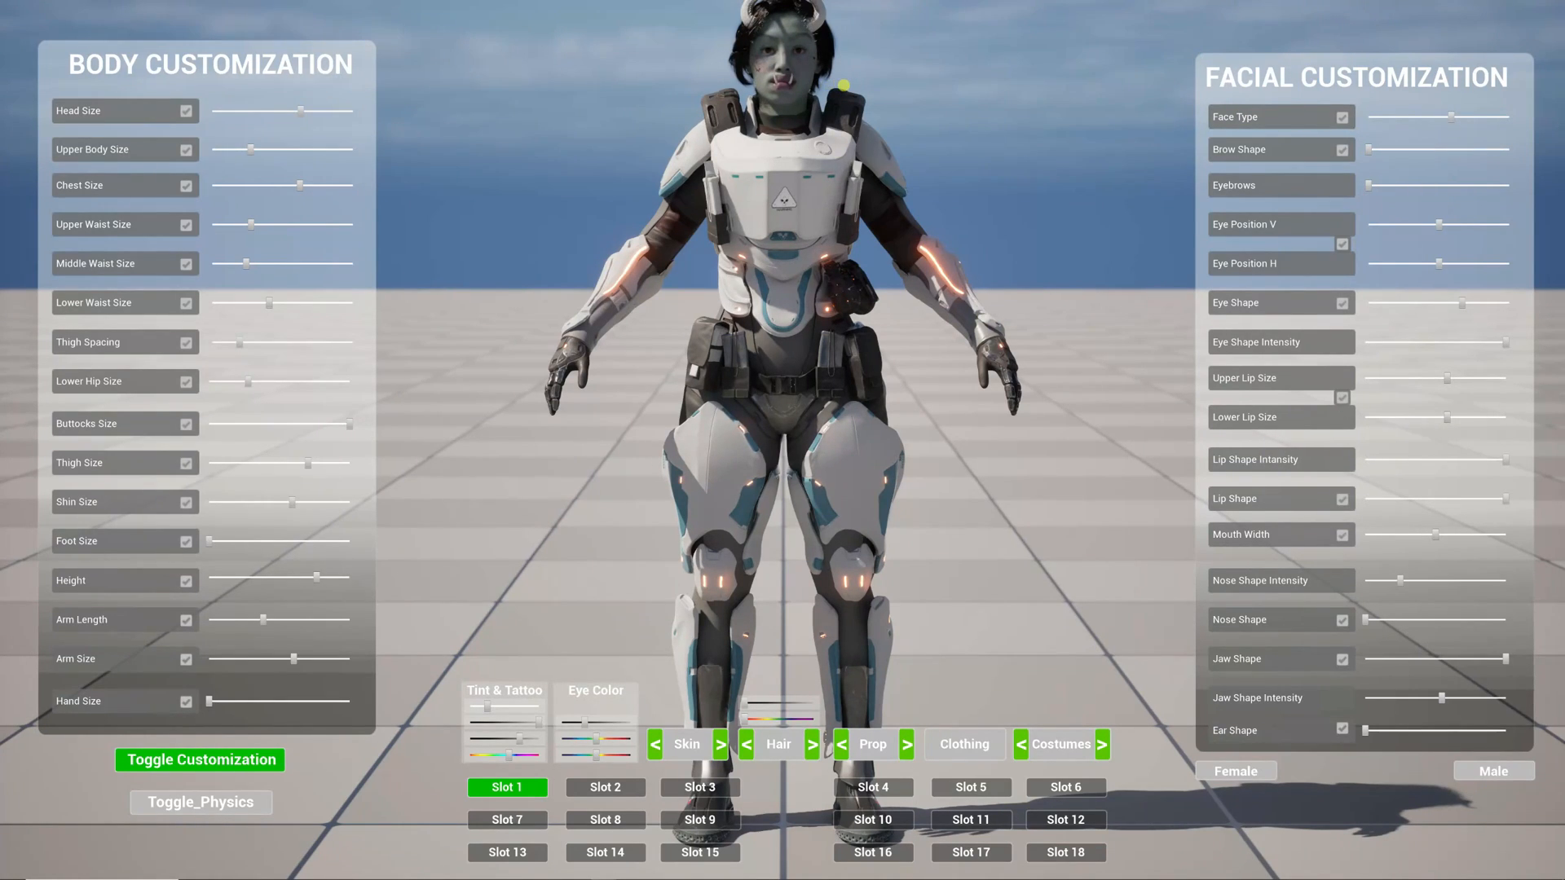
pyautogui.press('Escape')
pyautogui.moveTo(966, 338); pyautogui.dragTo(919, 339, button='right')
pyautogui.press('F11')
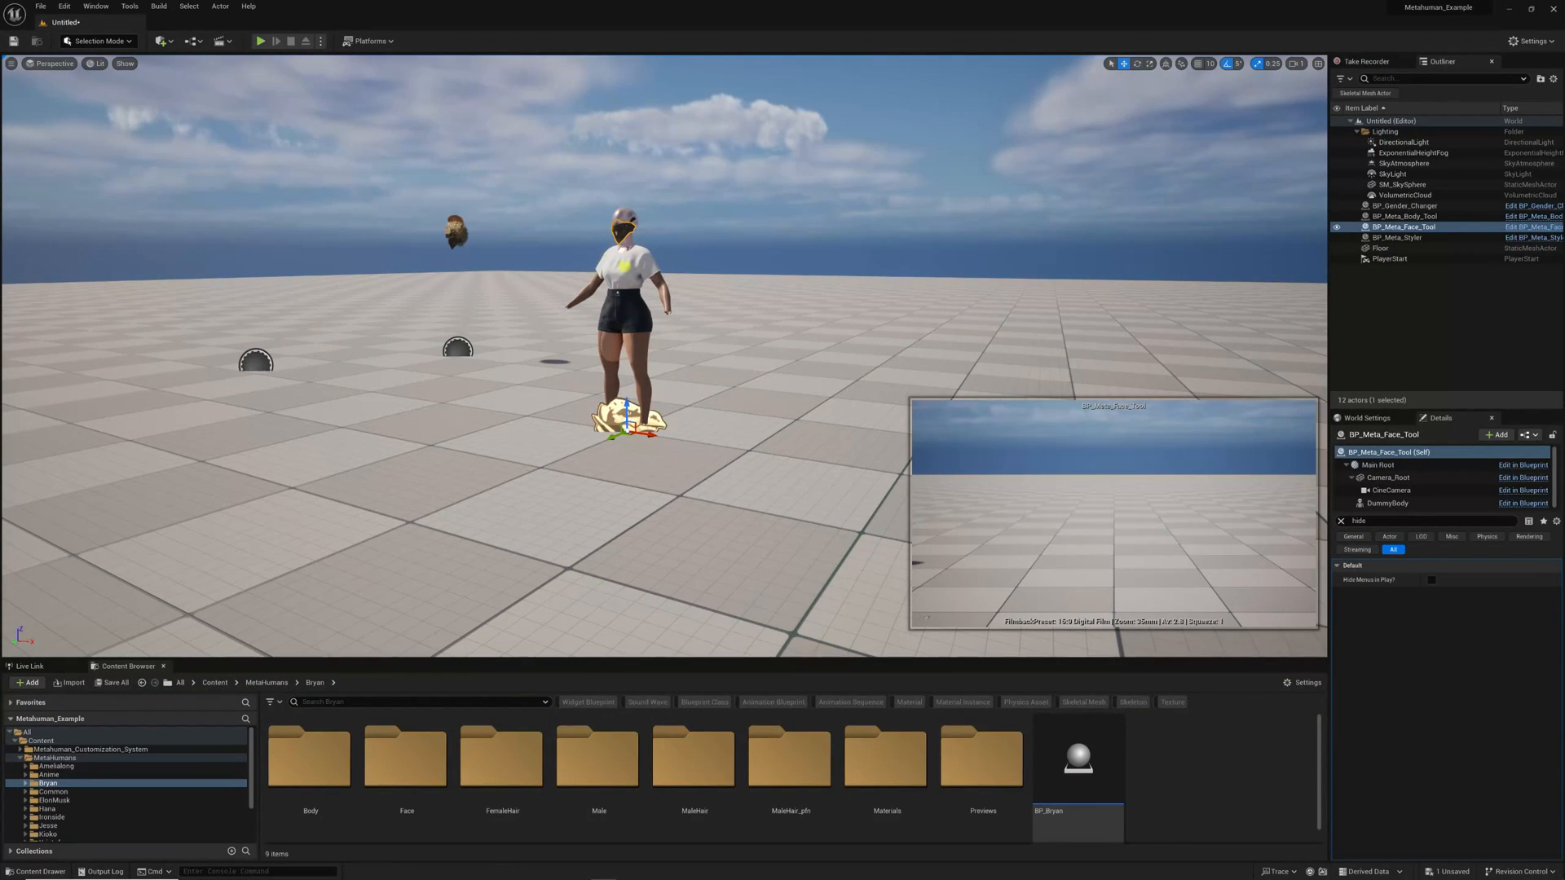
# Play the level again, cycle the skins back to the light one, reapply the full tint and tattoo strength, and stop playing
pyautogui.click(262, 41)
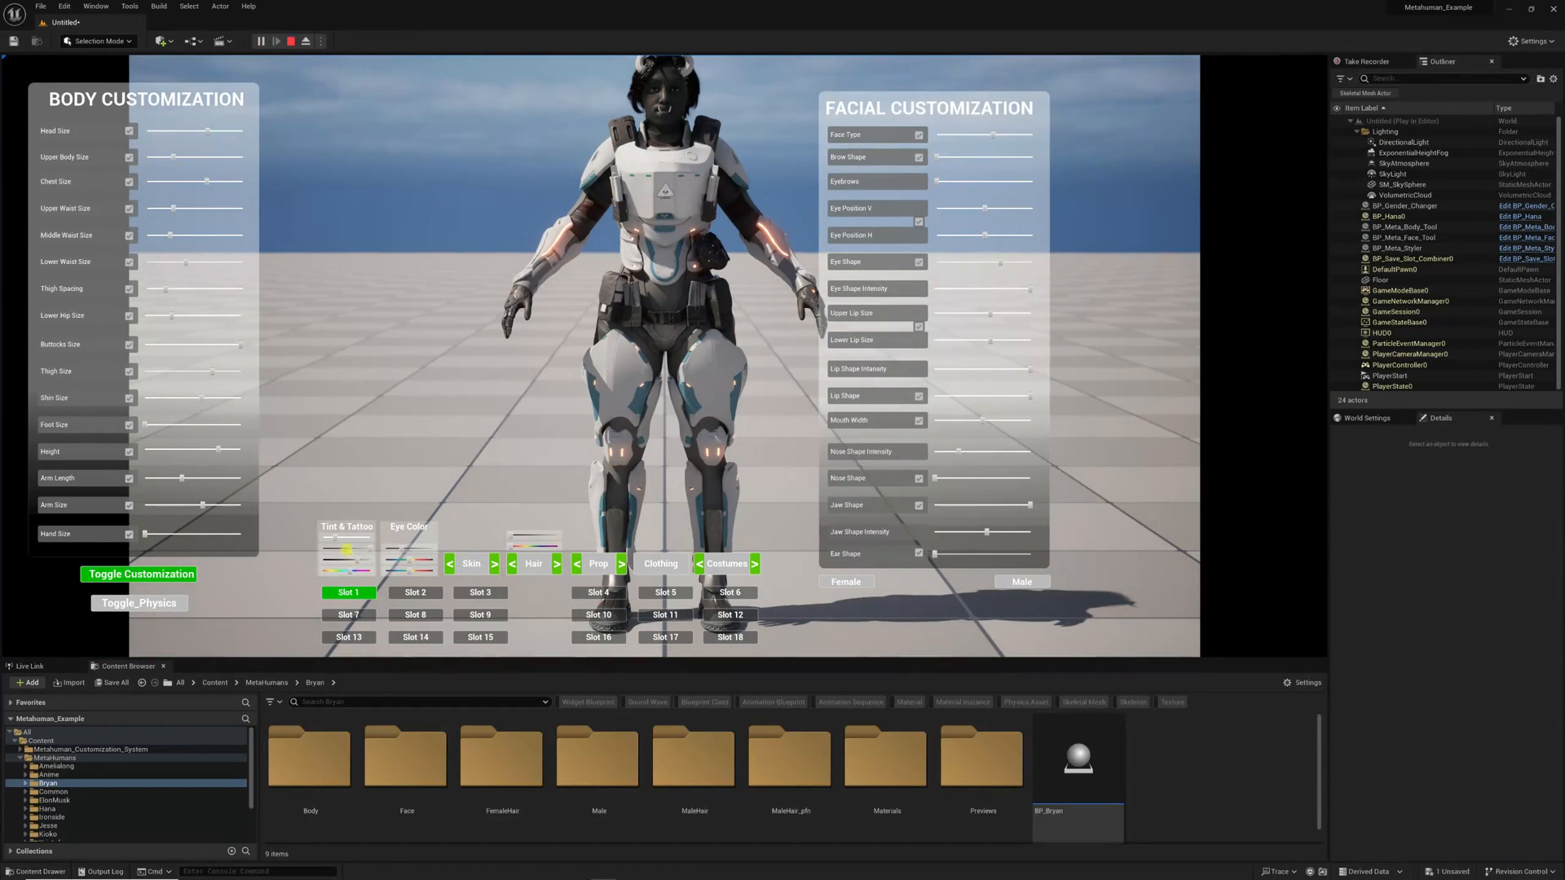
pyautogui.click(448, 564)
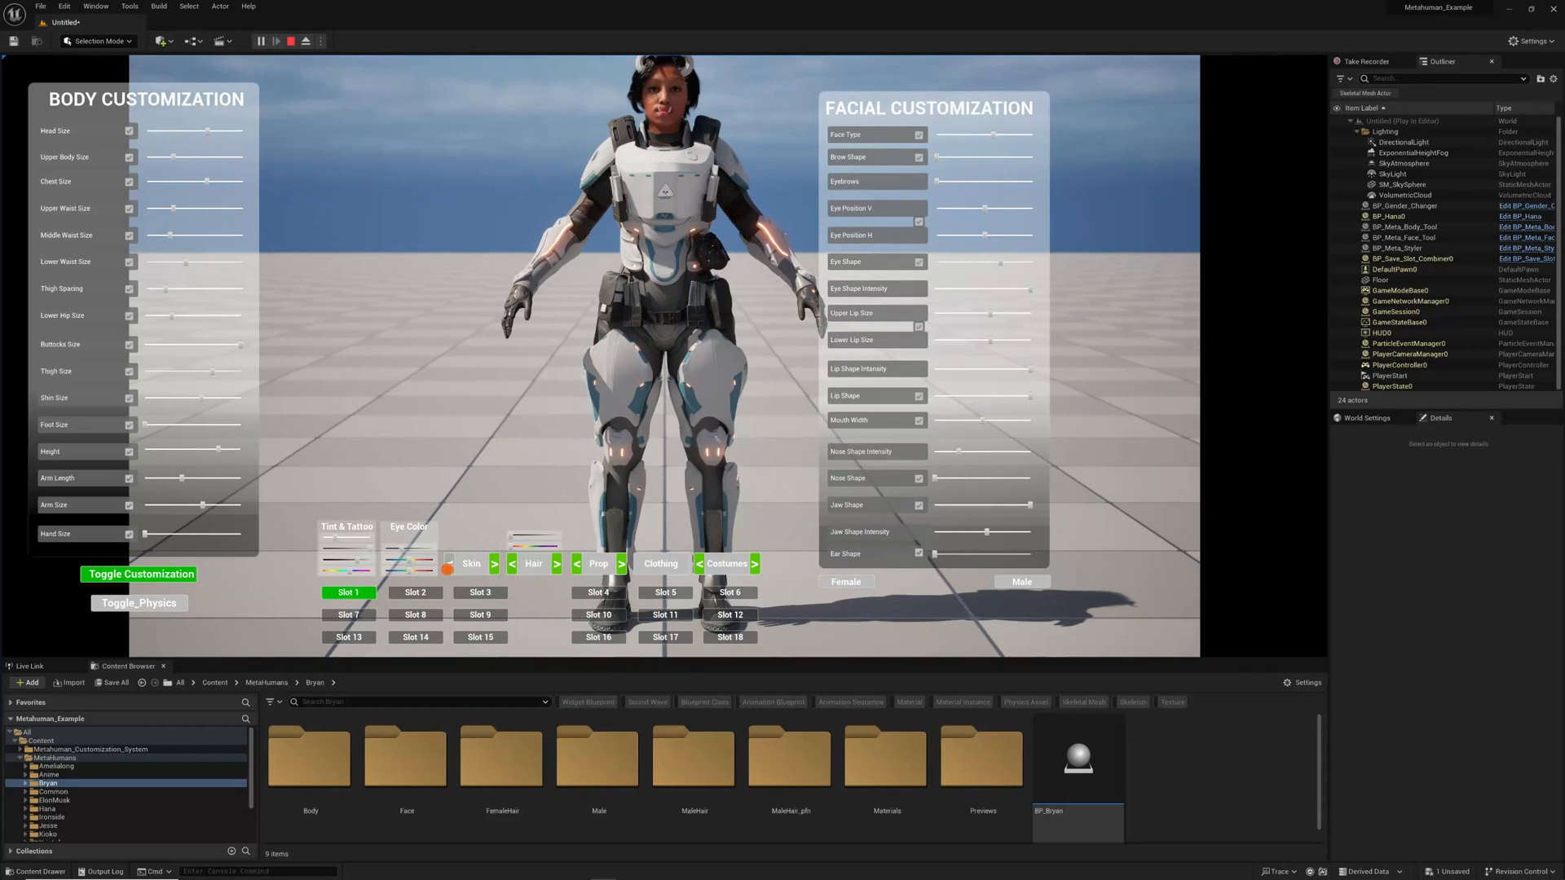
pyautogui.click(494, 567)
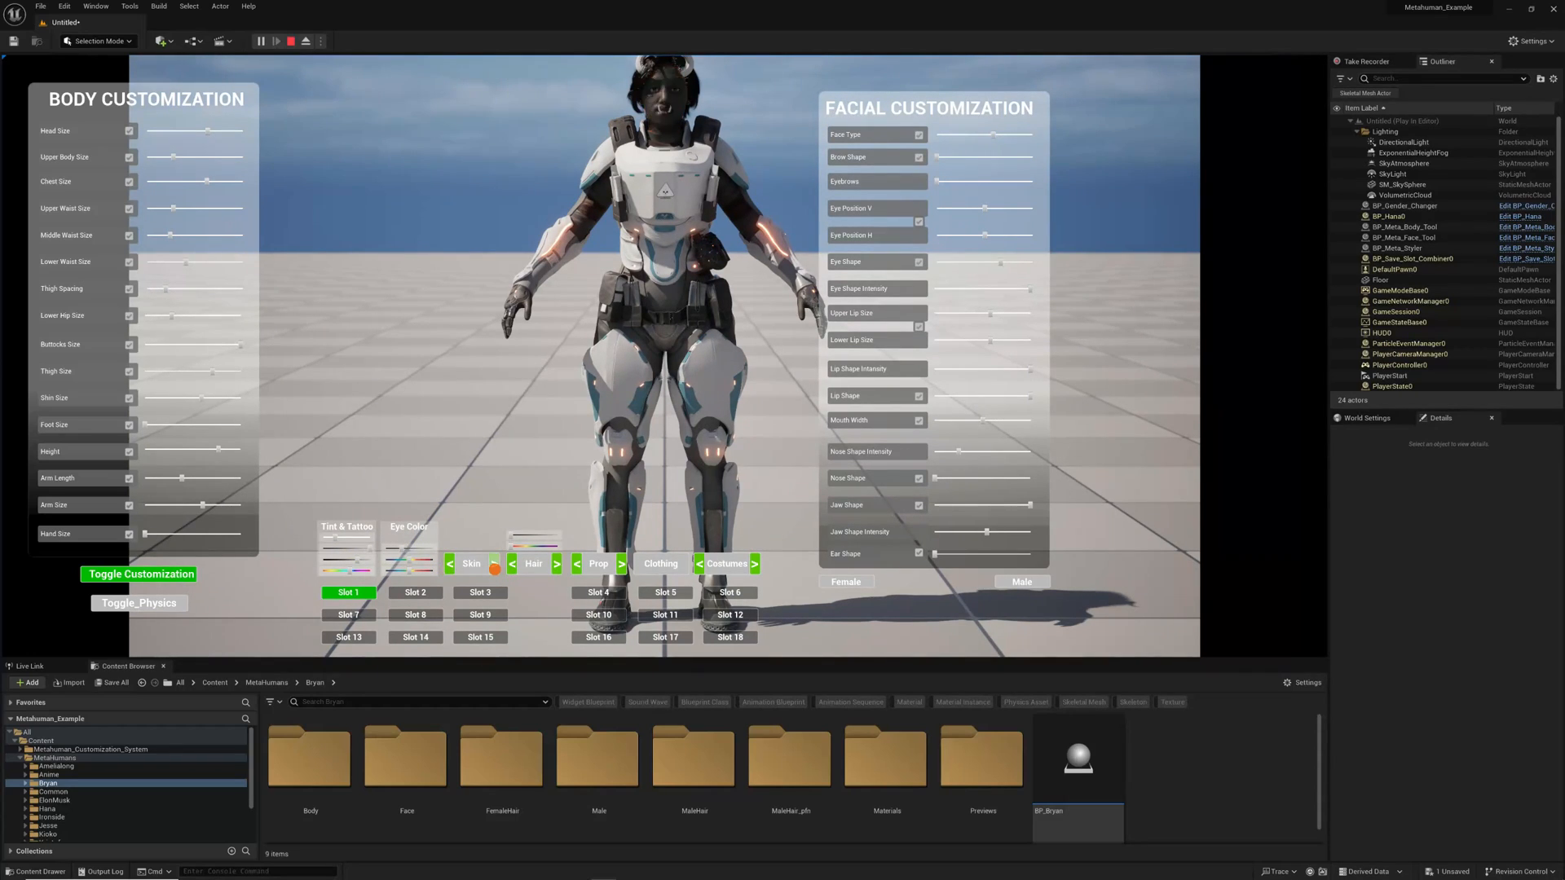
pyautogui.click(448, 564)
pyautogui.click(494, 564)
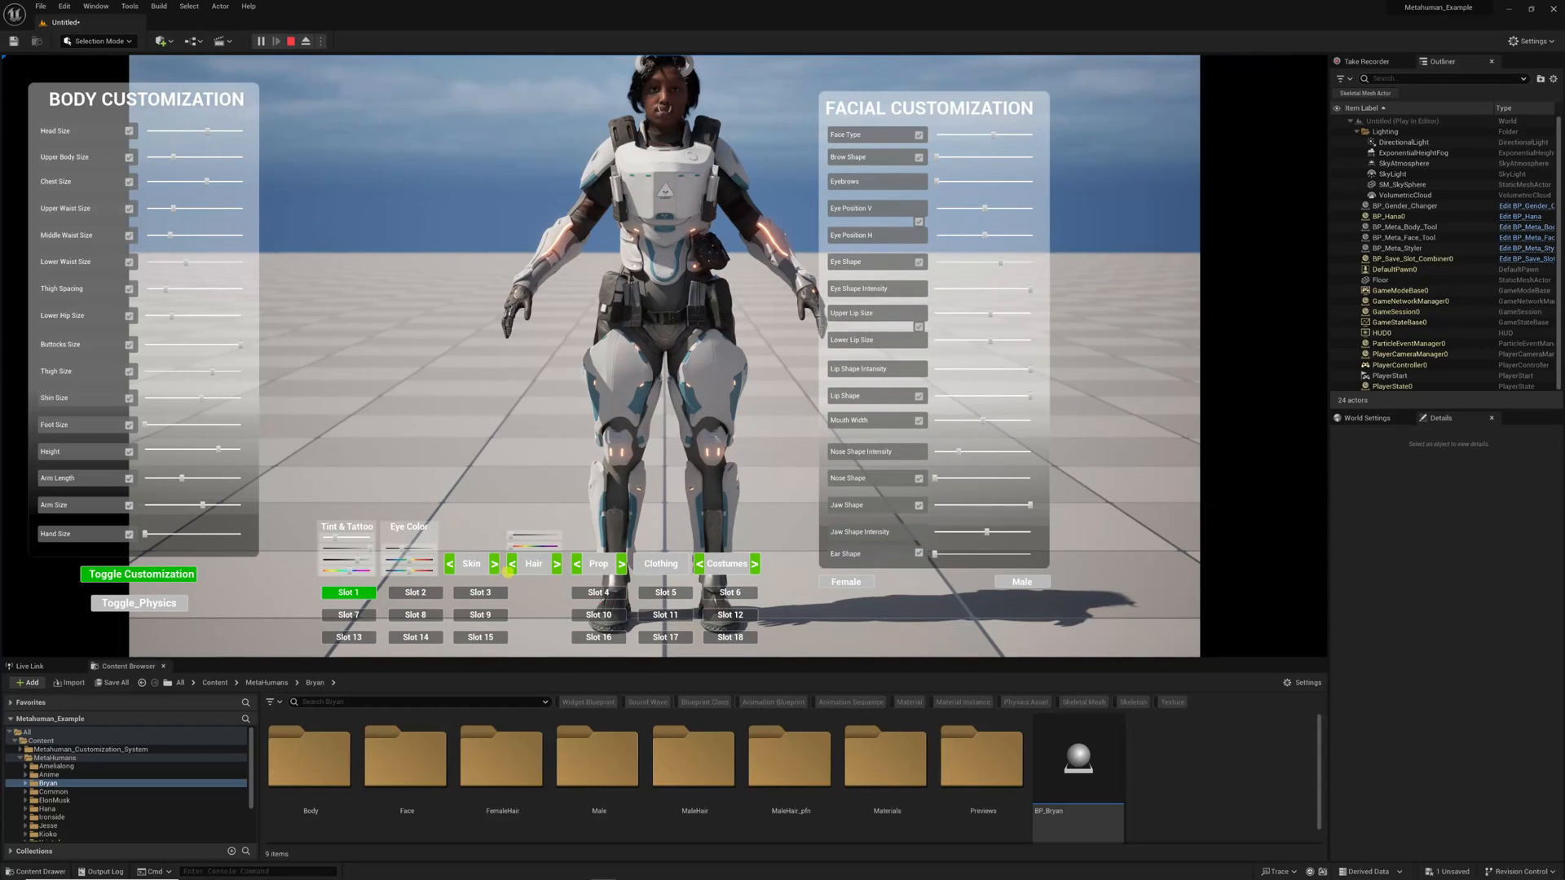
pyautogui.click(493, 565)
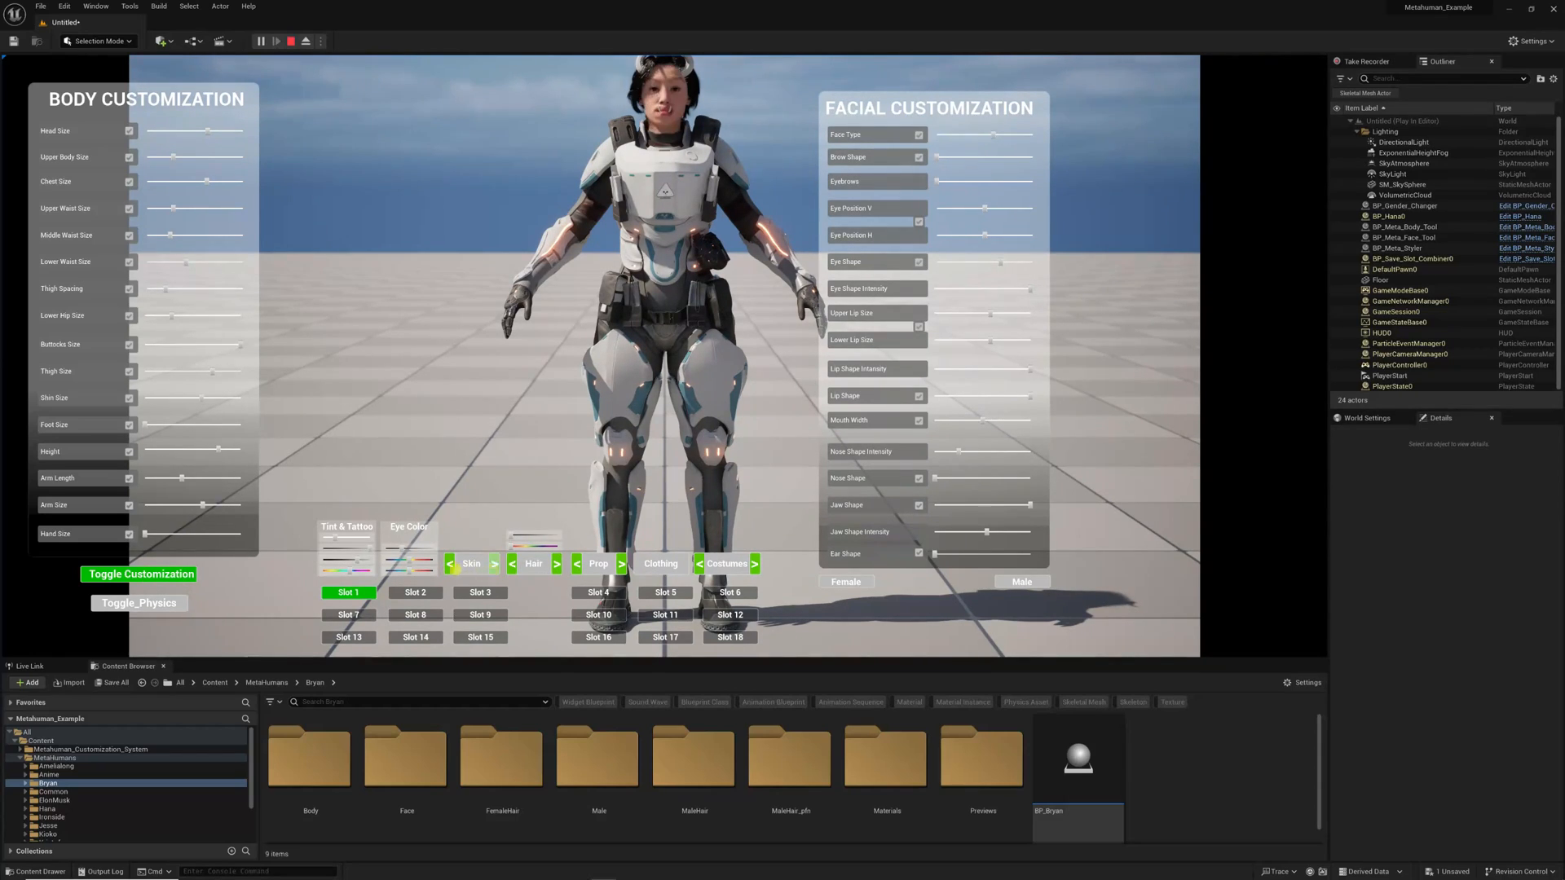
pyautogui.click(367, 549)
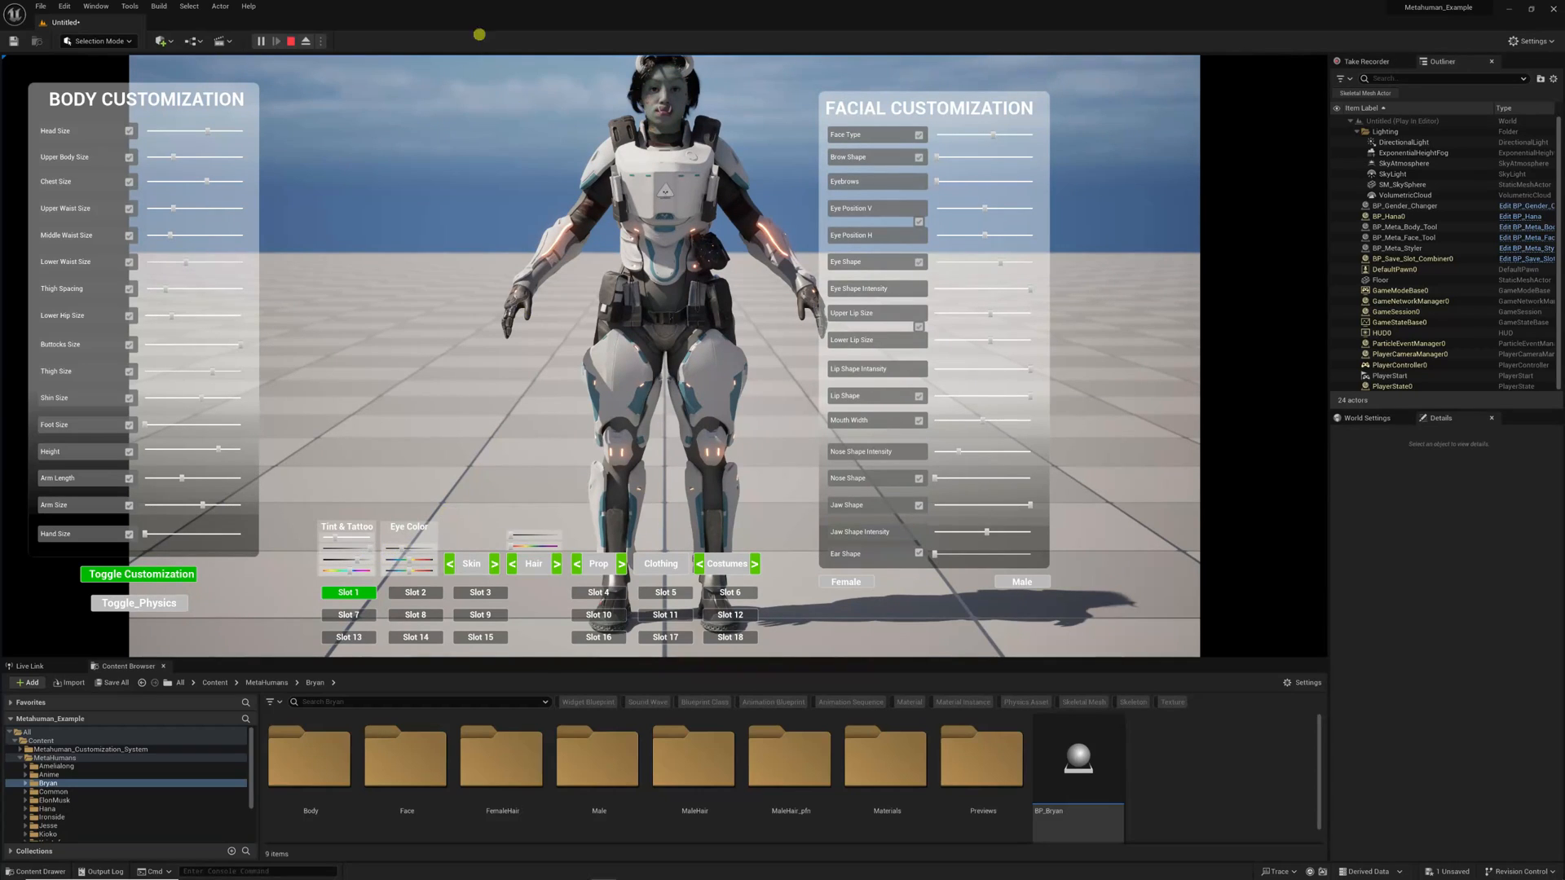
pyautogui.click(290, 42)
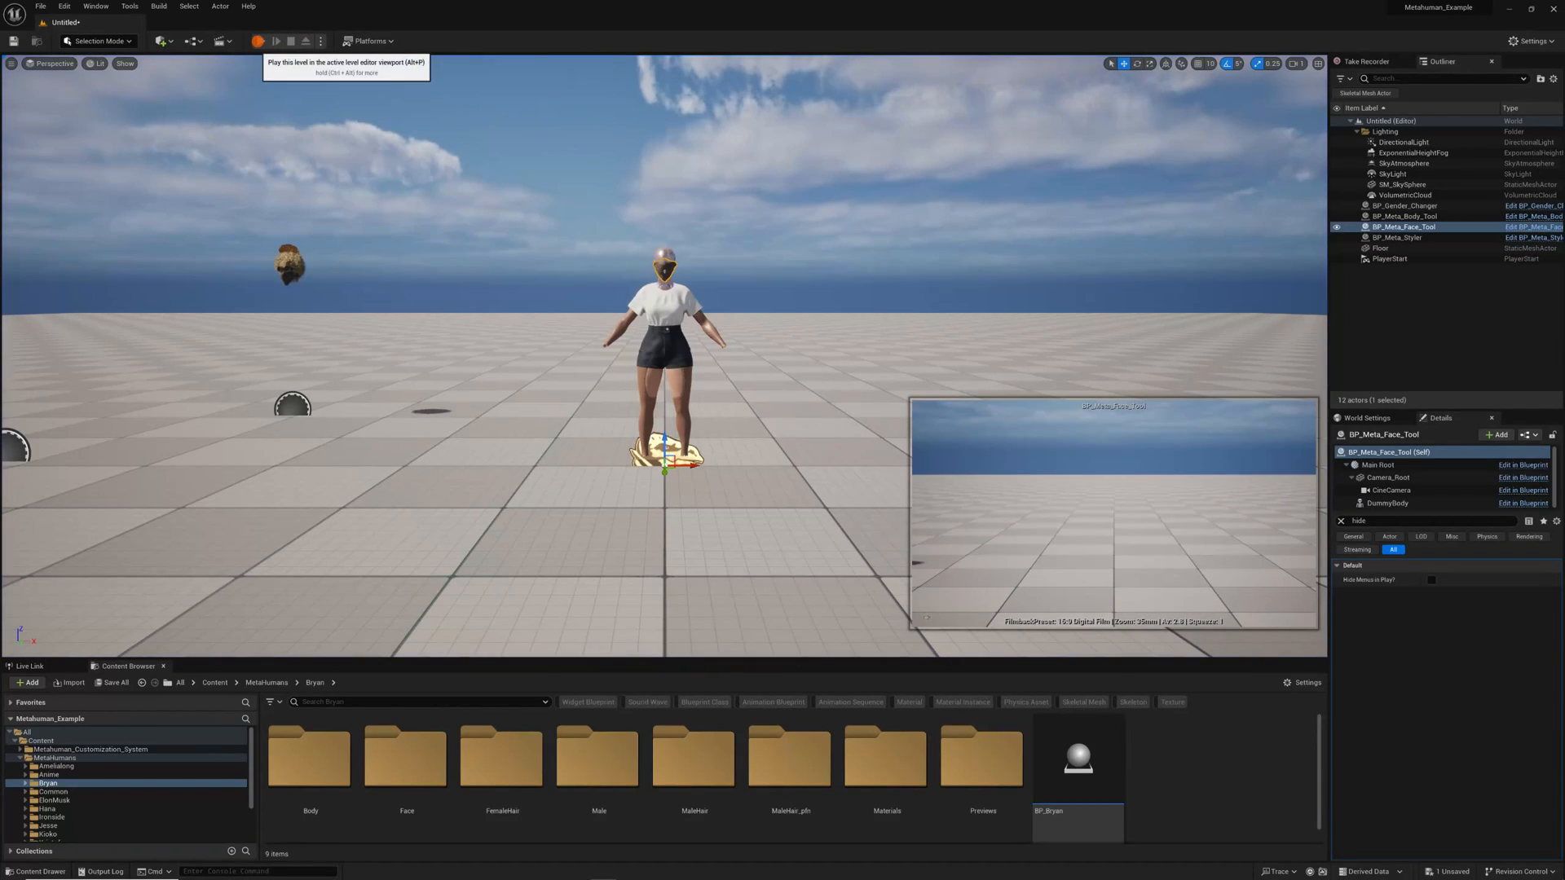
# Play the level and switch the saved character to Slot 2 and back to Slot 1
pyautogui.click(259, 41)
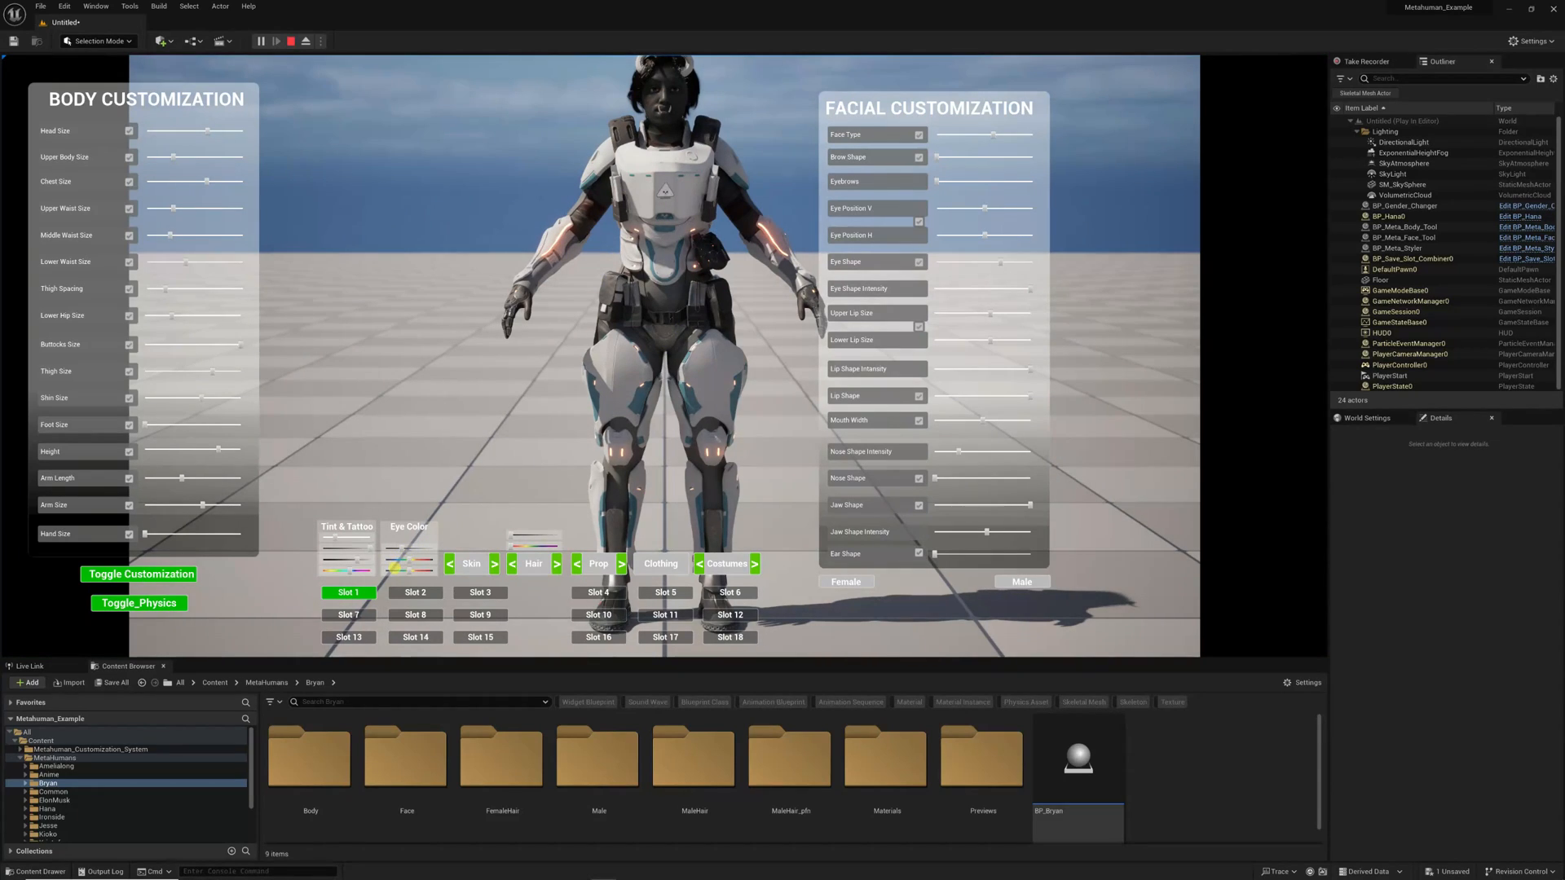
pyautogui.click(414, 592)
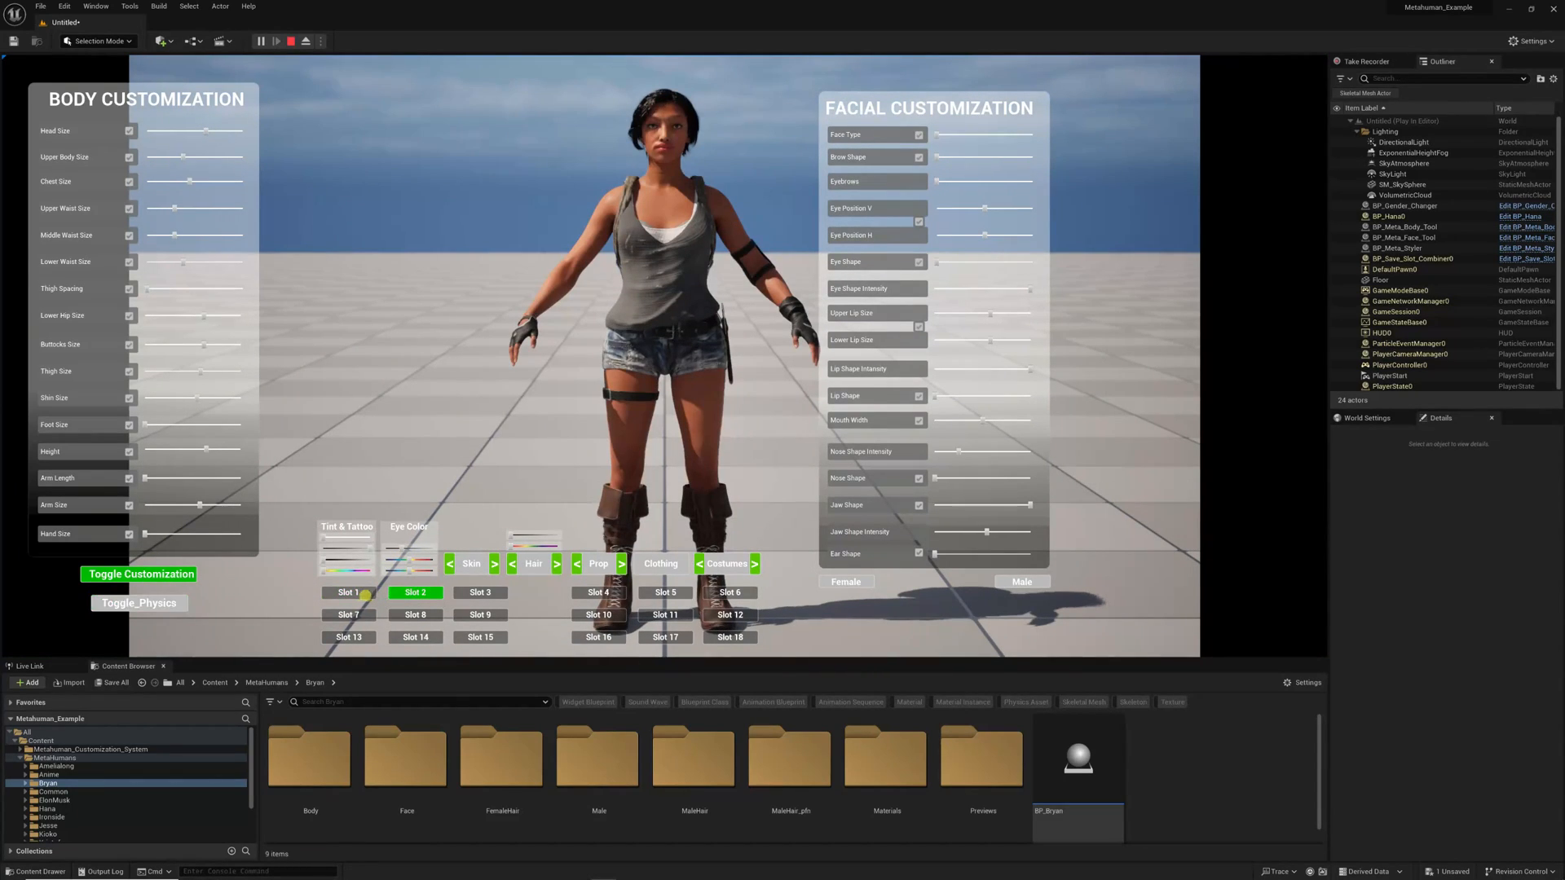
pyautogui.click(347, 593)
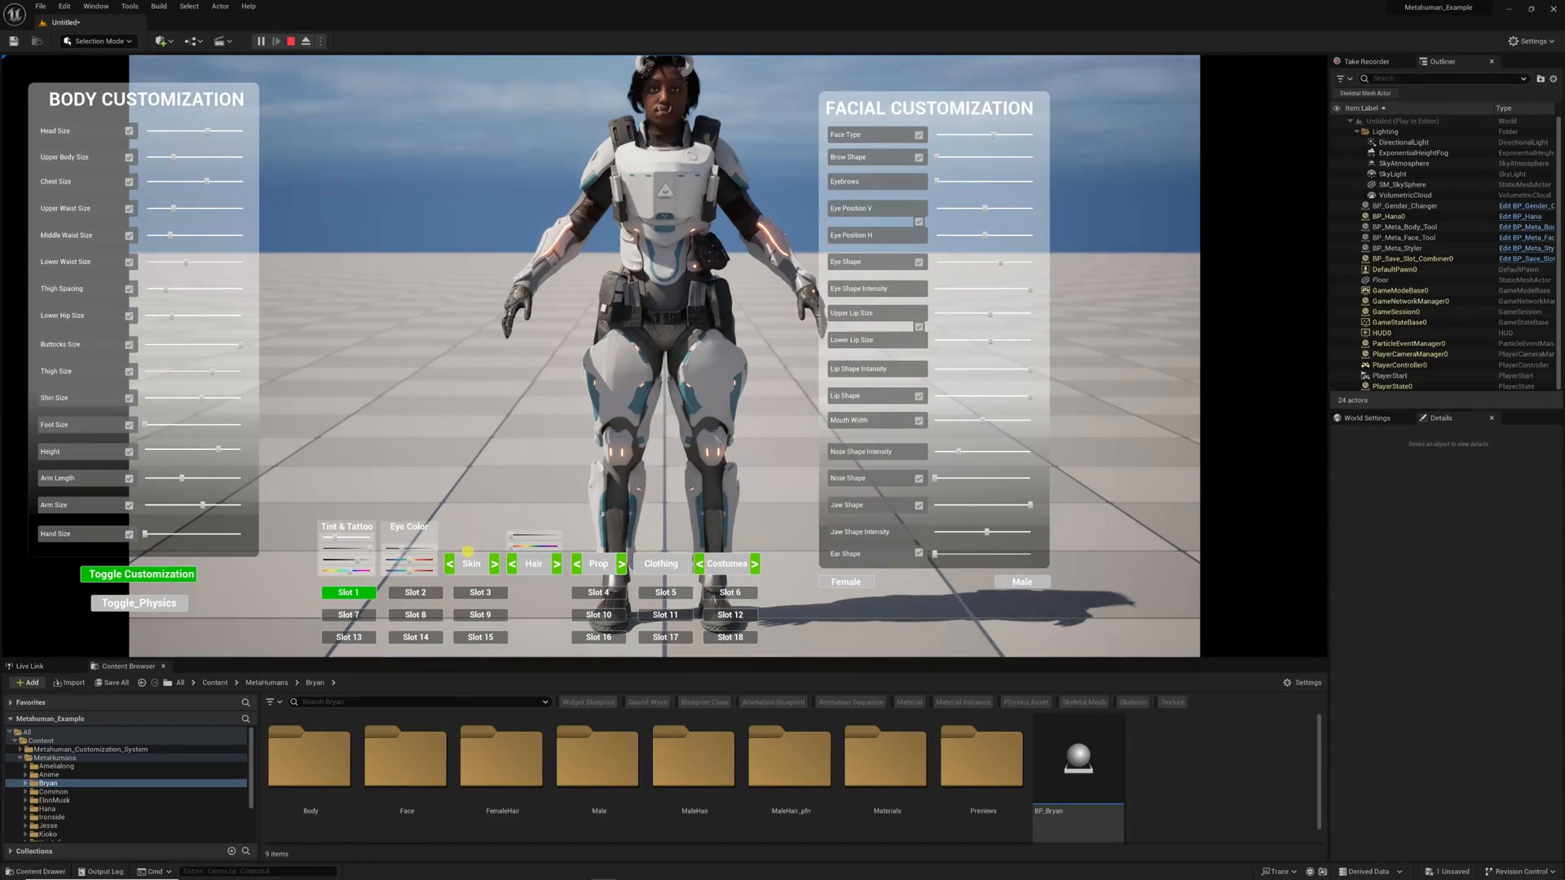
# Advance the skin to the light one, adjust the Tint & Tattoo slider, and stop playing
pyautogui.click(494, 564)
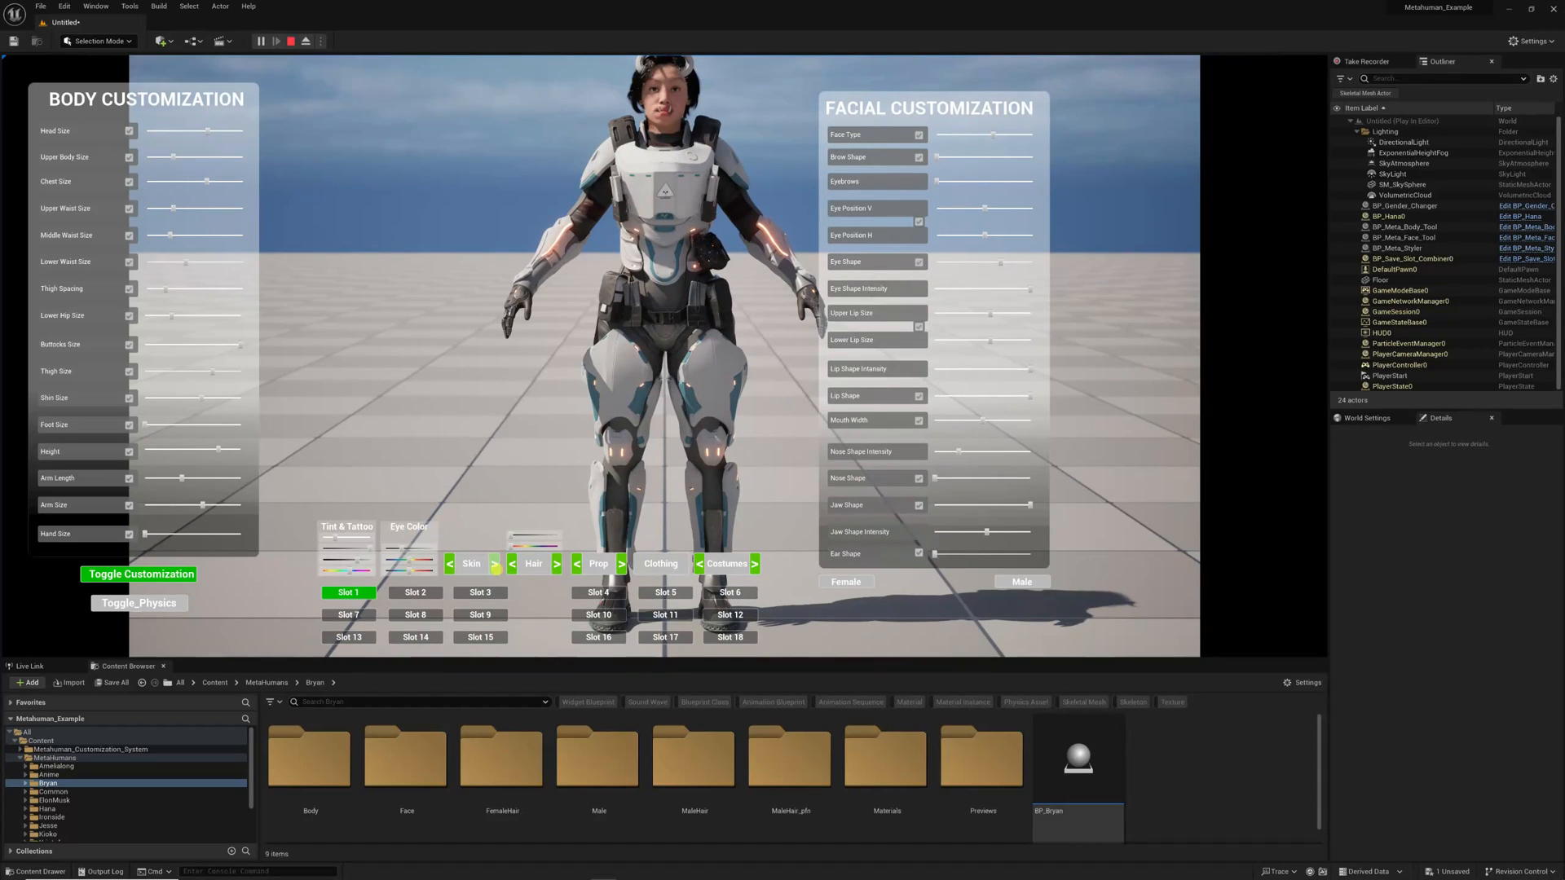
pyautogui.moveTo(359, 547)
pyautogui.mouseDown()
pyautogui.moveTo(346, 558)
pyautogui.moveTo(359, 558)
pyautogui.mouseUp()
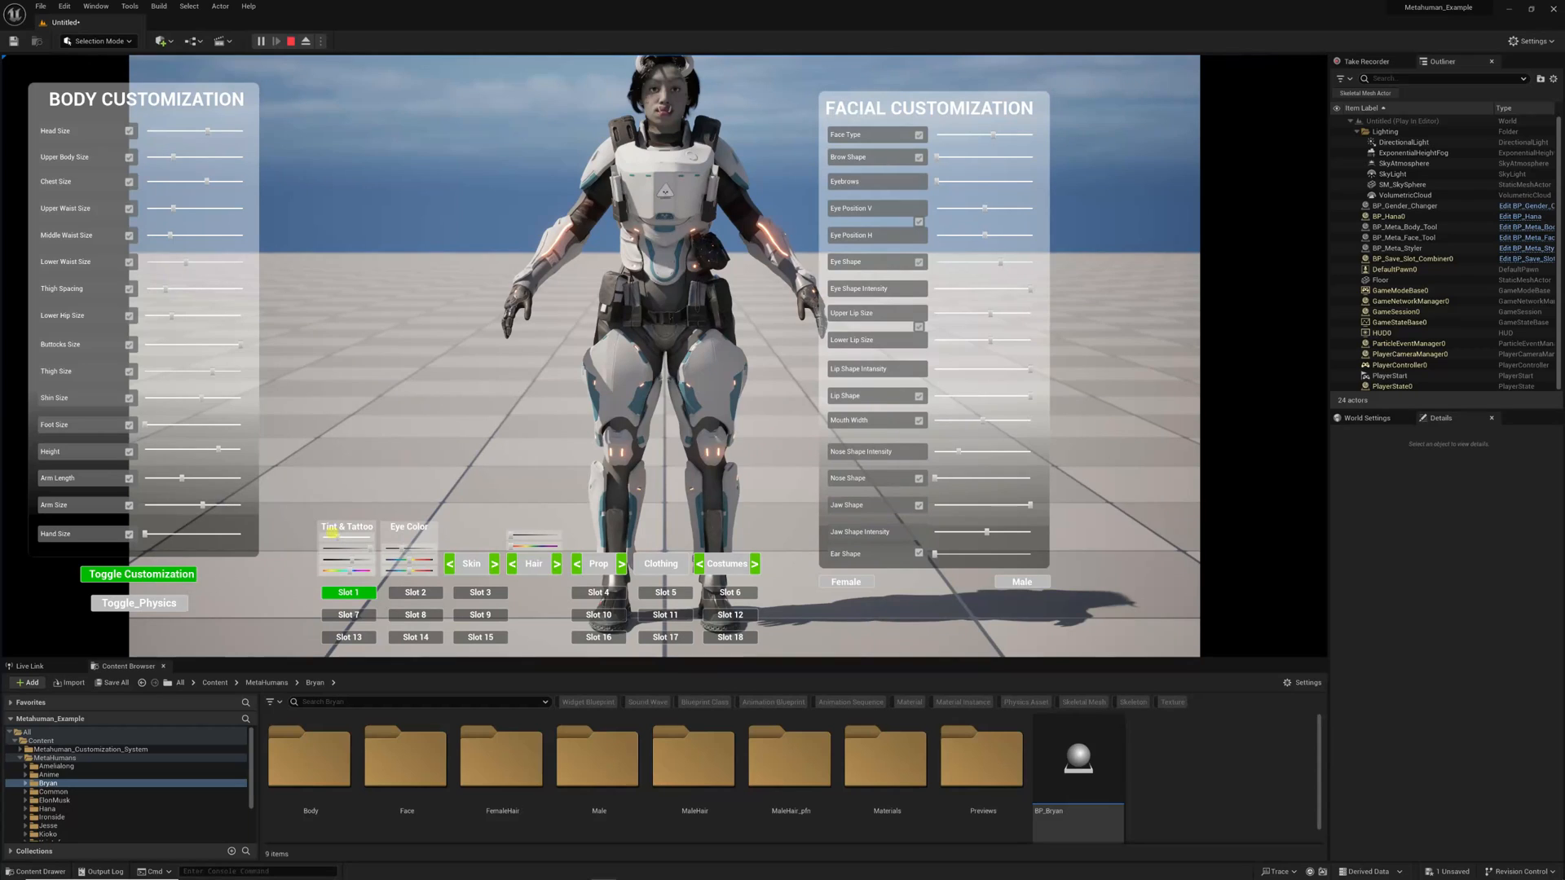
pyautogui.click(291, 41)
# Play the level again, rotate around the armored character to inspect it from the side, and stop playing
pyautogui.click(258, 41)
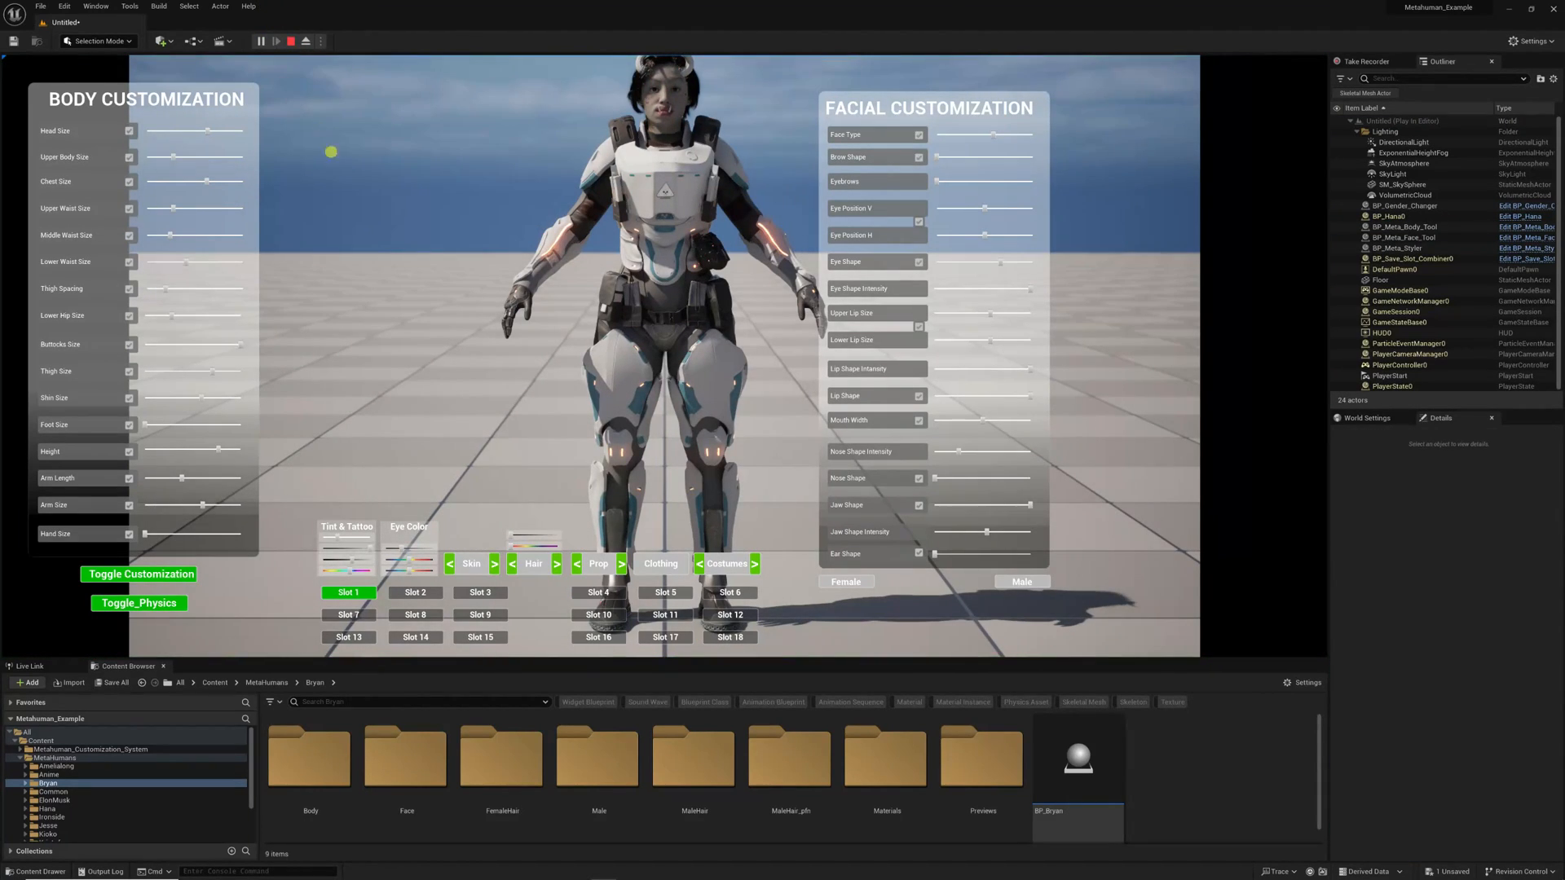
pyautogui.press('d')
pyautogui.moveTo(516, 309); pyautogui.dragTo(517, 309)
pyautogui.press('a')
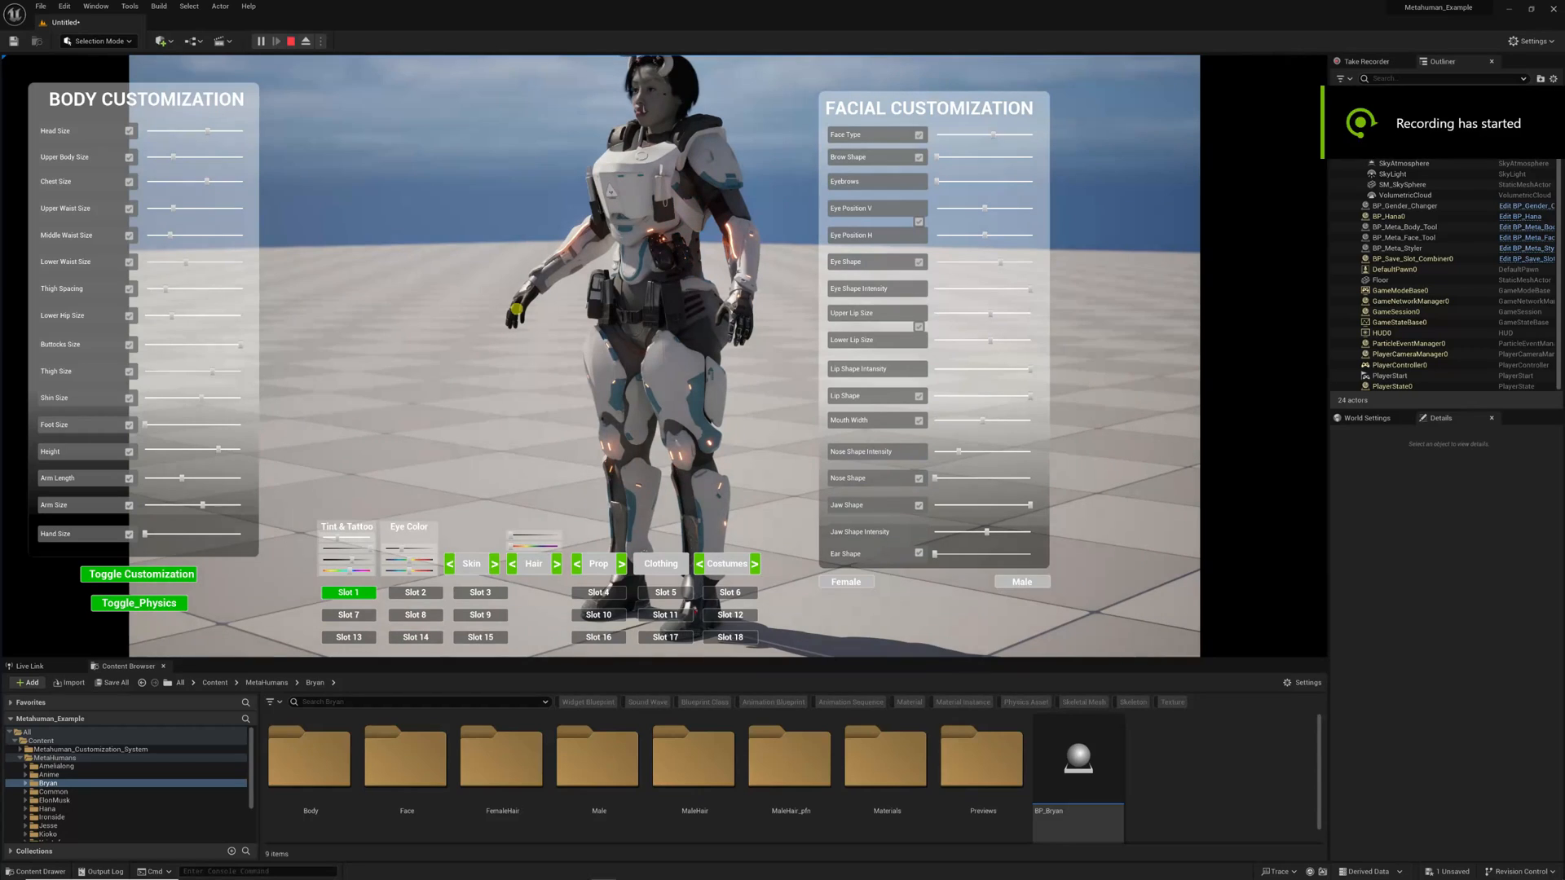
pyautogui.press('a')
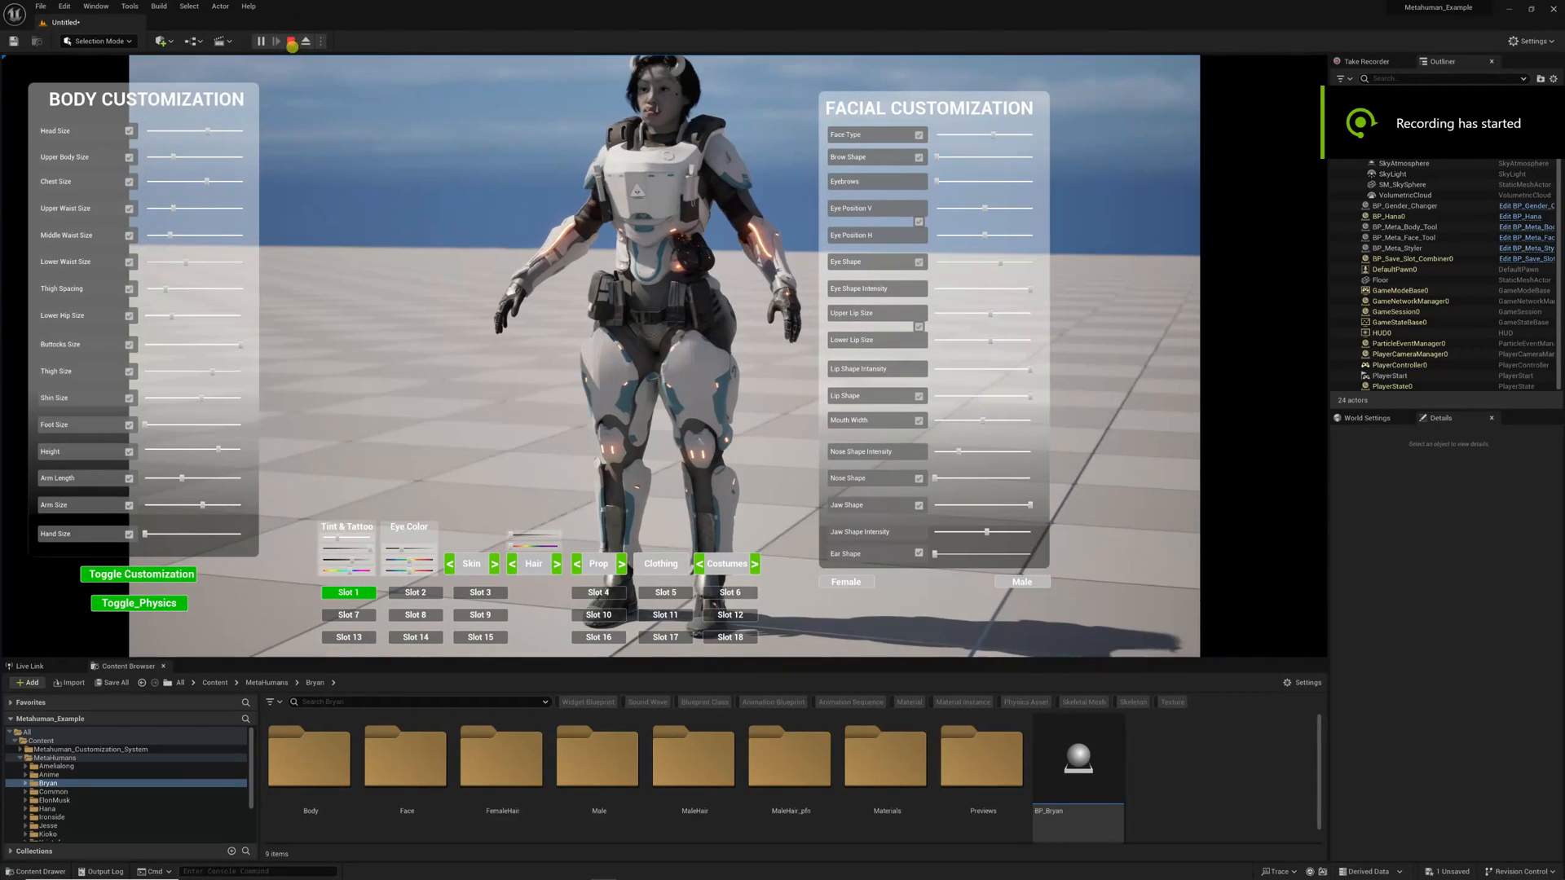
pyautogui.click(289, 42)
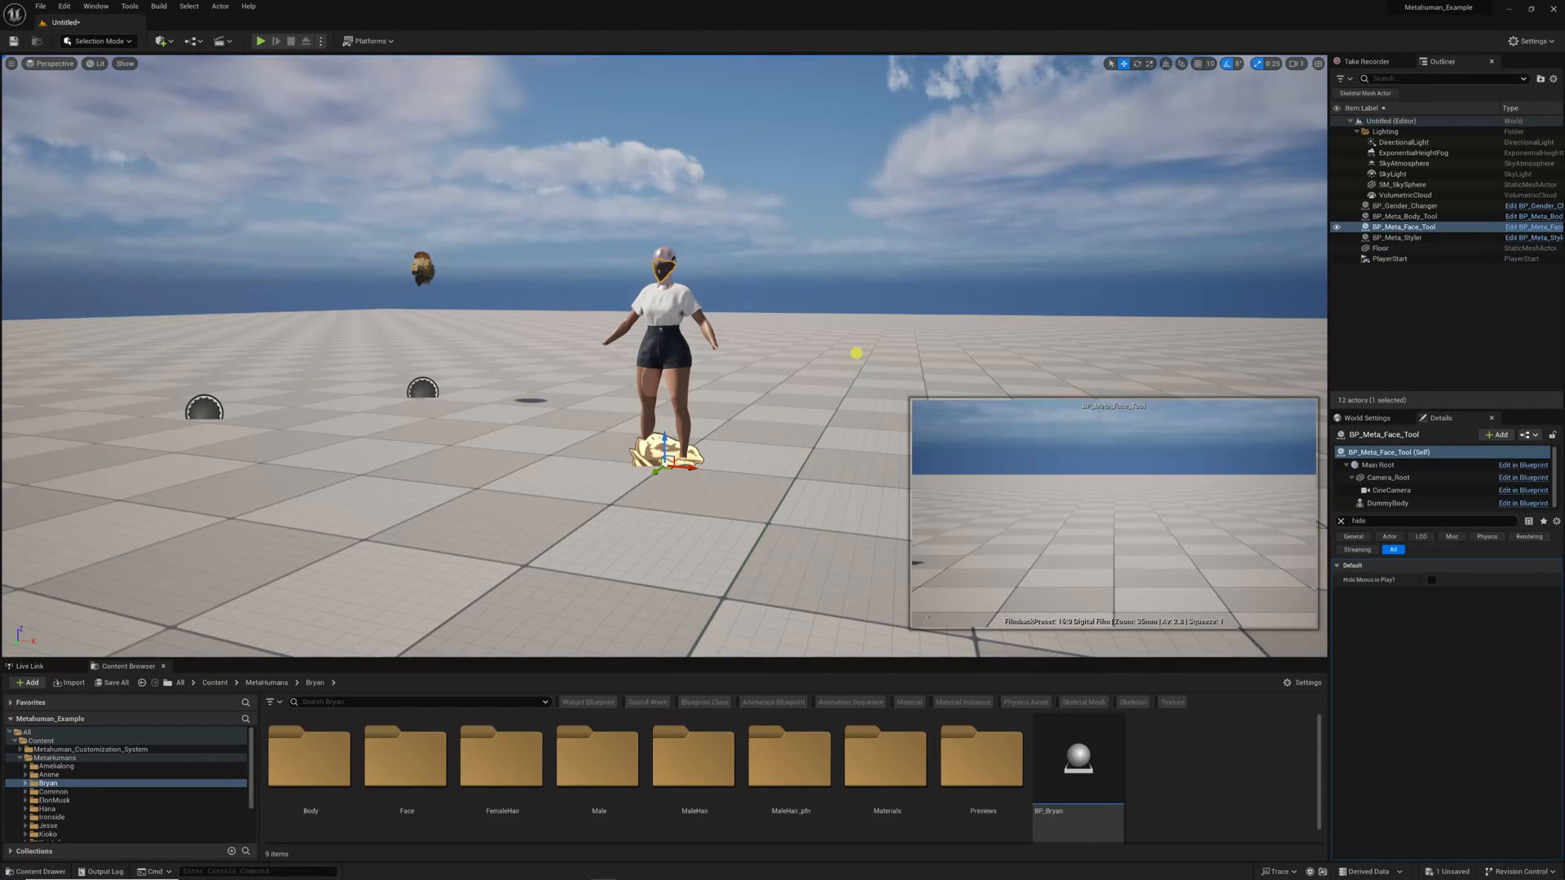
# Select BP_Meta_Body_Tool, play the level to examine the character from both sides, and stop playing
pyautogui.click(820, 360)
pyautogui.click(657, 326)
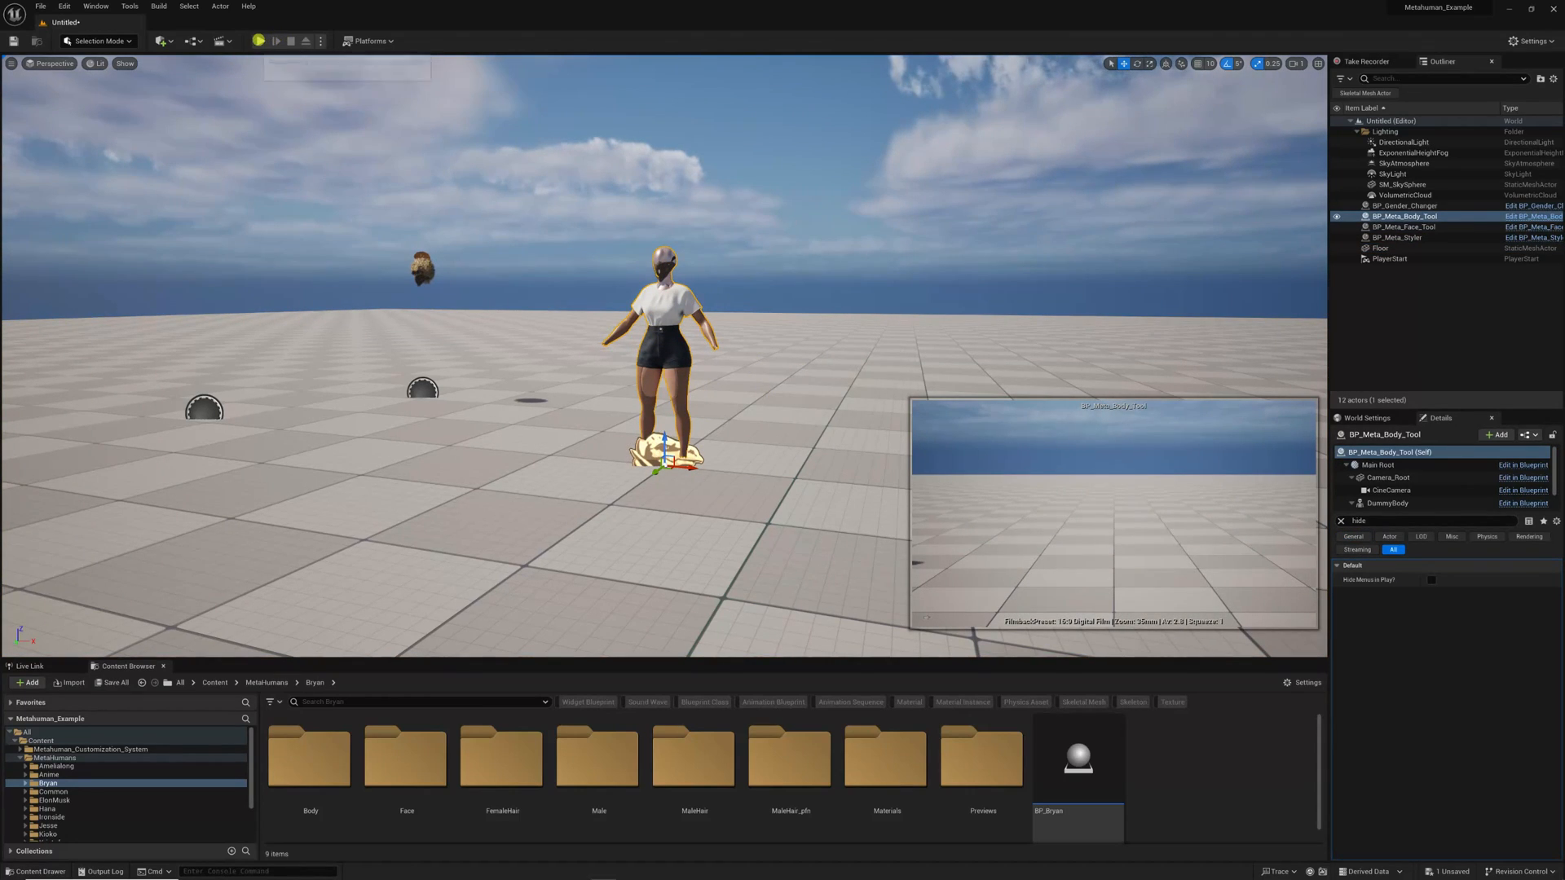
pyautogui.click(260, 41)
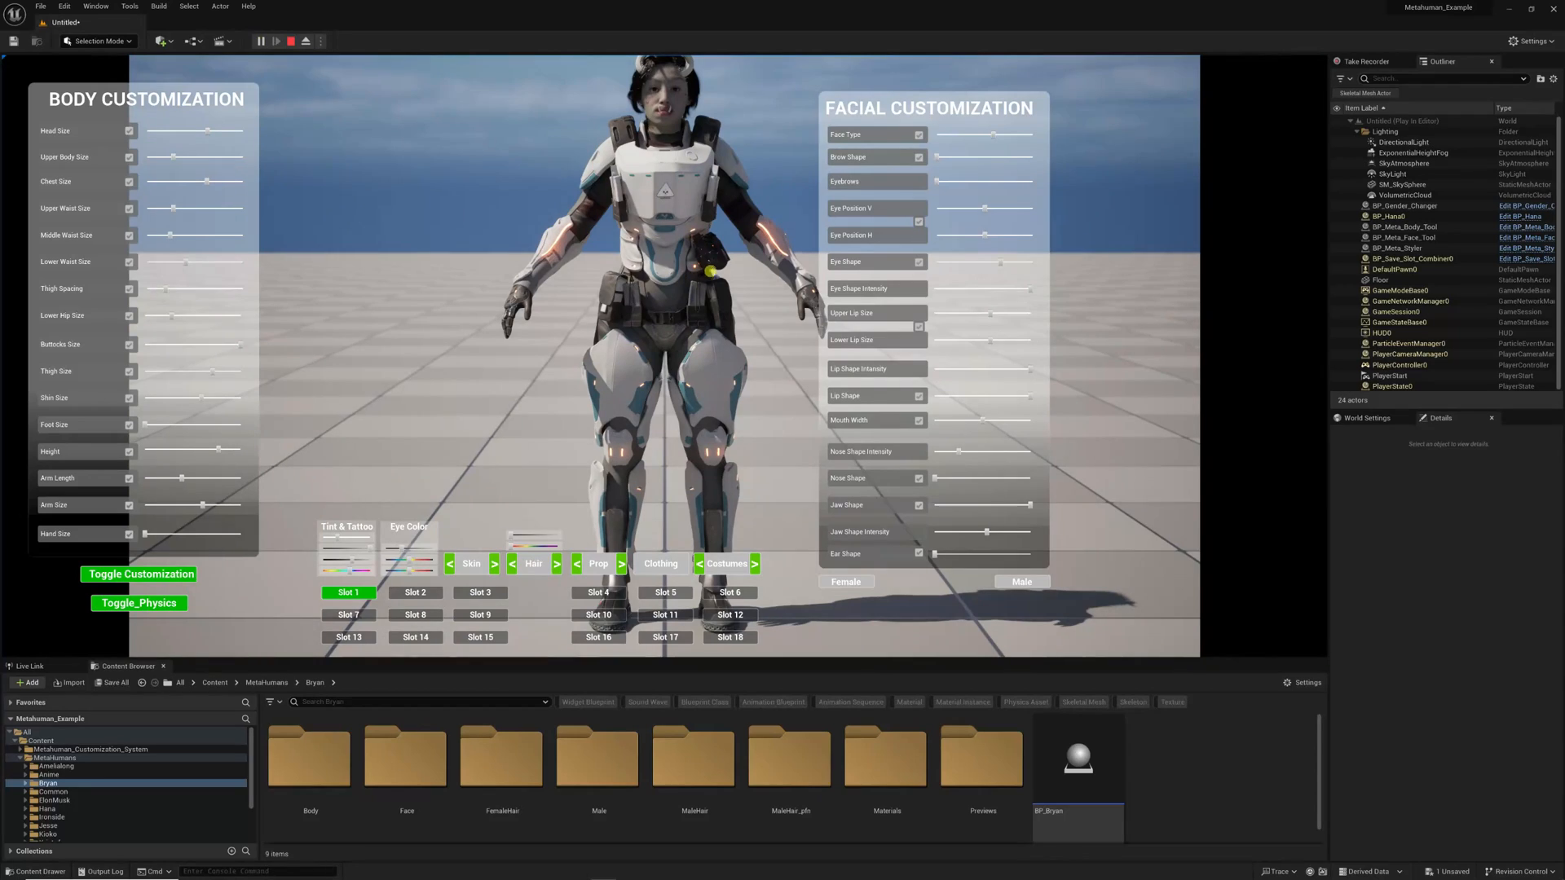
pyautogui.moveTo(611, 265); pyautogui.dragTo(678, 199)
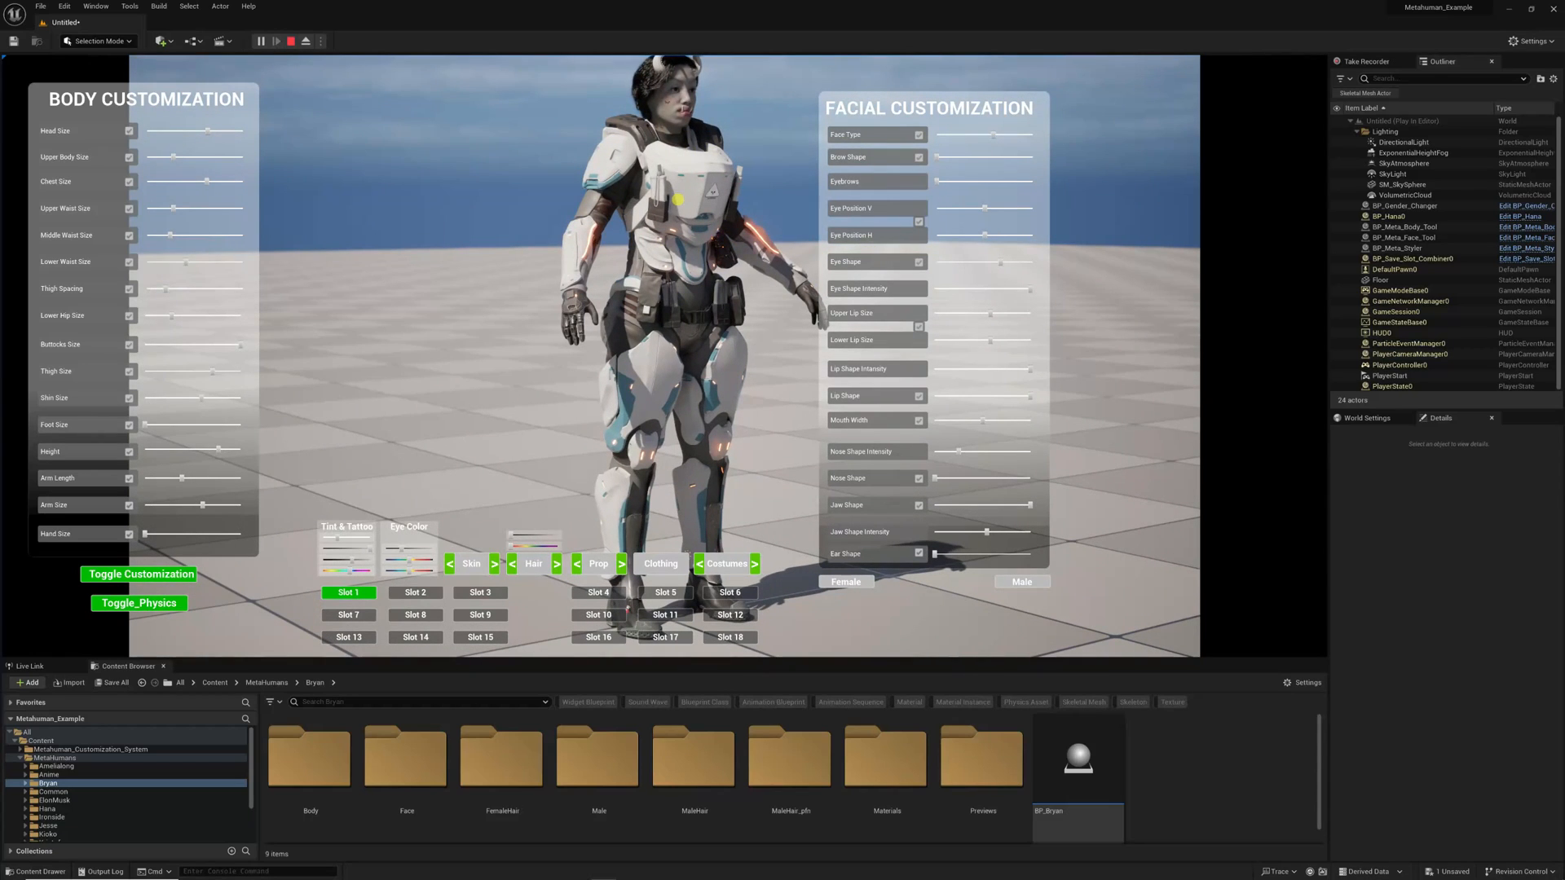
pyautogui.press('d')
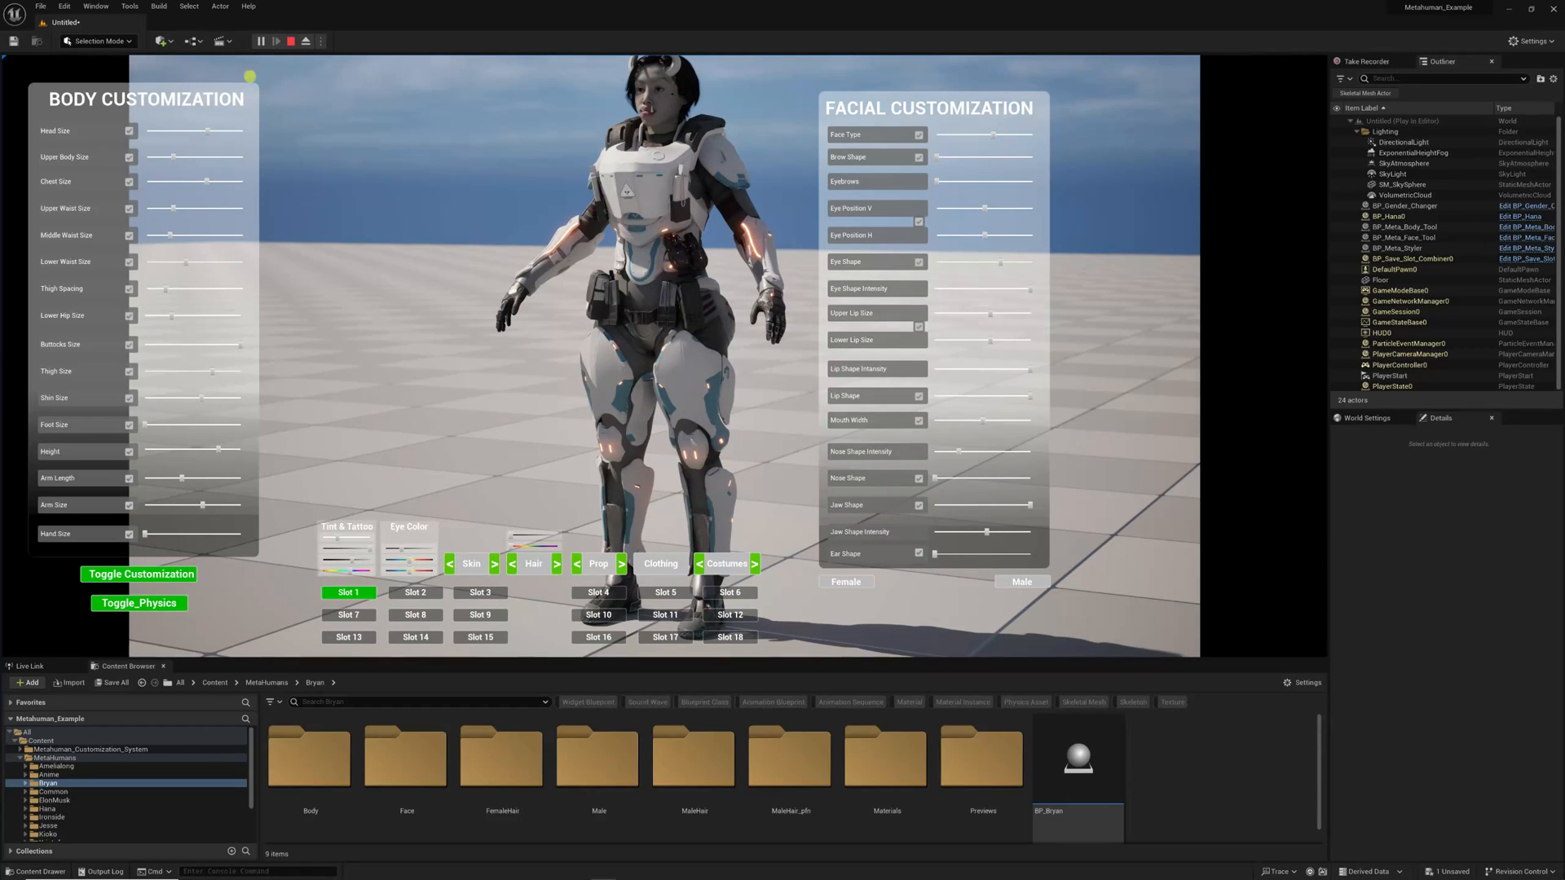
pyautogui.click(290, 41)
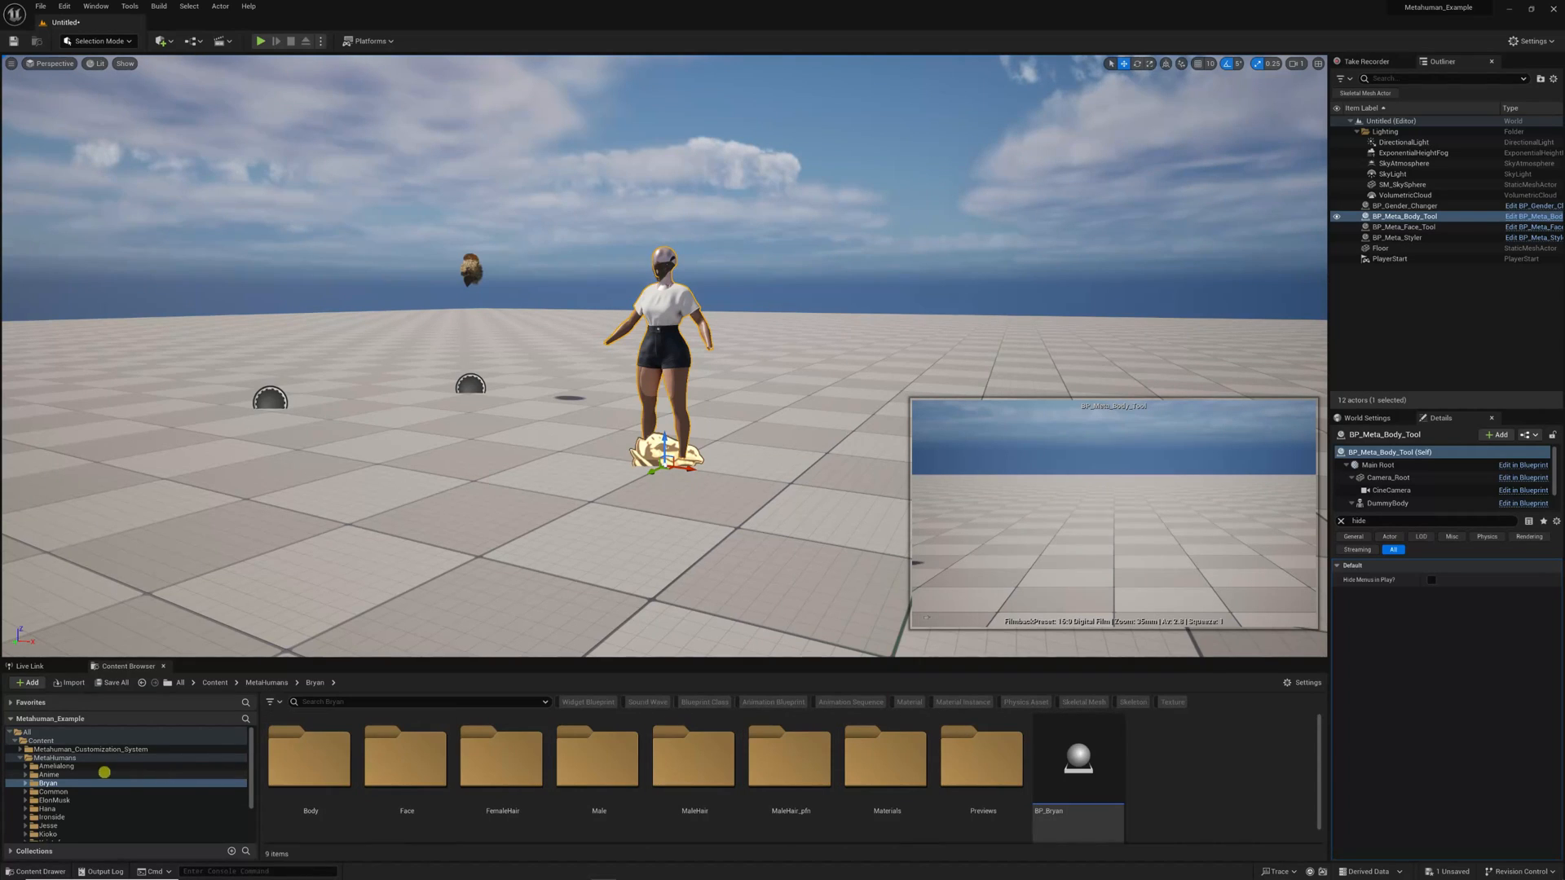
# Place the BP_Hana blueprint from the MetaHumans Hana folder in the level beside the body tool's dummy
pyautogui.scroll(-1, 49, 788)
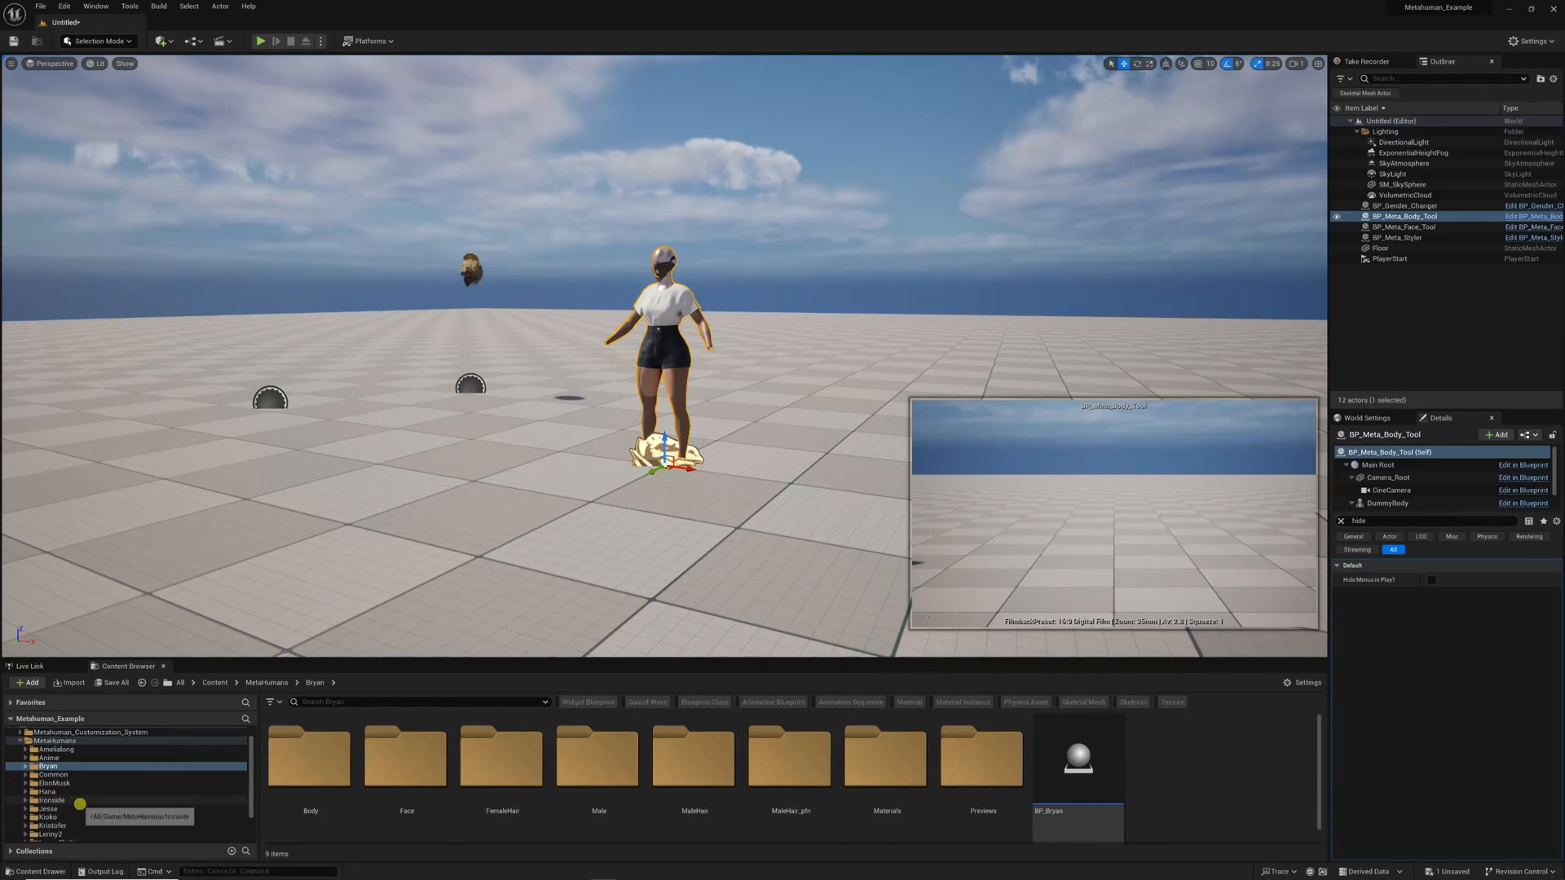
pyautogui.click(47, 791)
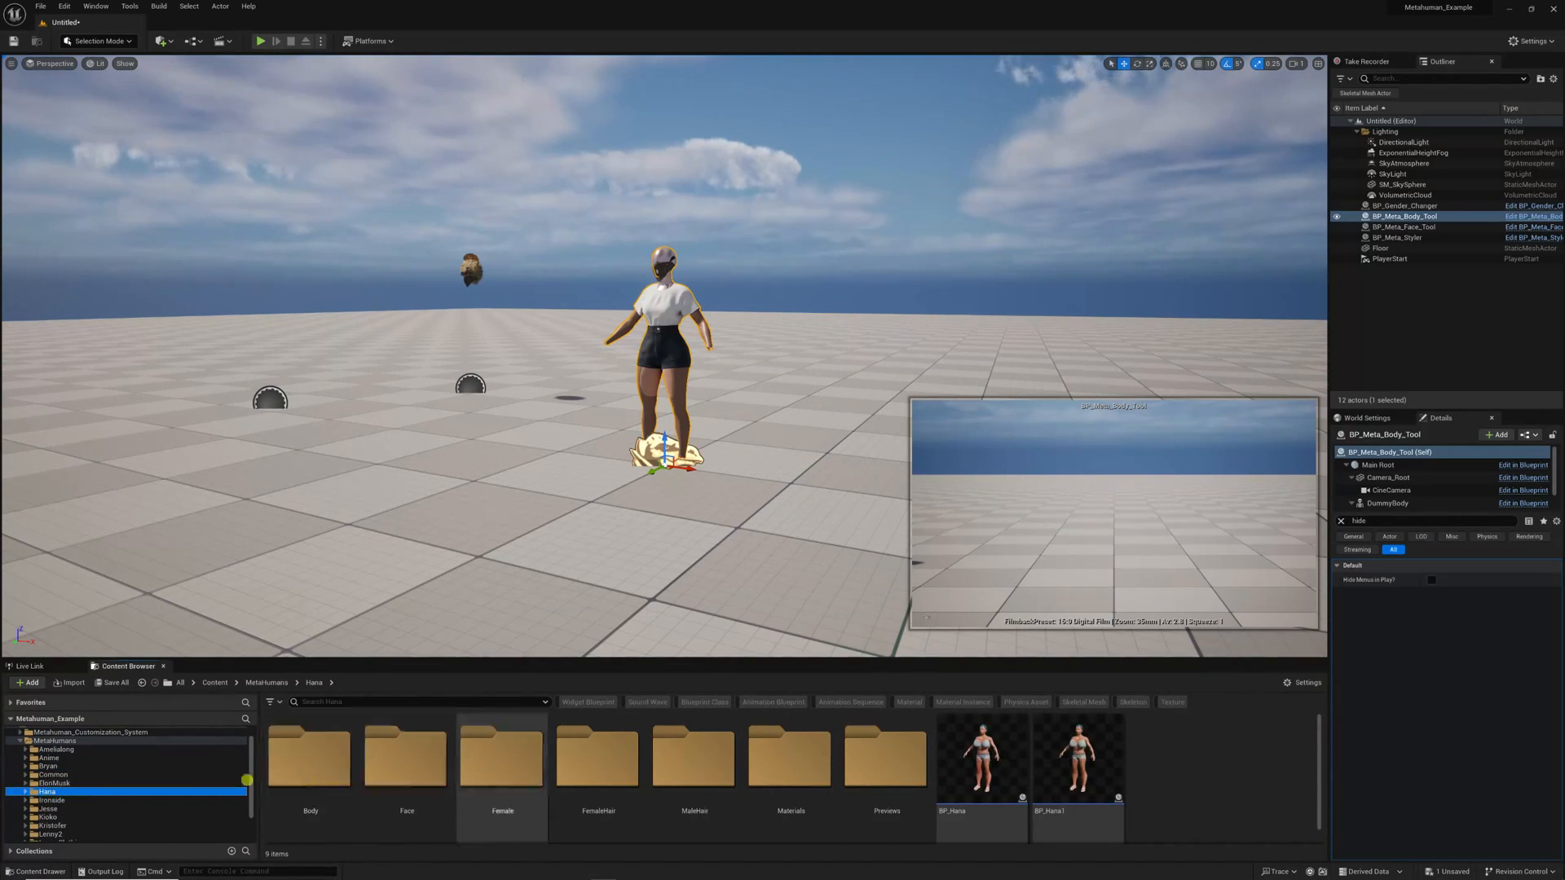
pyautogui.click(994, 754)
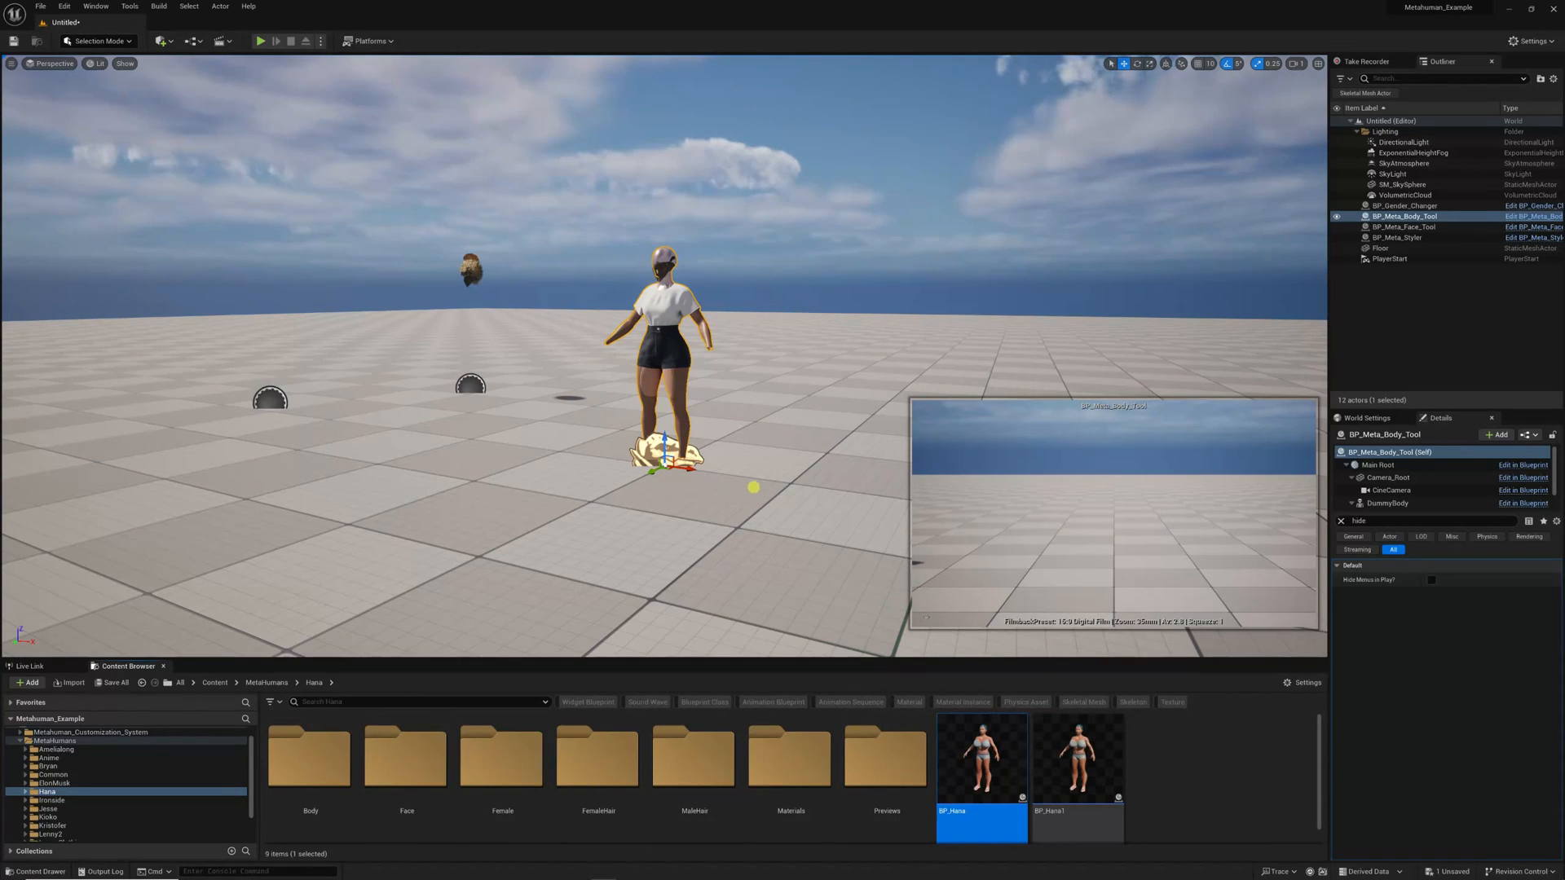
pyautogui.click(758, 485)
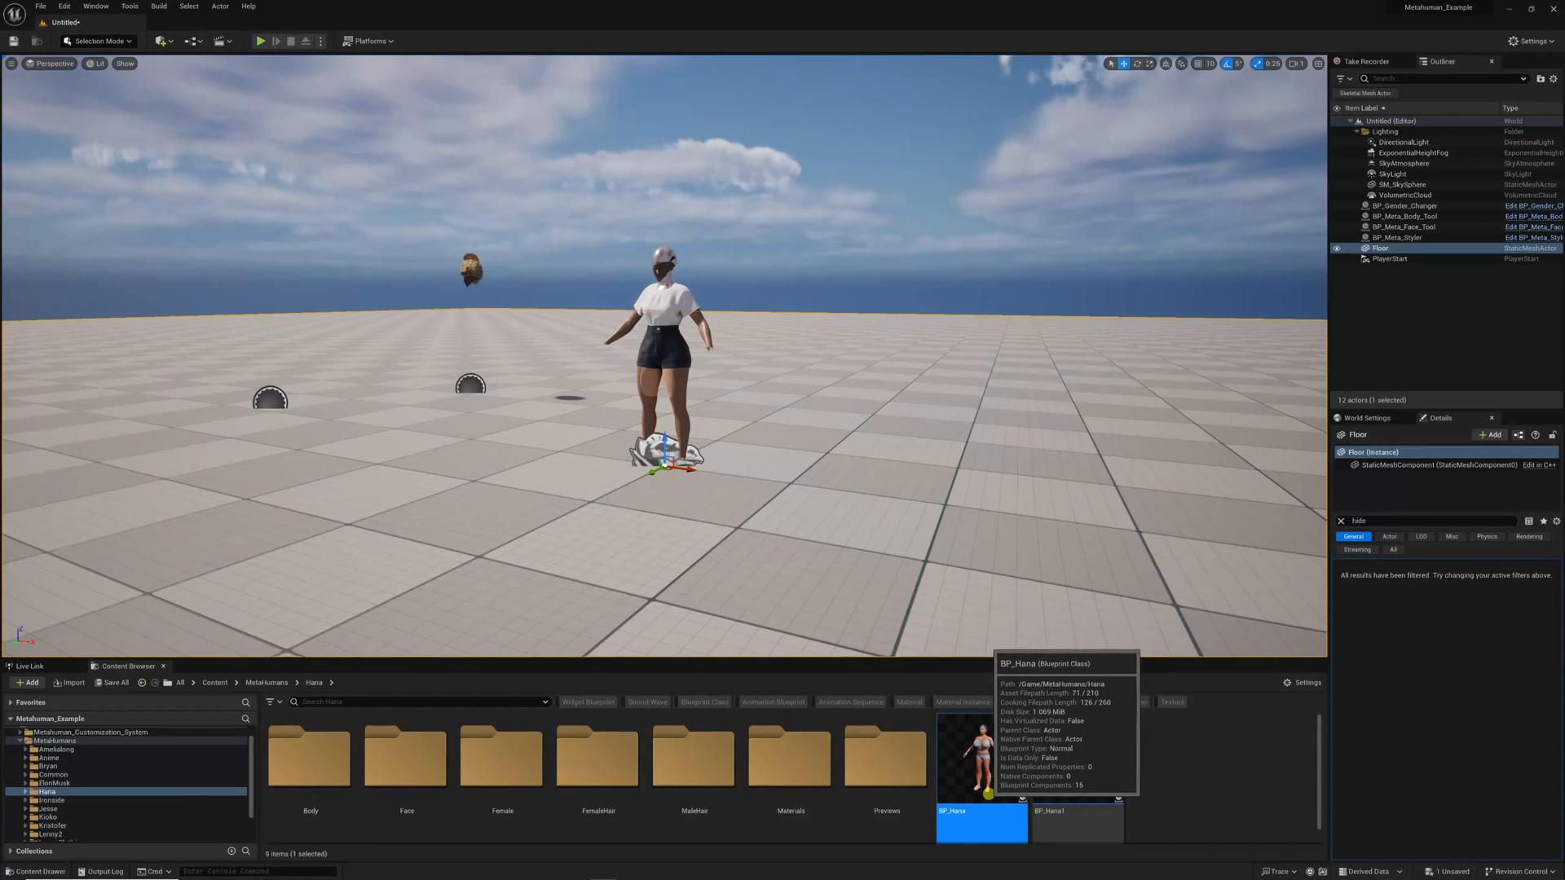
pyautogui.moveTo(361, 508); pyautogui.dragTo(512, 469)
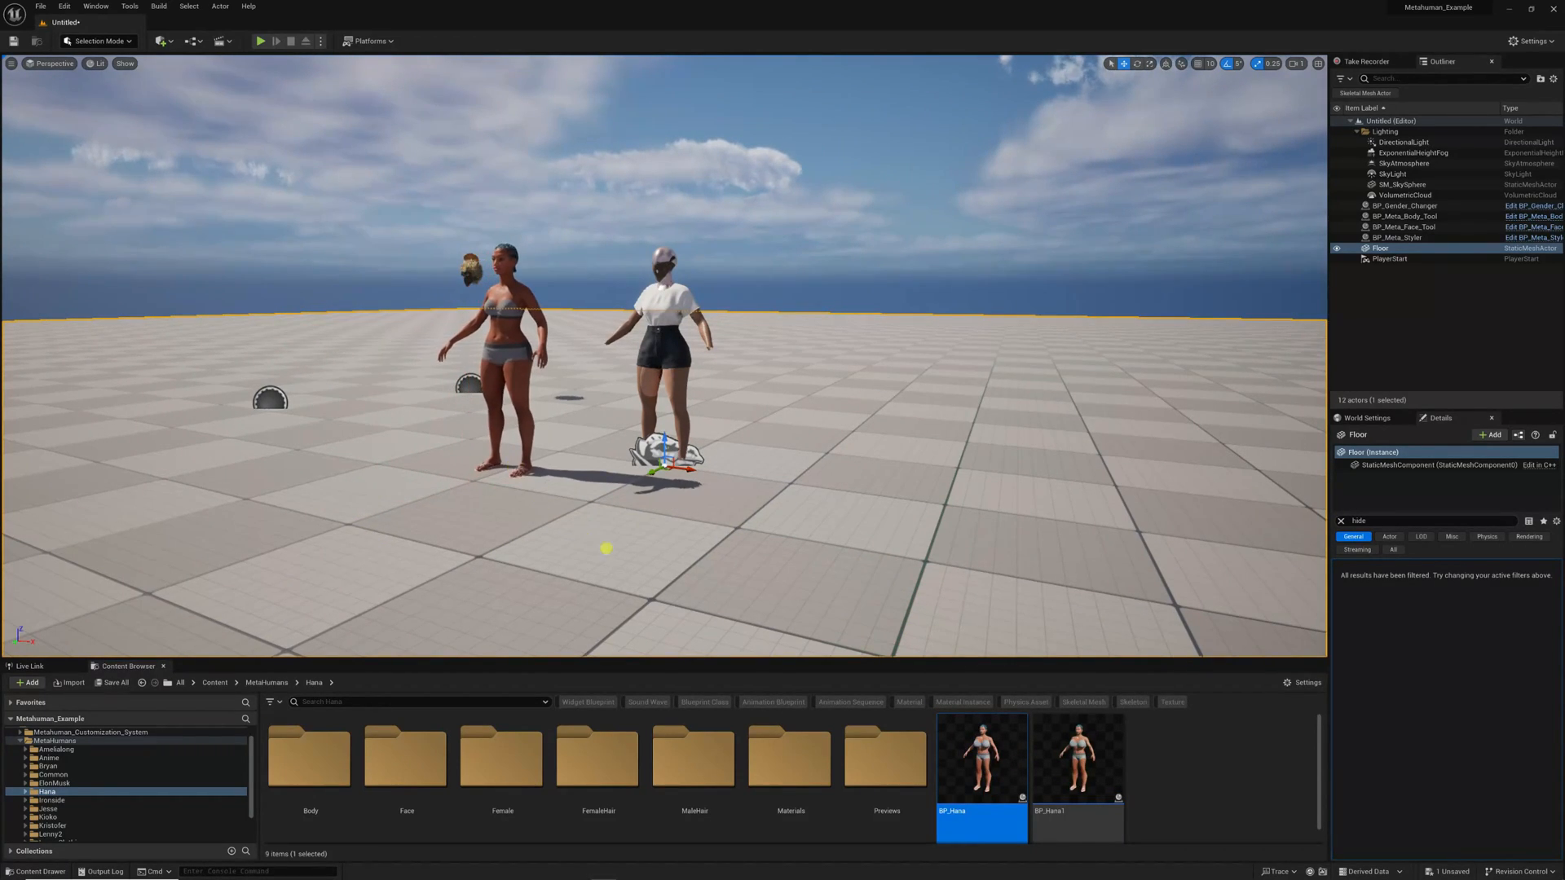
# Select the placed BP_Hana, play the level to compare it with the spawned character, and stop playing
pyautogui.rightClick(748, 562)
pyautogui.moveTo(635, 544); pyautogui.dragTo(712, 415, button='right')
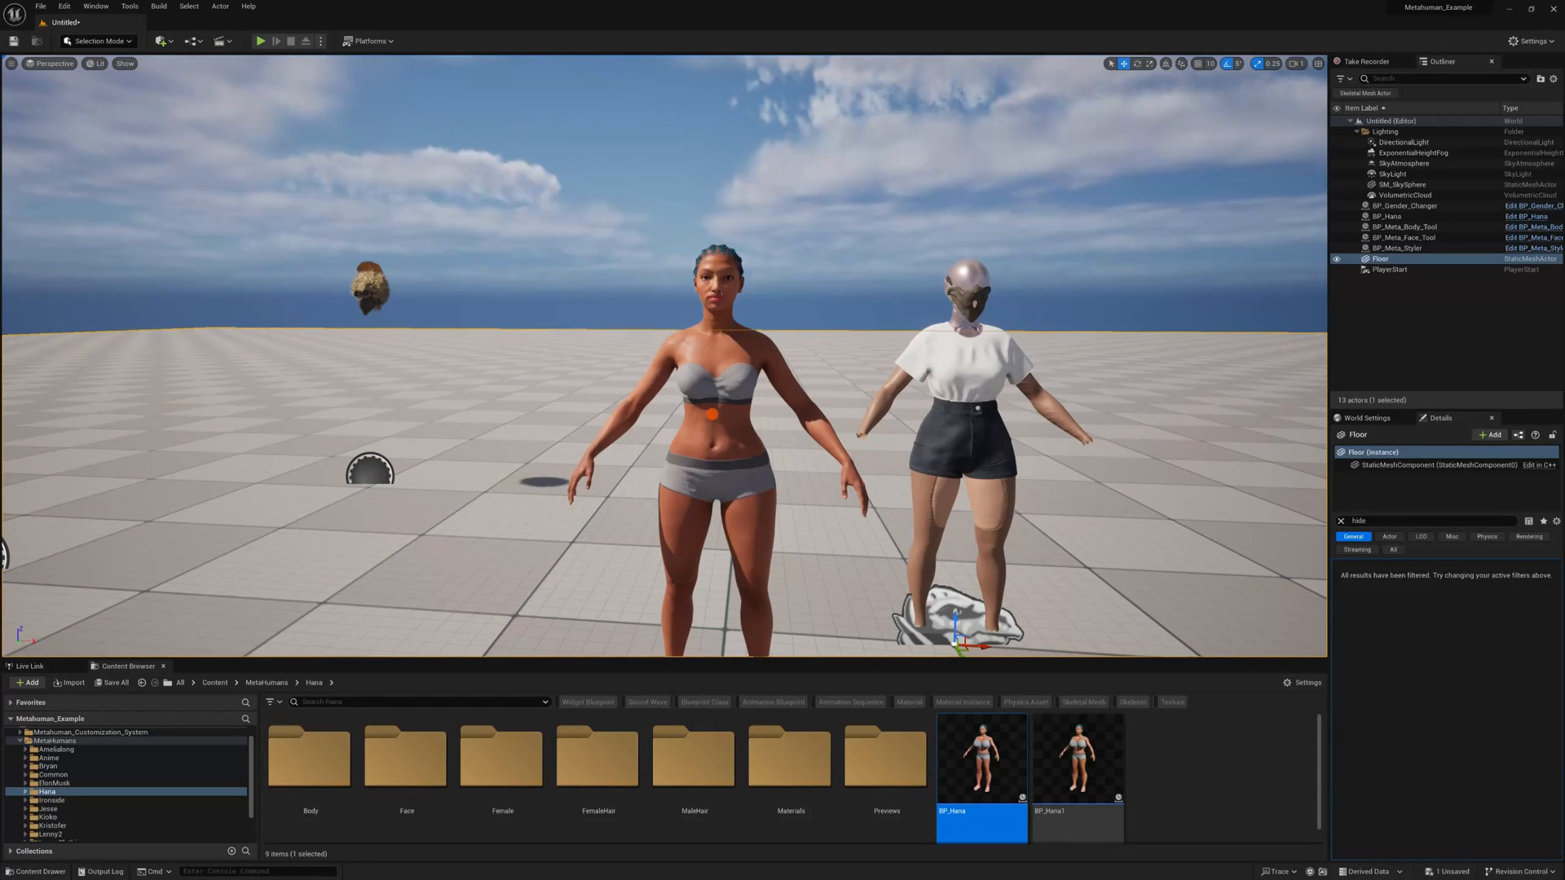
pyautogui.click(714, 424)
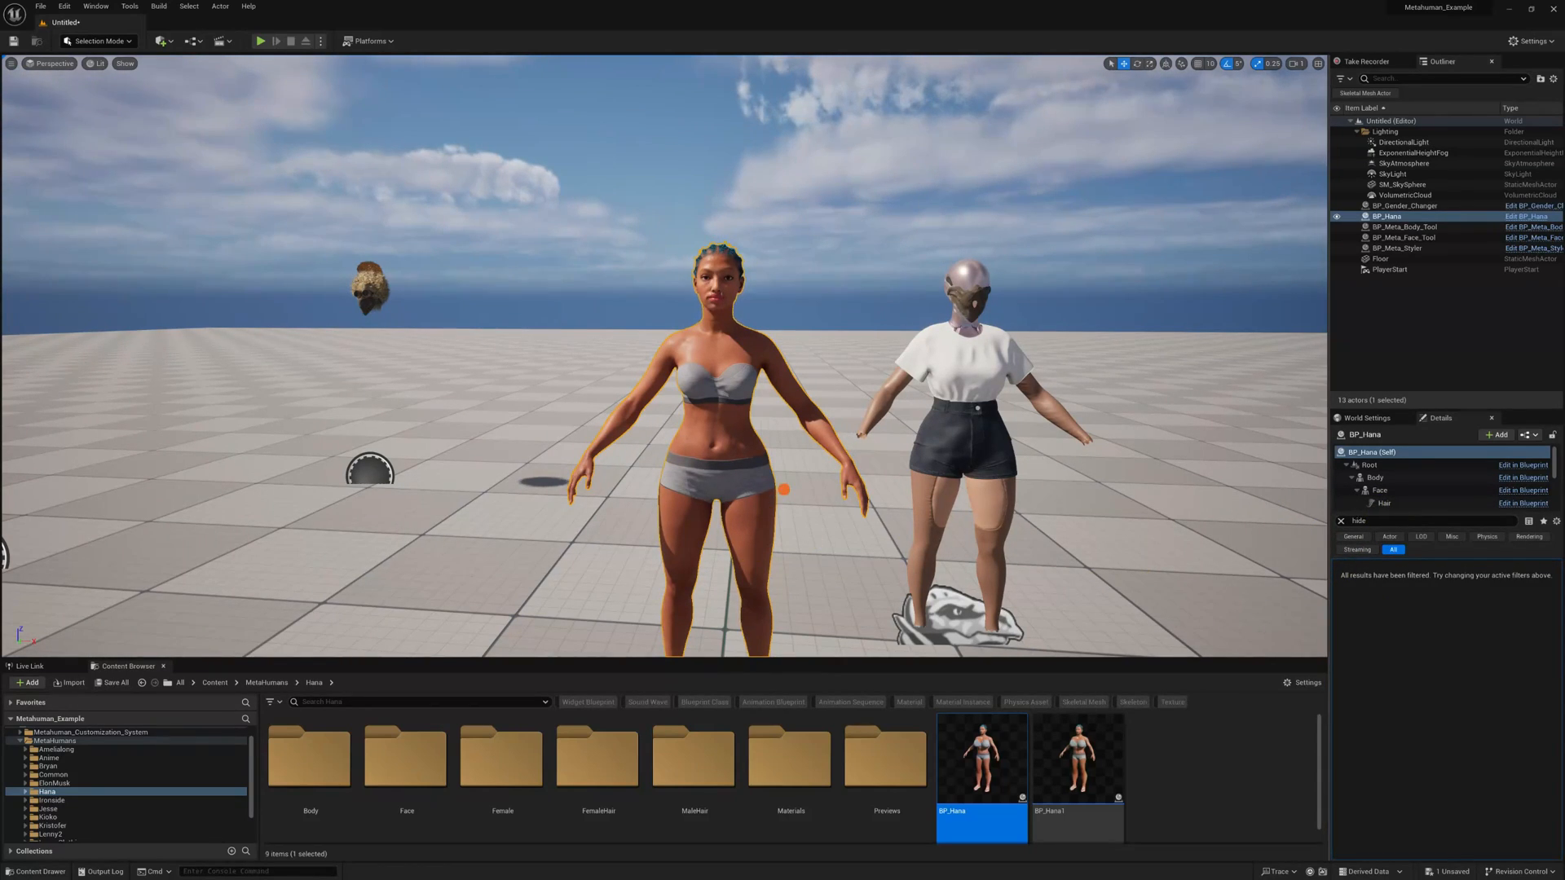
pyautogui.moveTo(783, 491); pyautogui.dragTo(781, 500, button='right')
pyautogui.moveTo(691, 595); pyautogui.dragTo(697, 518)
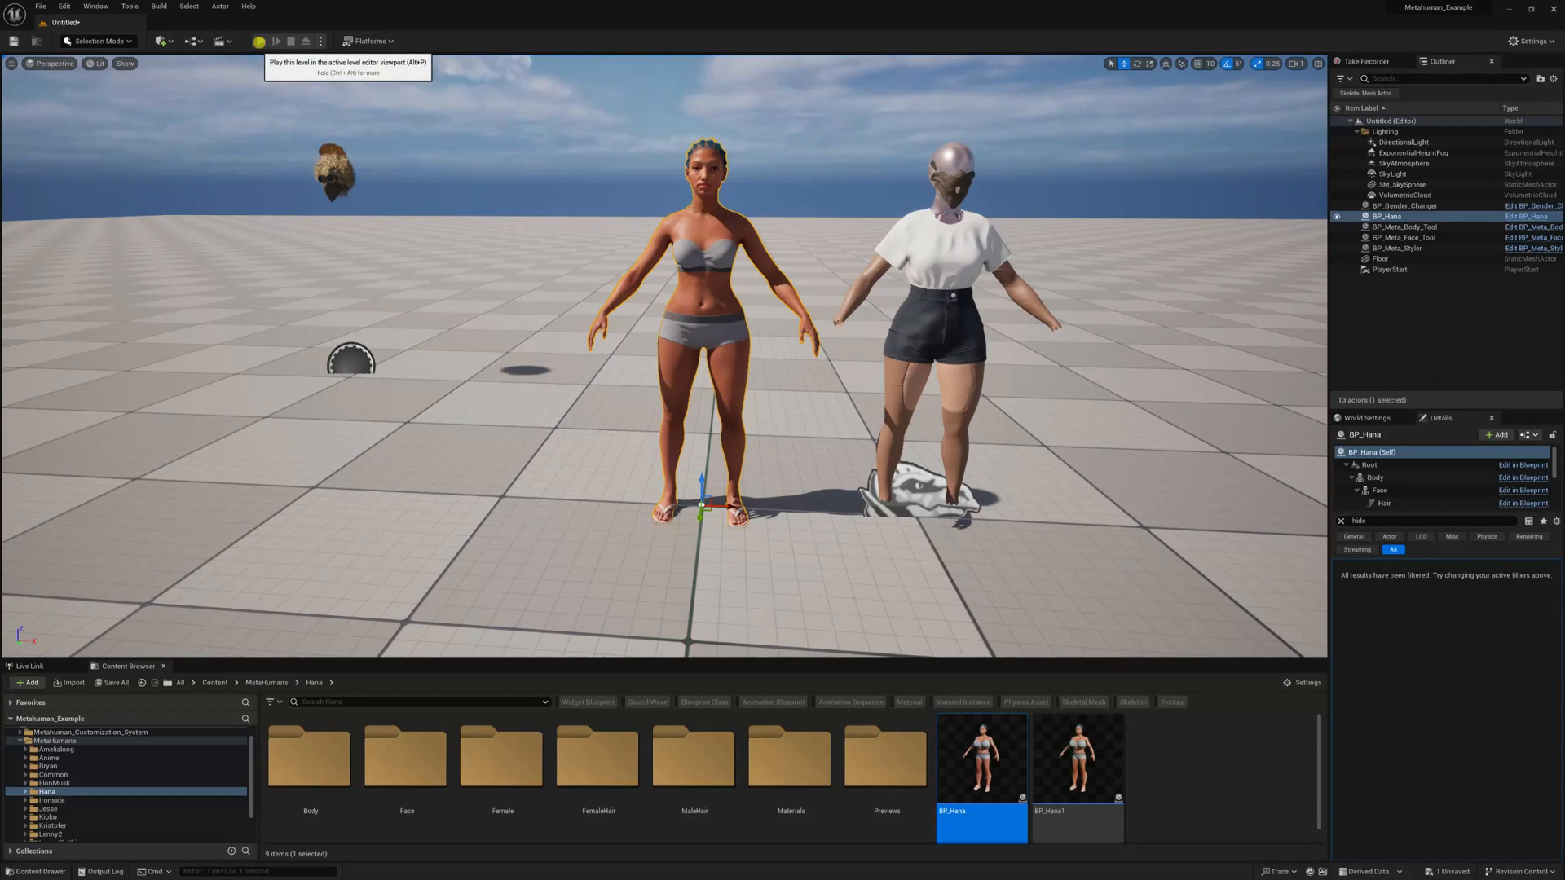
pyautogui.click(259, 42)
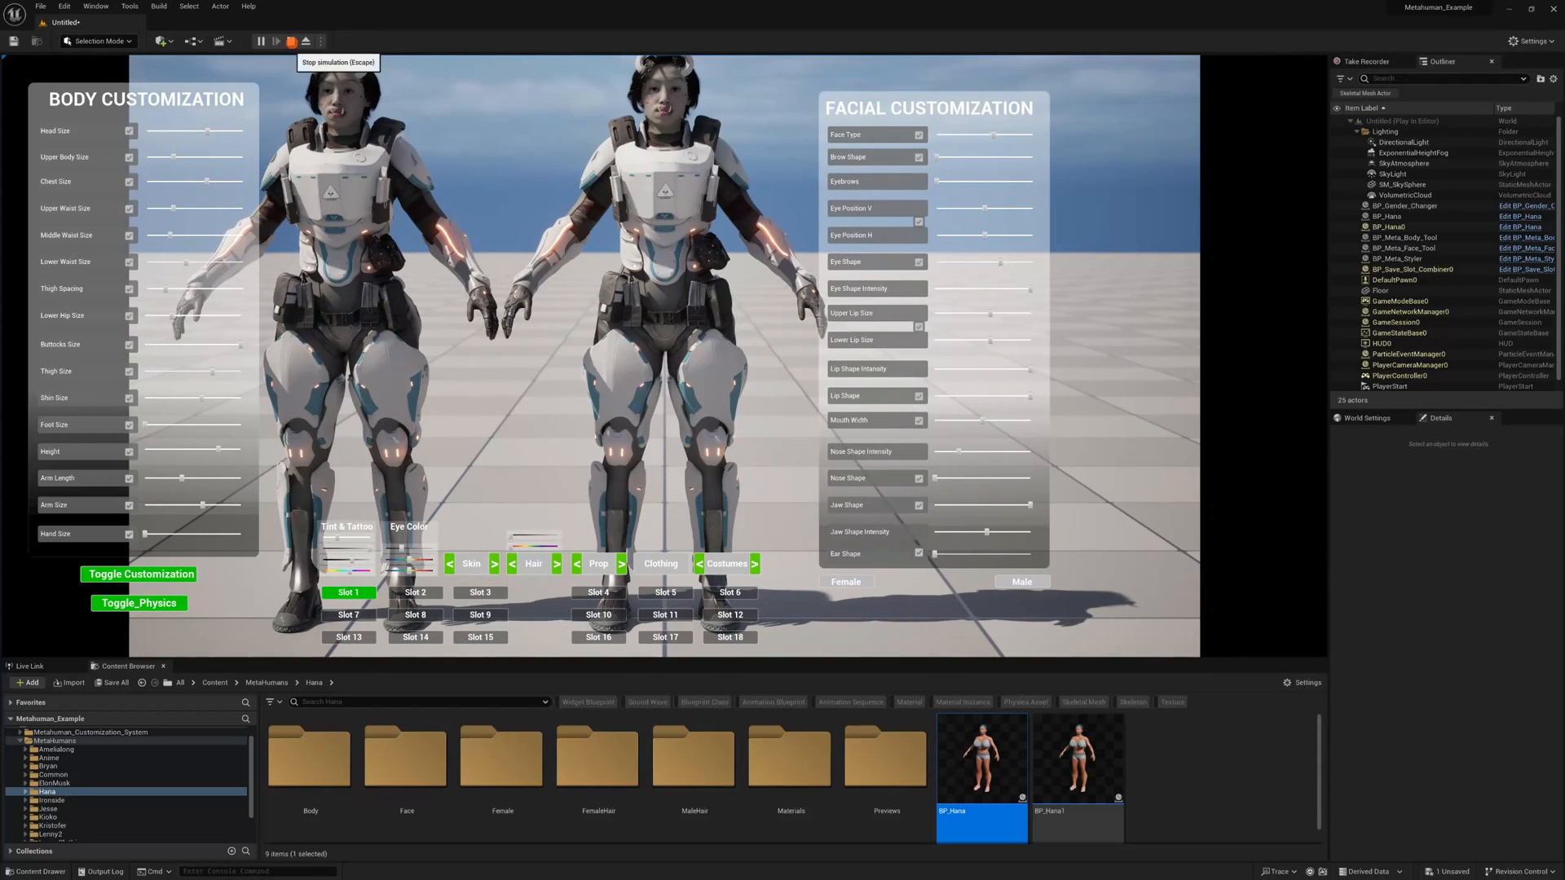
pyautogui.click(291, 41)
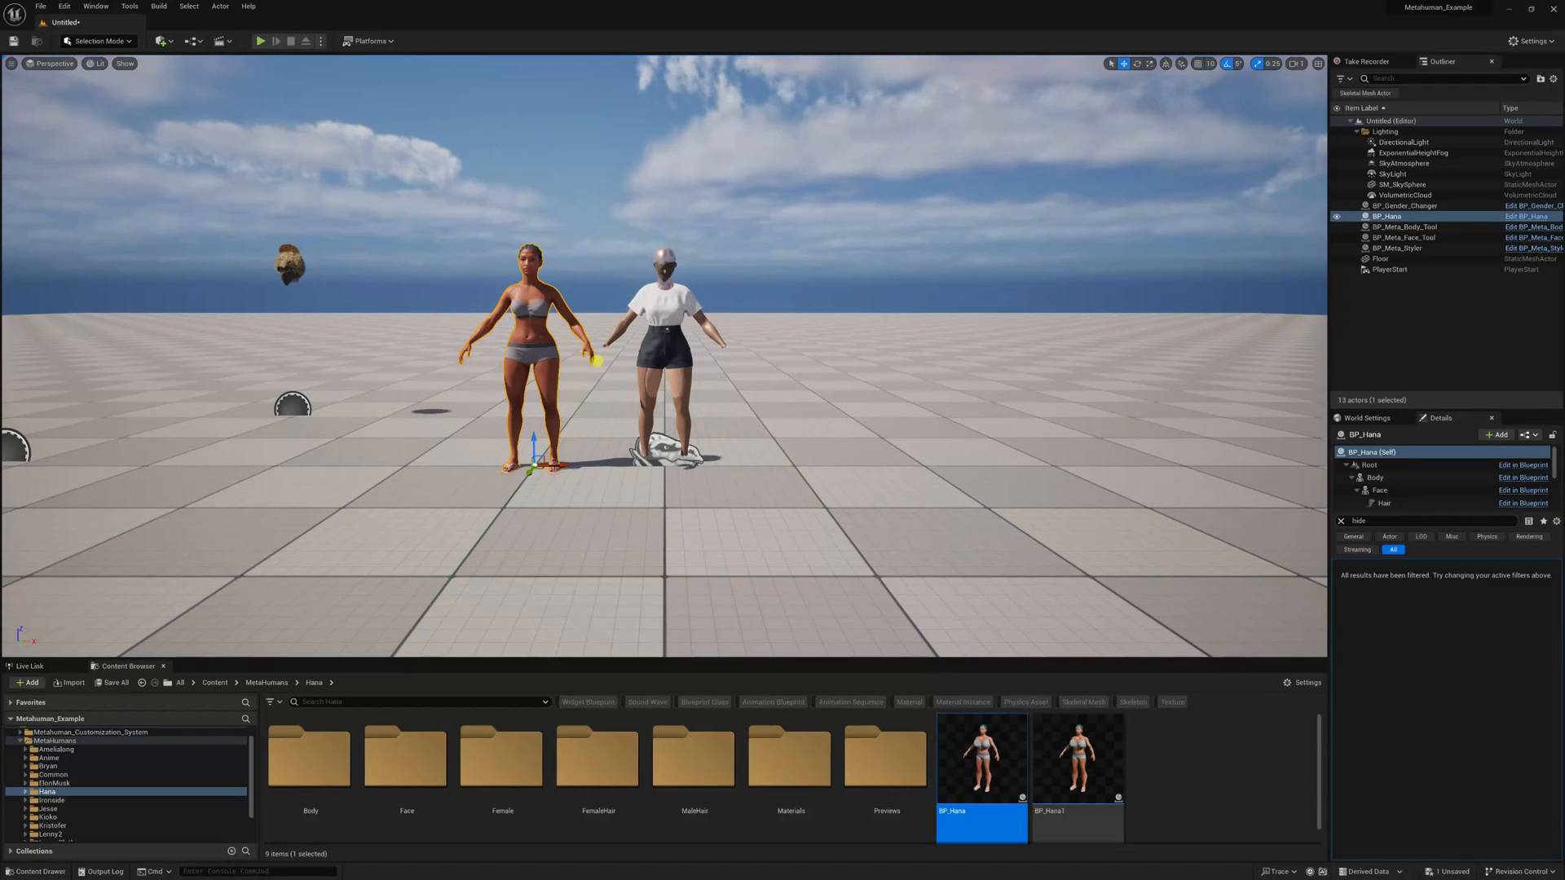
# Move BP_Hana forward and closer to the dummy, and turn off Load Metahuman With This Bp? on BP_Meta_Styler
pyautogui.moveTo(538, 469); pyautogui.dragTo(581, 502)
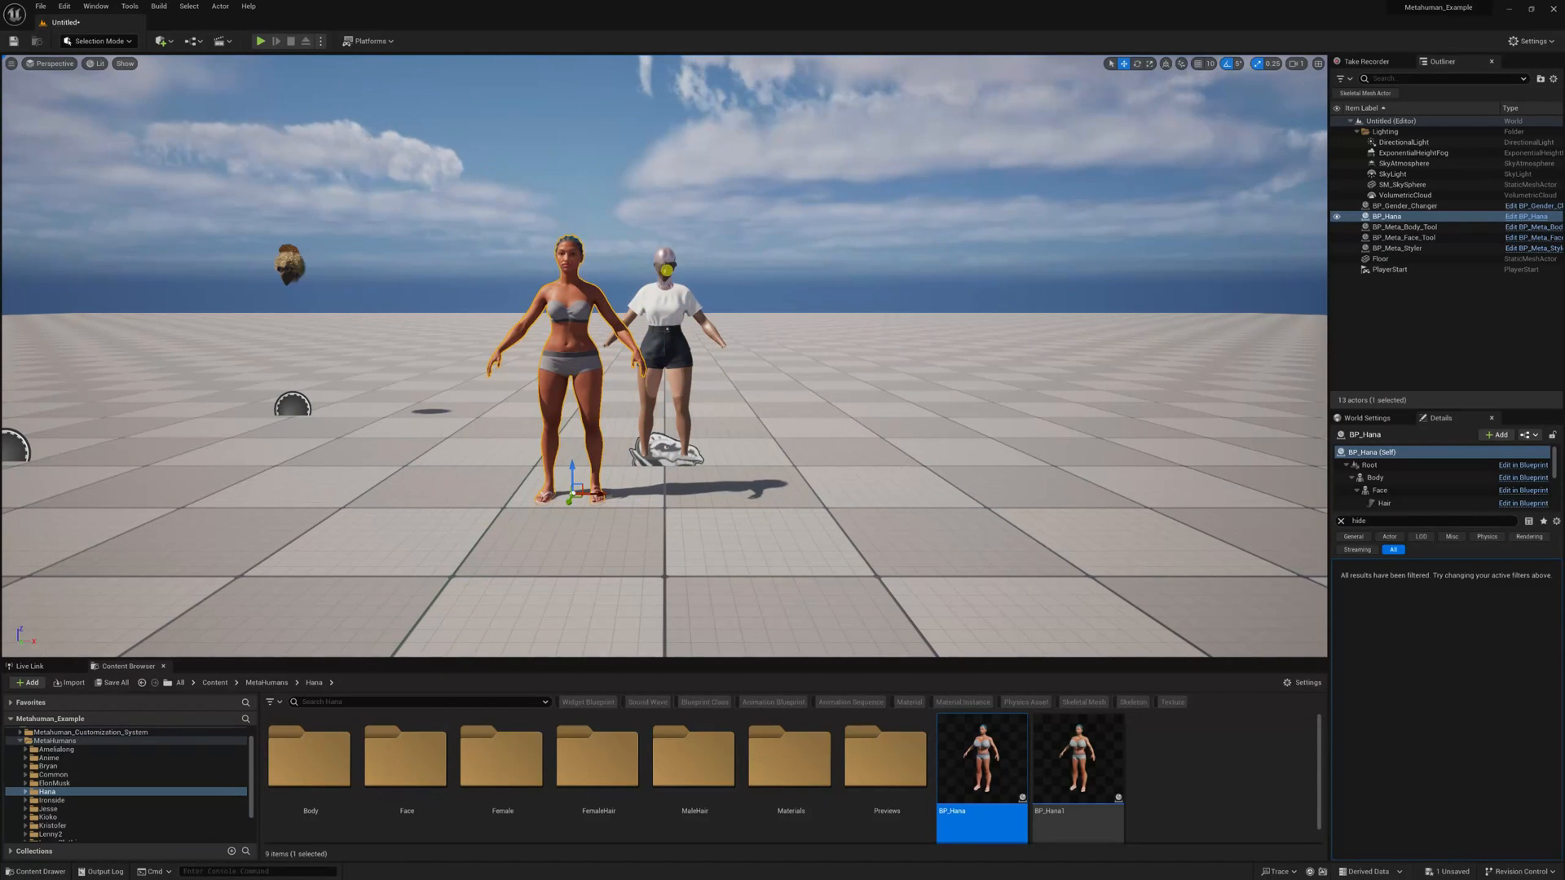
pyautogui.click(298, 262)
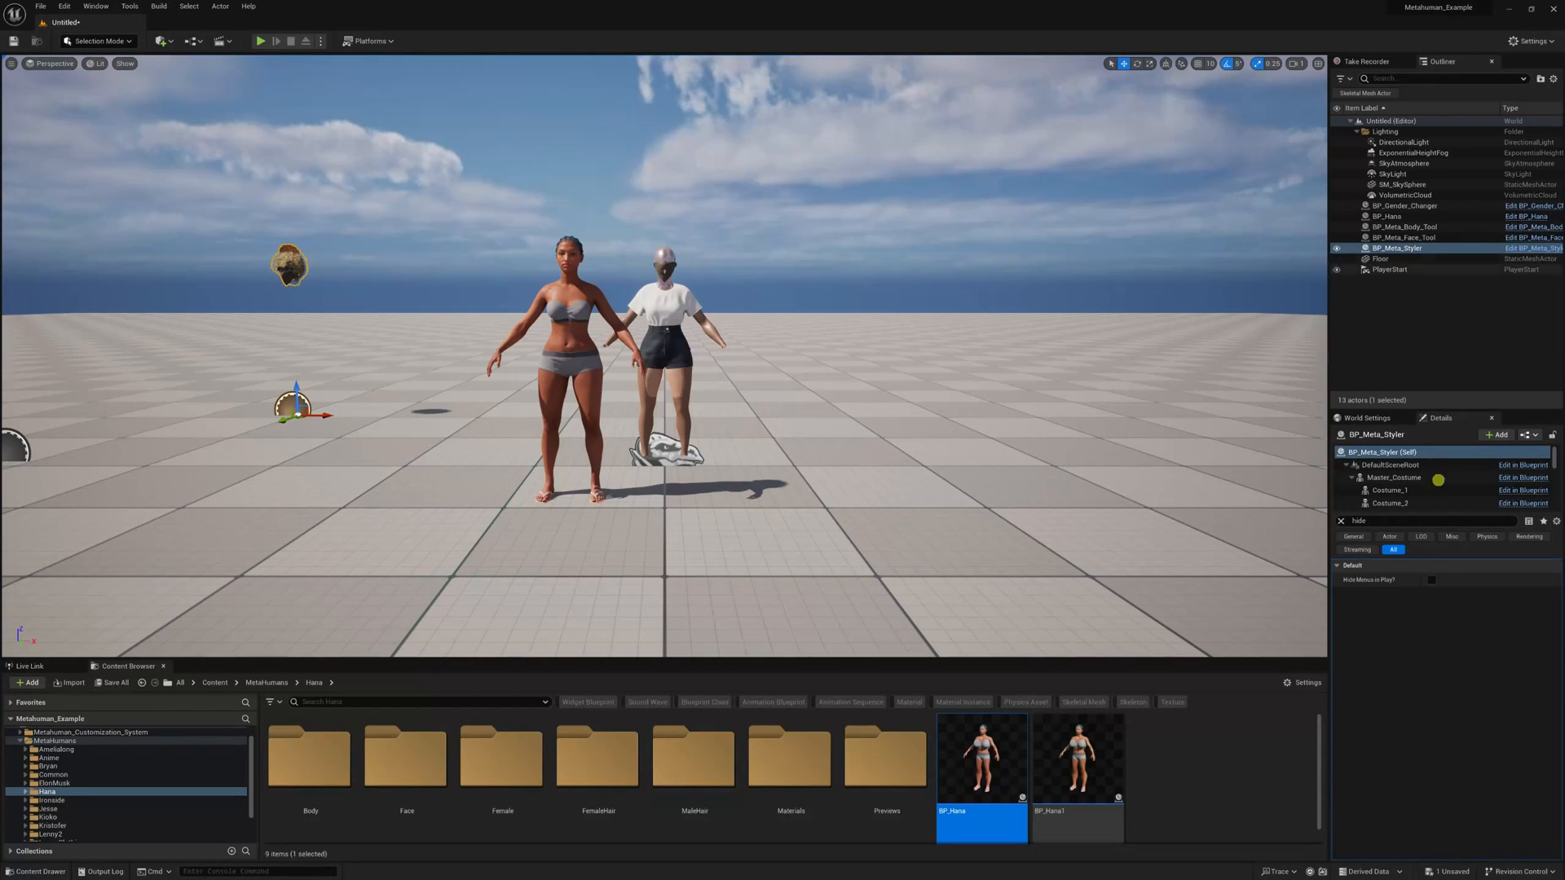
pyautogui.click(1340, 521)
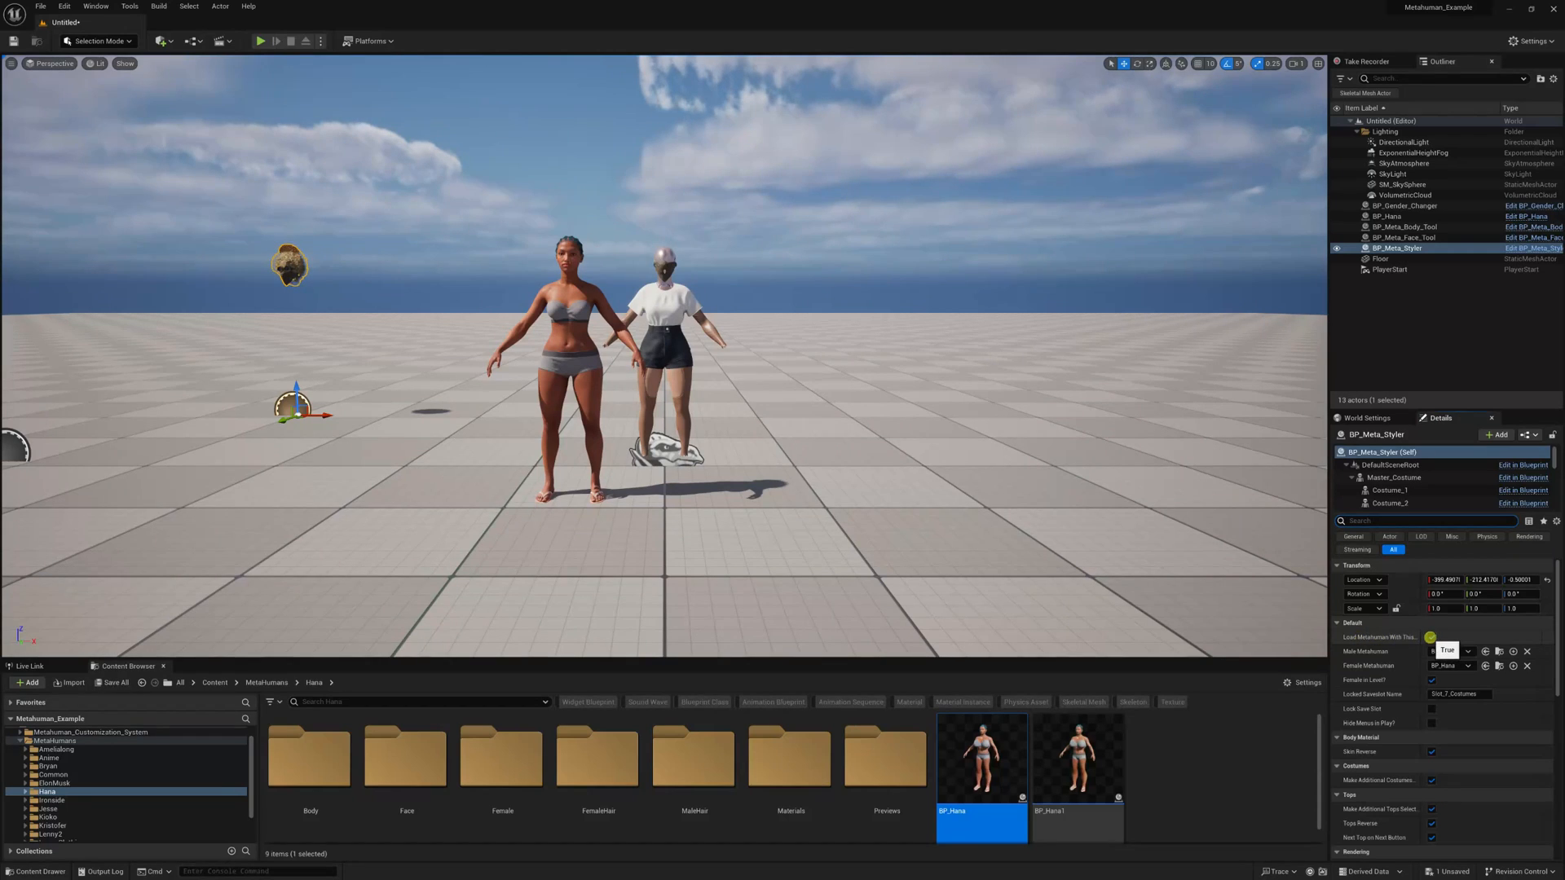
pyautogui.moveTo(1421, 638)
pyautogui.mouseDown()
pyautogui.moveTo(1443, 639)
pyautogui.moveTo(1423, 639)
pyautogui.mouseUp()
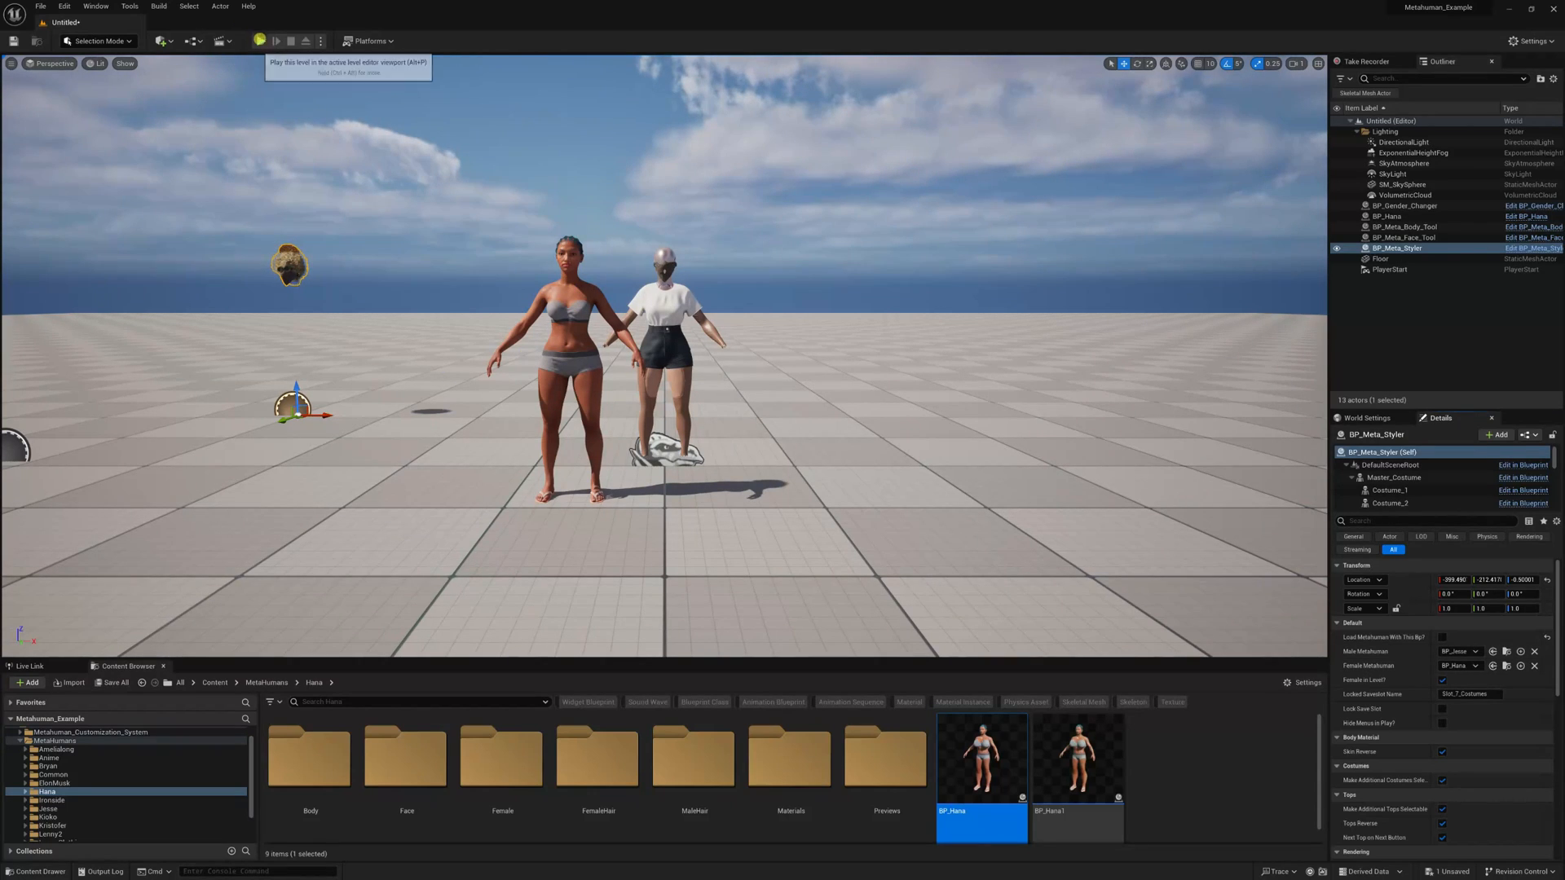
# Play the level to examine how the placed BP_Hana loads its customization, and stop playing
pyautogui.click(260, 41)
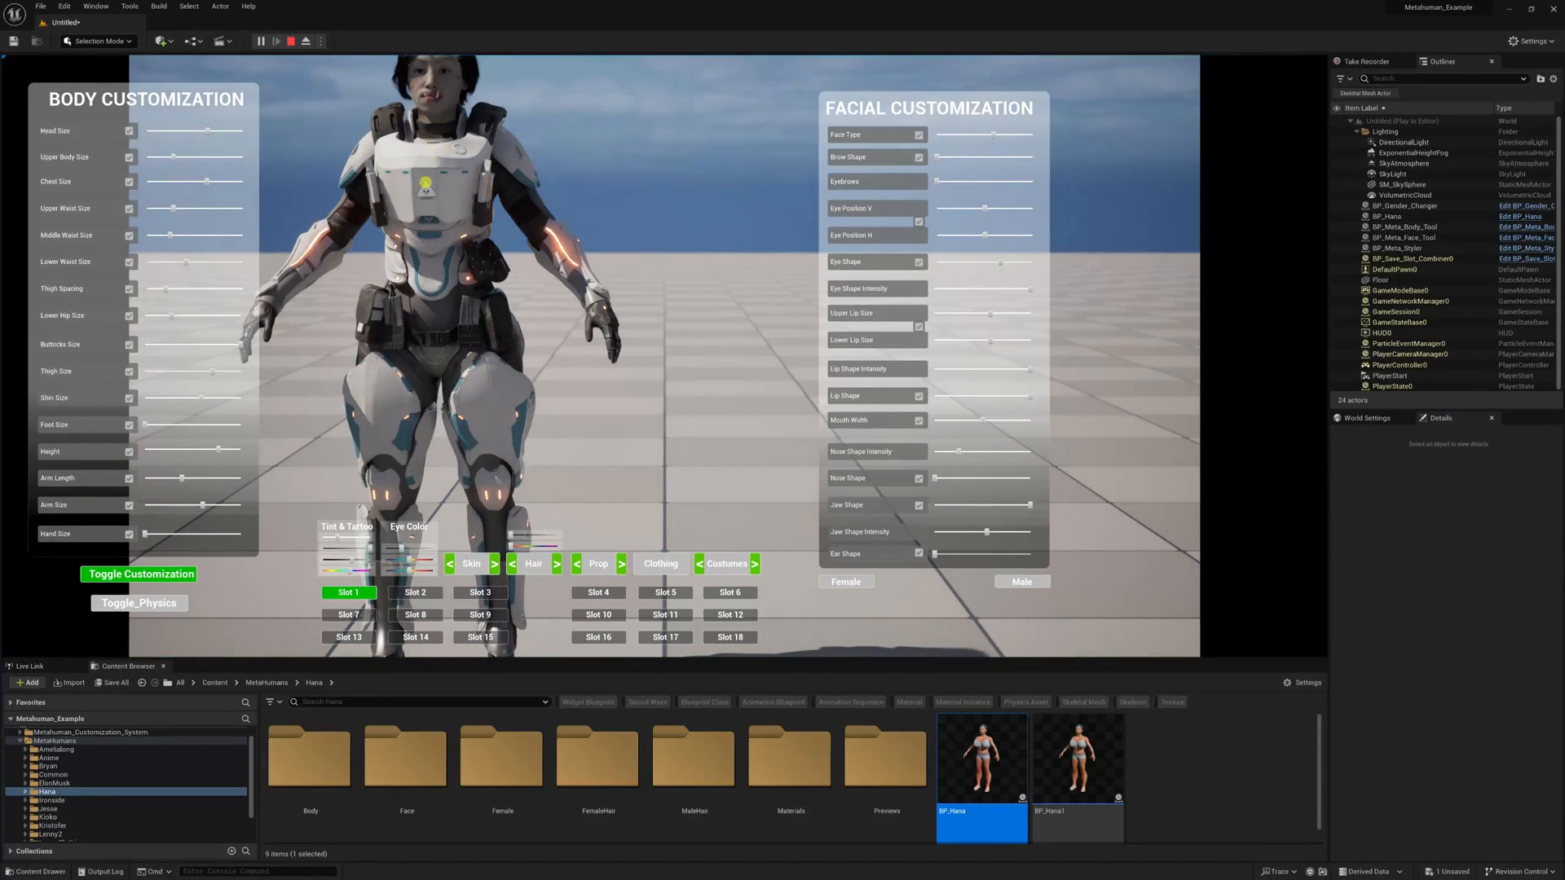
pyautogui.moveTo(440, 217); pyautogui.dragTo(558, 325)
pyautogui.click(292, 41)
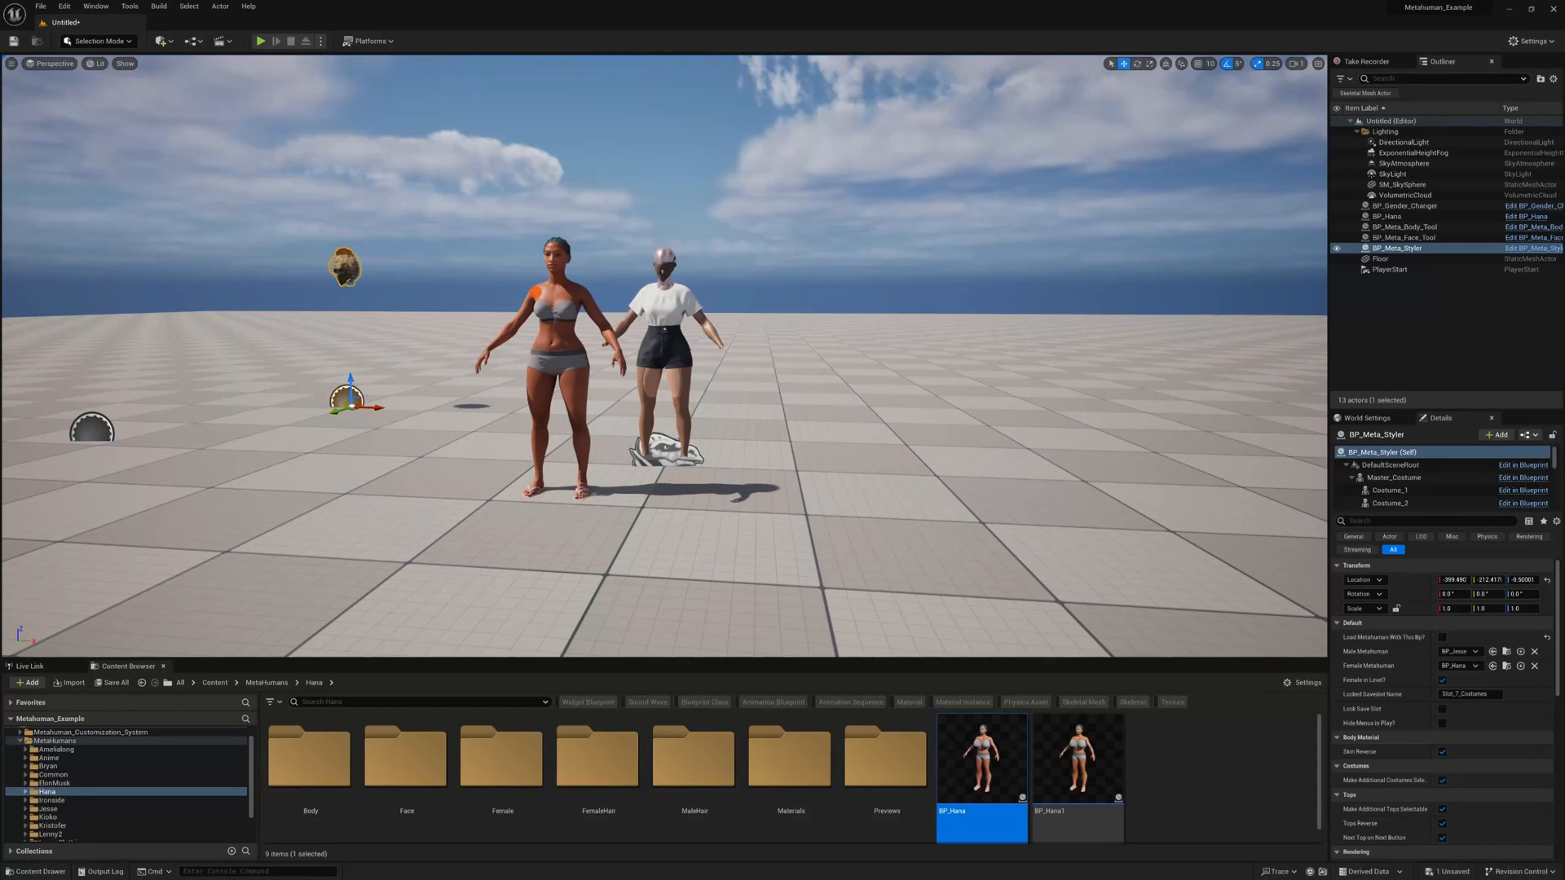
# Move the placed BP_Hana onto the body tool's dummy and set its location to 0, 0, 0
pyautogui.click(535, 291)
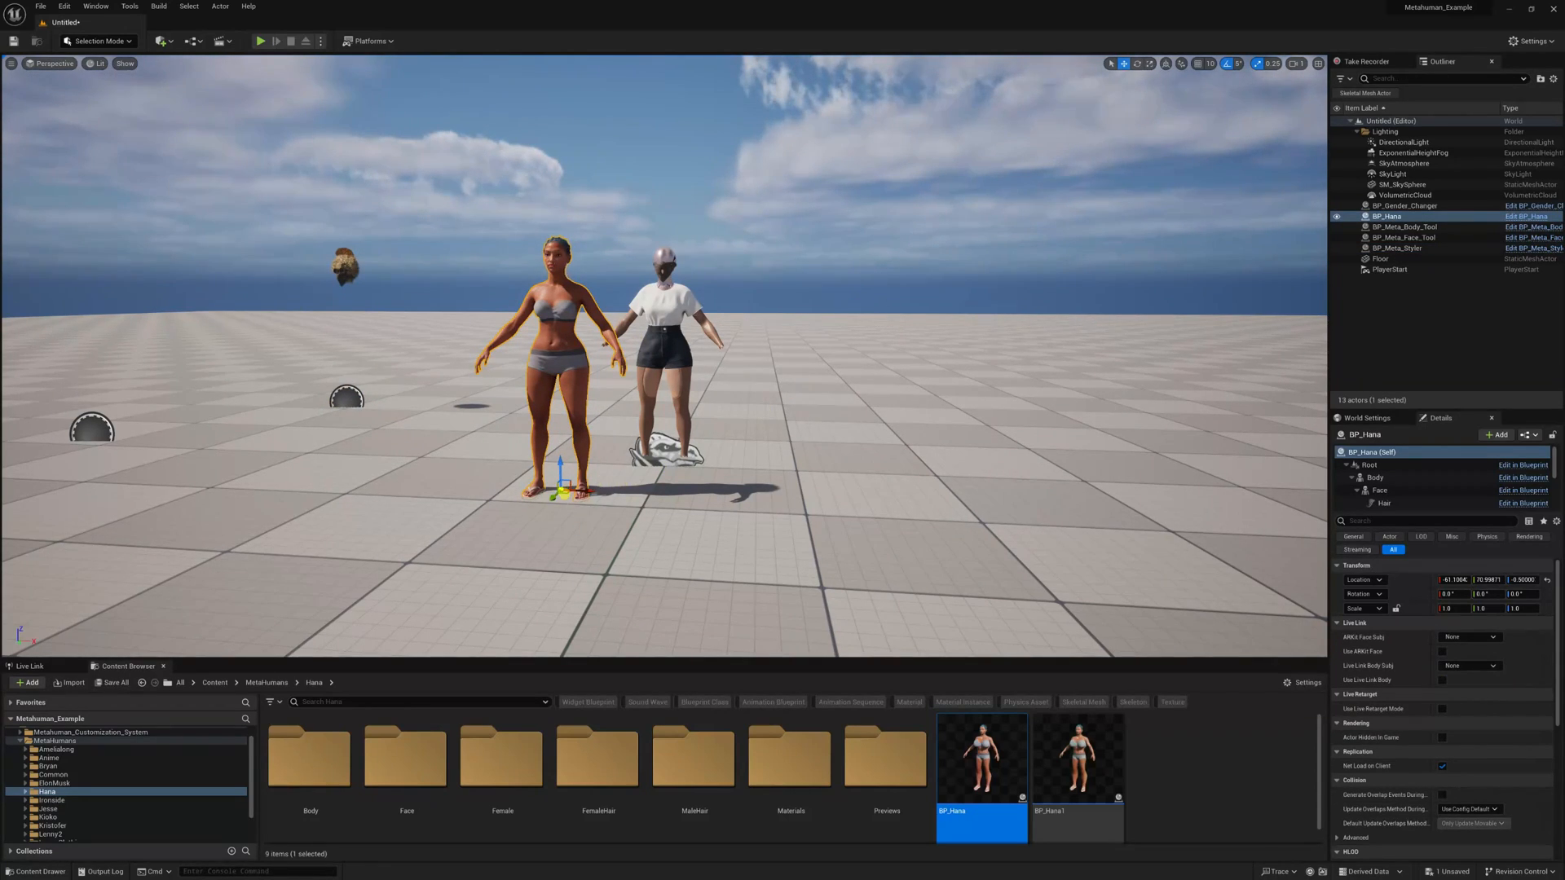
pyautogui.moveTo(564, 492); pyautogui.dragTo(656, 490)
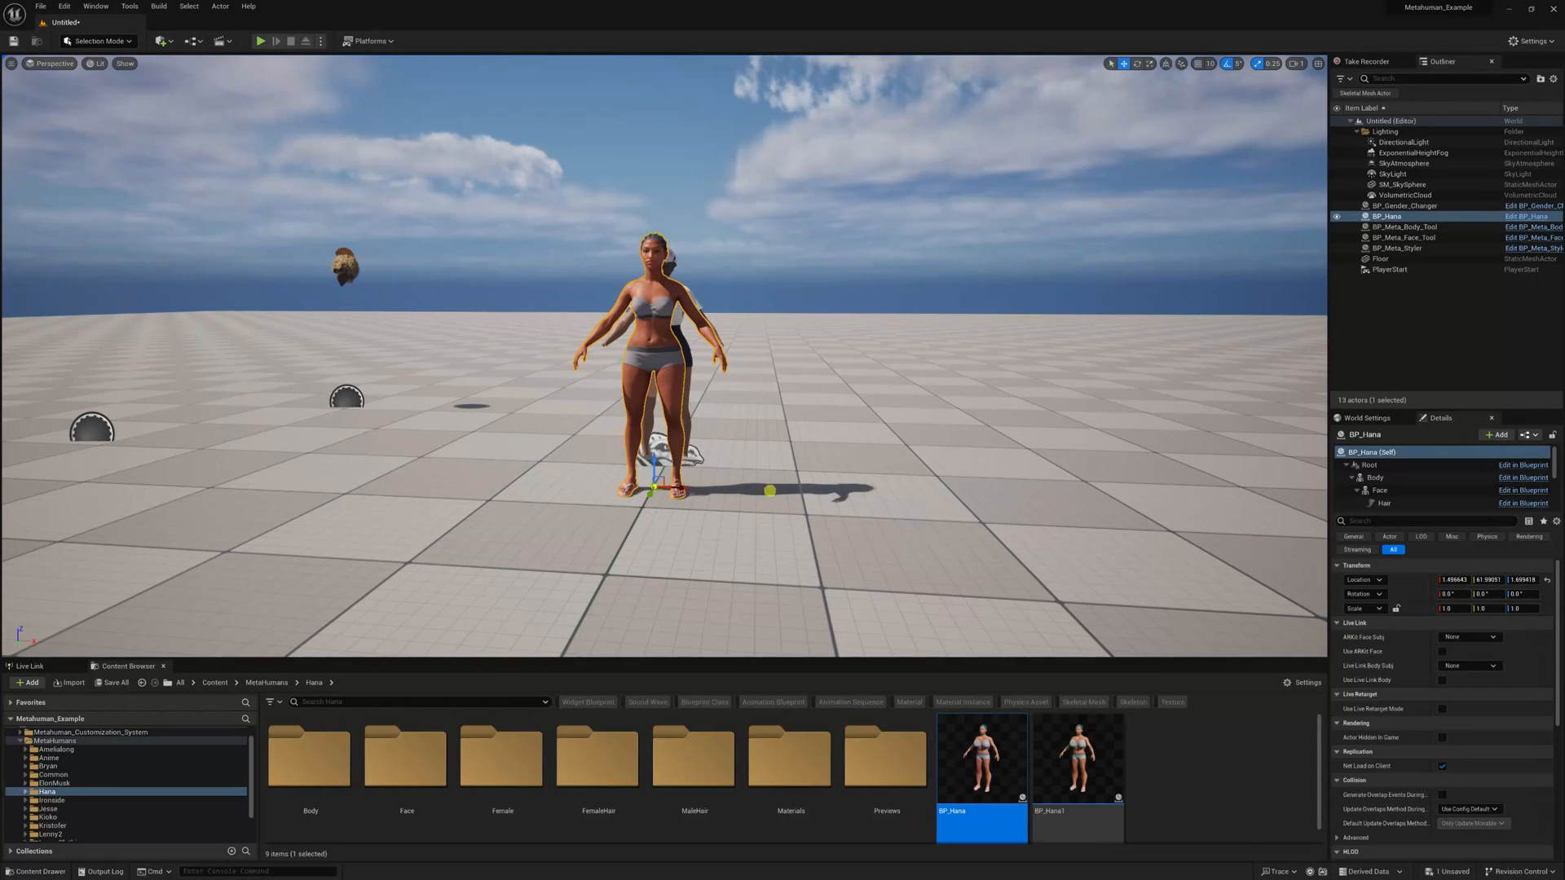
pyautogui.click(1460, 579)
pyautogui.write('0')
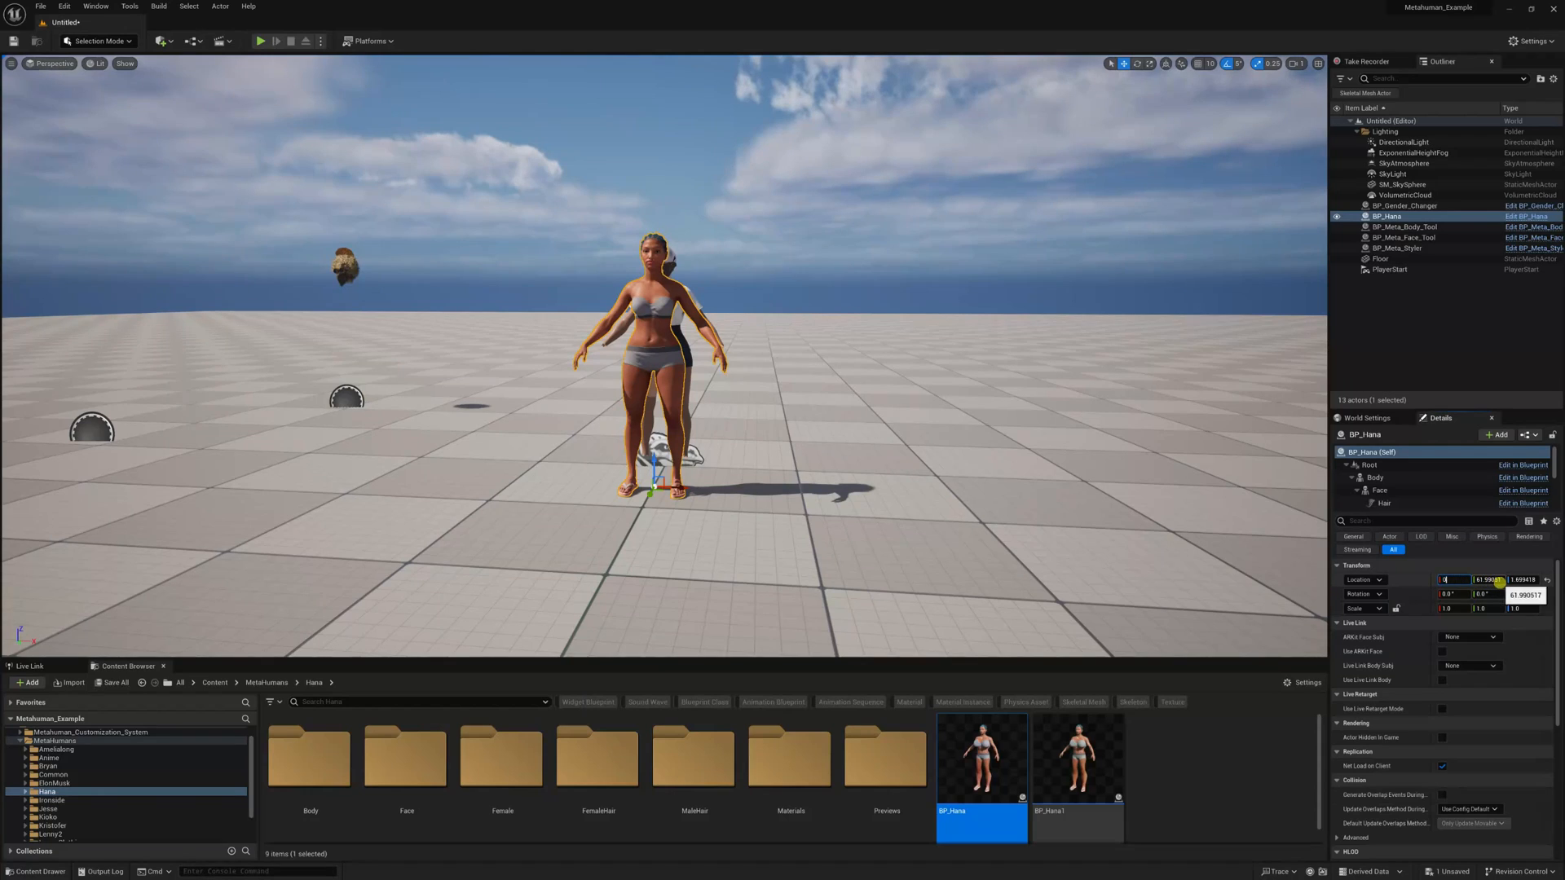
pyautogui.click(1489, 580)
pyautogui.write('0')
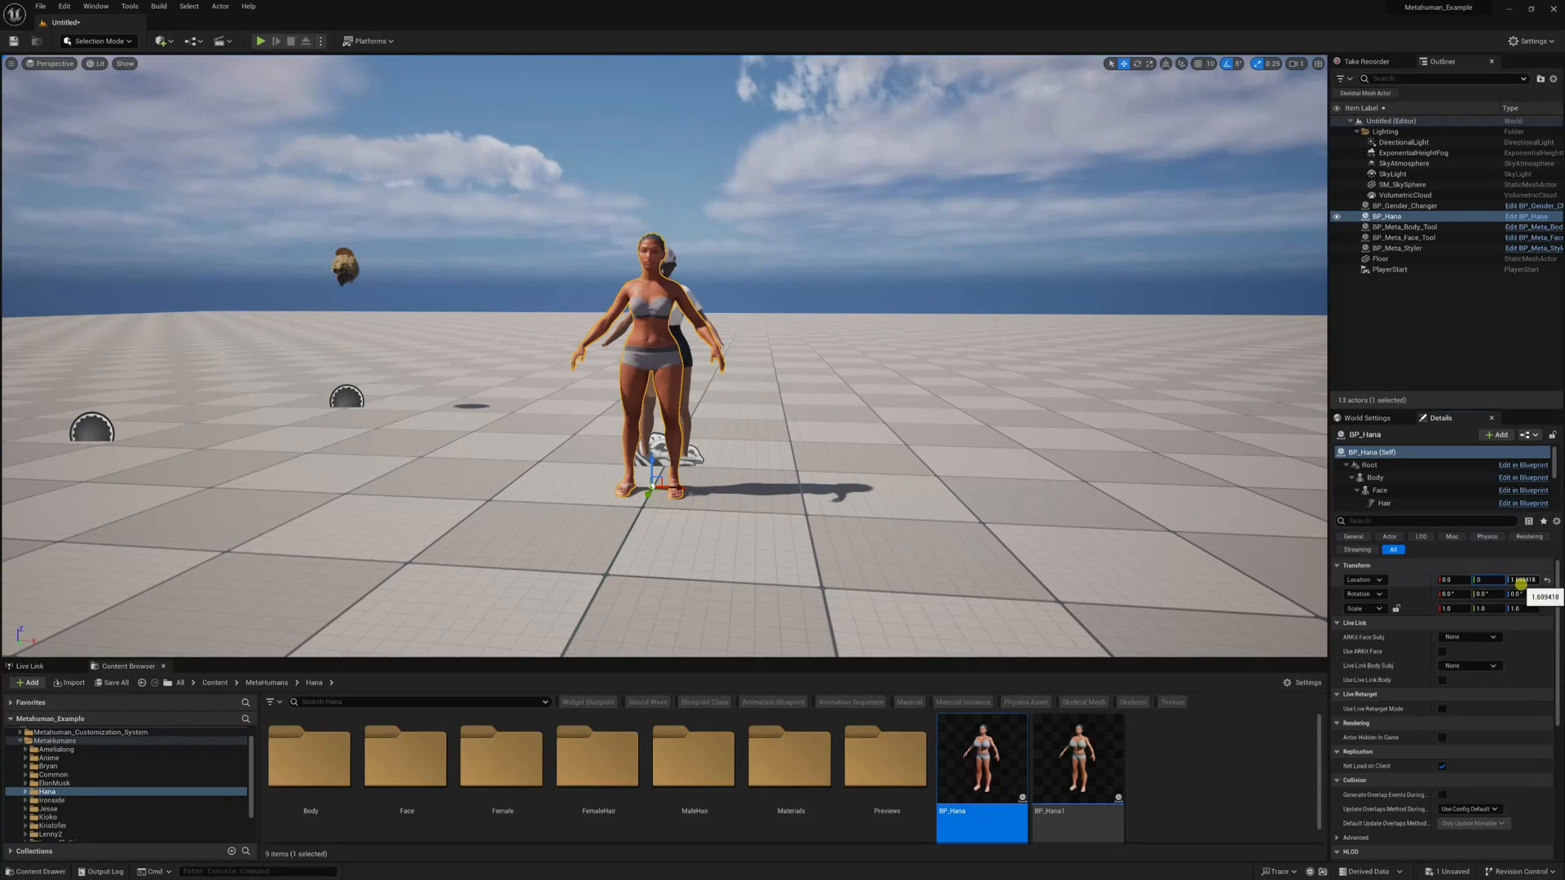
pyautogui.click(1517, 581)
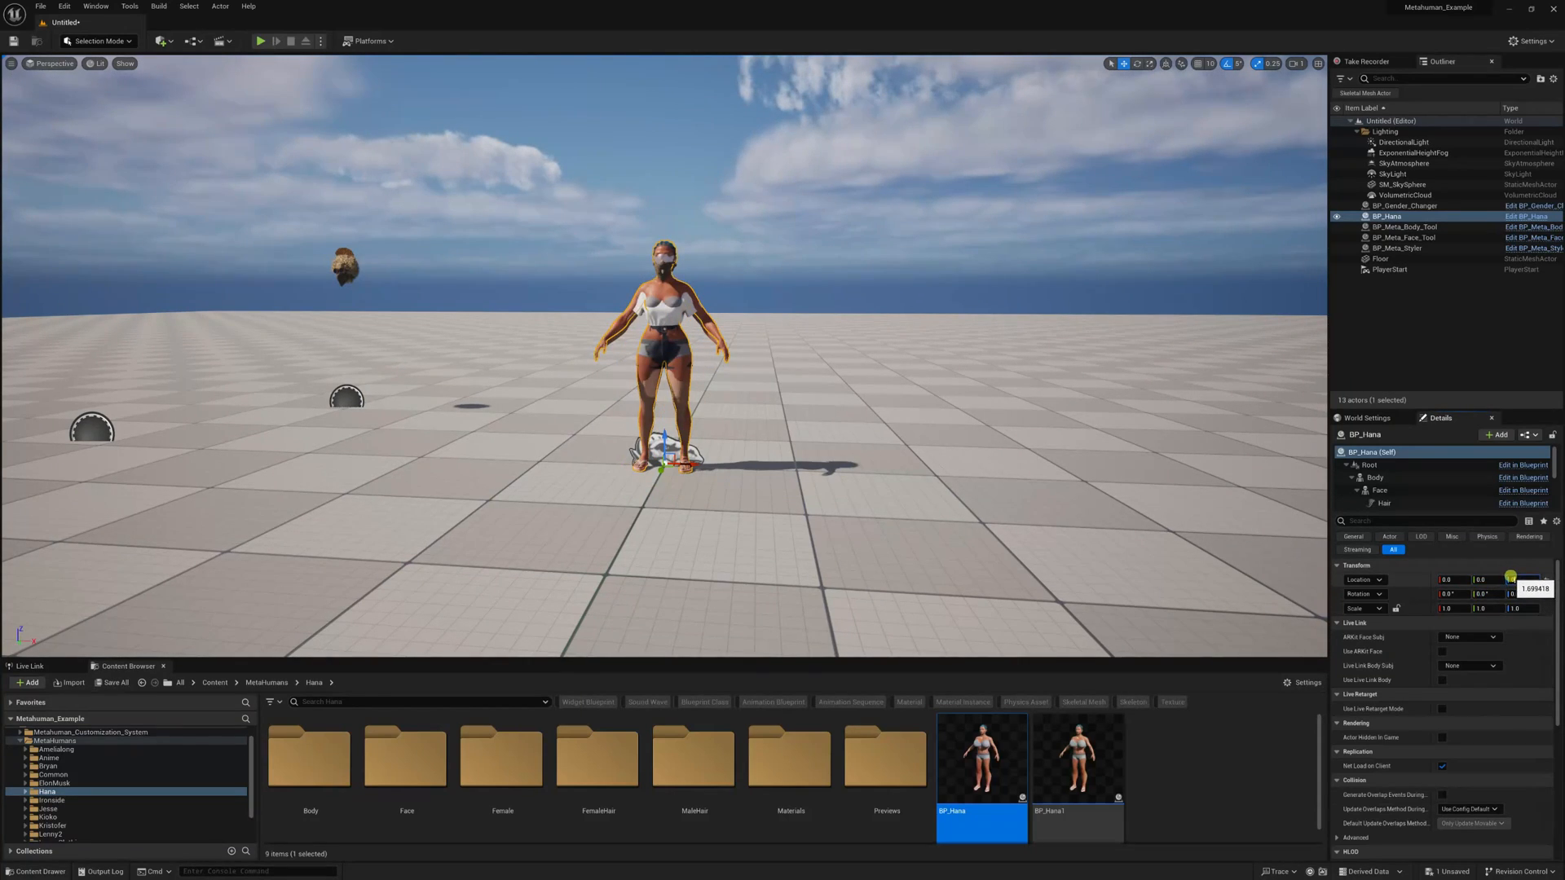
pyautogui.write('0')
pyautogui.press('Return')
# Play the level full screen to examine the customized BP_Hana at its new location, and stop playing
pyautogui.click(260, 41)
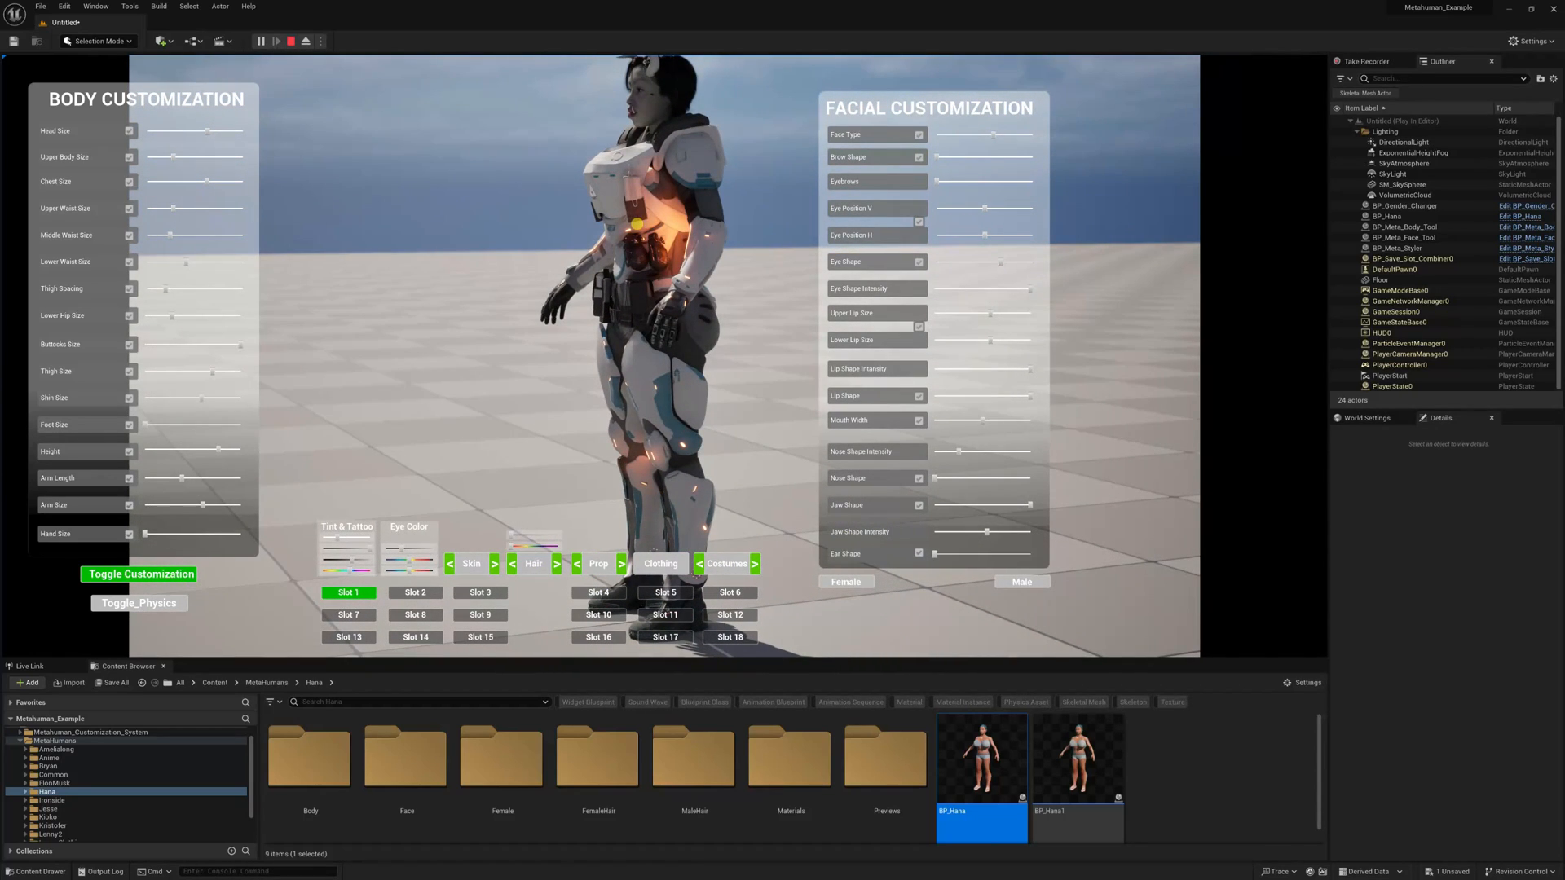
pyautogui.press('F11')
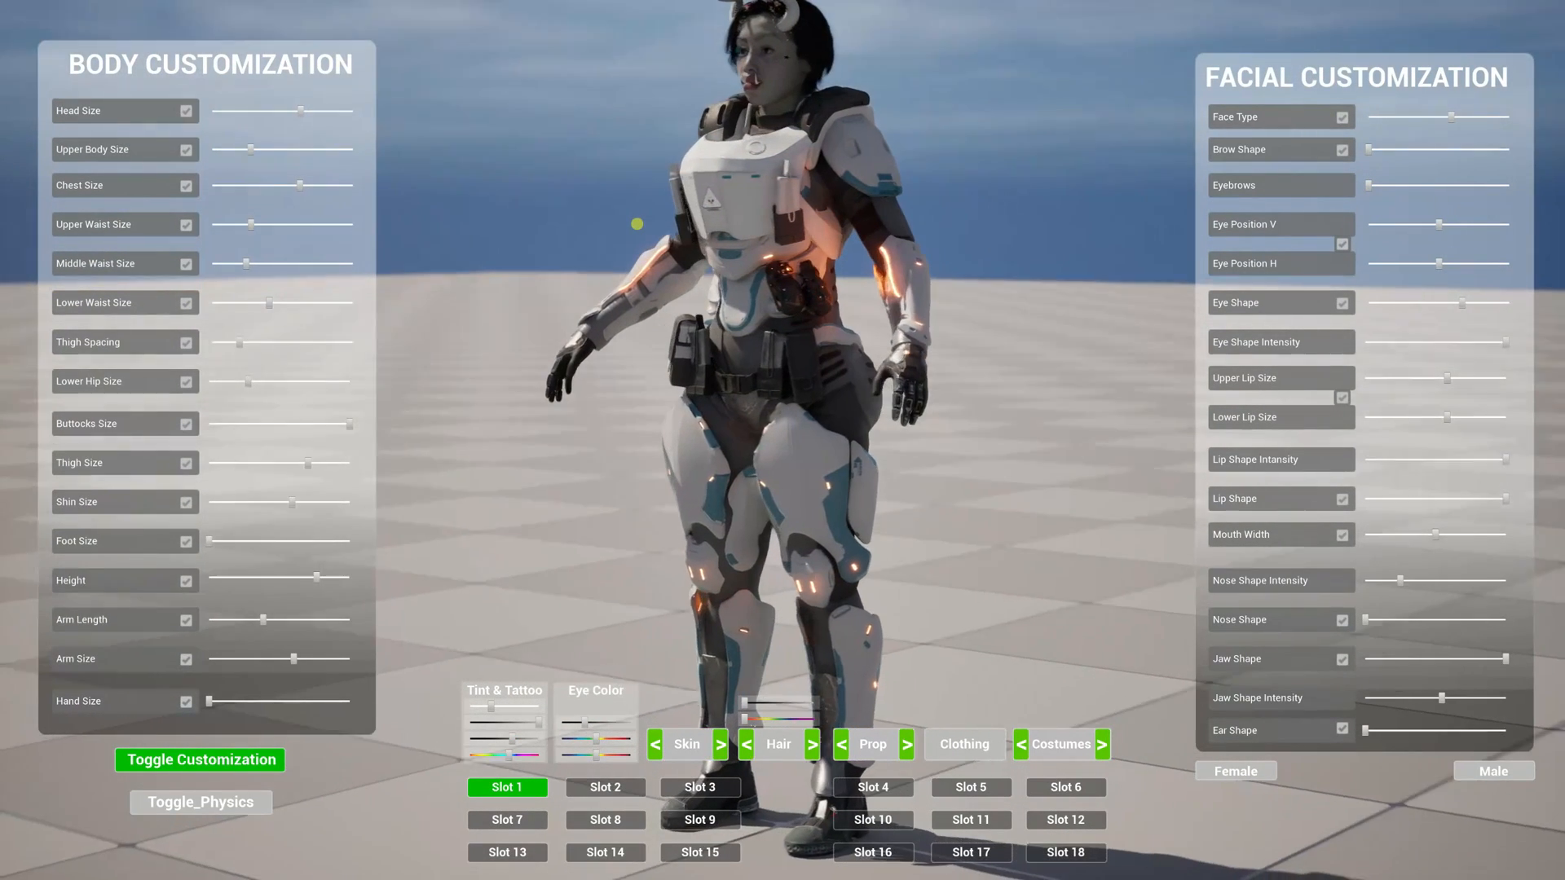
pyautogui.press('Escape')
pyautogui.click(540, 338)
pyautogui.press('F11')
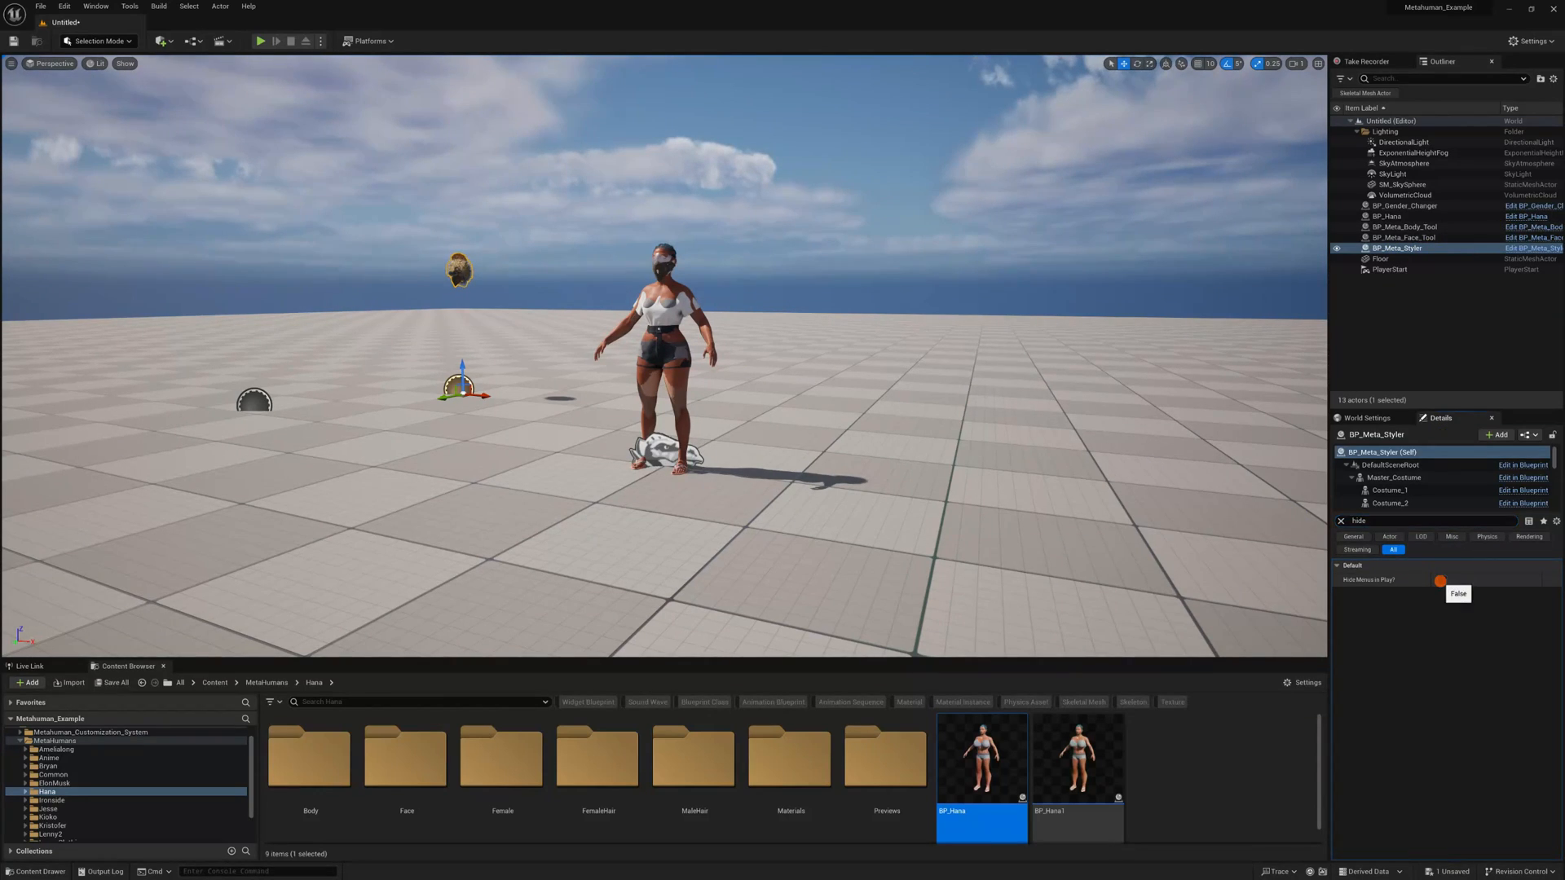
# Turn on Hide Menus in Play? for BP_Meta_Styler, BP_Meta_Face_Tool and BP_Meta_Body_Tool
pyautogui.click(1409, 237)
pyautogui.click(1441, 581)
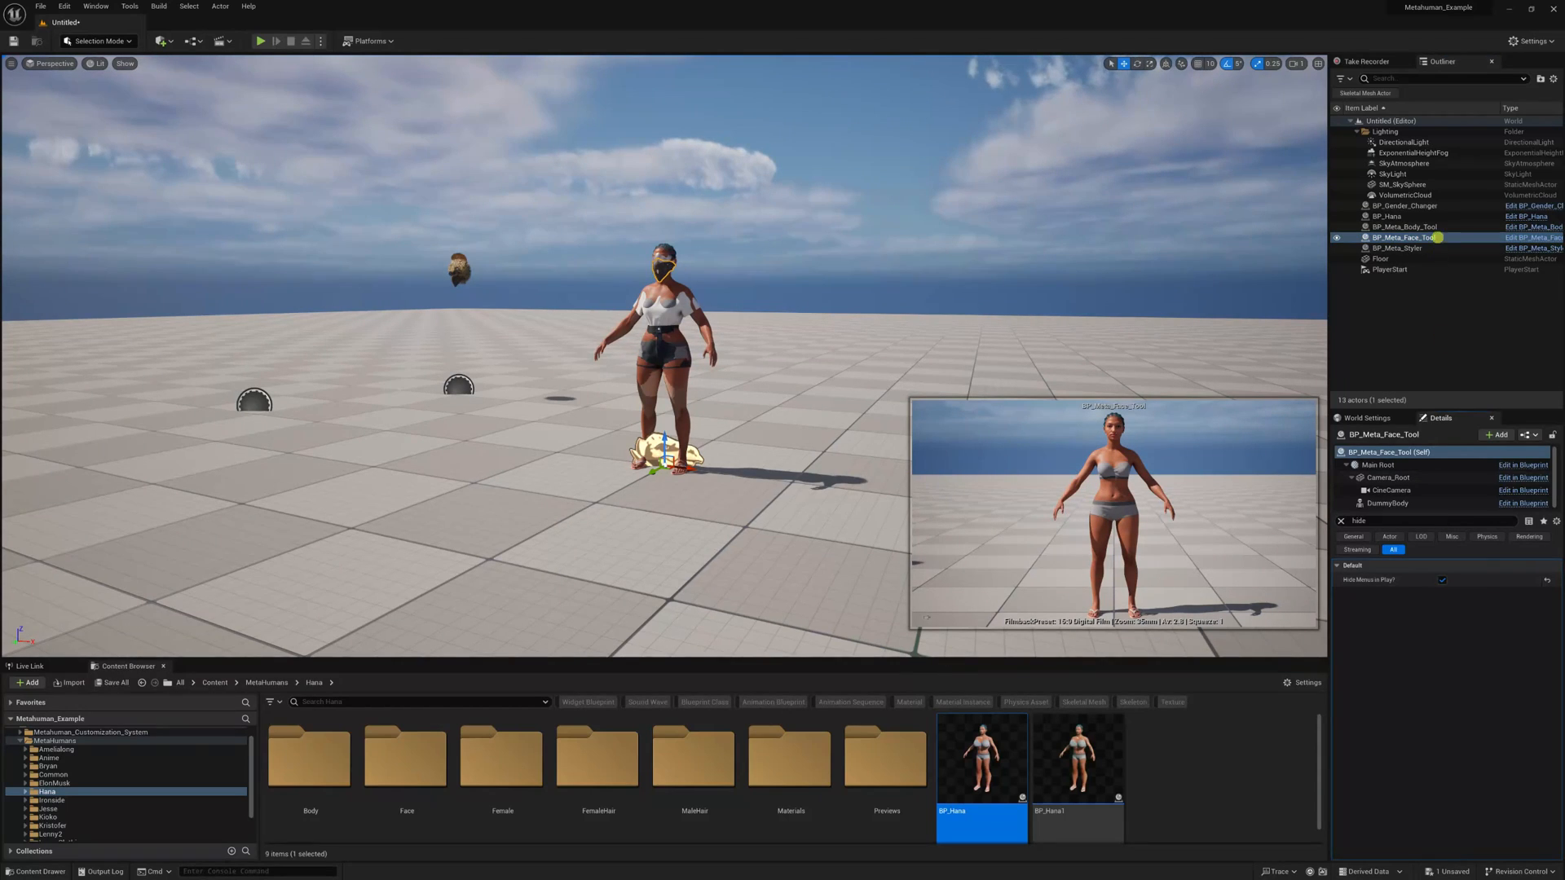
pyautogui.click(1425, 228)
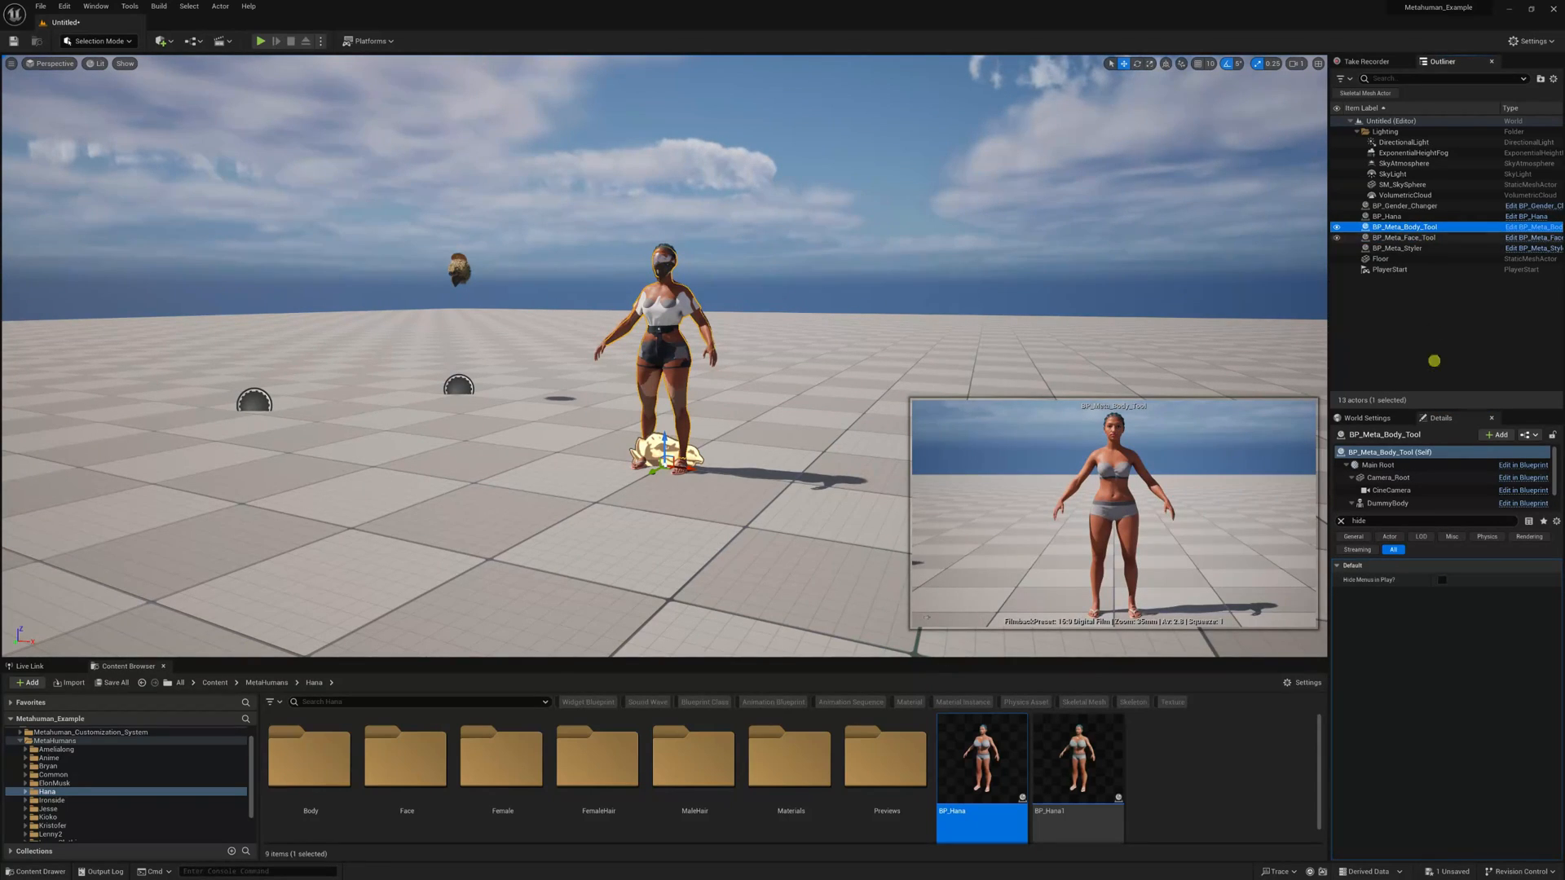
pyautogui.click(1444, 581)
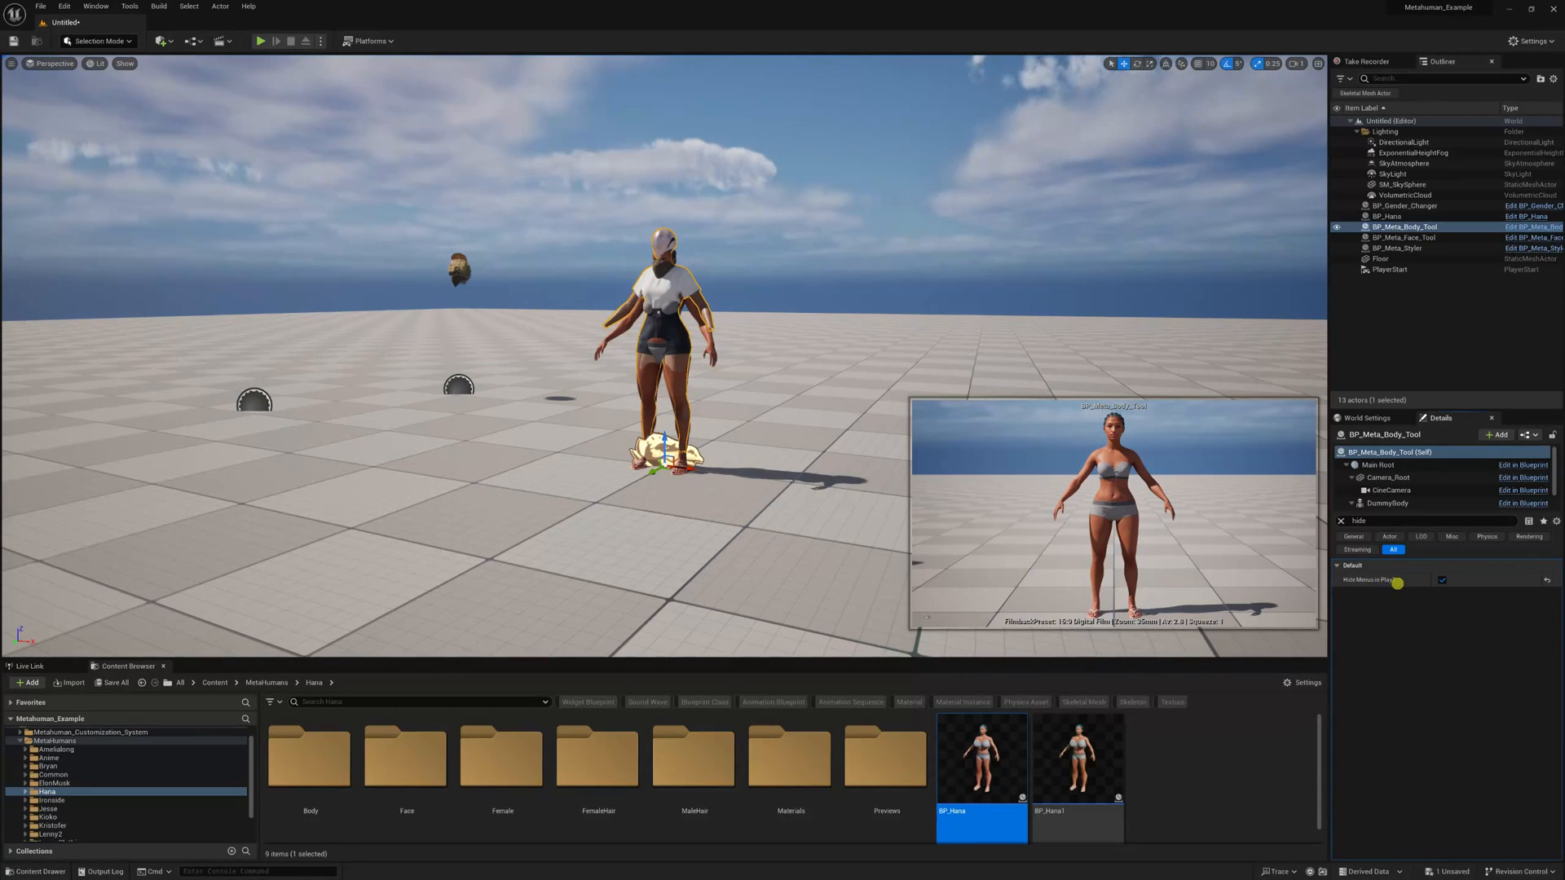
# Play the level to check the customized character without the menus, and stop playing
pyautogui.click(826, 241)
pyautogui.moveTo(831, 489); pyautogui.dragTo(834, 425)
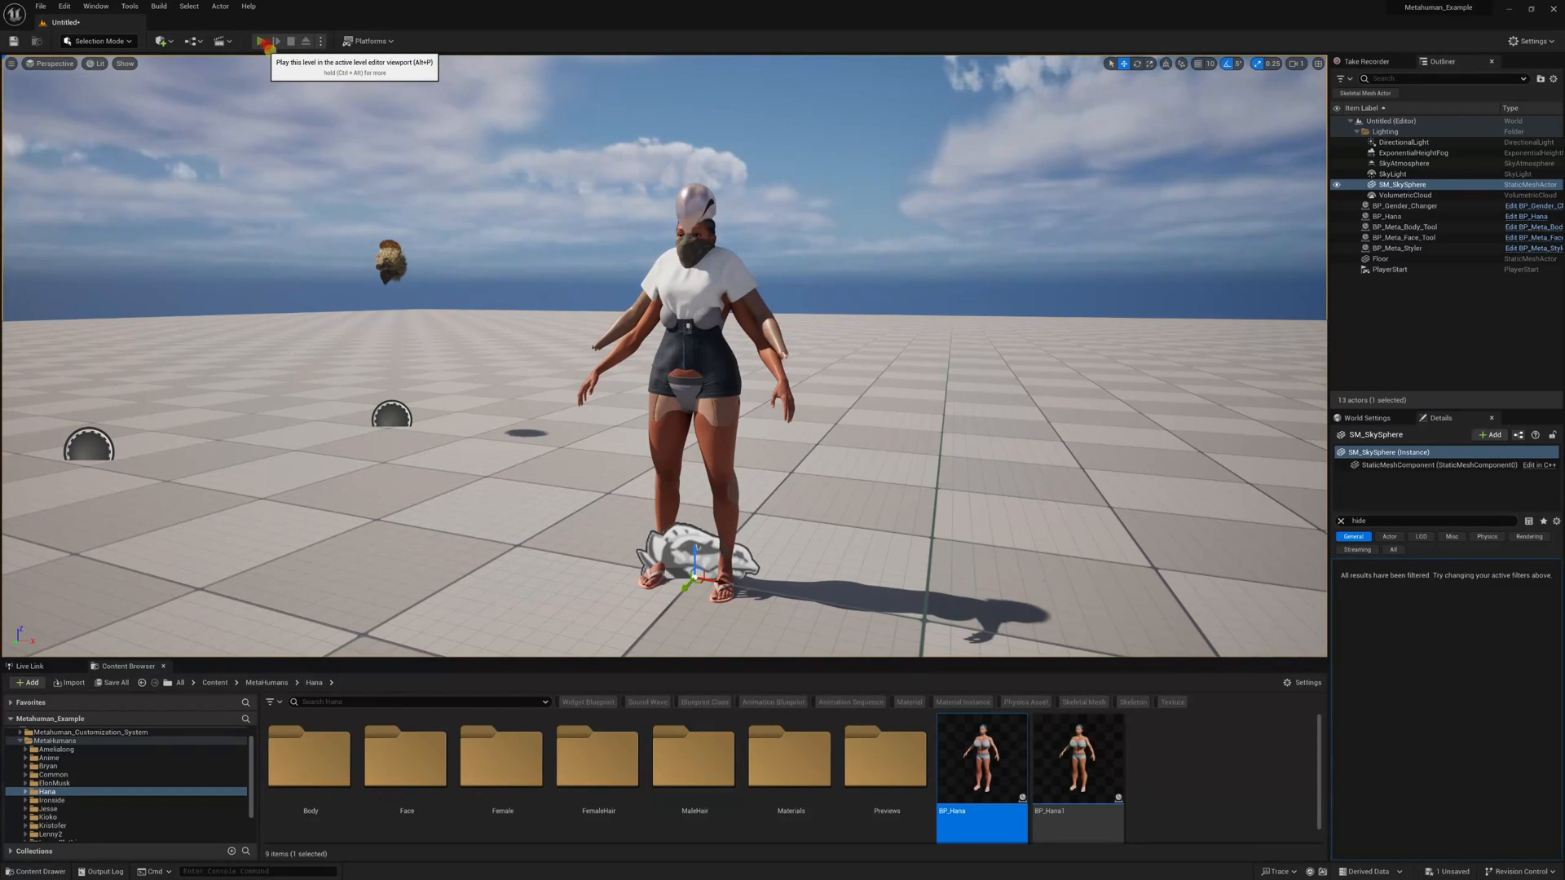
pyautogui.click(262, 42)
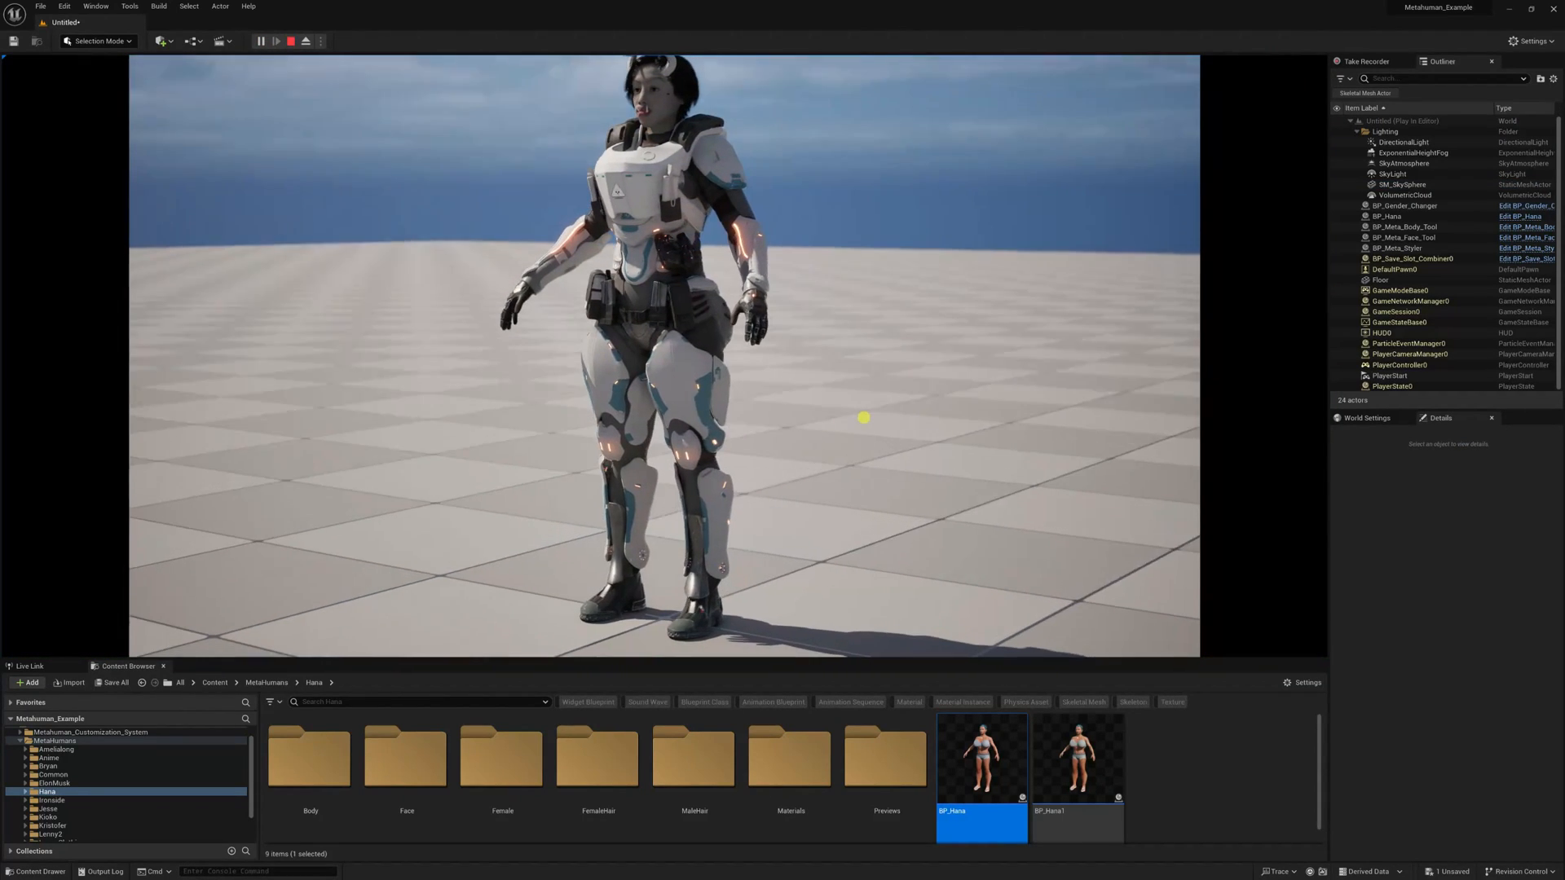
pyautogui.press('Escape')
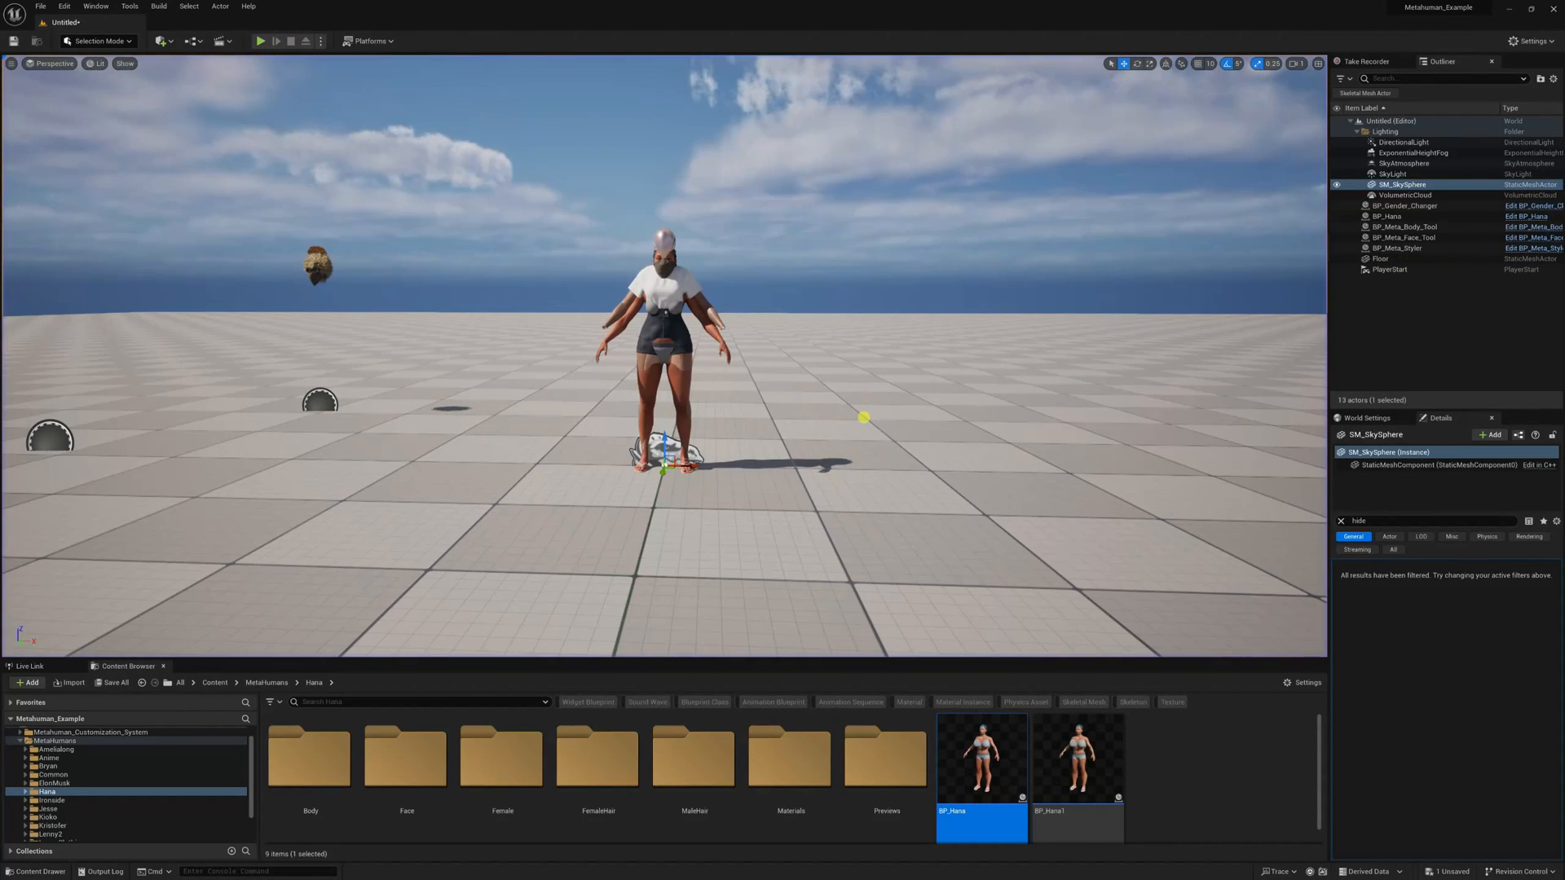
# Save the level as SequencerTutorial in the Maps folder of Metahuman_Customization_System
pyautogui.hotkey('ctrl', 's')
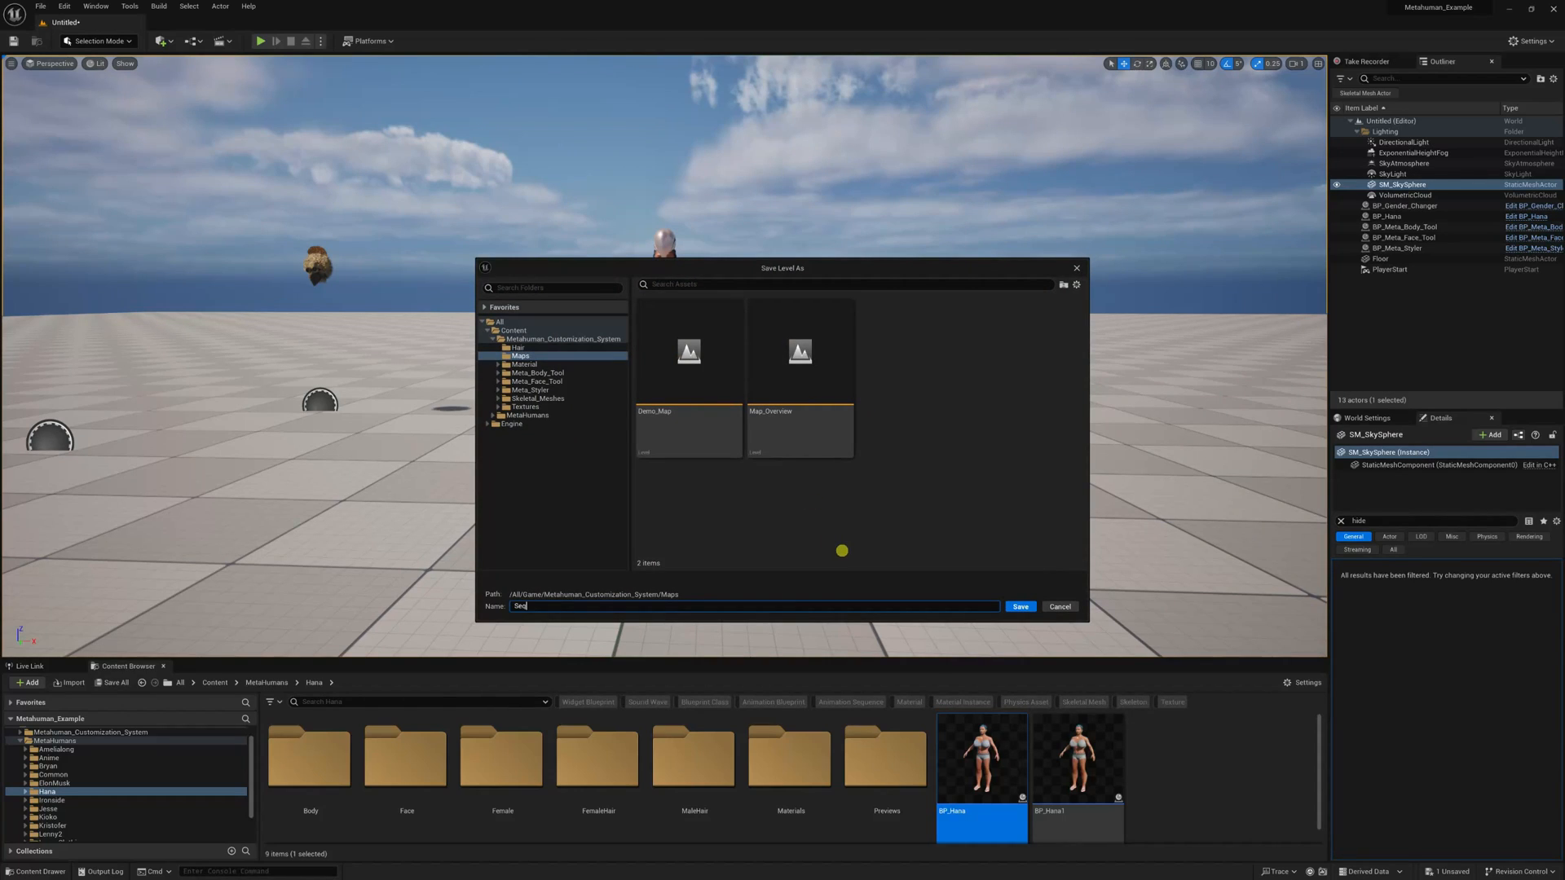
pyautogui.write('Sequencer')
pyautogui.press('BackSpace')
pyautogui.click(1019, 607)
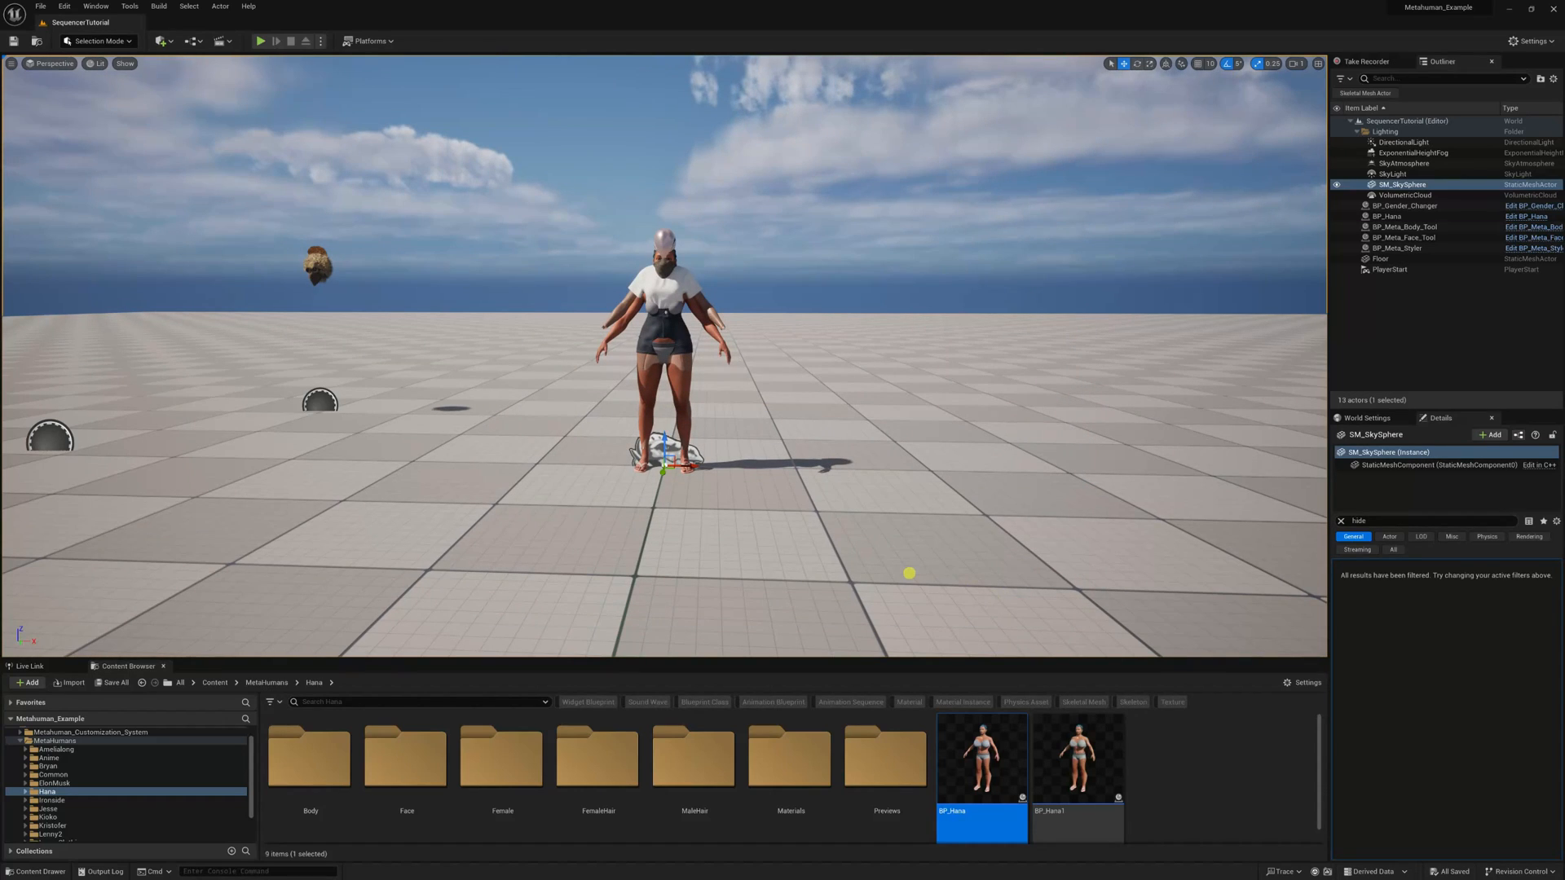
# Hide BP_Meta_Body_Tool and BP_Meta_Face_Tool in the level so only BP_Hana stands there
pyautogui.moveTo(693, 443); pyautogui.dragTo(657, 444, button='right')
pyautogui.press('d')
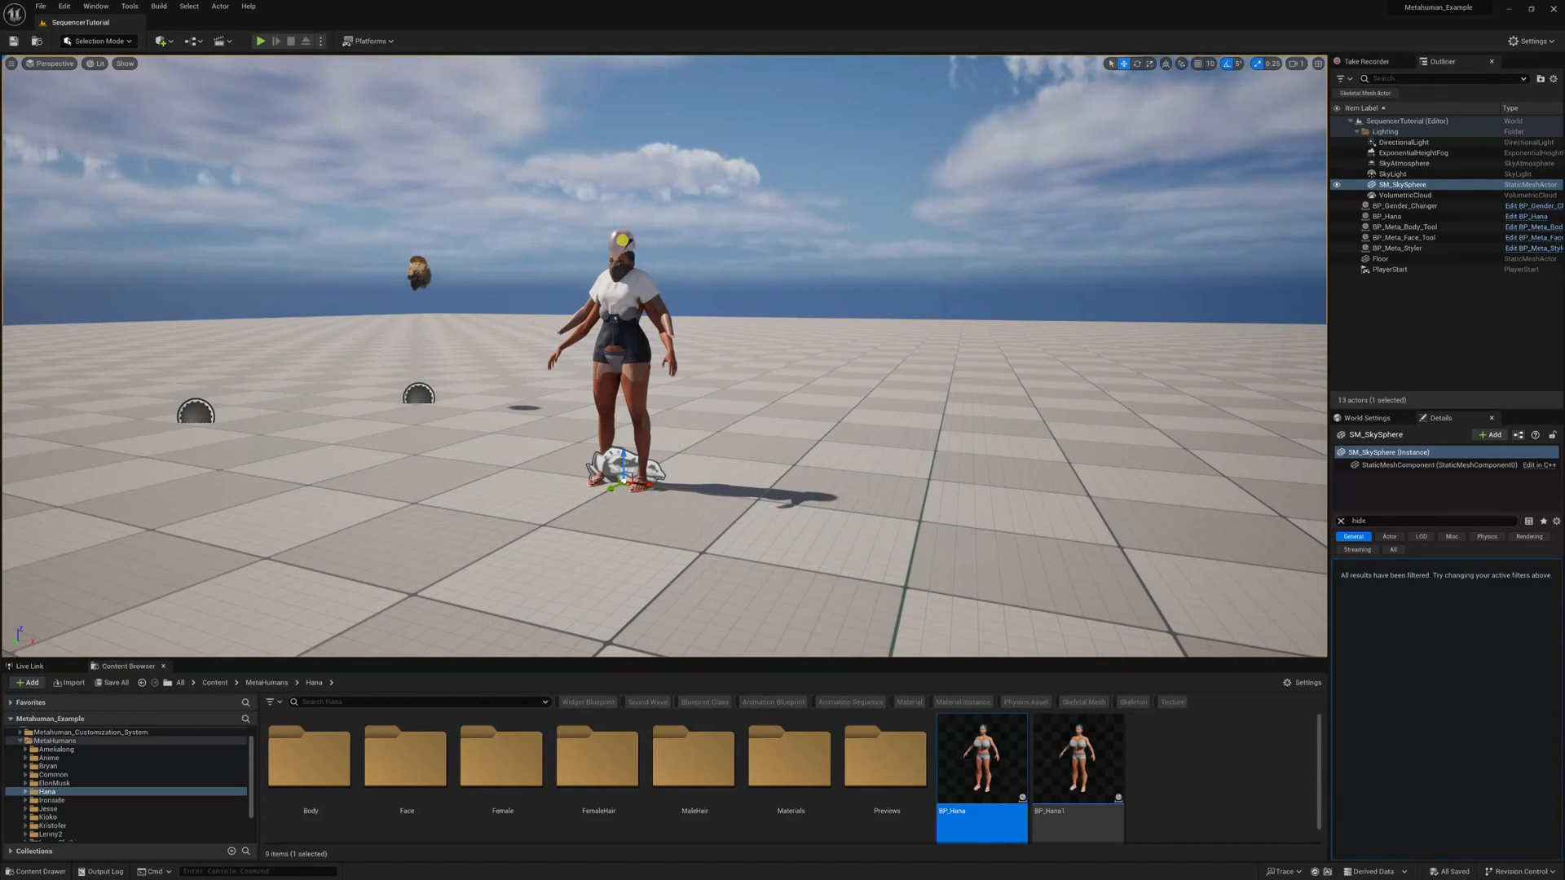
pyautogui.click(1404, 227)
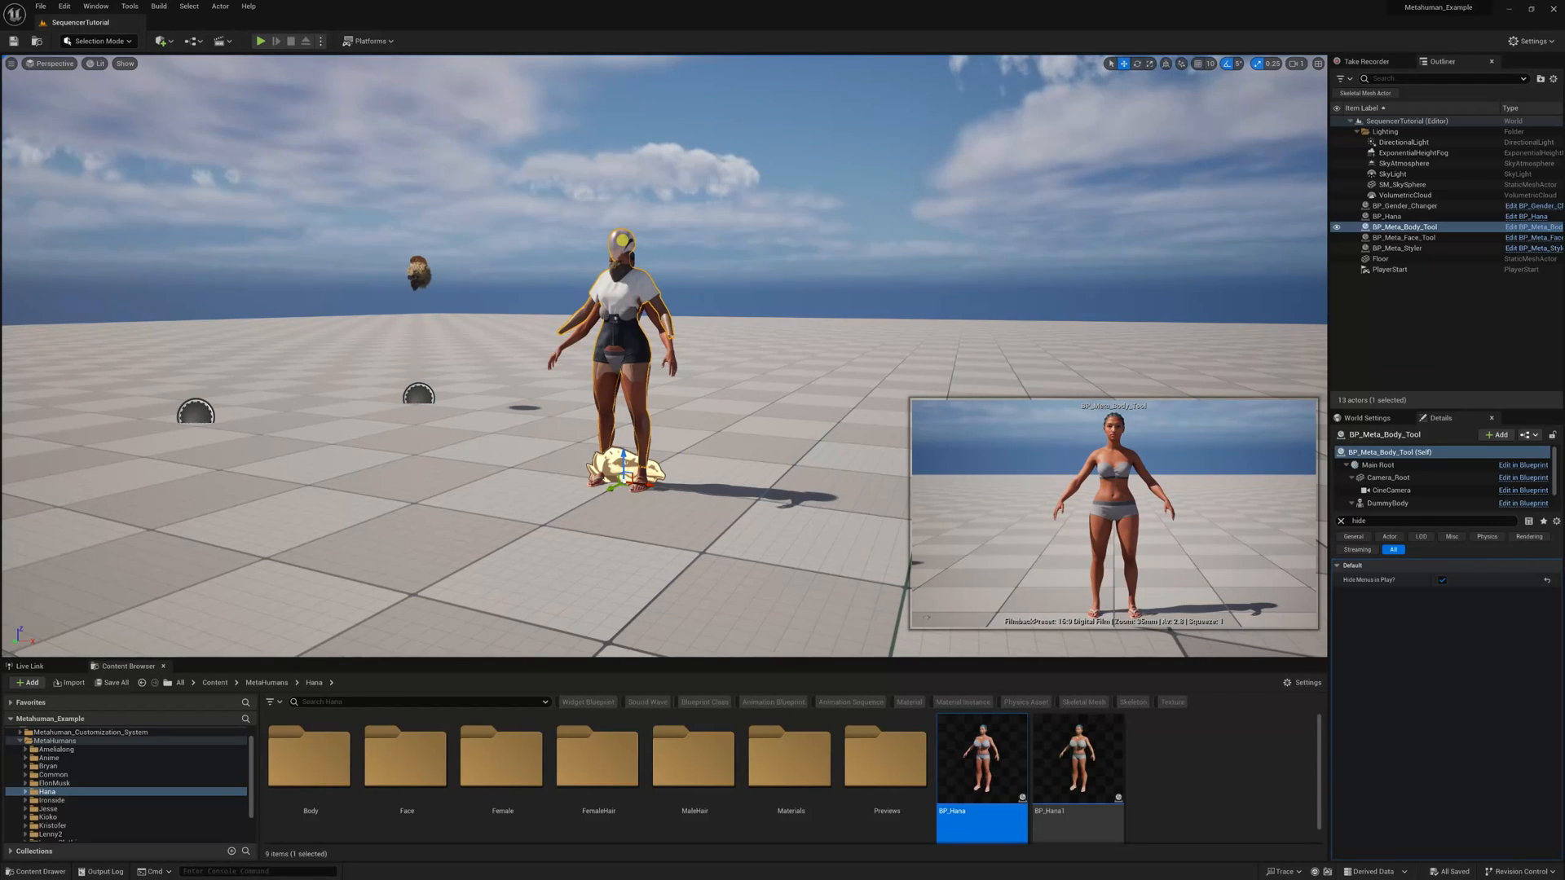
pyautogui.click(1337, 226)
pyautogui.click(613, 274)
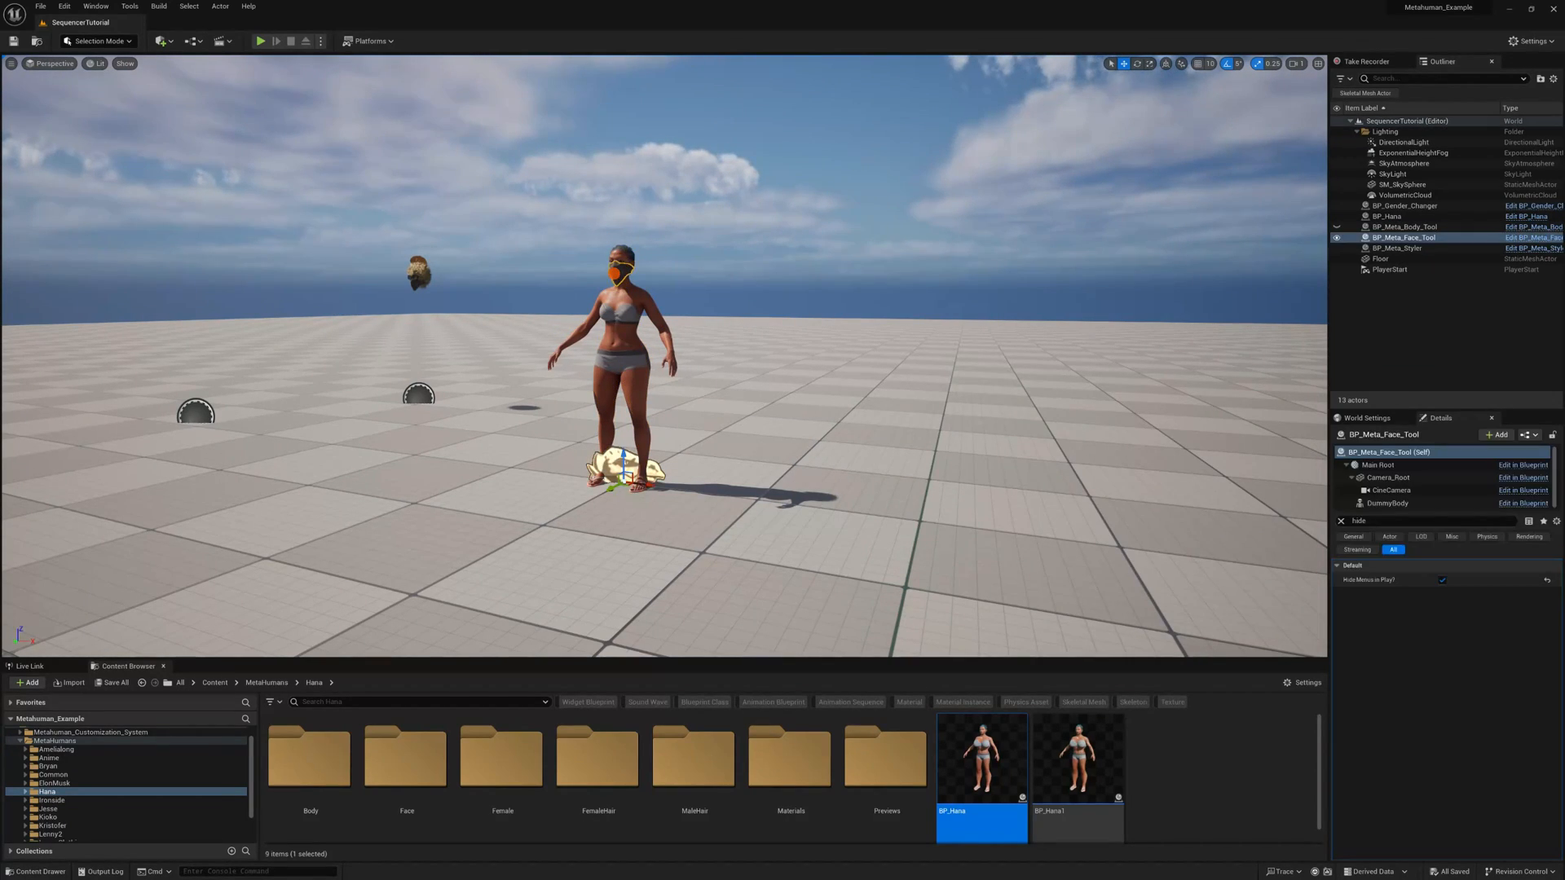
pyautogui.press('h')
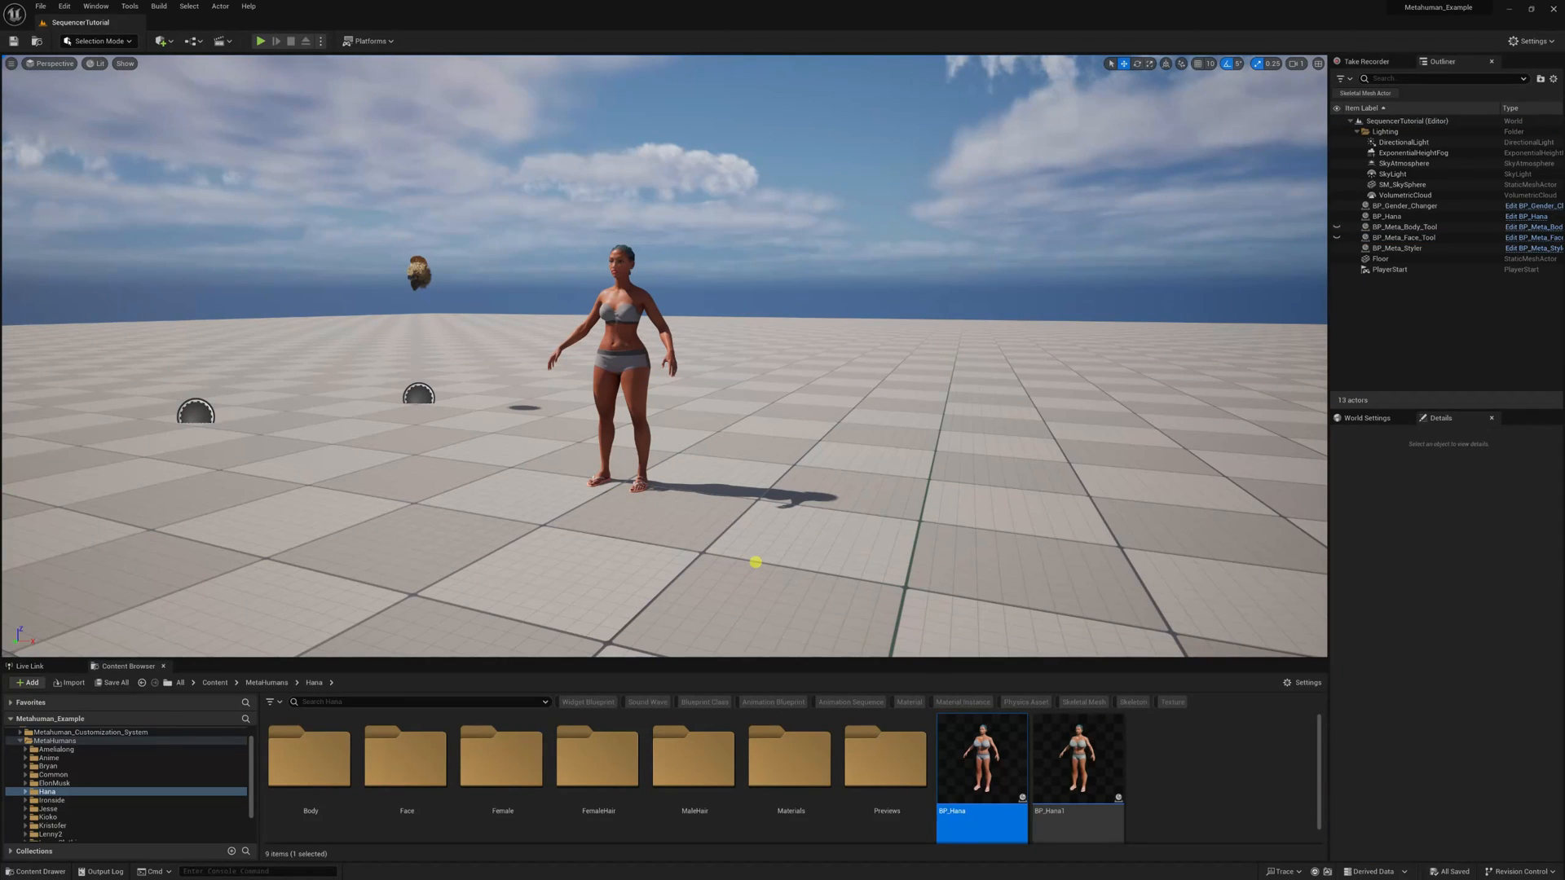
# Clear the property filter for BP_Hana, try Use Live Retarget Mode, and leave only Use Live Link Body turned on
pyautogui.moveTo(676, 564); pyautogui.dragTo(605, 483)
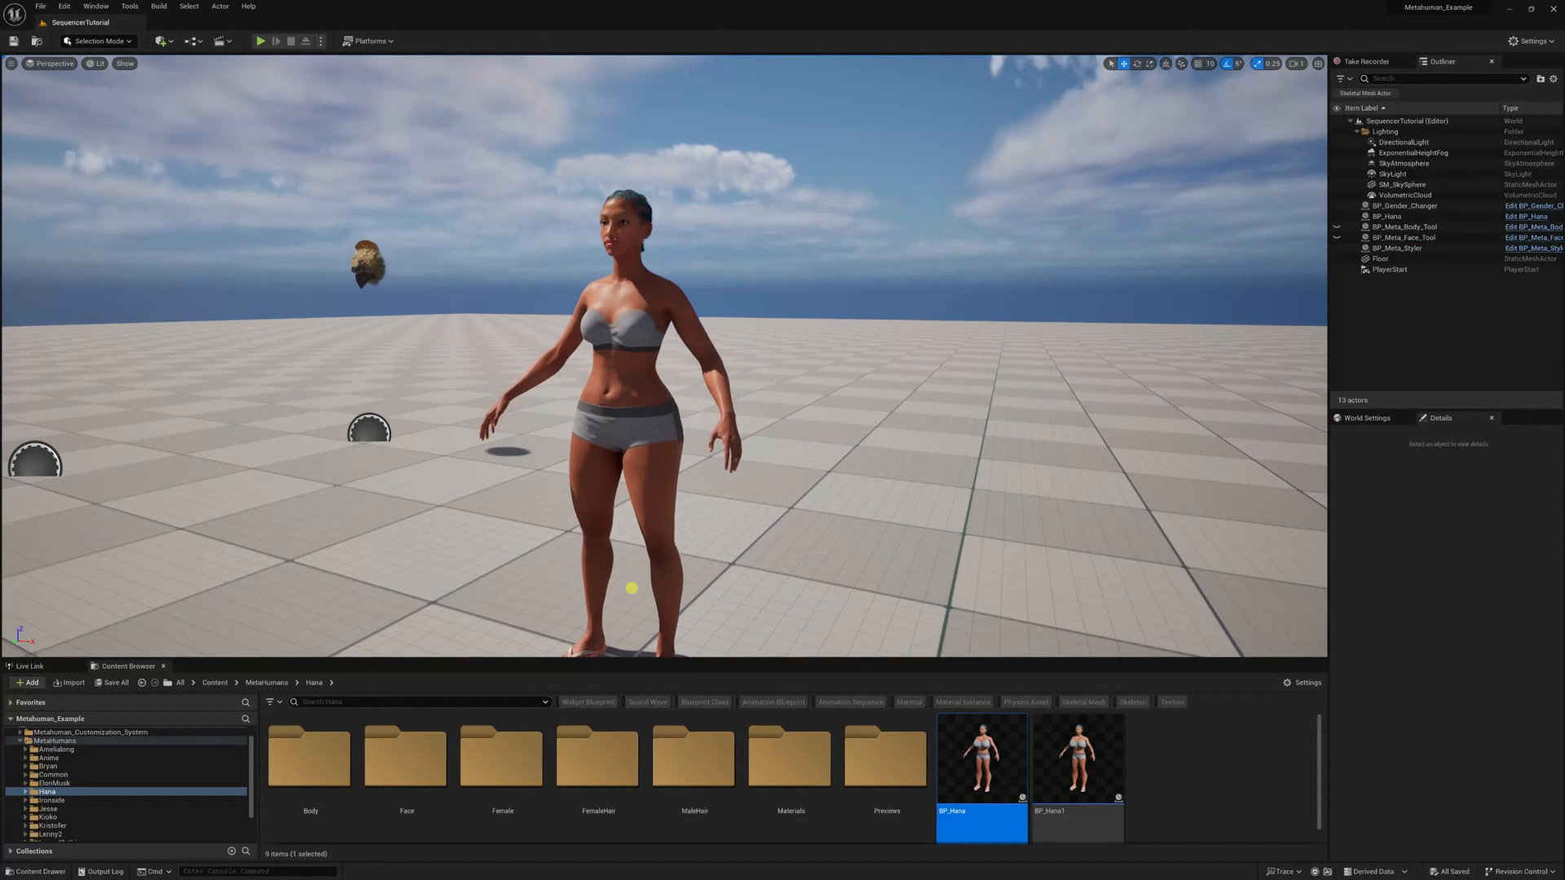
pyautogui.moveTo(773, 471); pyautogui.dragTo(766, 494)
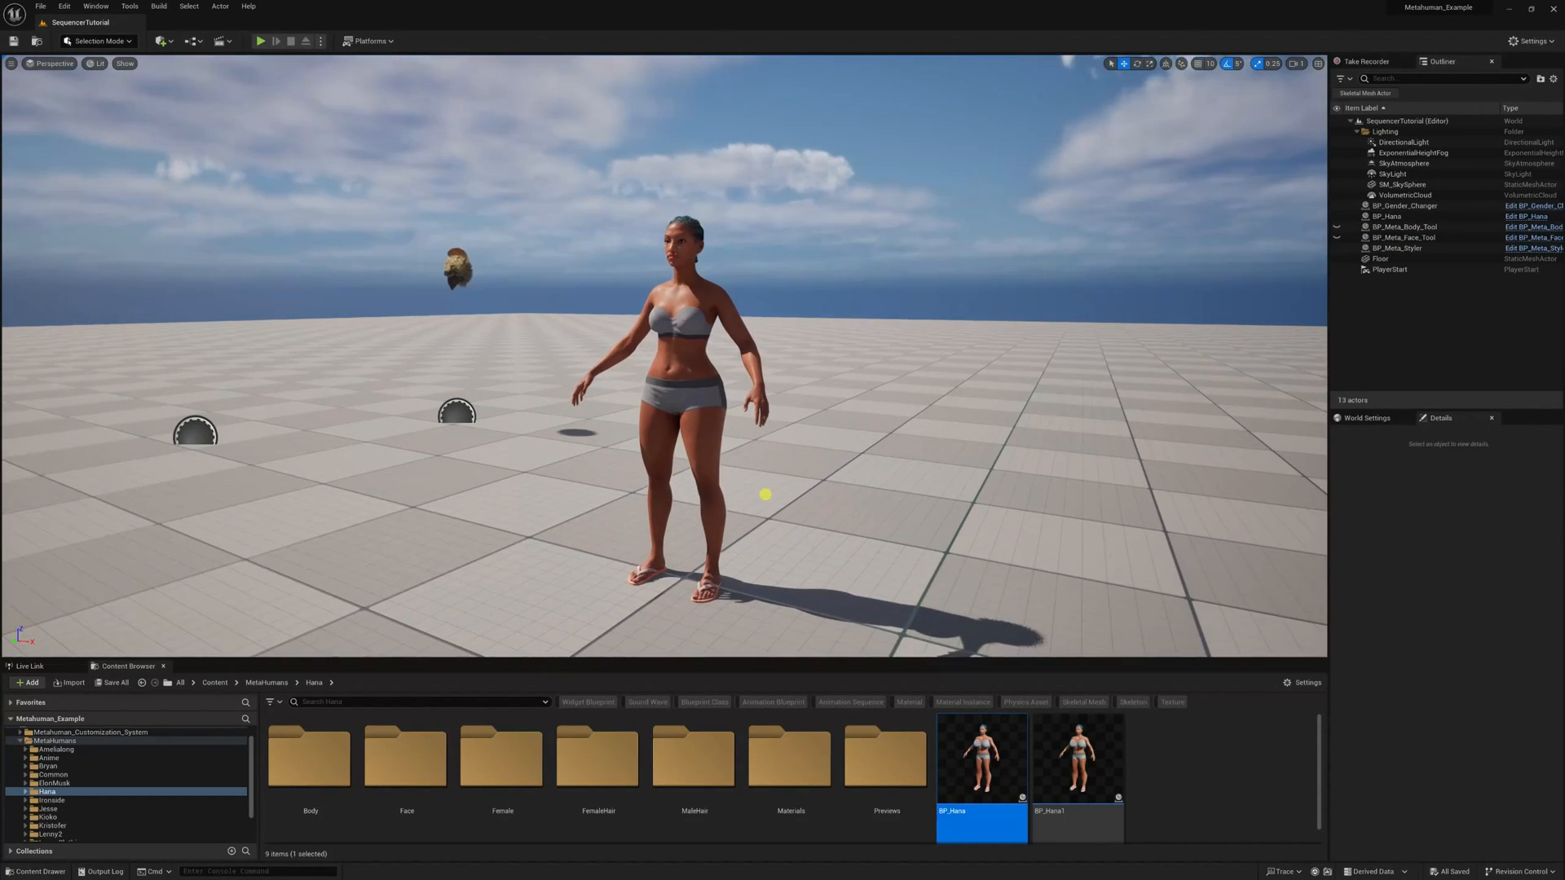
pyautogui.click(684, 349)
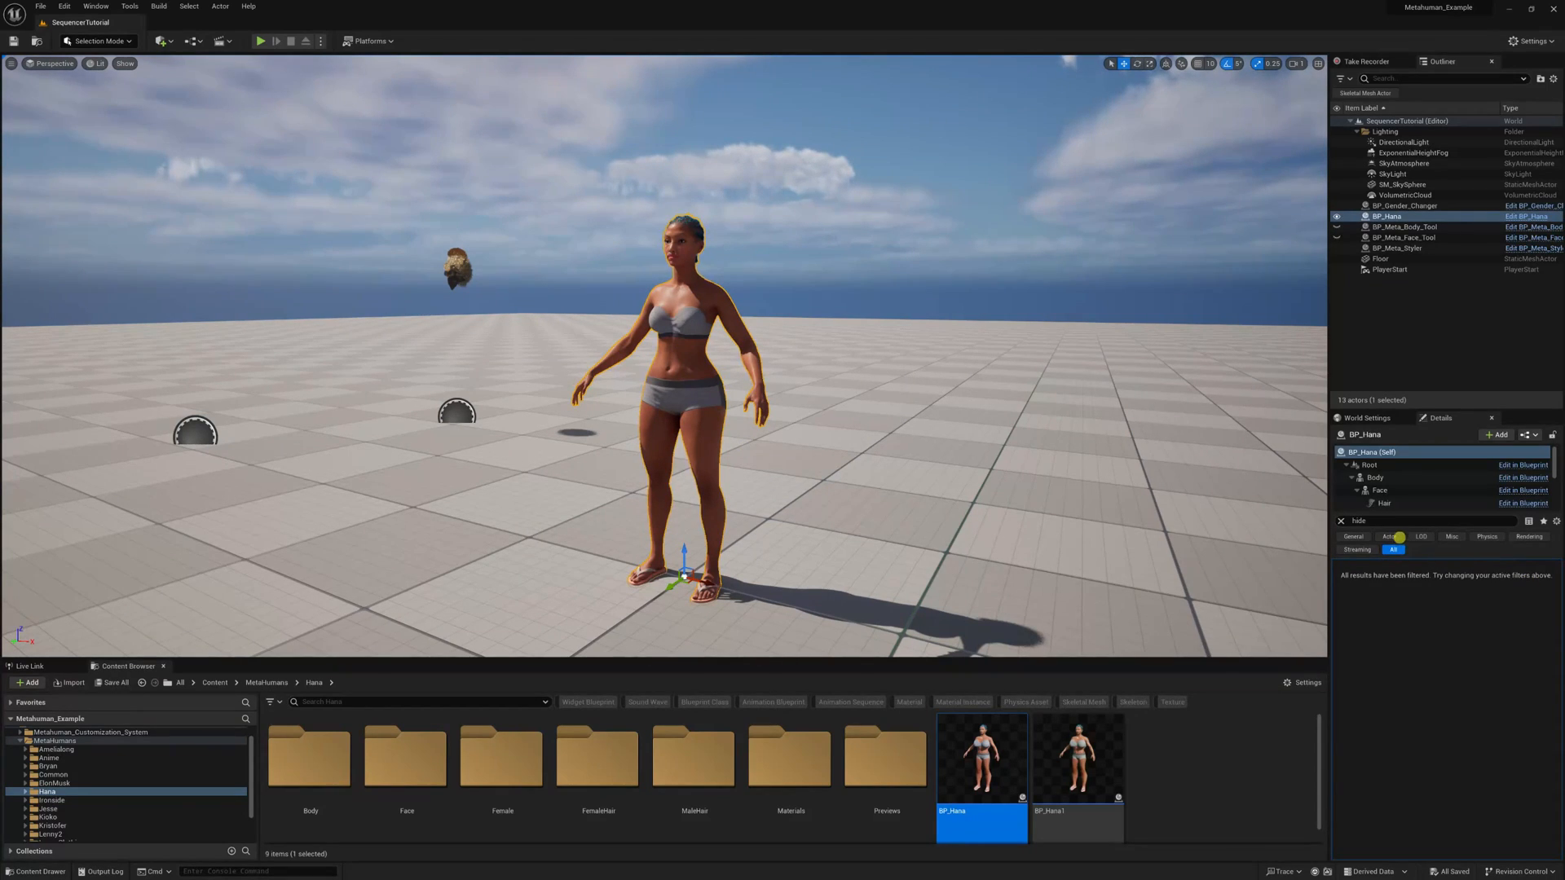
pyautogui.click(1342, 522)
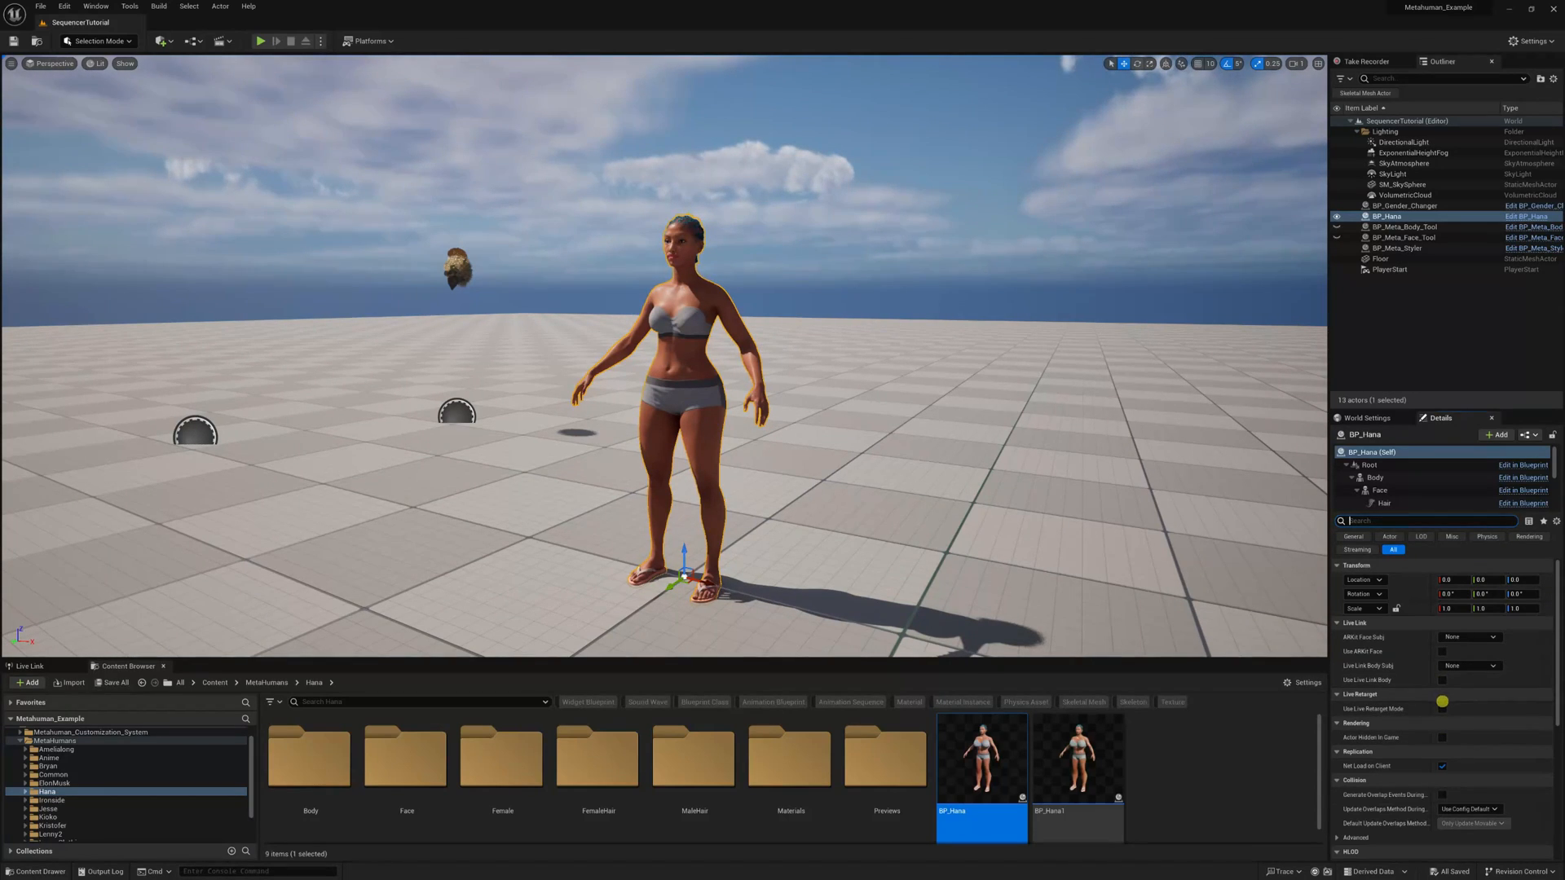
pyautogui.click(1442, 710)
pyautogui.click(1442, 710)
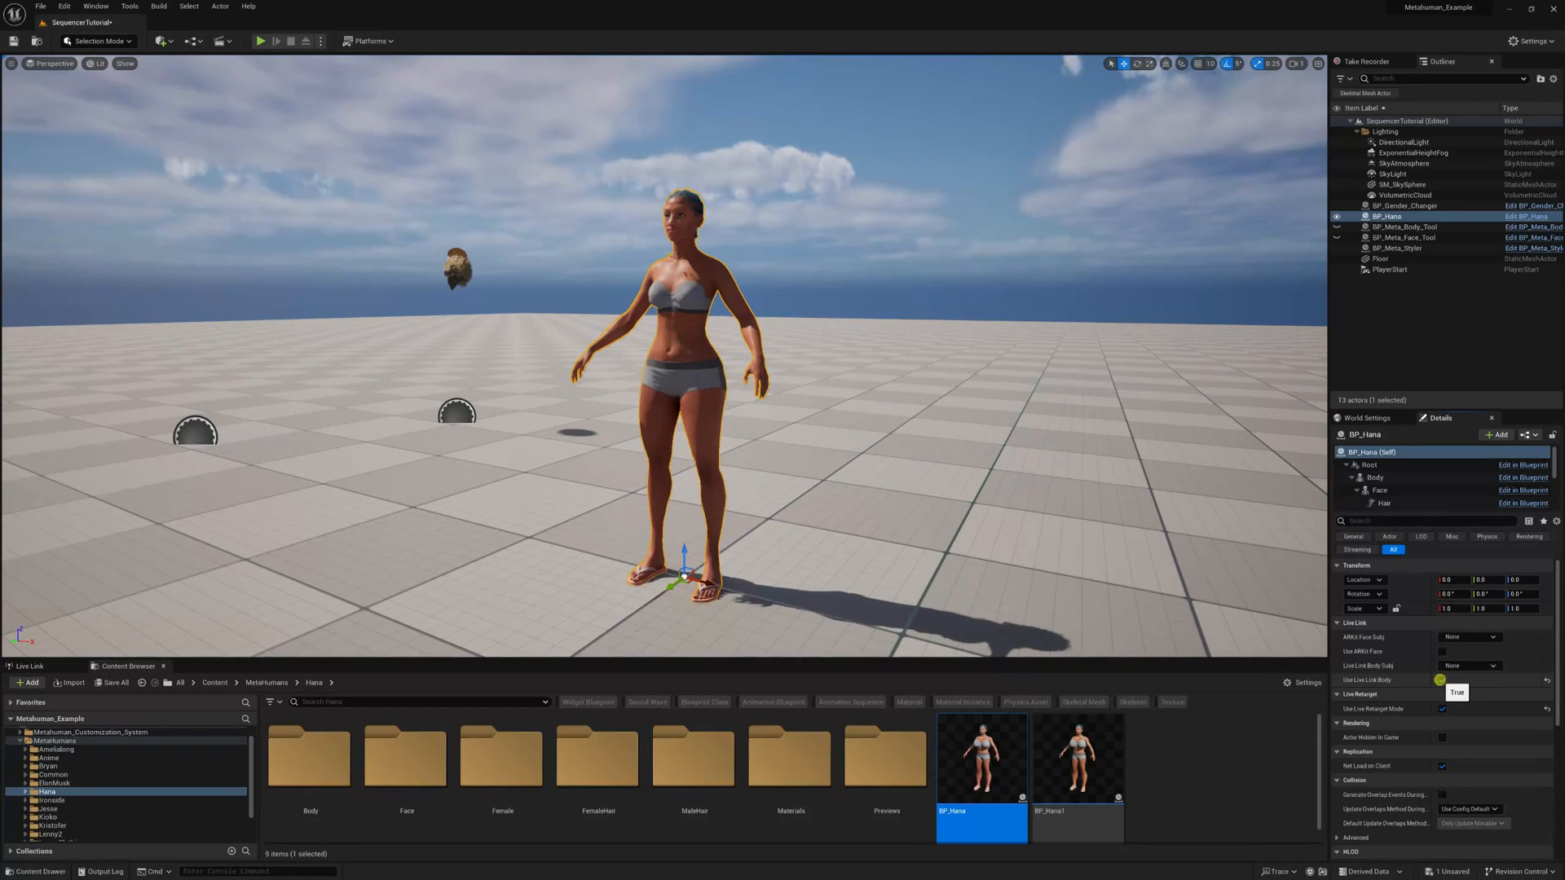
pyautogui.click(1442, 679)
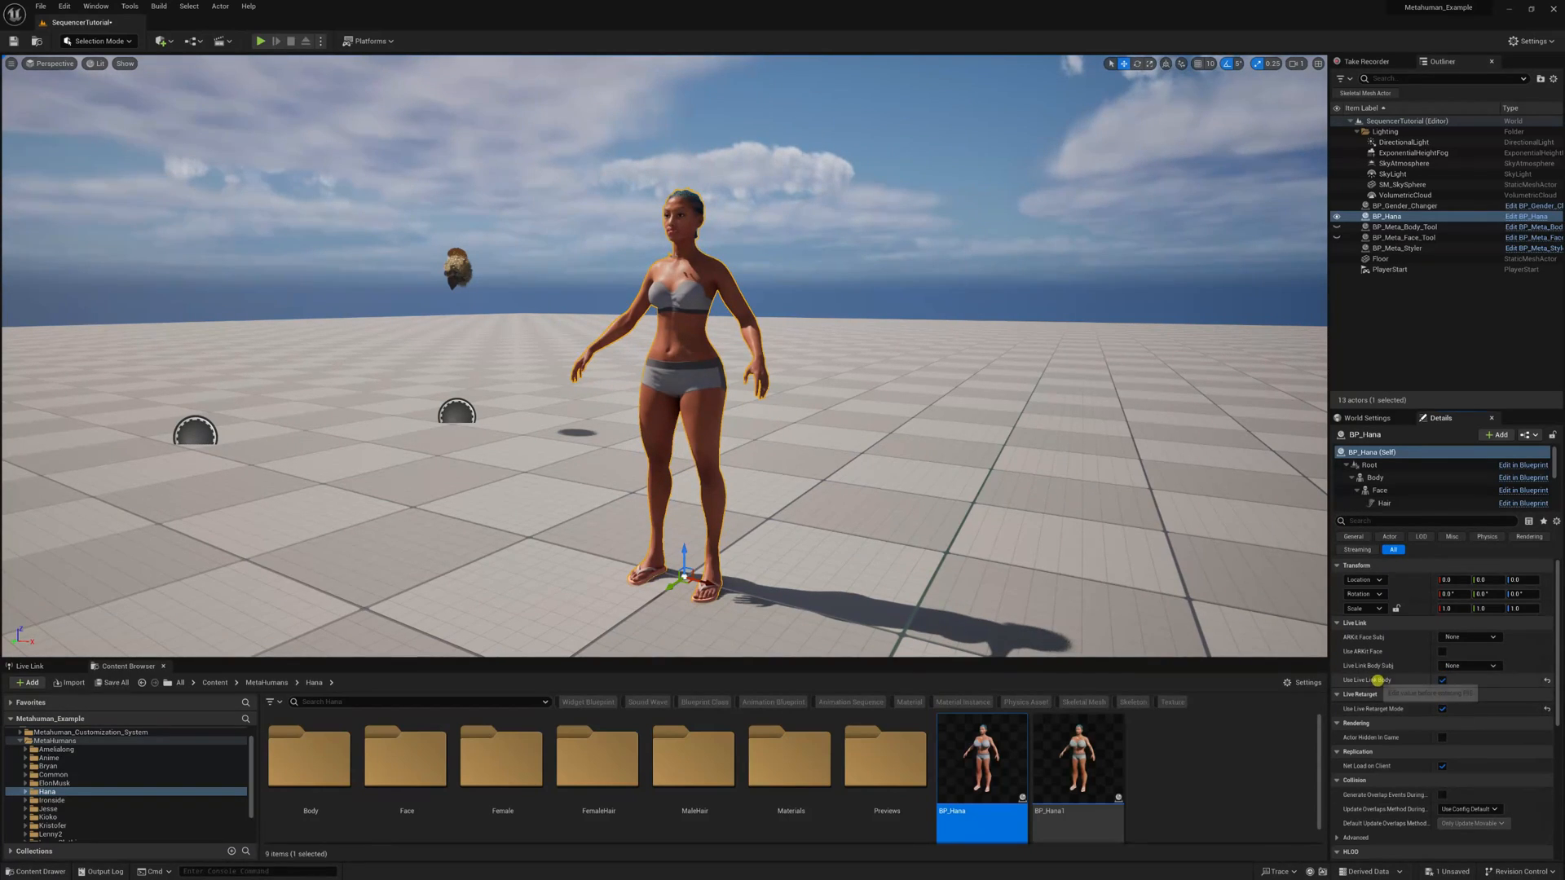
pyautogui.click(1442, 709)
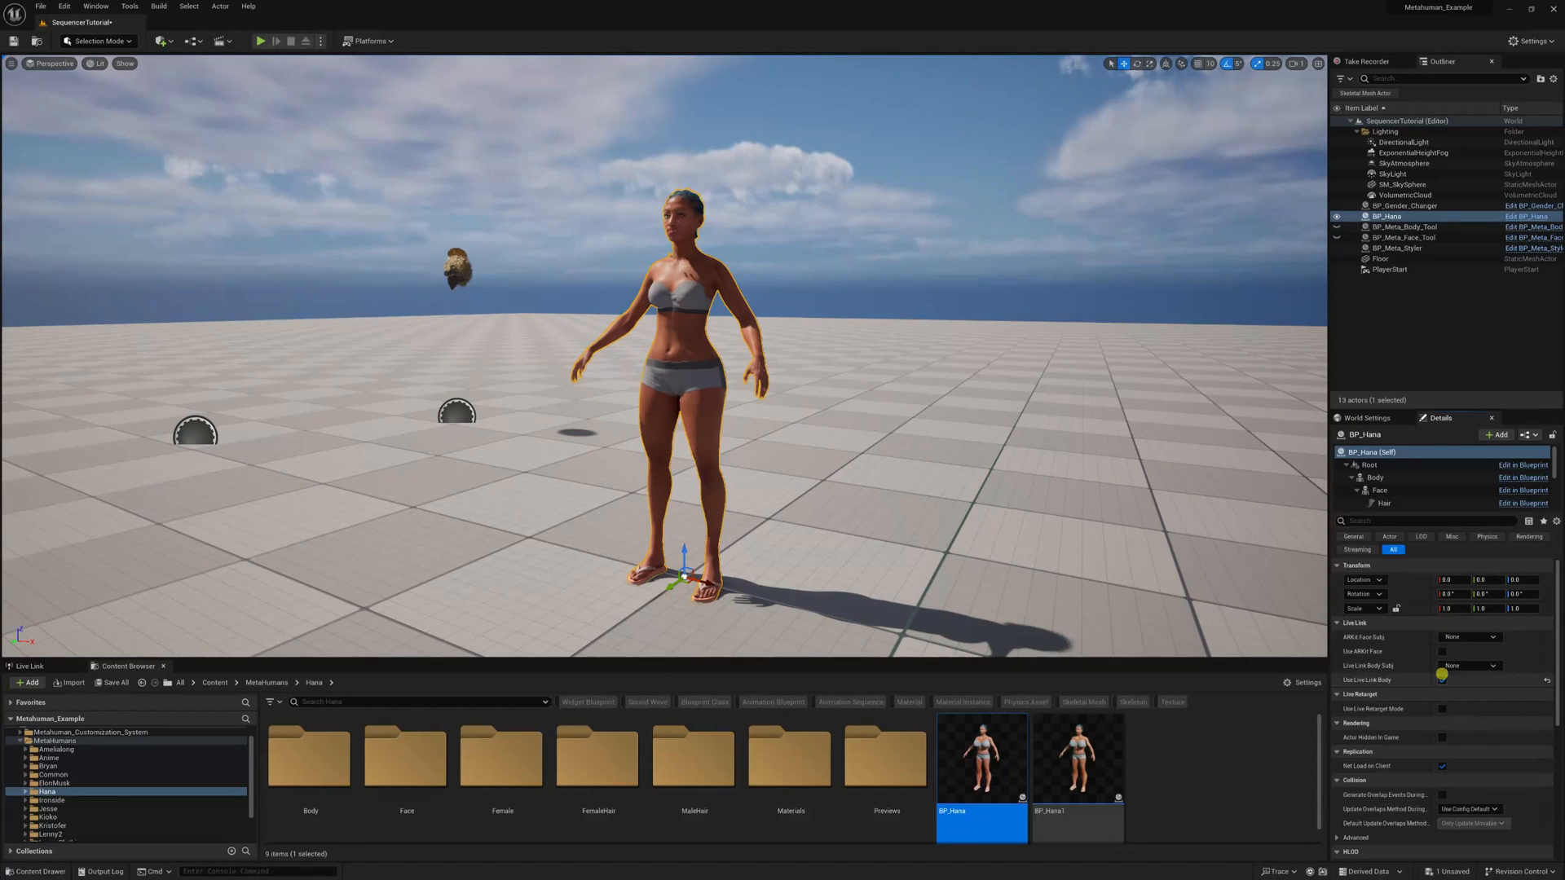
pyautogui.click(1442, 679)
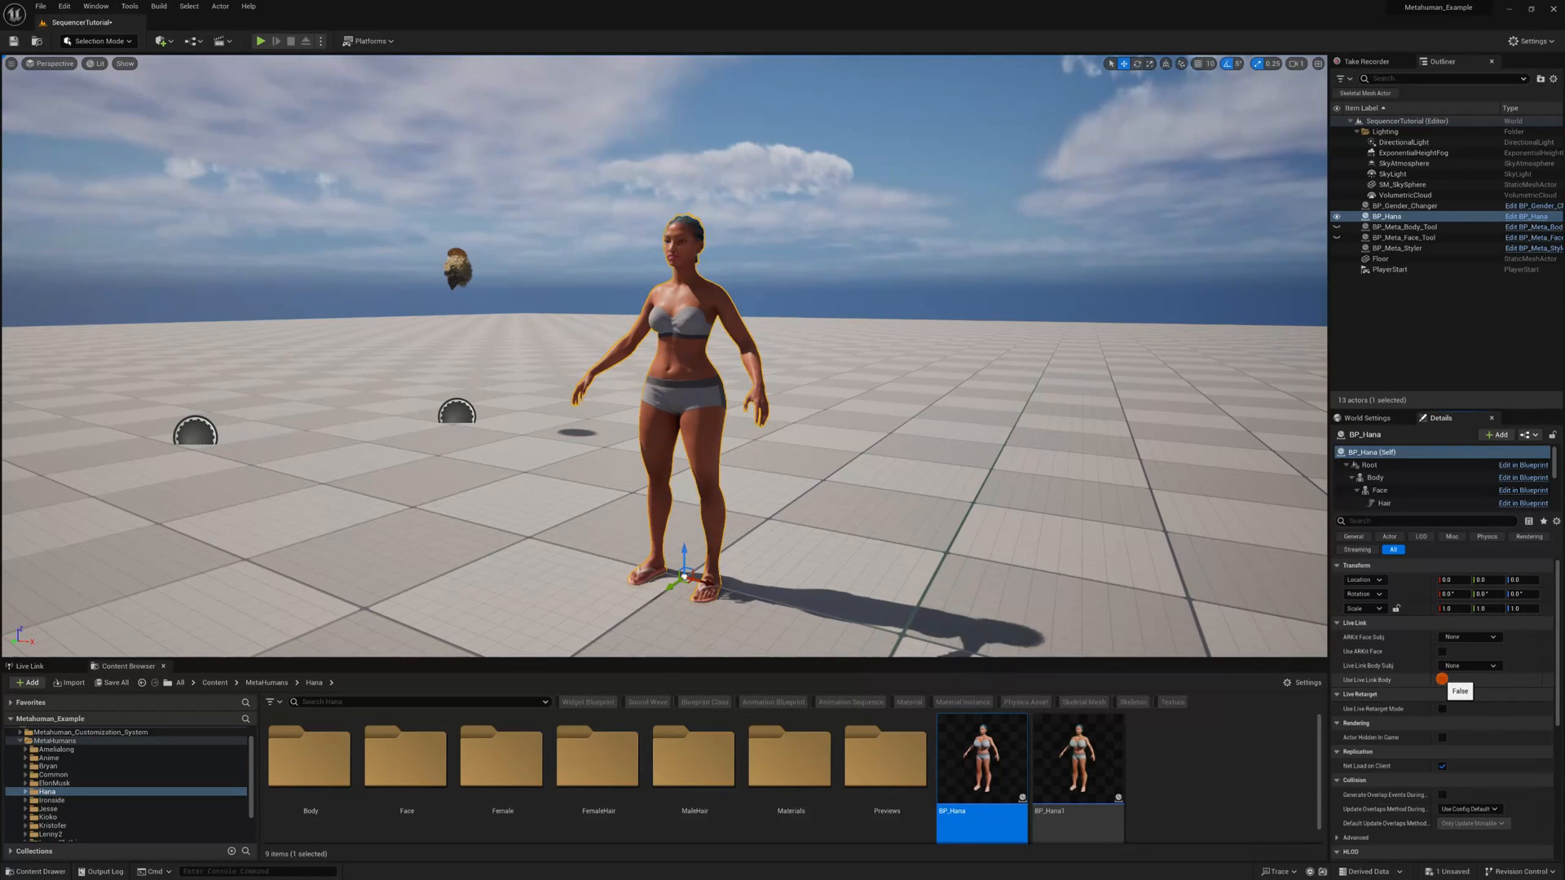
pyautogui.click(1442, 679)
# Open the BP_Hana blueprint for editing, switch from its event graph to the 3D preview, and select the Torso component
pyautogui.moveTo(831, 578); pyautogui.dragTo(910, 397)
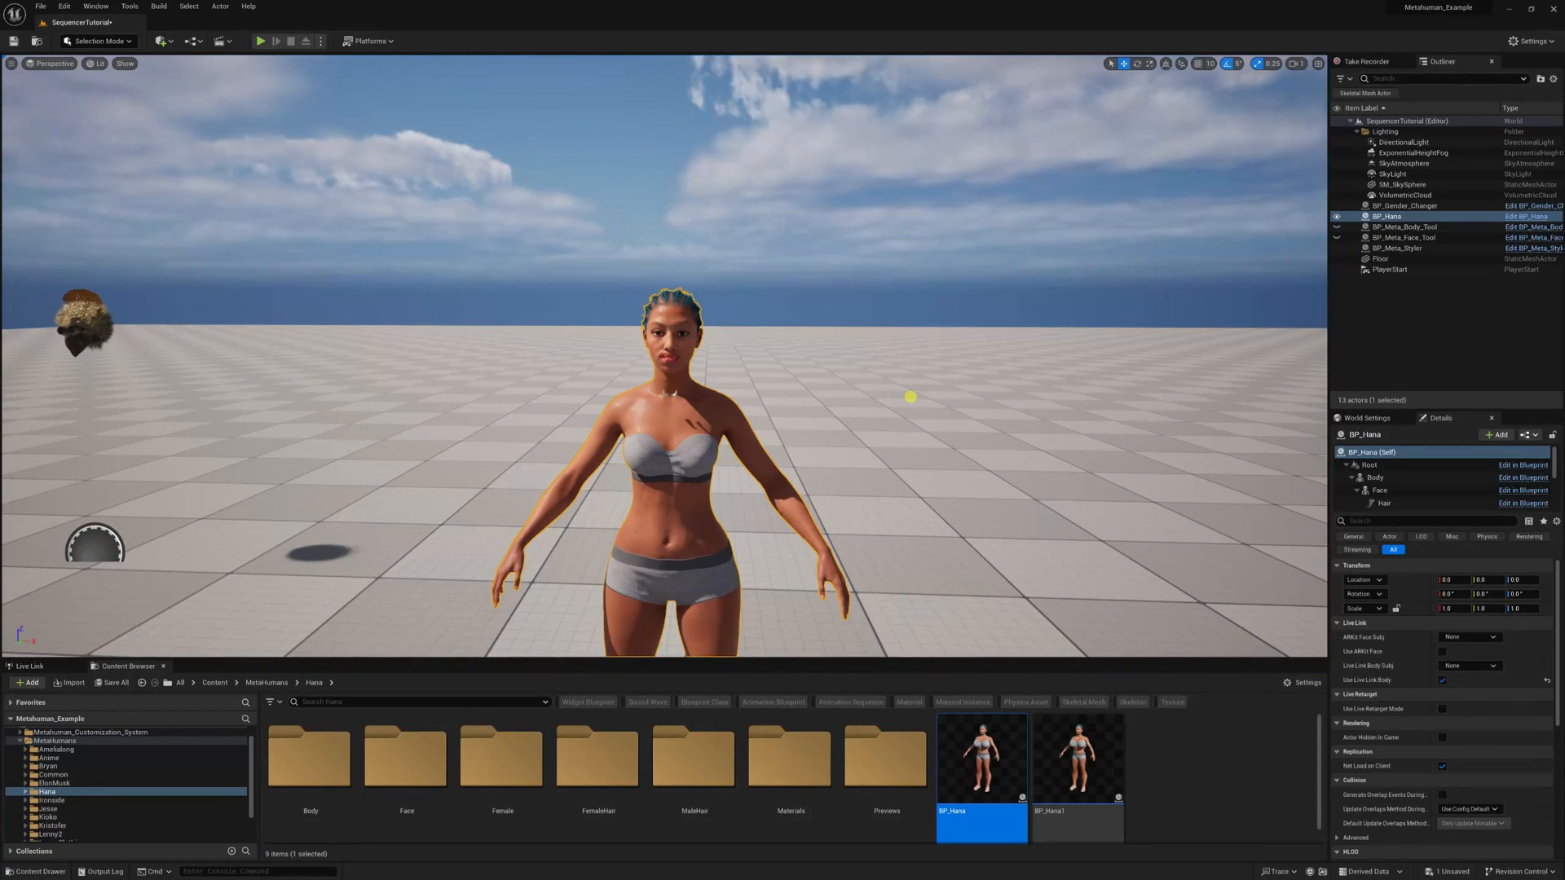
pyautogui.moveTo(926, 466); pyautogui.dragTo(912, 522)
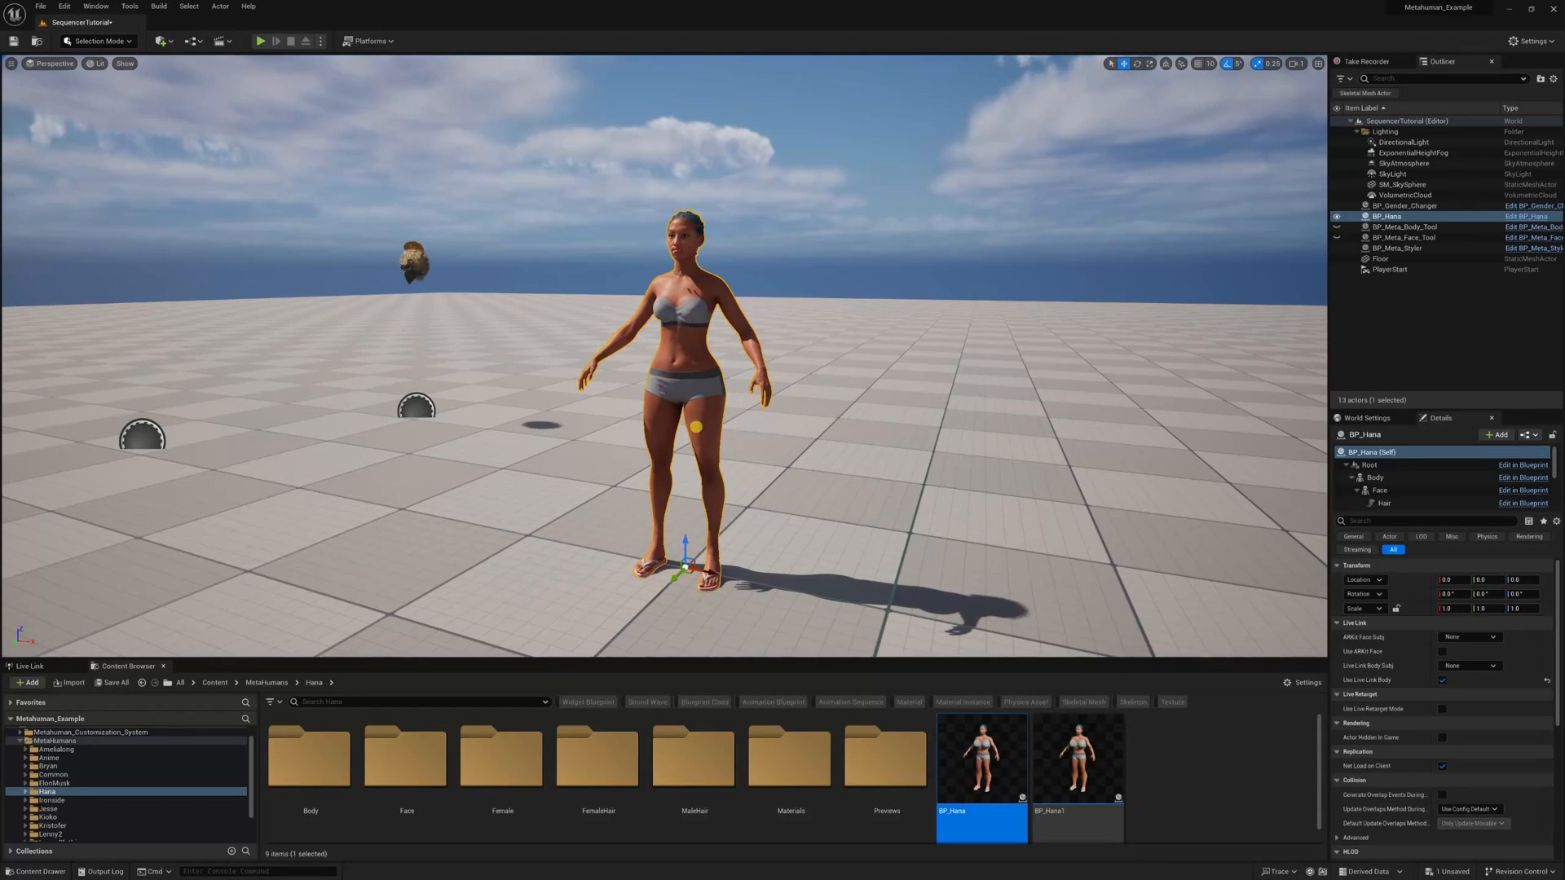
pyautogui.rightClick(679, 335)
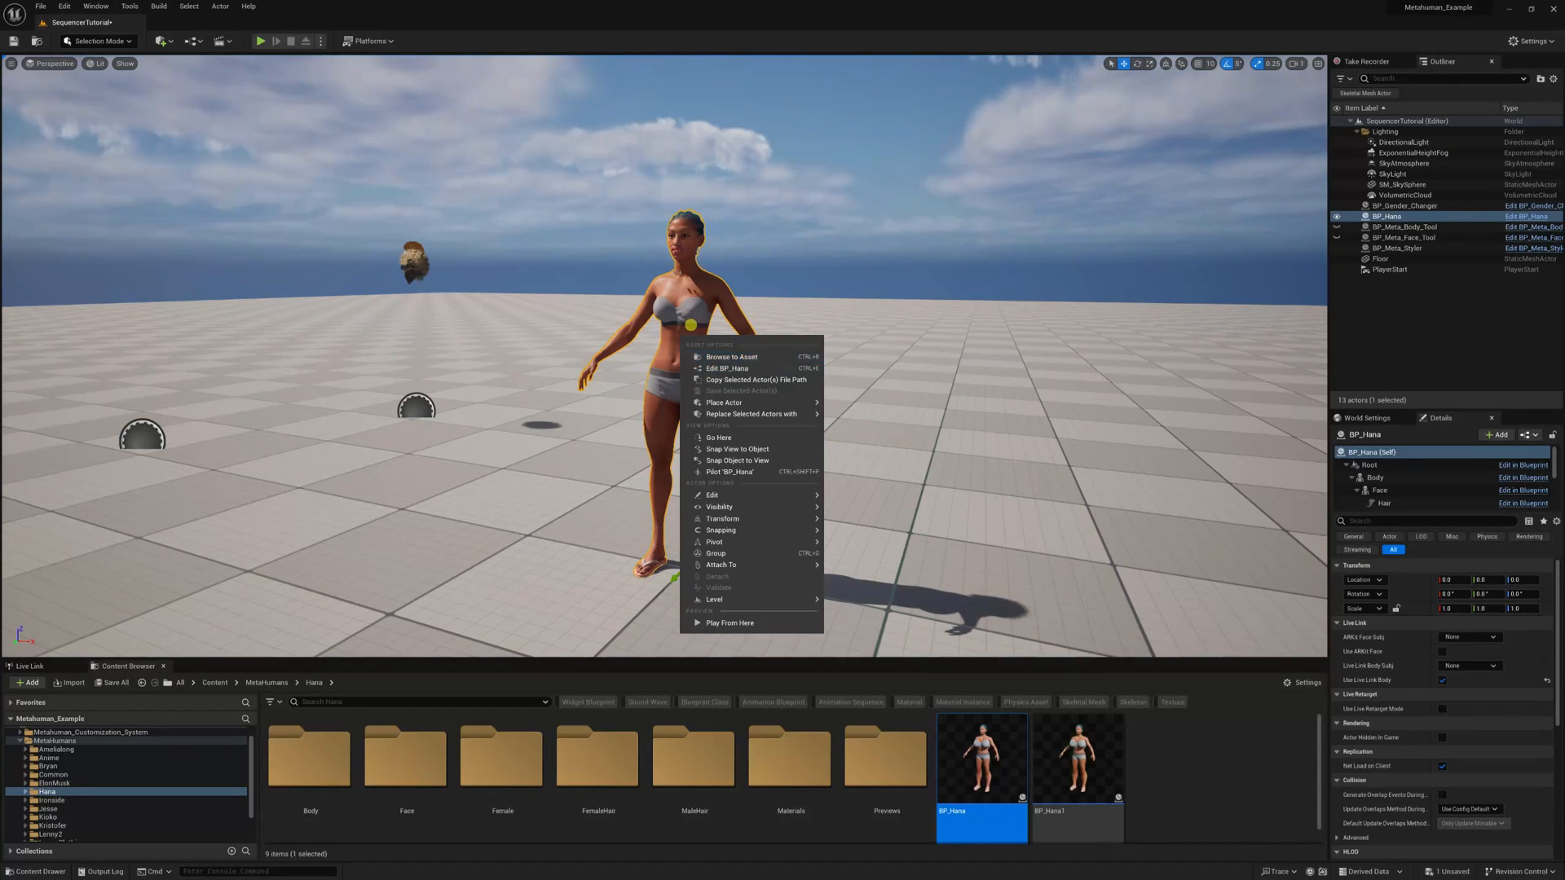
pyautogui.click(762, 369)
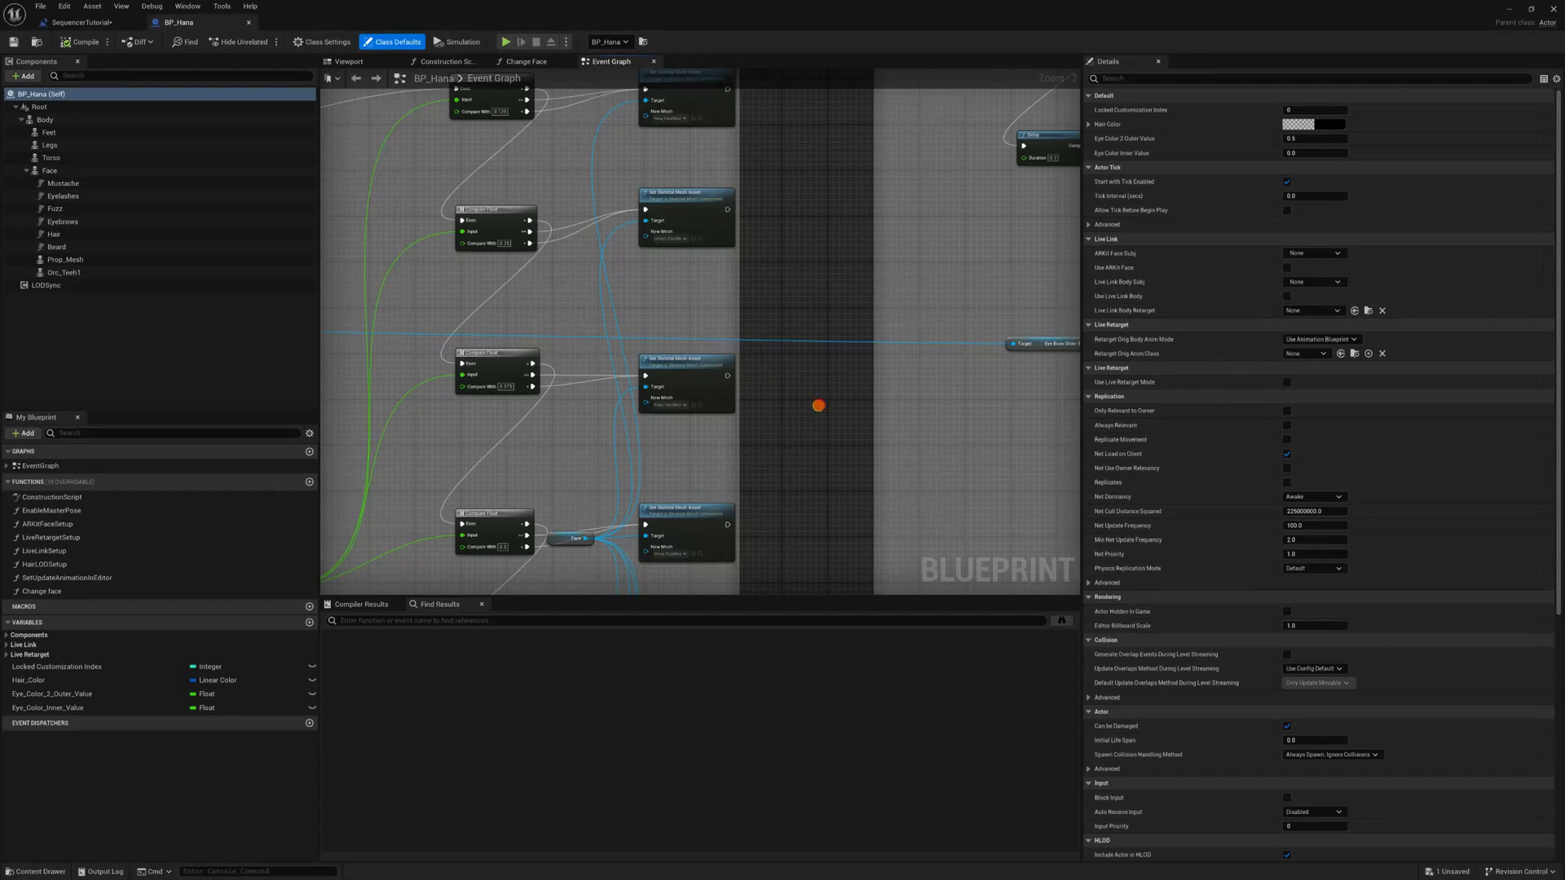
pyautogui.moveTo(821, 405); pyautogui.dragTo(793, 412, button='right')
pyautogui.scroll(-5, 792, 412)
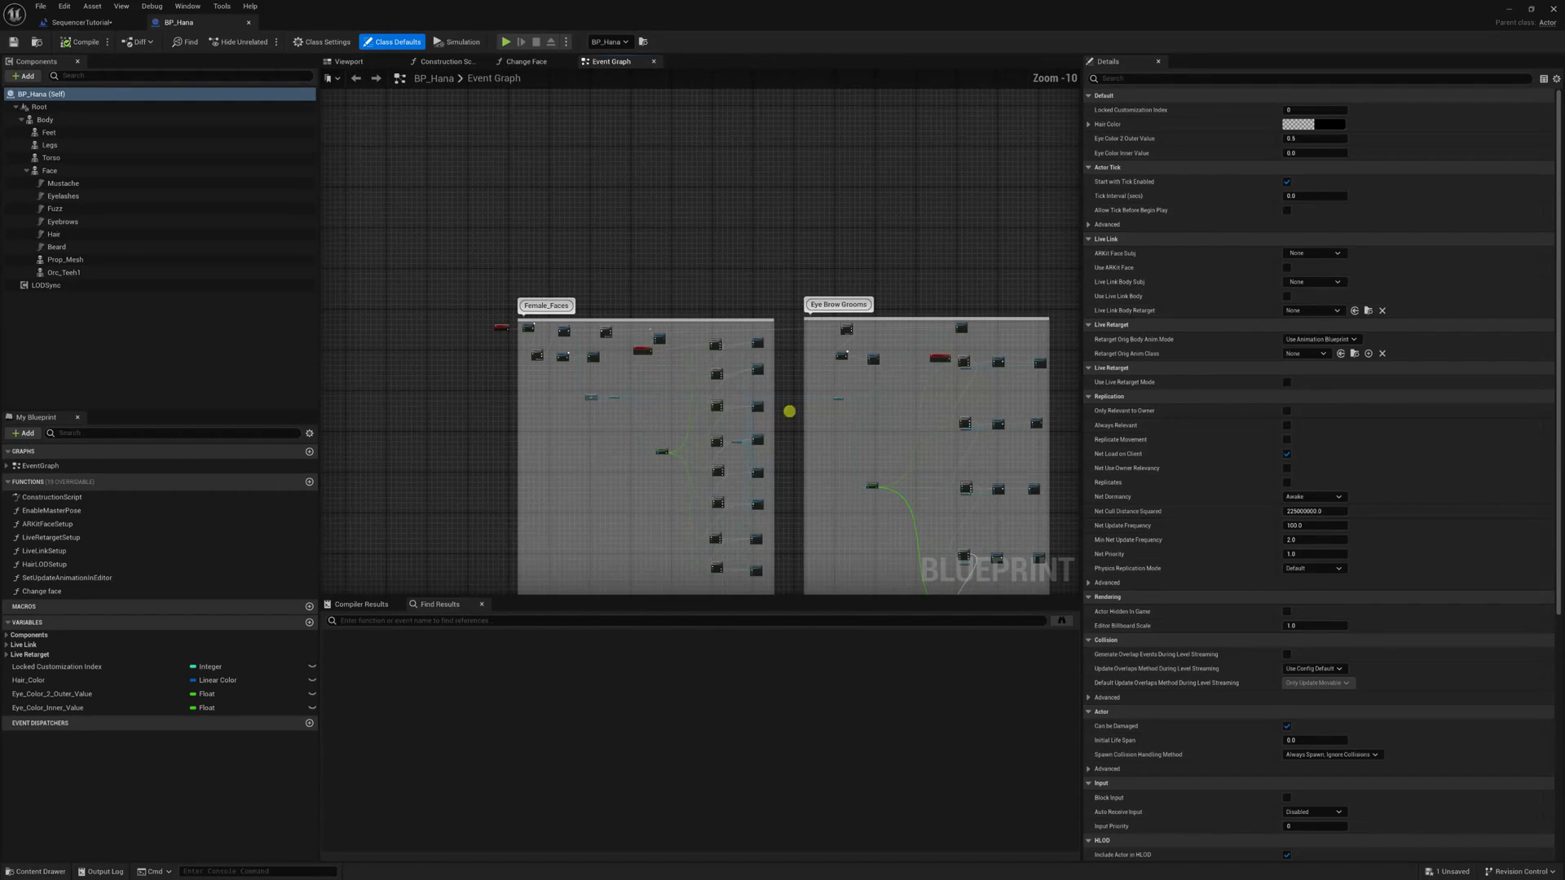
pyautogui.click(349, 62)
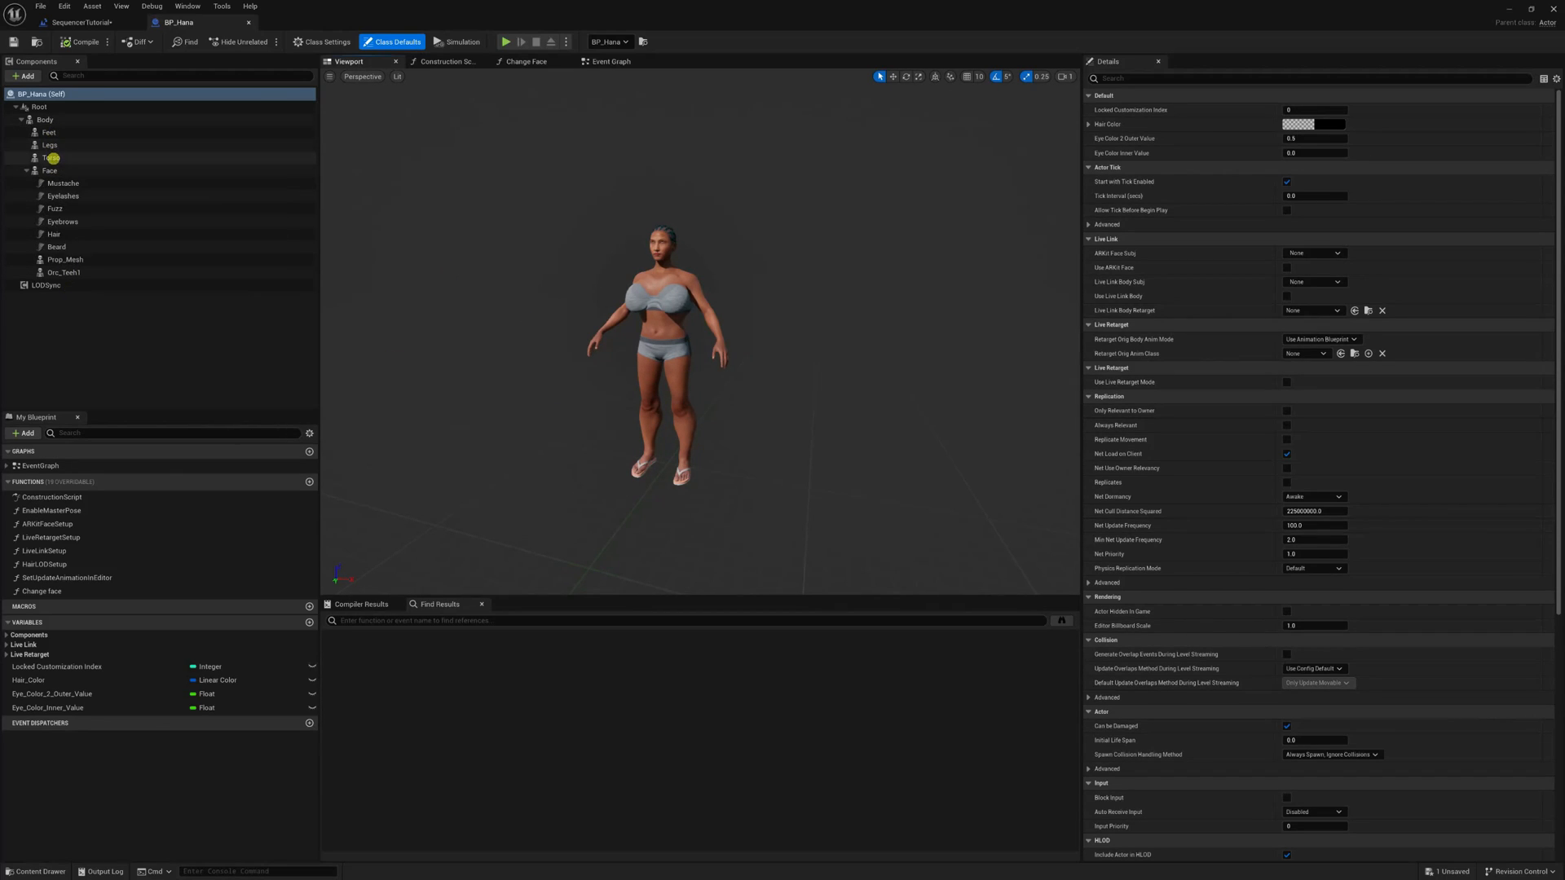
pyautogui.click(51, 157)
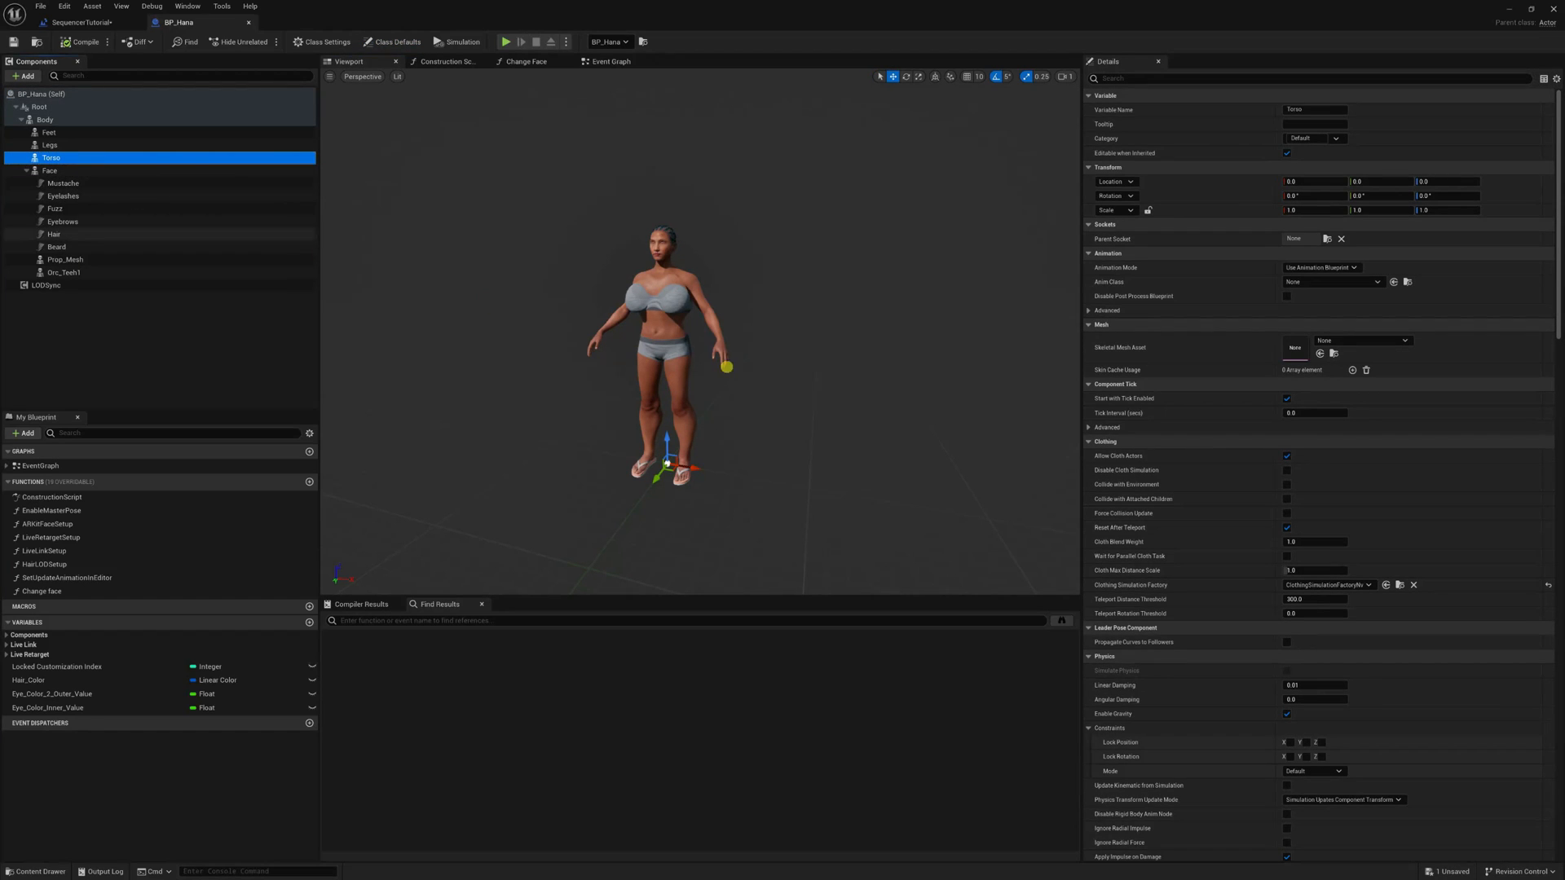
# Undock the BP_Hana blueprint window from over the level and play-test the level to check her outfit at runtime
pyautogui.moveTo(906, 3); pyautogui.dragTo(769, 49)
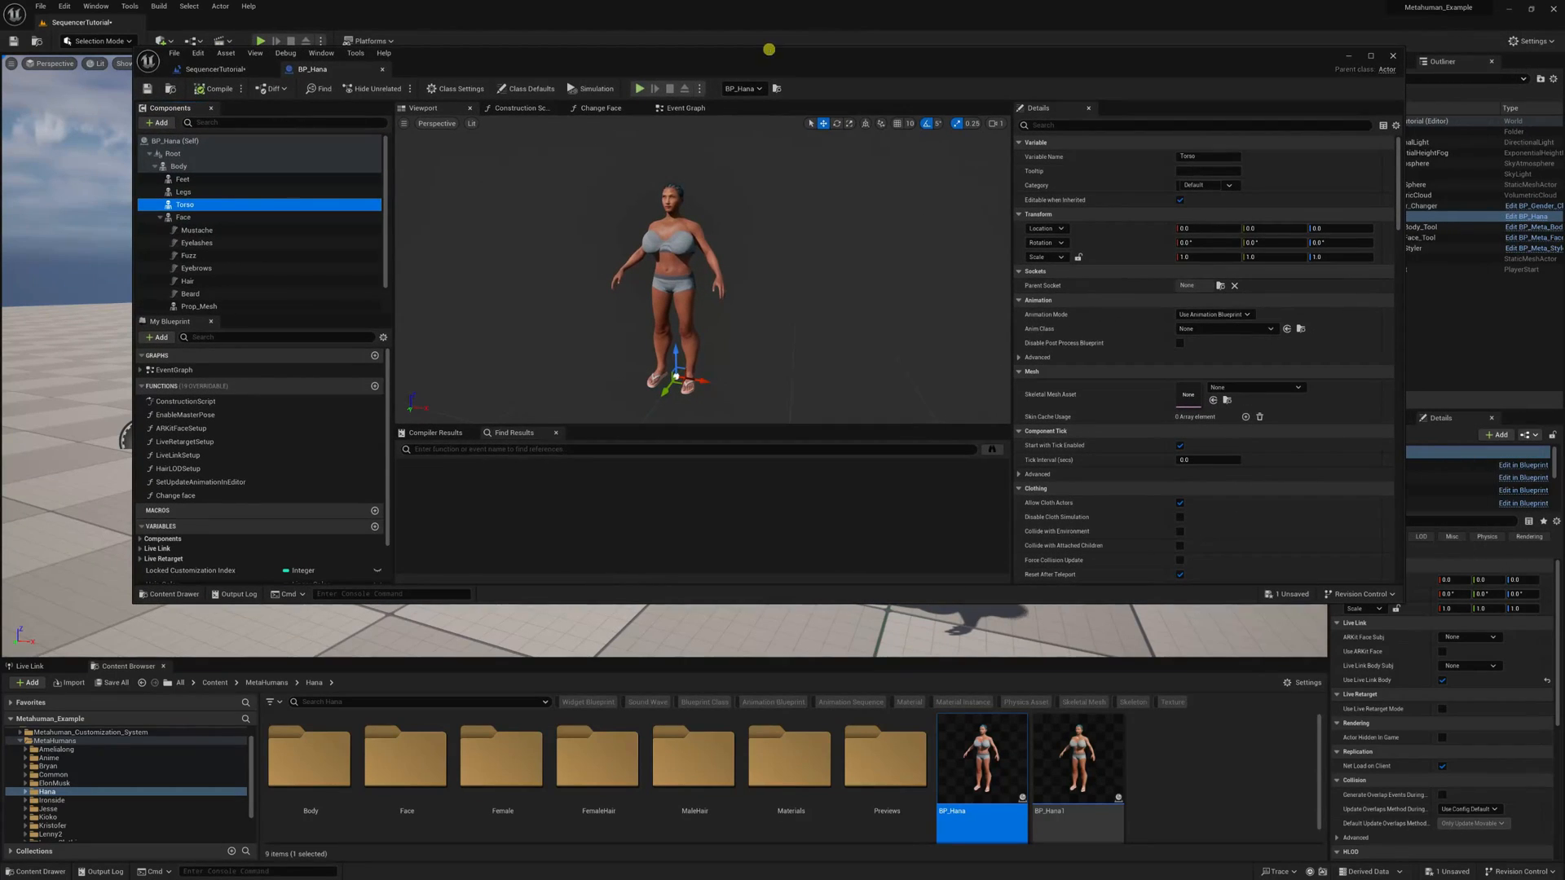
pyautogui.scroll(-1, 93, 802)
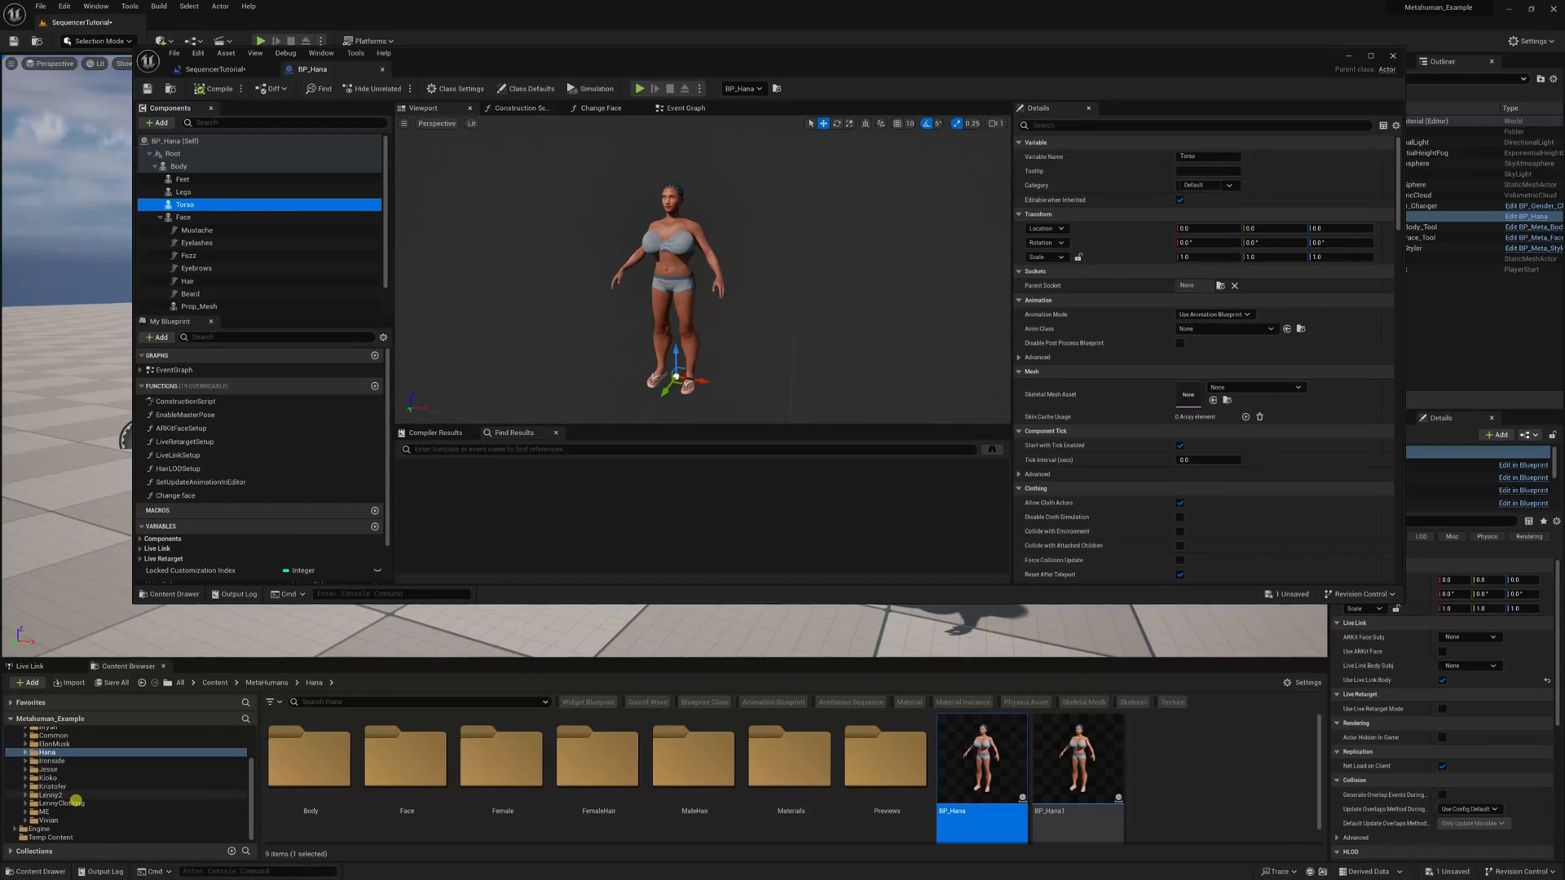
pyautogui.scroll(2, 93, 802)
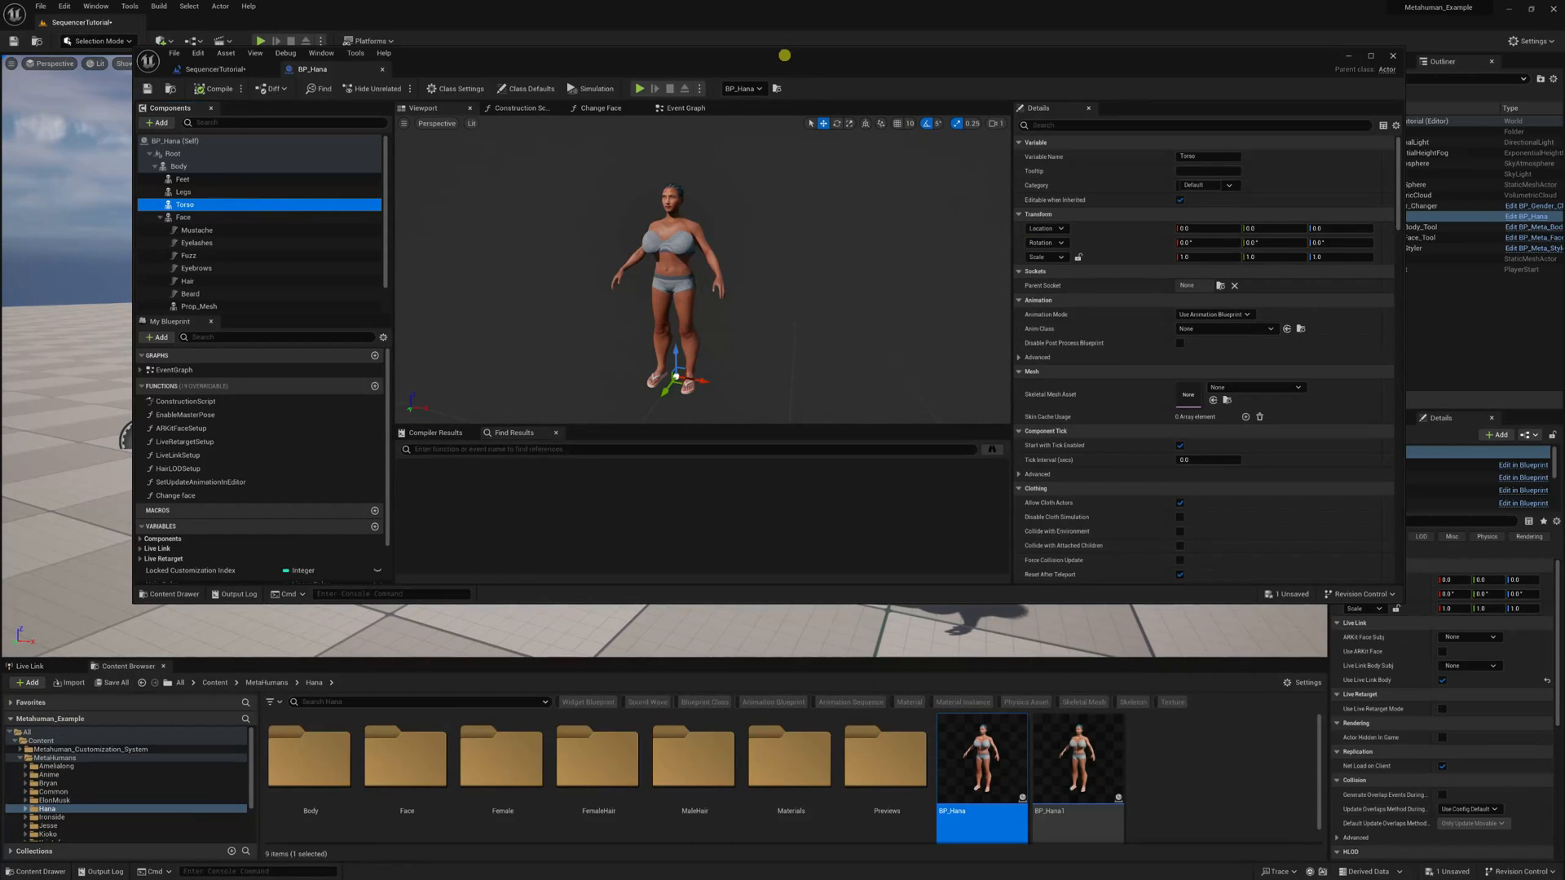
pyautogui.moveTo(783, 53); pyautogui.dragTo(1021, 544)
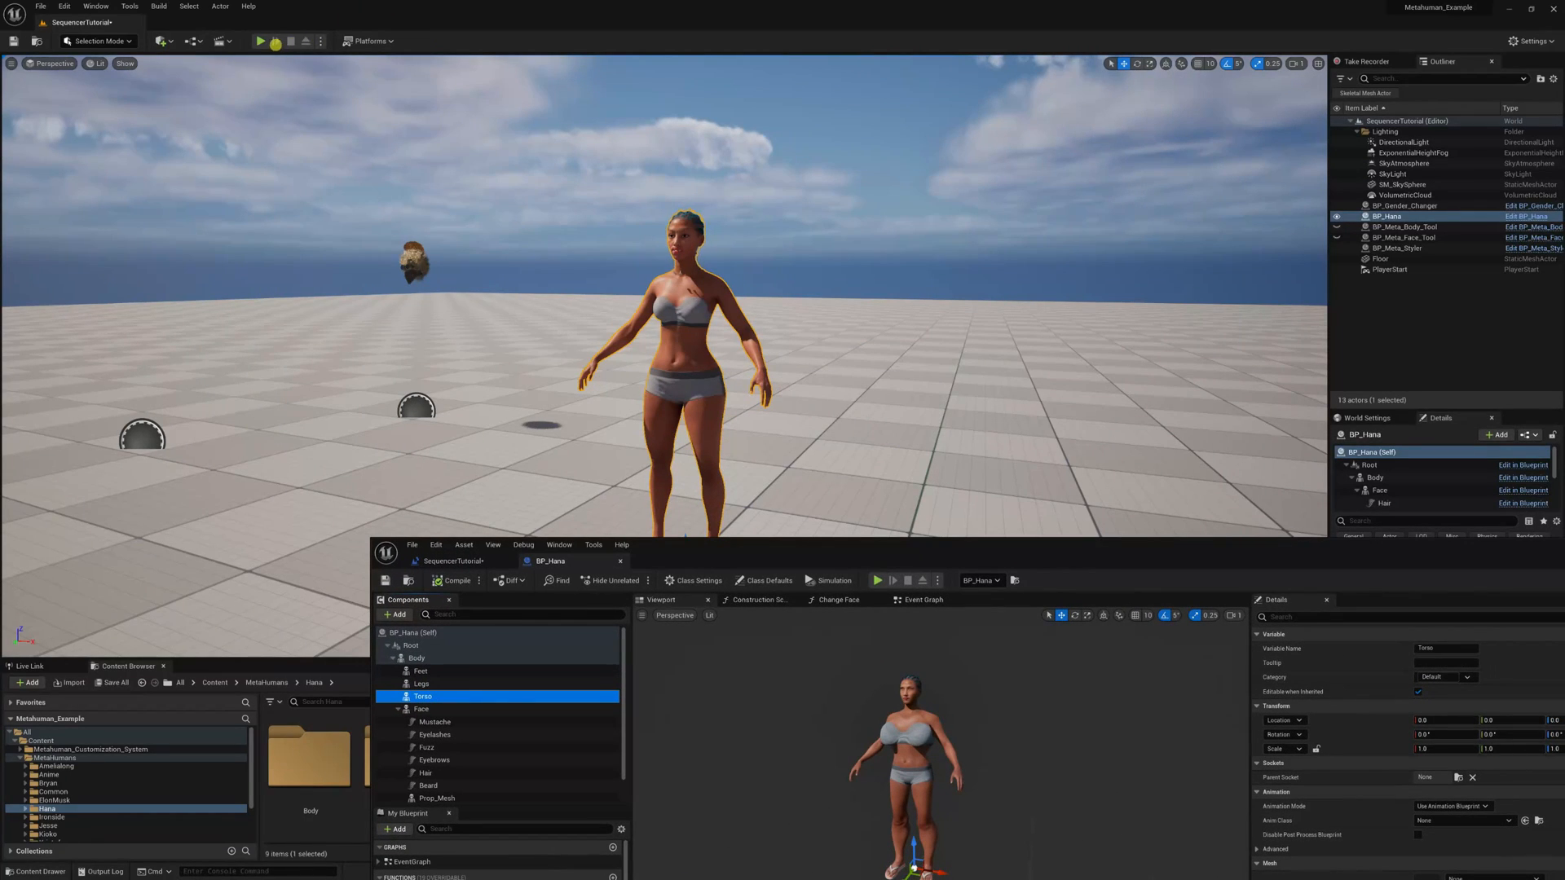
pyautogui.click(262, 42)
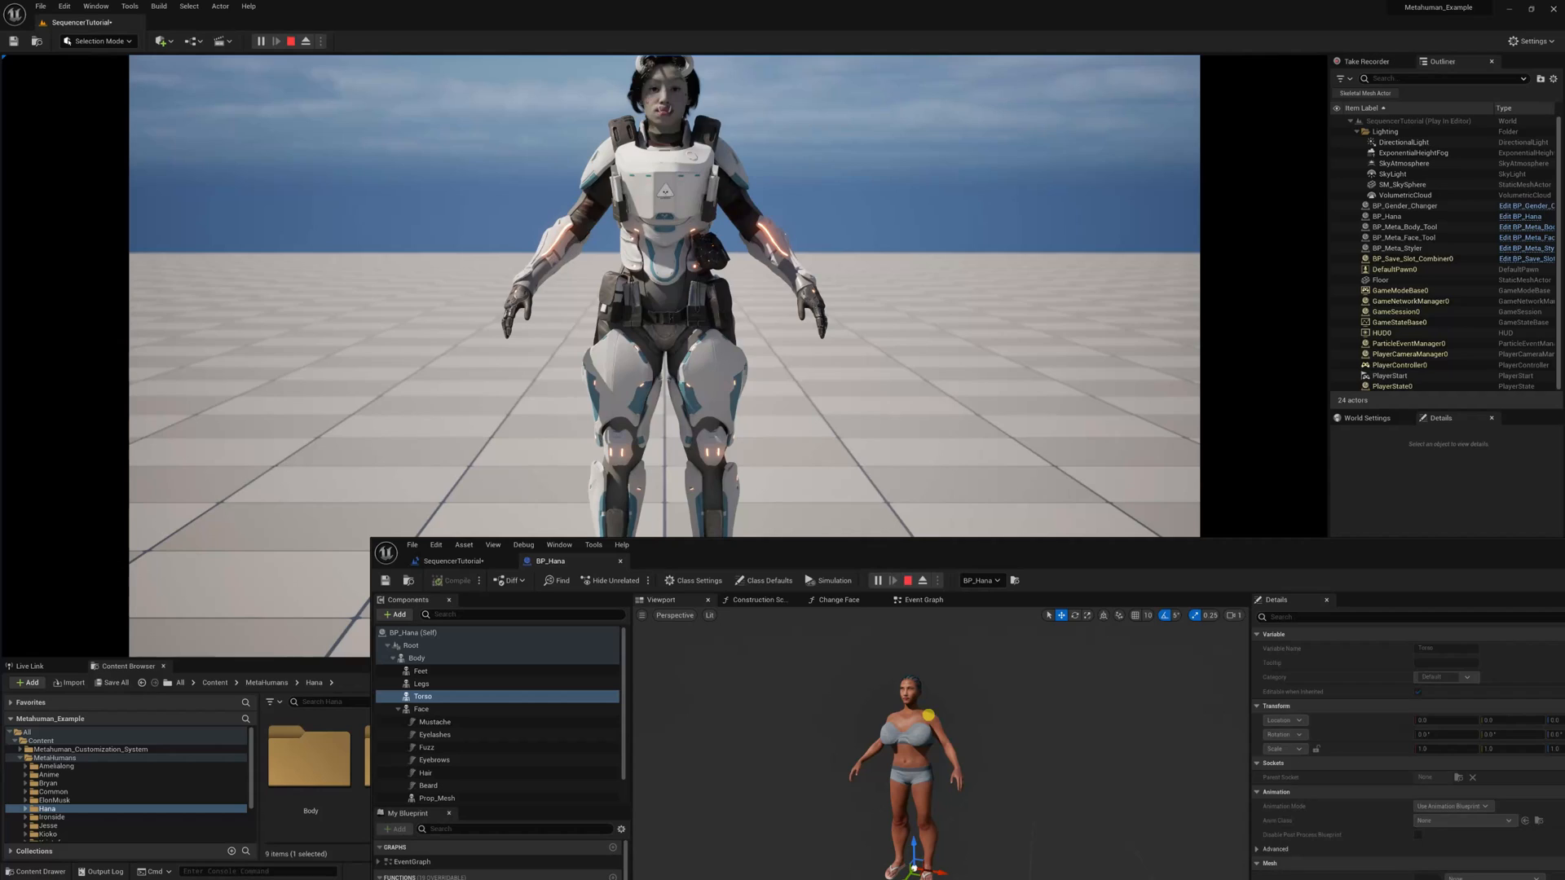
pyautogui.press('Escape')
# Assign SK_Sci_Fi_Armor from Skeletal_Meshes/Metahuman_Tall_Medium_Female as the Torso component's skeletal mesh asset in the BP_Hana blueprint
pyautogui.moveTo(979, 546); pyautogui.dragTo(718, 92)
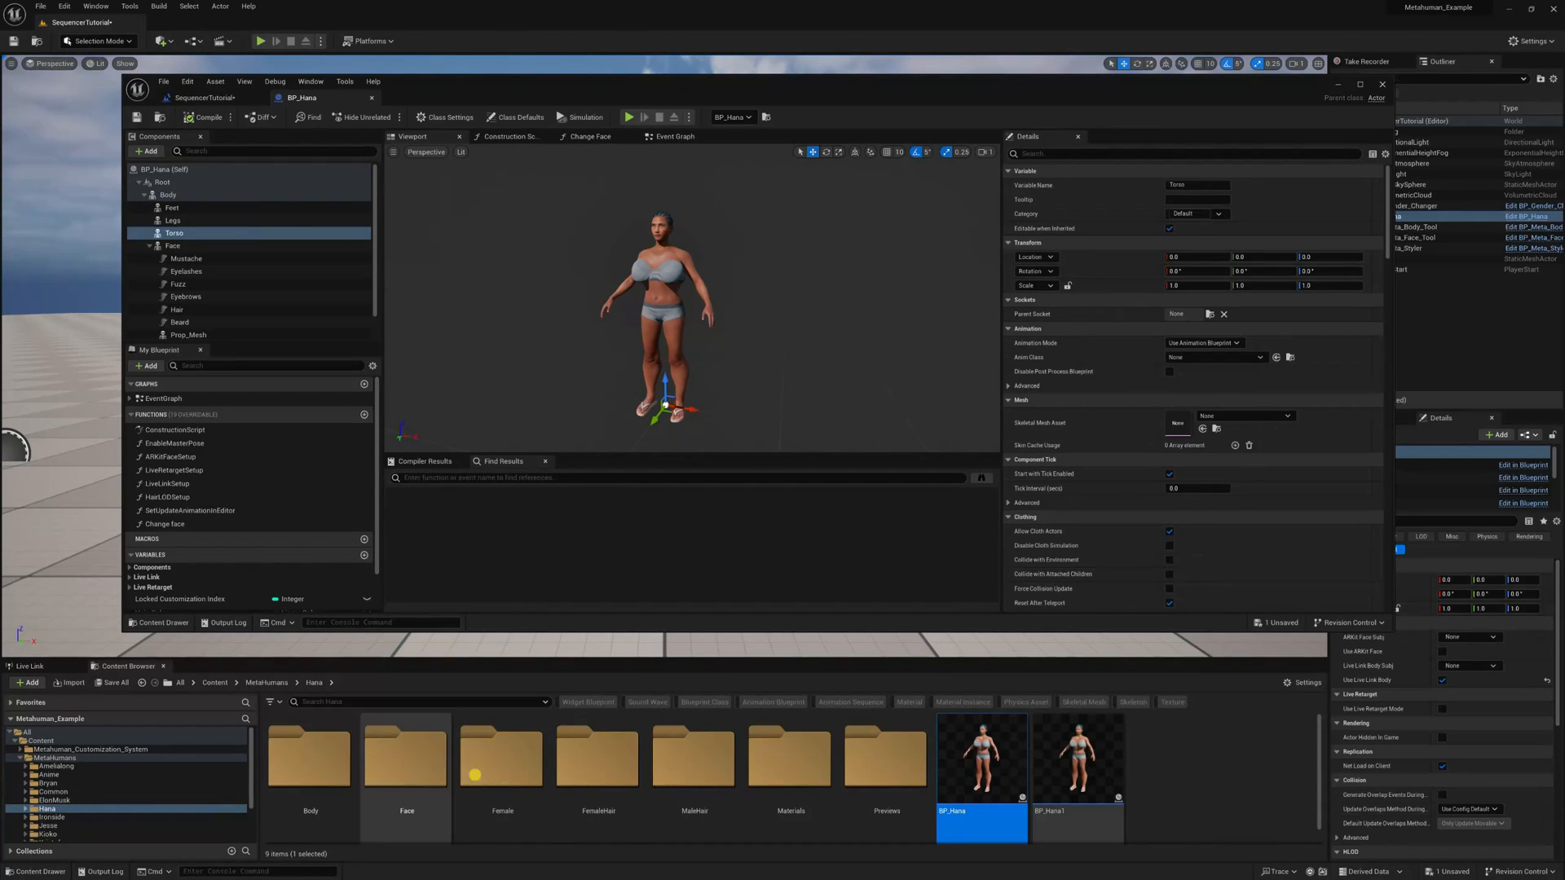
pyautogui.click(78, 747)
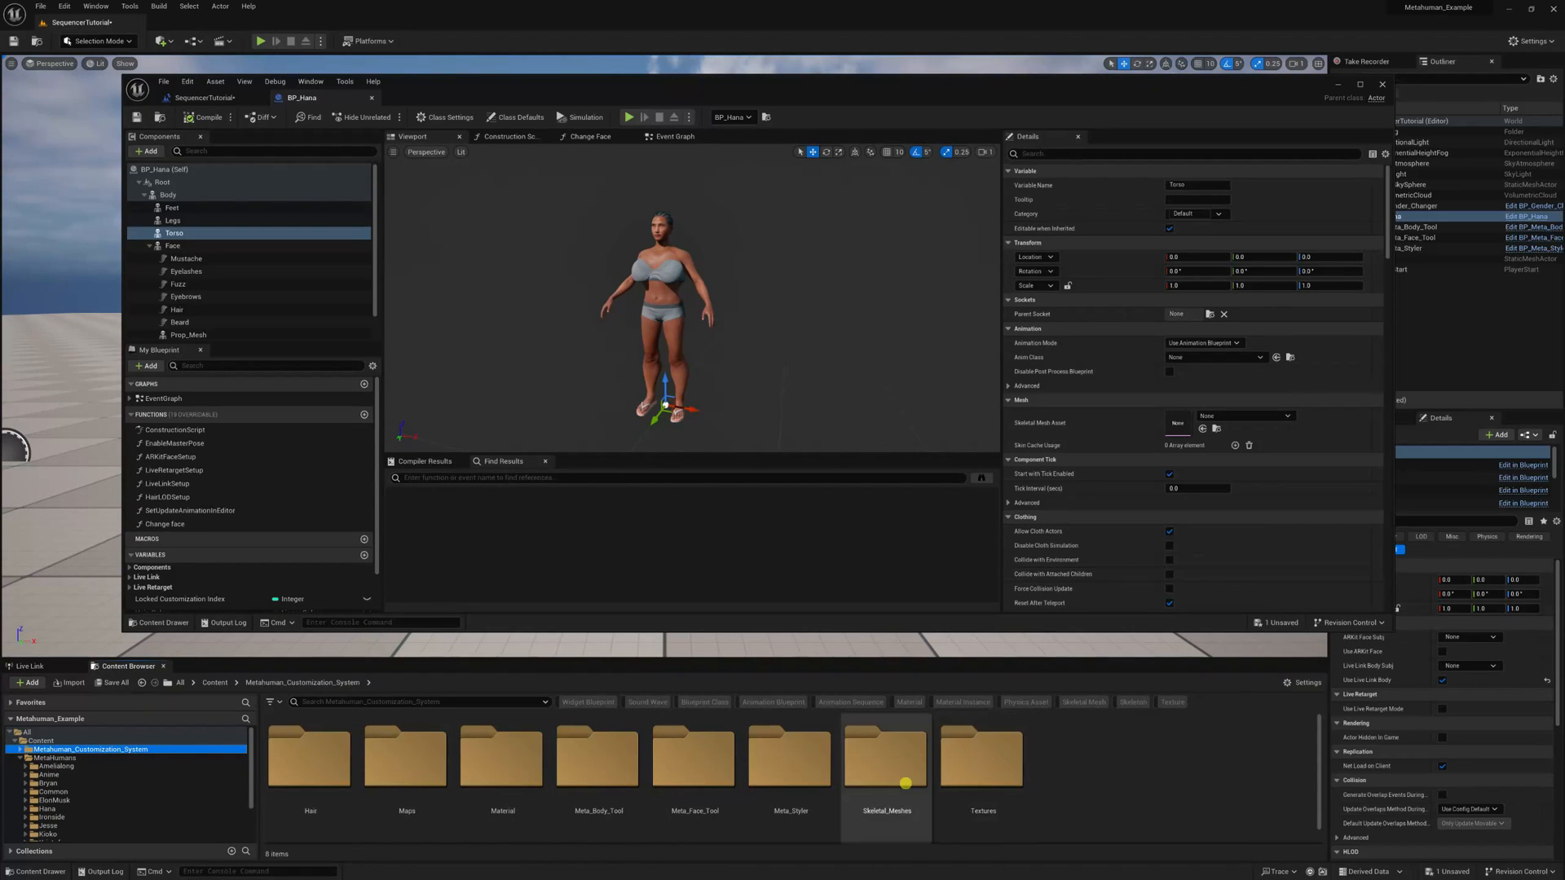
pyautogui.doubleClick(901, 781)
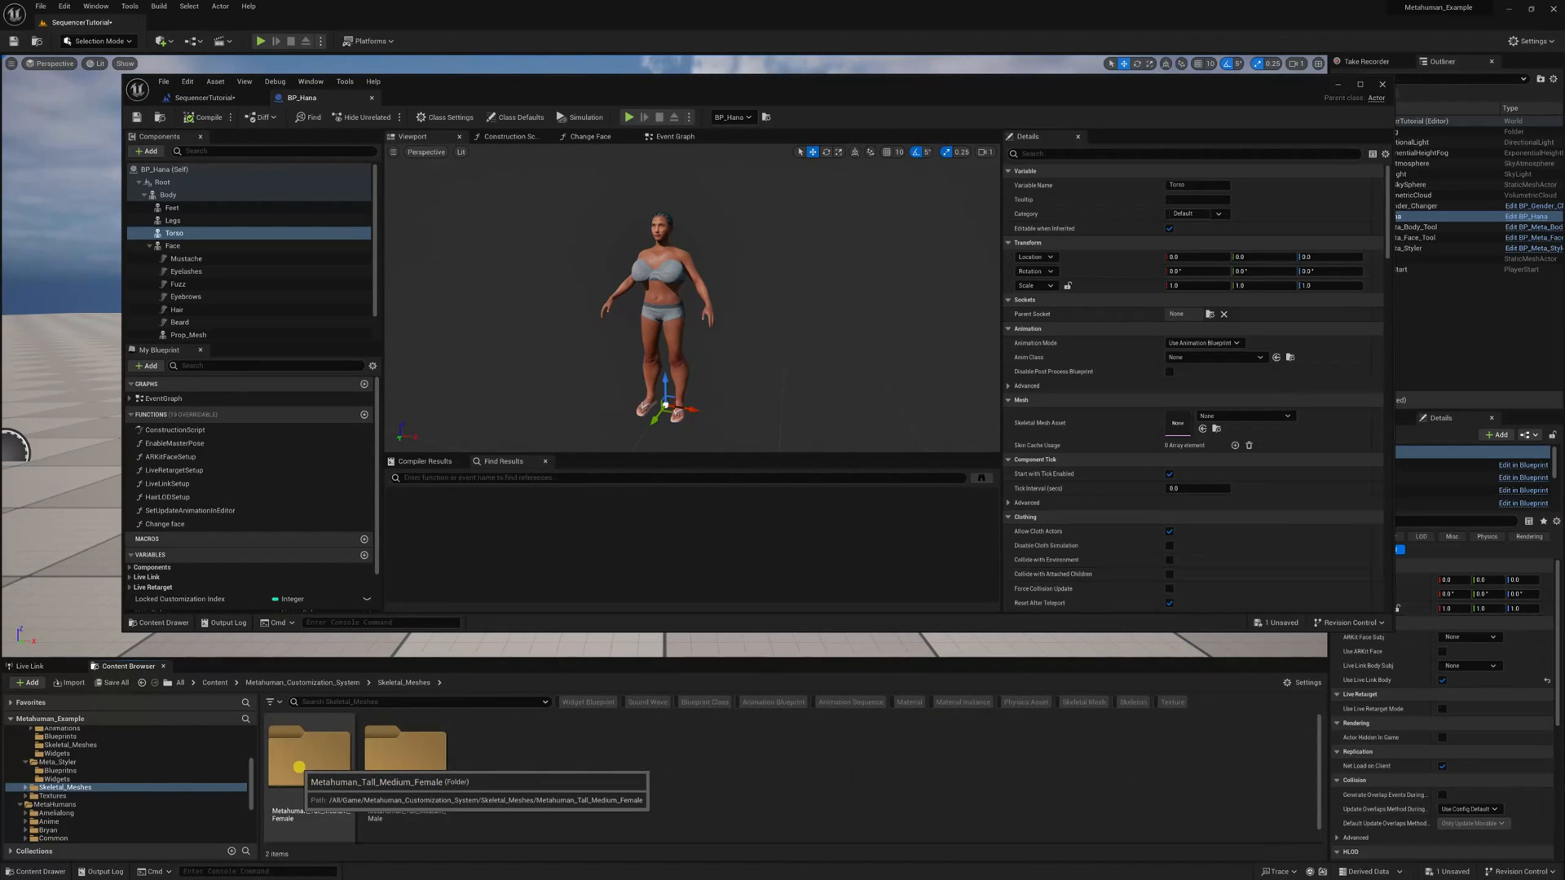
pyautogui.doubleClick(304, 765)
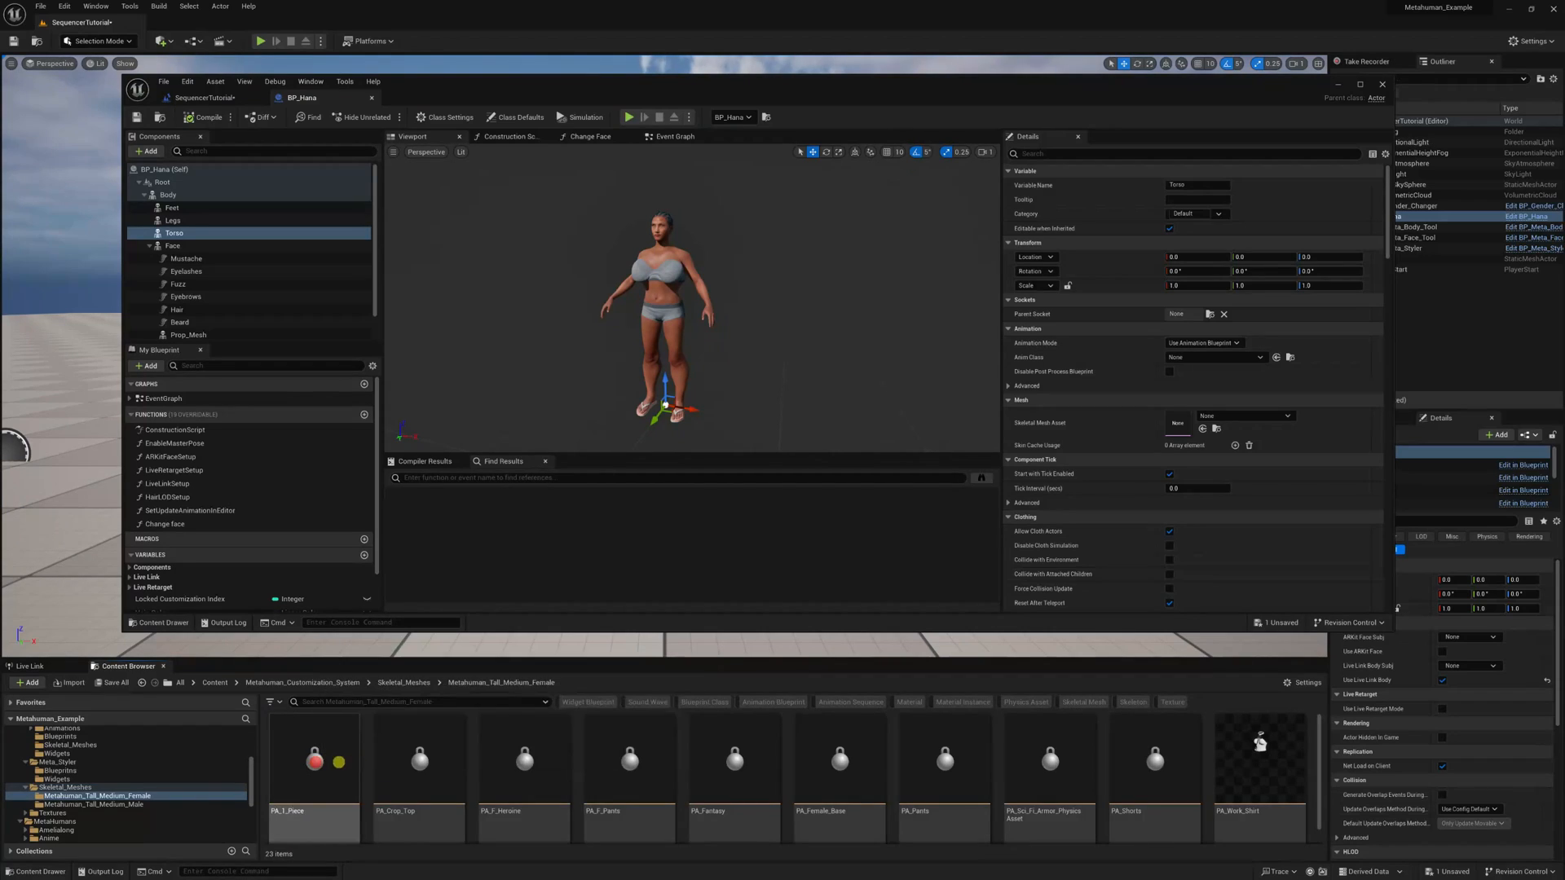
pyautogui.scroll(-3, 1131, 781)
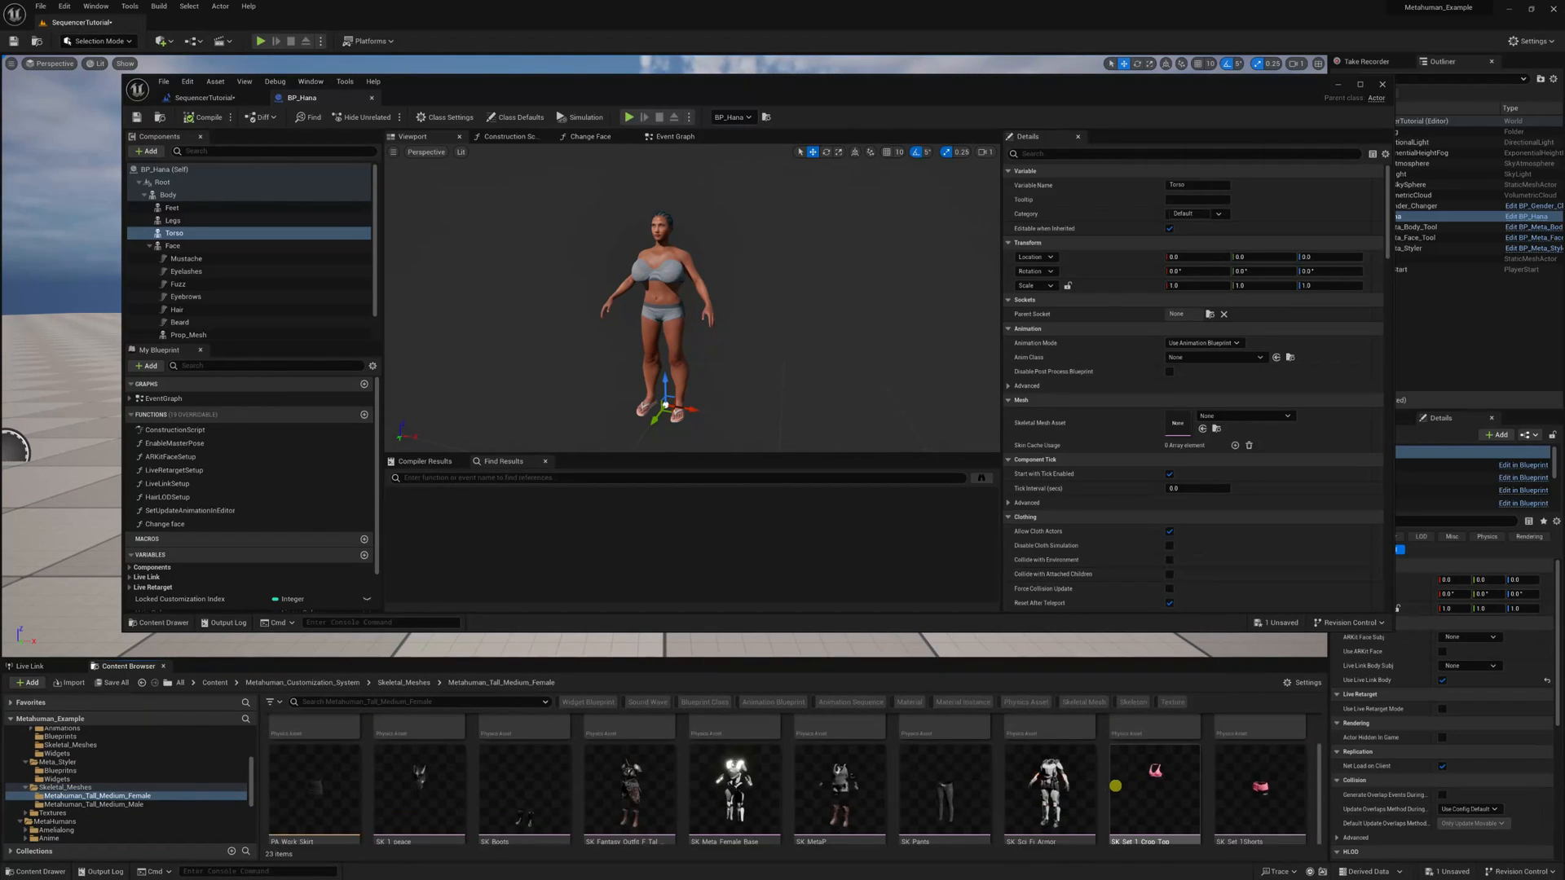
pyautogui.scroll(1, 1130, 781)
pyautogui.click(1090, 786)
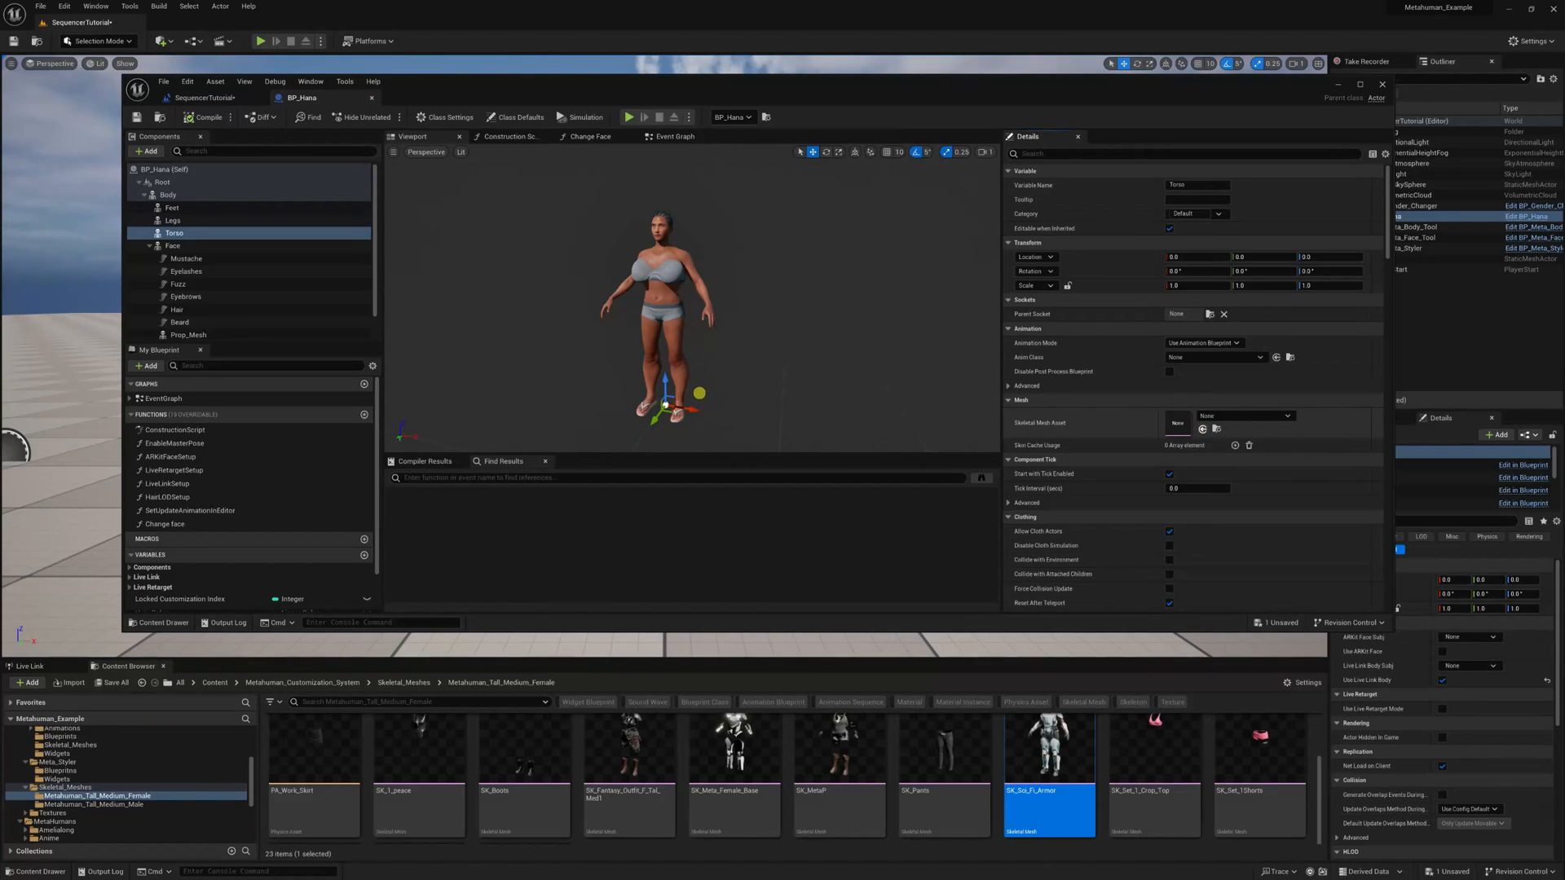
pyautogui.click(1203, 429)
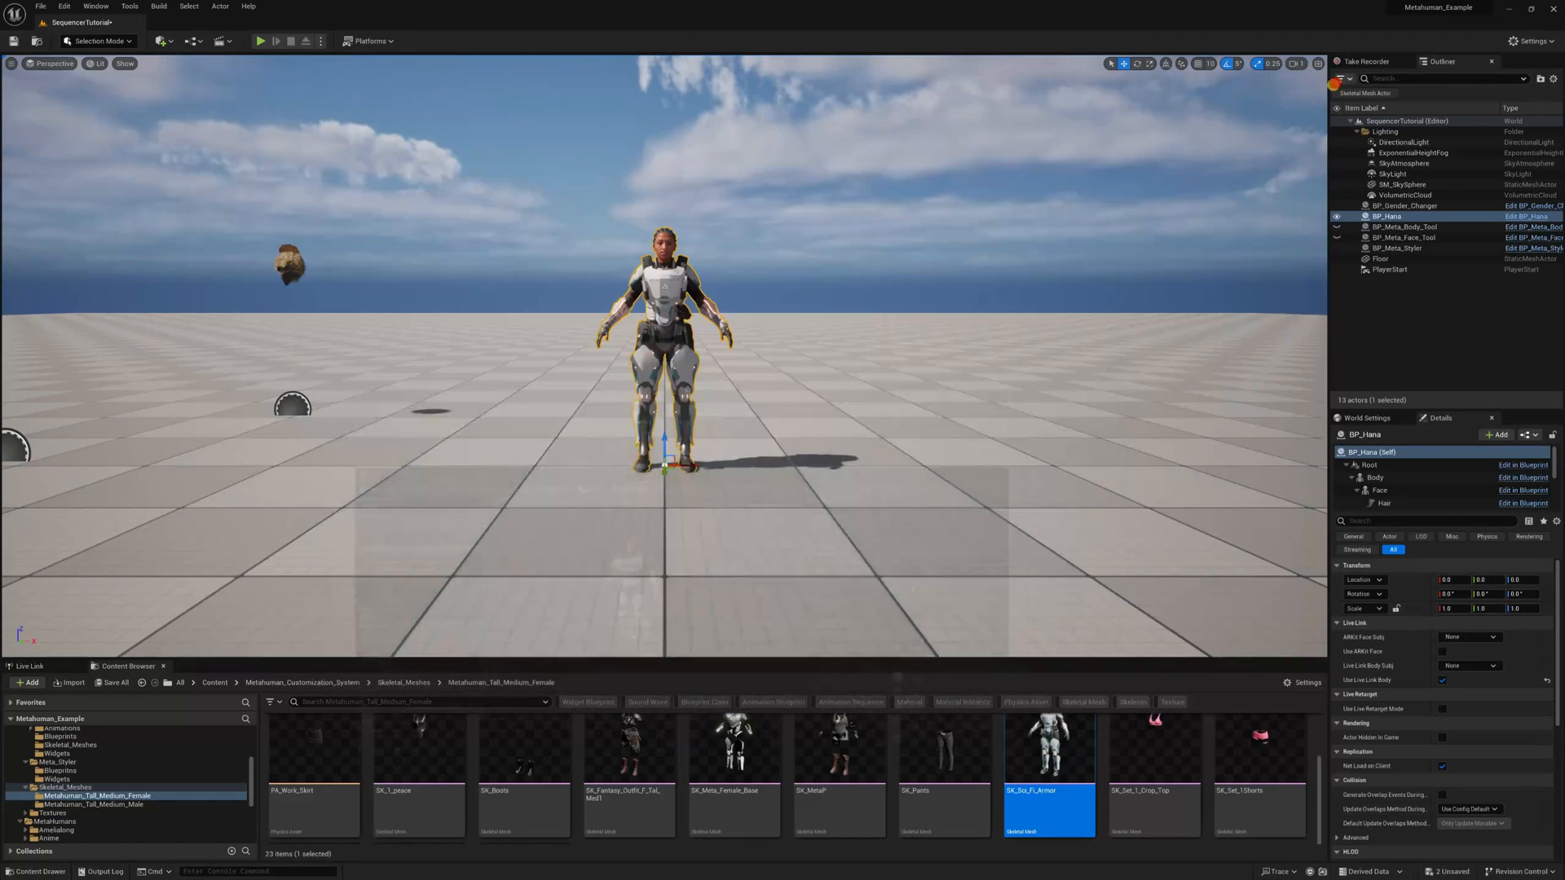
# Return to the level, inspect BP_Hana in the armor from several angles, and save the changes
pyautogui.click(1337, 84)
pyautogui.moveTo(790, 405); pyautogui.dragTo(784, 319)
pyautogui.press('g')
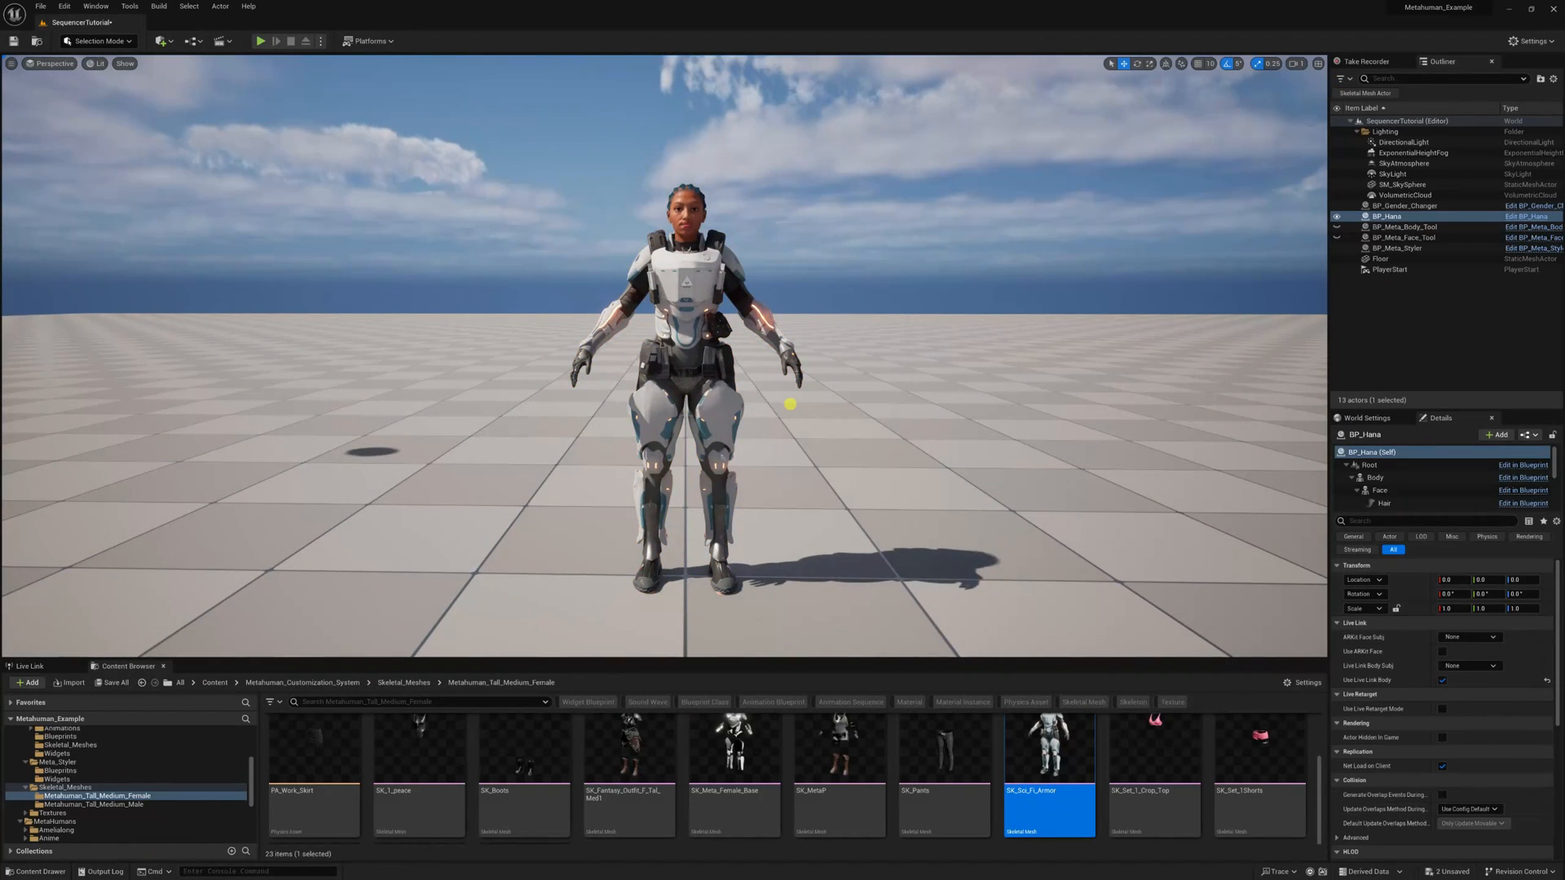
pyautogui.click(687, 236)
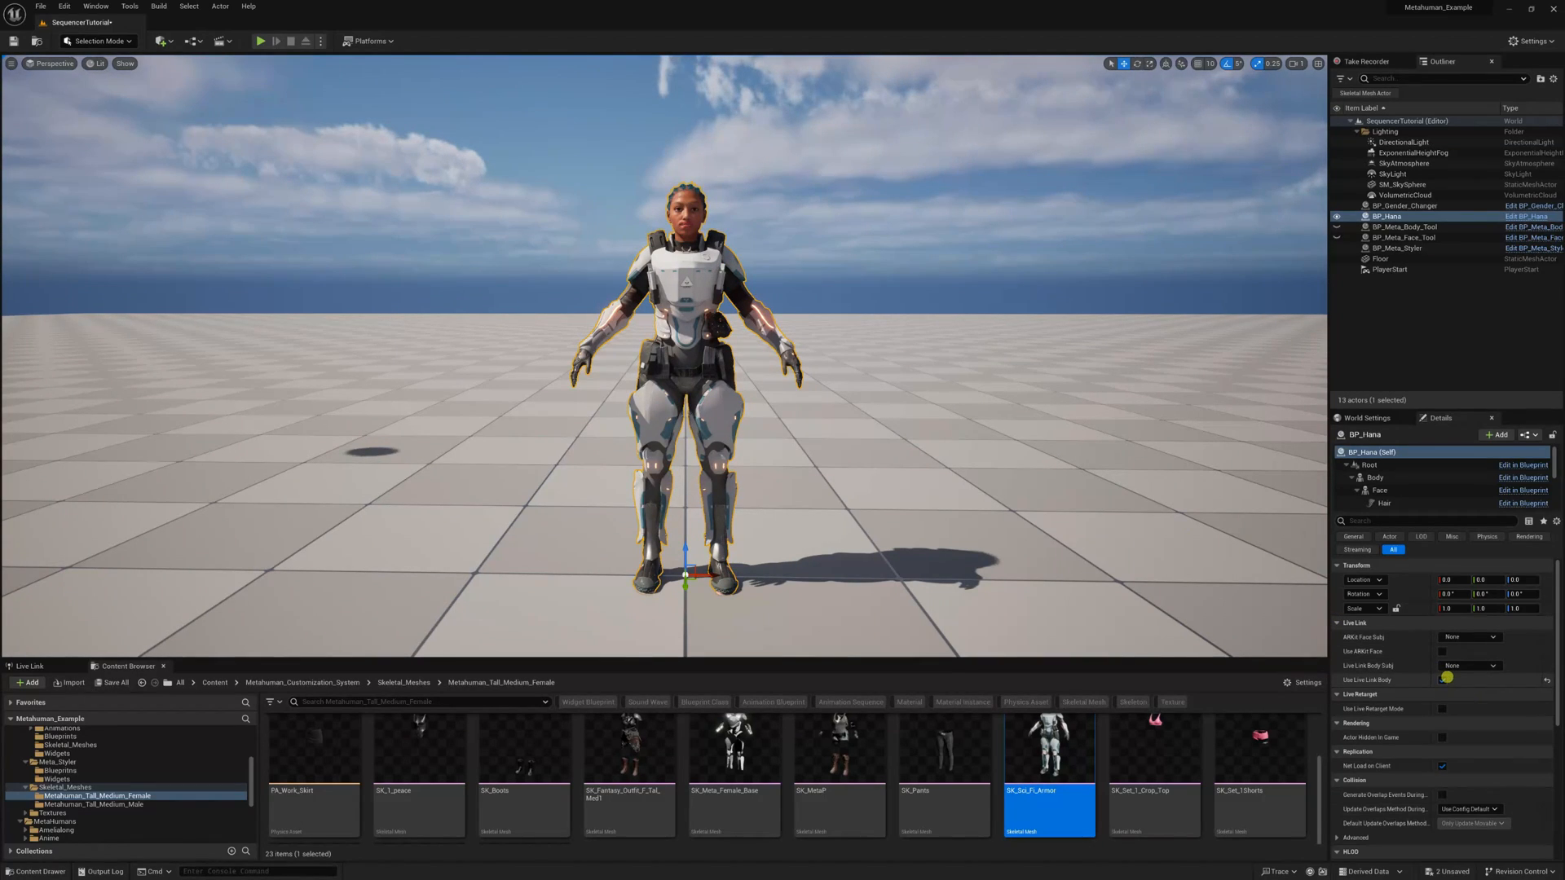
pyautogui.click(1446, 680)
pyautogui.moveTo(959, 512); pyautogui.dragTo(882, 506)
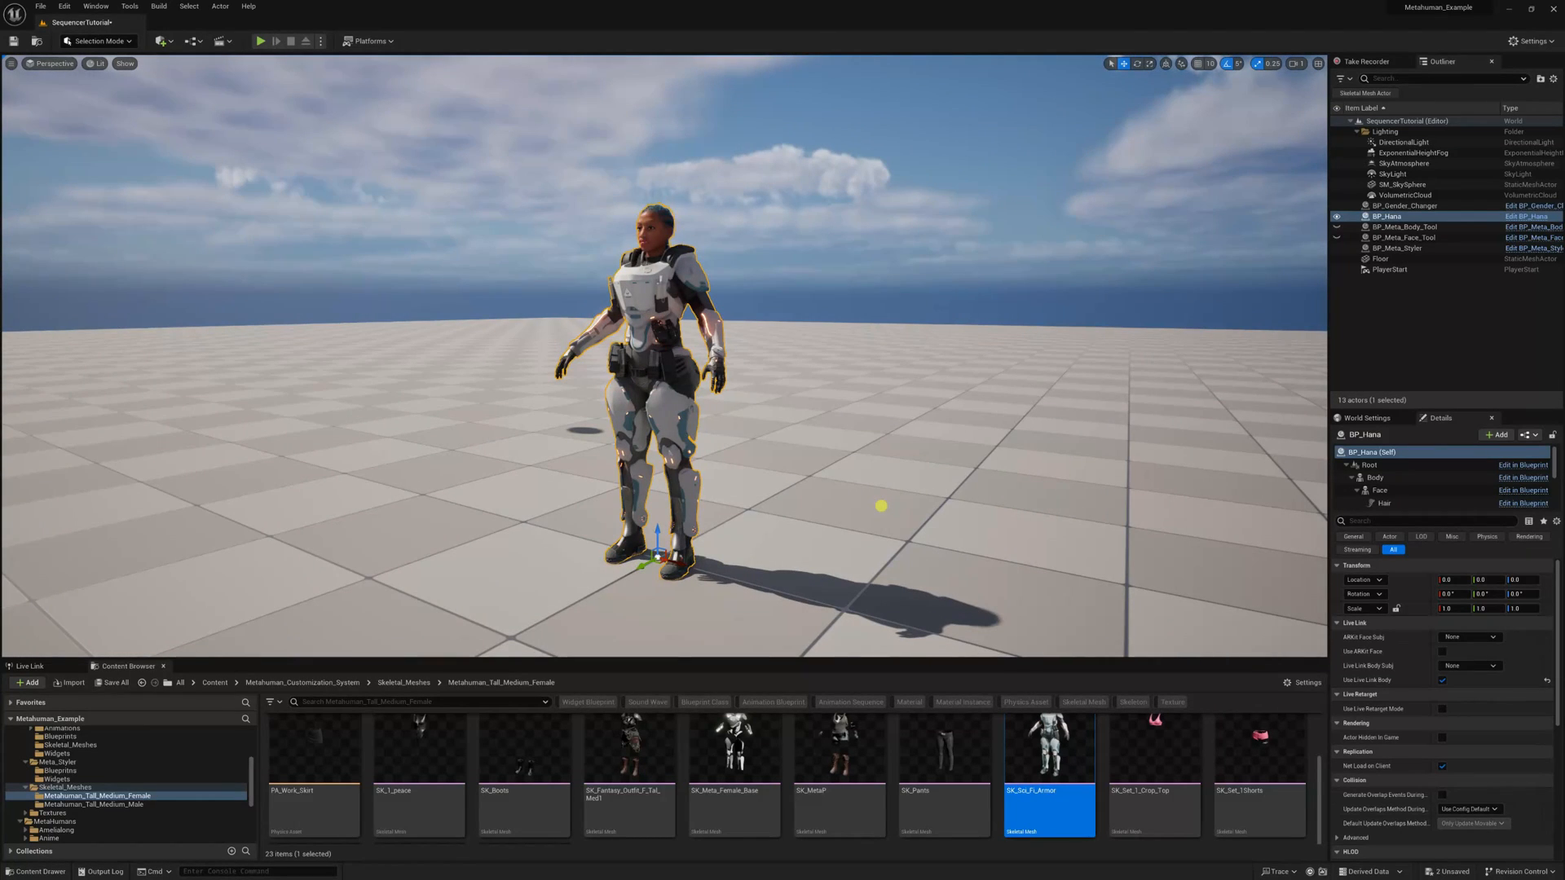
pyautogui.hotkey('ctrl', 's')
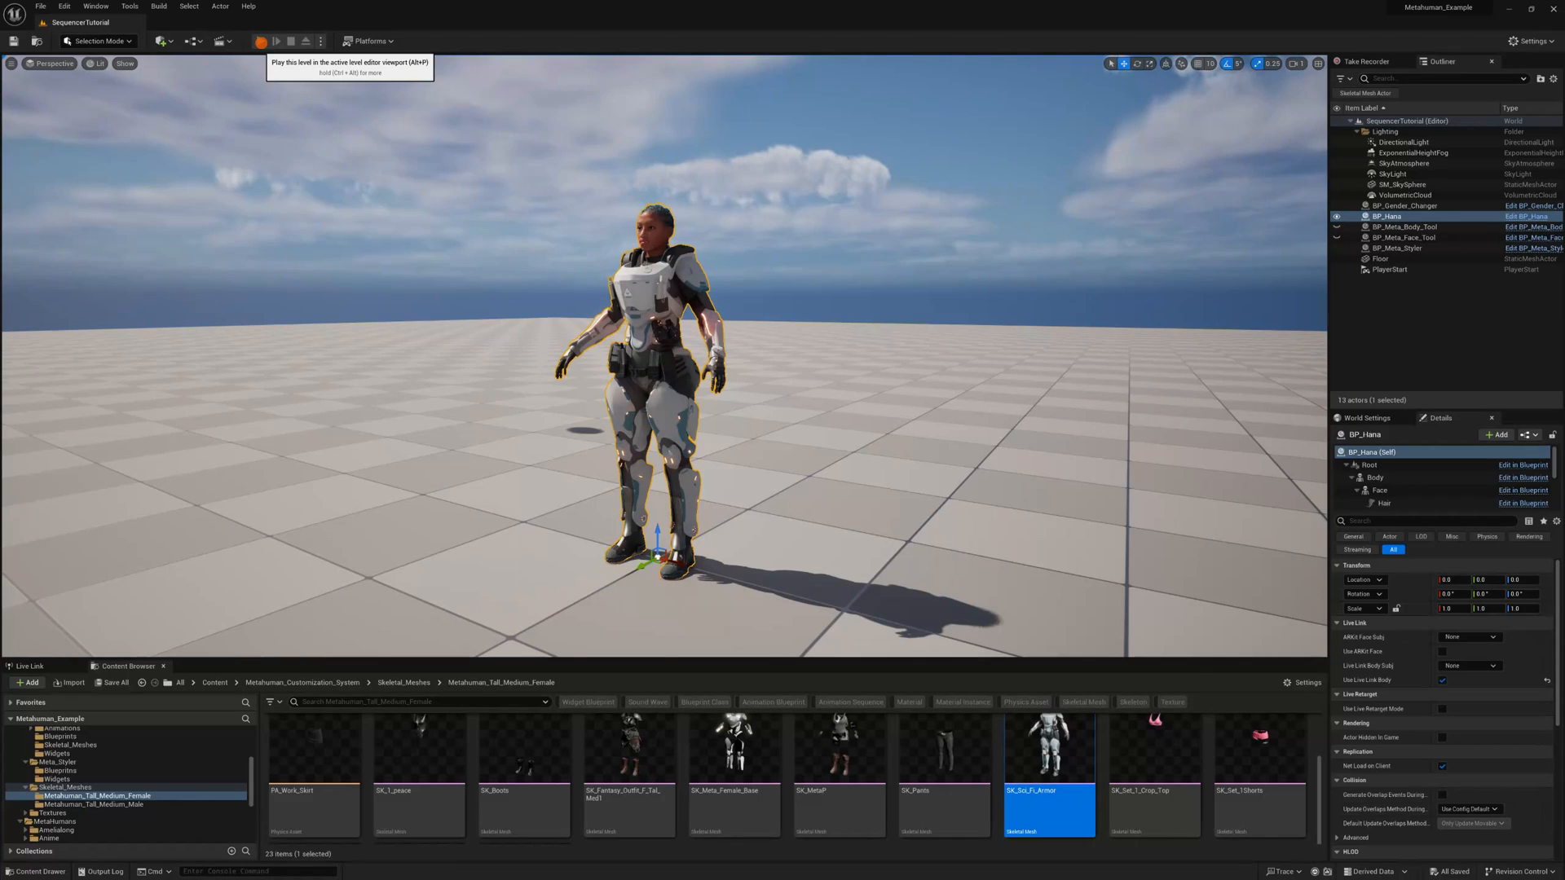
# Play-test the saved level to compare BP_Hana's runtime look with the editor, and stop the session
pyautogui.click(261, 42)
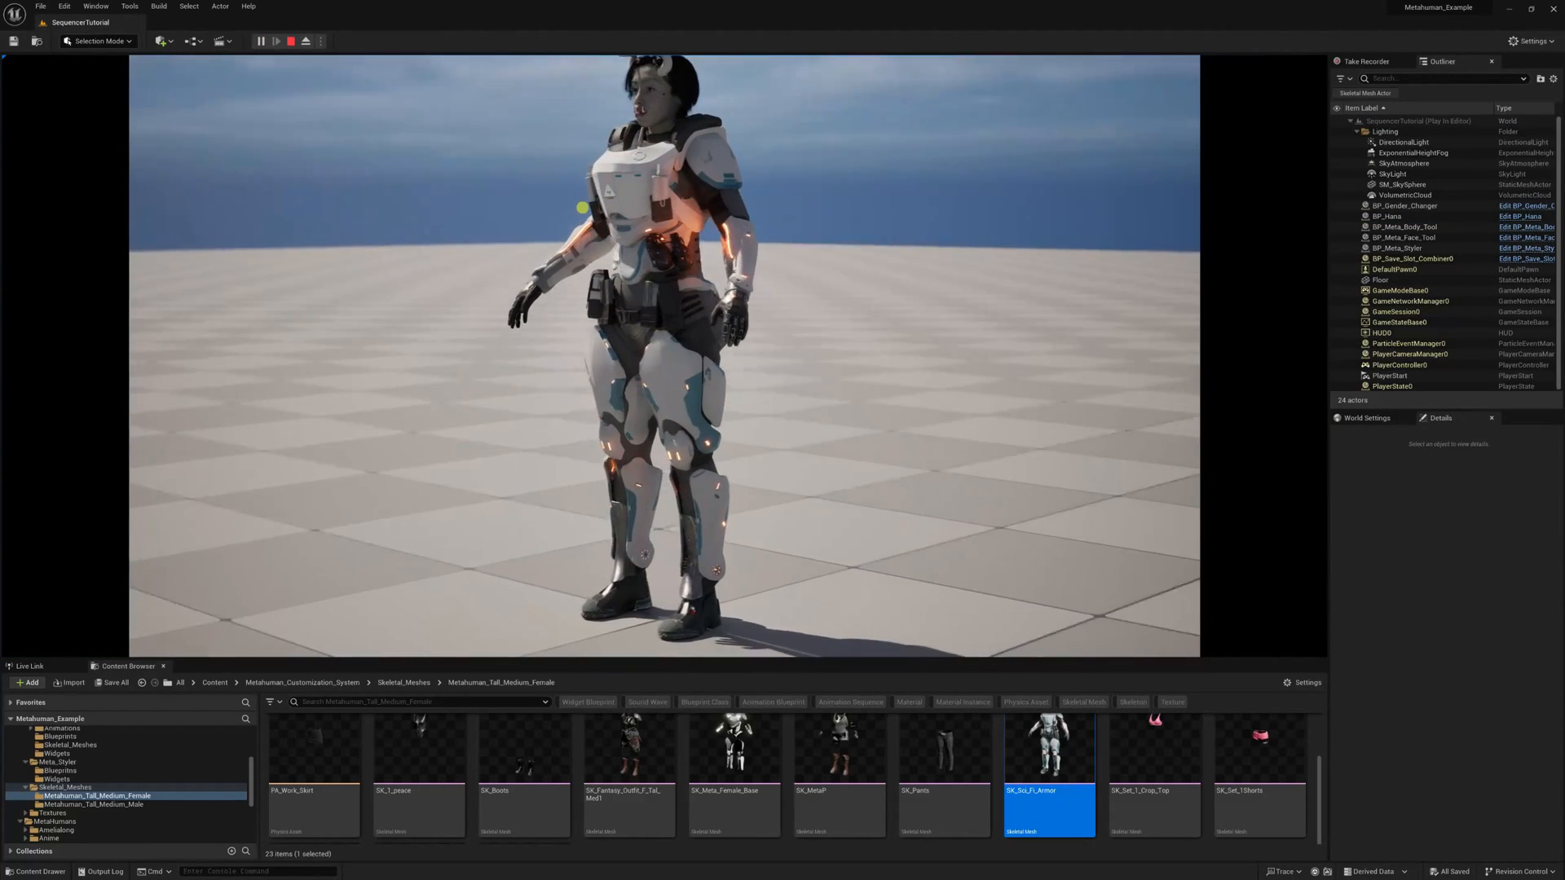
pyautogui.click(291, 41)
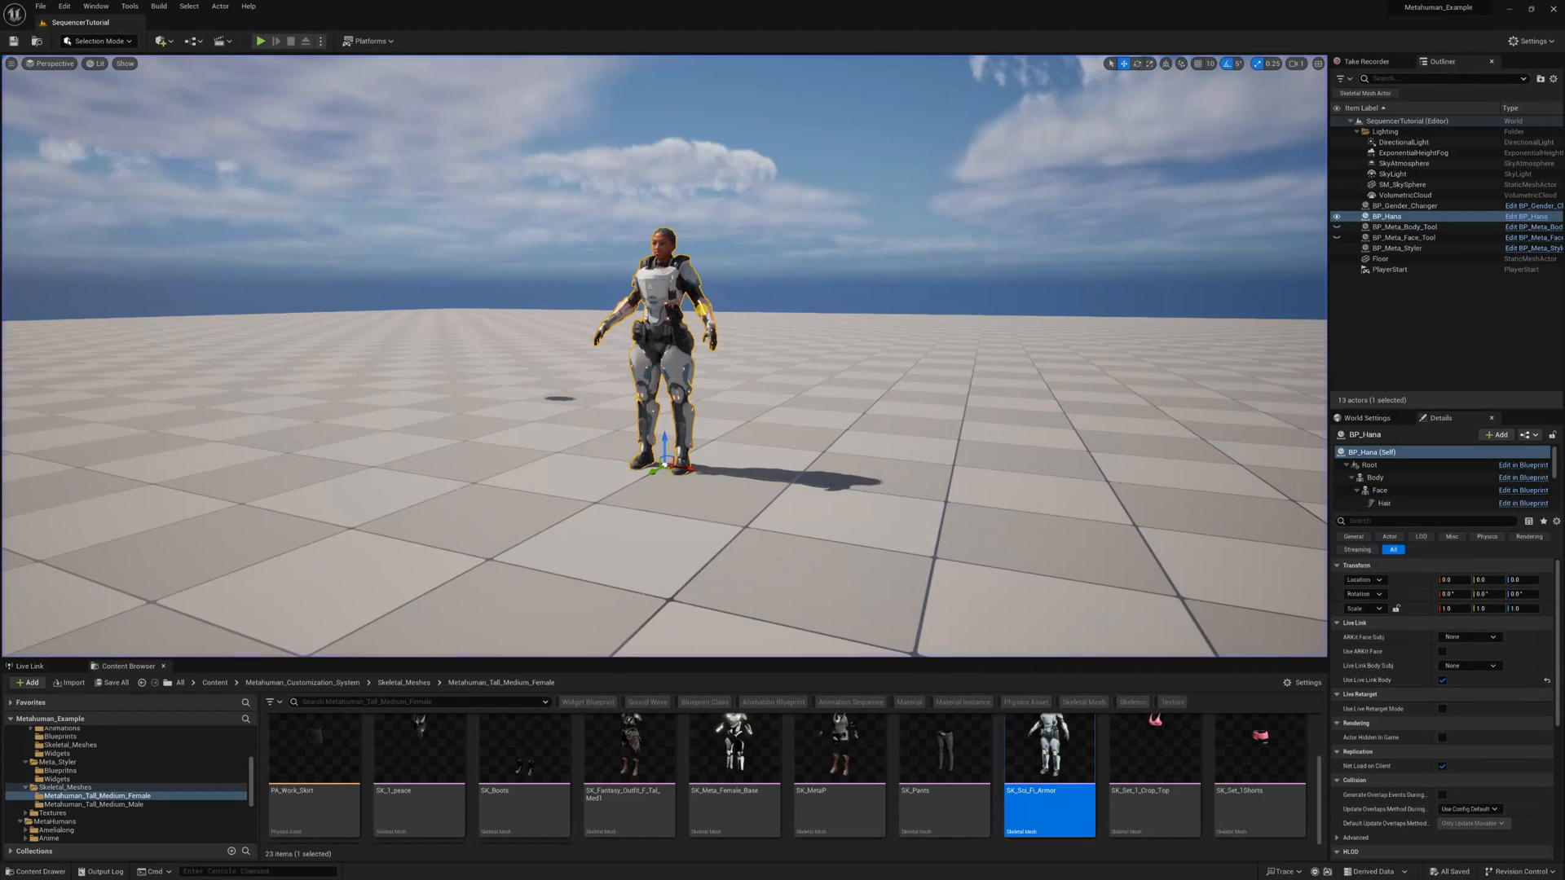
pyautogui.moveTo(796, 395); pyautogui.dragTo(798, 323)
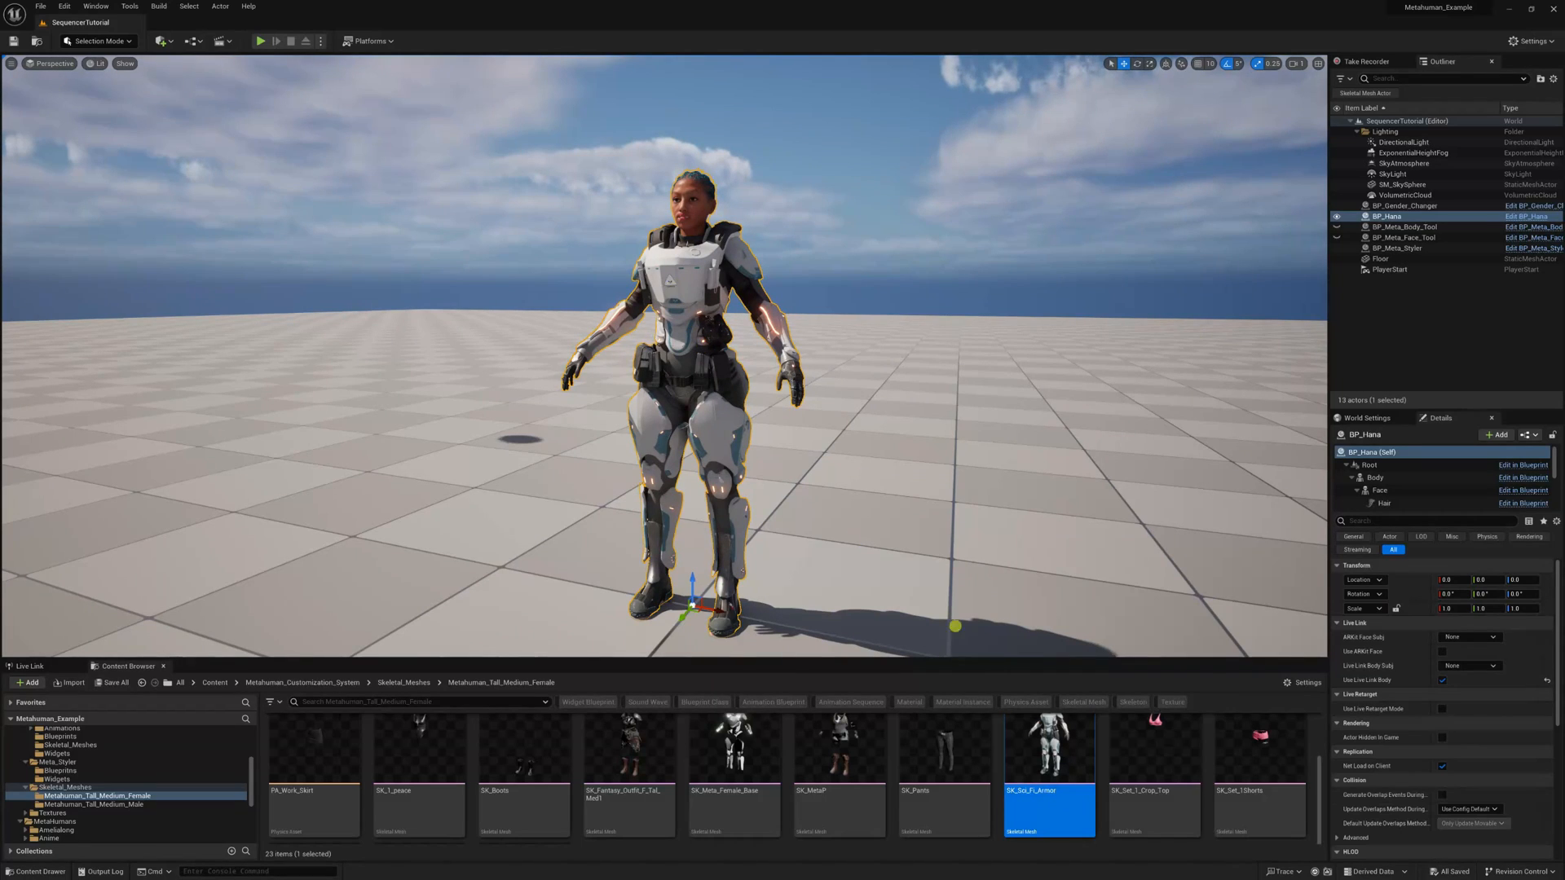
# Review the Torso mesh in the BP_Hana blueprint, return to the level and leave BP_Hana selected
pyautogui.rightClick(669, 279)
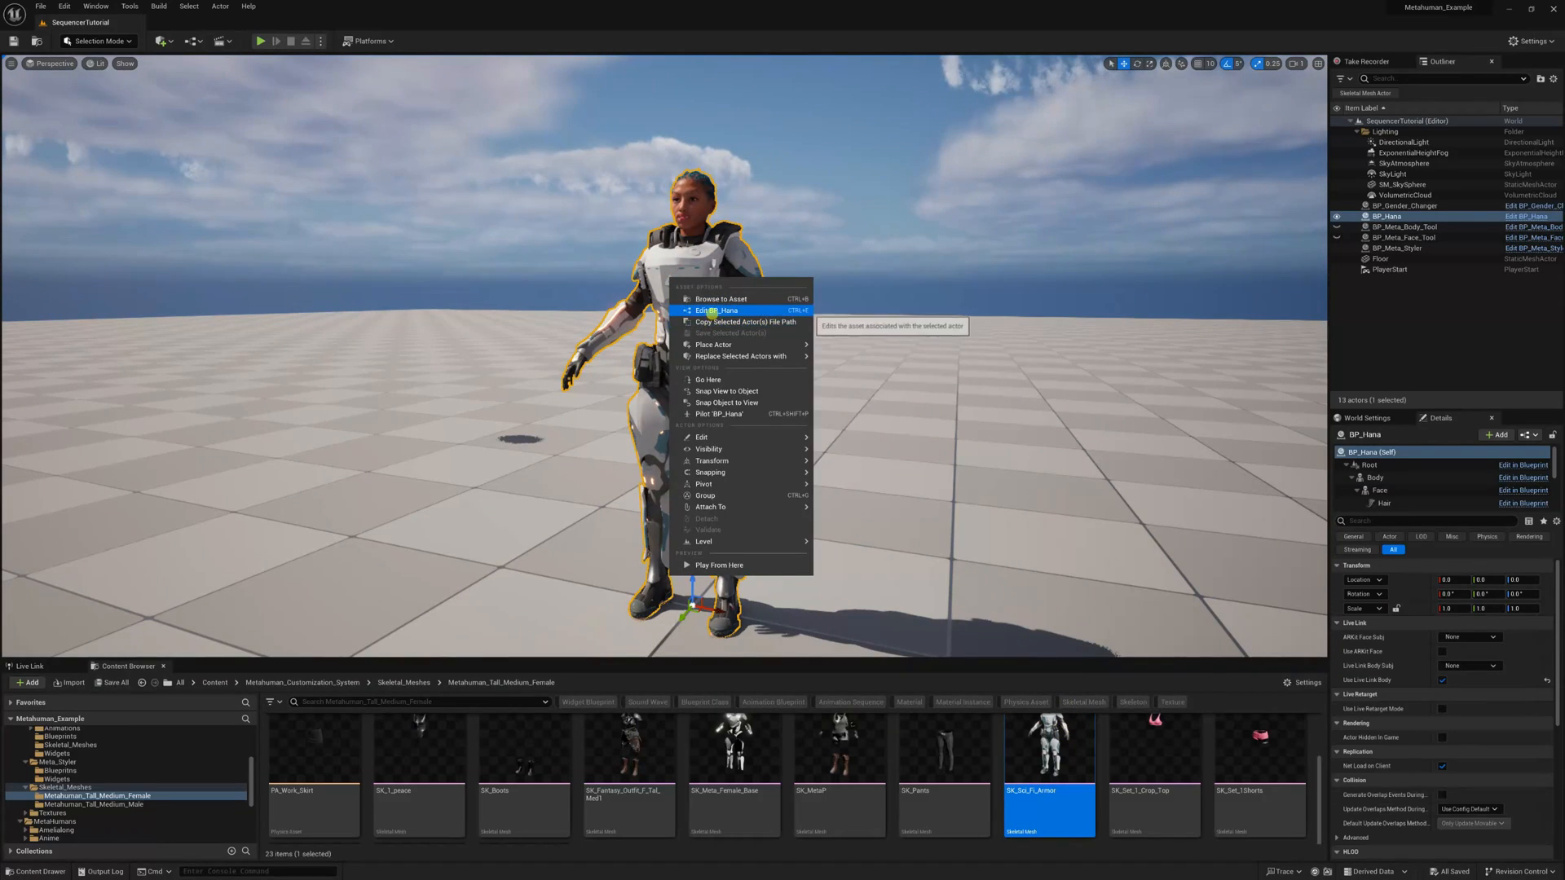
pyautogui.click(783, 310)
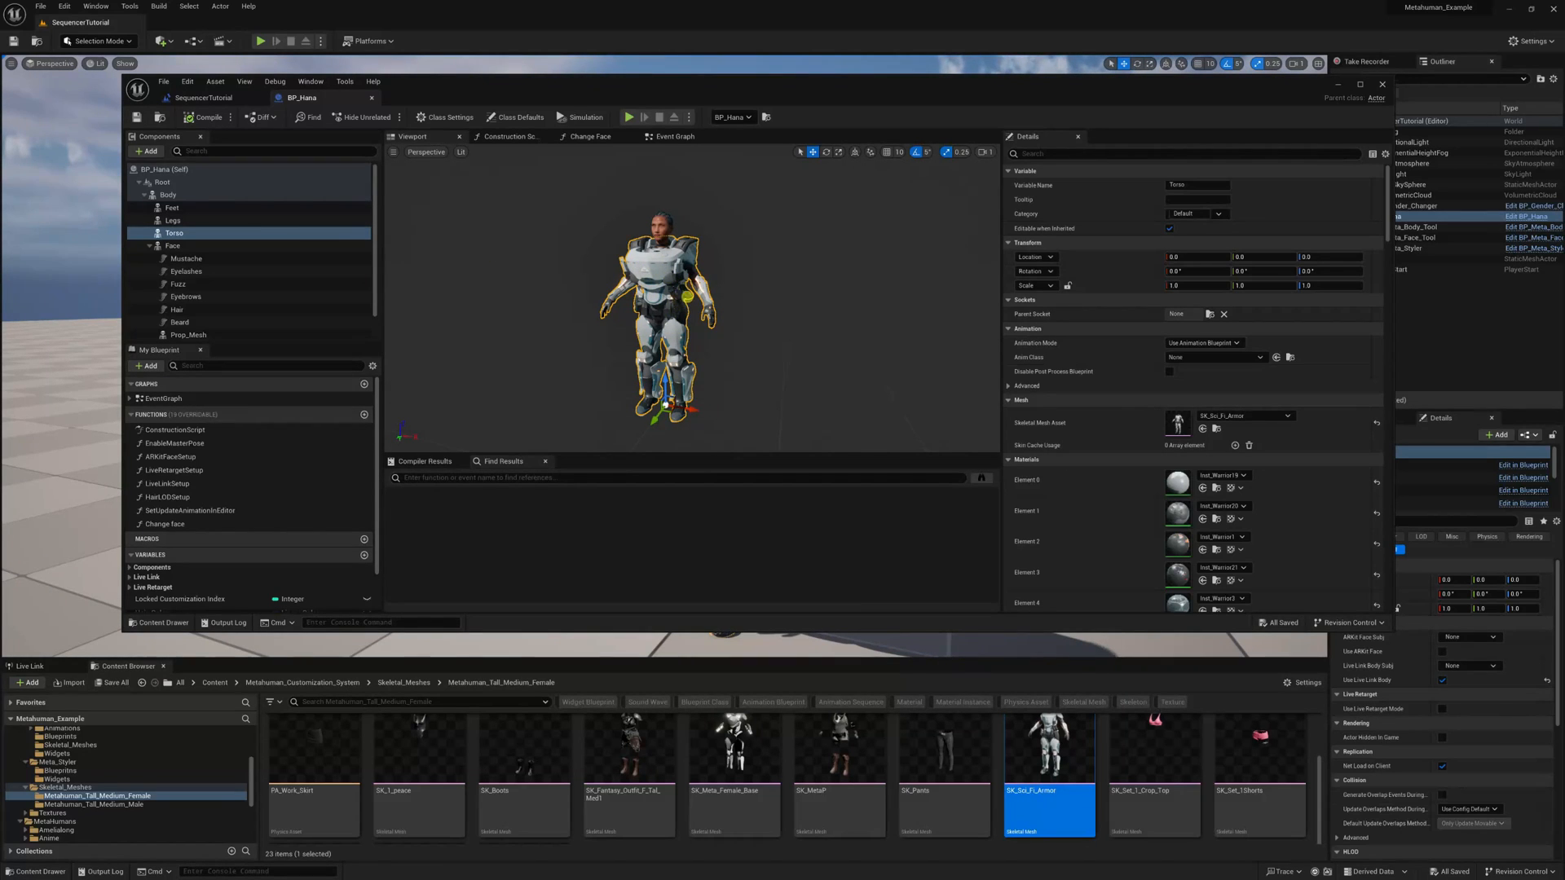
pyautogui.click(1338, 84)
pyautogui.moveTo(883, 304); pyautogui.dragTo(919, 314, button='right')
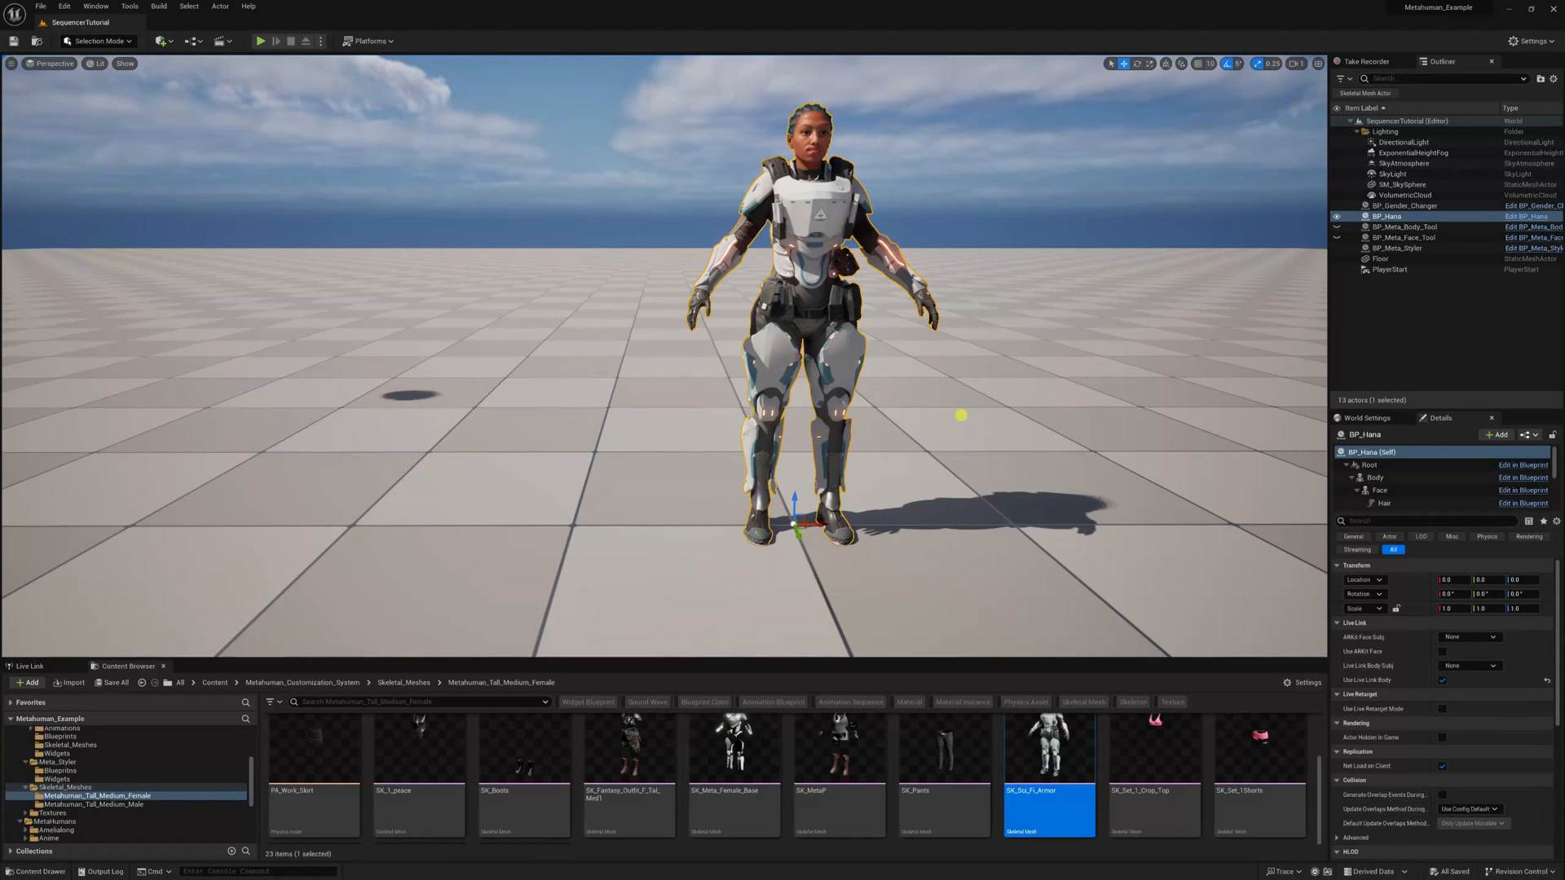
pyautogui.scroll(4, 975, 419)
pyautogui.scroll(-3, 980, 415)
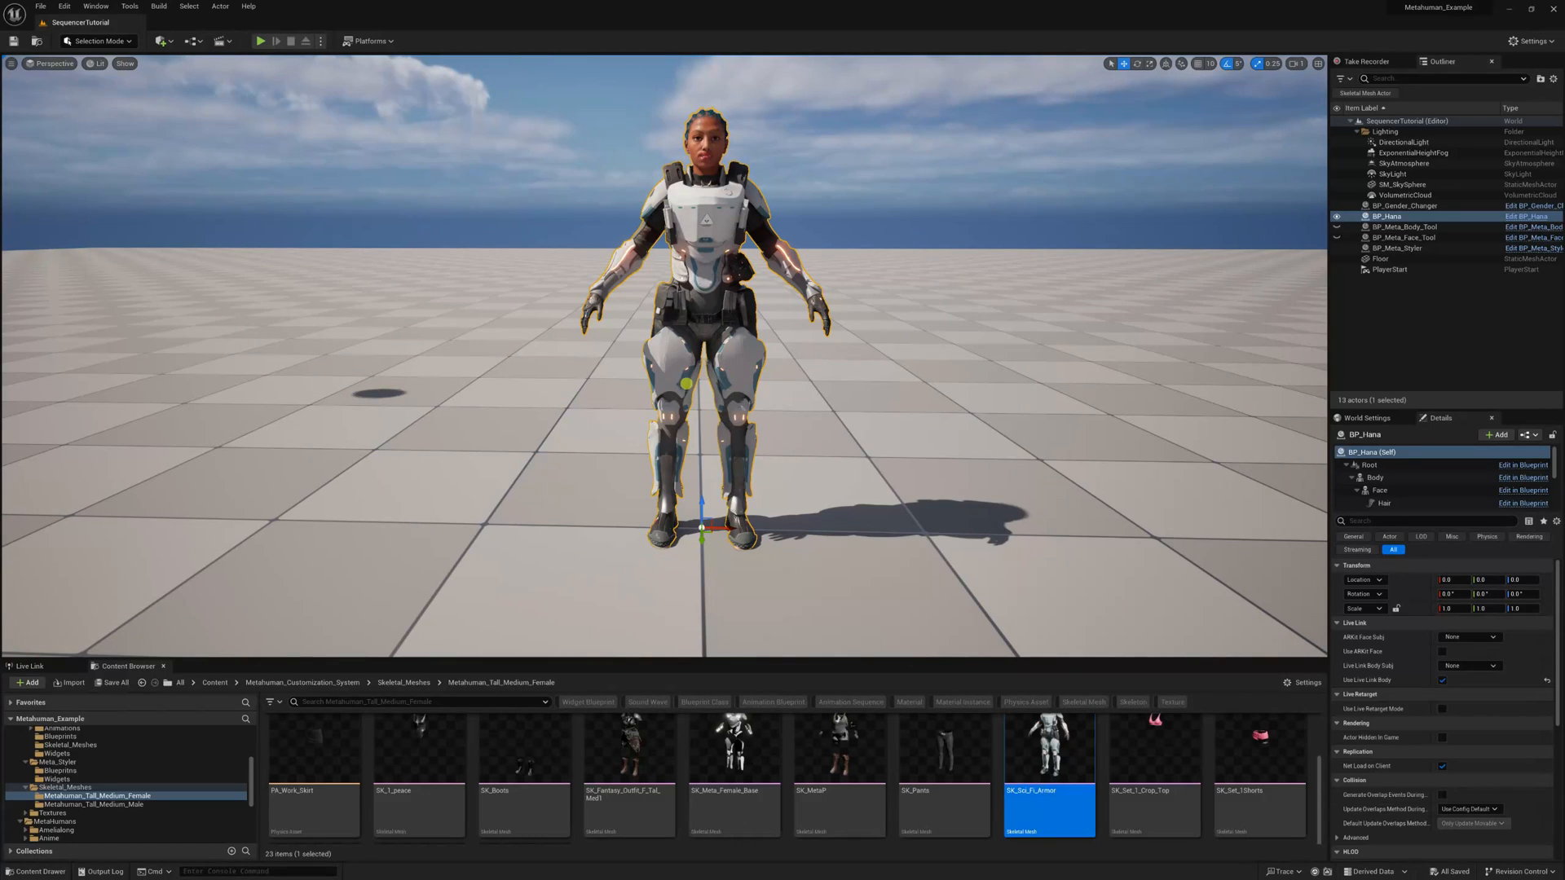
pyautogui.click(840, 506)
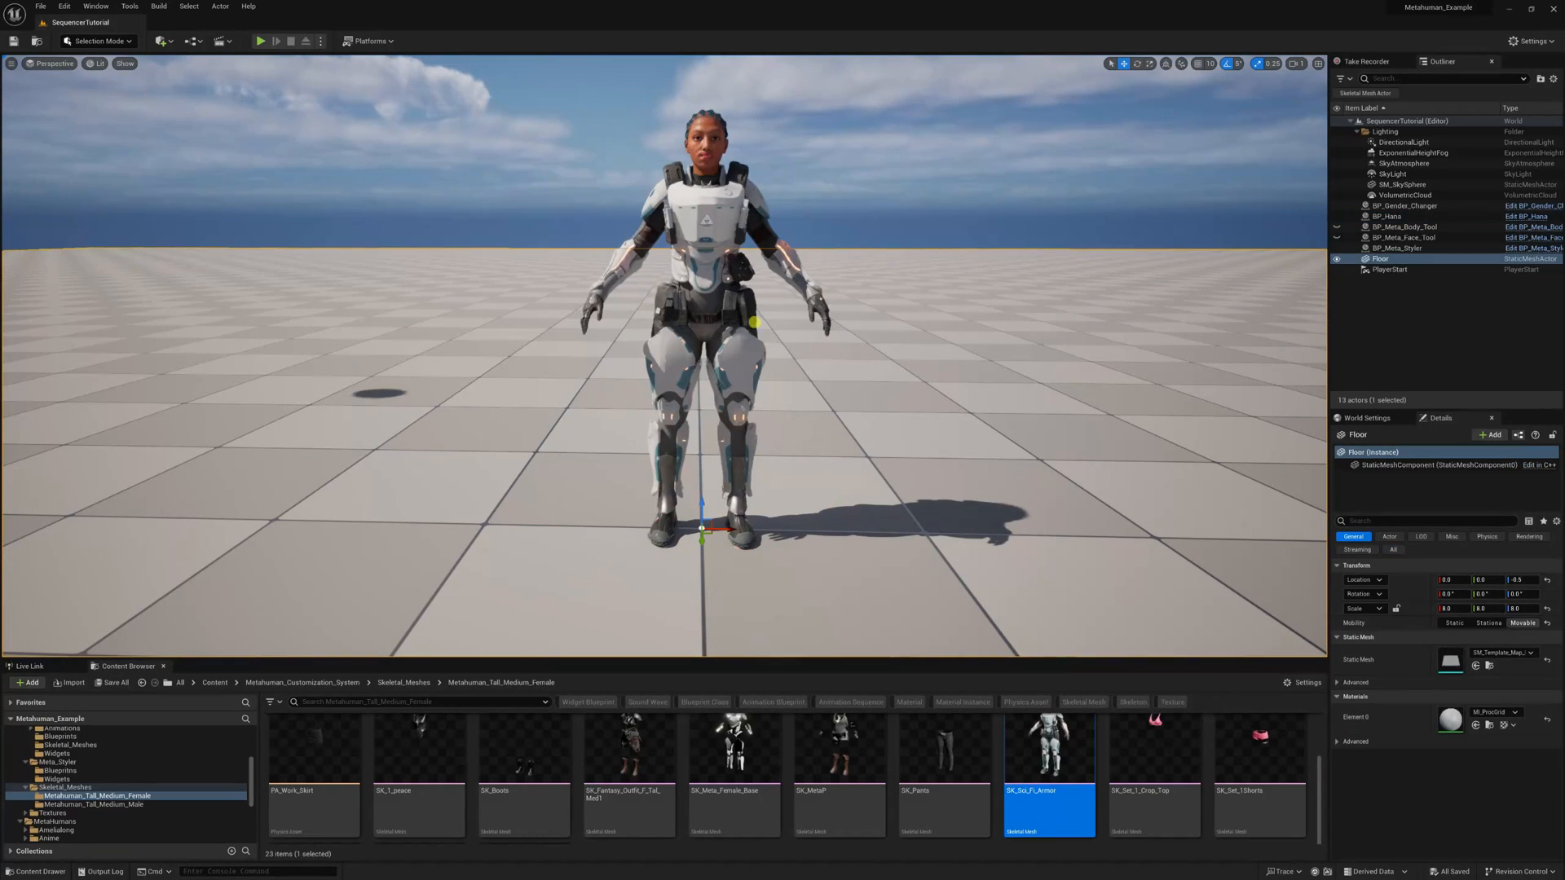
pyautogui.click(707, 218)
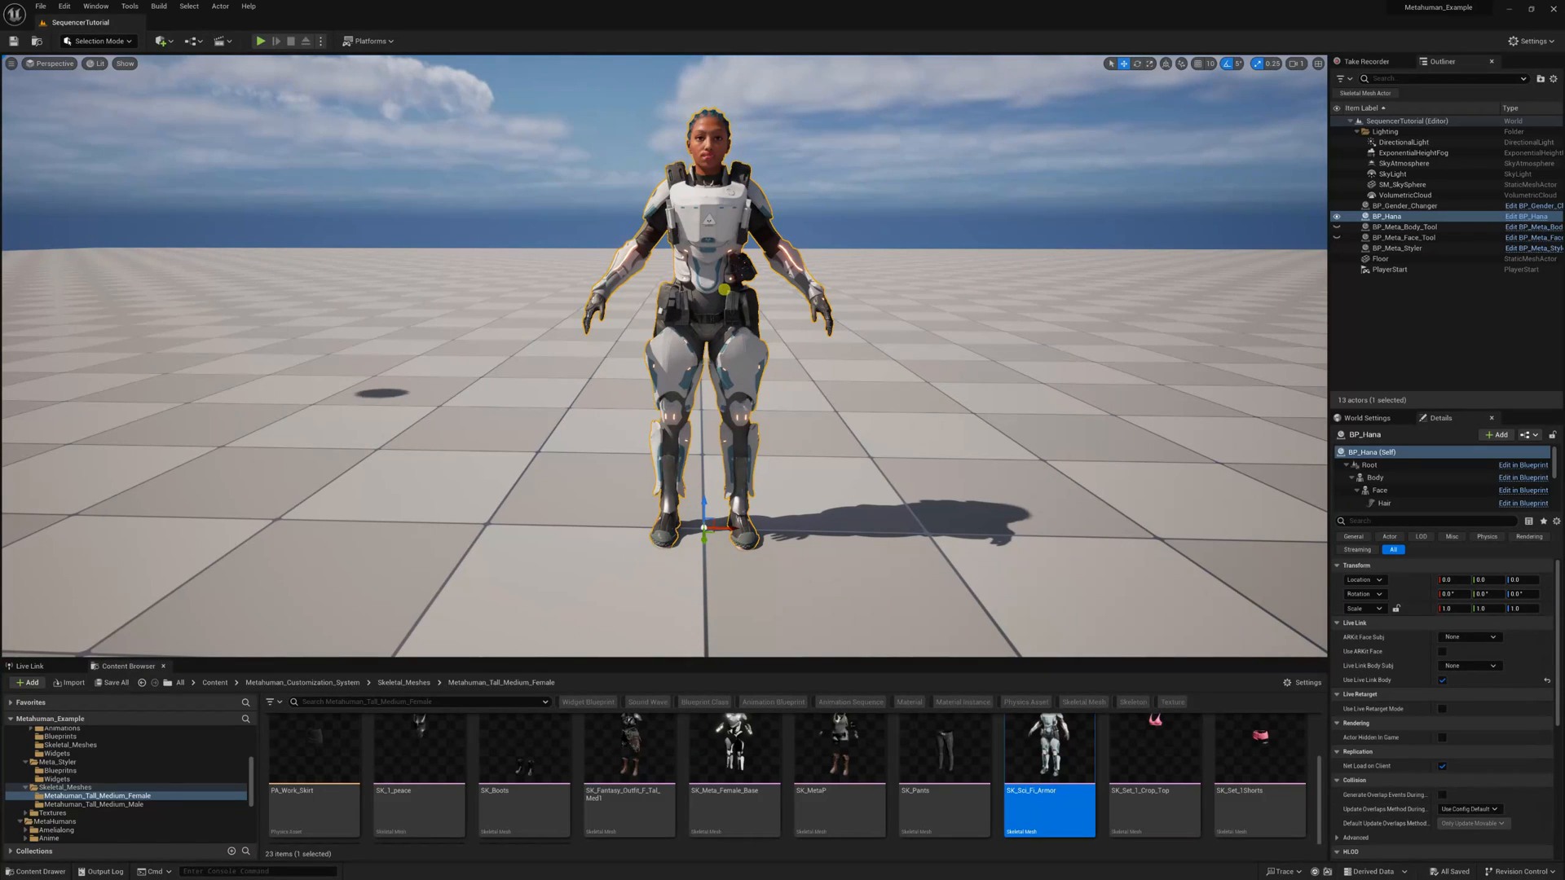
pyautogui.moveTo(852, 429); pyautogui.dragTo(851, 429, button='right')
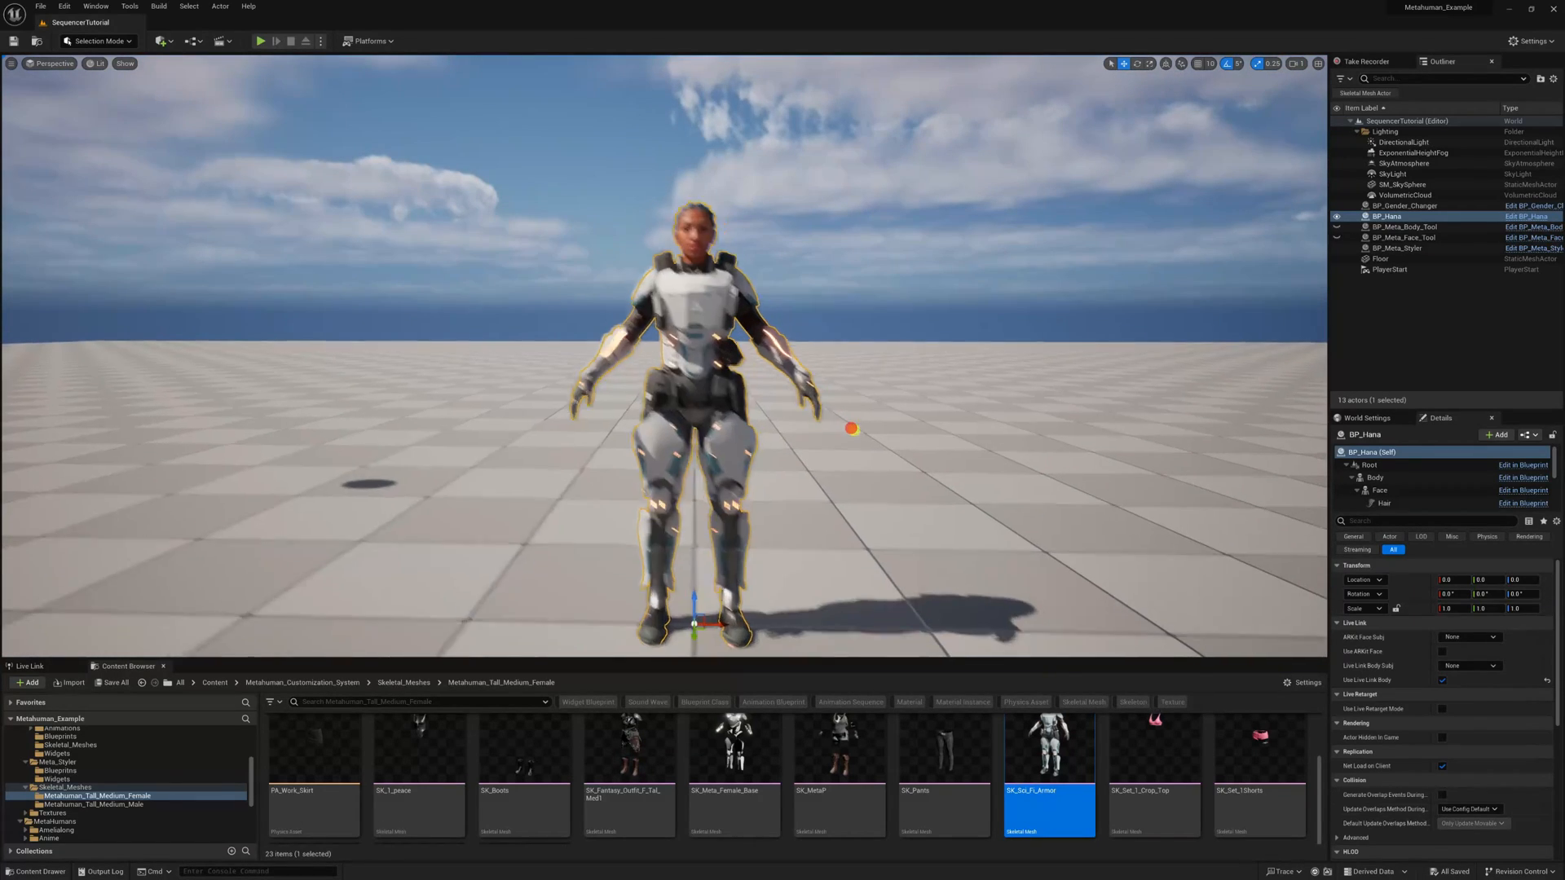
pyautogui.moveTo(851, 429); pyautogui.dragTo(852, 430, button='middle')
# Add a new level sequence to the level and name it TutorialSeq
pyautogui.click(188, 39)
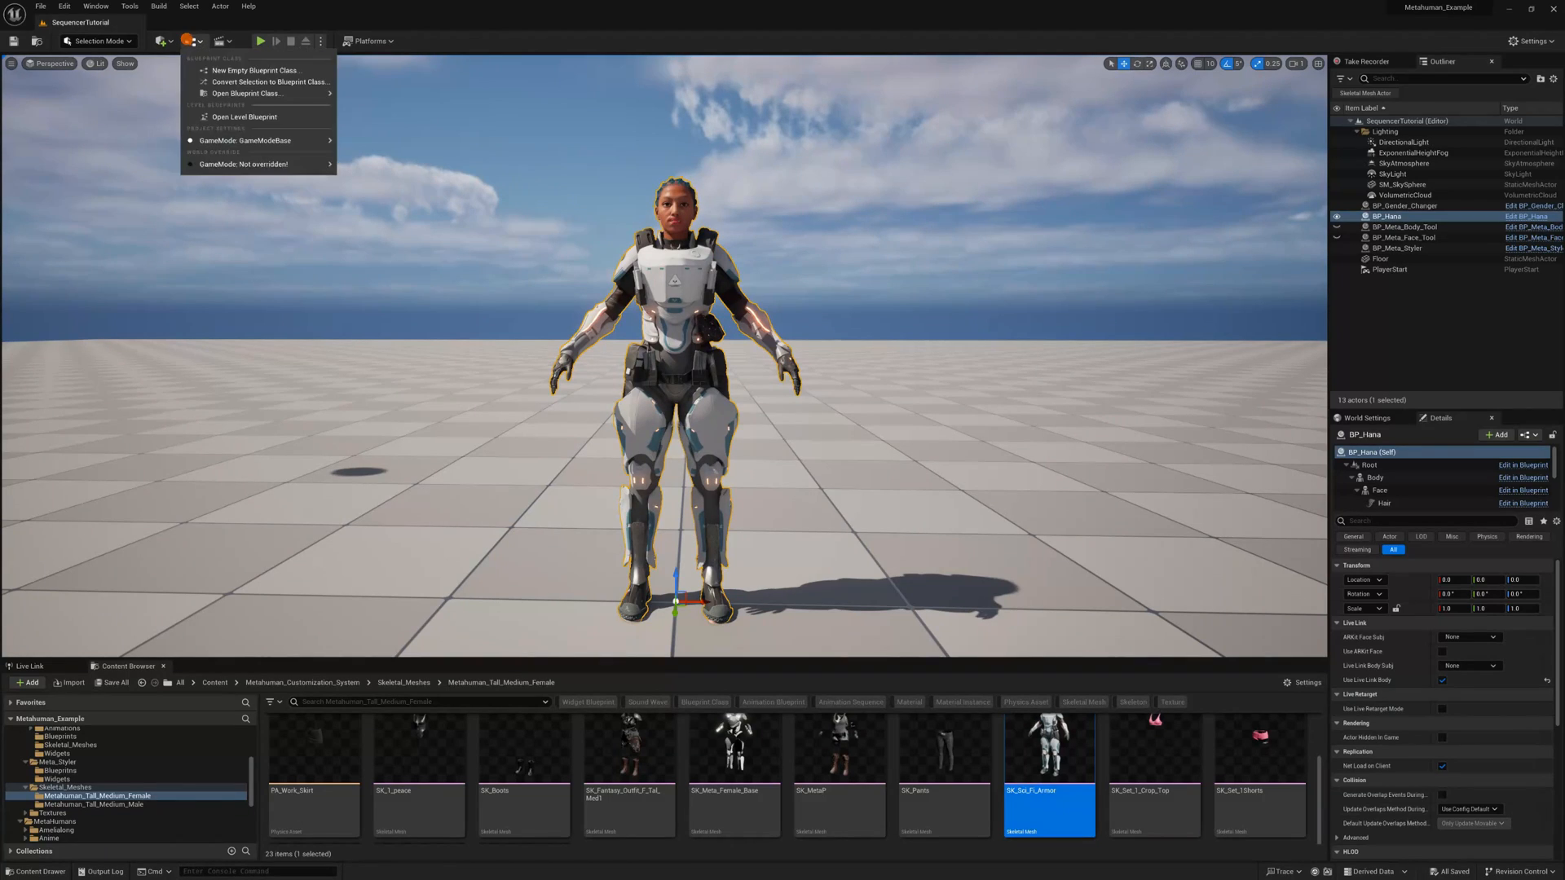
pyautogui.moveTo(254, 95)
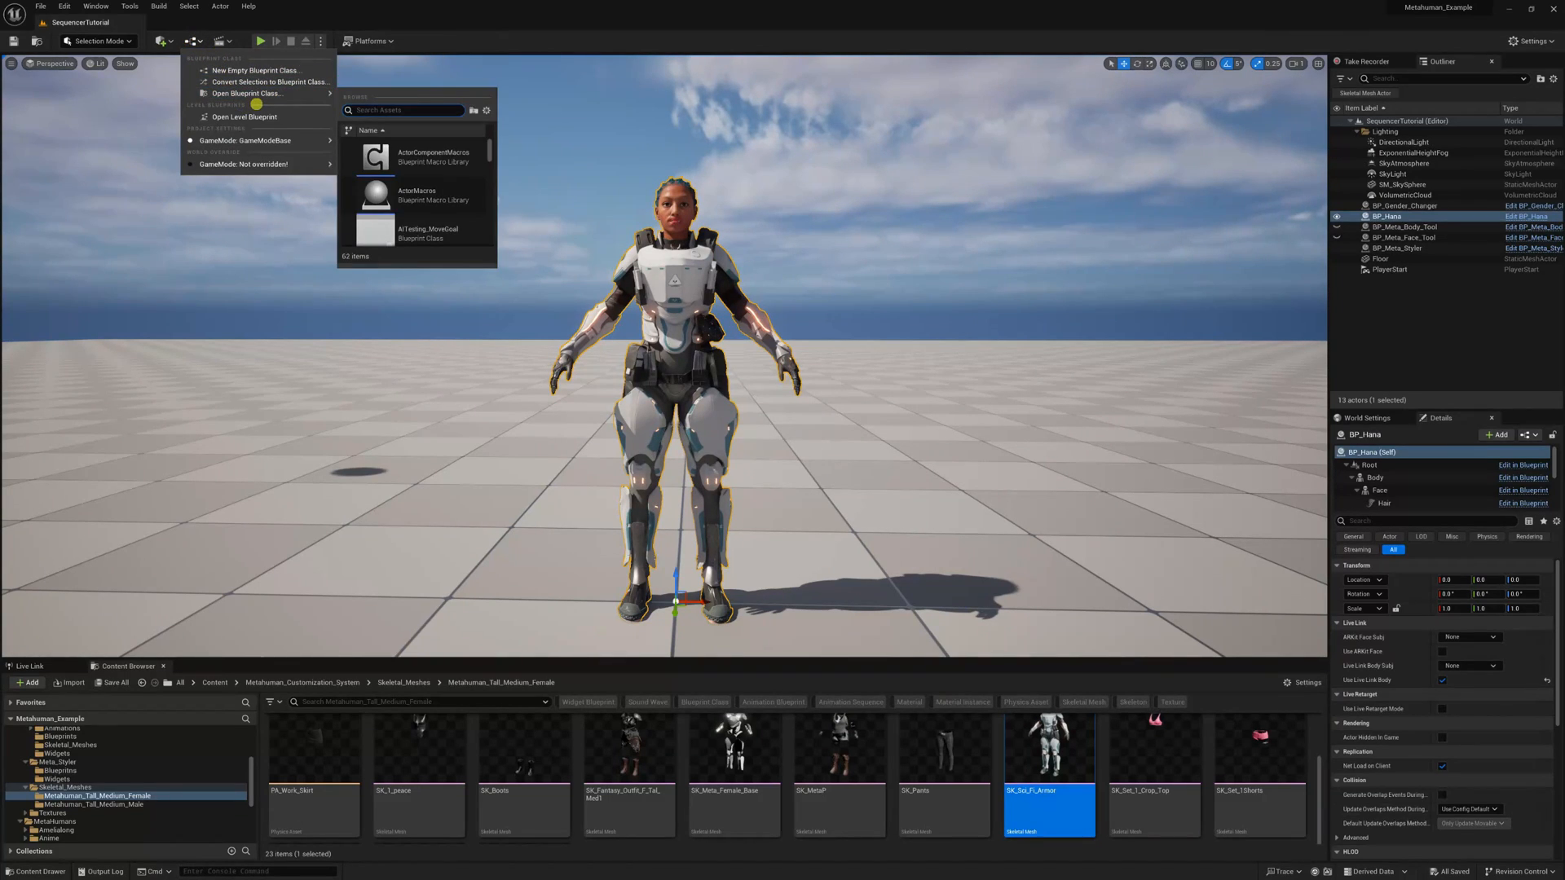
pyautogui.click(220, 40)
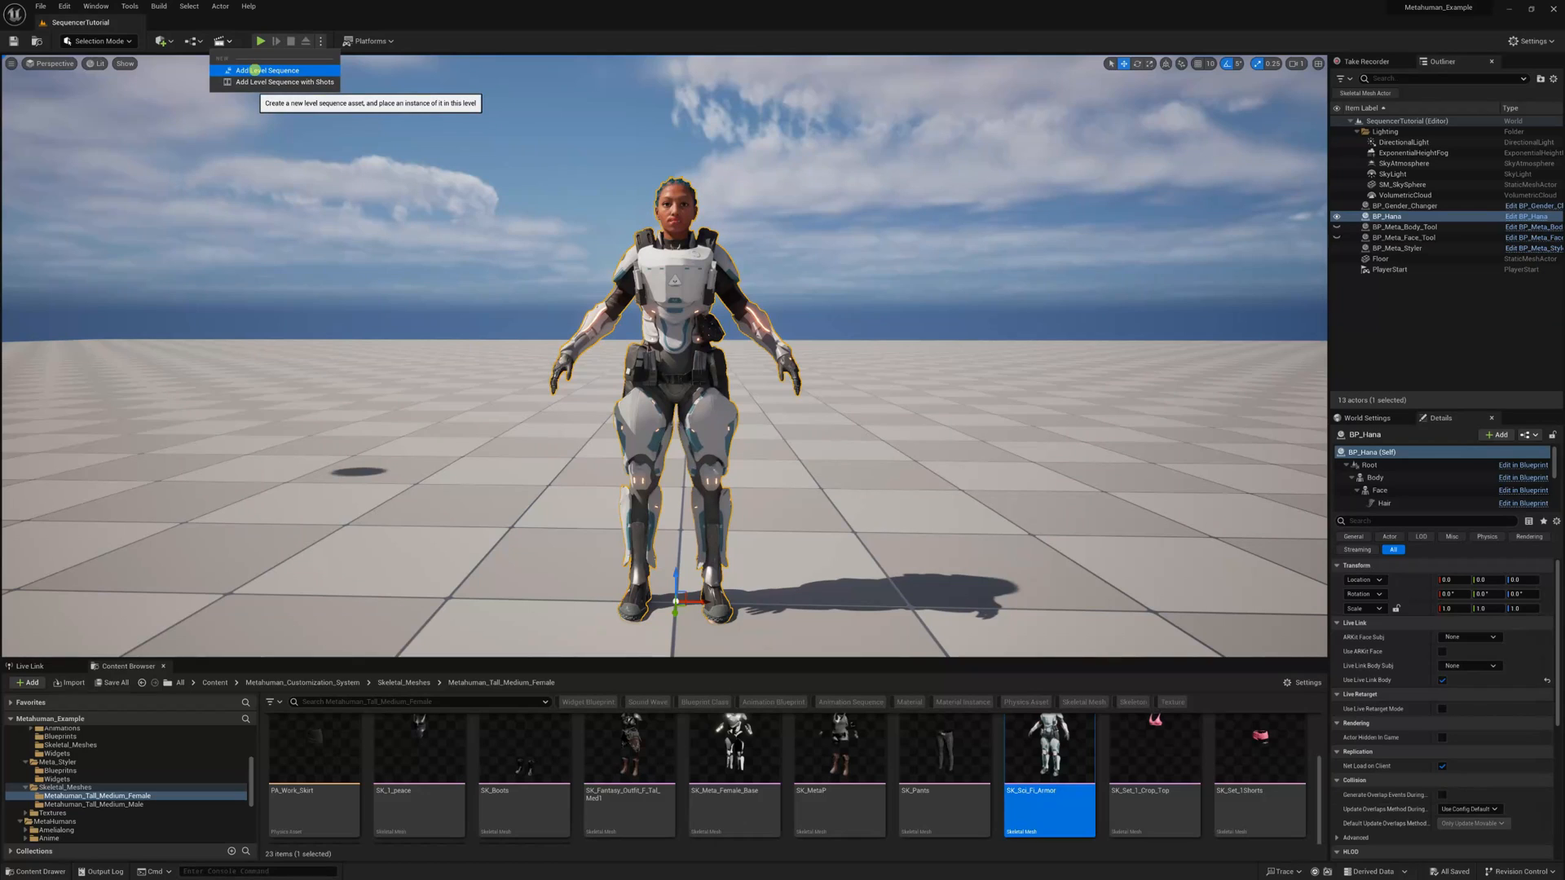
pyautogui.click(254, 70)
pyautogui.write('T')
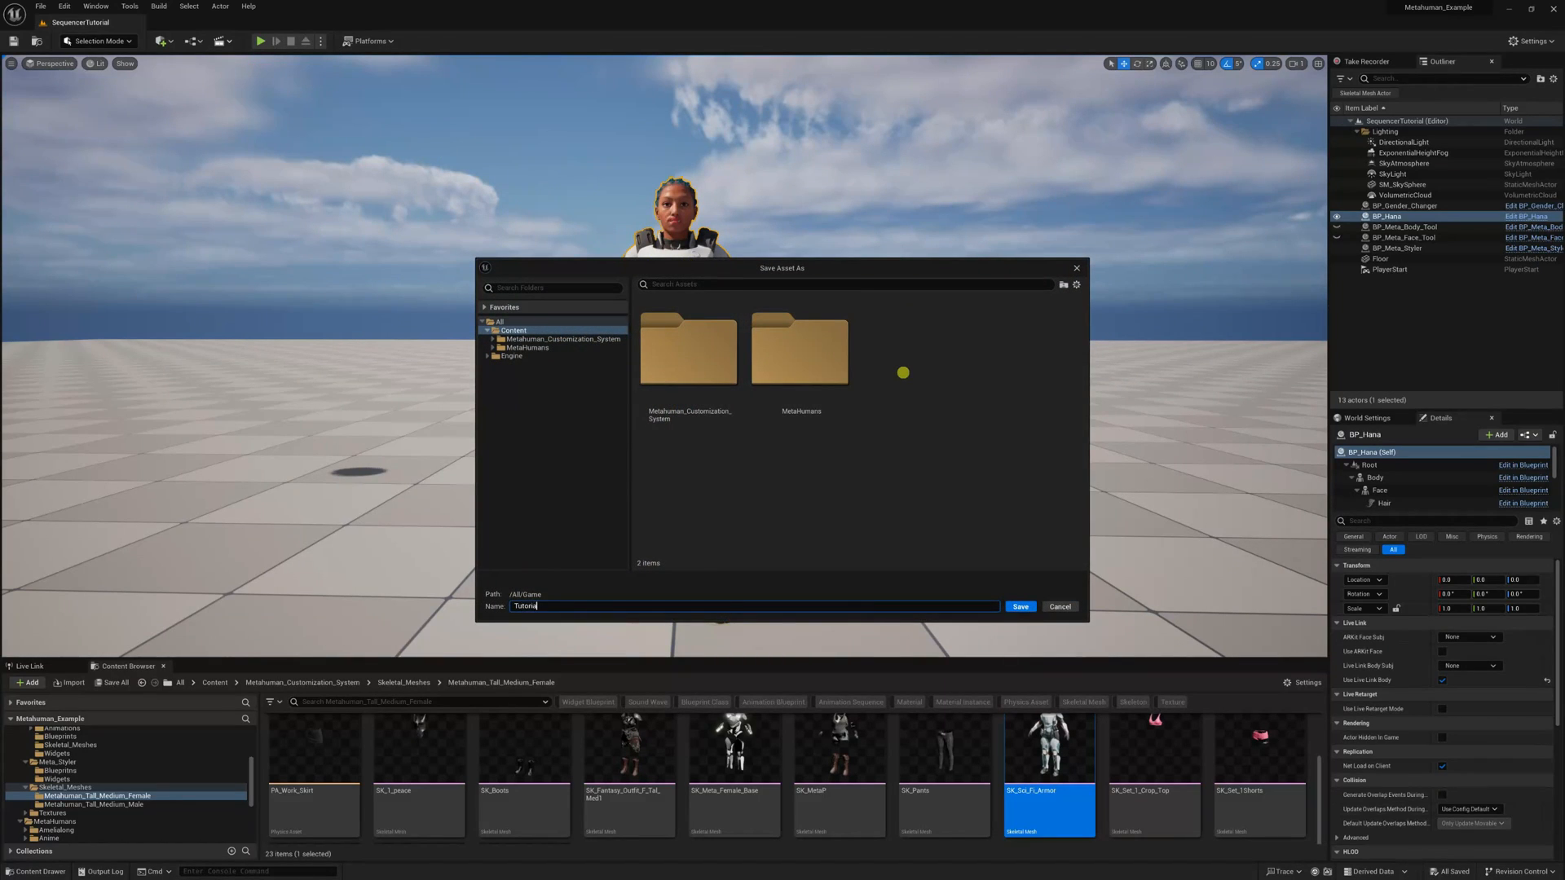
pyautogui.write('utorial')
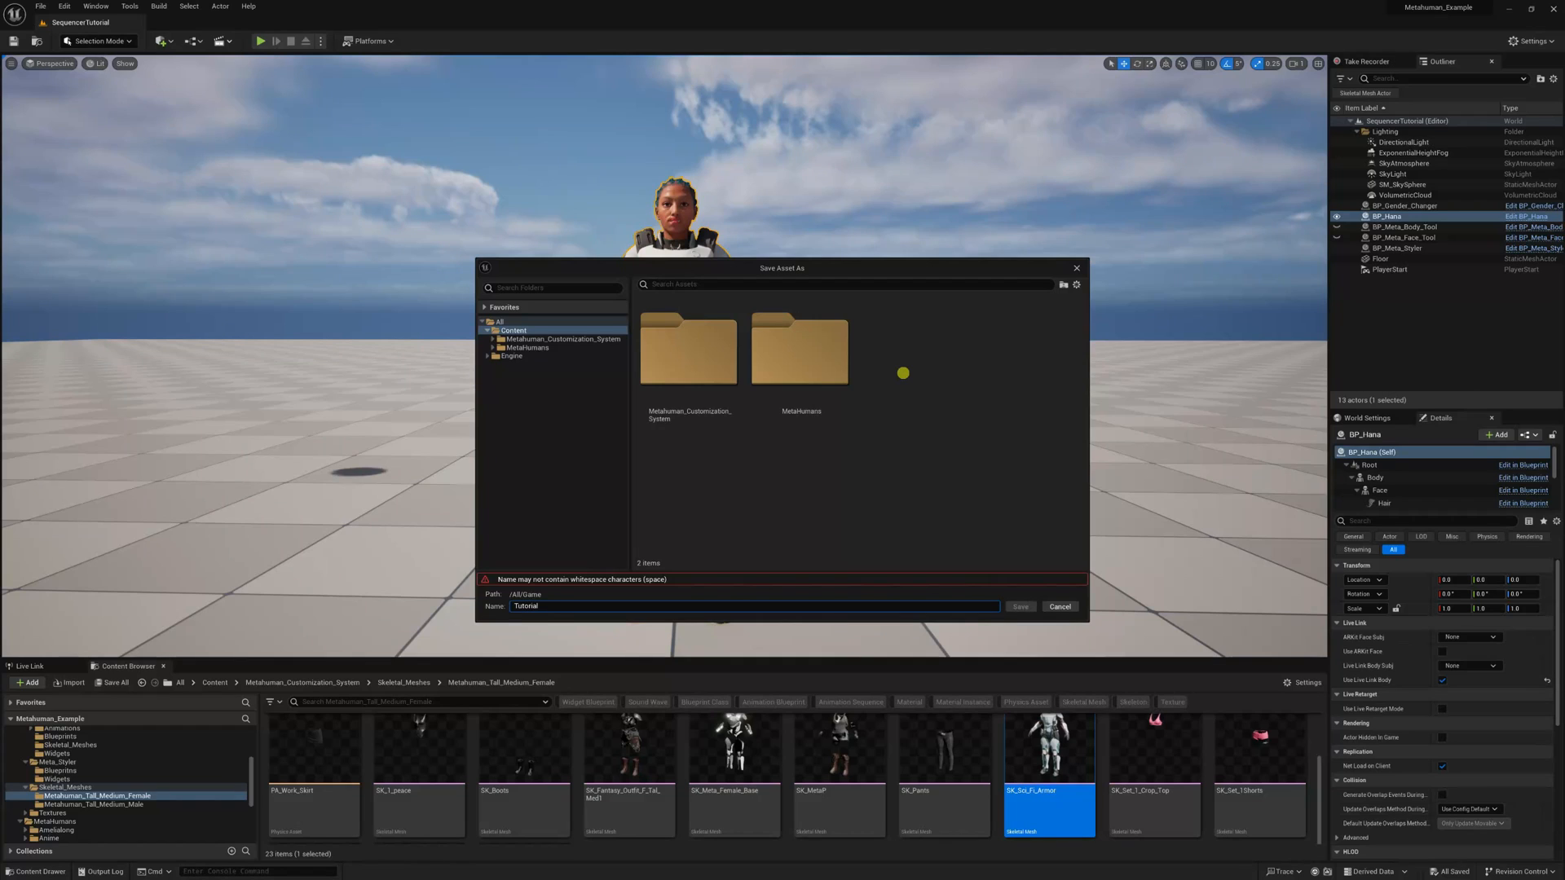
pyautogui.press('BackSpace')
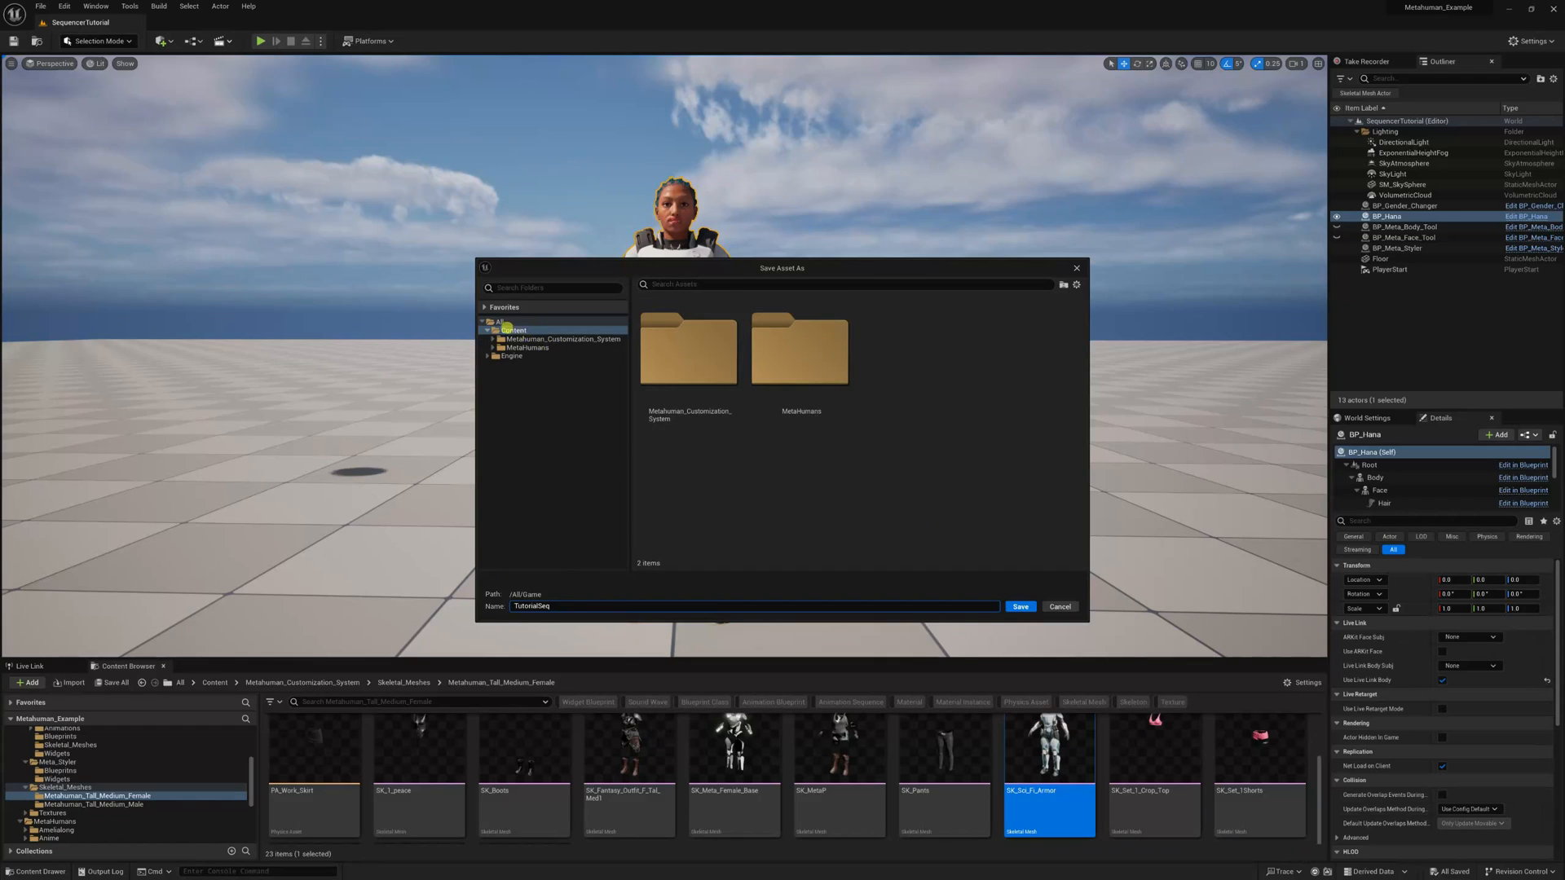
# Create a Sequencers folder under Content and save the level sequence in it
pyautogui.rightClick(507, 330)
pyautogui.click(554, 348)
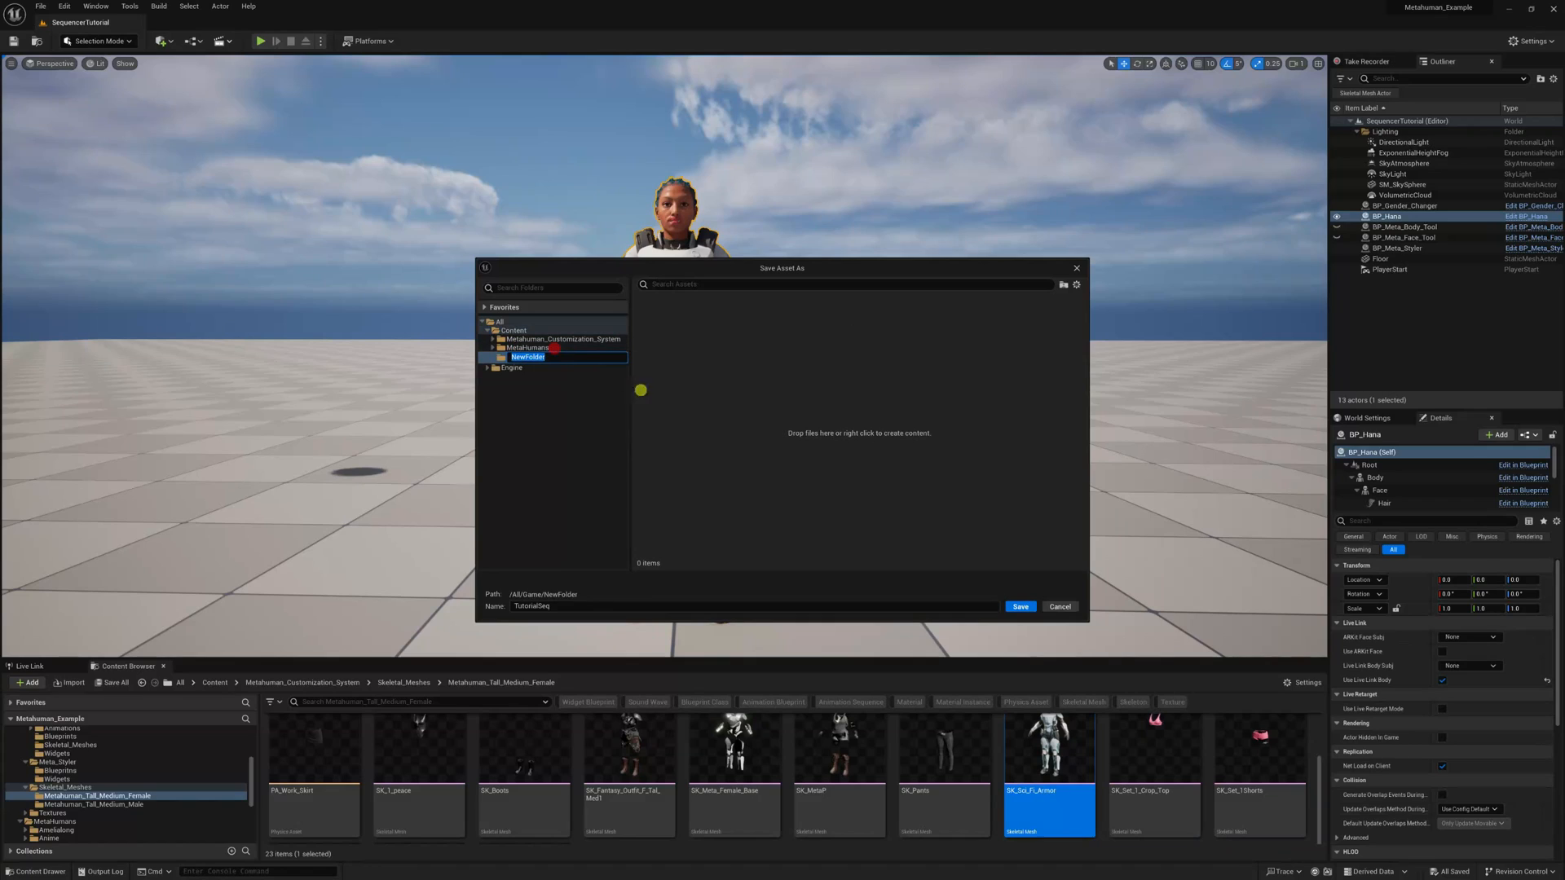
pyautogui.write('Sequencers')
pyautogui.press('Return')
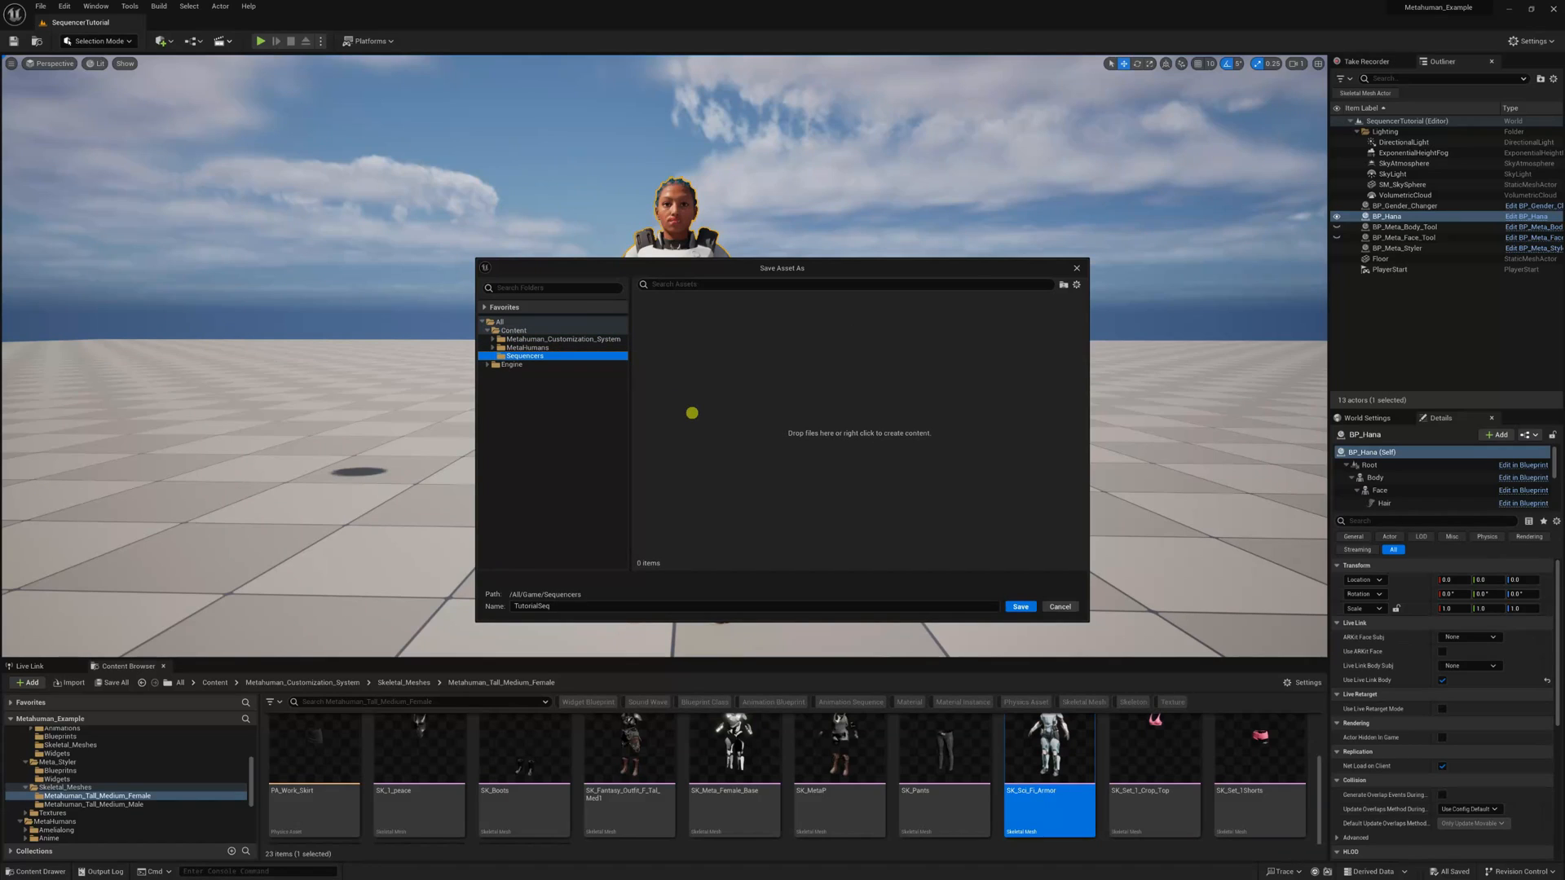
pyautogui.click(1020, 607)
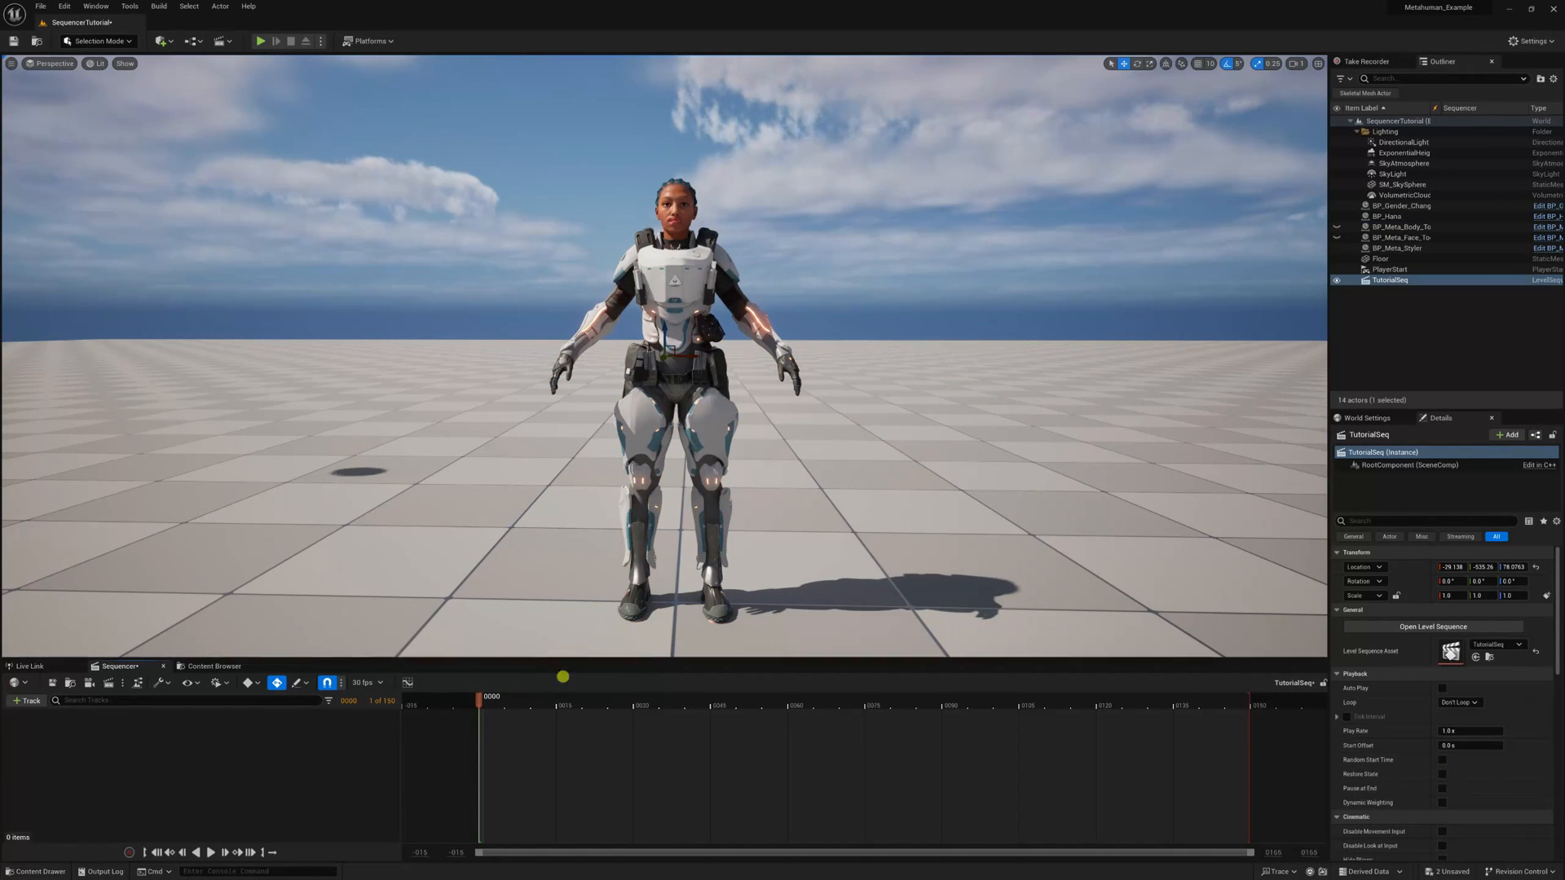
# Add the BP_Hana actor from the level to the TutorialSeq sequence as an actor track
pyautogui.moveTo(810, 422); pyautogui.dragTo(919, 397, button='right')
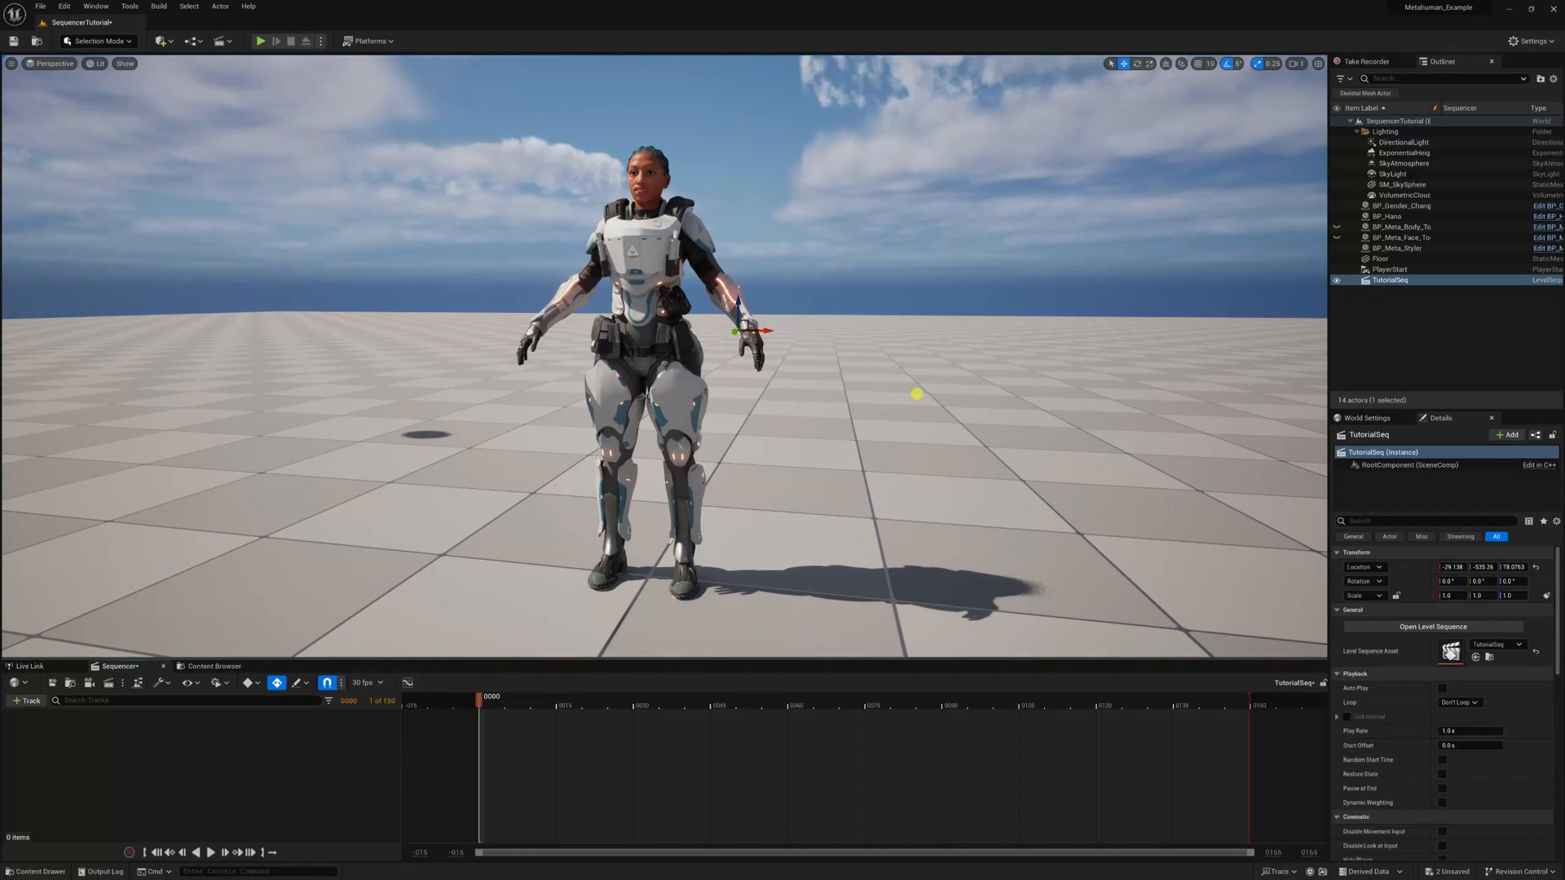
pyautogui.click(629, 245)
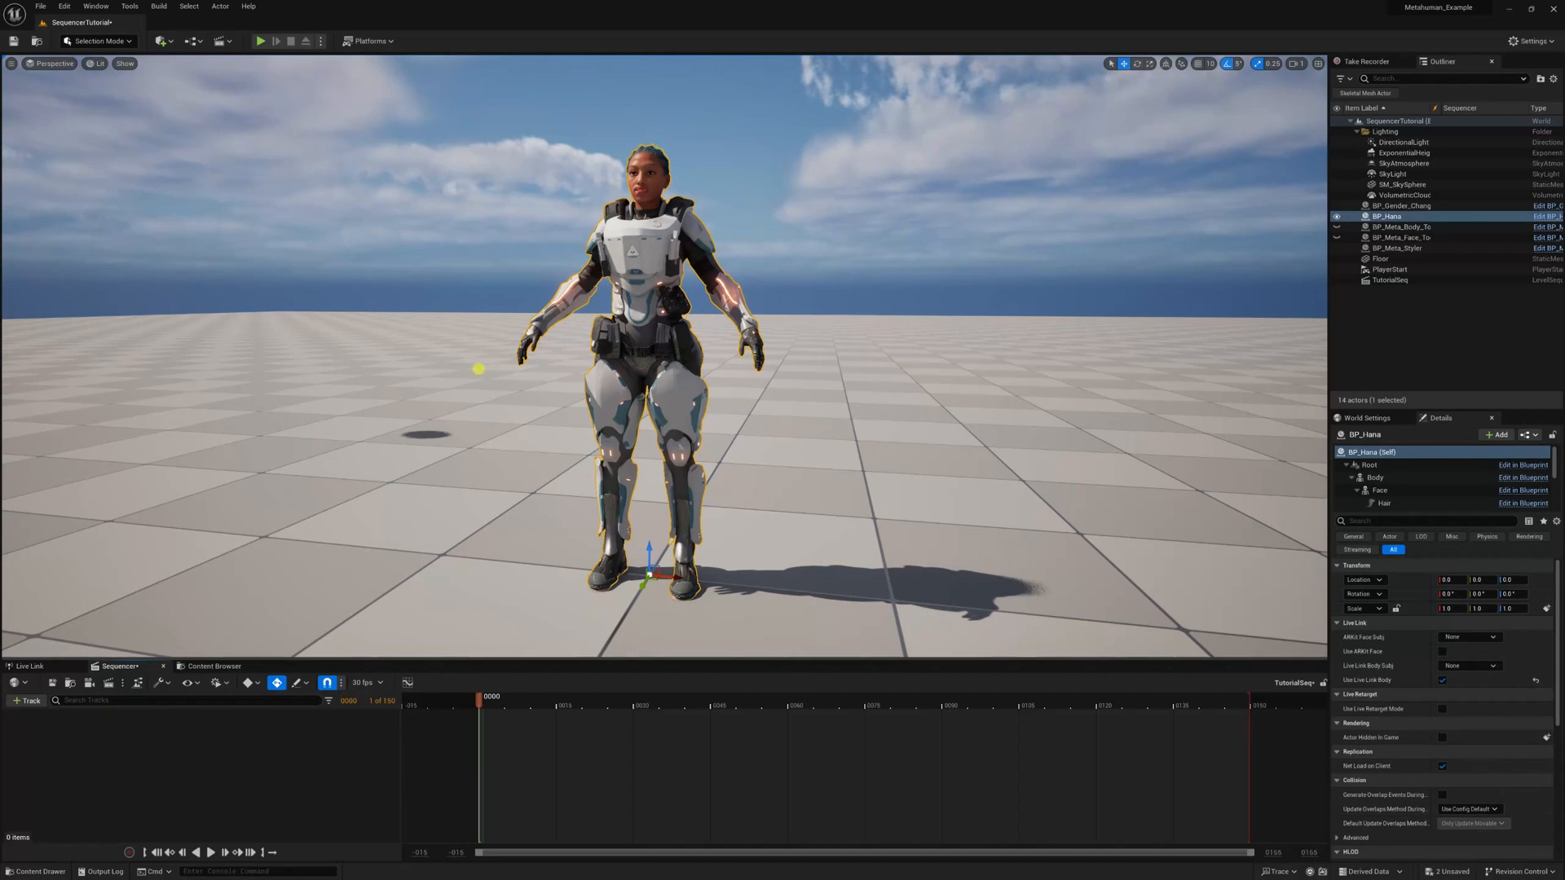
pyautogui.click(27, 701)
pyautogui.moveTo(52, 511)
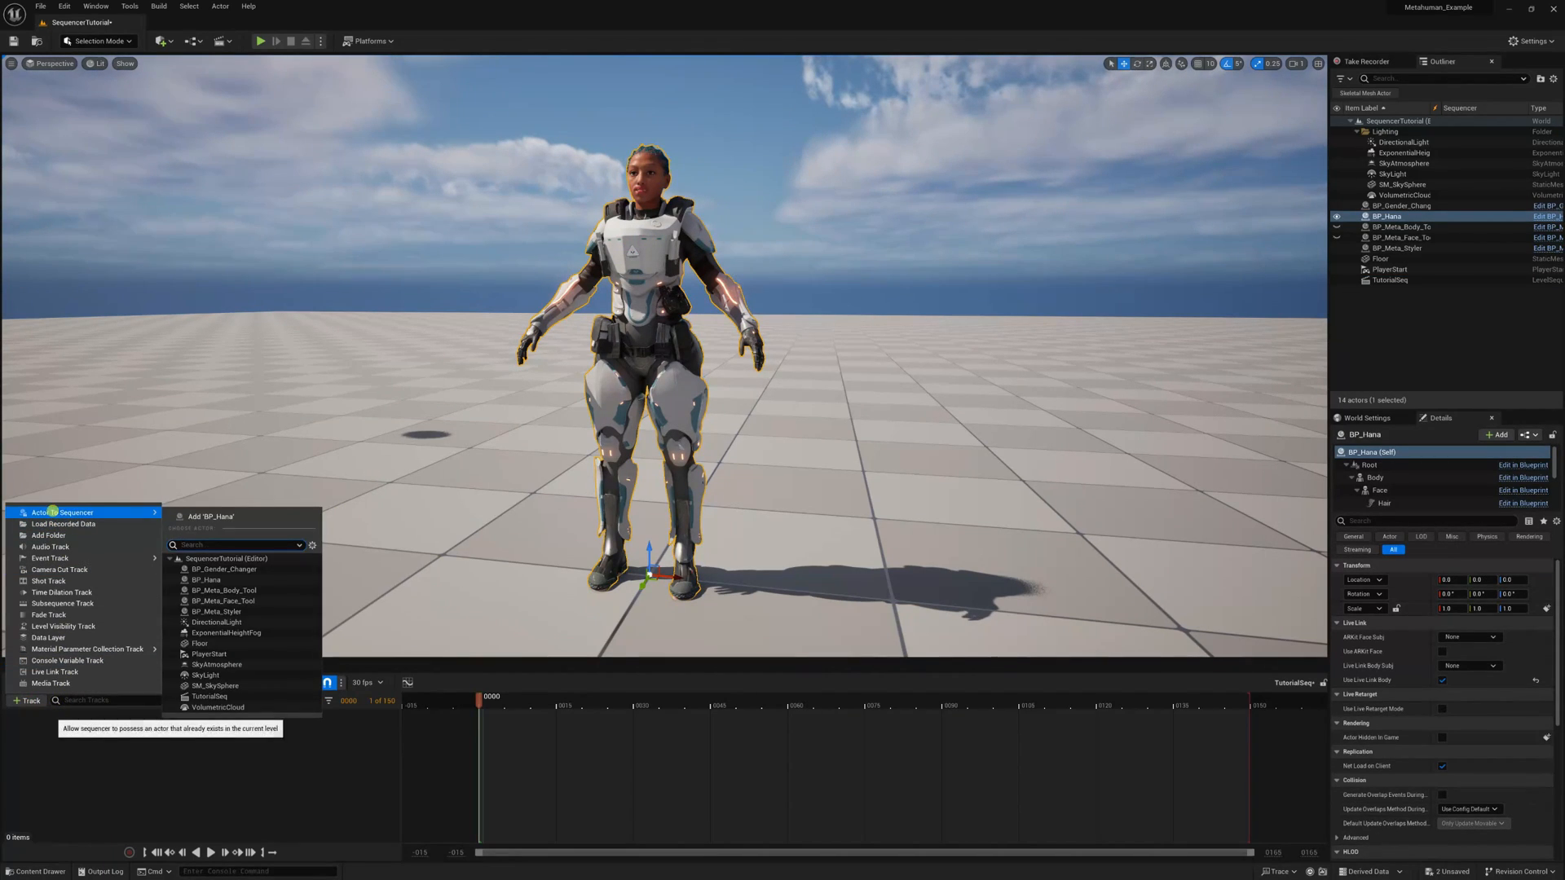
pyautogui.click(234, 516)
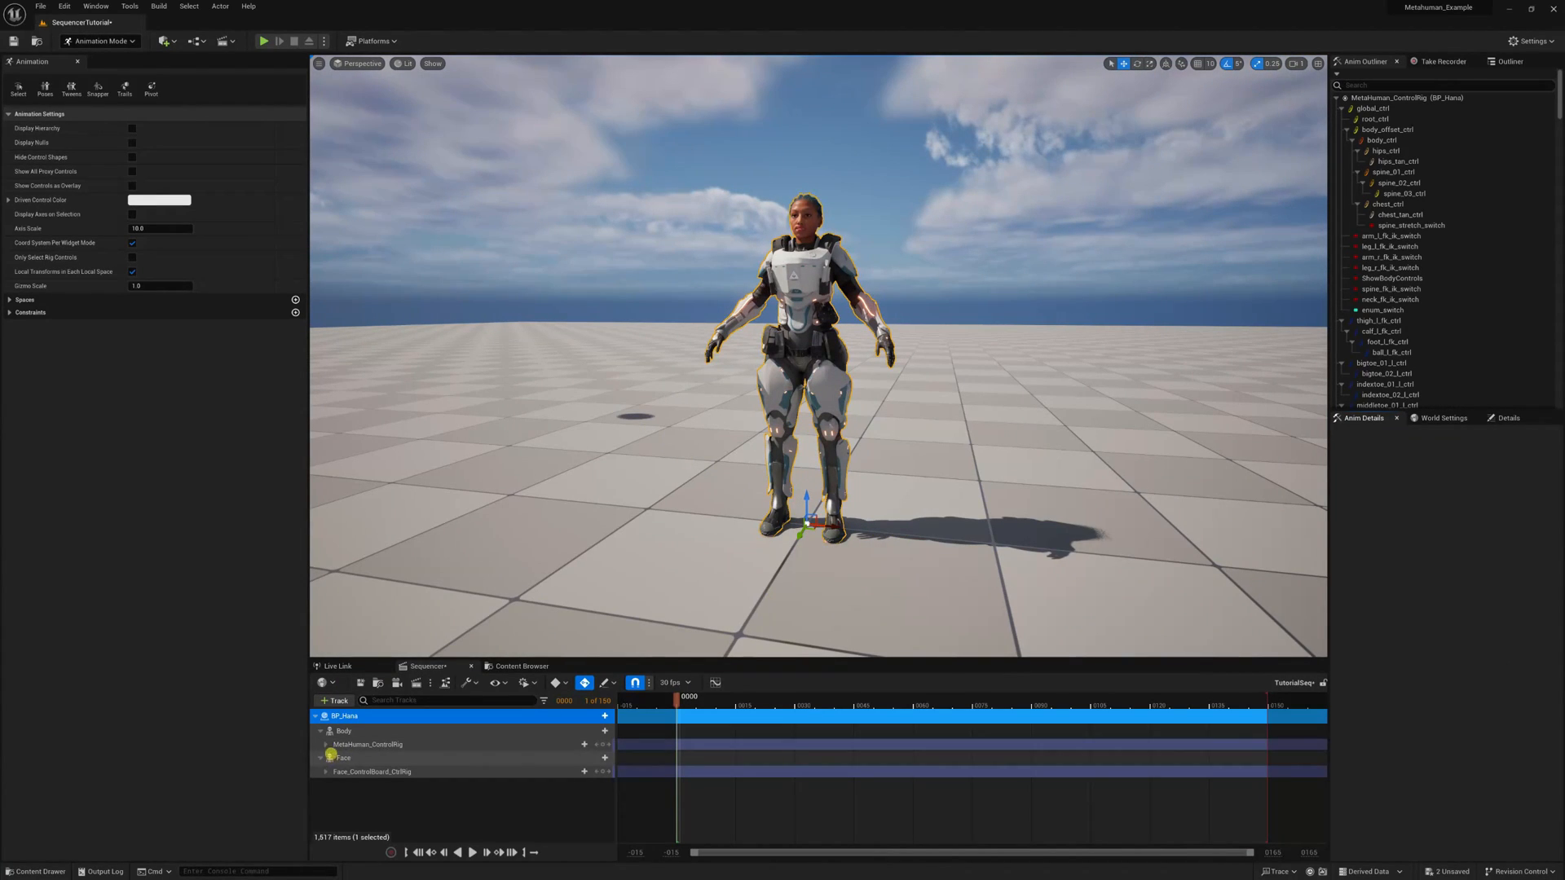
# Expand the MetaHuman_ControlRig track and examine the facial control boards beside BP_Hana's head up close
pyautogui.click(327, 745)
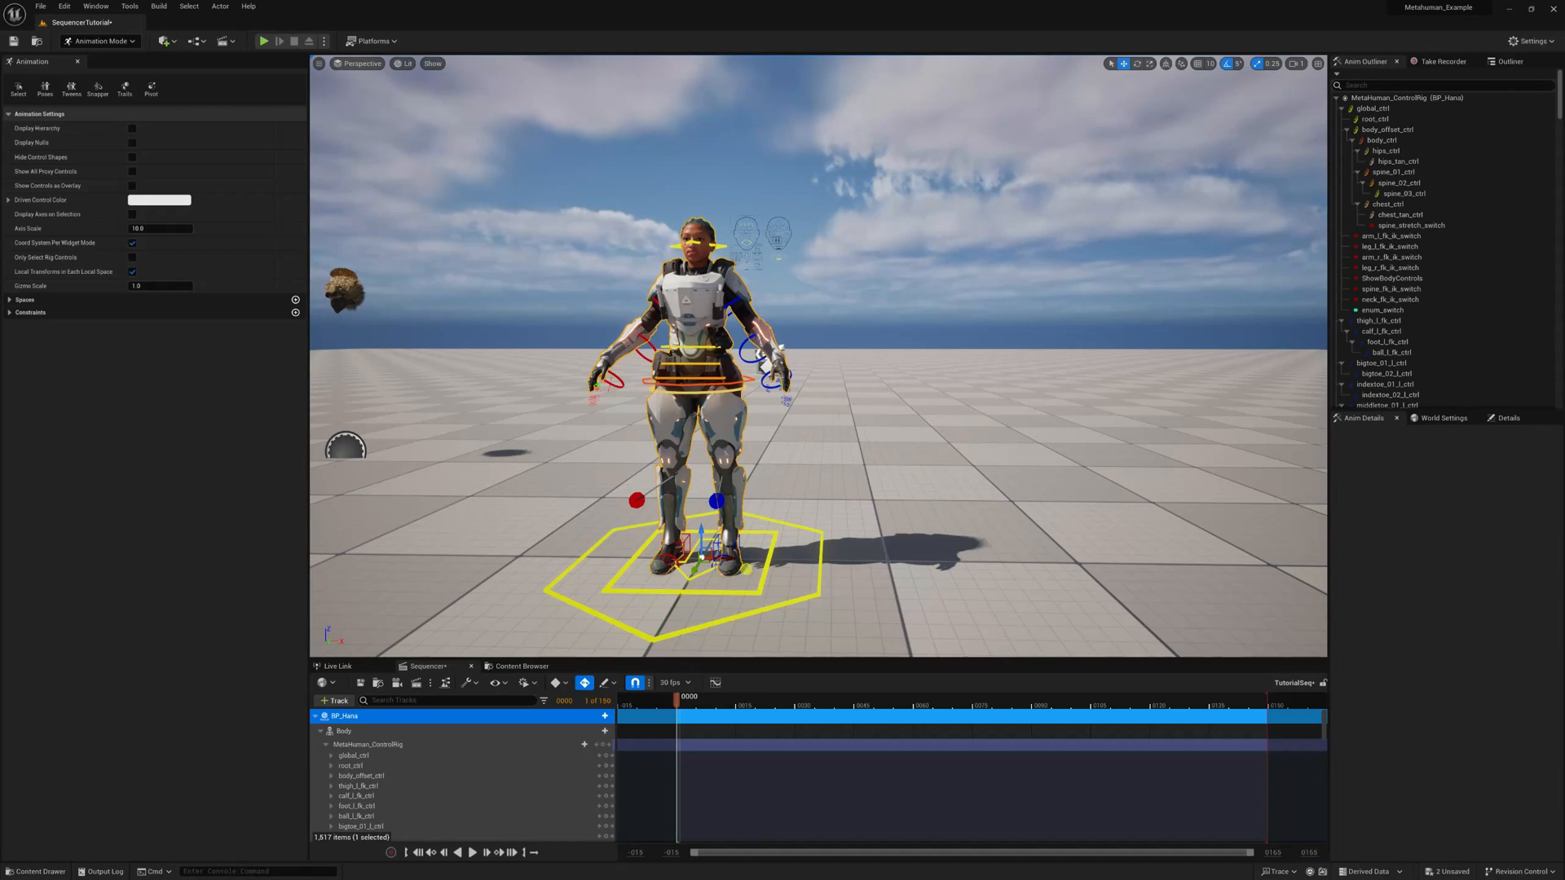
pyautogui.moveTo(1089, 450)
pyautogui.mouseDown(button='right')
pyautogui.moveTo(1064, 449)
pyautogui.moveTo(1083, 452)
pyautogui.mouseUp(button='right')
pyautogui.press('d')
pyautogui.press('d')
pyautogui.moveTo(994, 474)
pyautogui.mouseDown(button='right')
pyautogui.moveTo(982, 448)
pyautogui.moveTo(989, 466)
pyautogui.mouseUp(button='right')
pyautogui.press('w')
pyautogui.press('e')
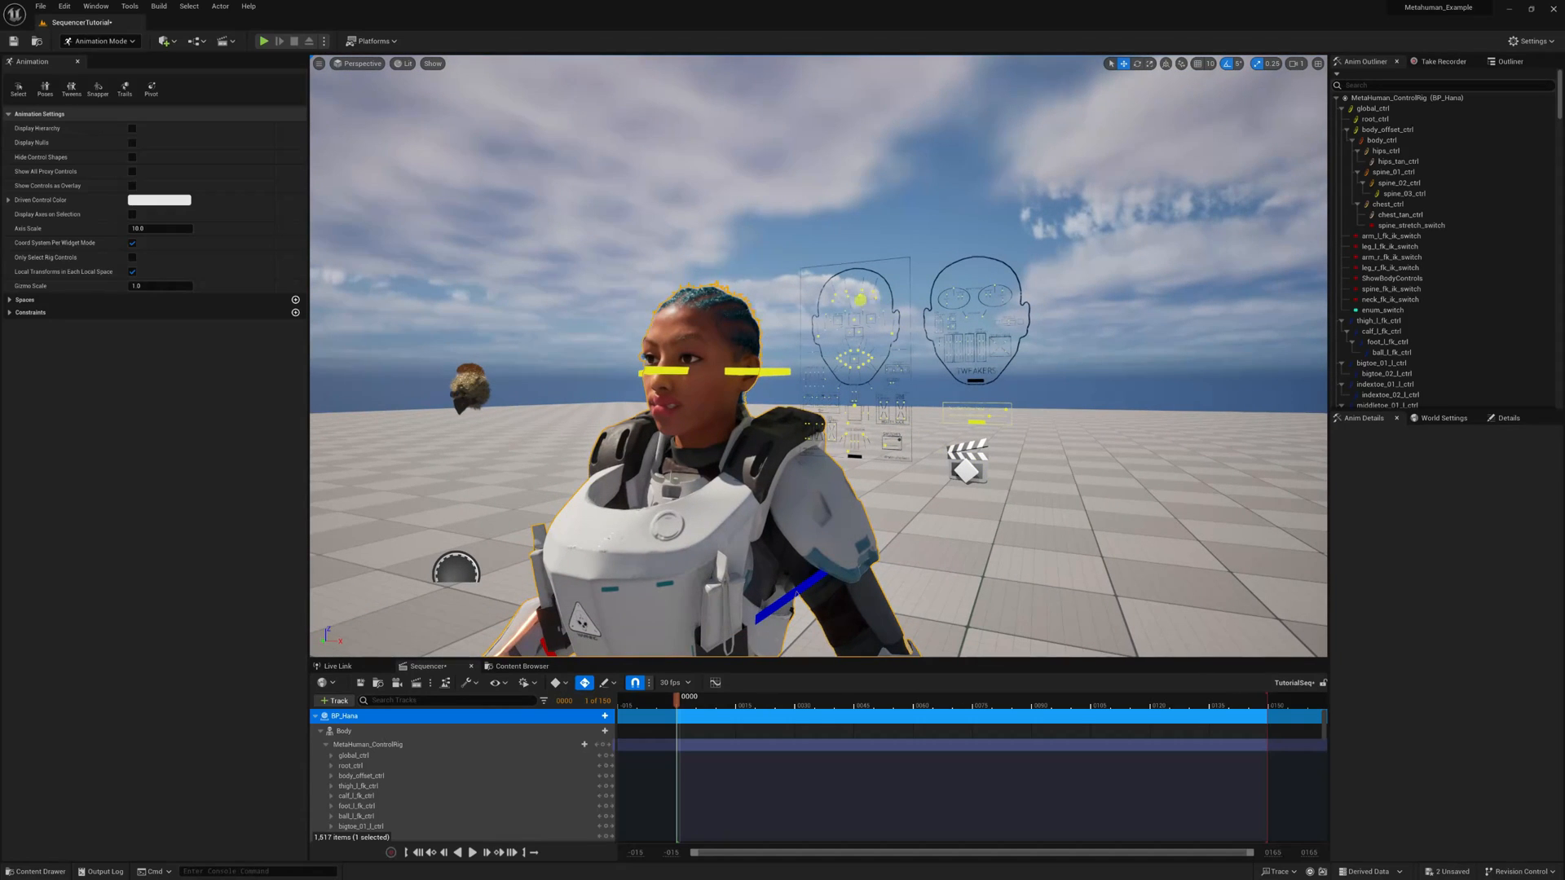
pyautogui.moveTo(1070, 499)
pyautogui.mouseDown(button='right')
pyautogui.moveTo(1079, 513)
pyautogui.moveTo(1087, 499)
pyautogui.mouseUp(button='right')
pyautogui.press('s')
pyautogui.press('a')
pyautogui.press('w')
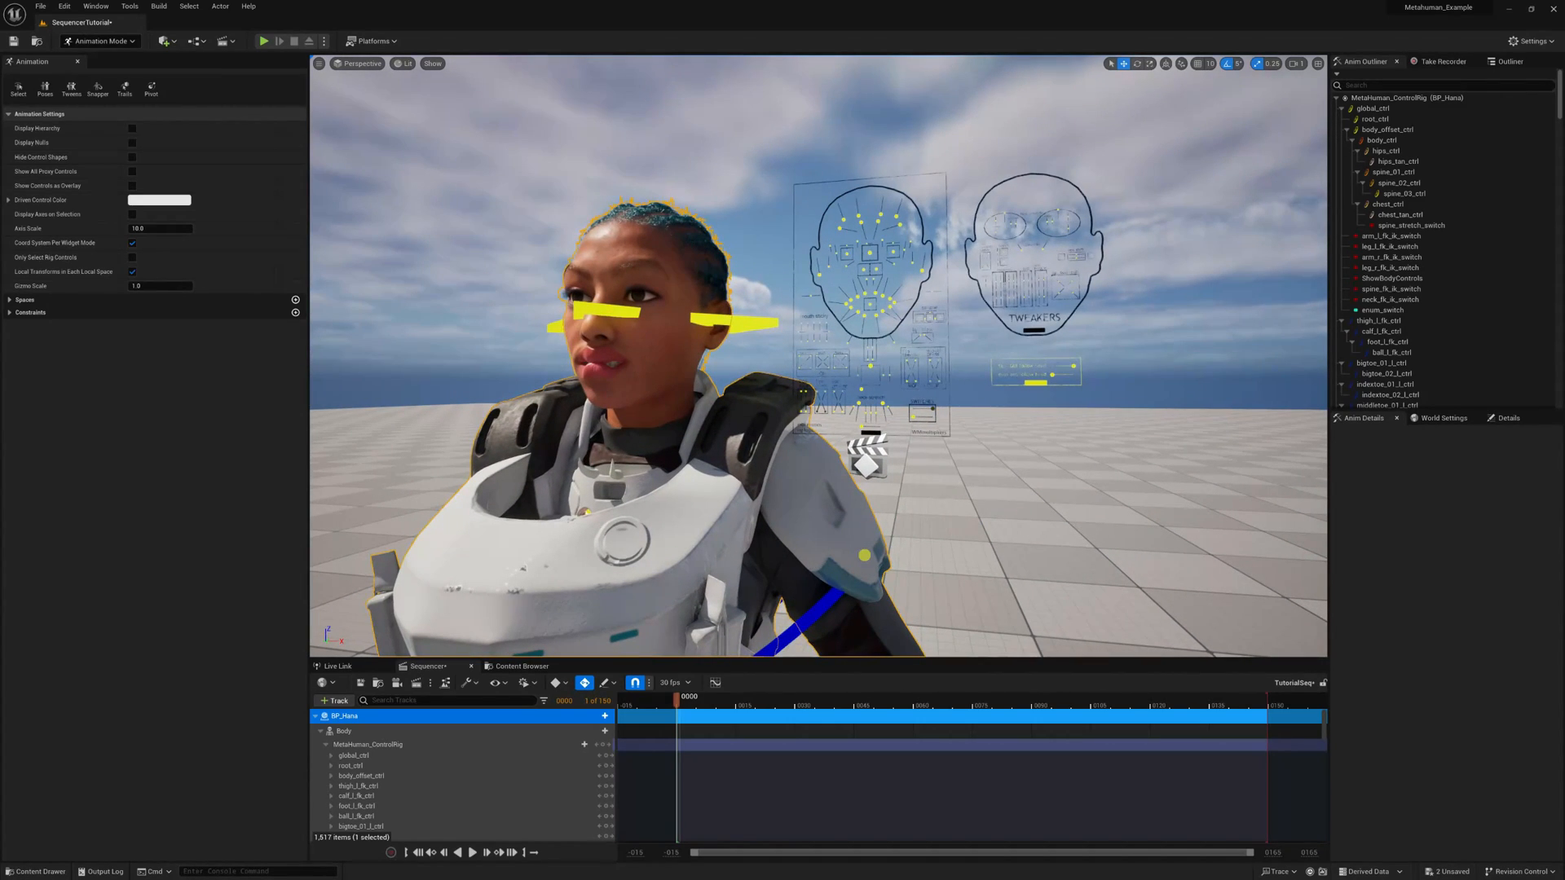
pyautogui.press('g')
pyautogui.press('g')
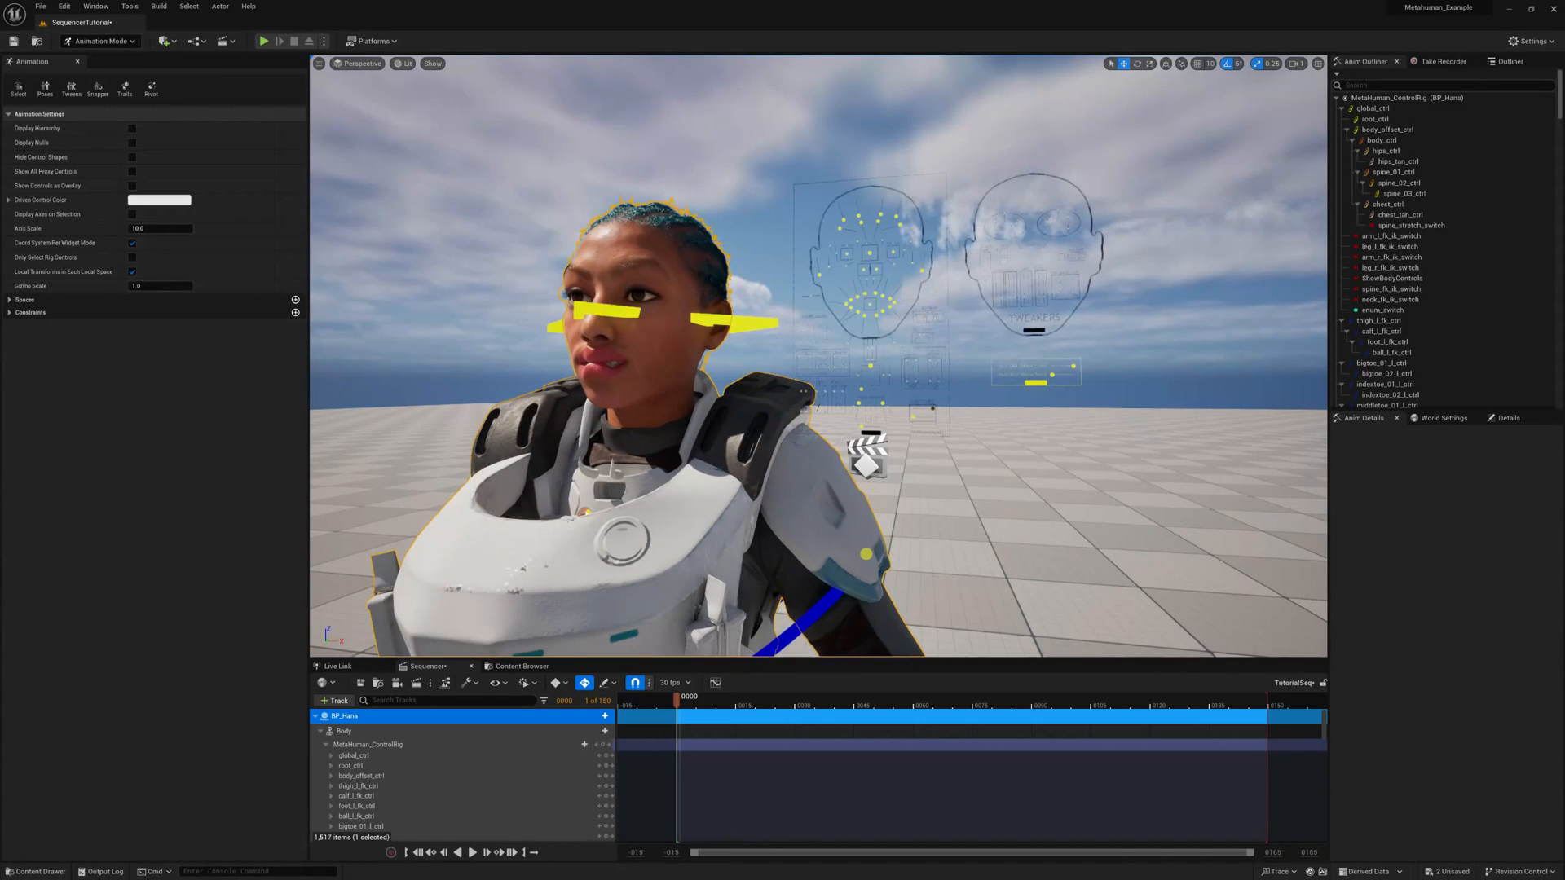
pyautogui.press('f')
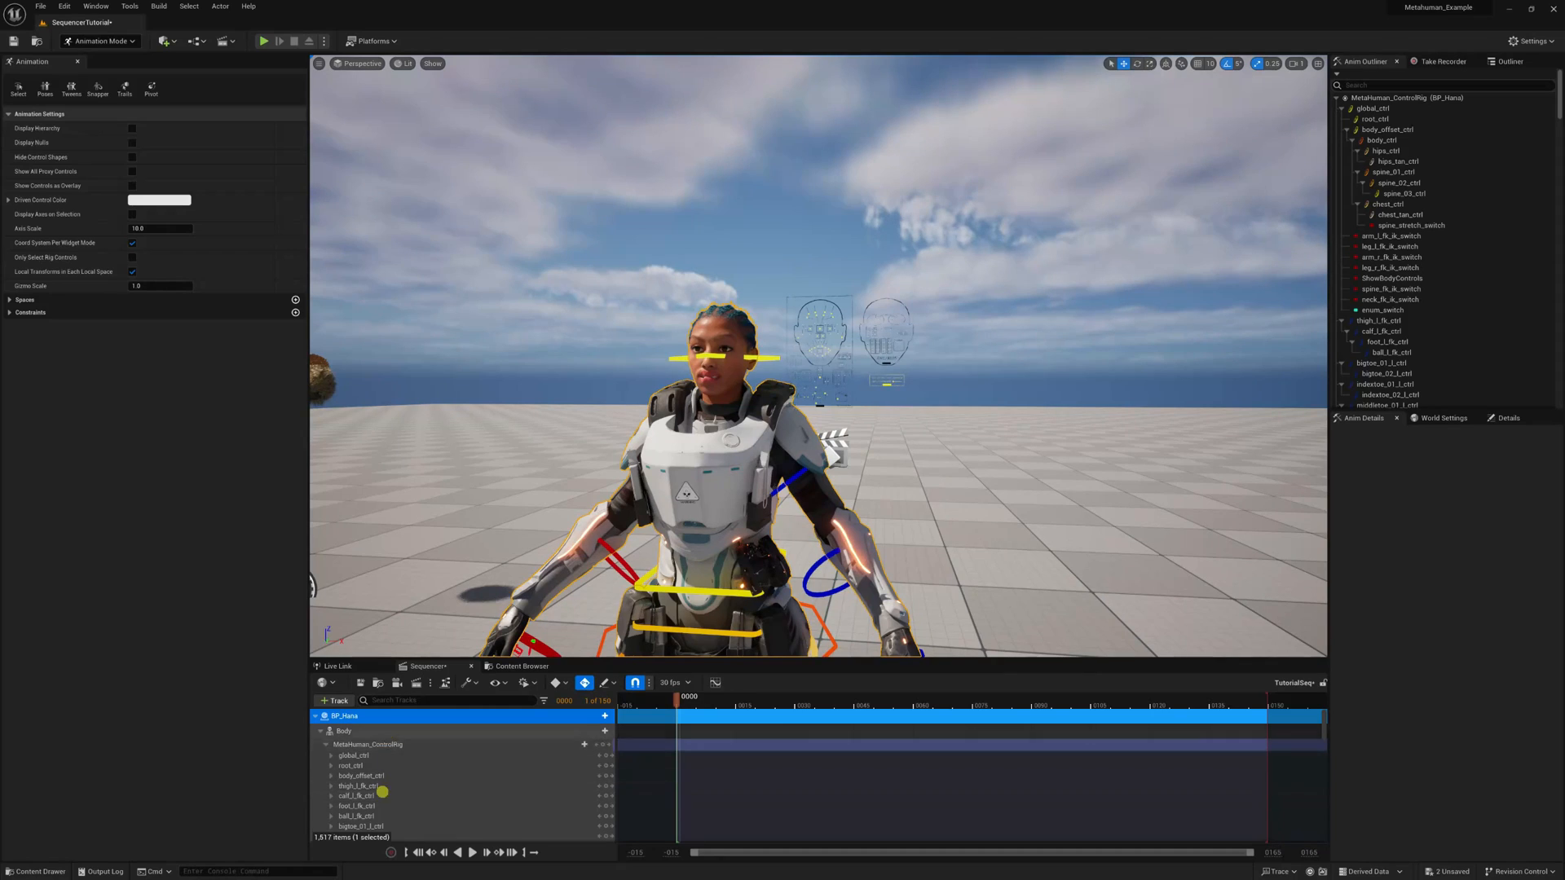
# Examine BP_Hana's body rig by selecting the head, left forearm and left ring finger controls
pyautogui.click(356, 746)
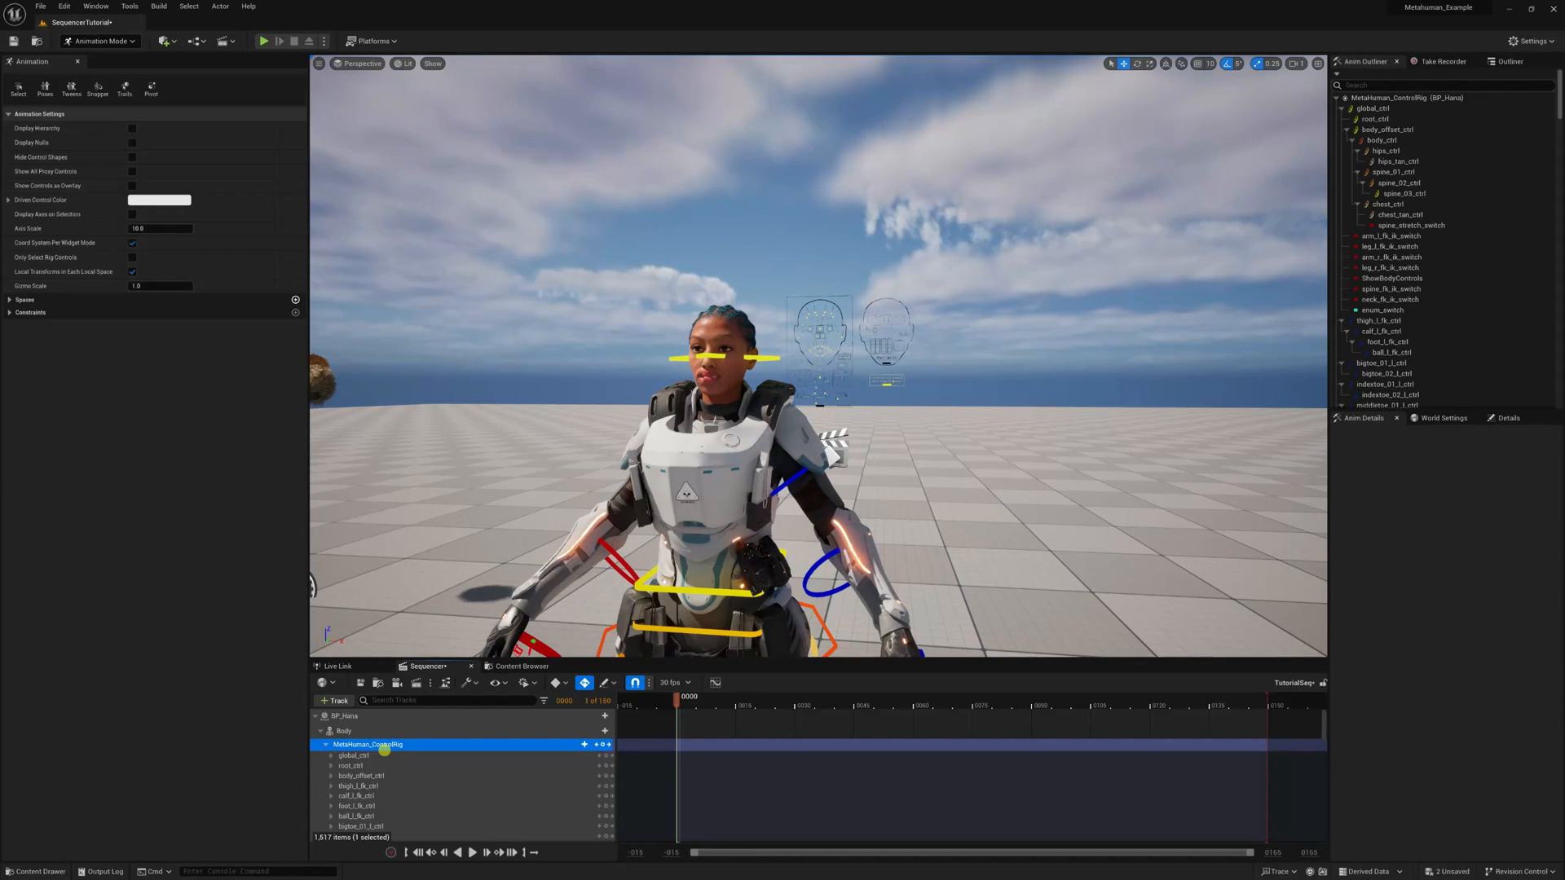
pyautogui.moveTo(982, 463); pyautogui.dragTo(1003, 541)
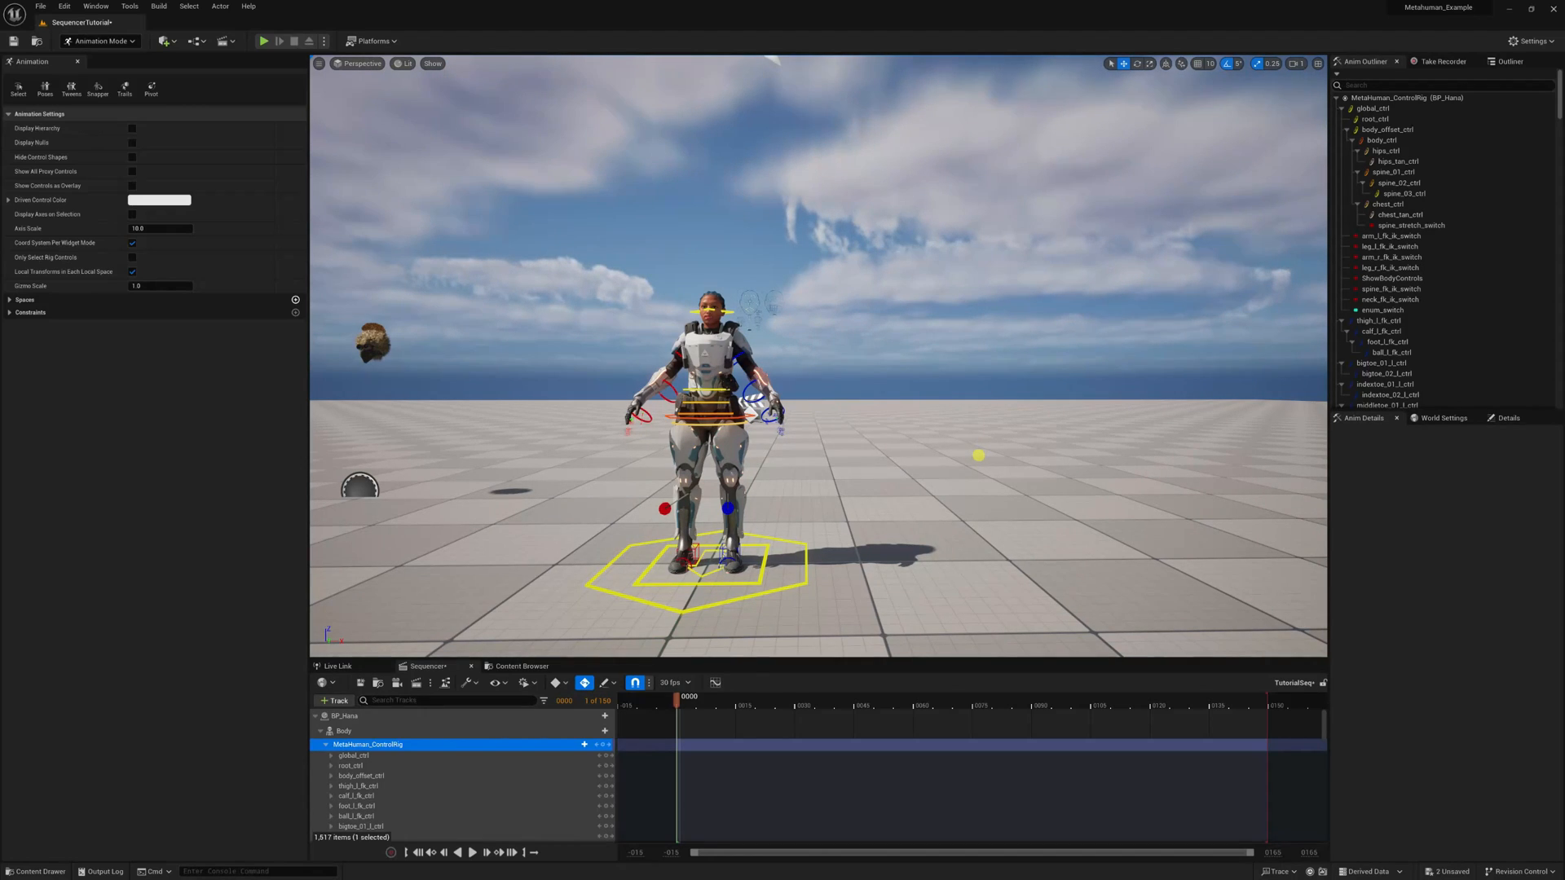
pyautogui.moveTo(922, 491); pyautogui.dragTo(918, 446)
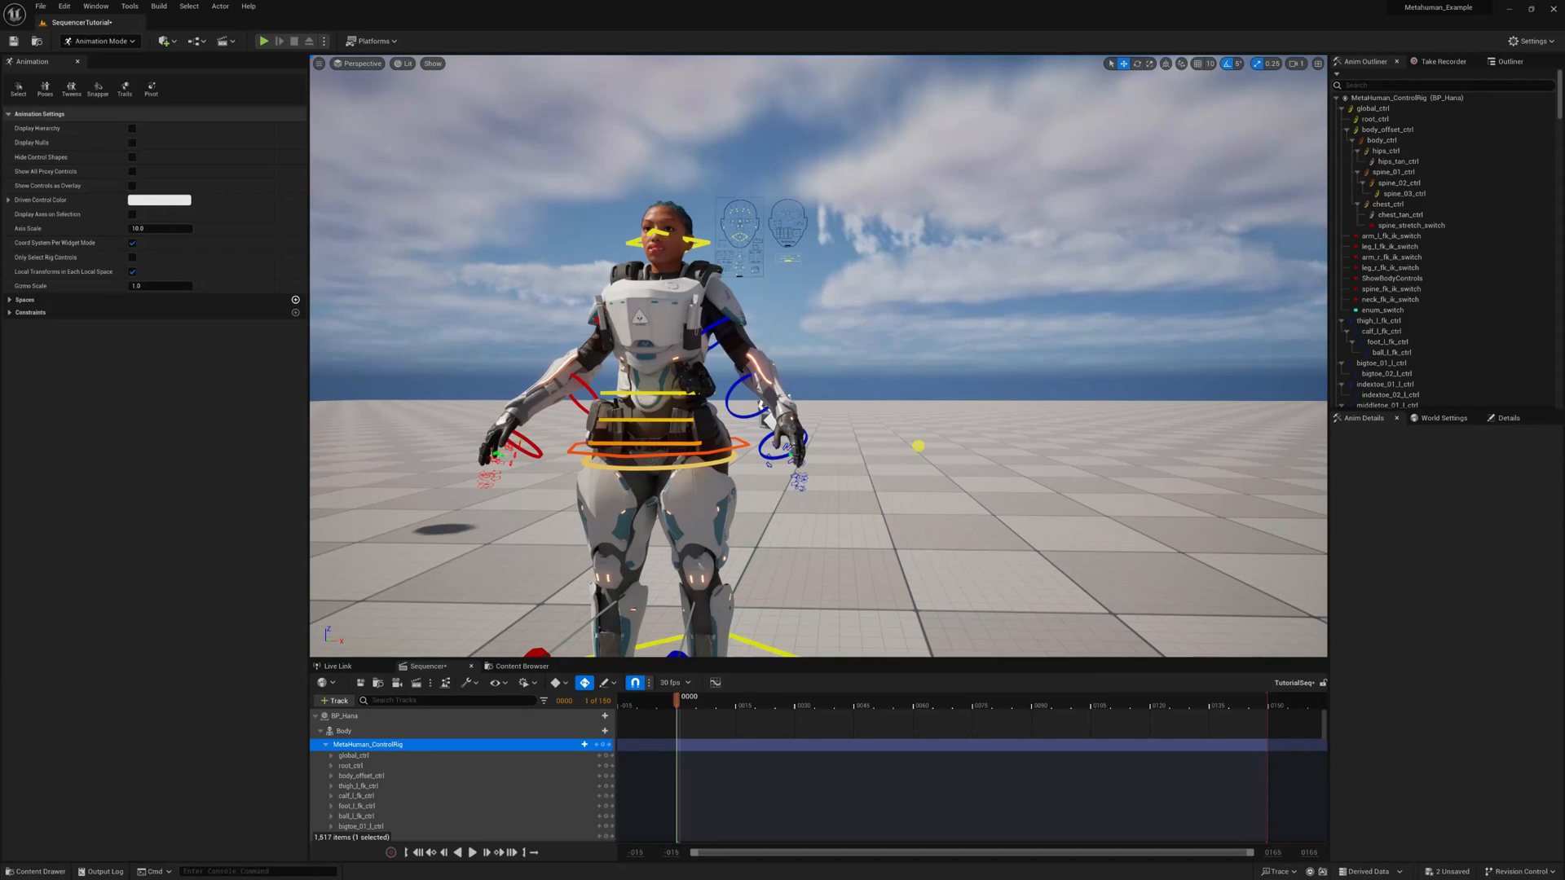
pyautogui.moveTo(940, 495); pyautogui.dragTo(926, 484, button='right')
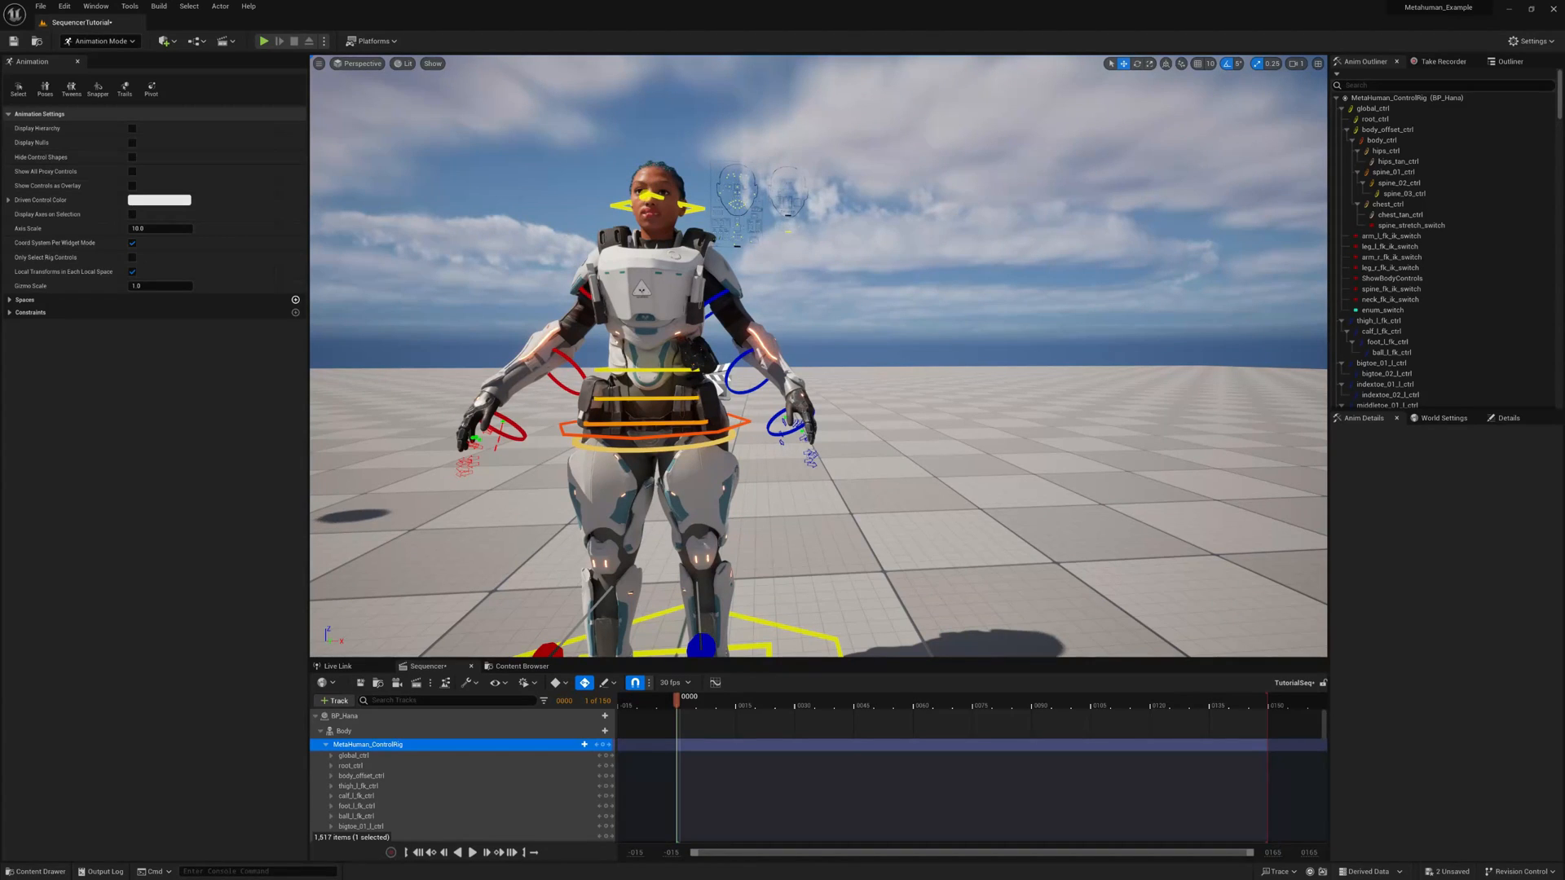
pyautogui.click(645, 196)
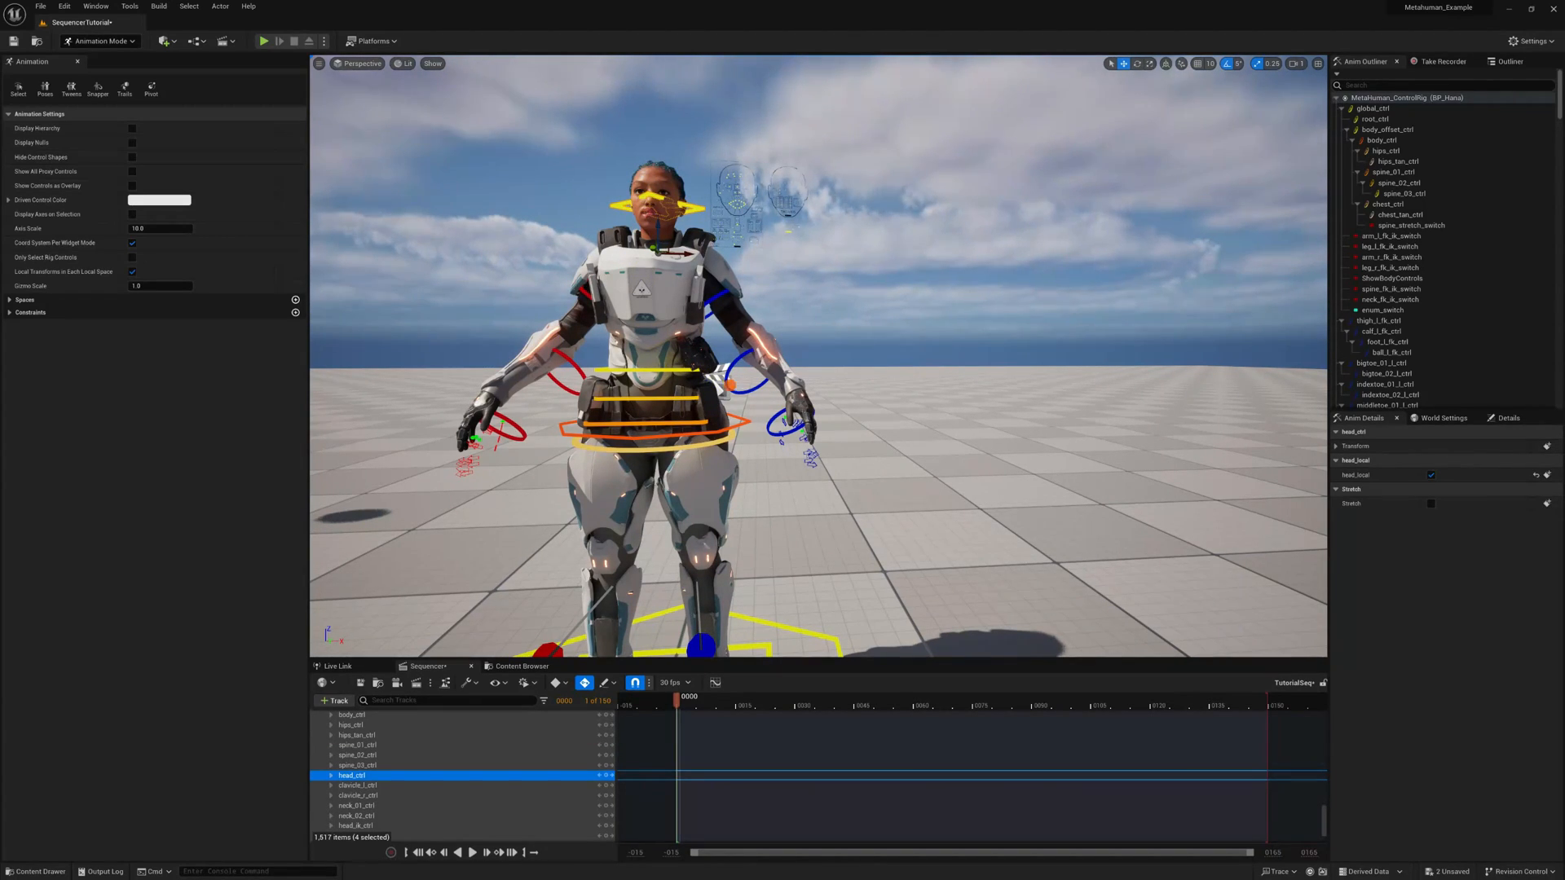
pyautogui.click(731, 384)
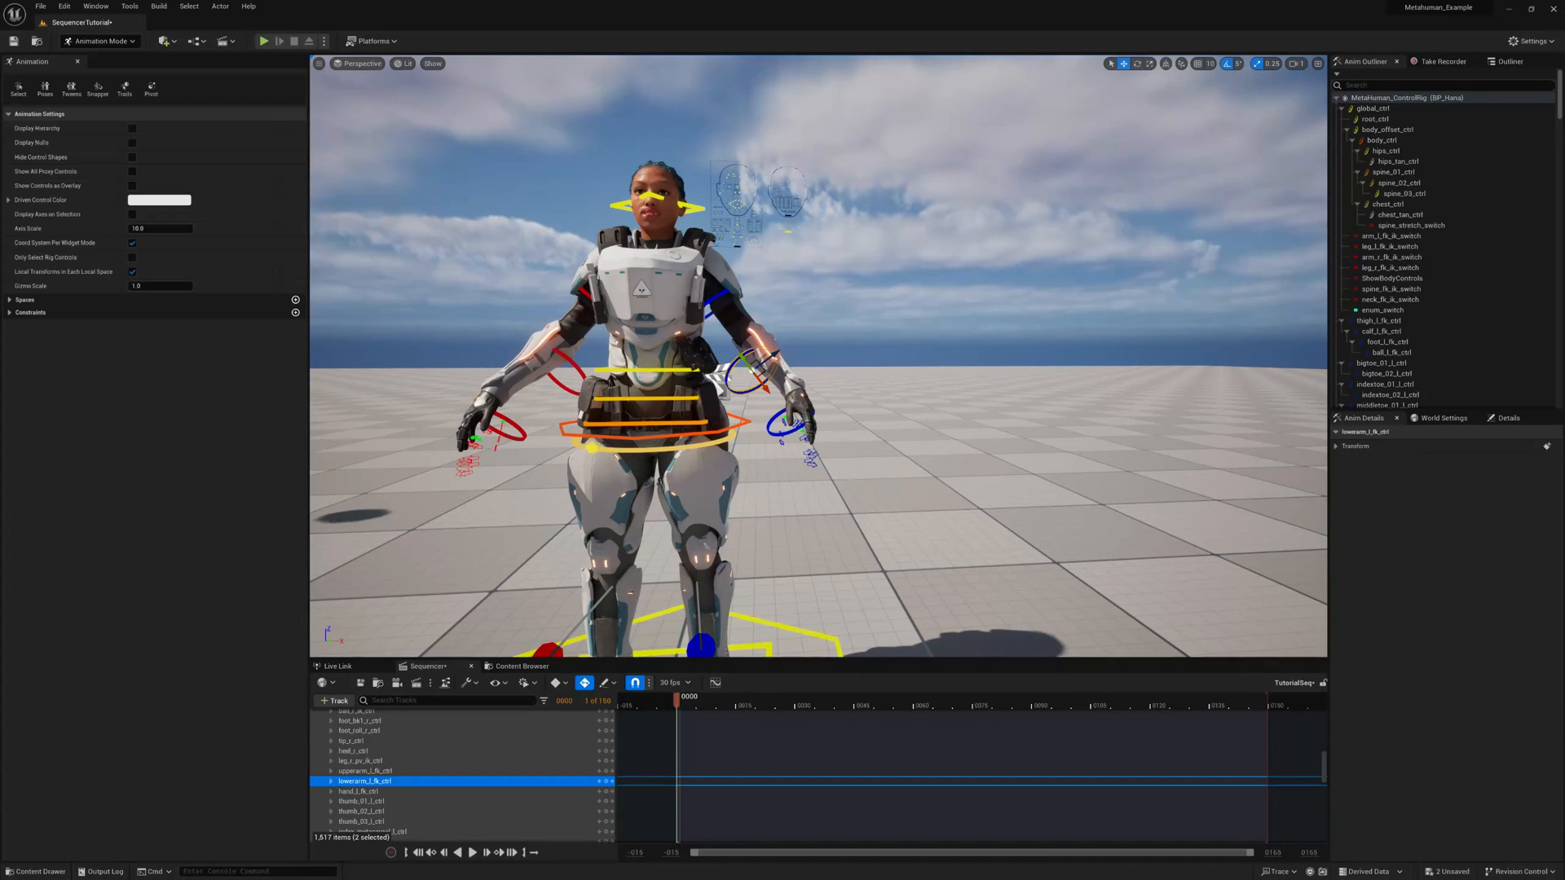
pyautogui.scroll(-5, 818, 356)
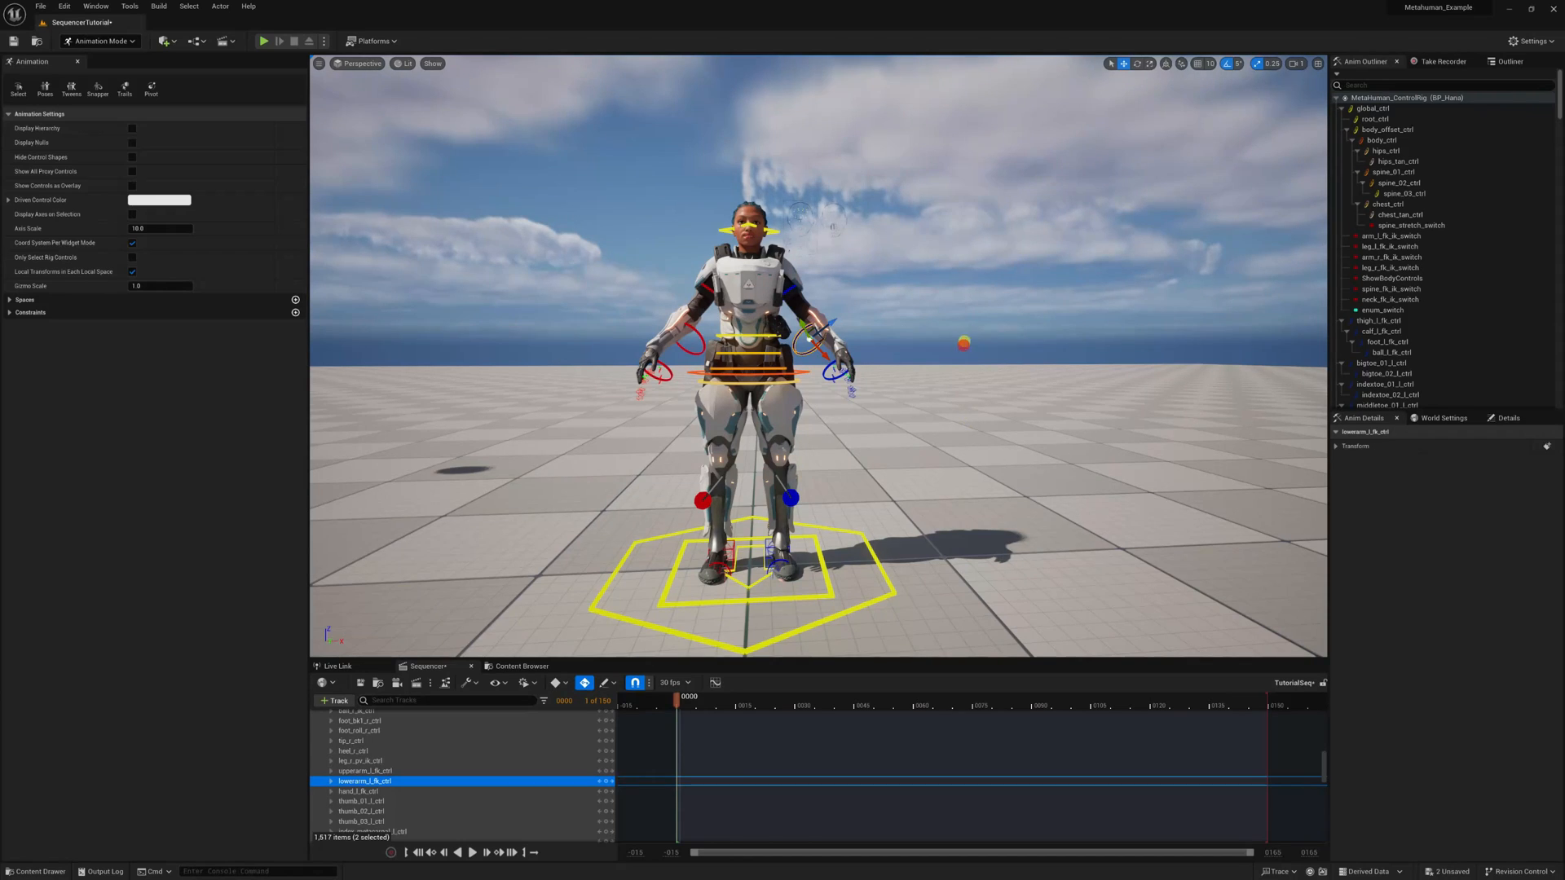
pyautogui.scroll(3, 819, 357)
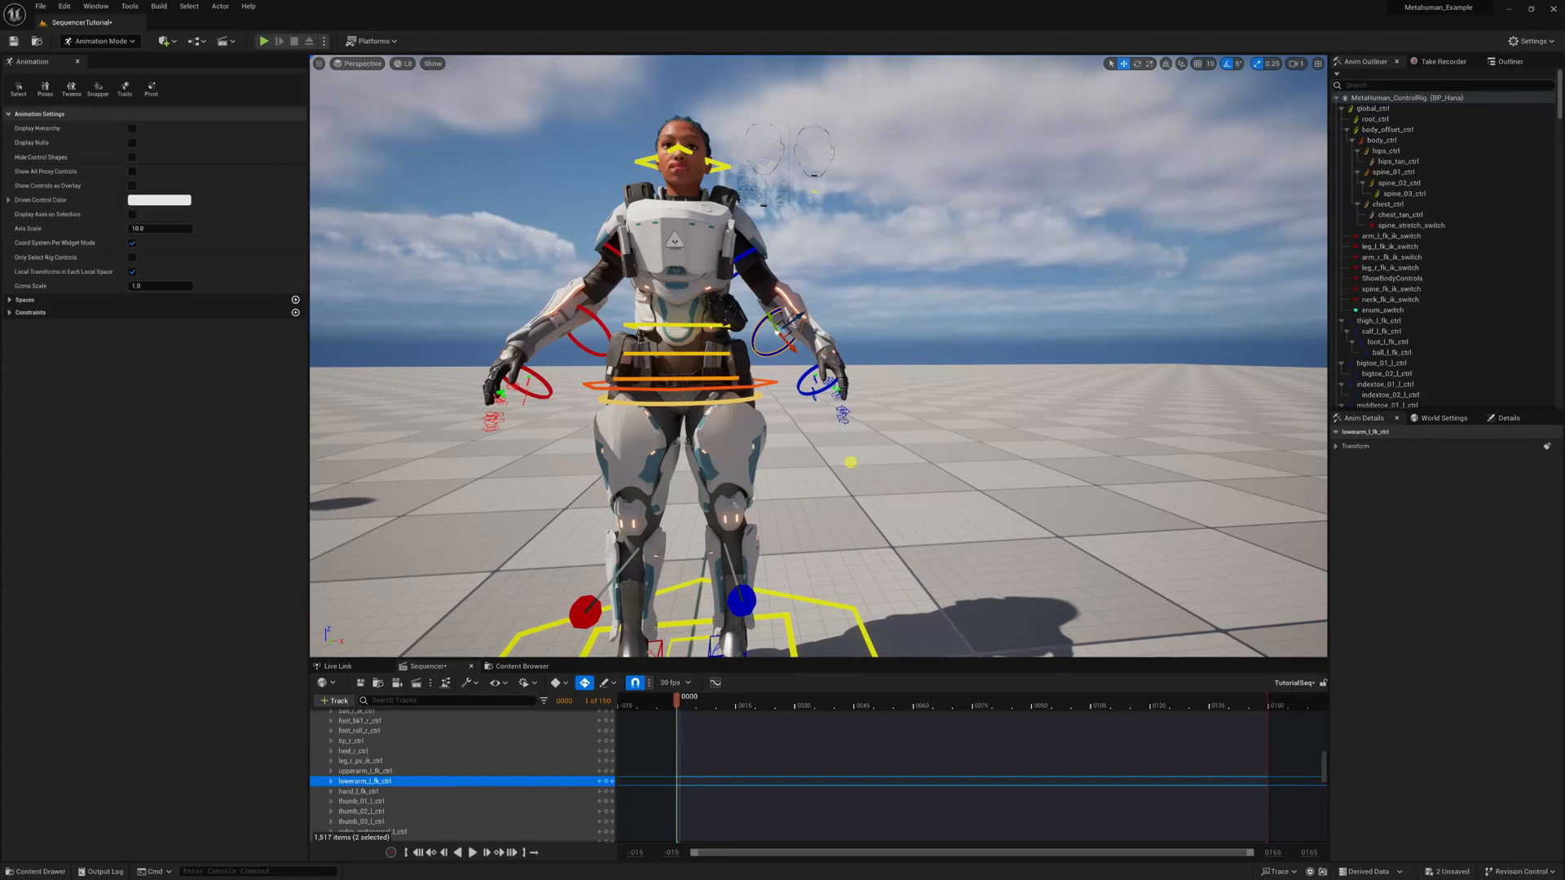
pyautogui.moveTo(837, 481); pyautogui.dragTo(839, 465)
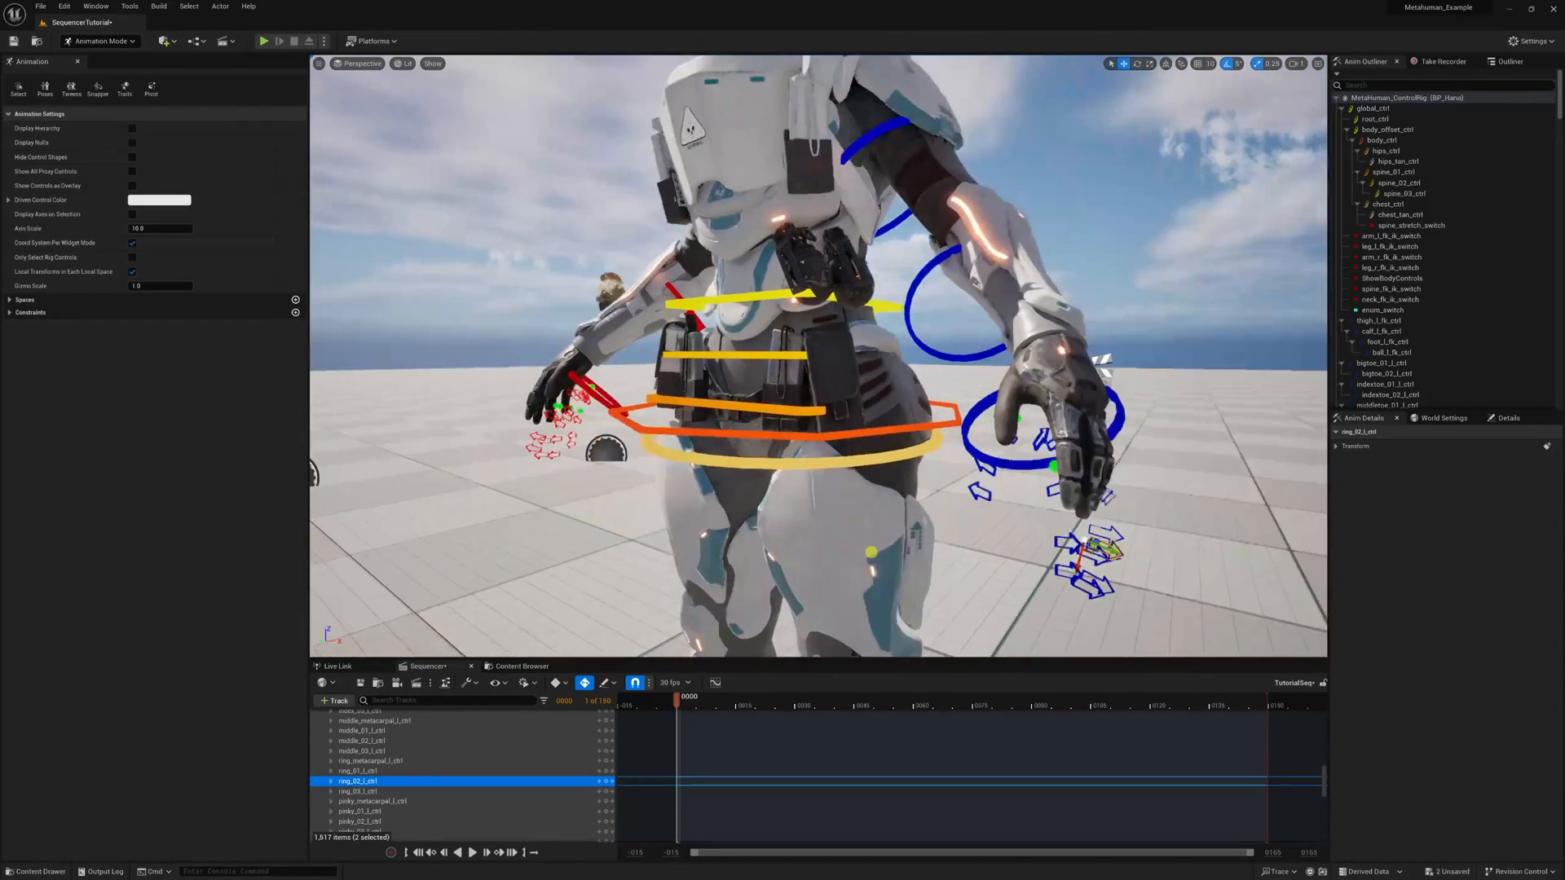
pyautogui.moveTo(871, 552); pyautogui.dragTo(959, 583)
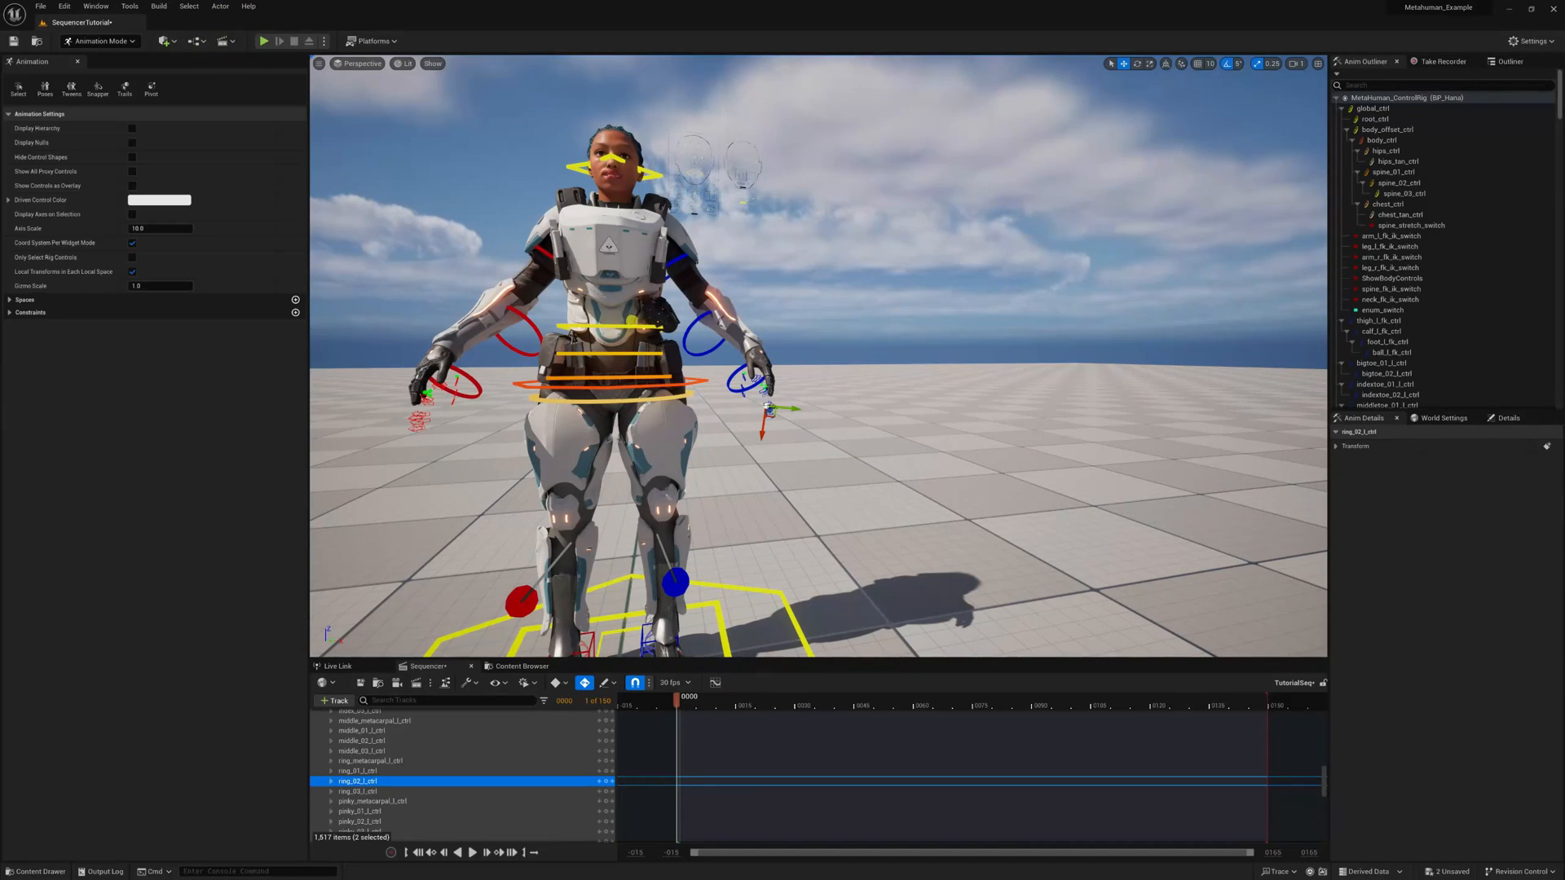
# Turn off Use Live Link Body in BP_Hana's details and clear the selection
pyautogui.press('Escape')
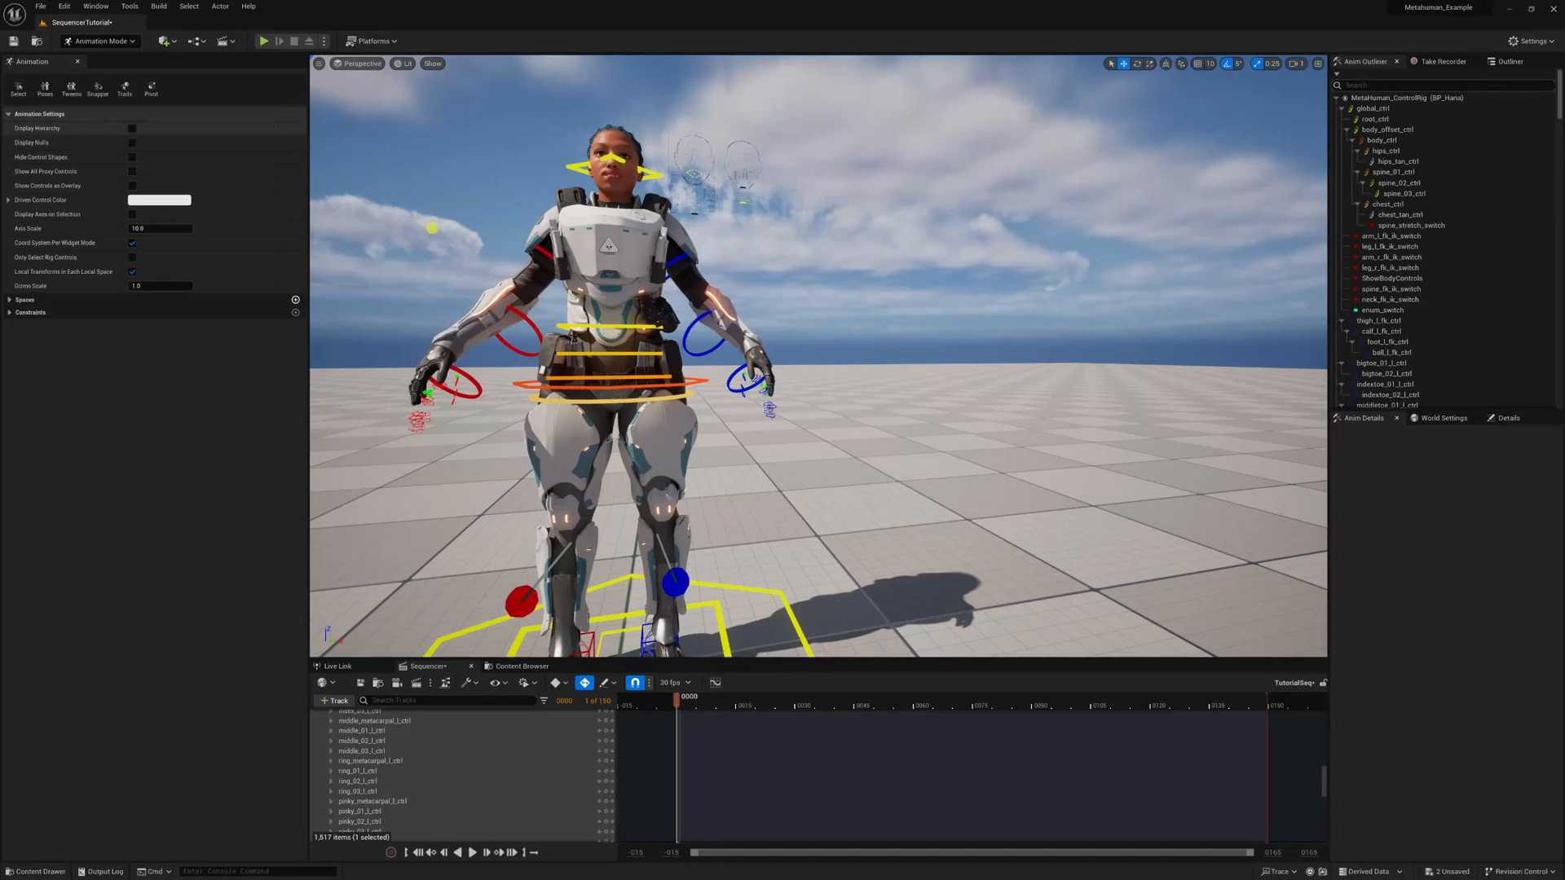
pyautogui.click(625, 263)
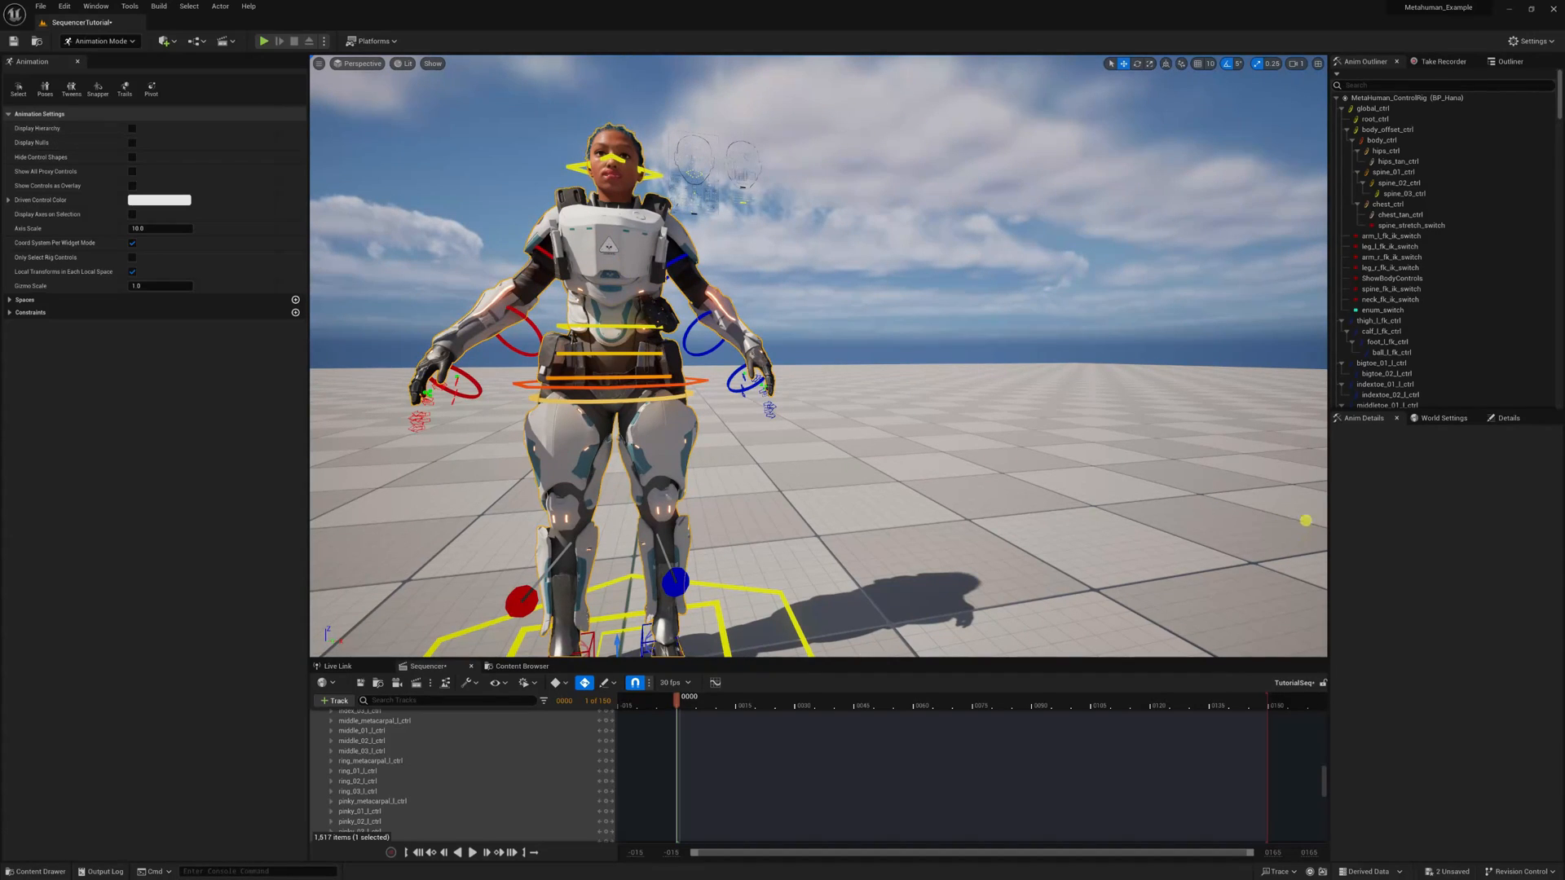
pyautogui.click(1508, 418)
pyautogui.click(1443, 681)
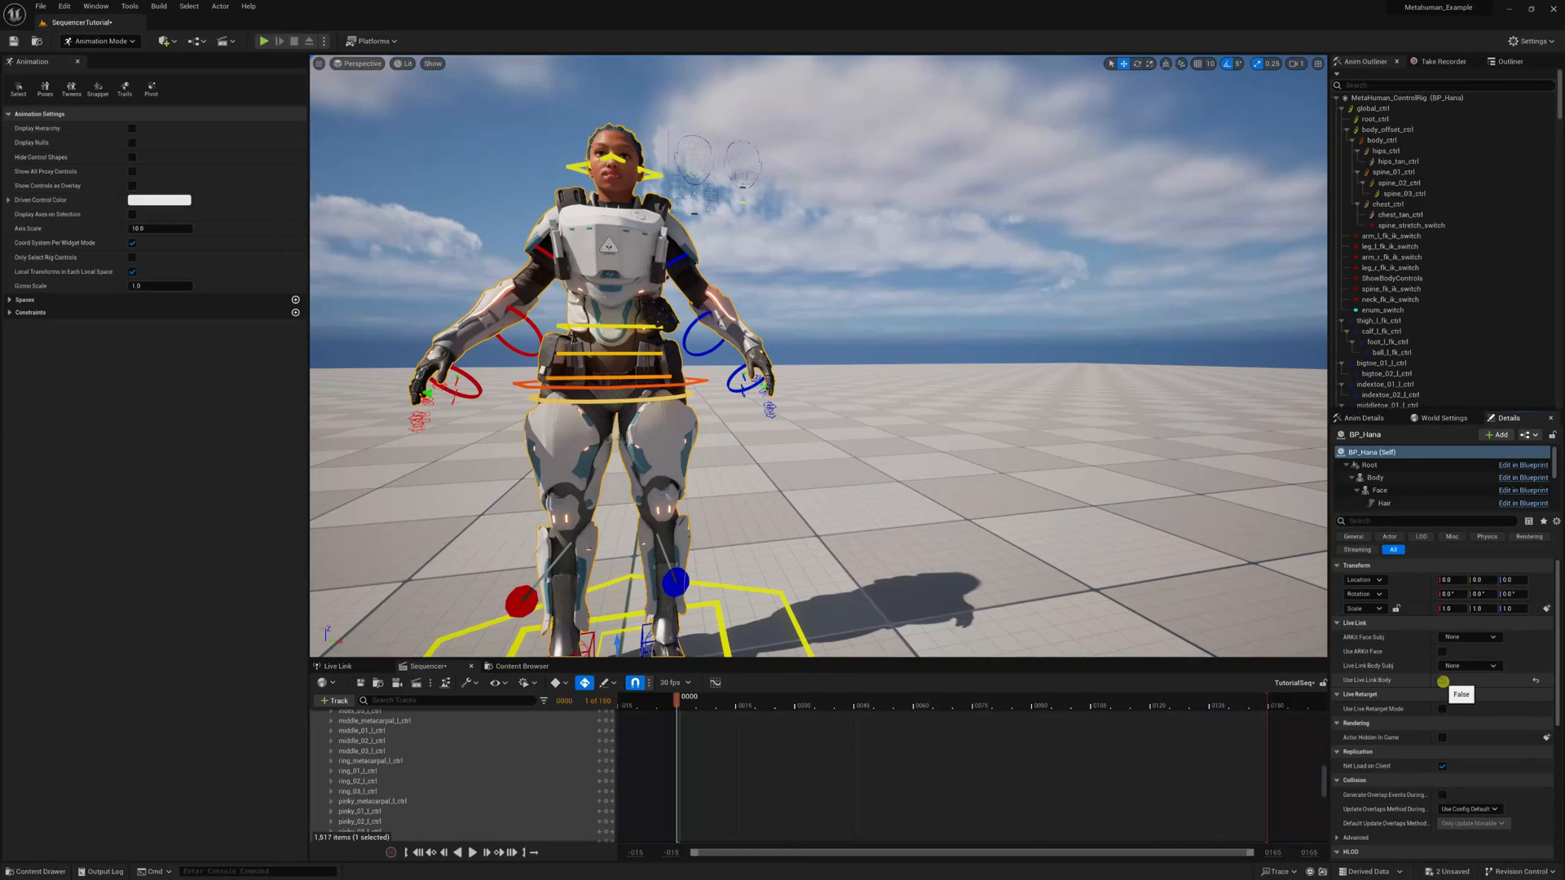
pyautogui.click(1098, 498)
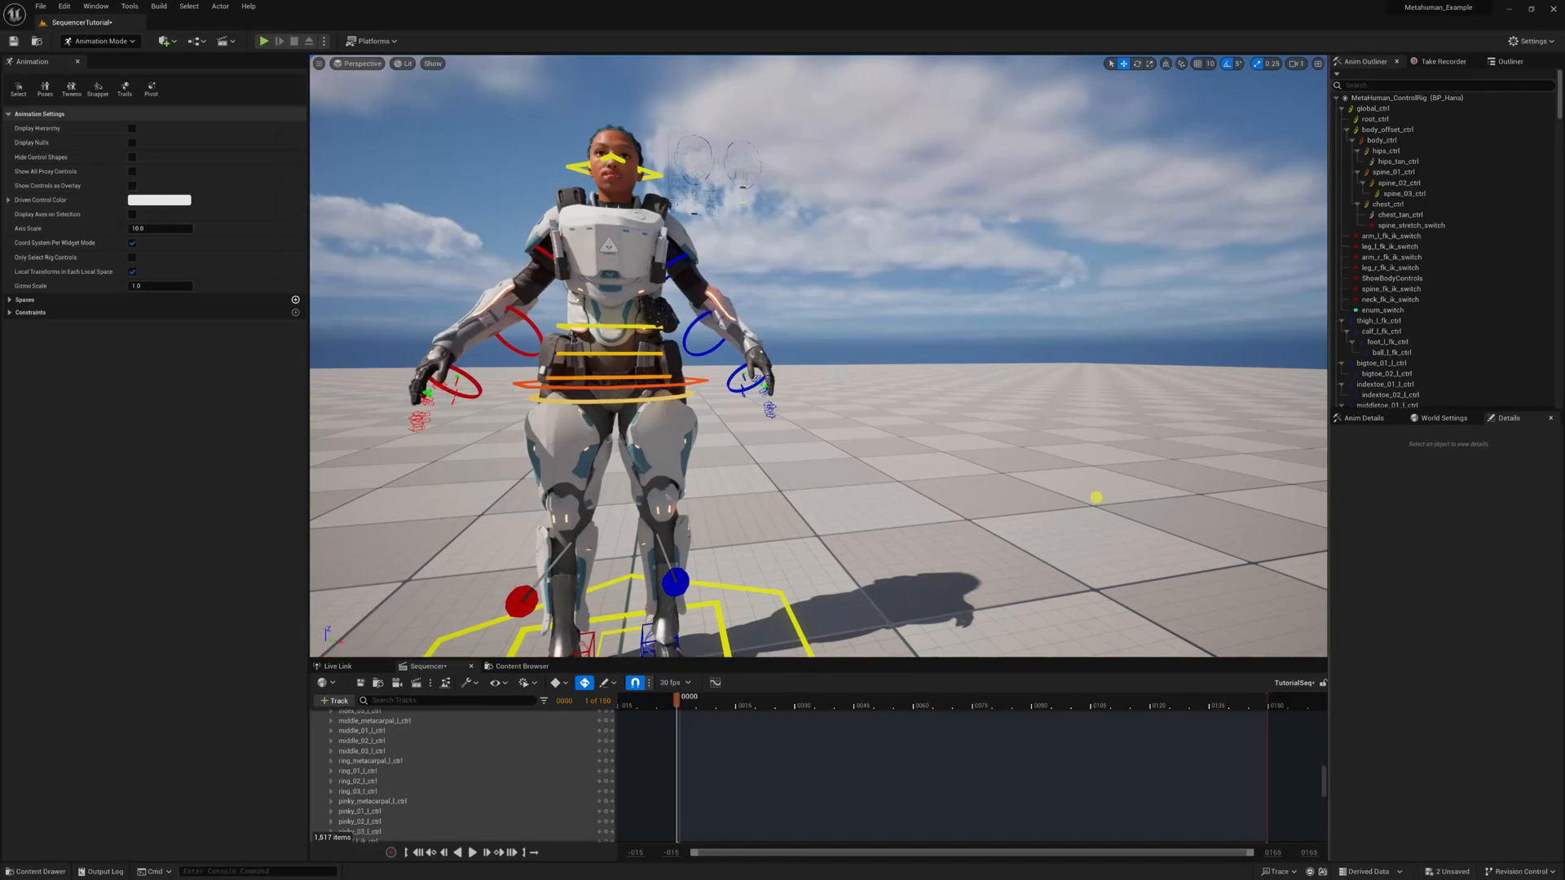
# Reload the SequencerTutorial level and hide the BP_Meta_Body_Tool actor overlapping BP_Hana
pyautogui.click(41, 8)
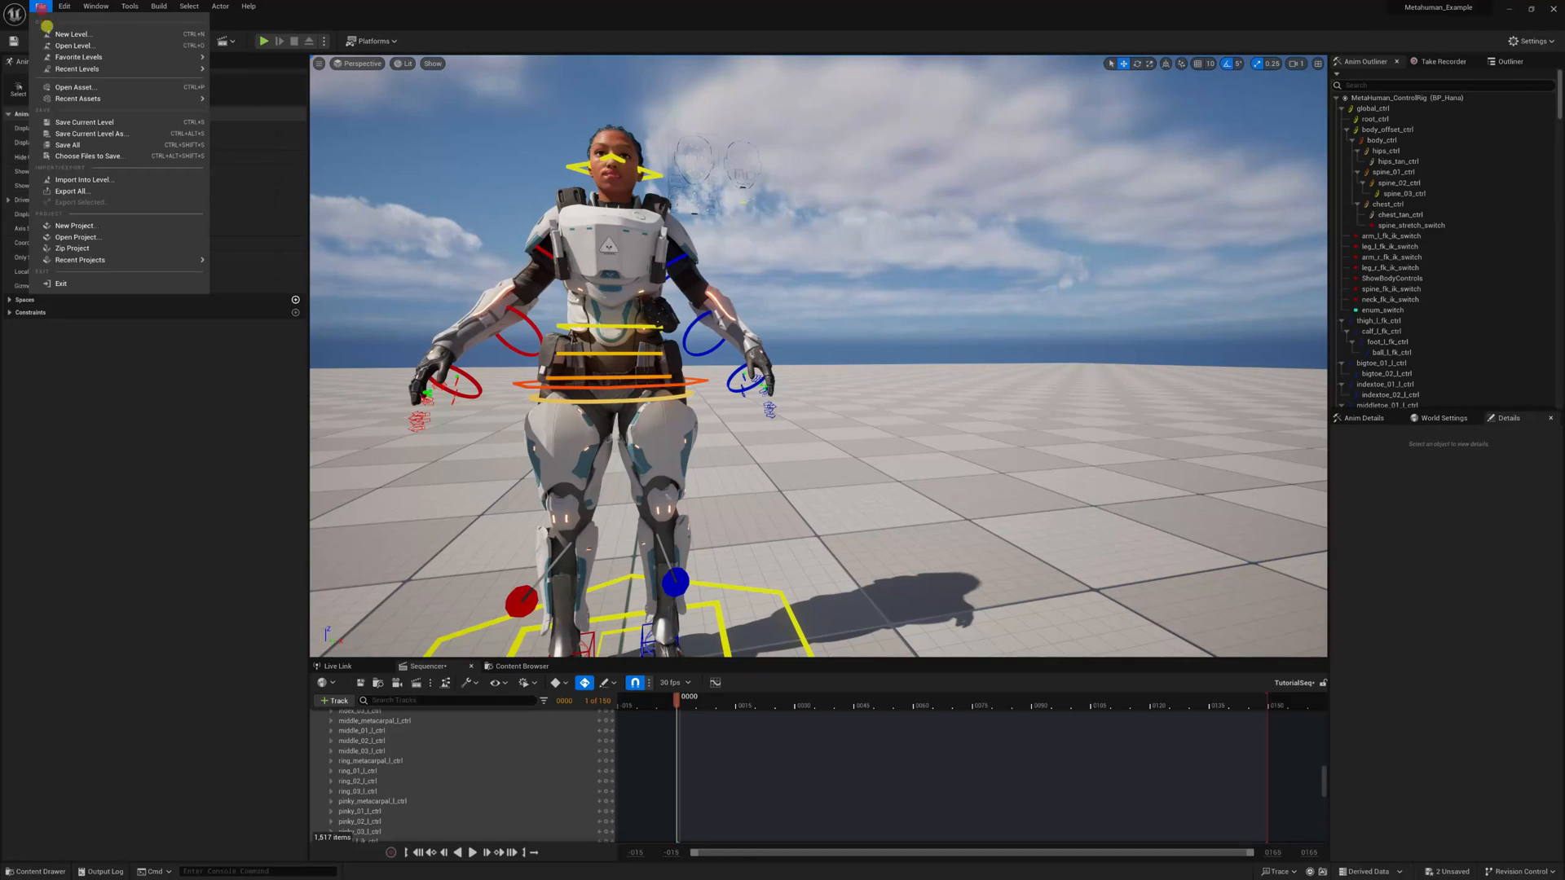
pyautogui.click(260, 67)
pyautogui.click(830, 564)
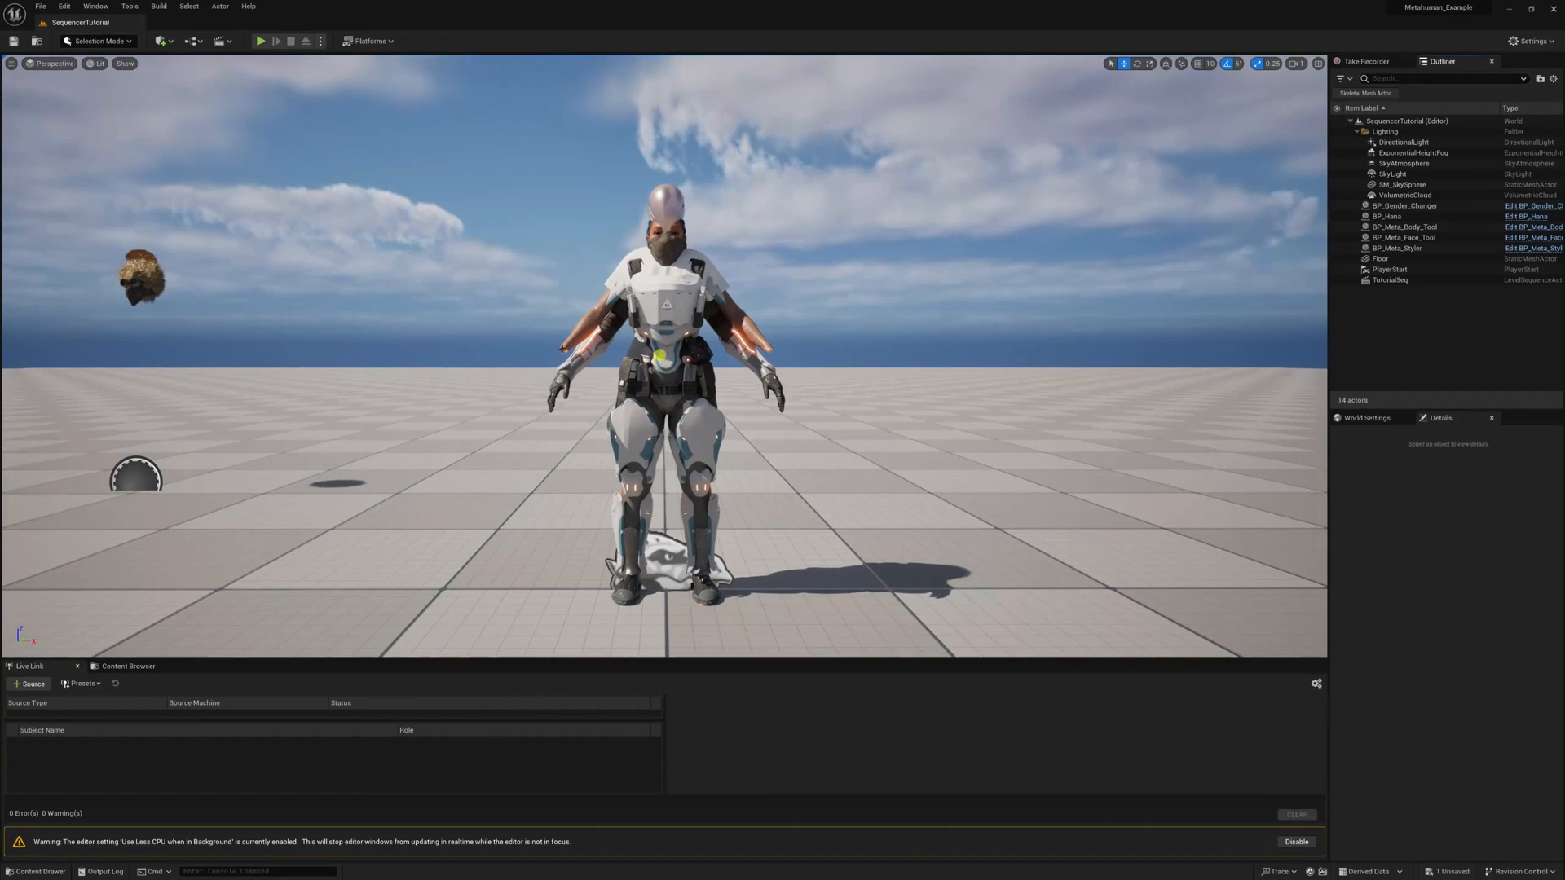
pyautogui.click(749, 320)
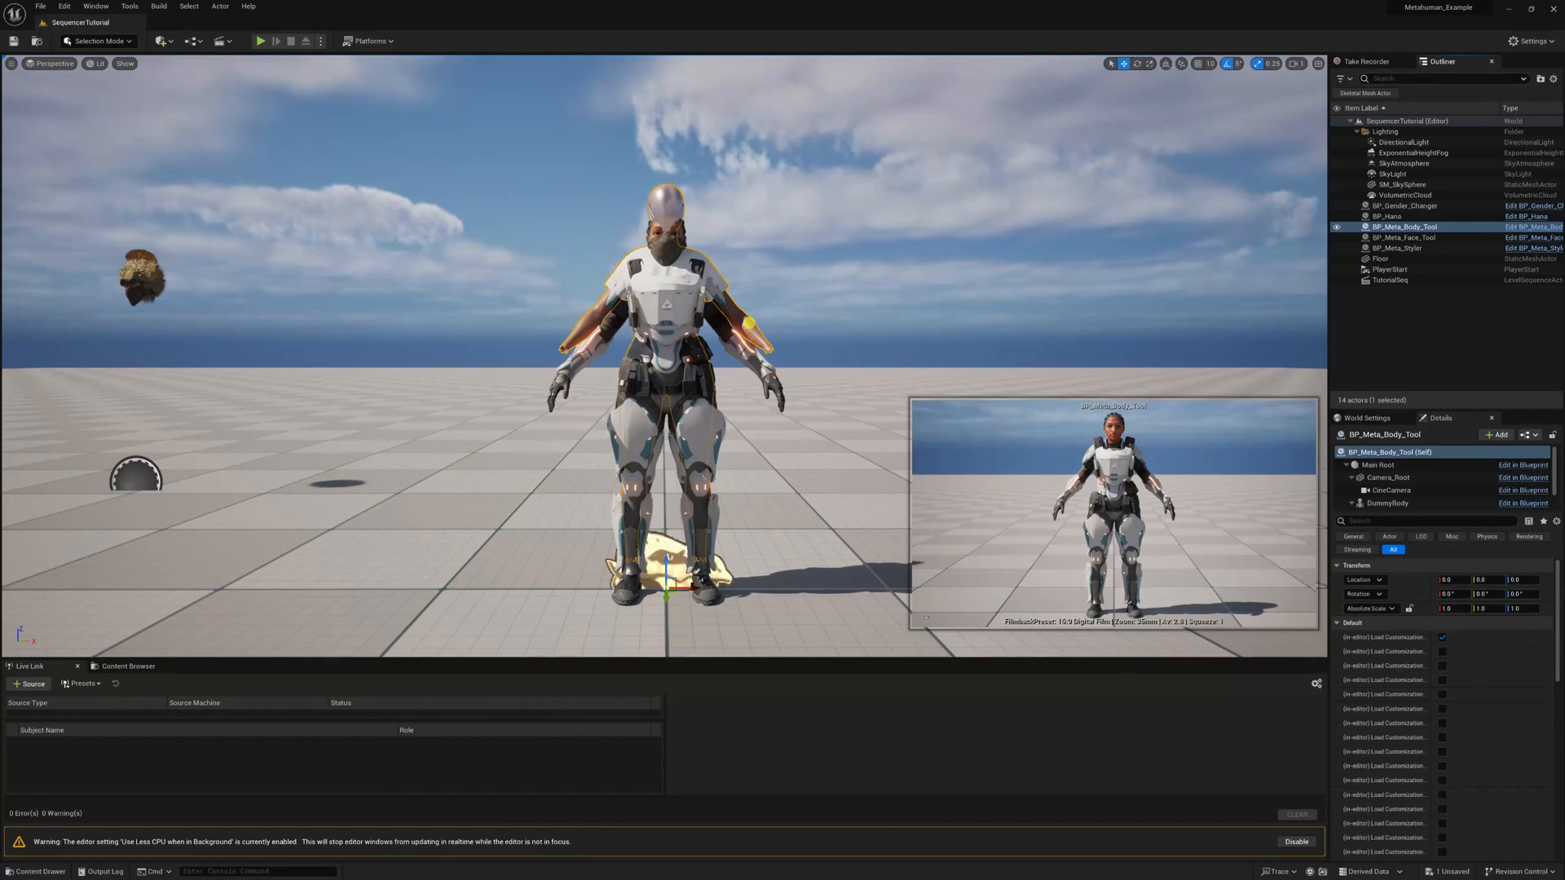
pyautogui.press('Escape')
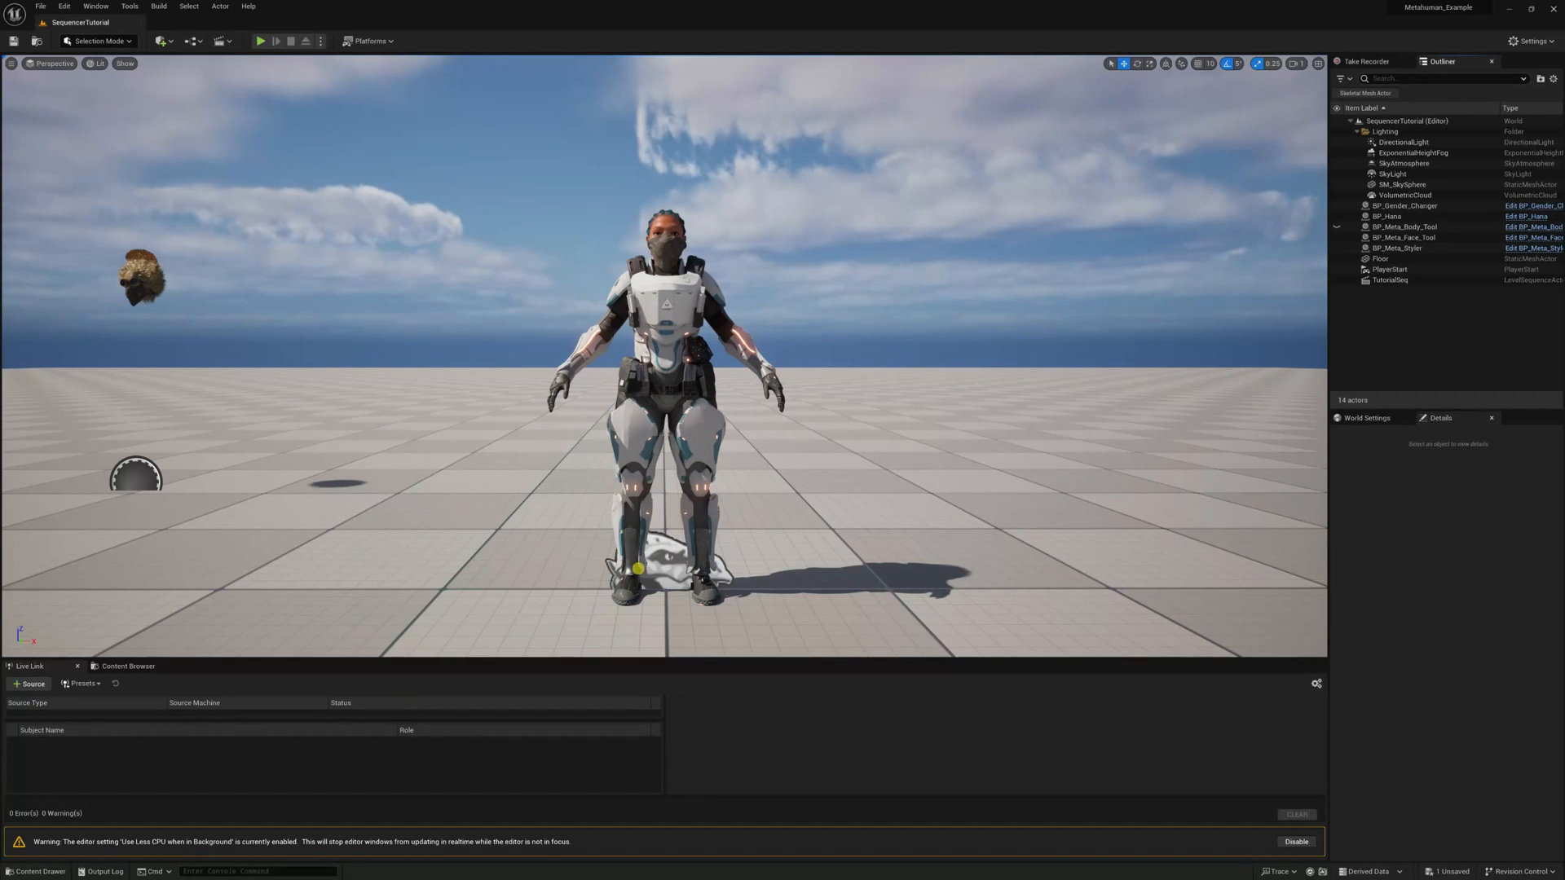
# Open the TutorialSeq level sequence again and bring up BP_Hana's MetaHuman_ControlRig controls
pyautogui.click(1389, 280)
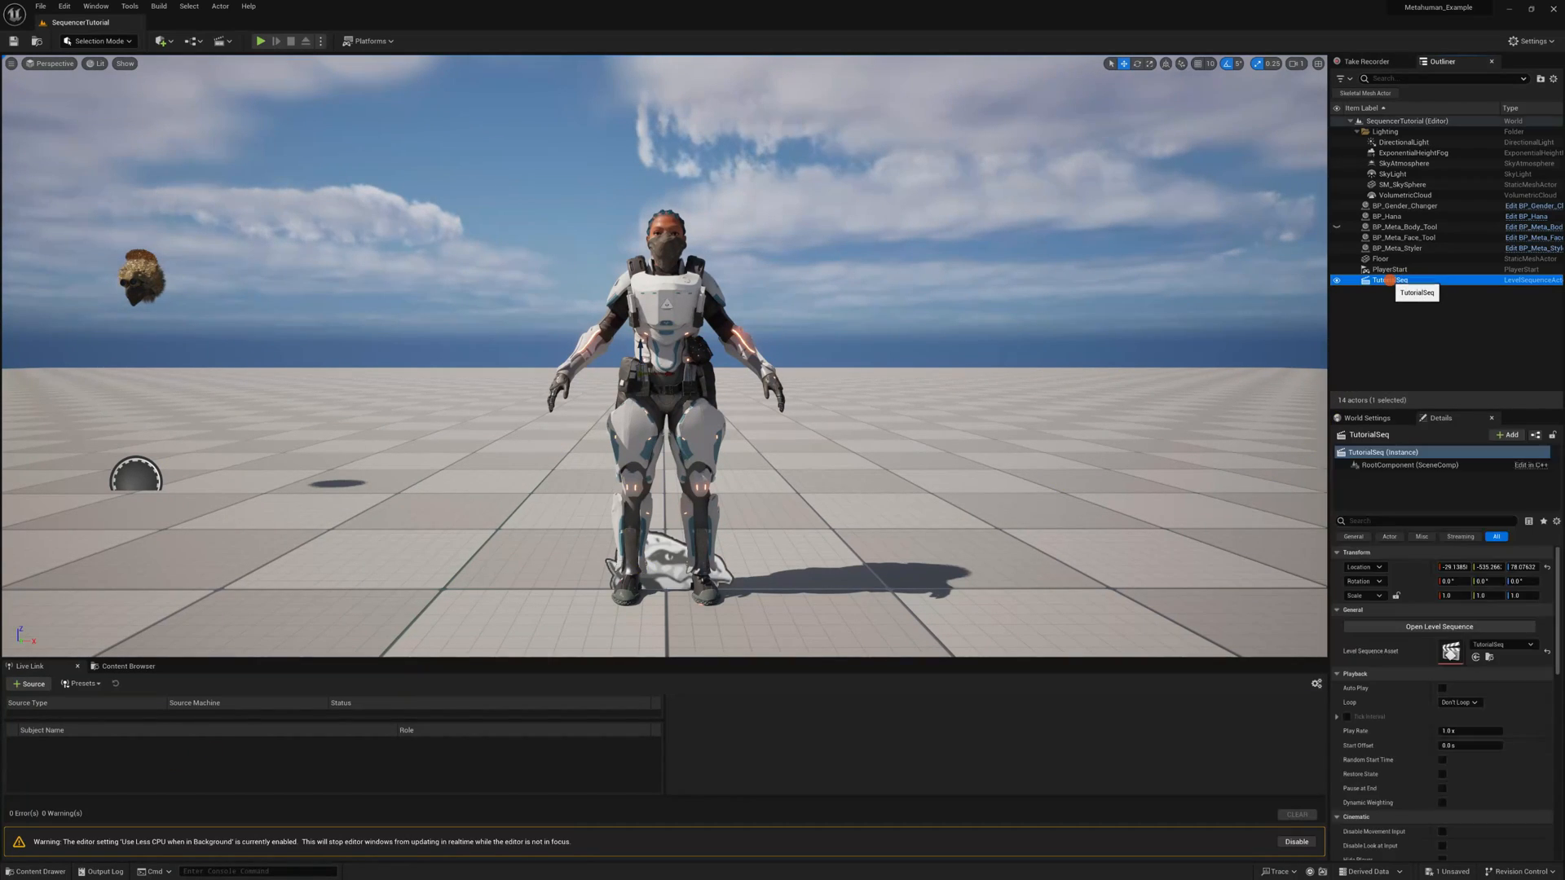
pyautogui.click(1425, 627)
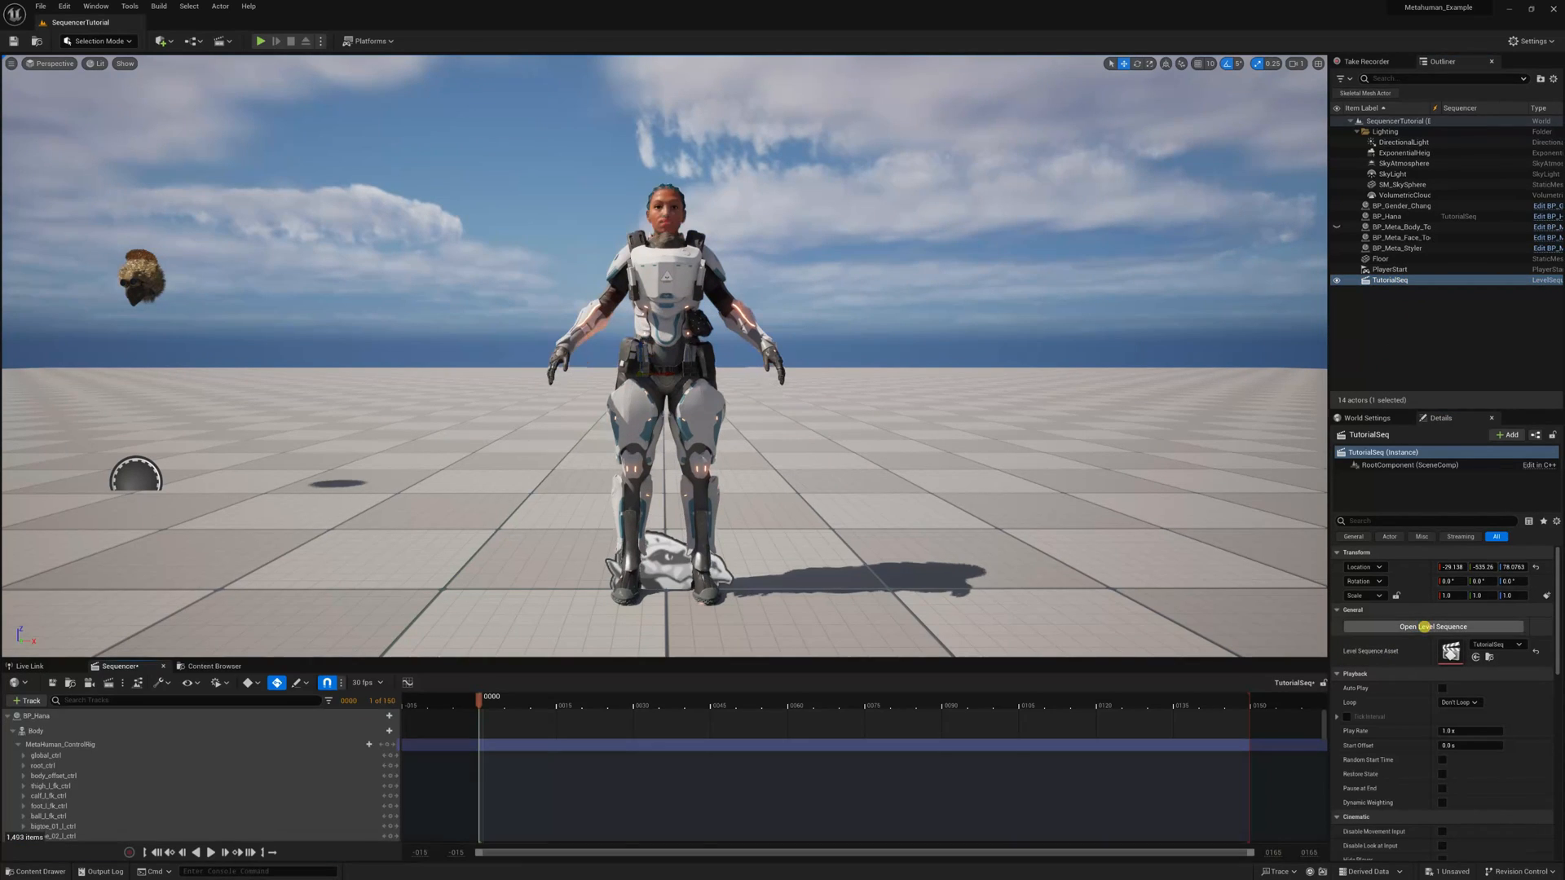
pyautogui.click(59, 744)
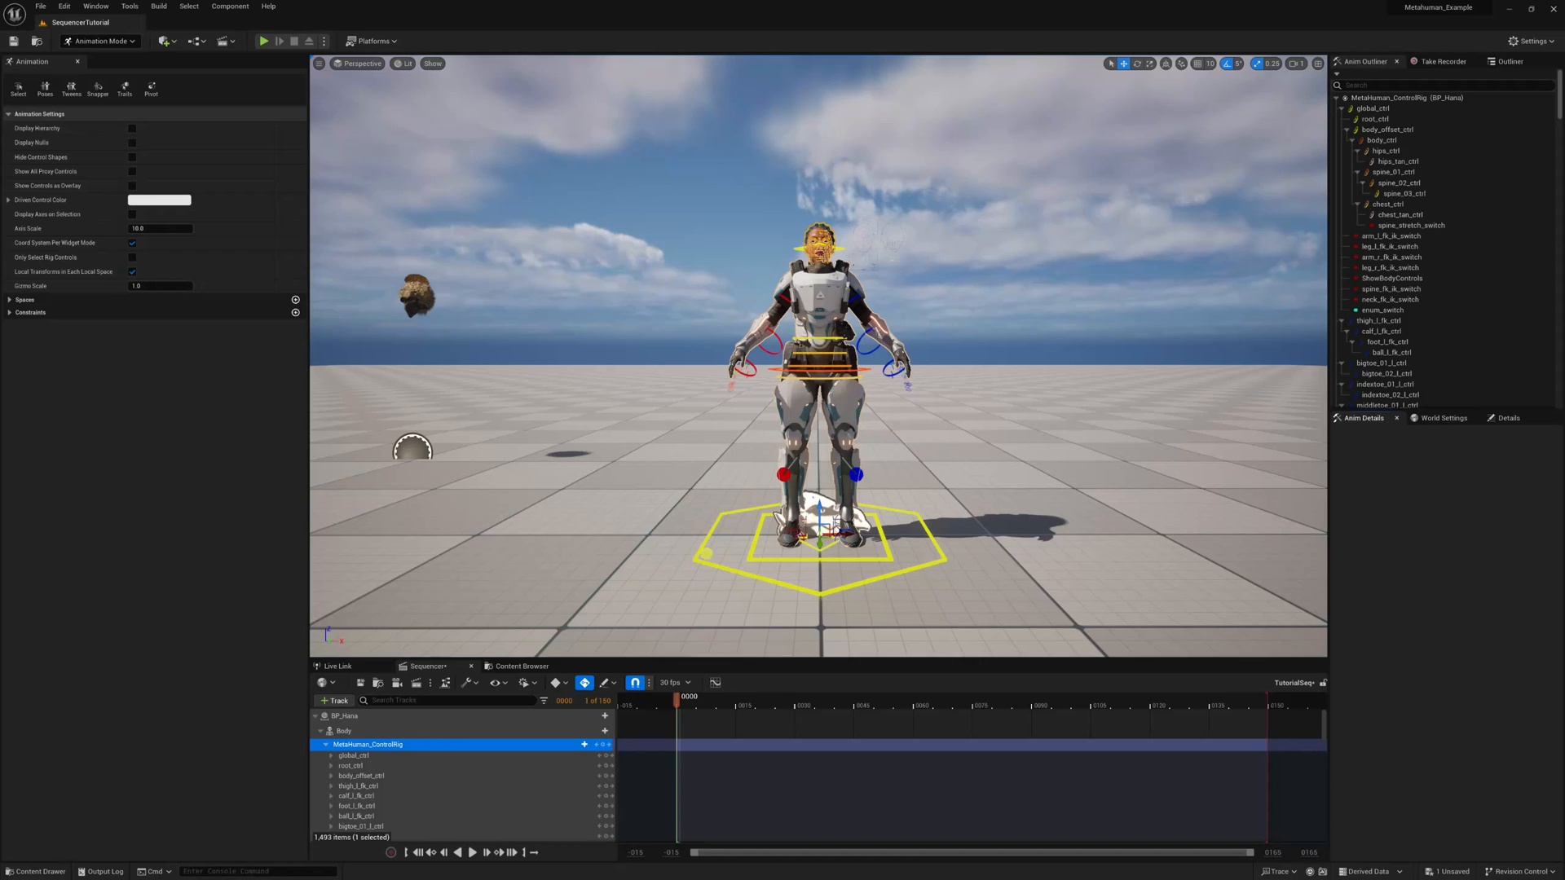
pyautogui.moveTo(991, 523); pyautogui.dragTo(996, 493)
pyautogui.scroll(3, 996, 492)
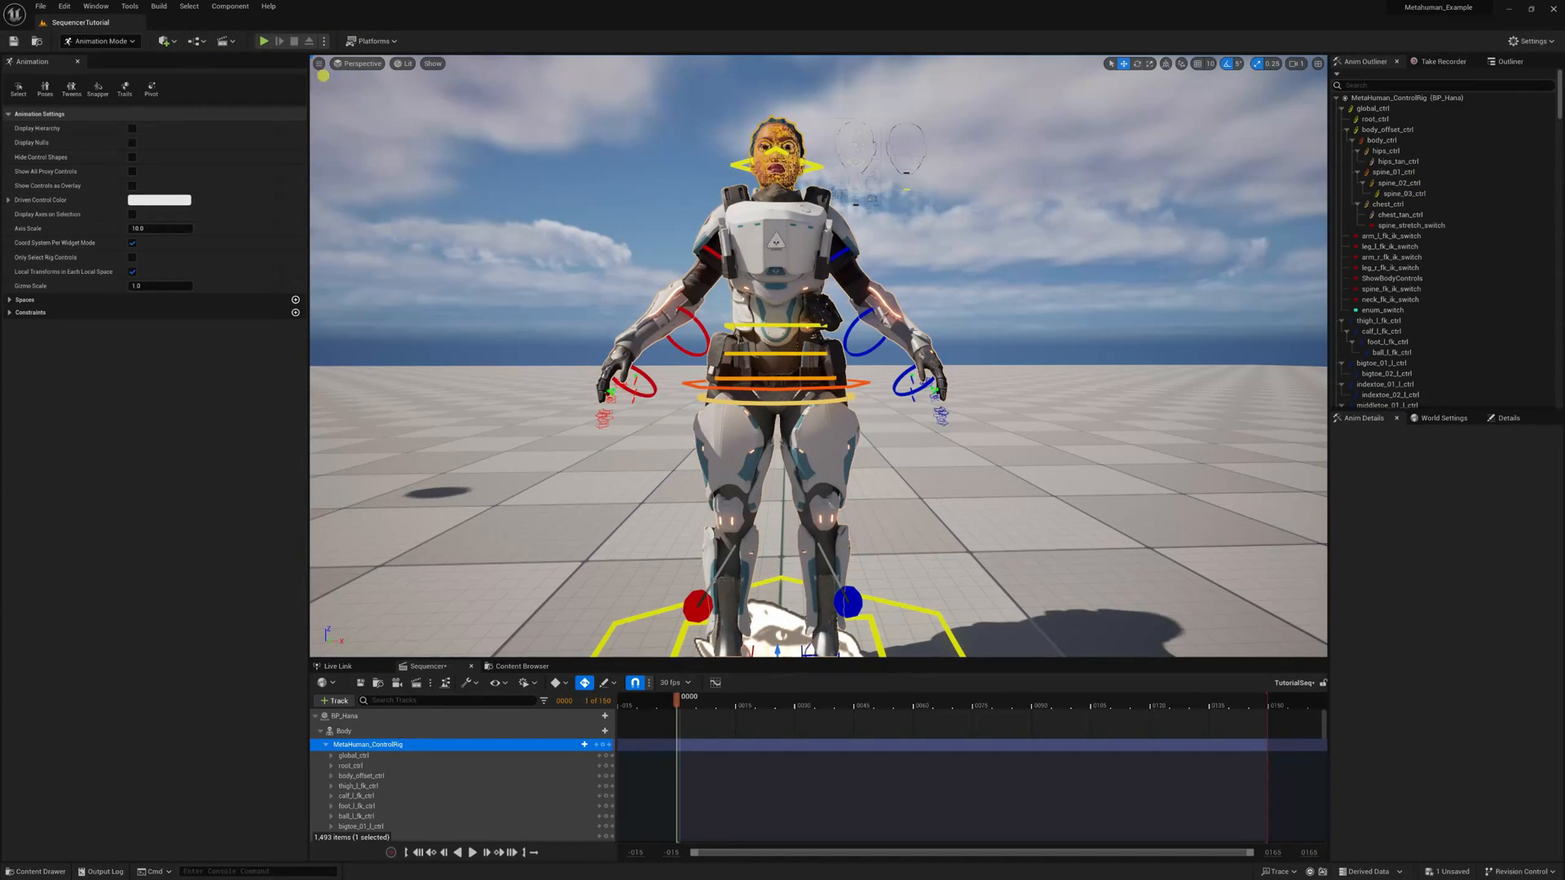
pyautogui.click(861, 363)
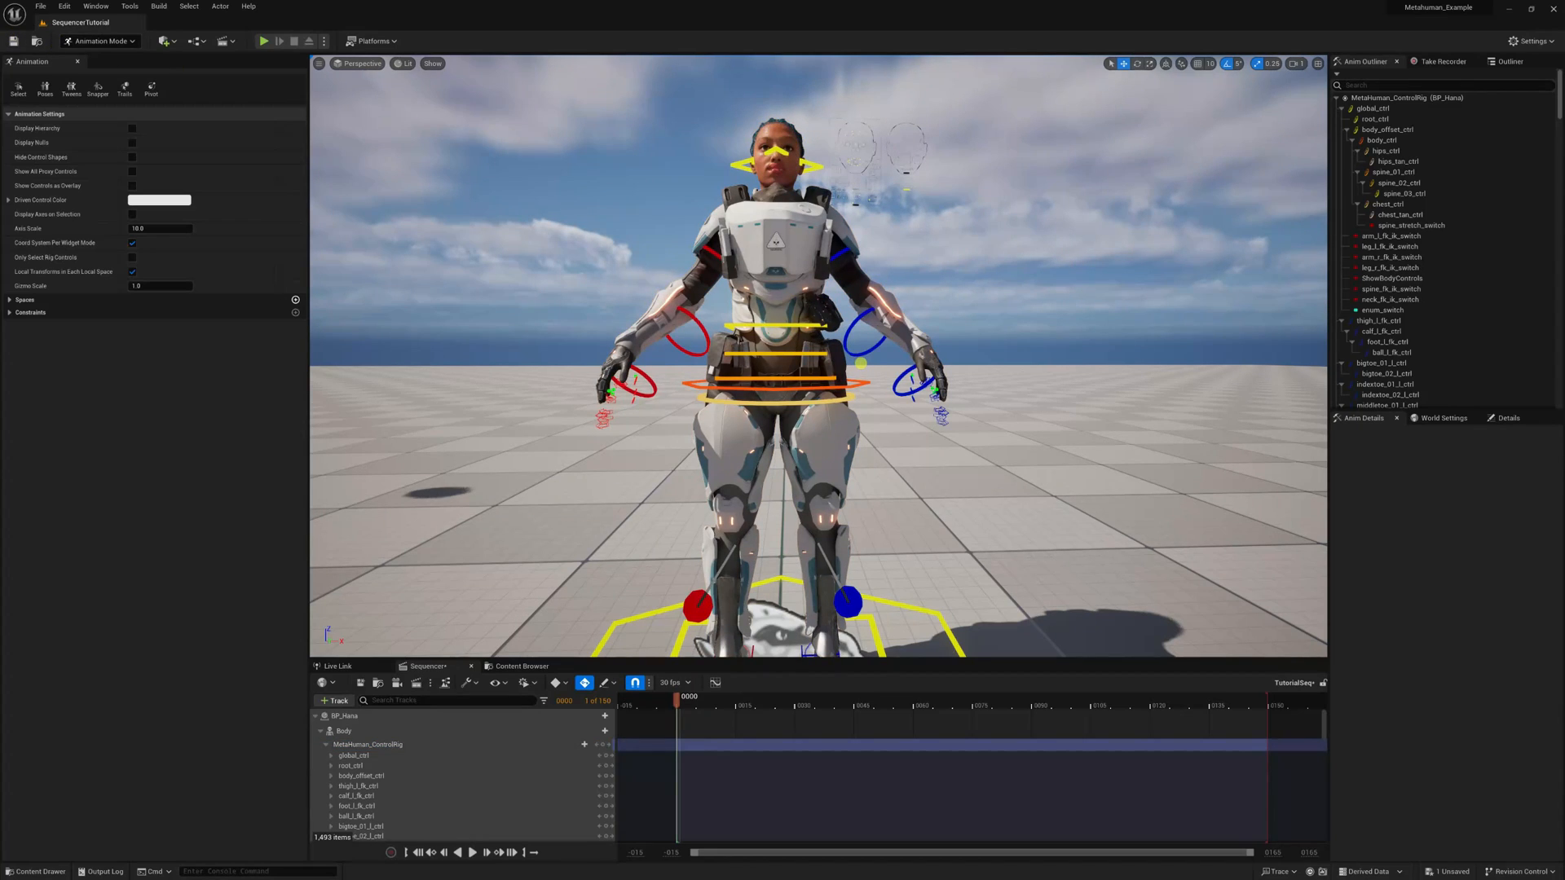
pyautogui.scroll(-3, 934, 458)
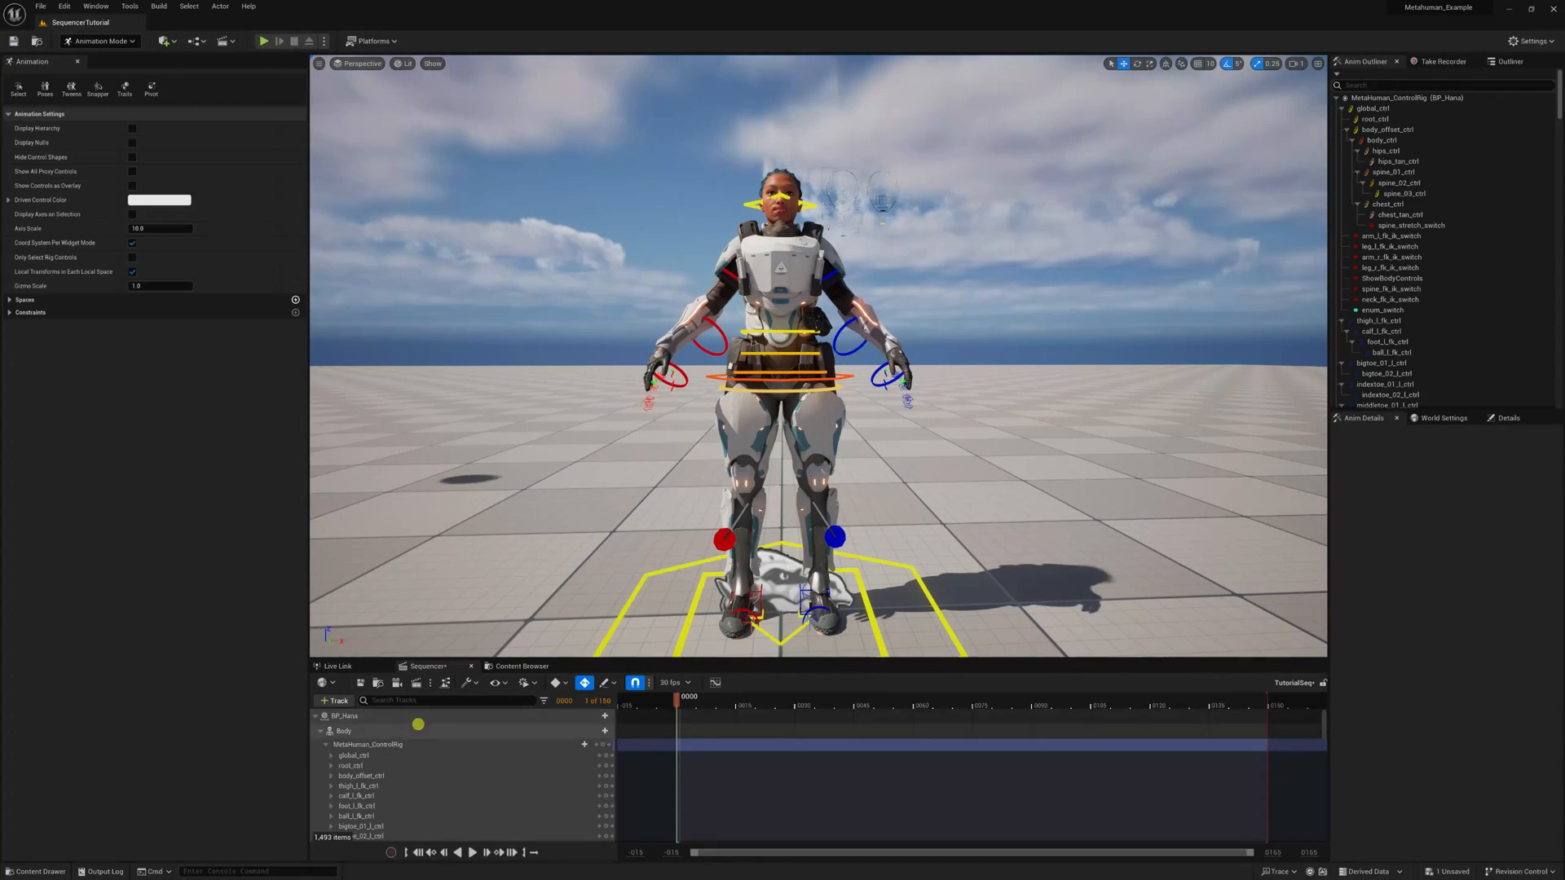
# Select BP_Hana and check the Use Live Link Body setting in her details
pyautogui.click(774, 272)
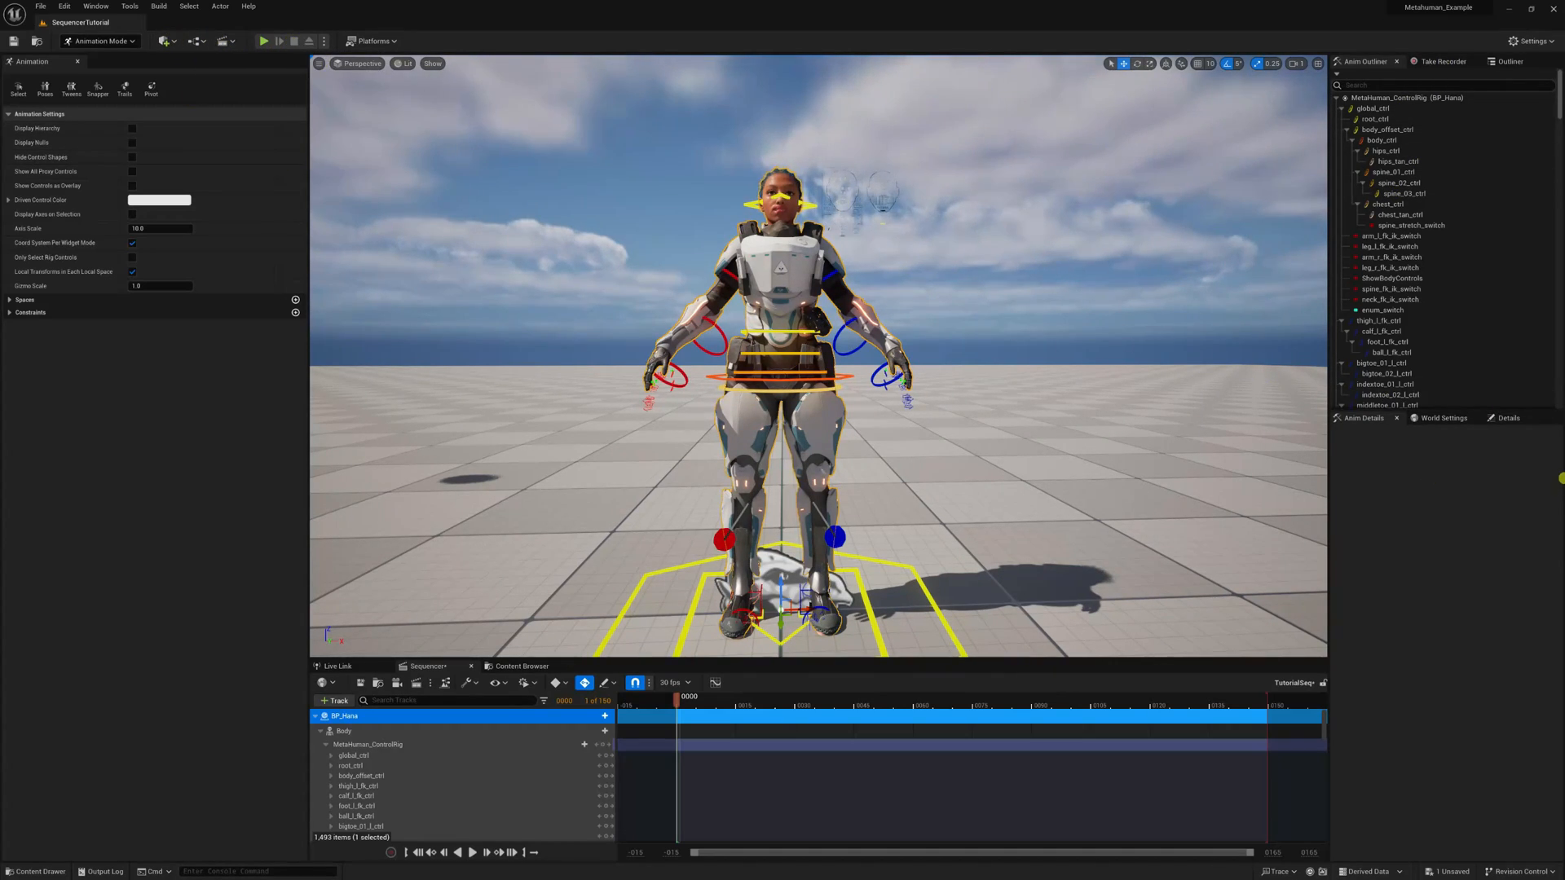
pyautogui.click(1499, 422)
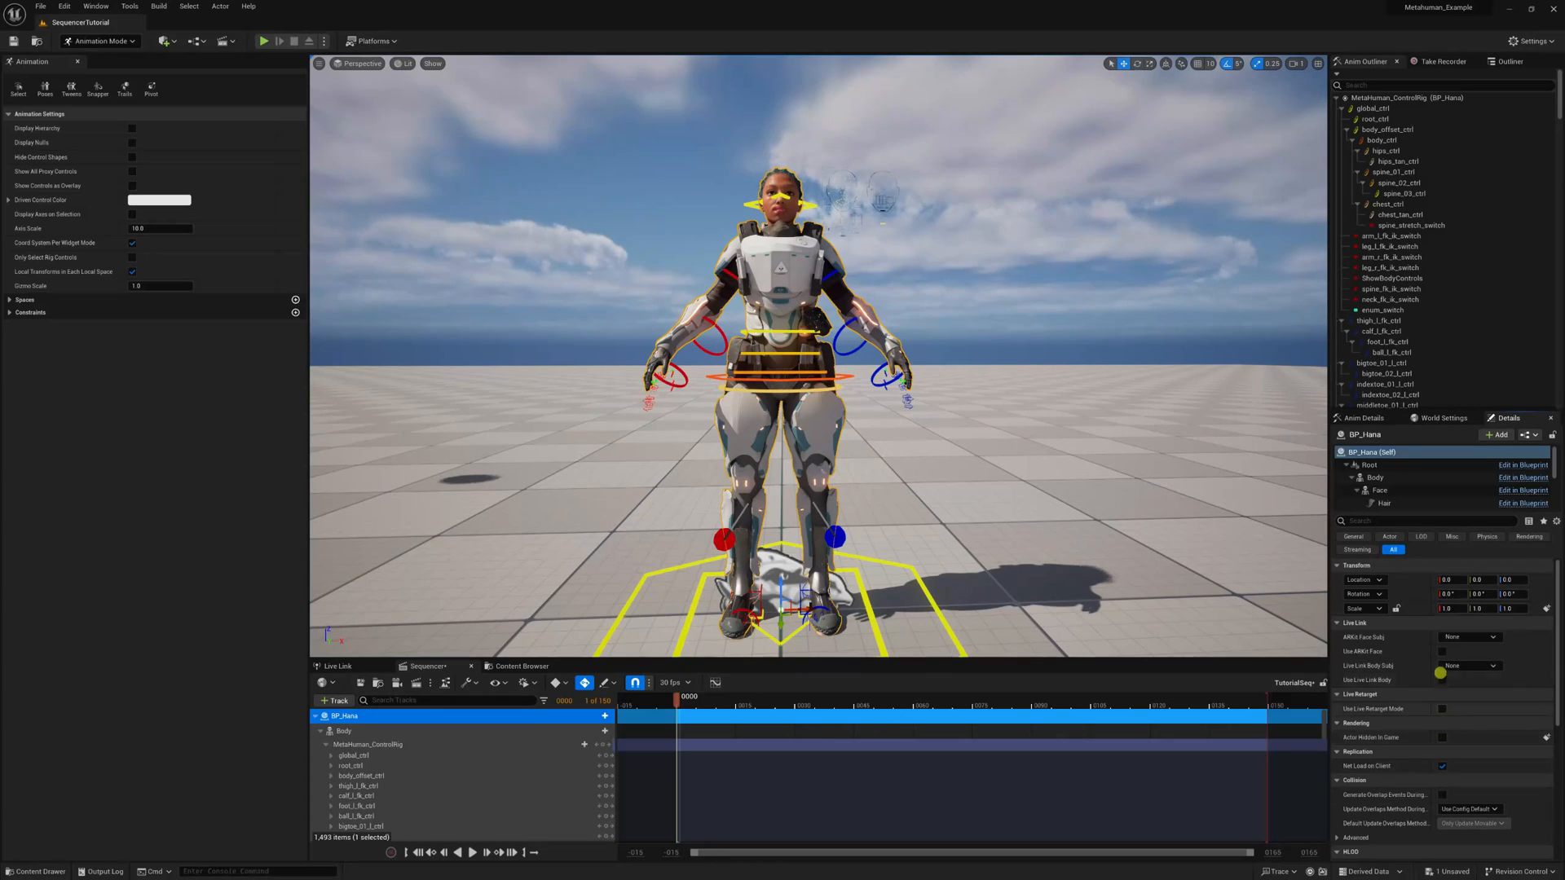
# Turn Use Live Link Body on and back off in BP_Hana's details
pyautogui.click(1445, 680)
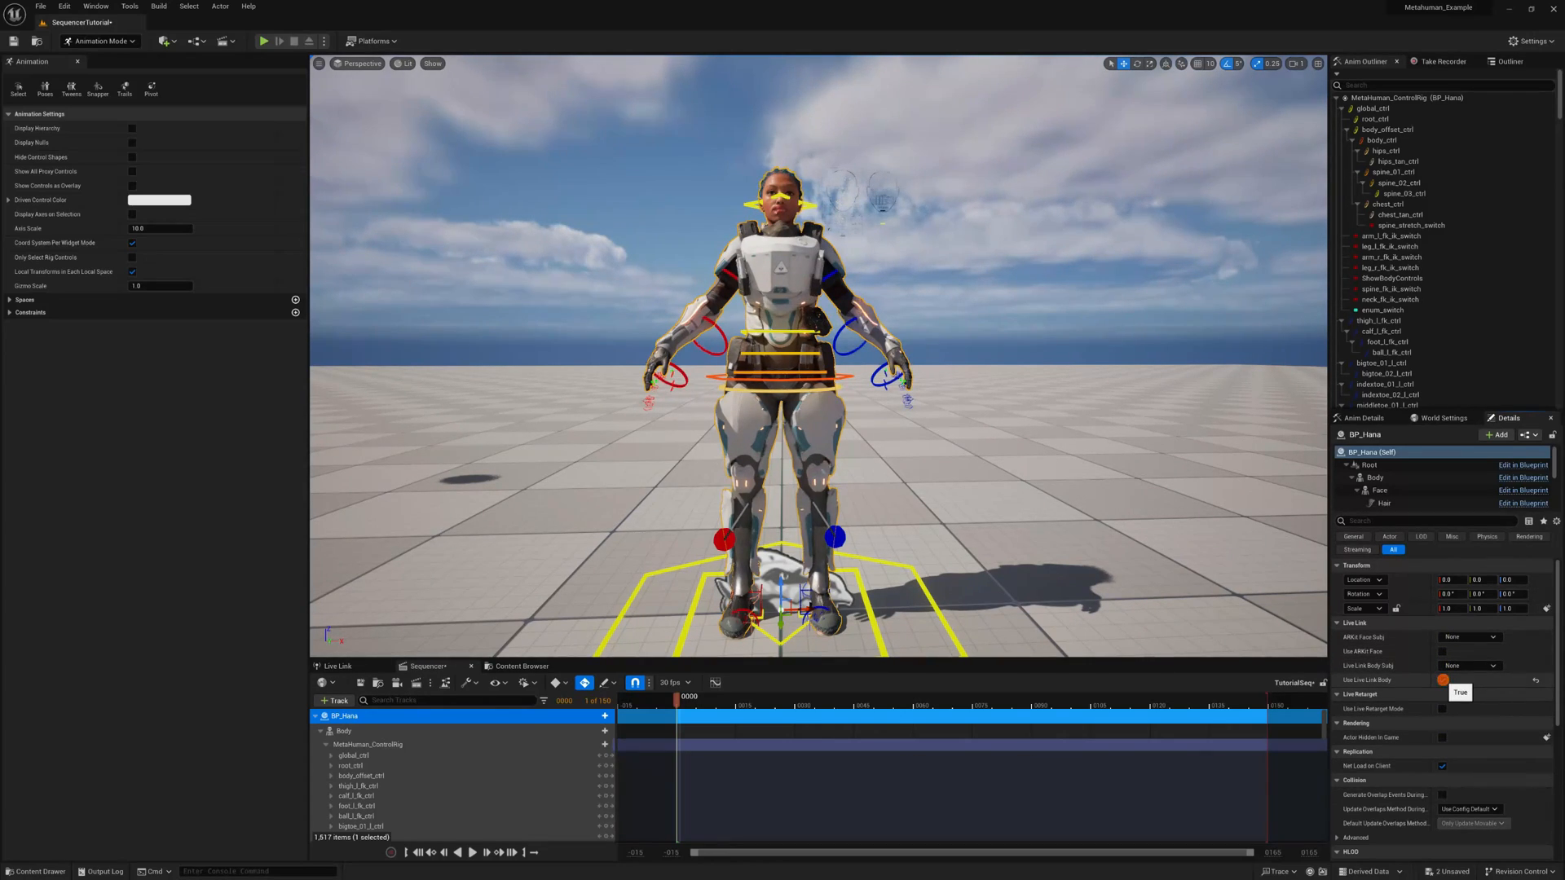
pyautogui.click(1443, 680)
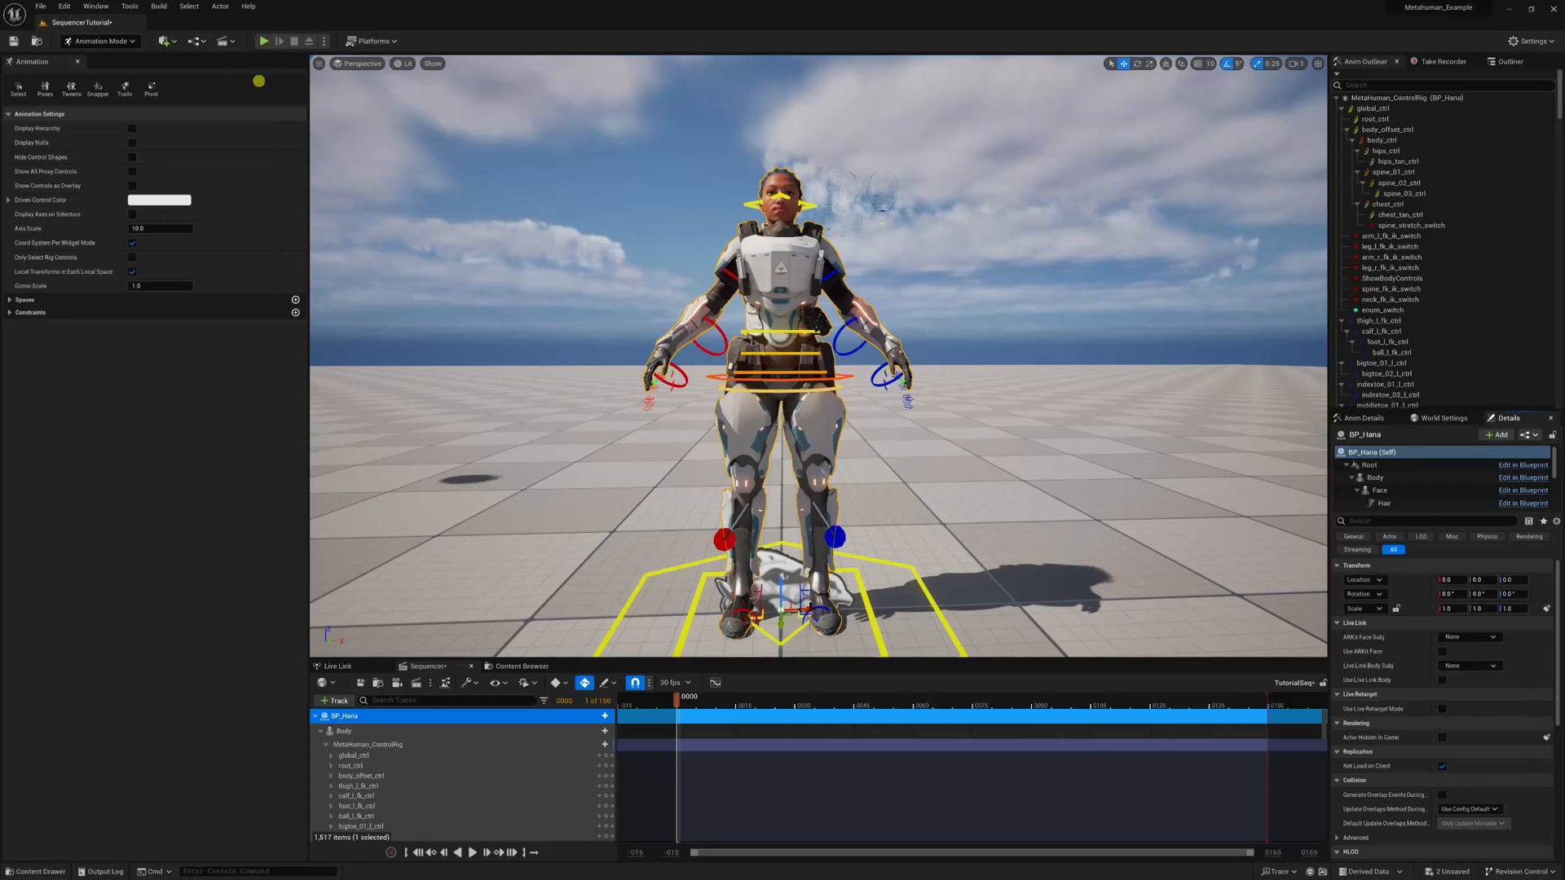
pyautogui.moveTo(940, 475); pyautogui.dragTo(932, 448)
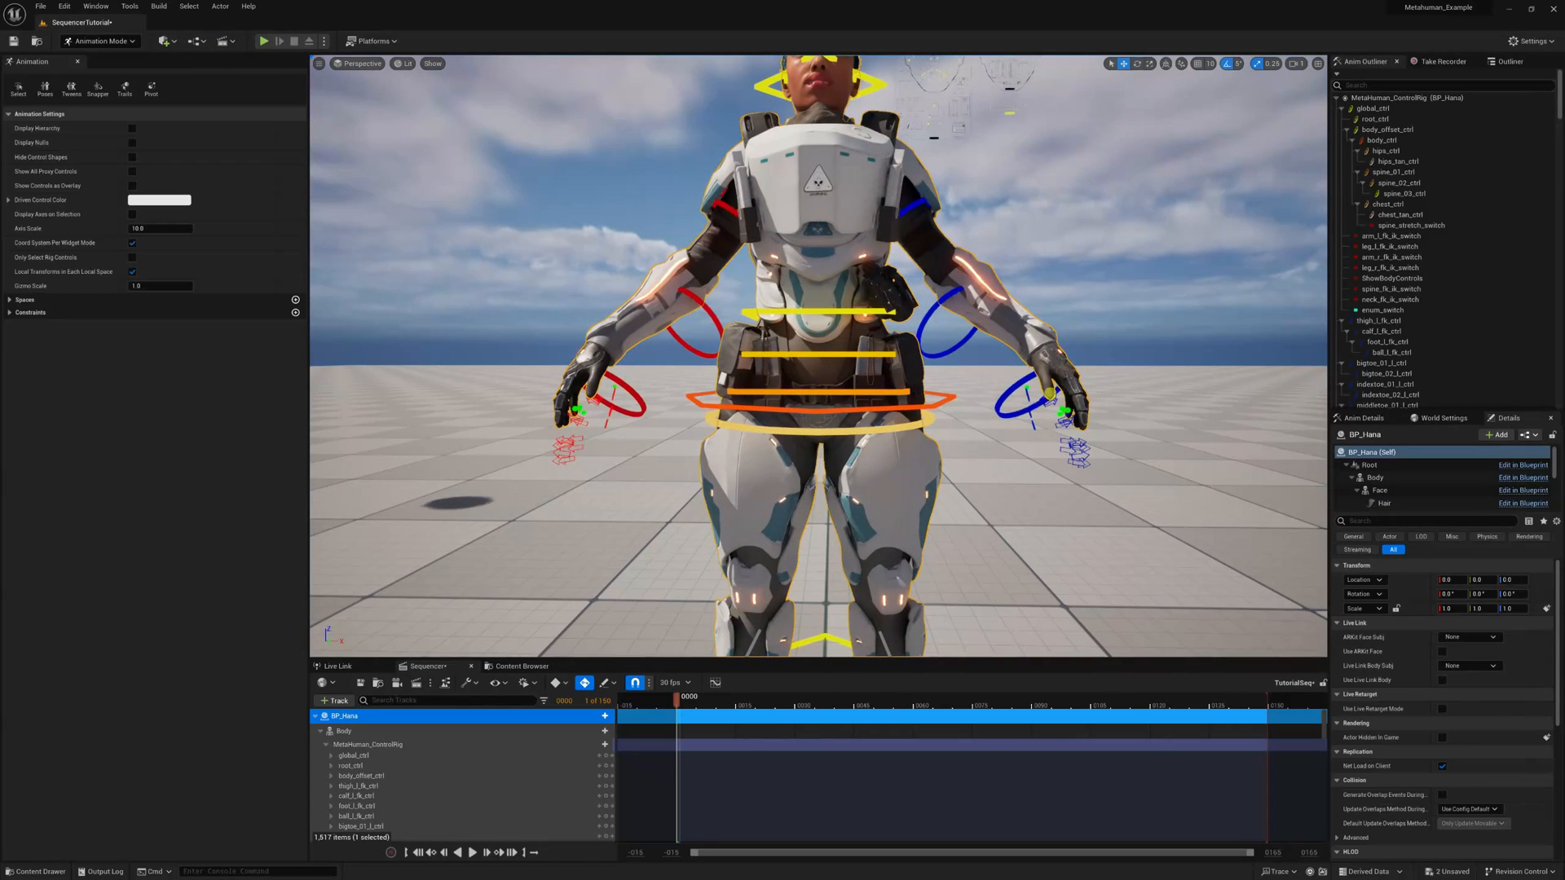
pyautogui.moveTo(1092, 457); pyautogui.dragTo(1094, 485)
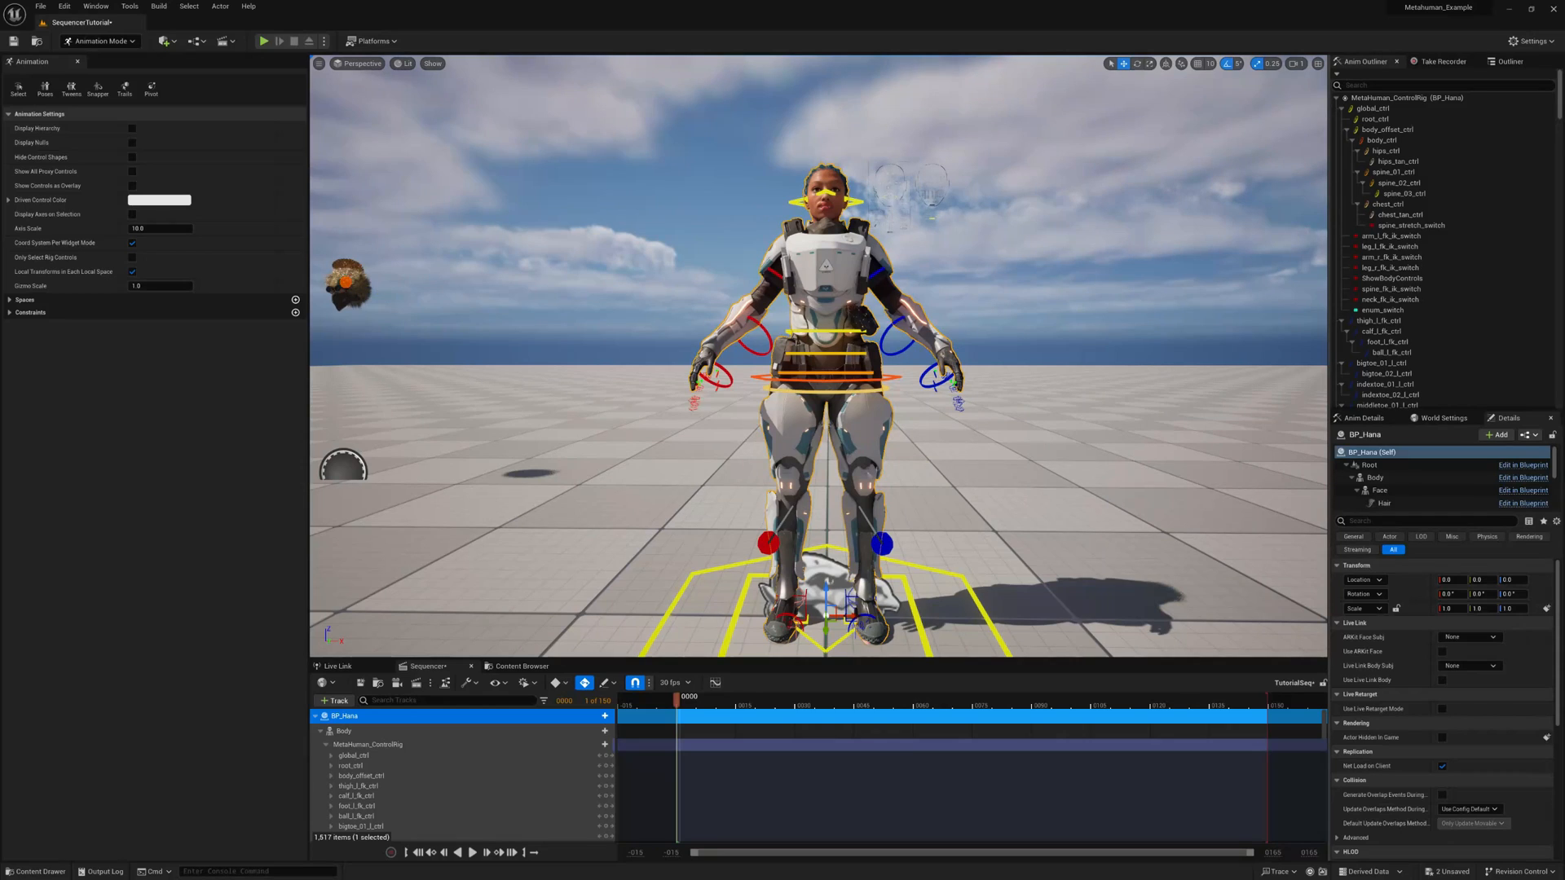
# Turn off Hide Menus in Play? on the BP_Meta_Body_Tool actor, and run the level briefly to test its body customization menu
pyautogui.click(346, 282)
pyautogui.moveTo(506, 351); pyautogui.dragTo(509, 407)
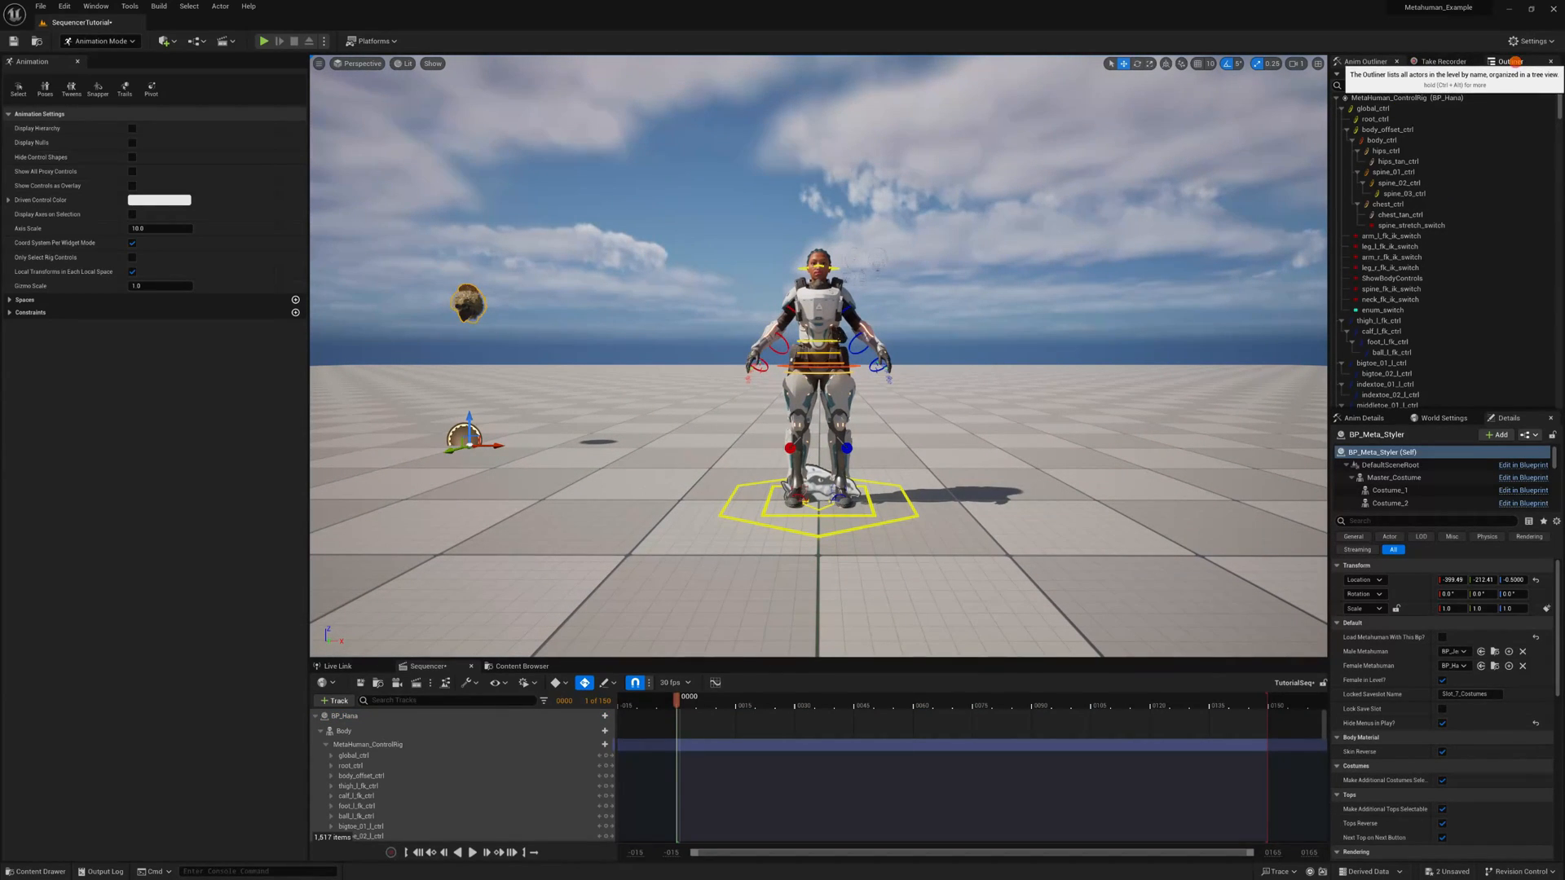
pyautogui.click(1513, 62)
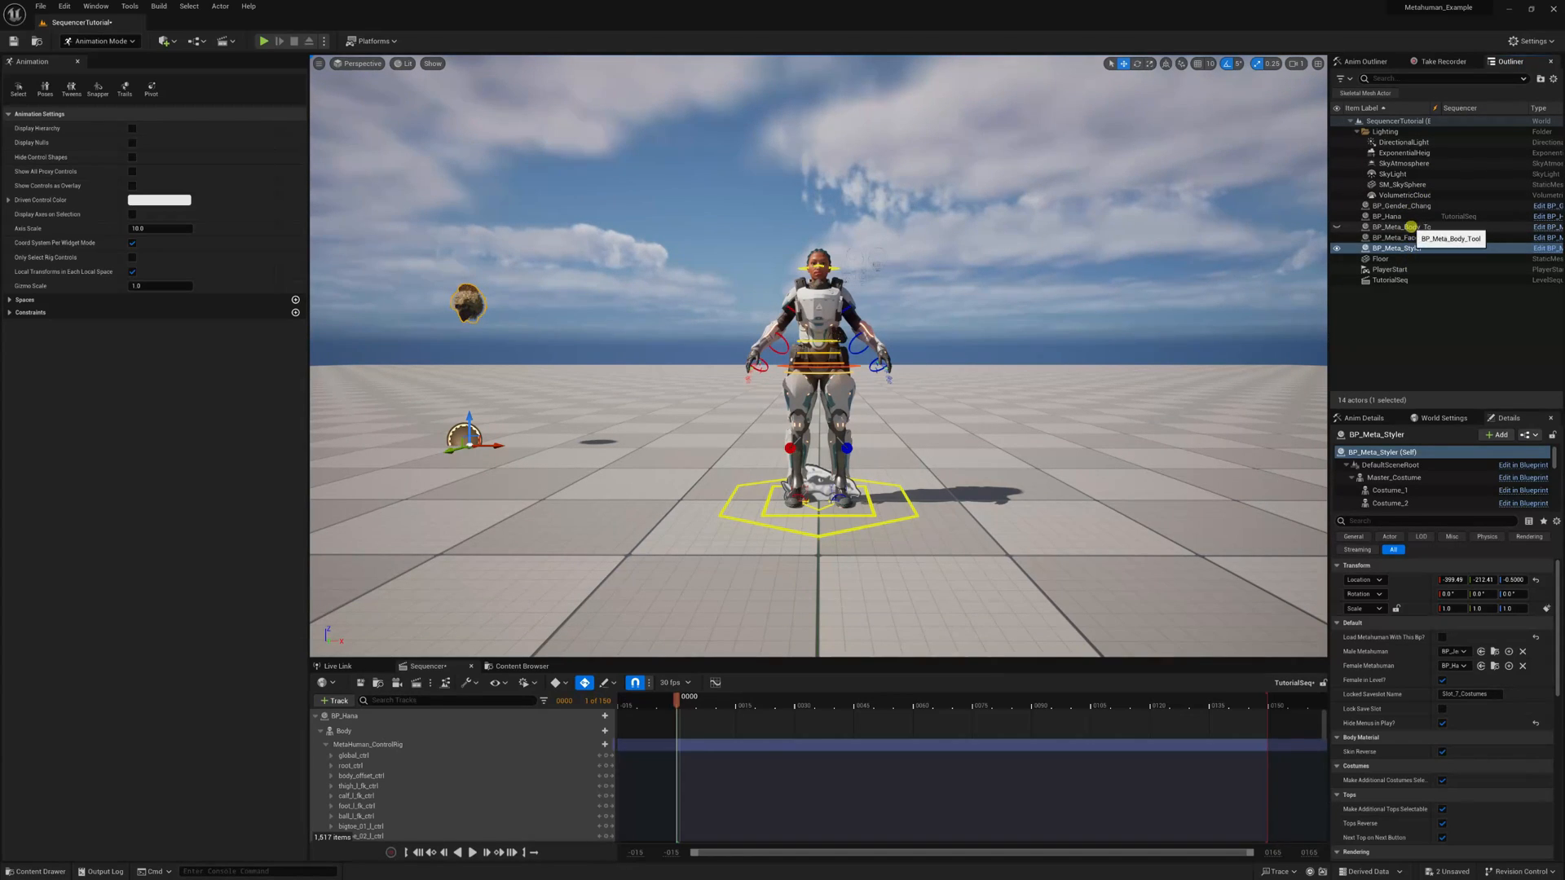
pyautogui.click(1410, 227)
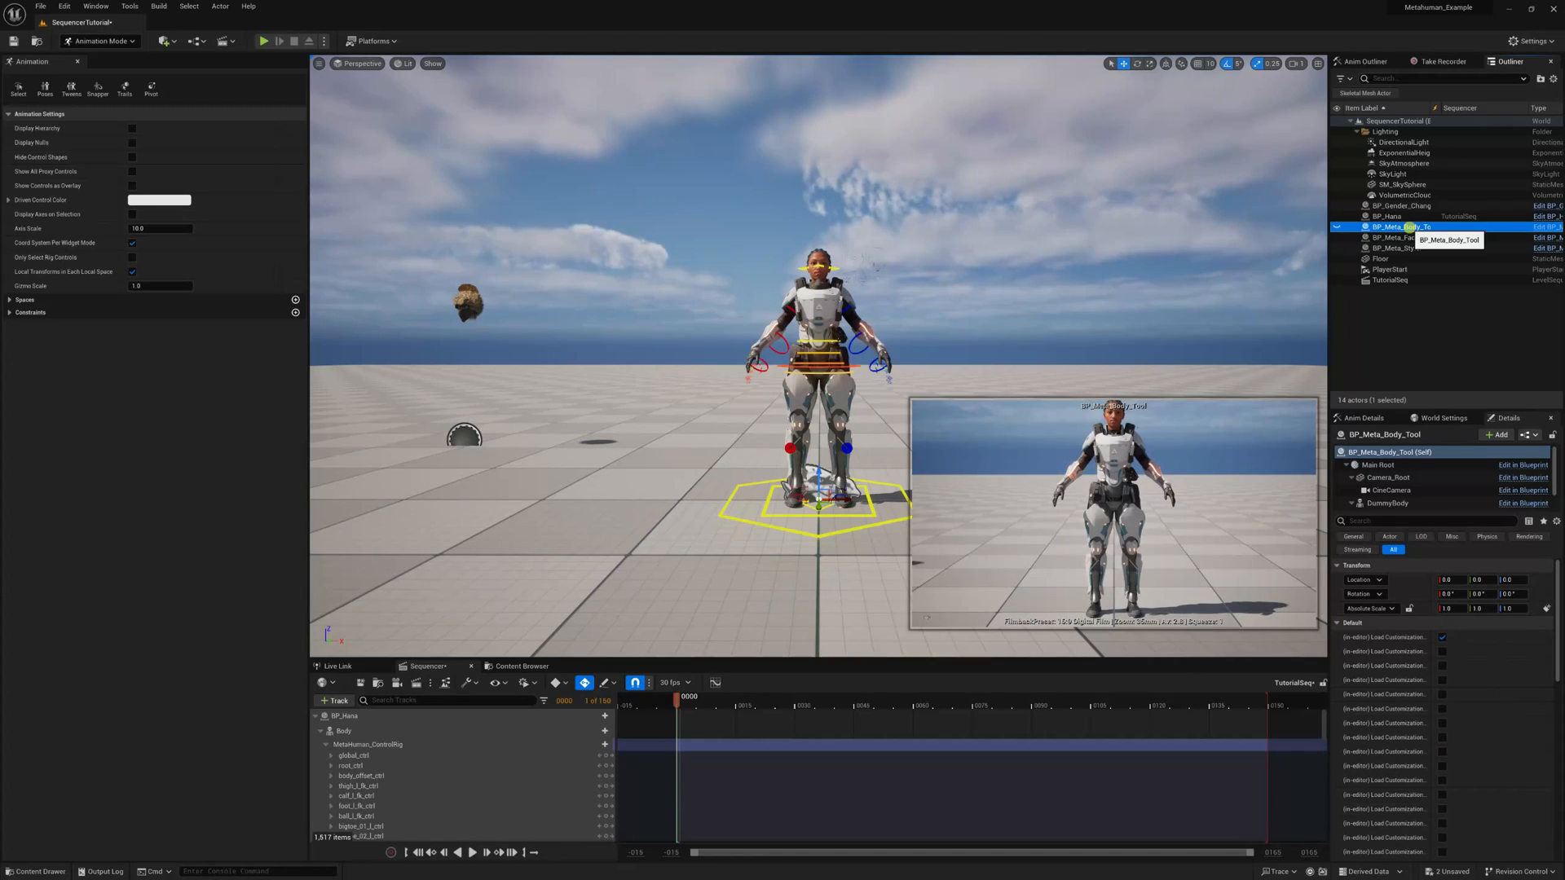
pyautogui.click(1406, 520)
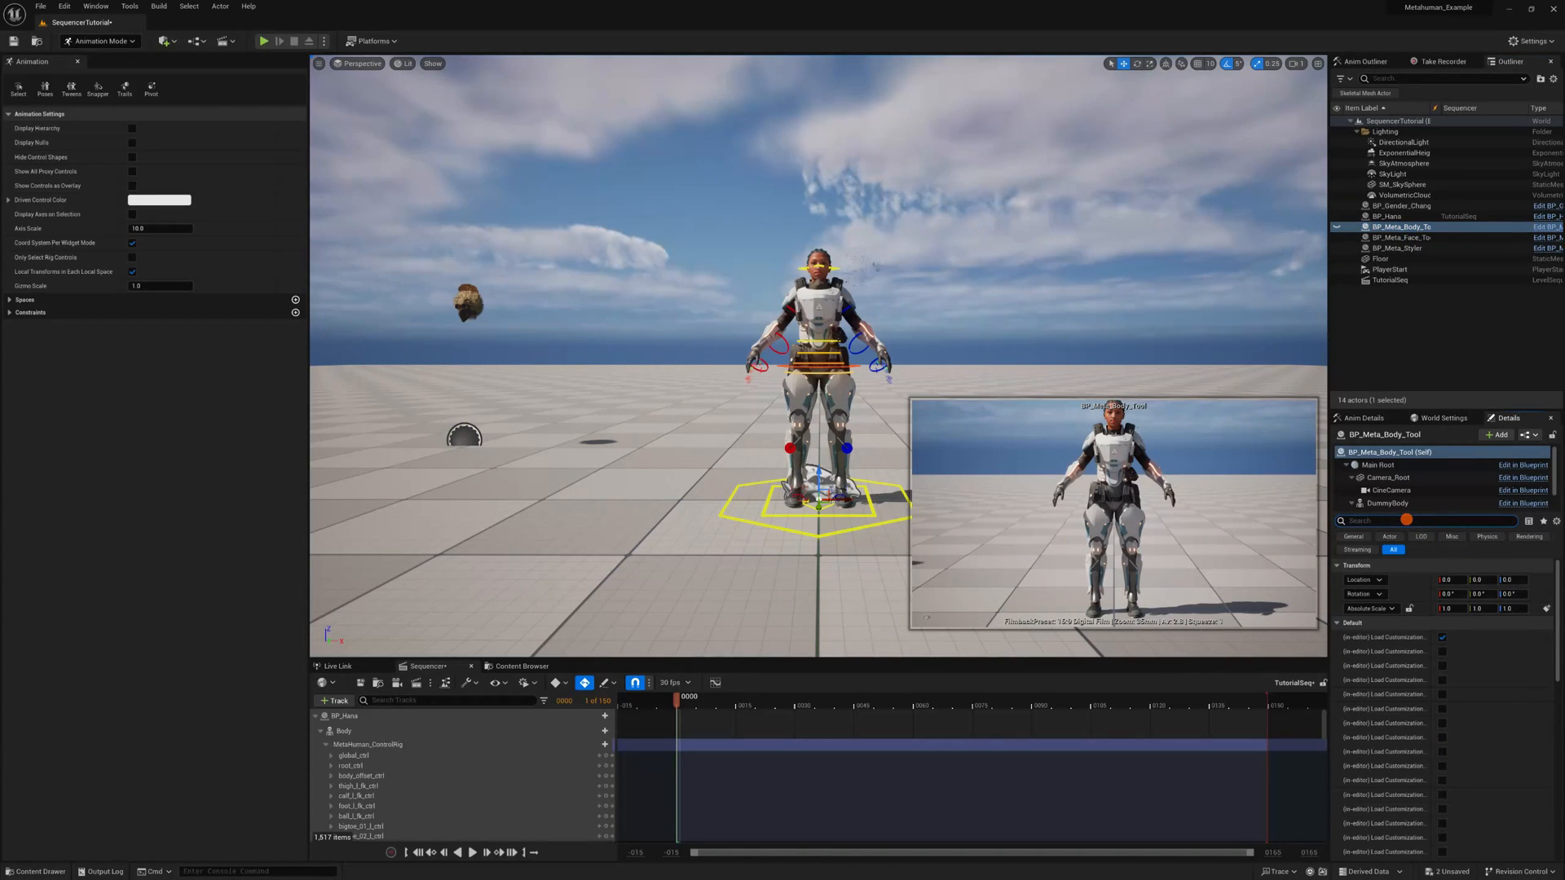
pyautogui.write('hide')
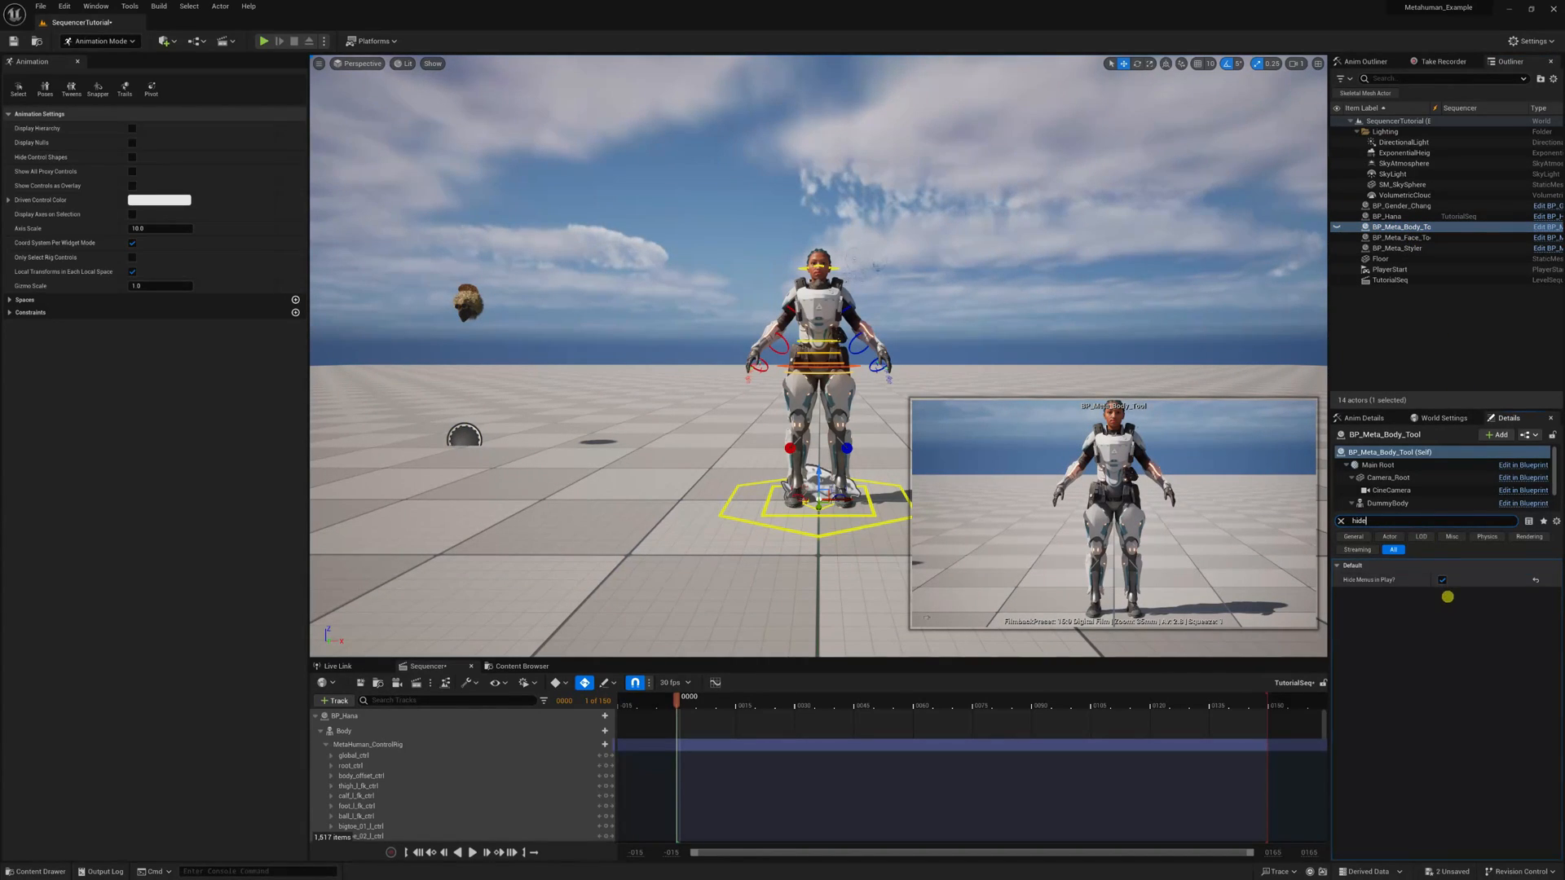
pyautogui.click(1443, 582)
pyautogui.click(1443, 580)
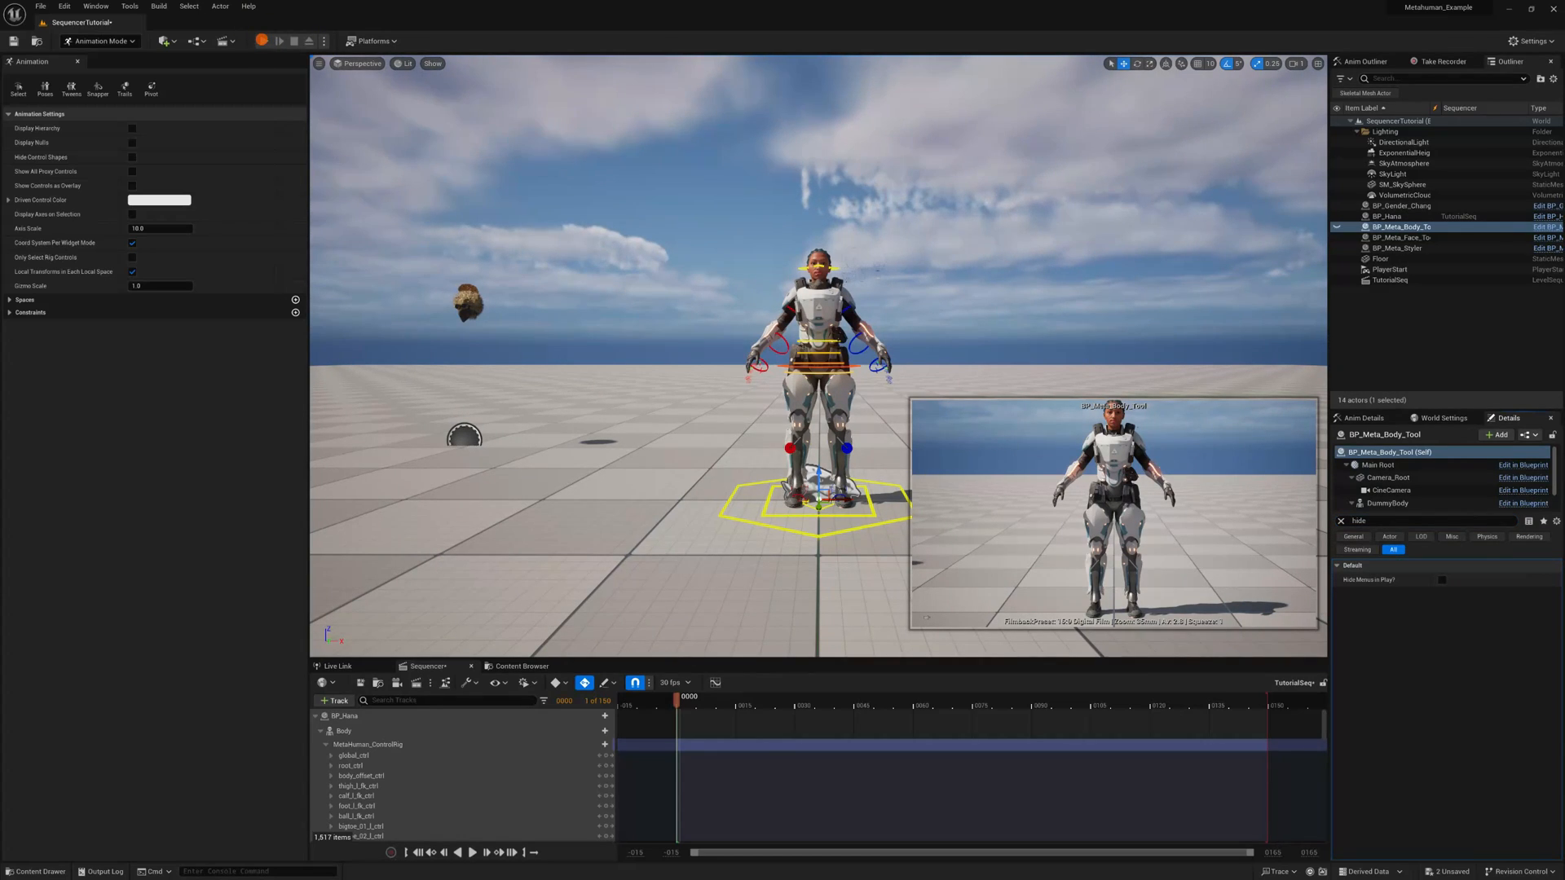
pyautogui.click(261, 41)
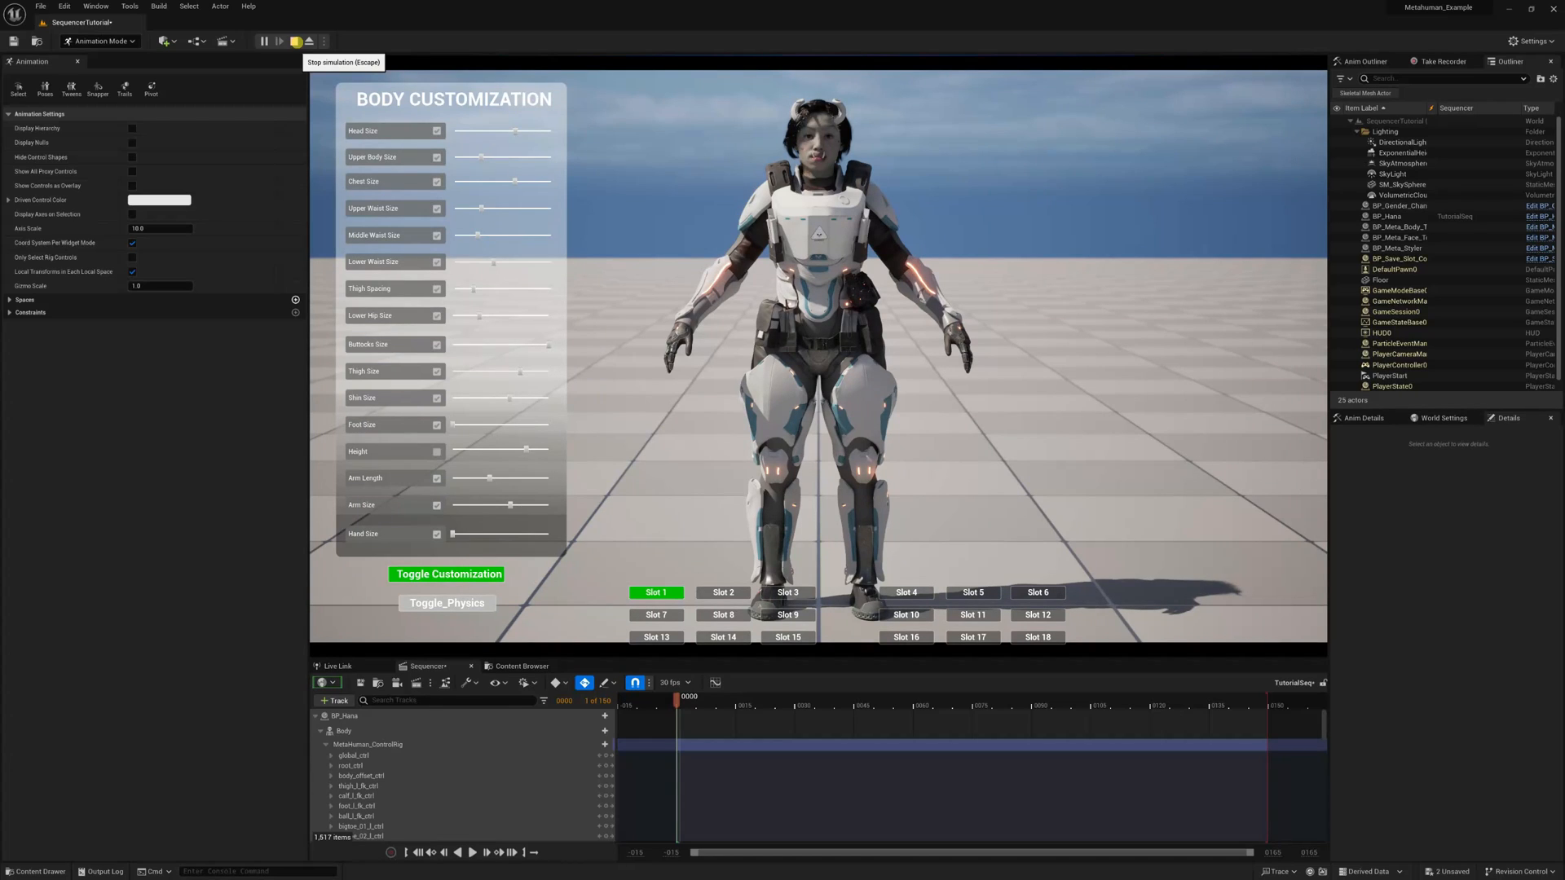
pyautogui.click(296, 41)
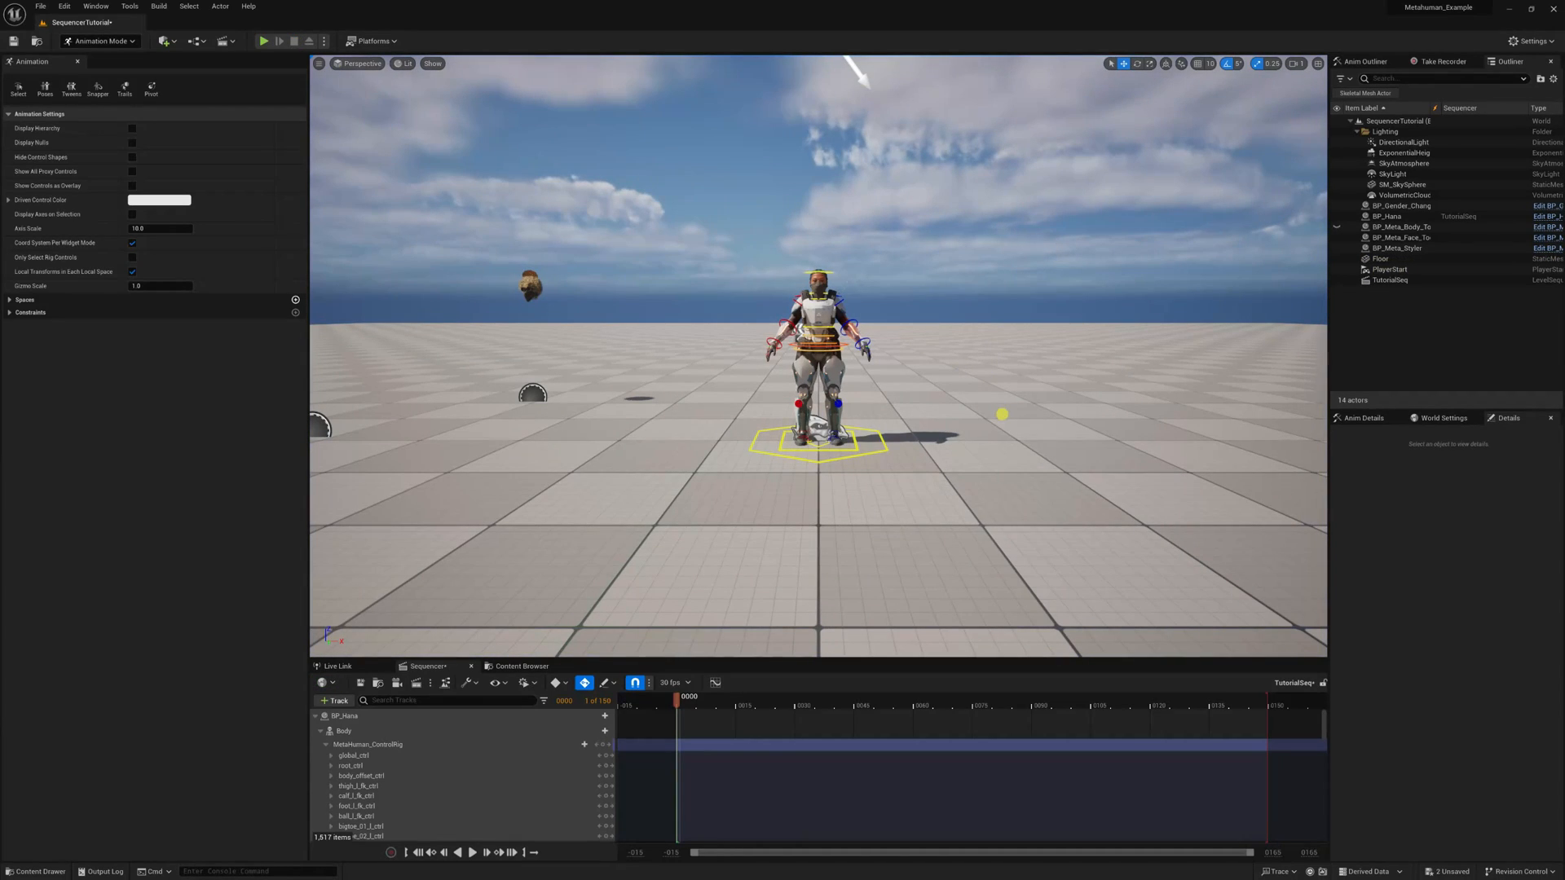
# Hide the BP_Meta_Face_Tool actor overlapping BP_Hana's head and clear the selection
pyautogui.scroll(10, 883, 524)
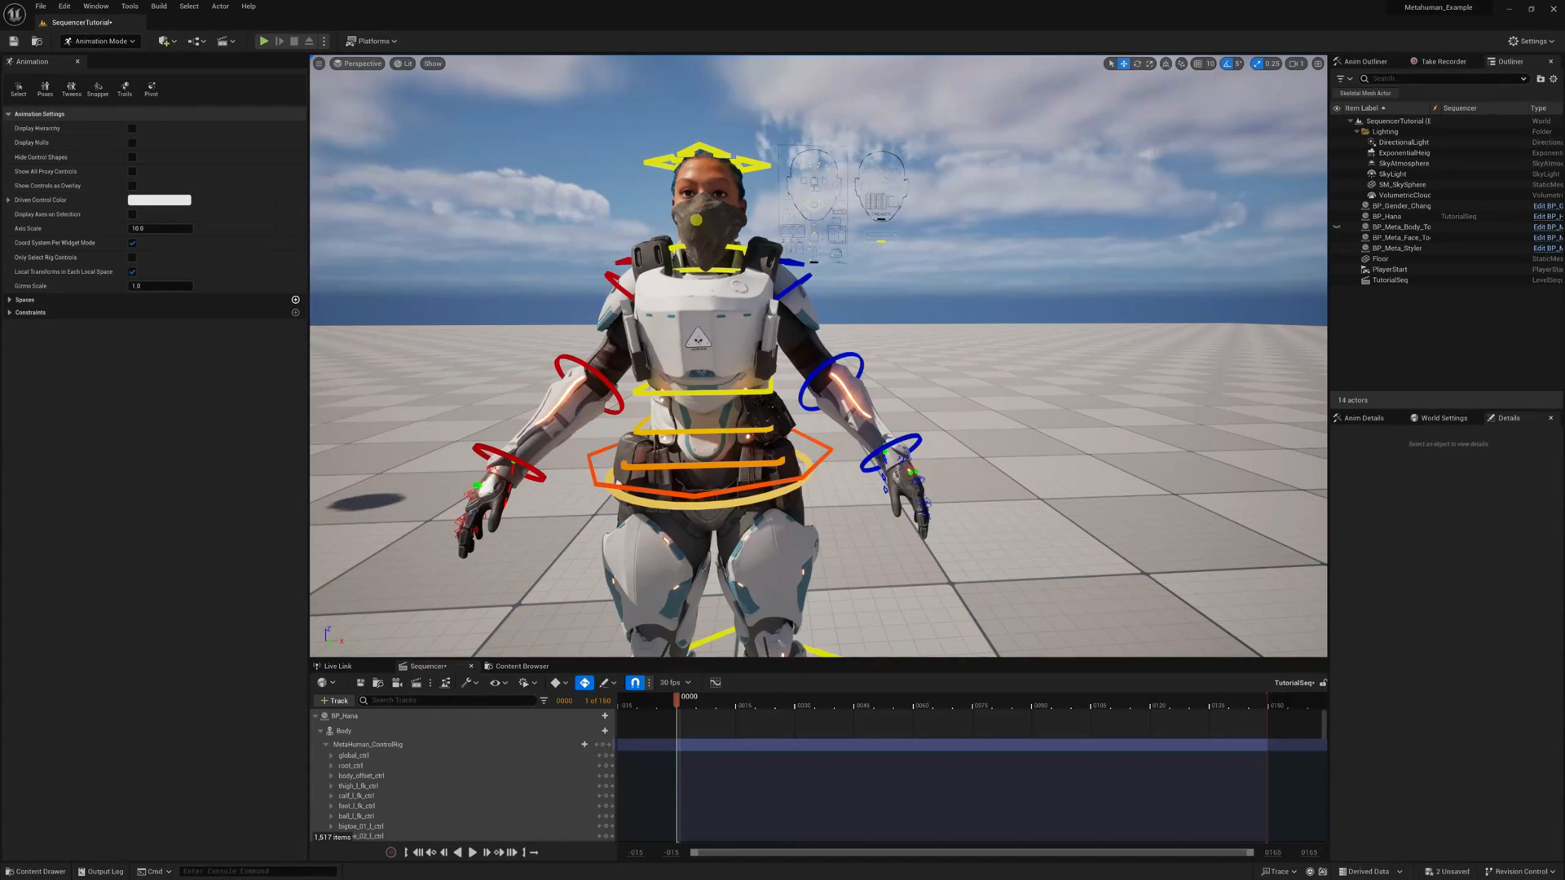
pyautogui.moveTo(524, 272); pyautogui.dragTo(604, 270)
pyautogui.click(933, 234)
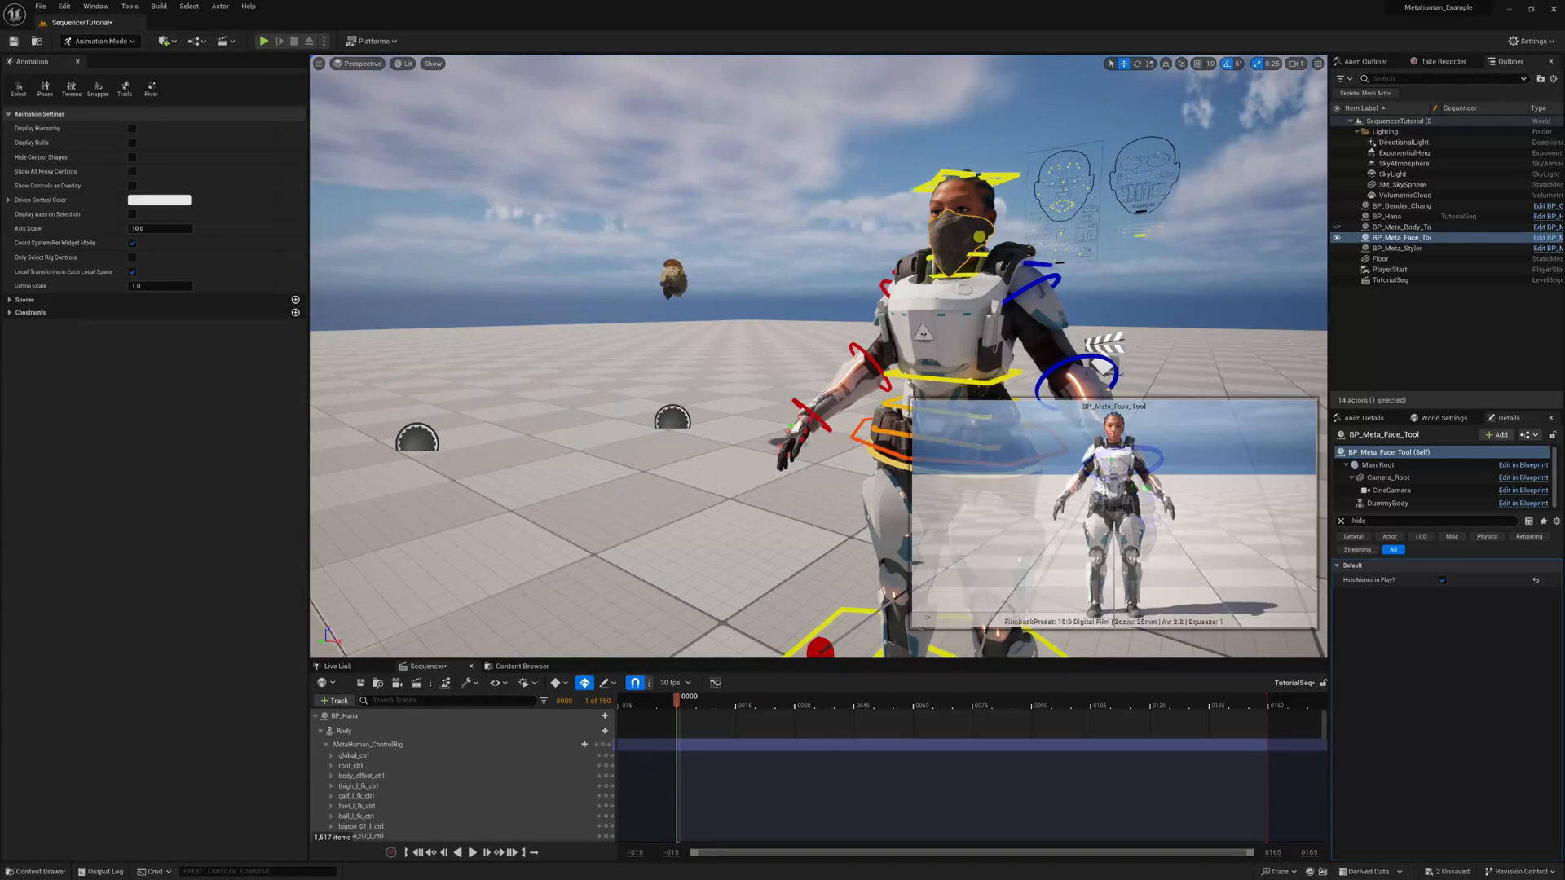
pyautogui.press('Escape')
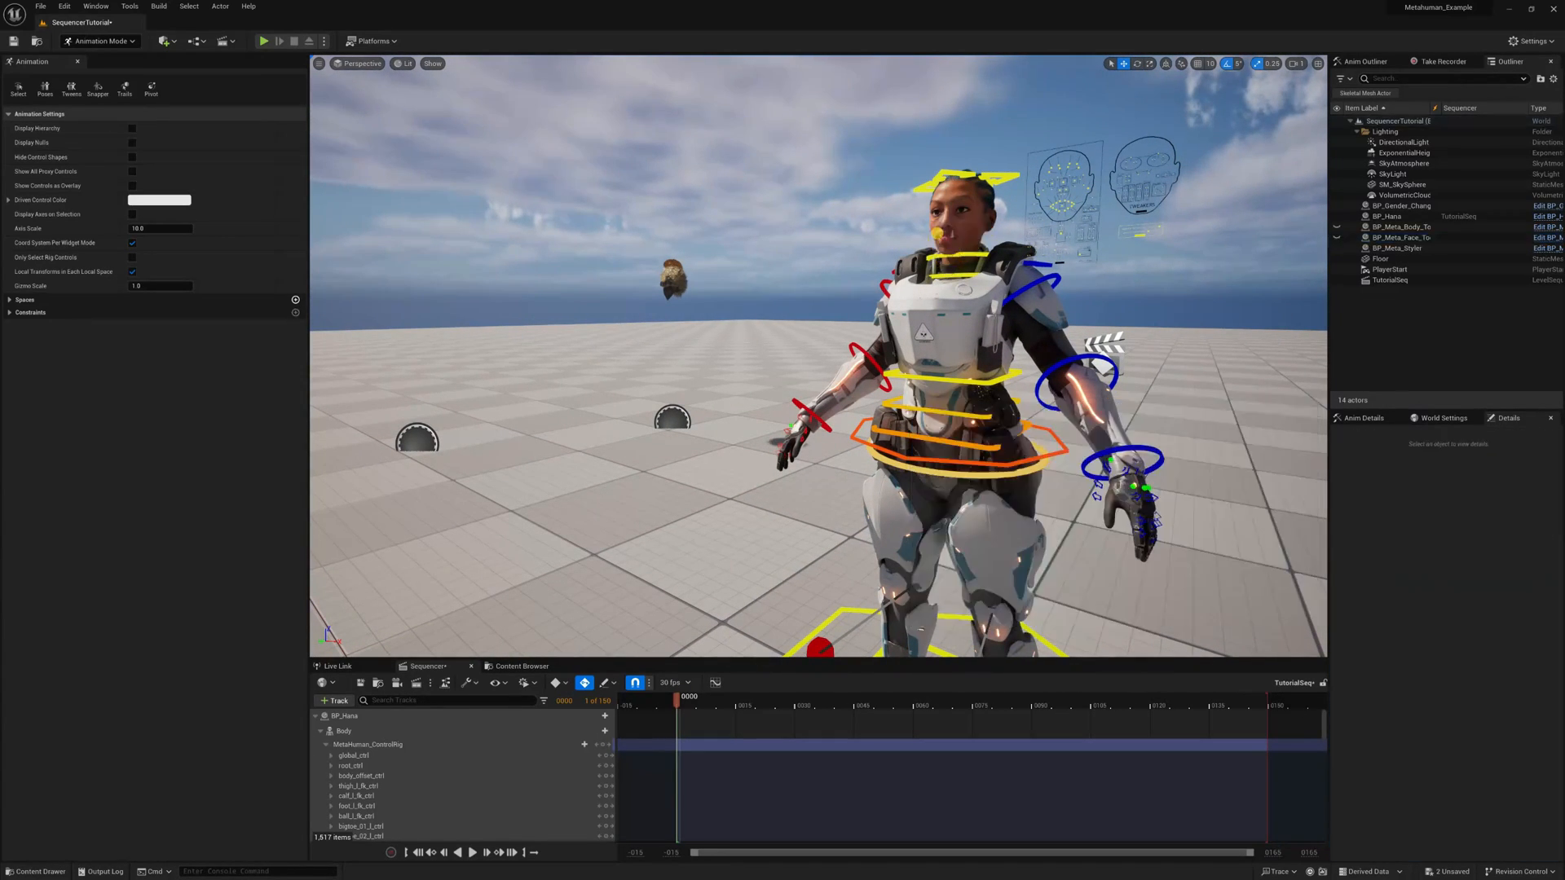
# Set the default key interpolation to Cubic (Smart Auto) and key the whole MetaHuman_ControlRig track at frame 0
pyautogui.moveTo(714, 296); pyautogui.dragTo(782, 303, button='right')
pyautogui.moveTo(782, 302); pyautogui.dragTo(771, 325)
pyautogui.moveTo(829, 437); pyautogui.dragTo(829, 417)
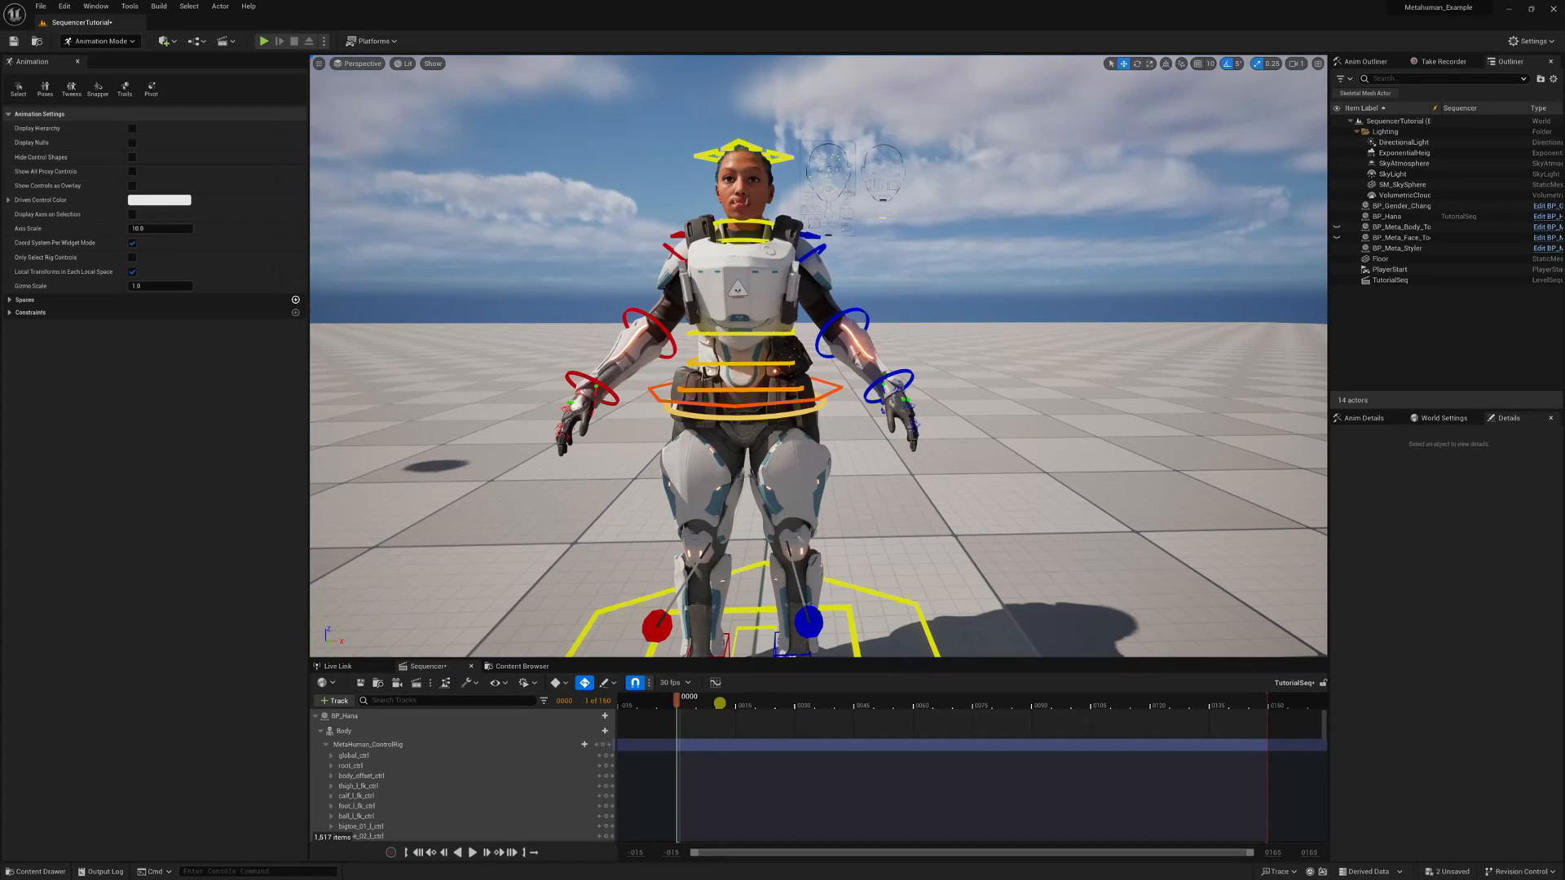
pyautogui.moveTo(897, 525); pyautogui.dragTo(896, 541)
pyautogui.moveTo(673, 707)
pyautogui.mouseDown()
pyautogui.moveTo(740, 717)
pyautogui.moveTo(676, 716)
pyautogui.mouseUp()
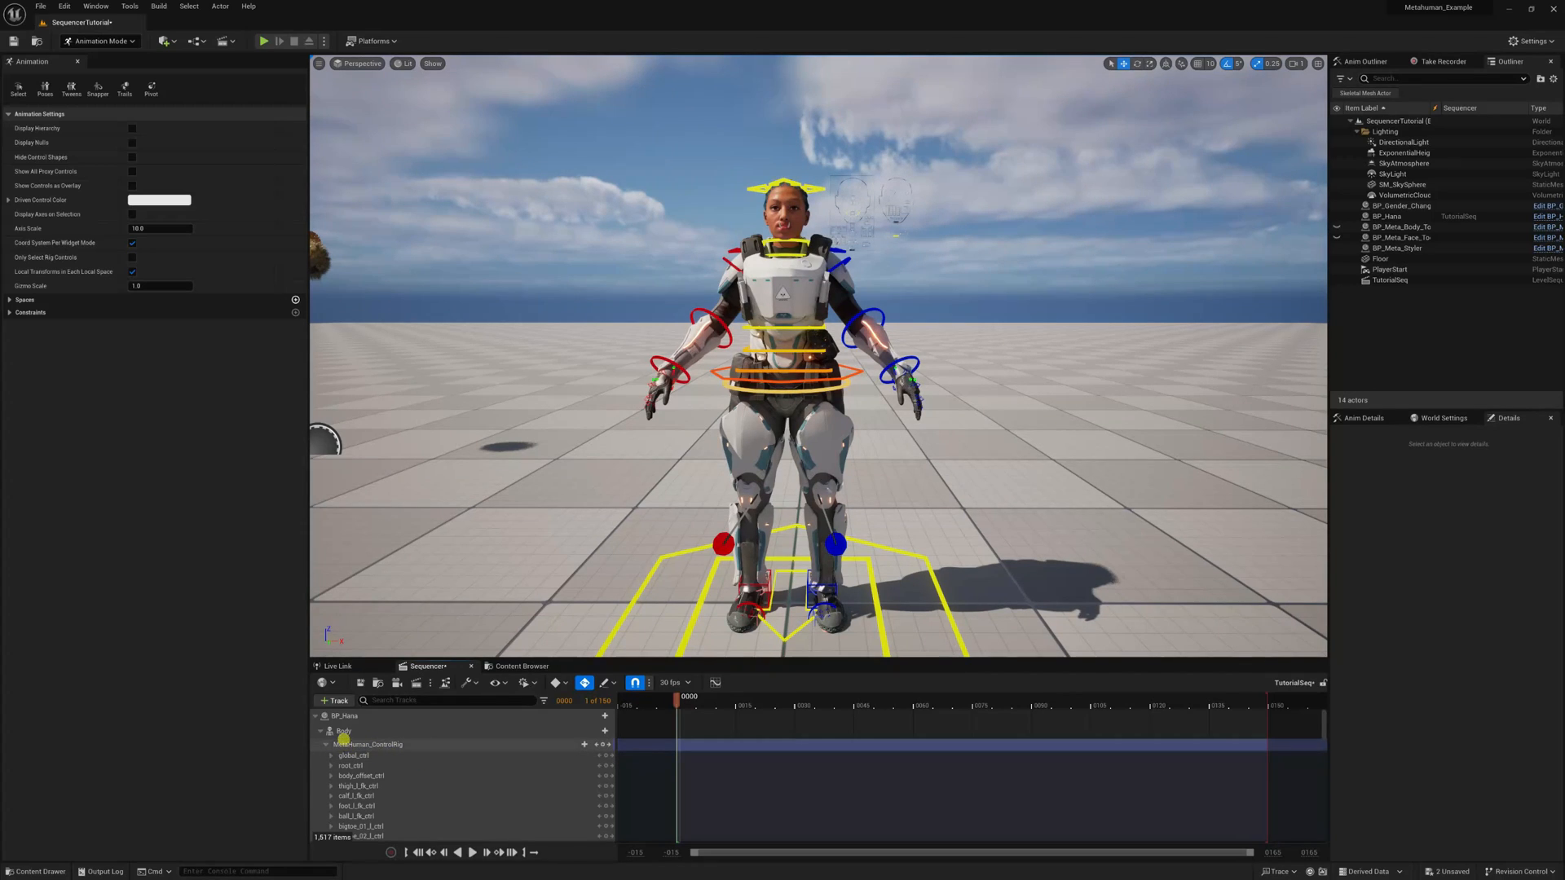
pyautogui.click(363, 744)
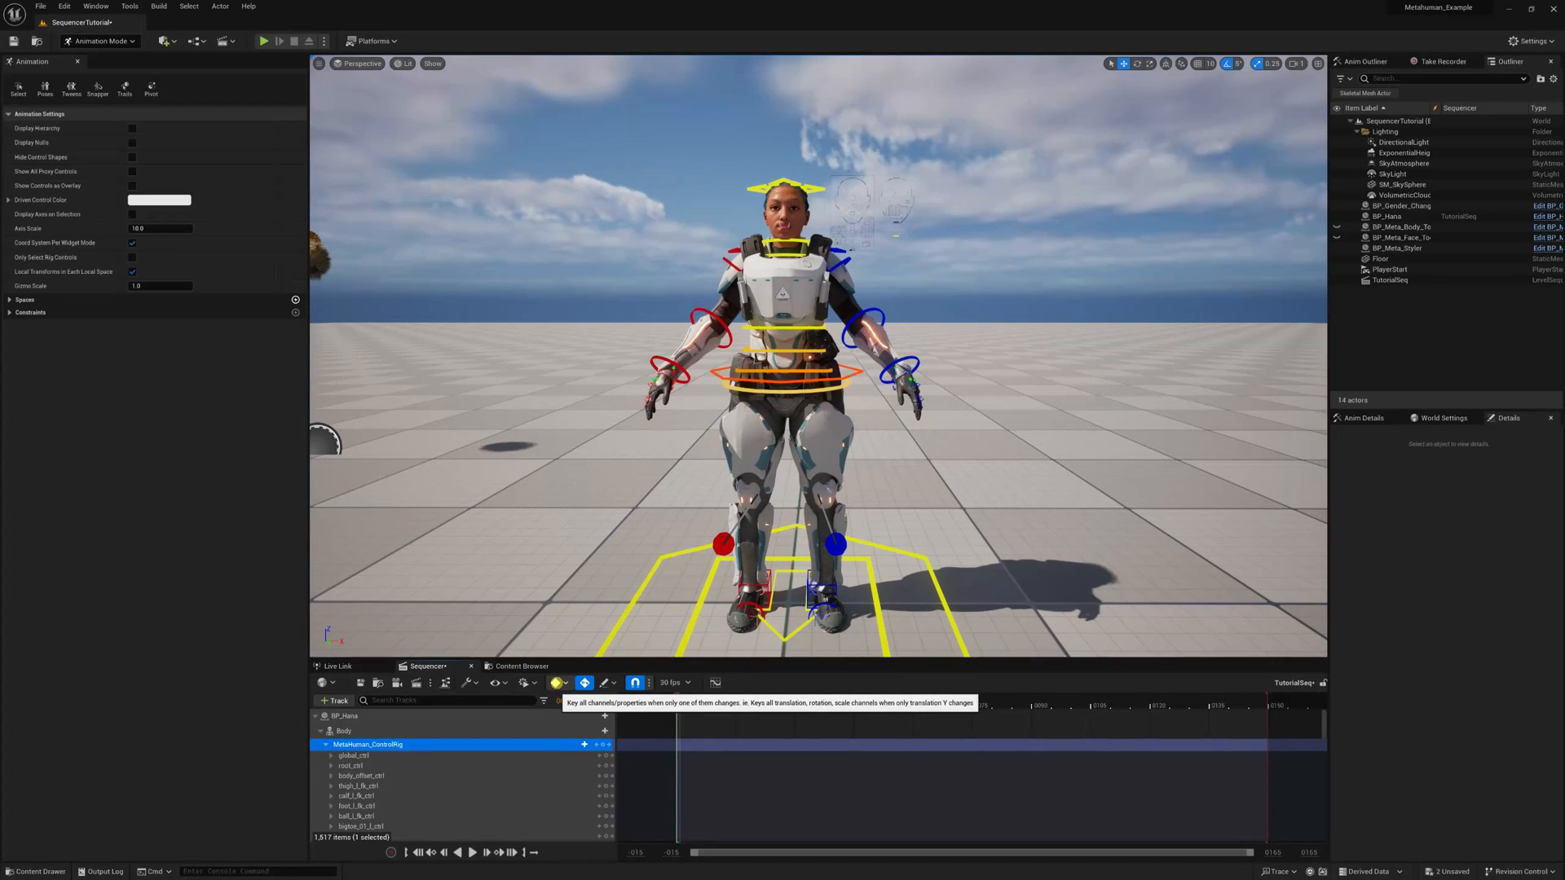
pyautogui.click(557, 683)
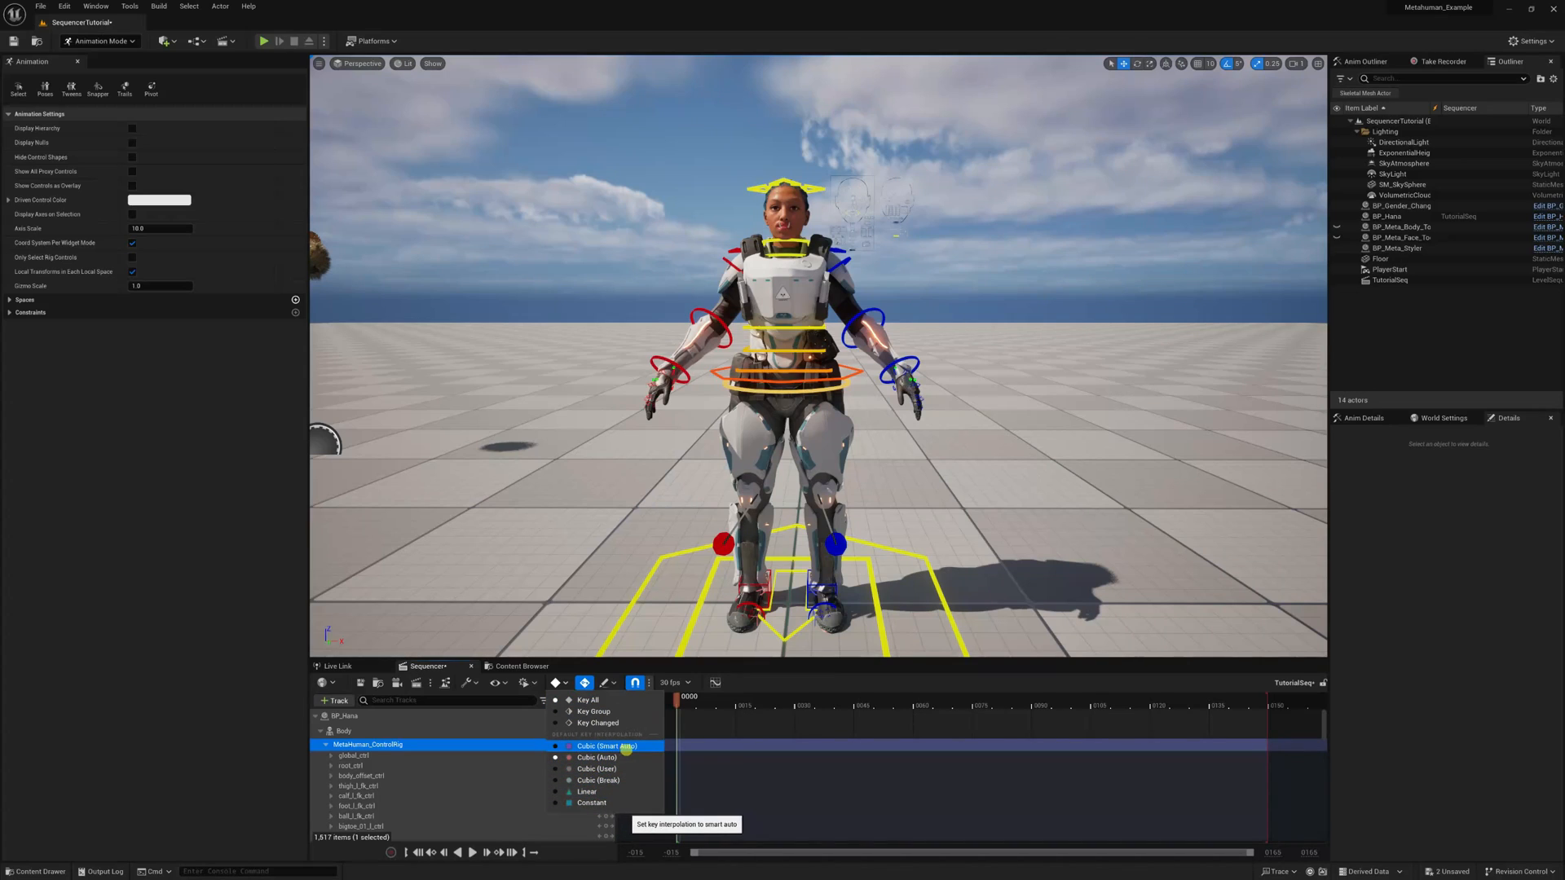
pyautogui.click(603, 747)
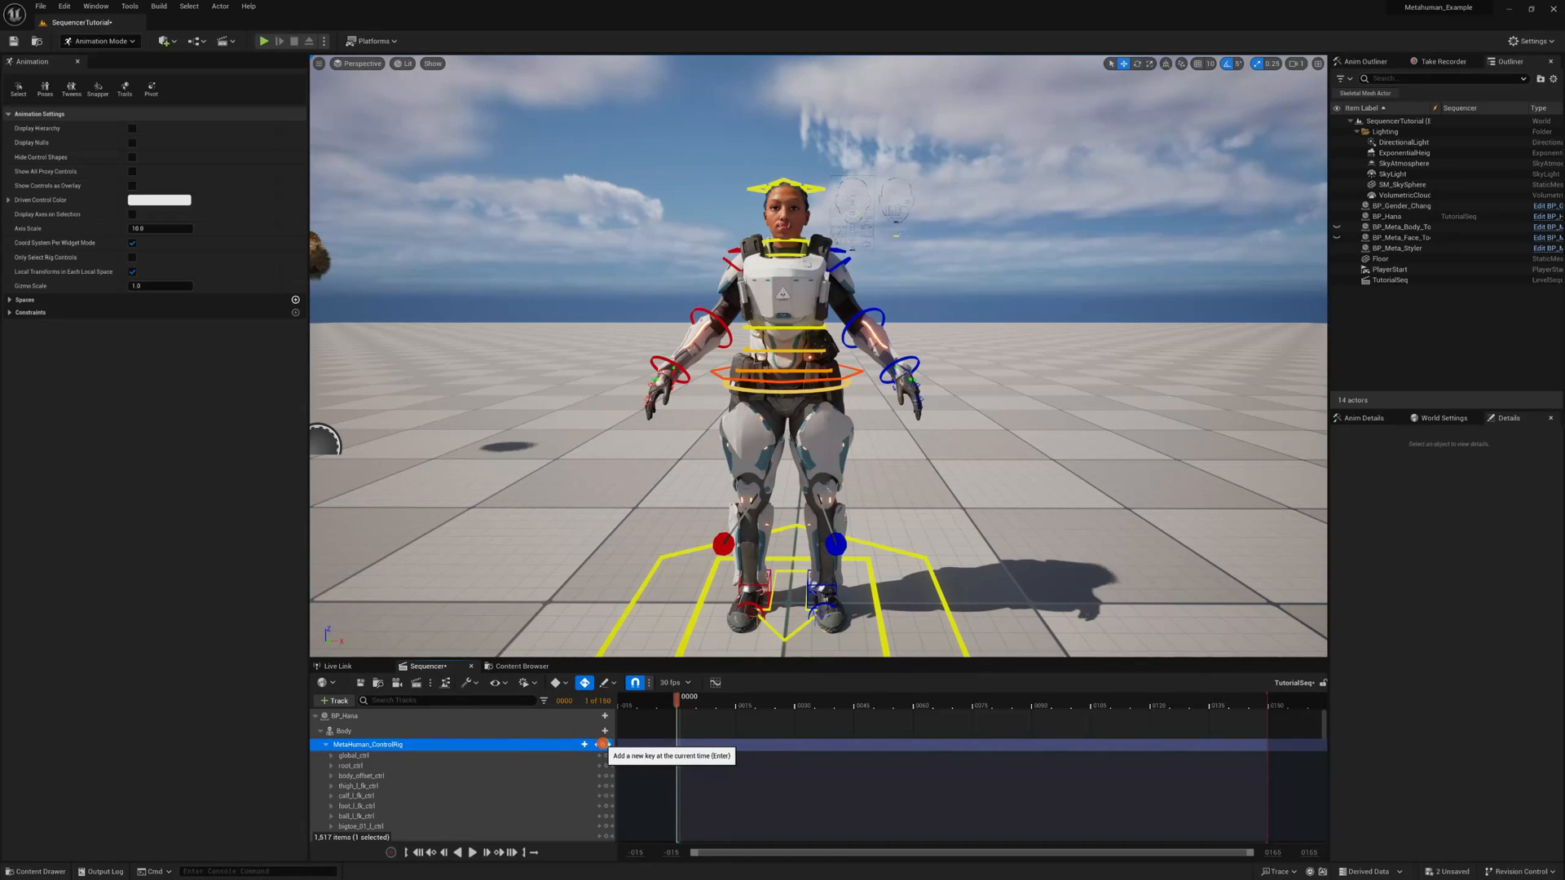
pyautogui.click(603, 744)
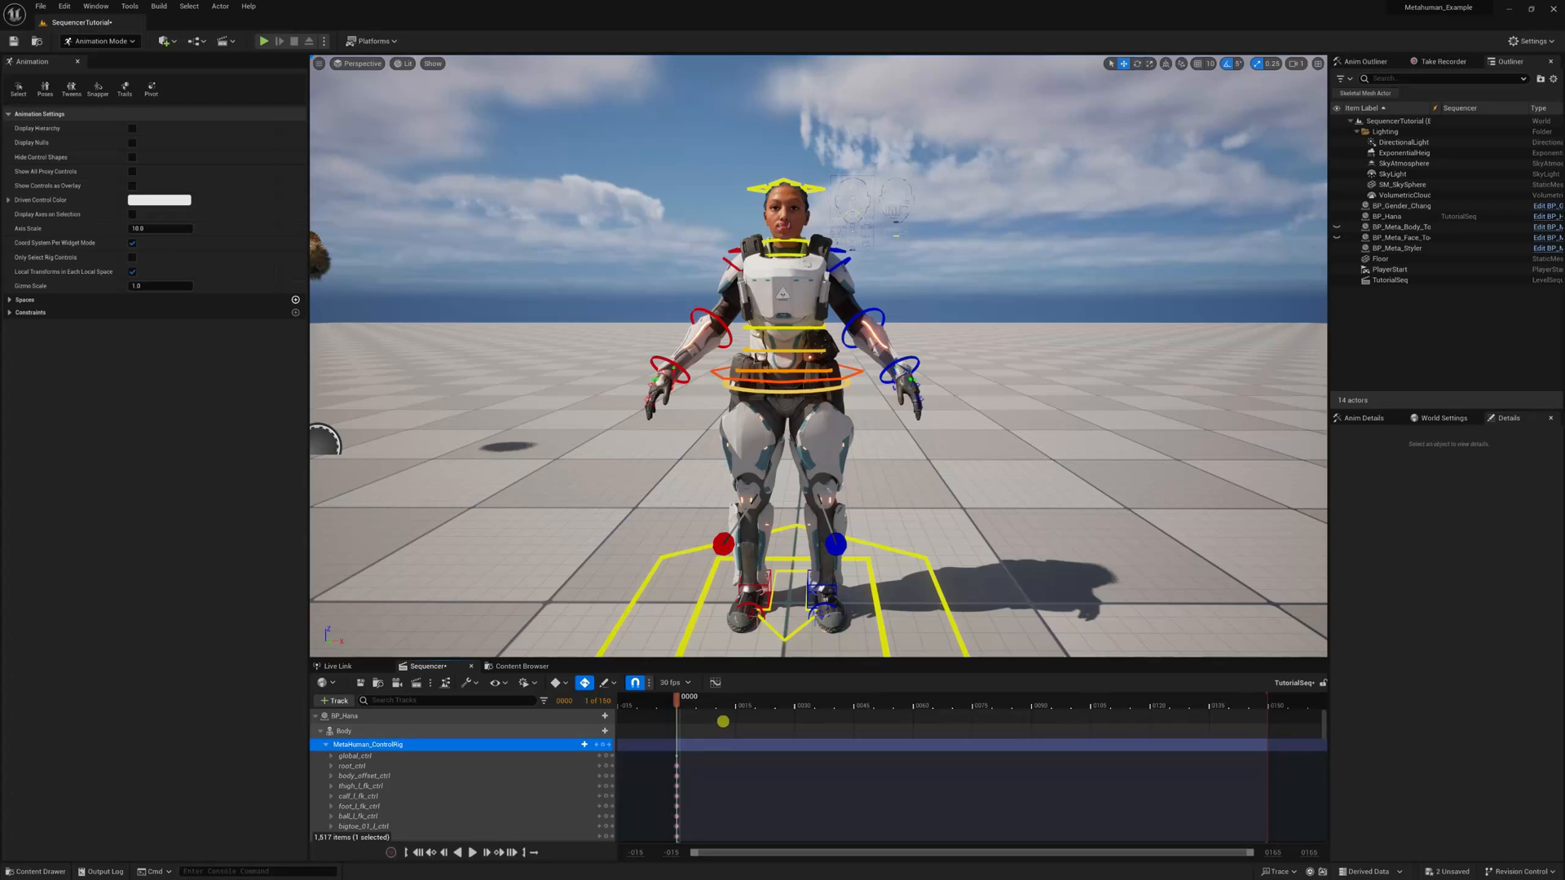
# Key the whole MetaHuman_ControlRig track at frame -15 and return the playhead to frame 0
pyautogui.click(736, 705)
pyautogui.moveTo(736, 702); pyautogui.dragTo(621, 719)
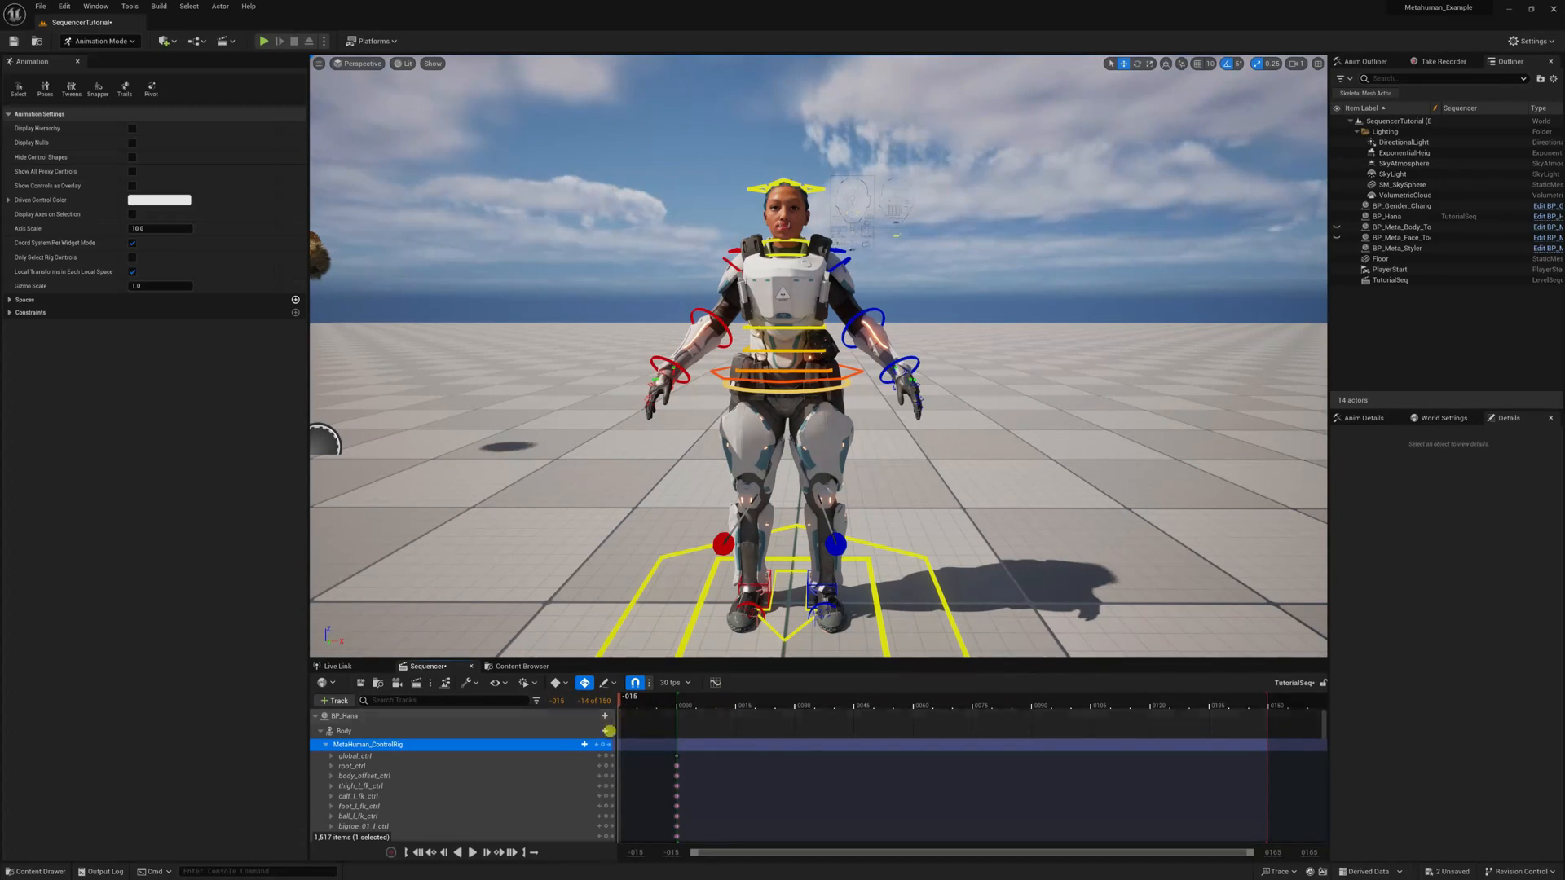
pyautogui.click(601, 745)
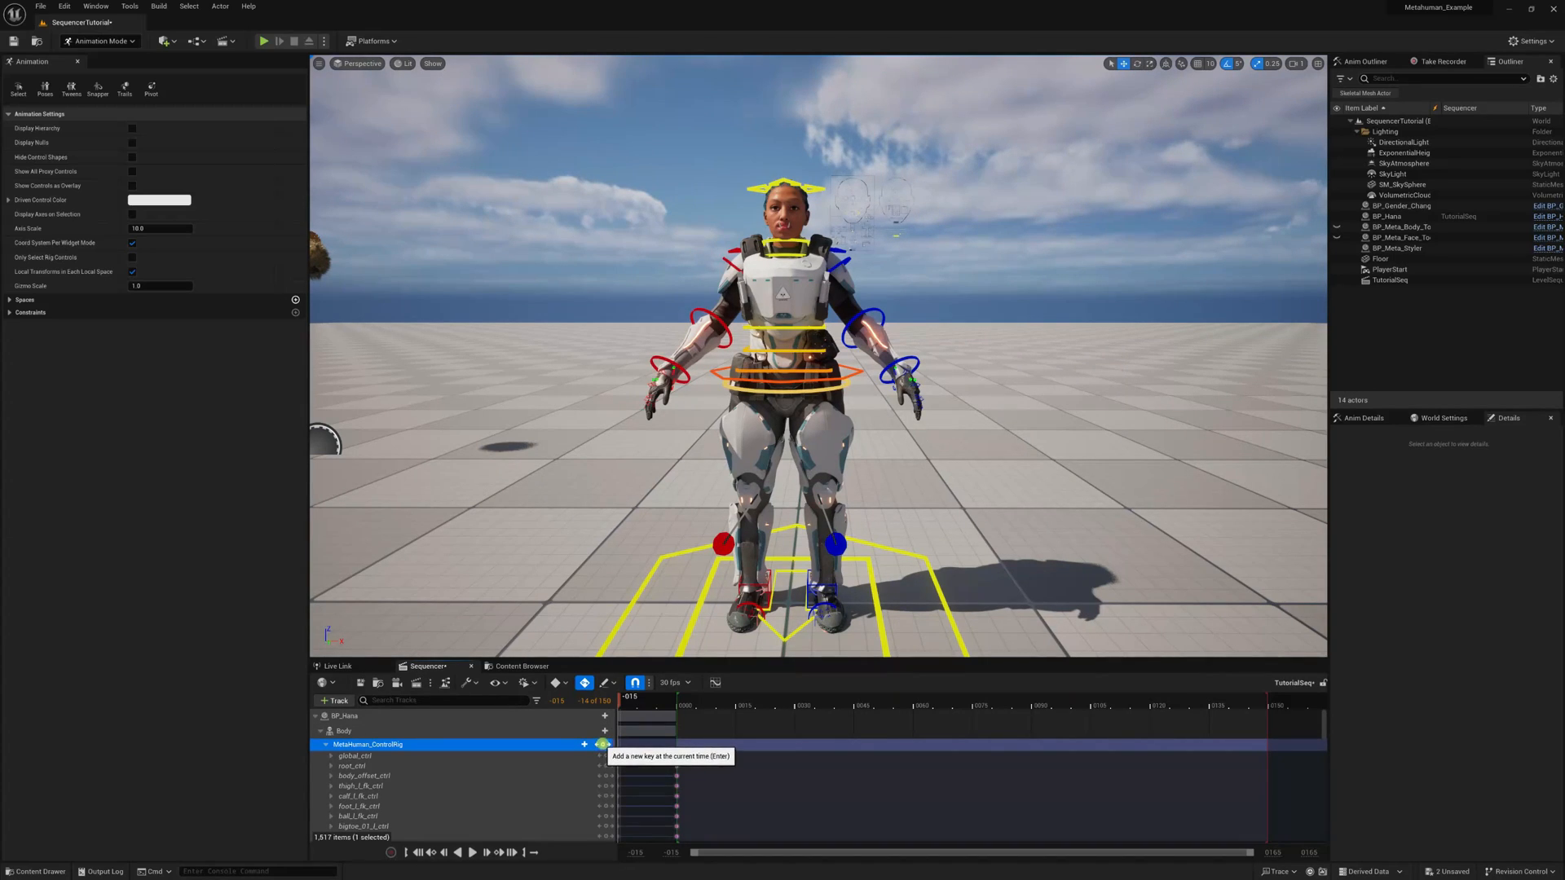
pyautogui.moveTo(622, 702); pyautogui.dragTo(677, 702)
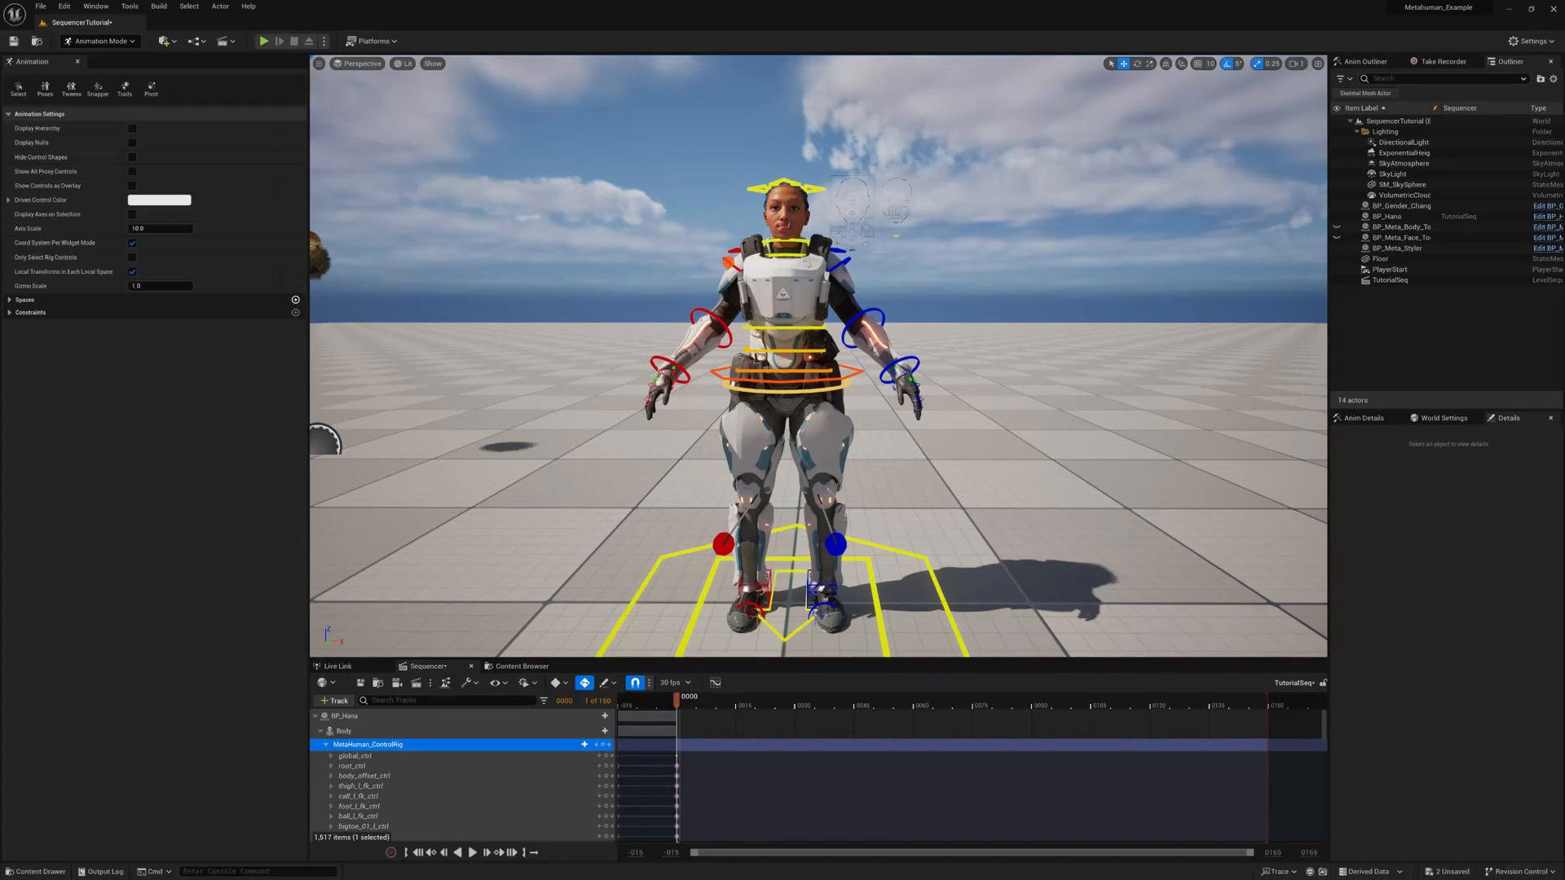
# Rotate the right upper arm control upperarm_r_fk_ctrl to lower the arm toward the body at frame 0
pyautogui.click(729, 262)
pyautogui.press('e')
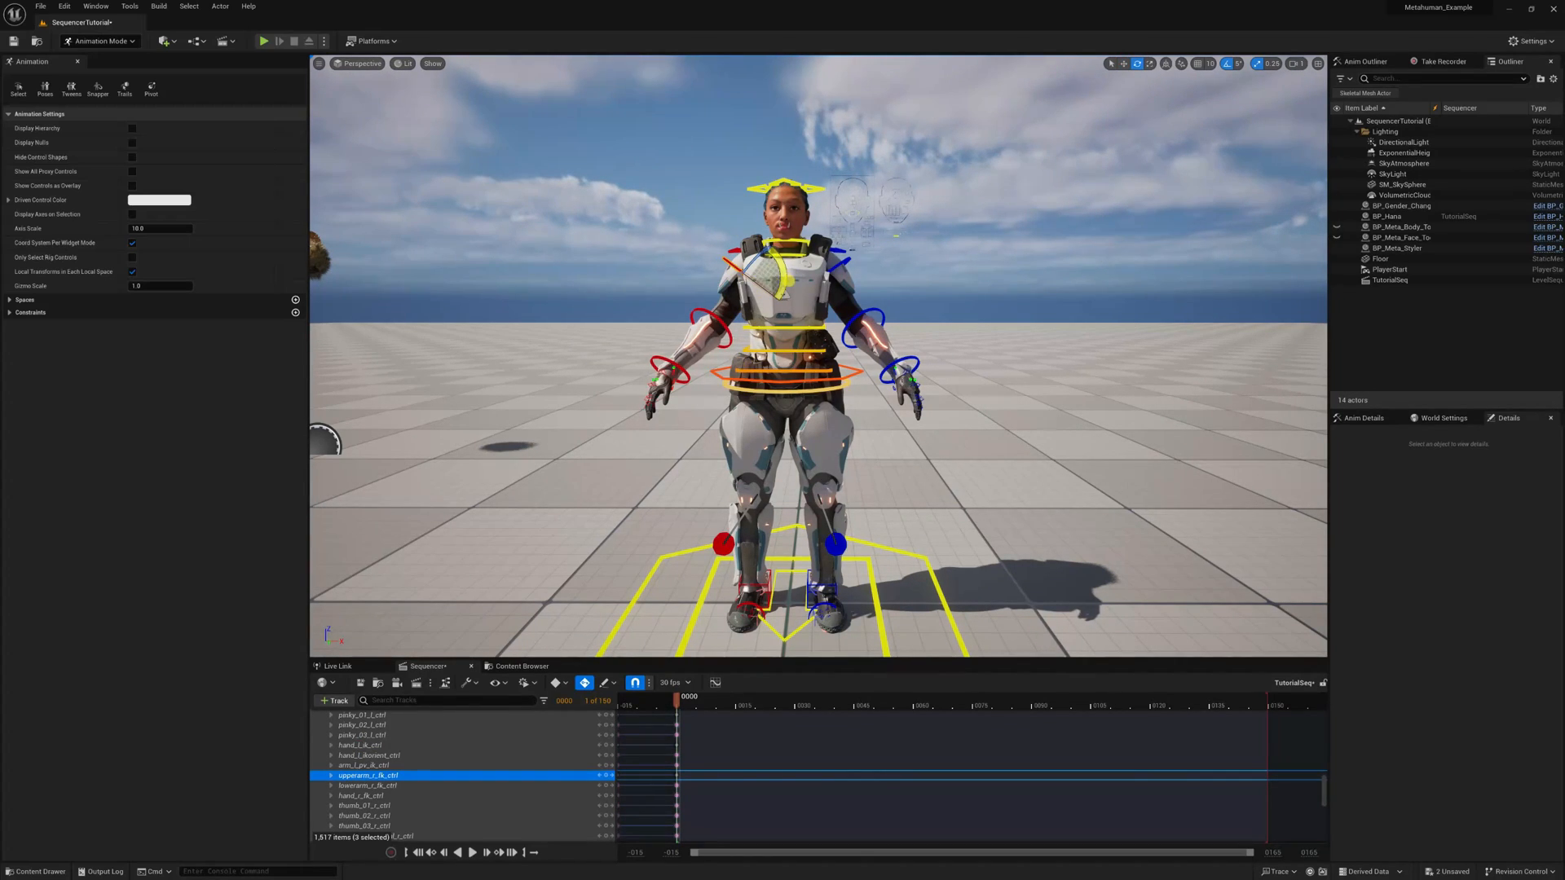
pyautogui.moveTo(779, 277); pyautogui.dragTo(765, 240)
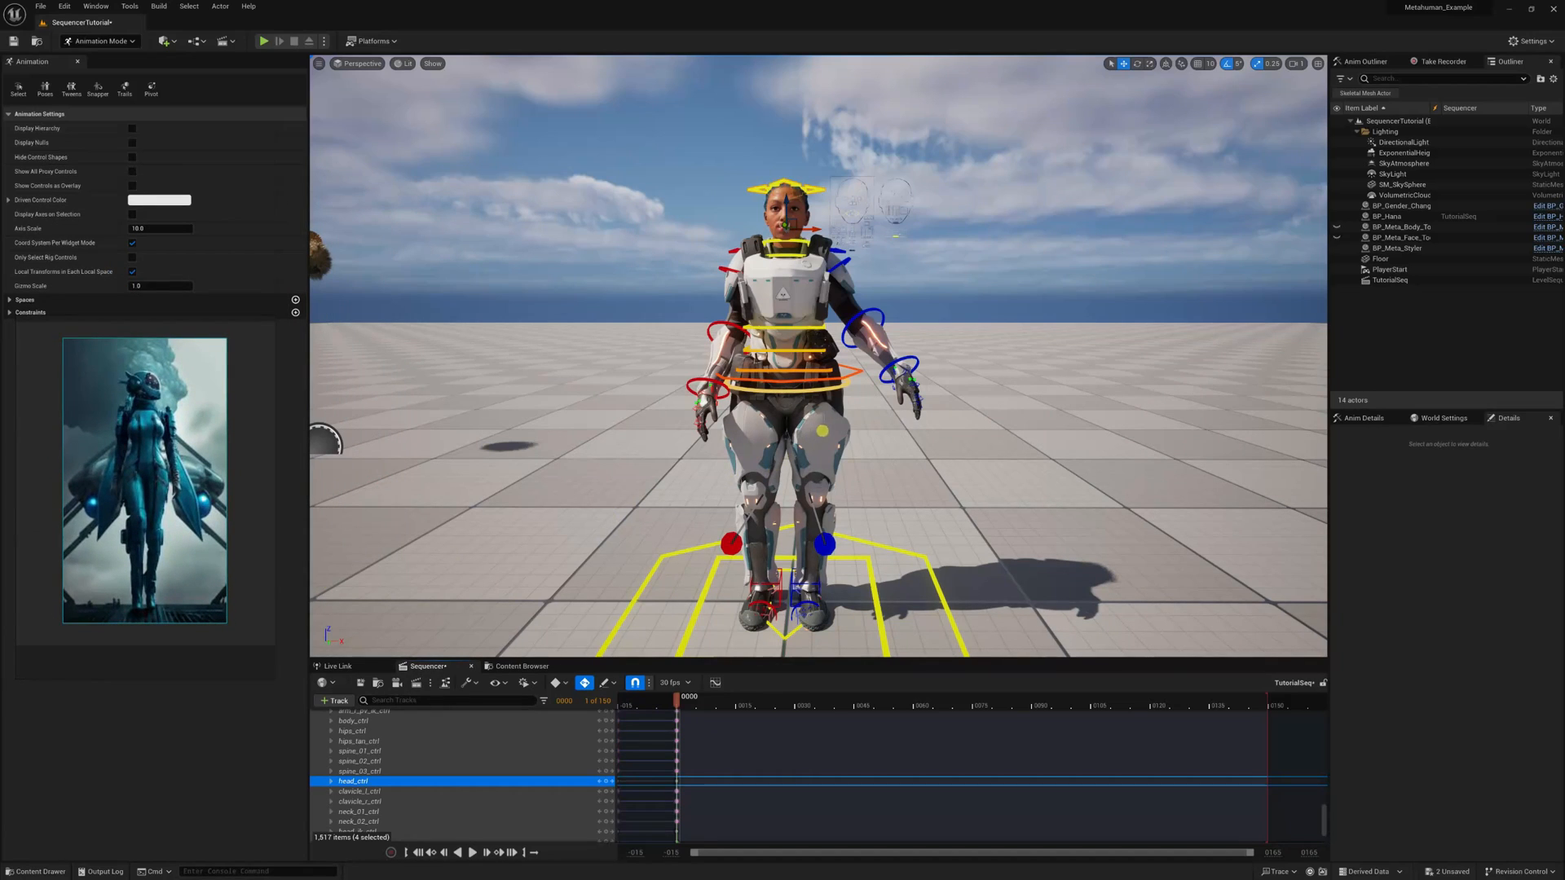
# Rotate head_ctrl at frame 0 so the character looks toward her left side
pyautogui.moveTo(901, 487)
pyautogui.mouseDown(button='right')
pyautogui.moveTo(872, 487)
pyautogui.moveTo(906, 488)
pyautogui.mouseUp(button='right')
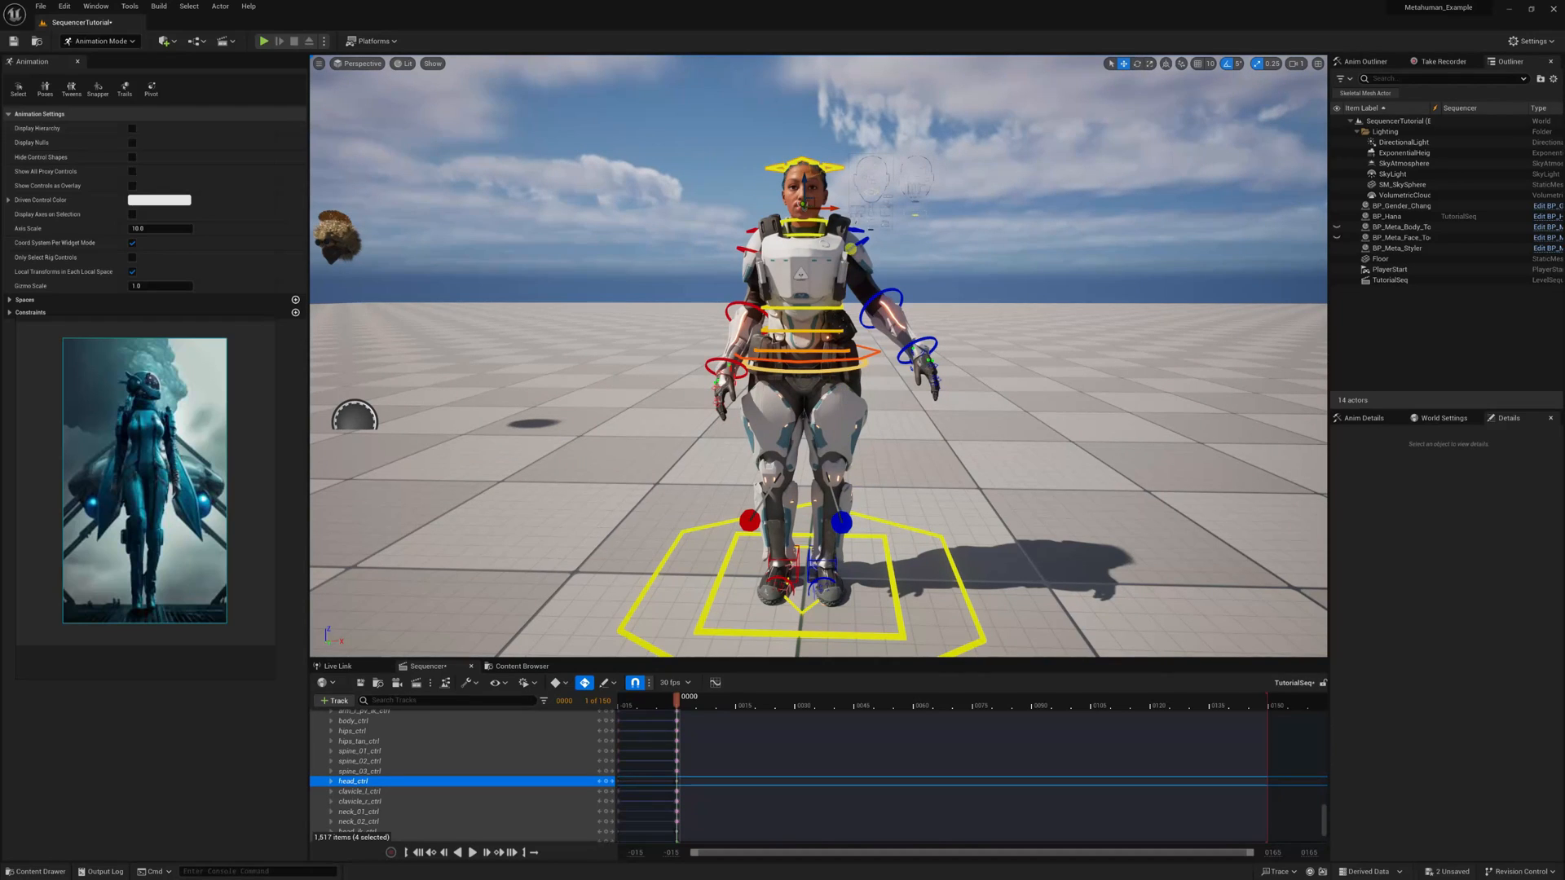
pyautogui.scroll(5, 1052, 330)
pyautogui.scroll(-1, 1057, 322)
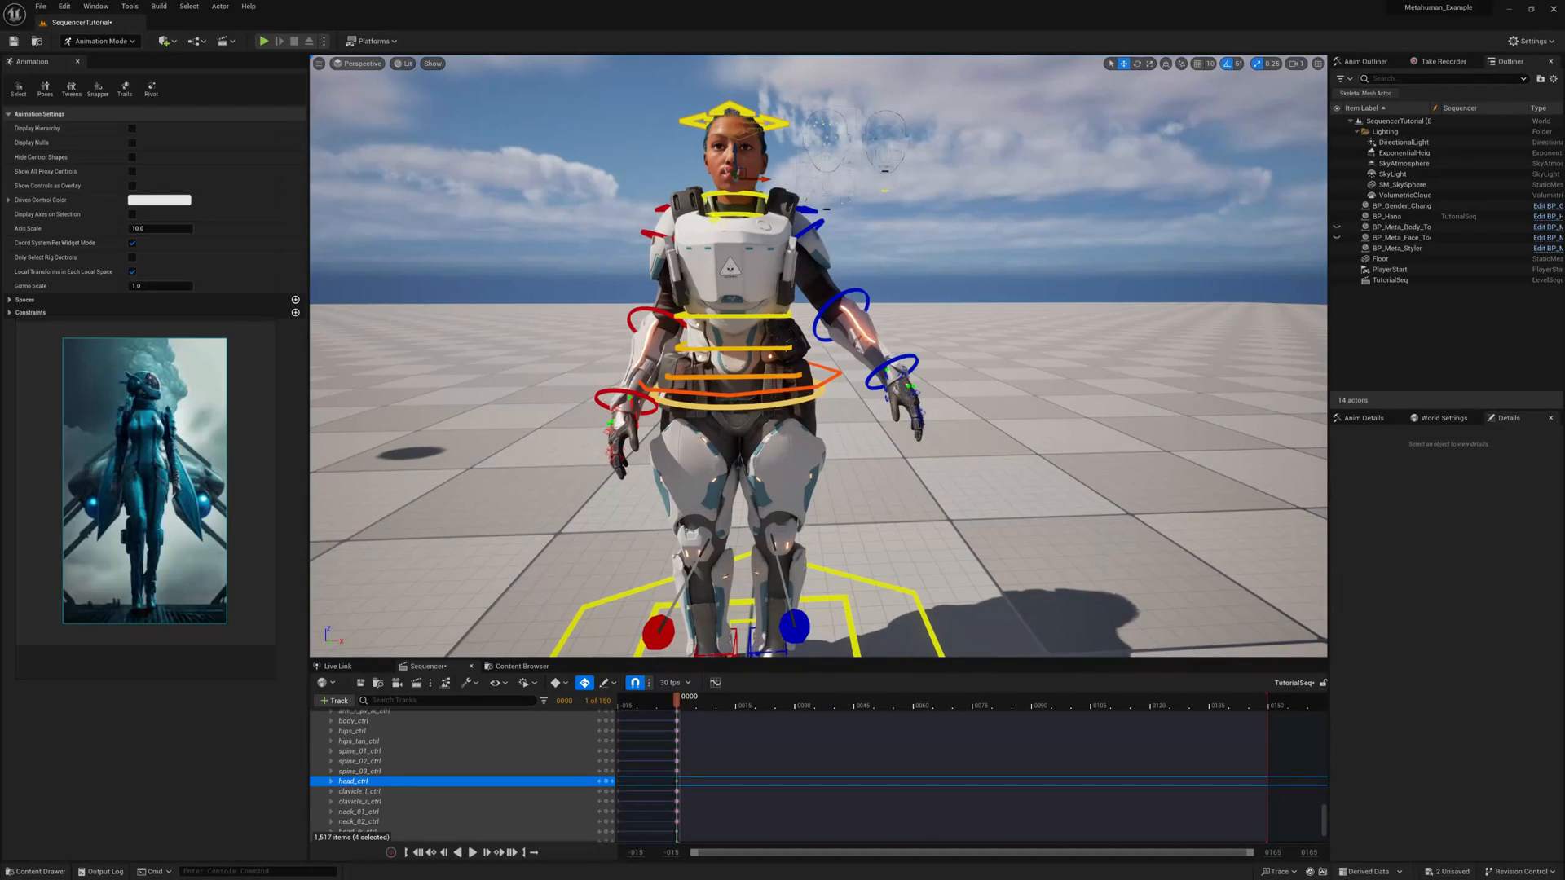
pyautogui.press('e')
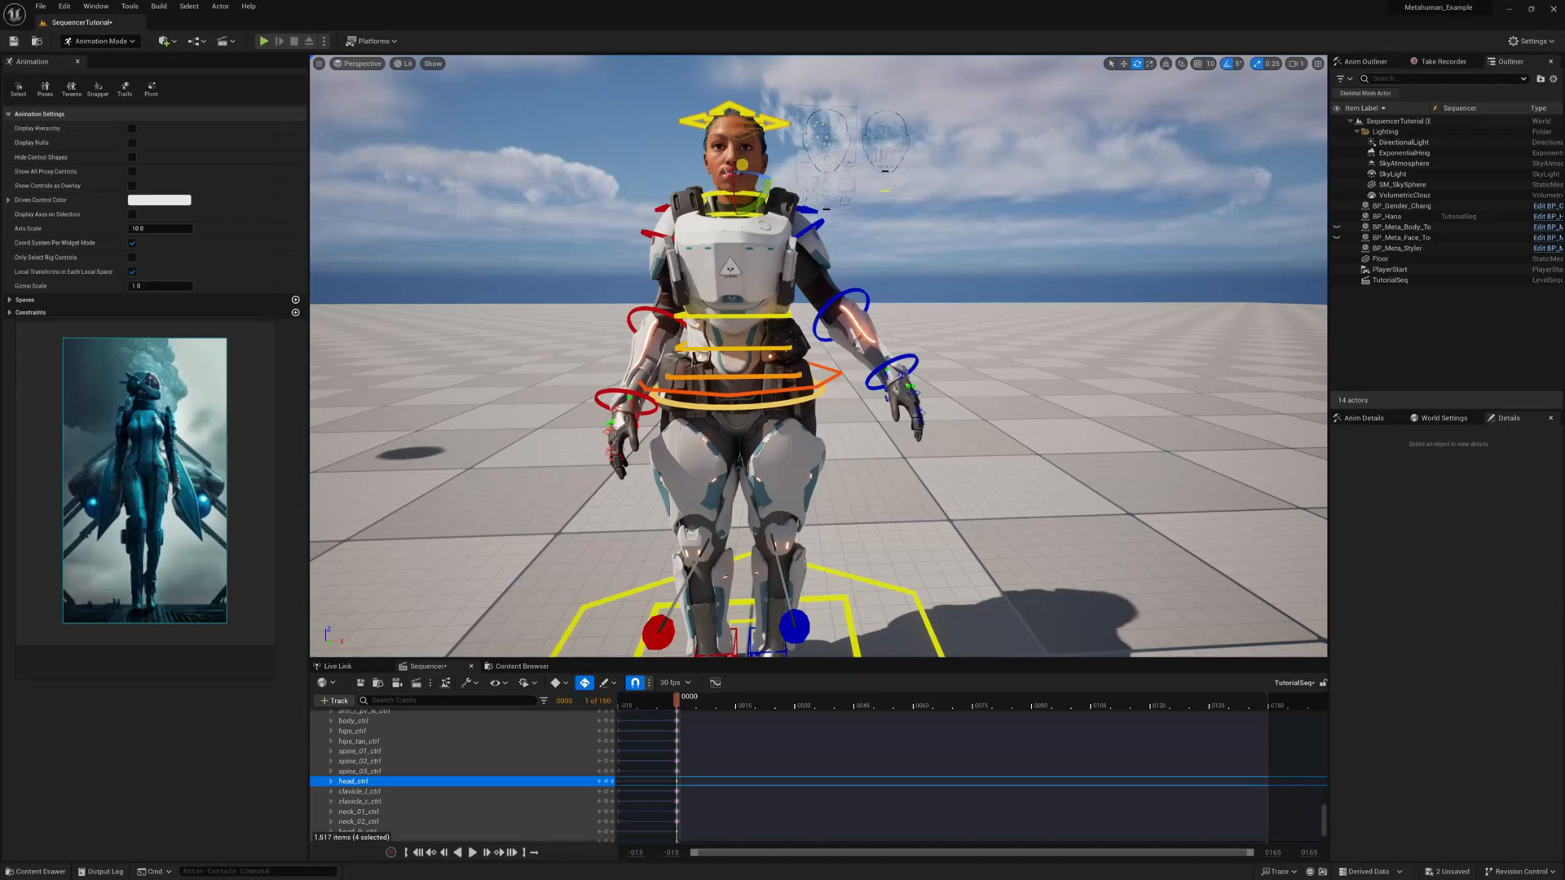
pyautogui.moveTo(744, 172)
pyautogui.mouseDown()
pyautogui.moveTo(818, 176)
pyautogui.moveTo(755, 198)
pyautogui.mouseUp()
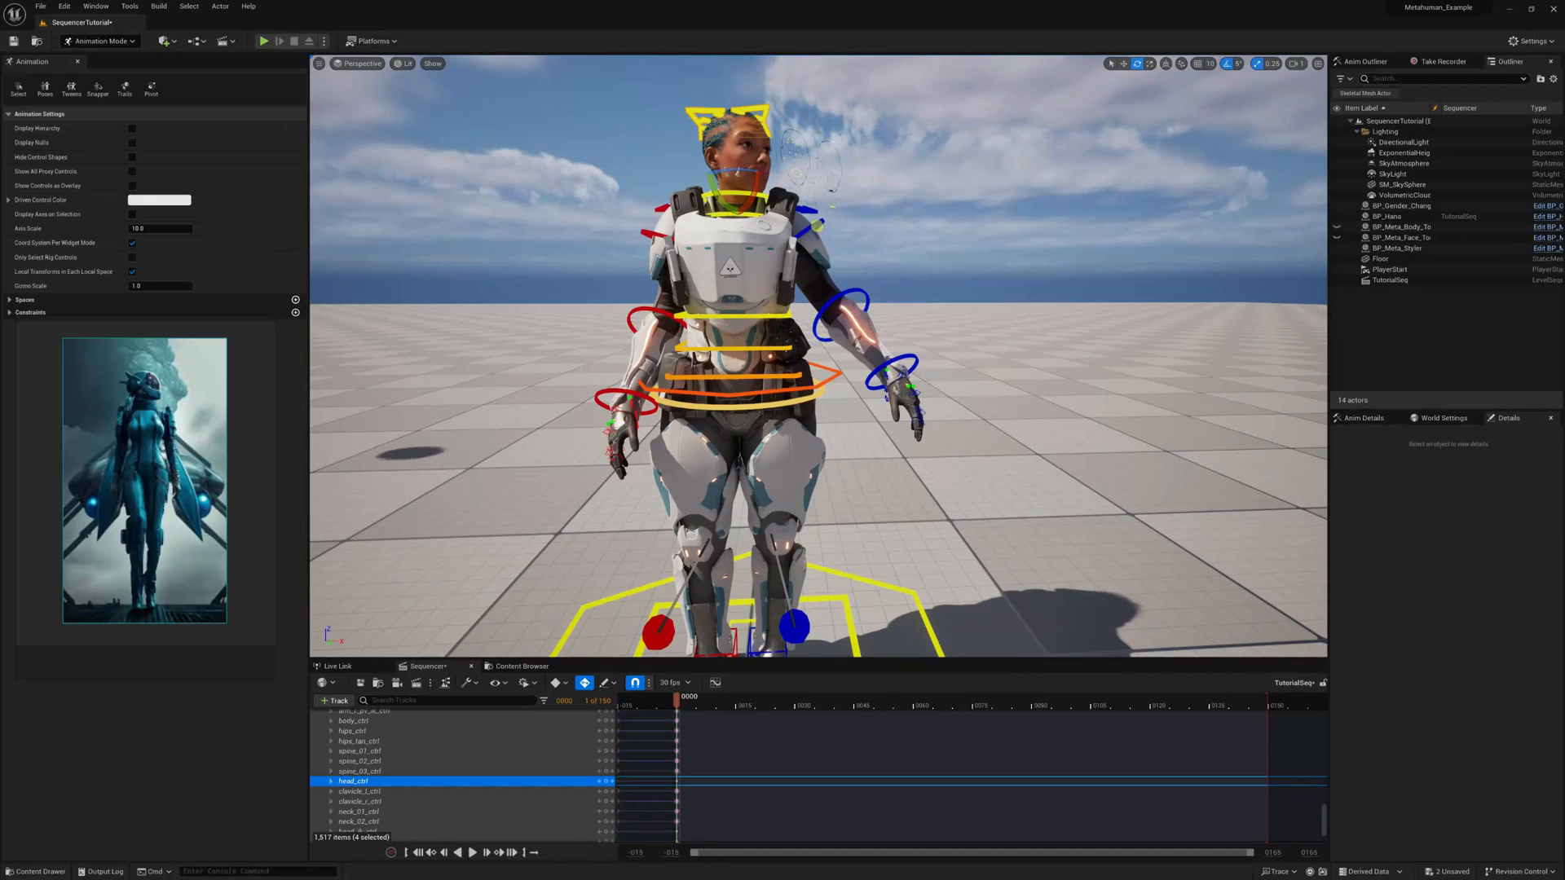
# Rotate the left upper arm control down beside the body and adjust the right upper arm control to match
pyautogui.click(813, 224)
pyautogui.moveTo(795, 289); pyautogui.dragTo(757, 308)
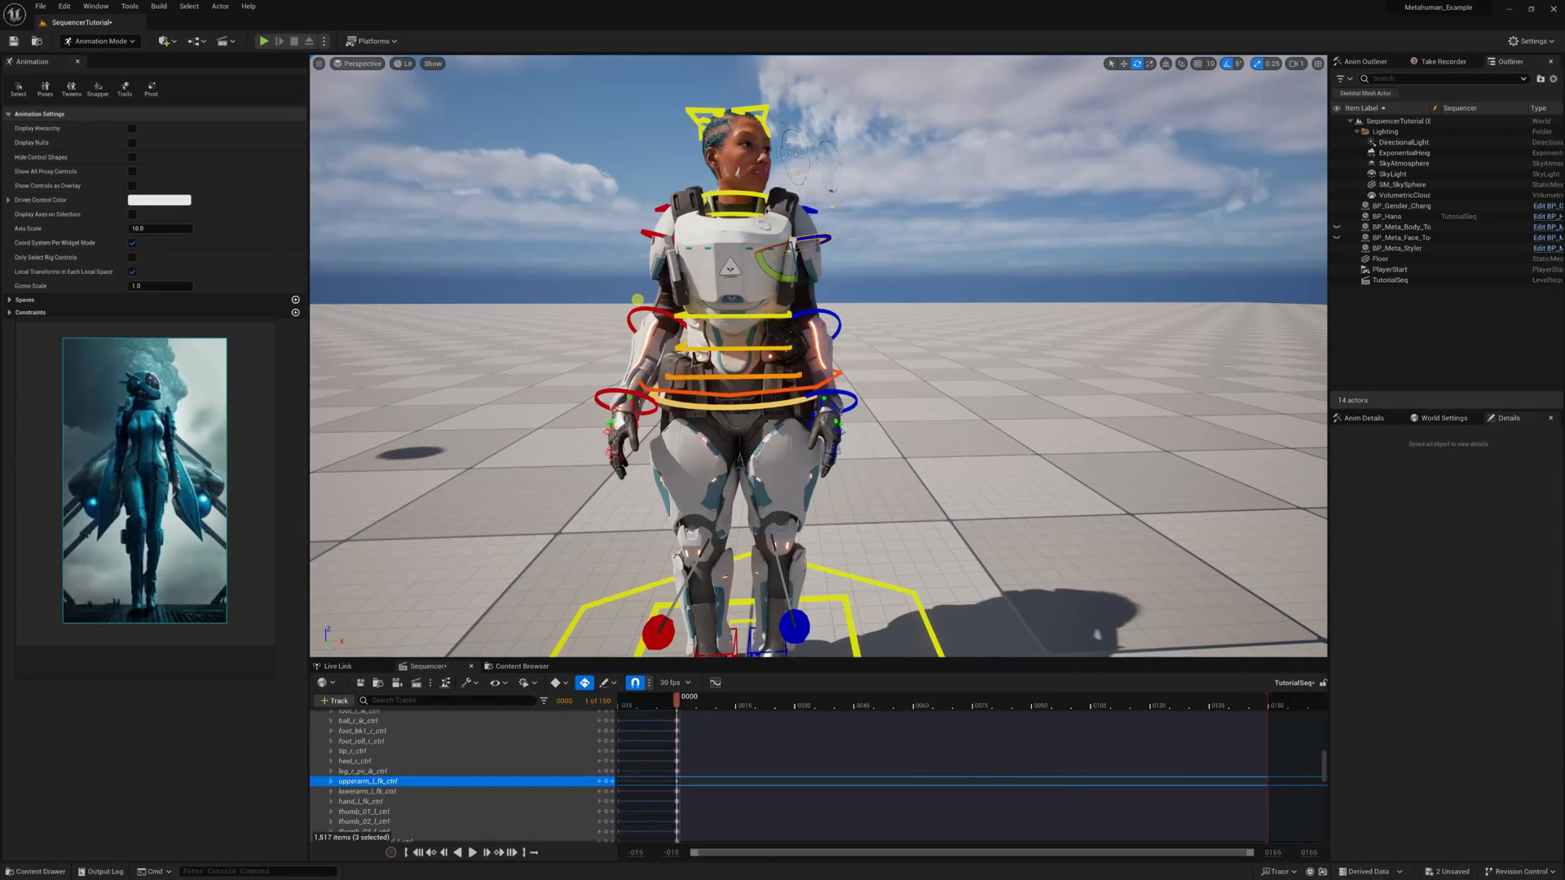
pyautogui.click(644, 231)
pyautogui.moveTo(689, 266); pyautogui.dragTo(699, 274)
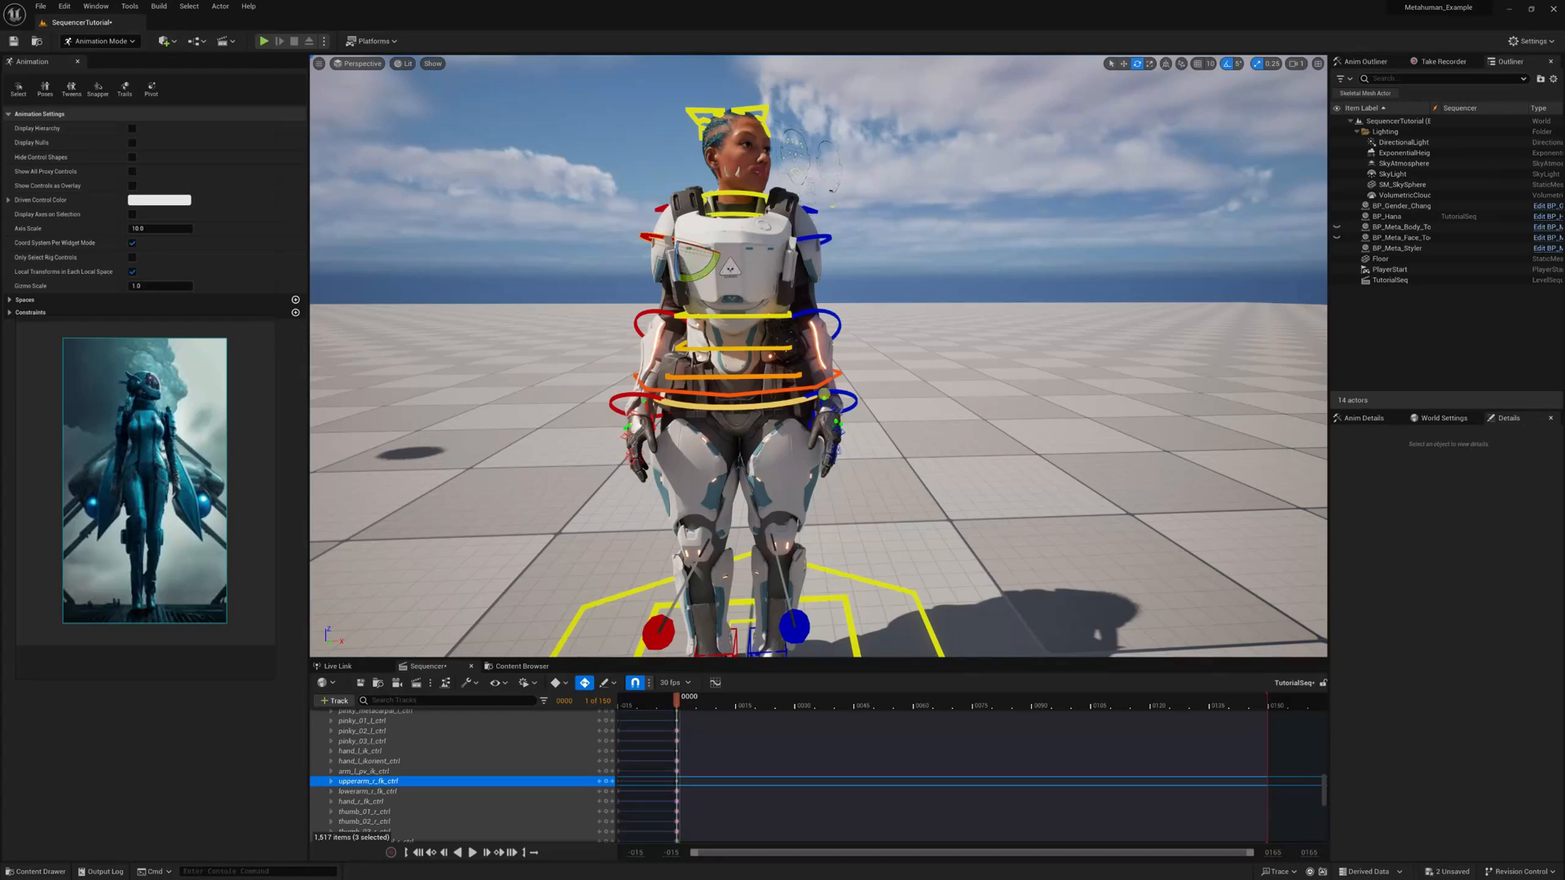
# Move the left foot control foot_l_ik_ctrl backward and the right foot control forward into a walking stance at frame 0
pyautogui.moveTo(916, 421); pyautogui.dragTo(912, 451)
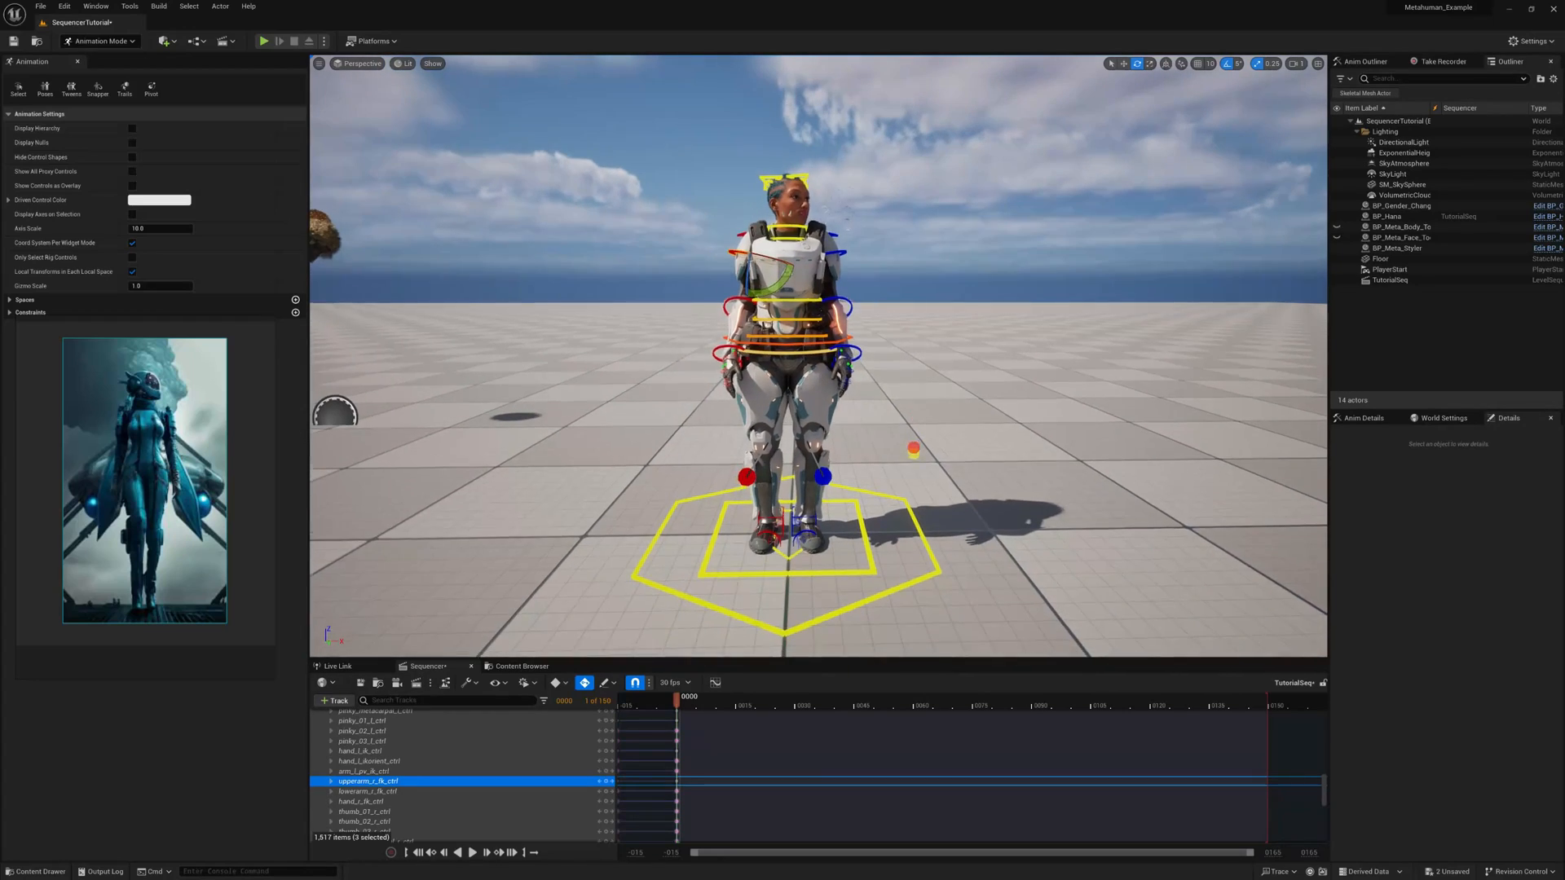
pyautogui.moveTo(912, 422); pyautogui.dragTo(912, 451, button='middle')
pyautogui.moveTo(912, 451); pyautogui.dragTo(911, 421)
pyautogui.moveTo(912, 422); pyautogui.dragTo(915, 503, button='right')
pyautogui.press('w')
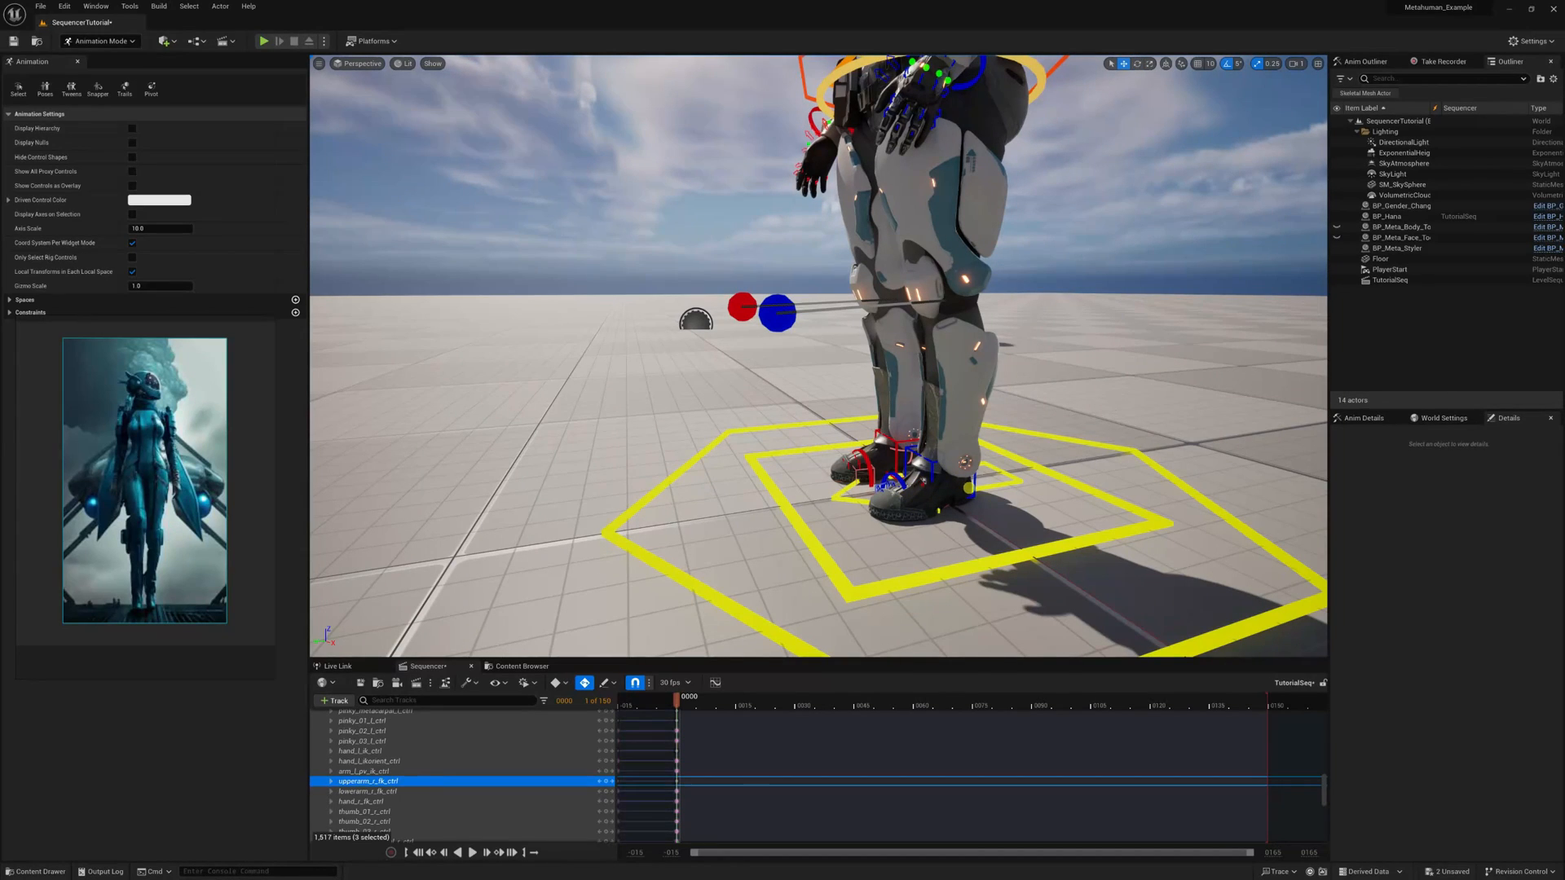
pyautogui.keyDown('ctrl'); pyautogui.click(911, 492); pyautogui.keyUp('ctrl')
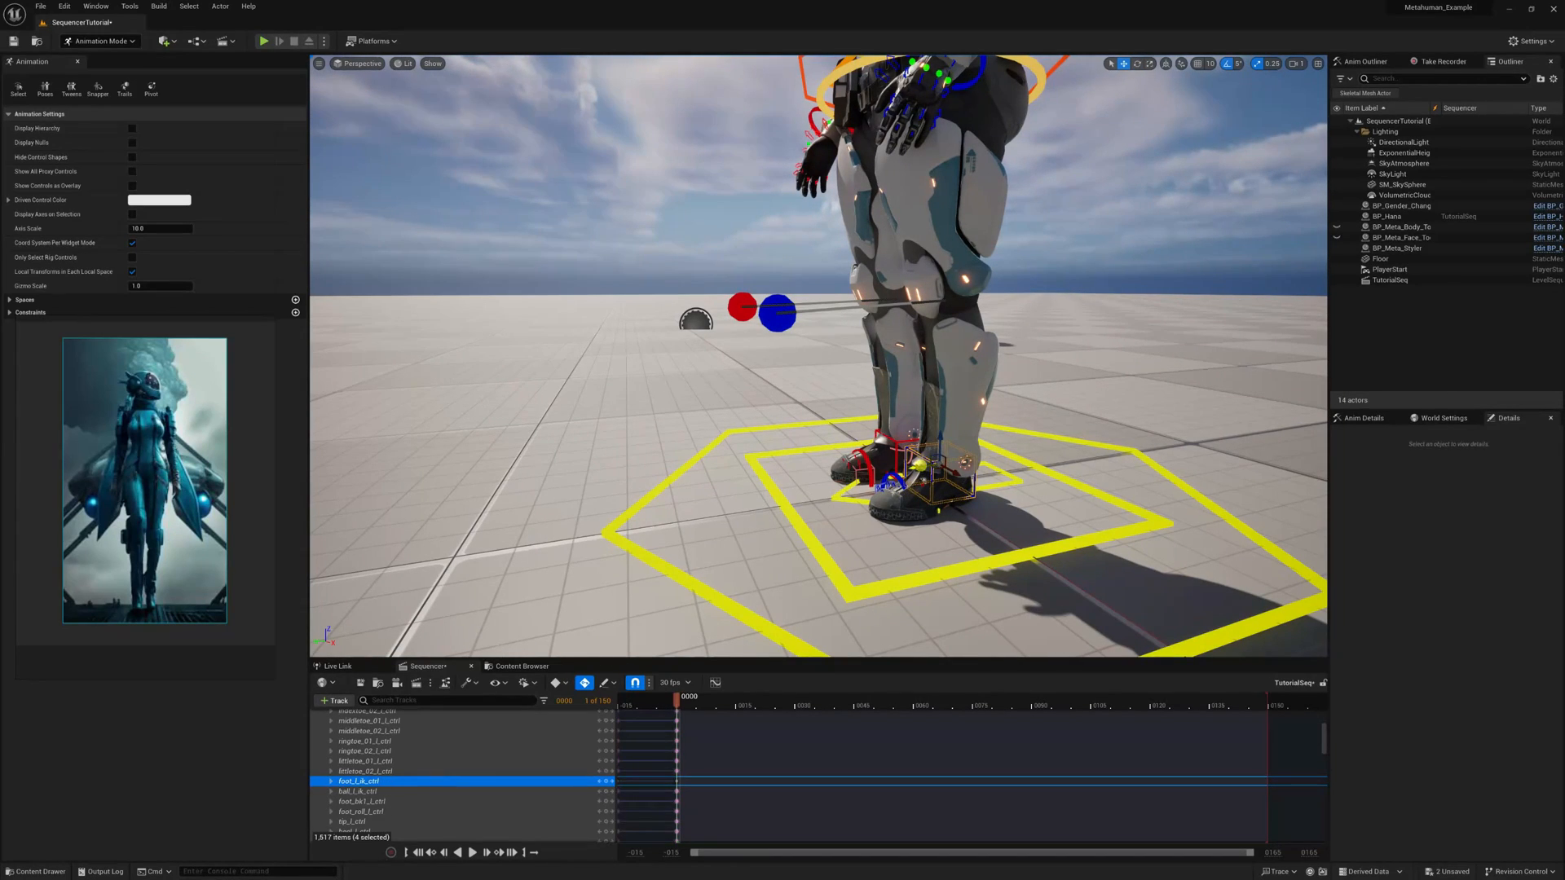
pyautogui.moveTo(921, 466); pyautogui.dragTo(959, 465)
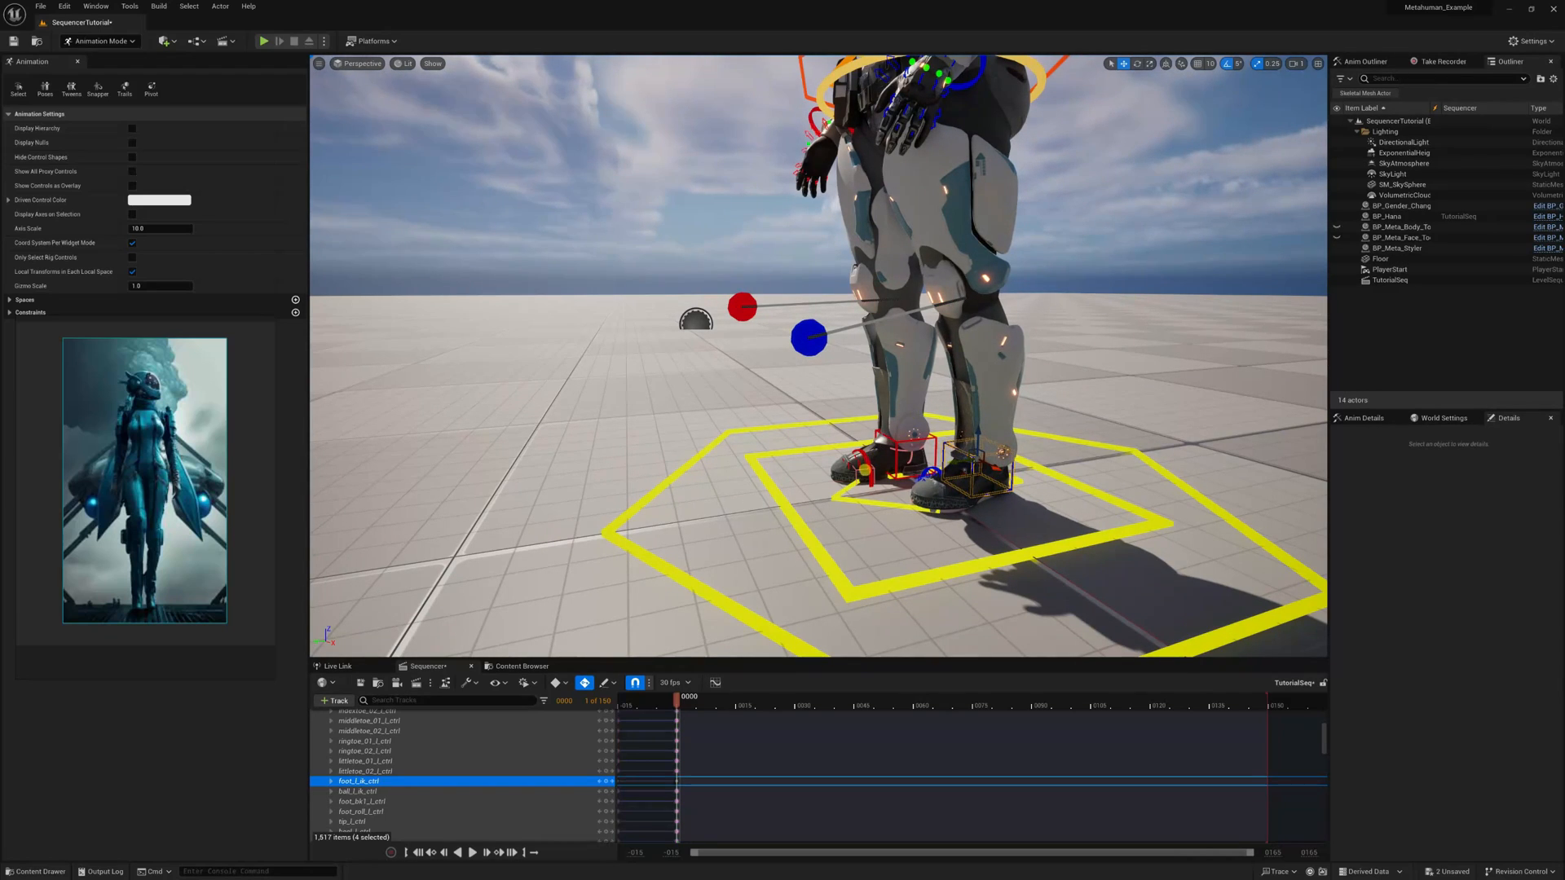
pyautogui.click(897, 448)
pyautogui.moveTo(905, 444); pyautogui.dragTo(822, 456)
# Move body_ctrl slightly down and forward so the body settles over the staggered feet at frame 0
pyautogui.moveTo(1026, 532); pyautogui.dragTo(1032, 497, button='right')
pyautogui.press('e')
pyautogui.click(990, 466)
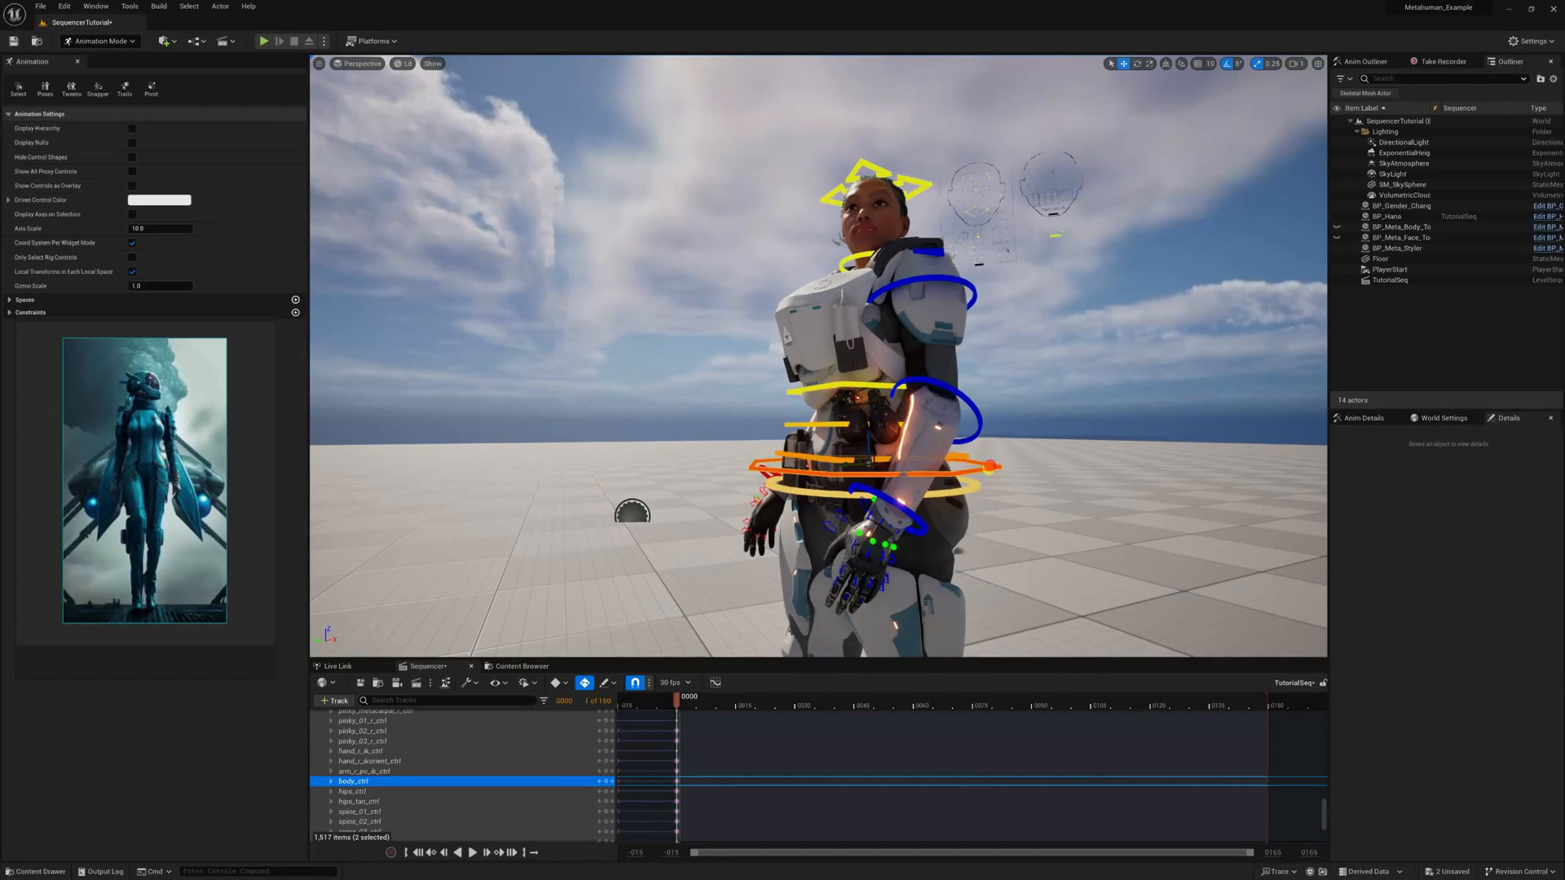
pyautogui.moveTo(869, 440); pyautogui.dragTo(883, 462)
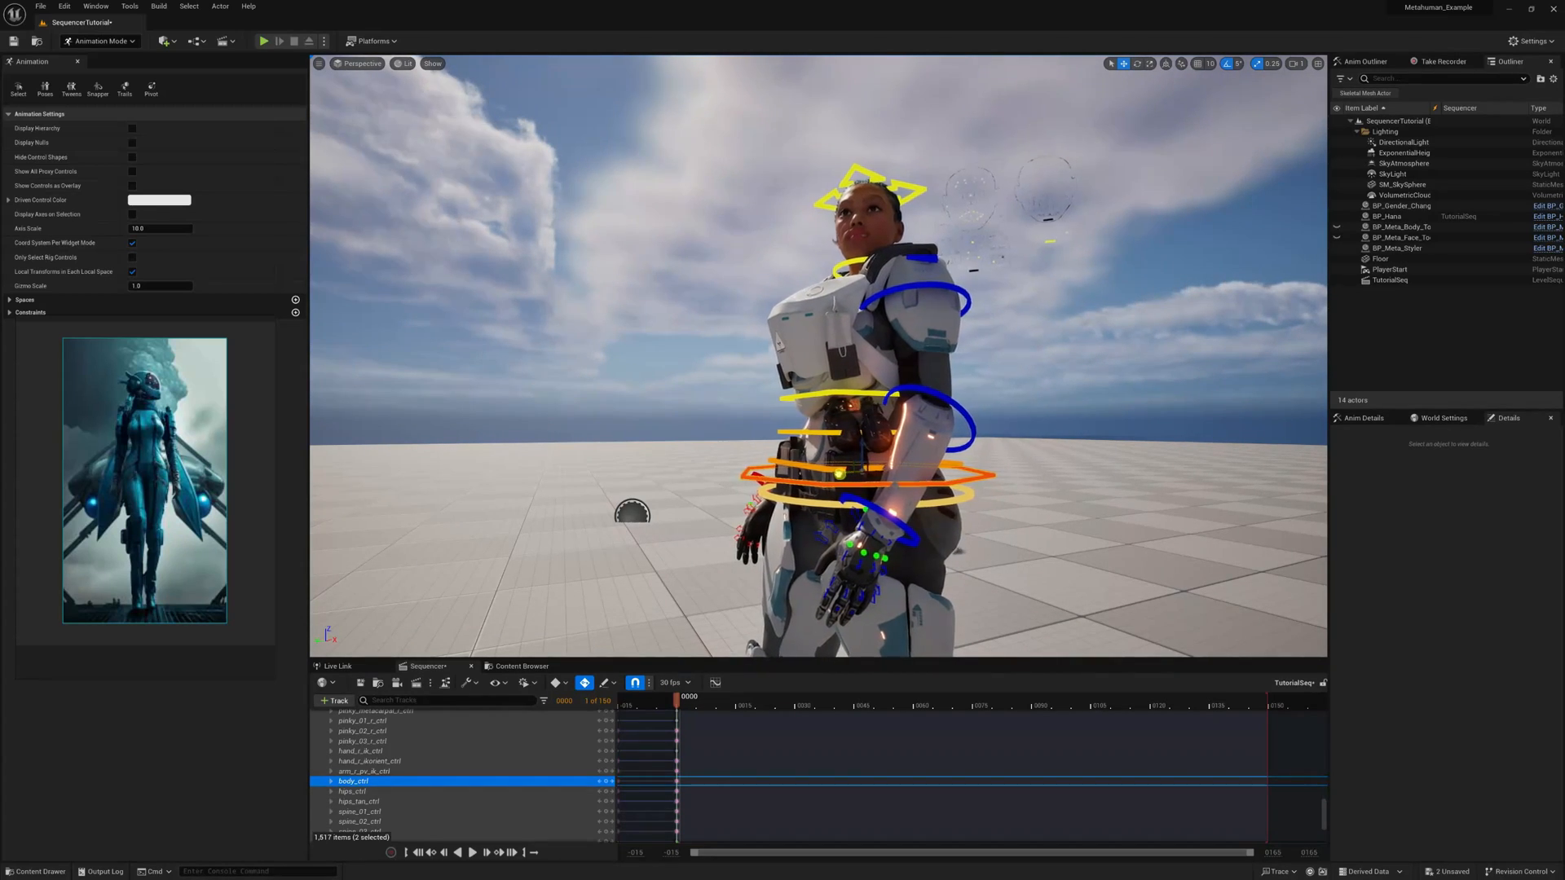
pyautogui.press('f')
pyautogui.moveTo(1052, 438); pyautogui.dragTo(1024, 401, button='right')
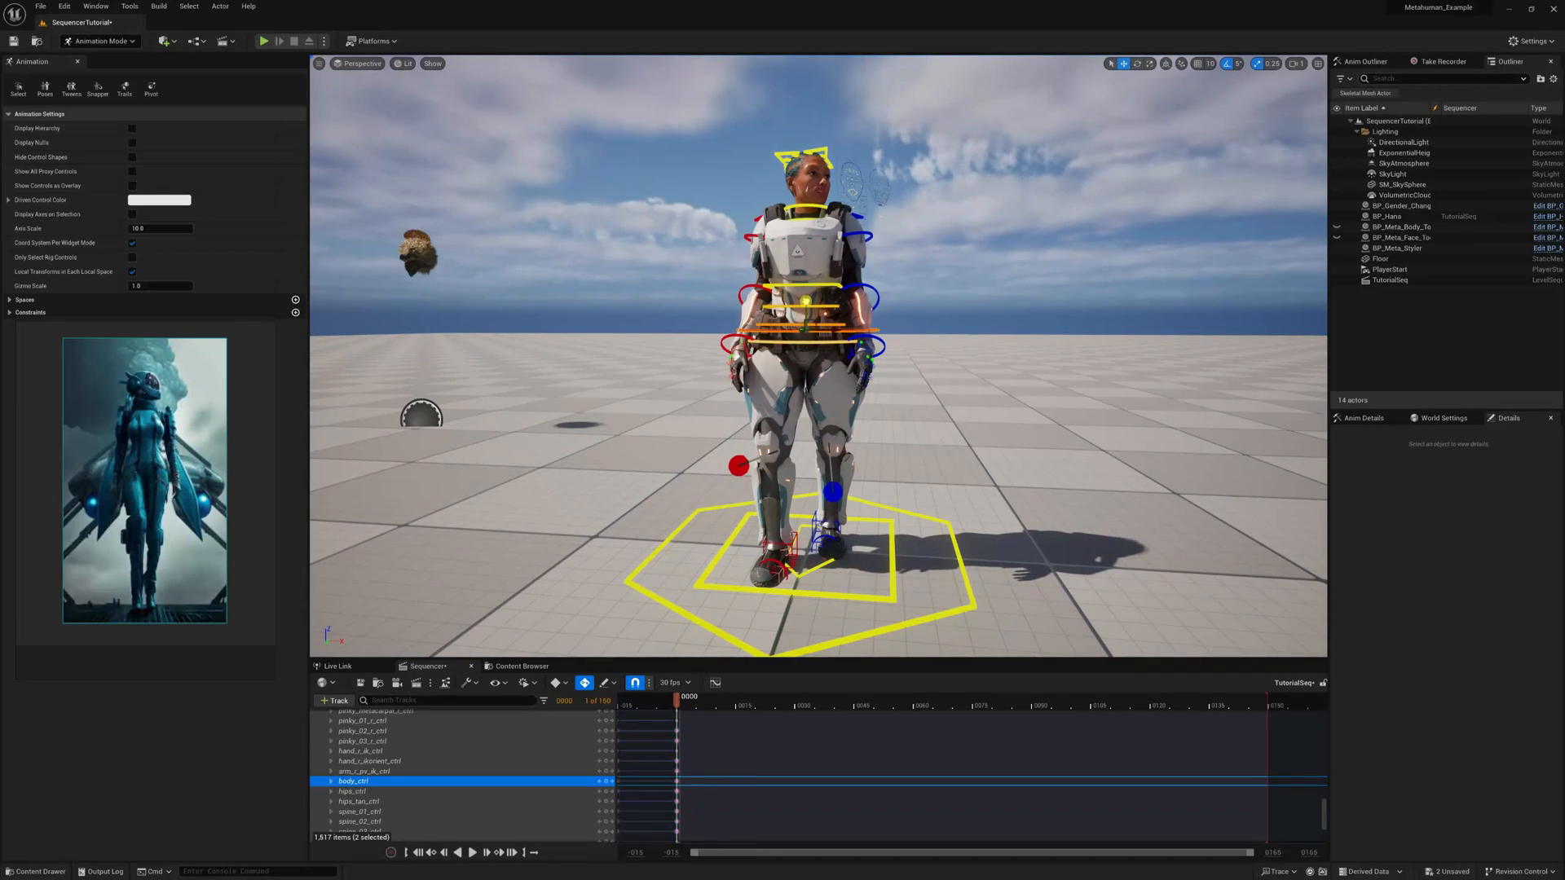
# Narrow the walking stance by moving the right and left foot controls inward, and clear the control selection
pyautogui.moveTo(947, 413); pyautogui.dragTo(929, 412, button='middle')
pyautogui.click(1183, 558)
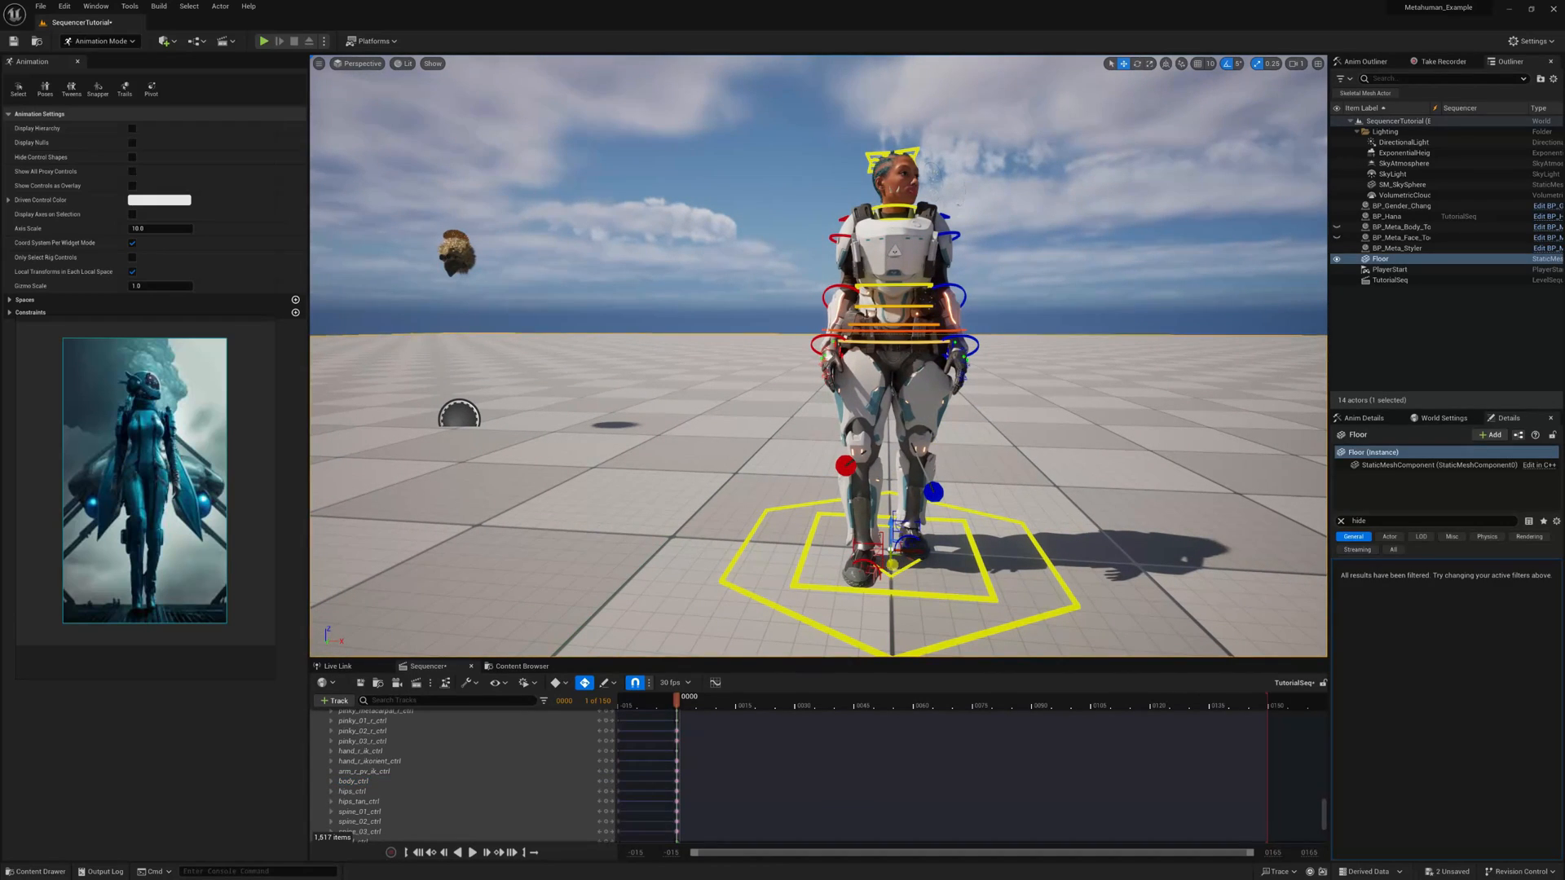
pyautogui.click(880, 548)
pyautogui.moveTo(900, 547); pyautogui.dragTo(928, 526)
pyautogui.click(915, 530)
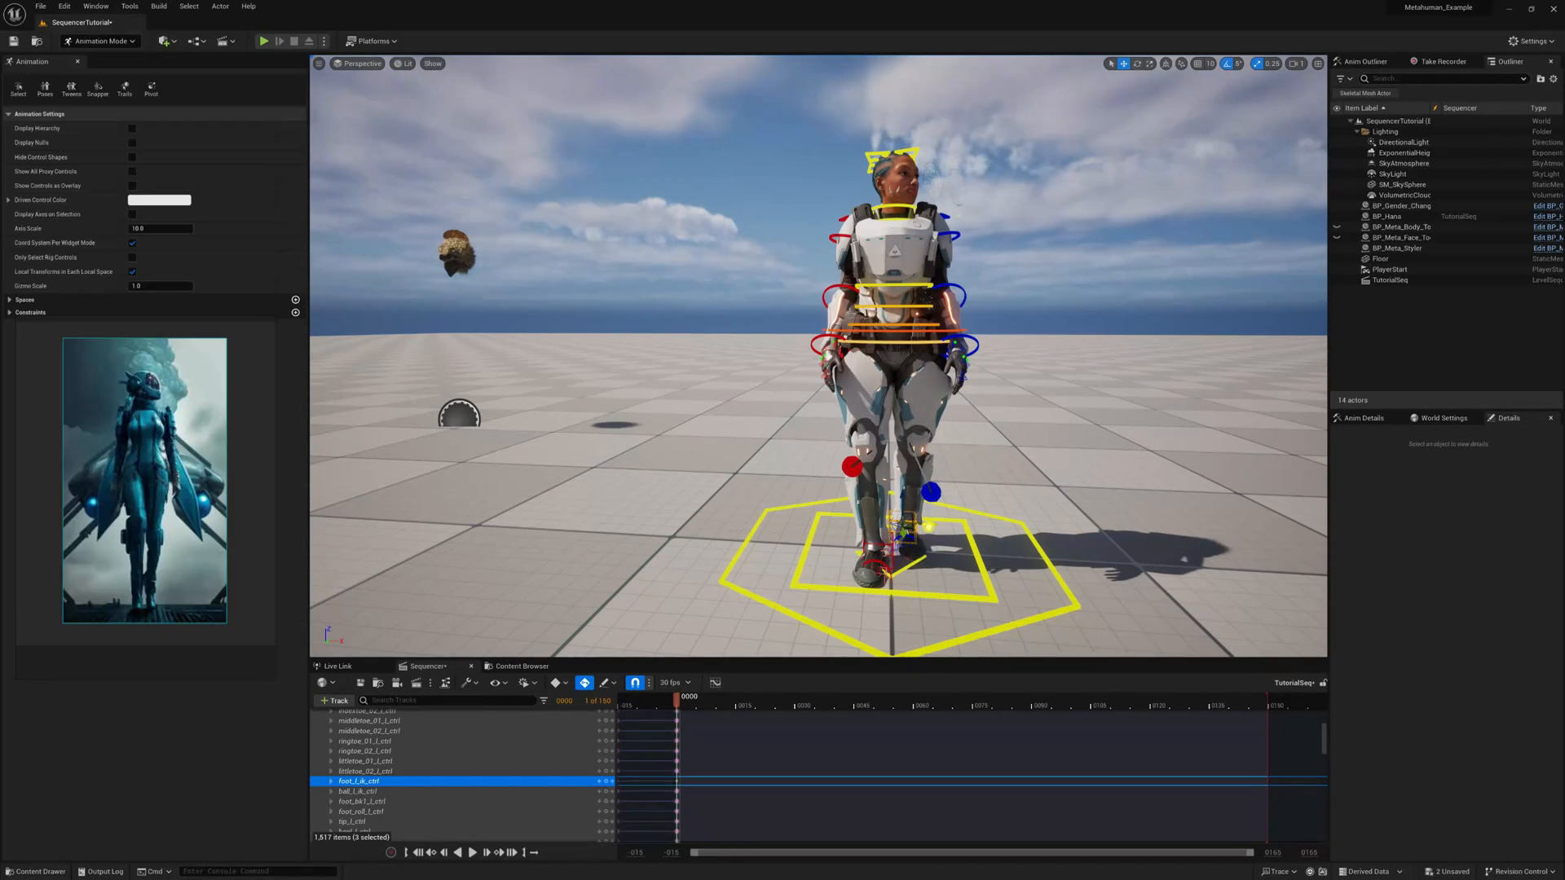
pyautogui.click(998, 380)
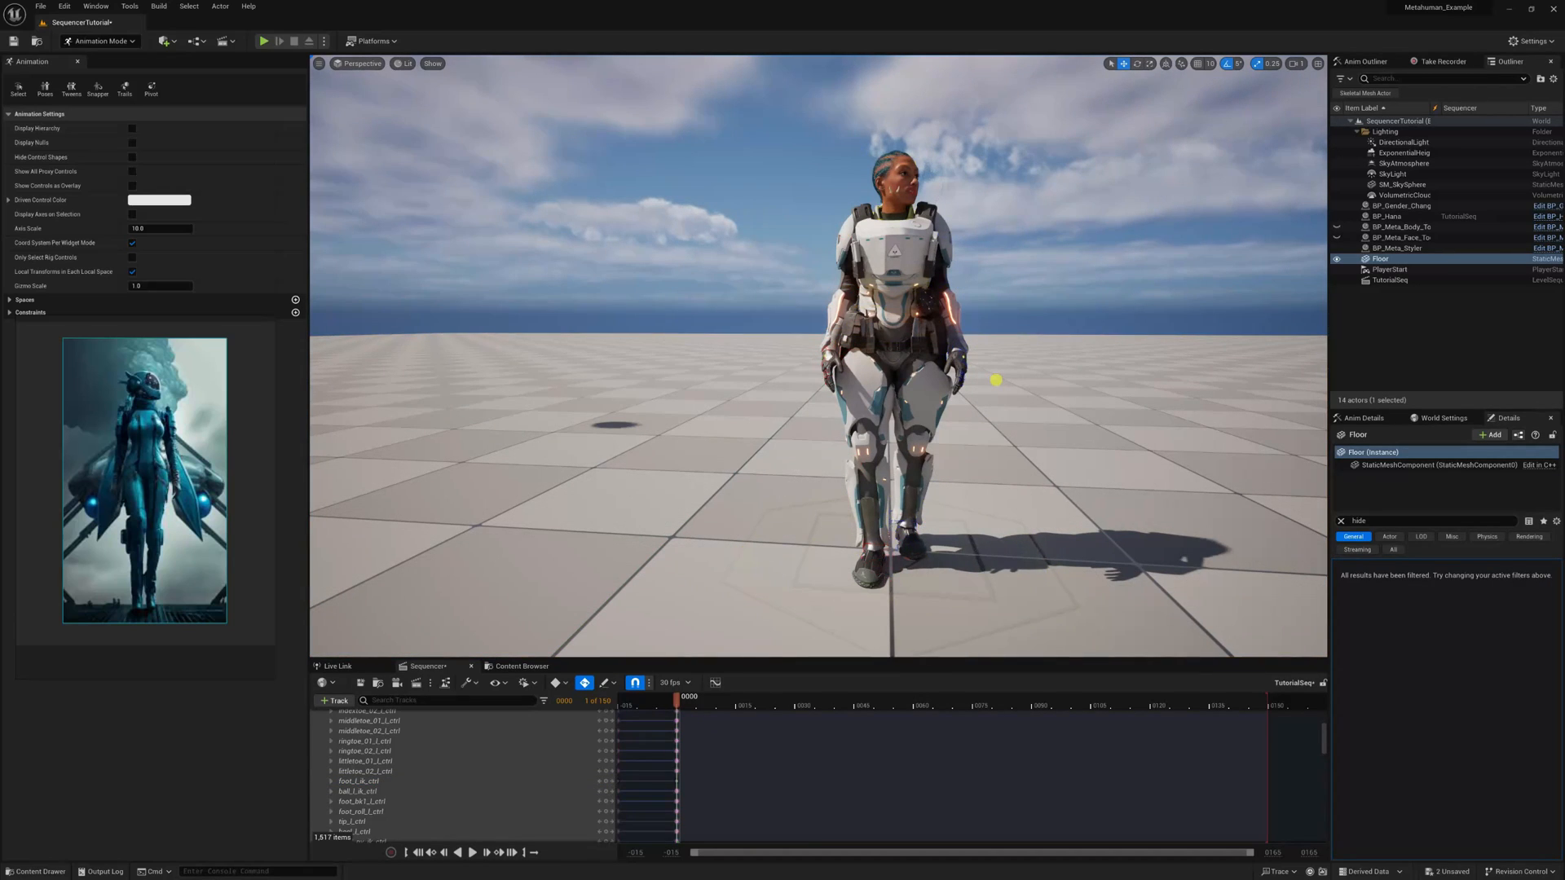
# Rotate the left upper arm control upperarm_l_fk_ctrl about 15 degrees so the arm swings backward at frame 0
pyautogui.scroll(3, 1006, 384)
pyautogui.scroll(5, 1012, 390)
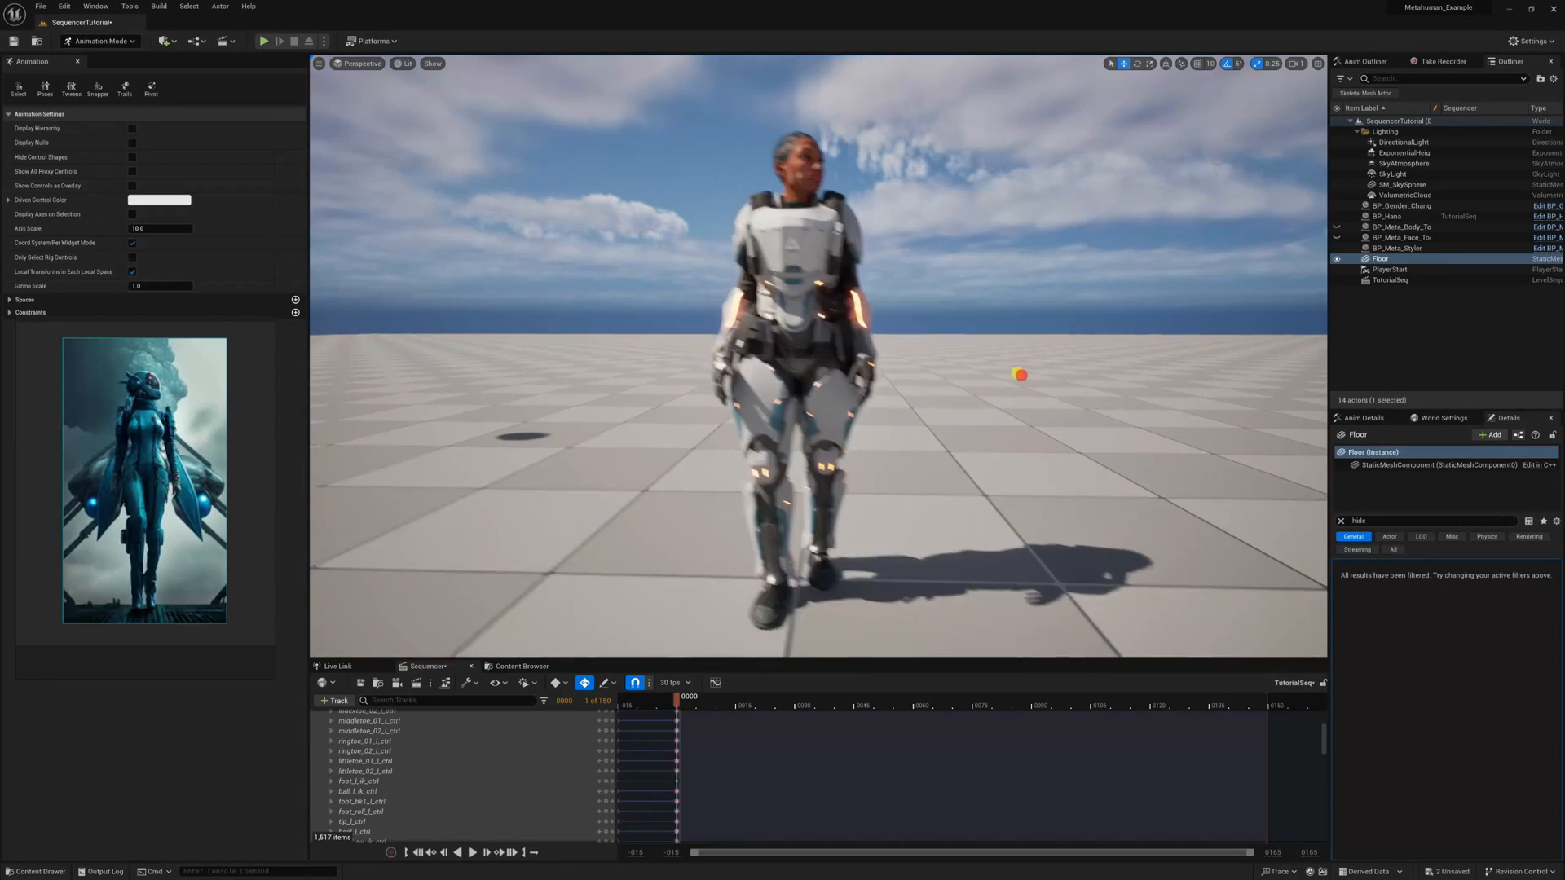
pyautogui.keyDown('alt'); pyautogui.moveTo(1030, 364); pyautogui.dragTo(1012, 306); pyautogui.keyUp('alt')
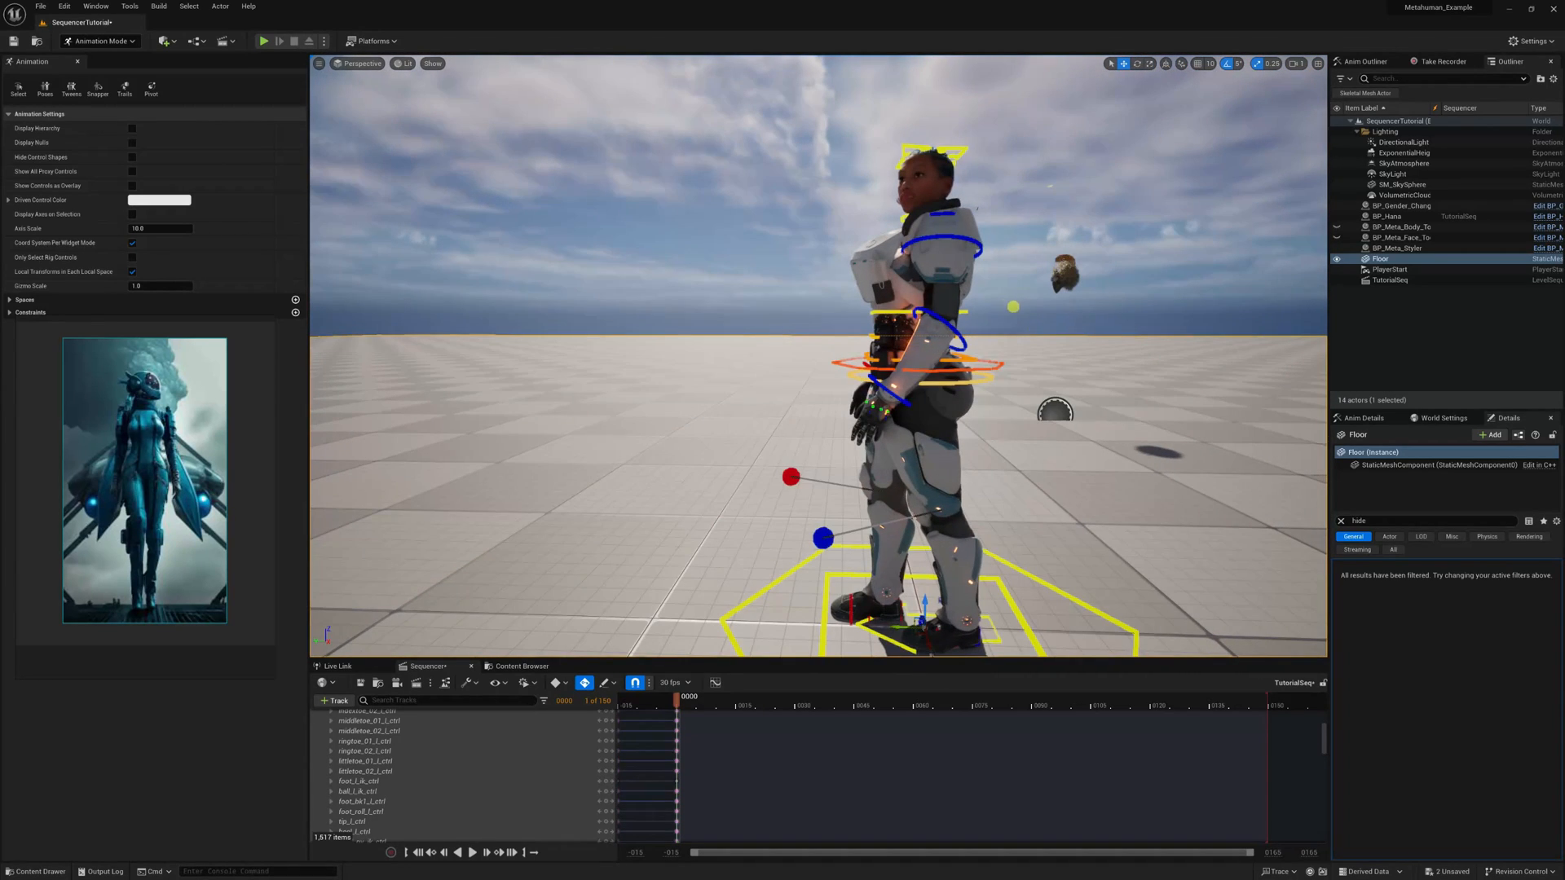
pyautogui.click(933, 312)
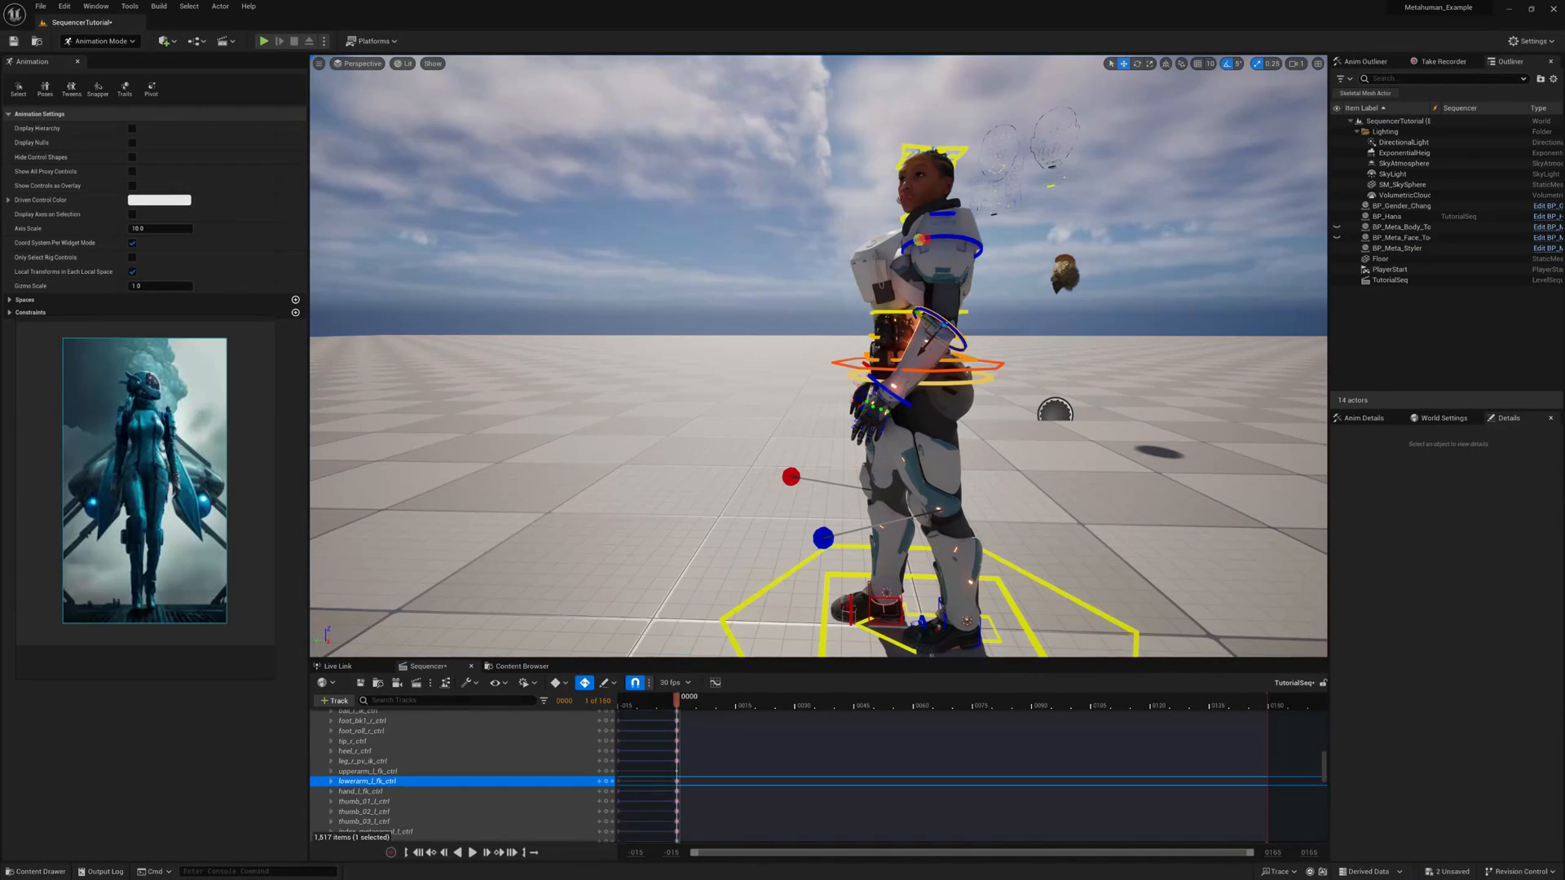
pyautogui.click(921, 239)
pyautogui.press('e')
pyautogui.moveTo(919, 249); pyautogui.dragTo(928, 283)
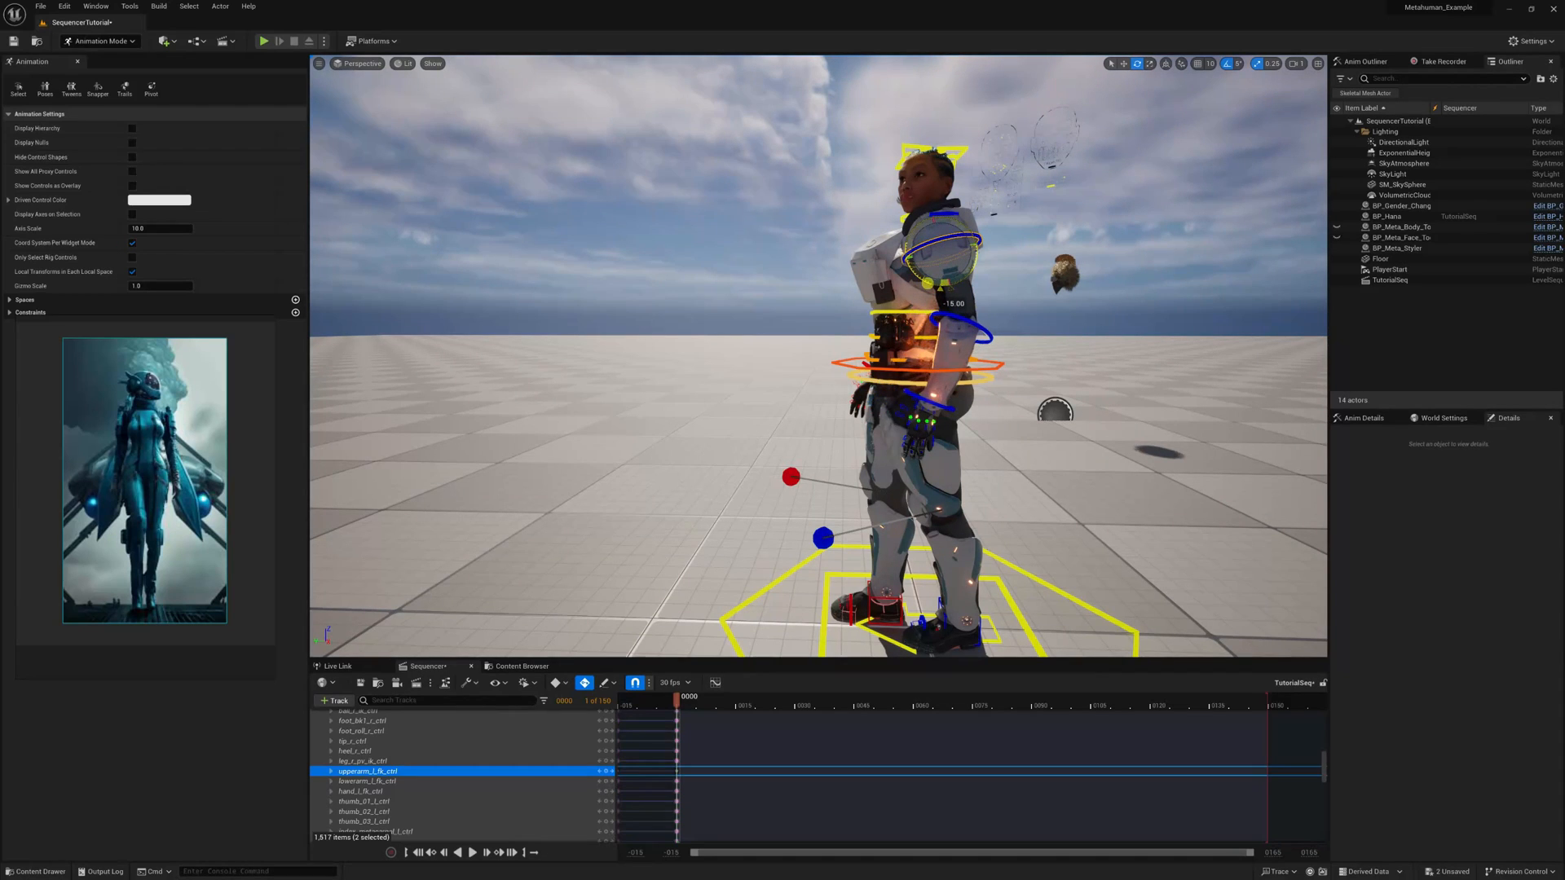
# Examine the pose from the right side and front, play the level to check it in game, and stop the simulation
pyautogui.moveTo(699, 395); pyautogui.dragTo(984, 377)
pyautogui.moveTo(984, 376); pyautogui.dragTo(976, 377, button='middle')
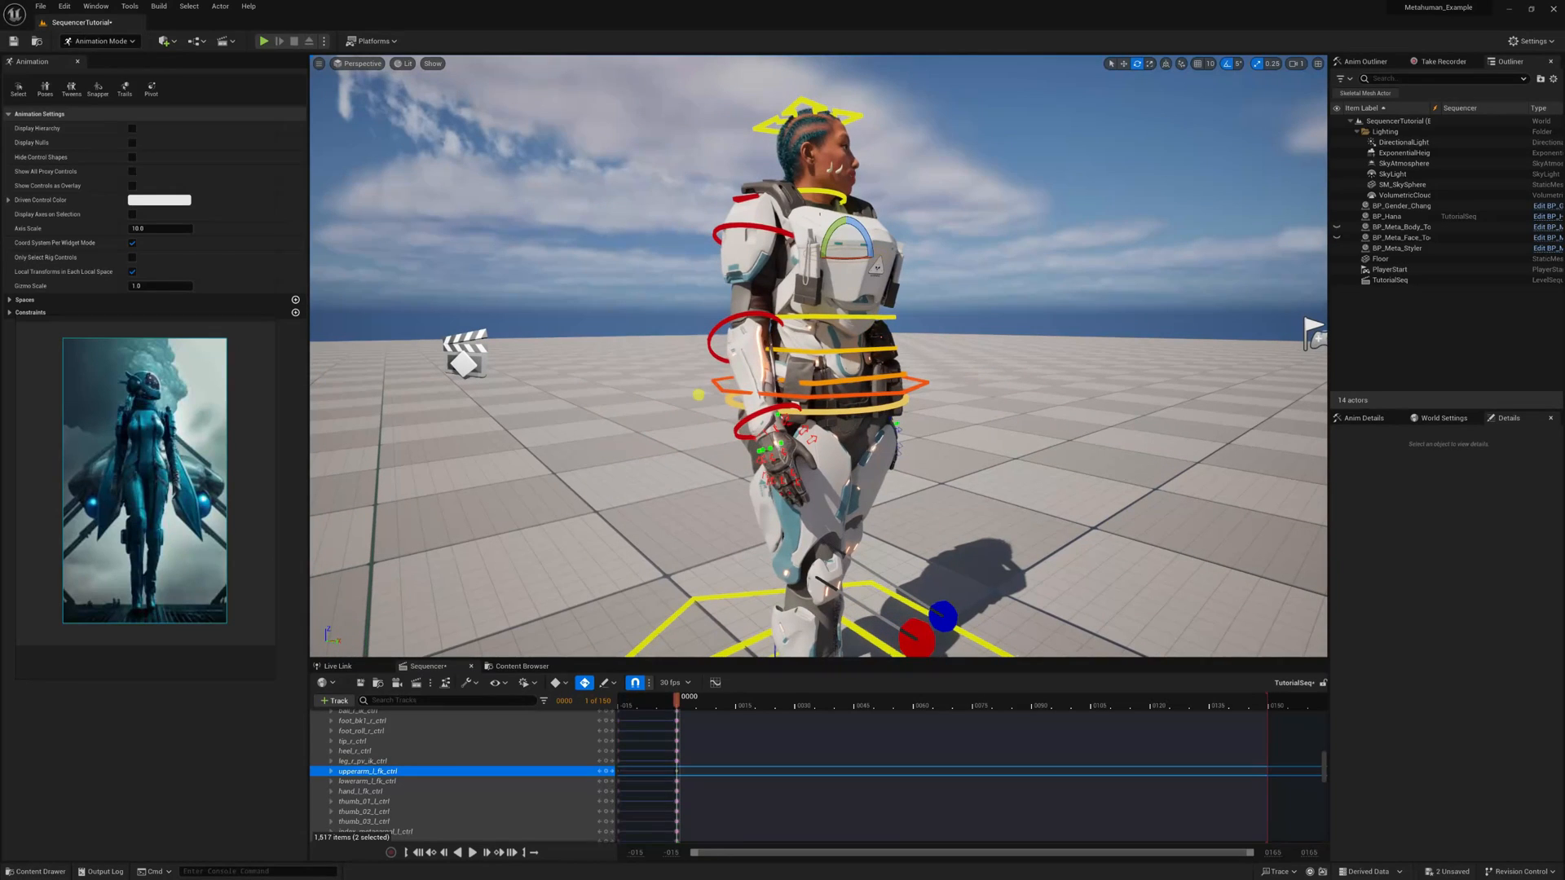
pyautogui.moveTo(687, 306); pyautogui.dragTo(597, 349)
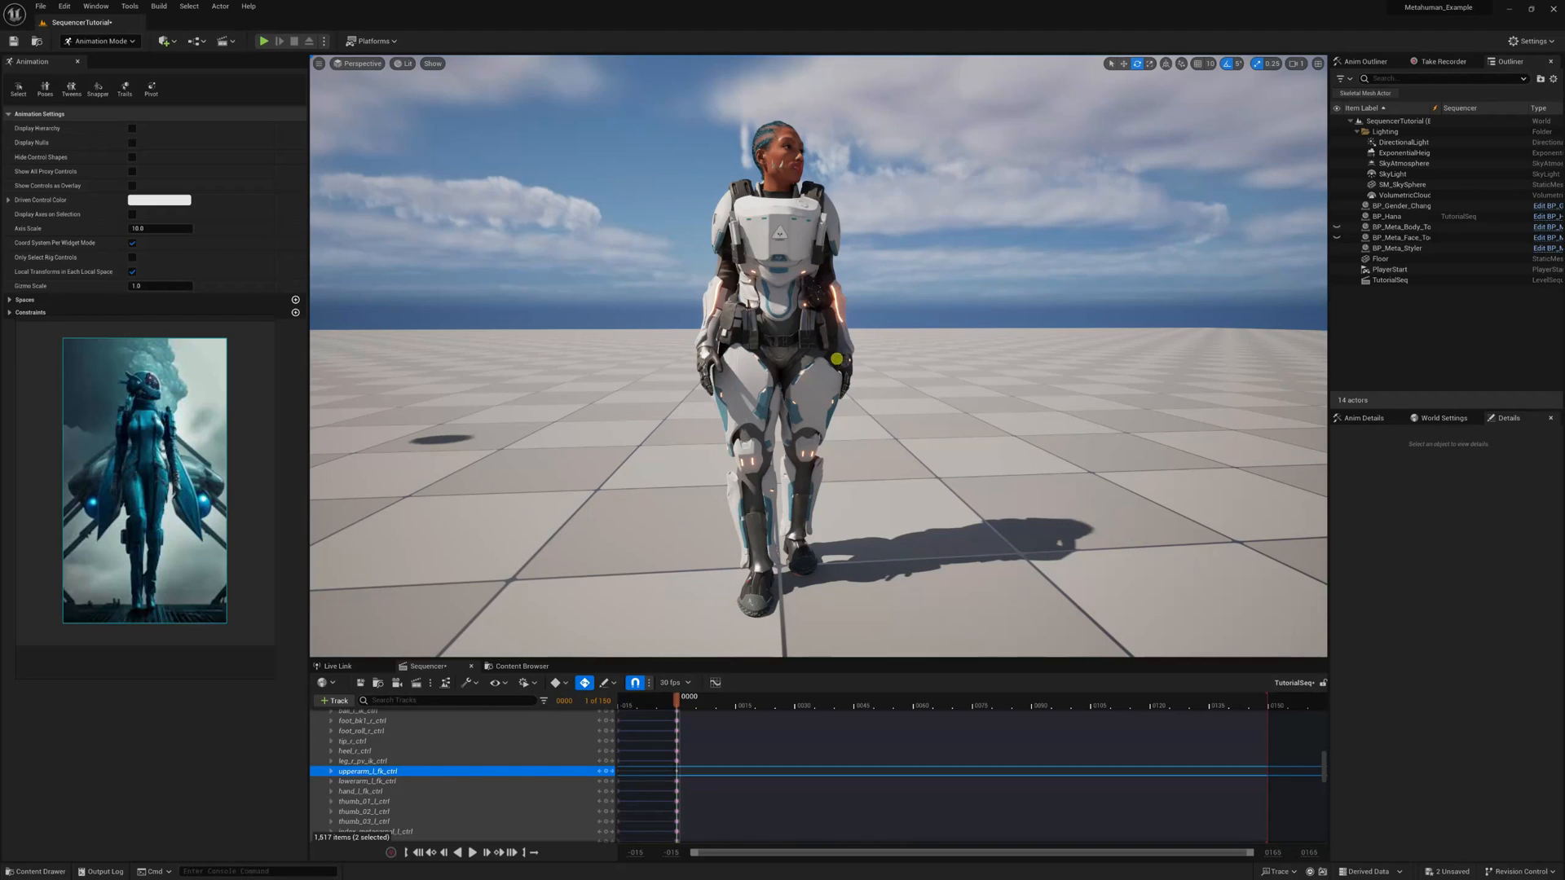
pyautogui.moveTo(905, 258); pyautogui.dragTo(902, 231)
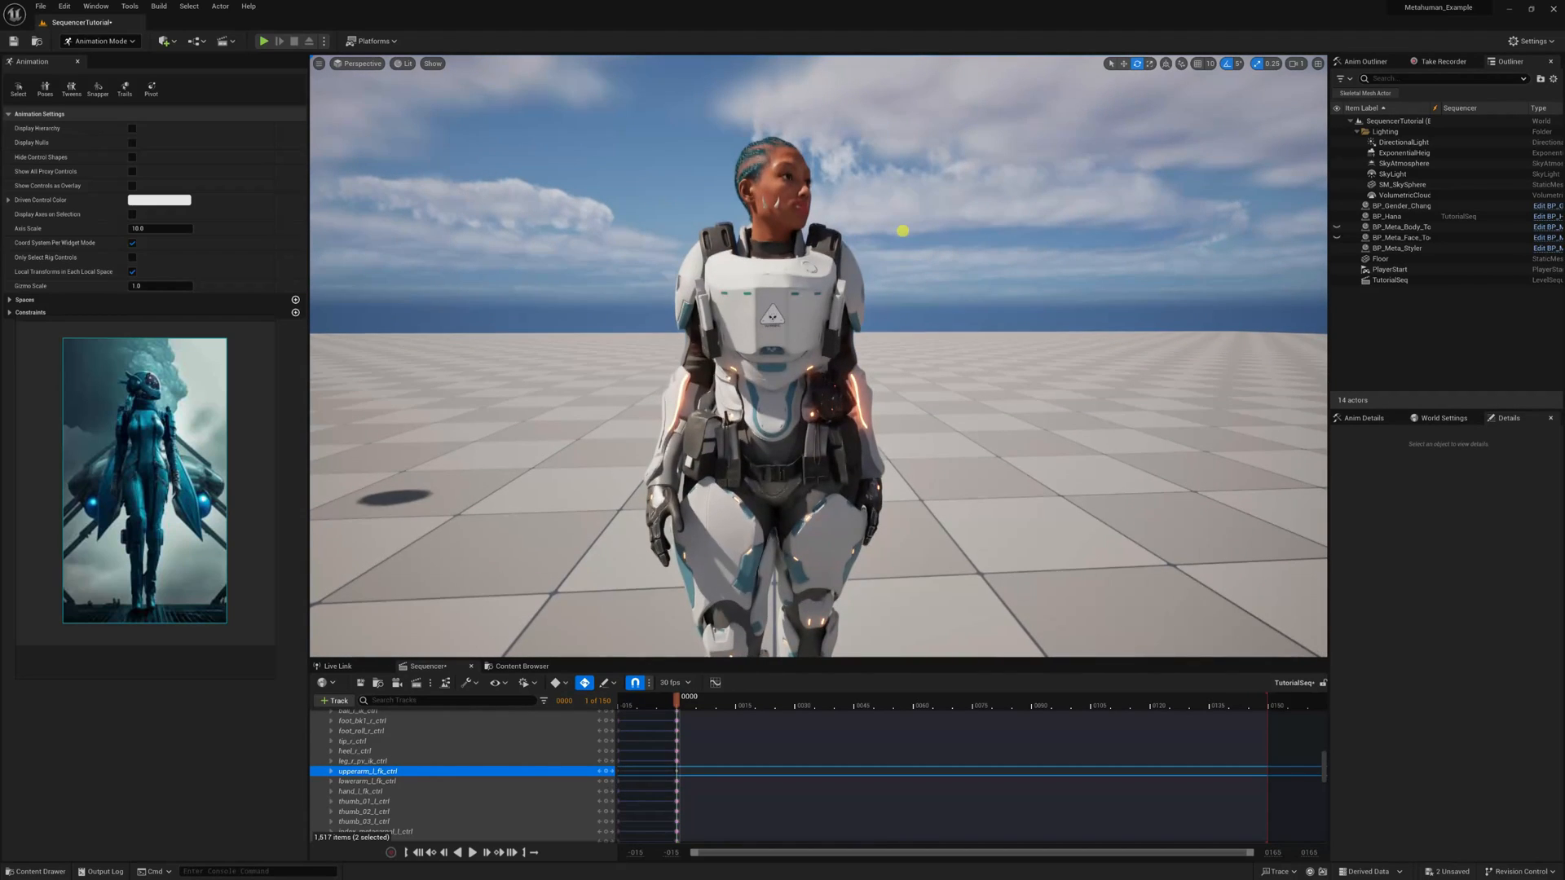
pyautogui.scroll(-3, 902, 244)
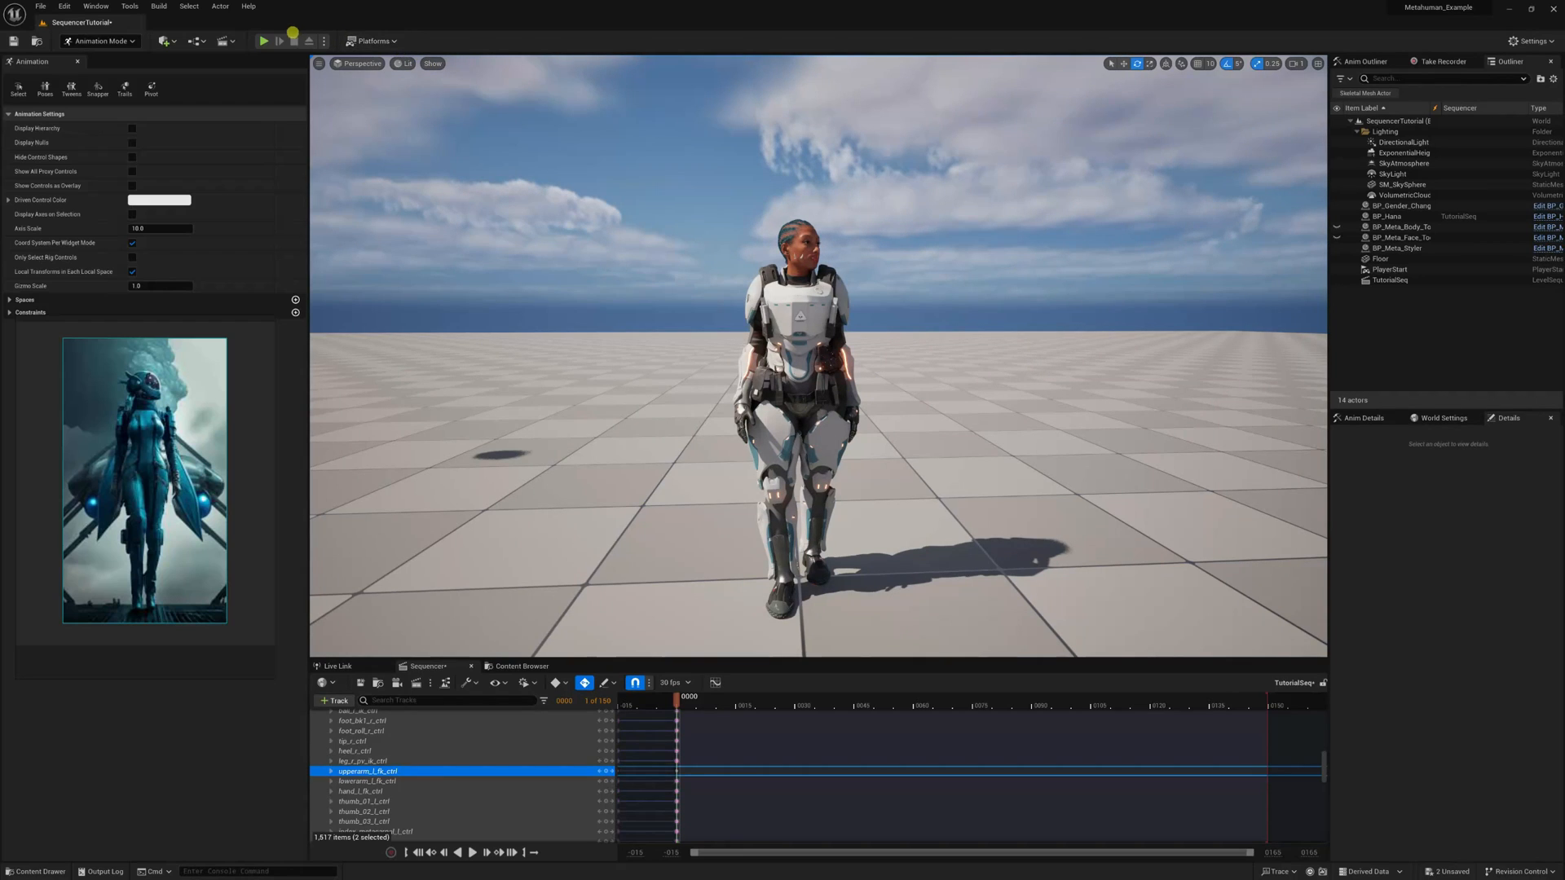
pyautogui.click(259, 40)
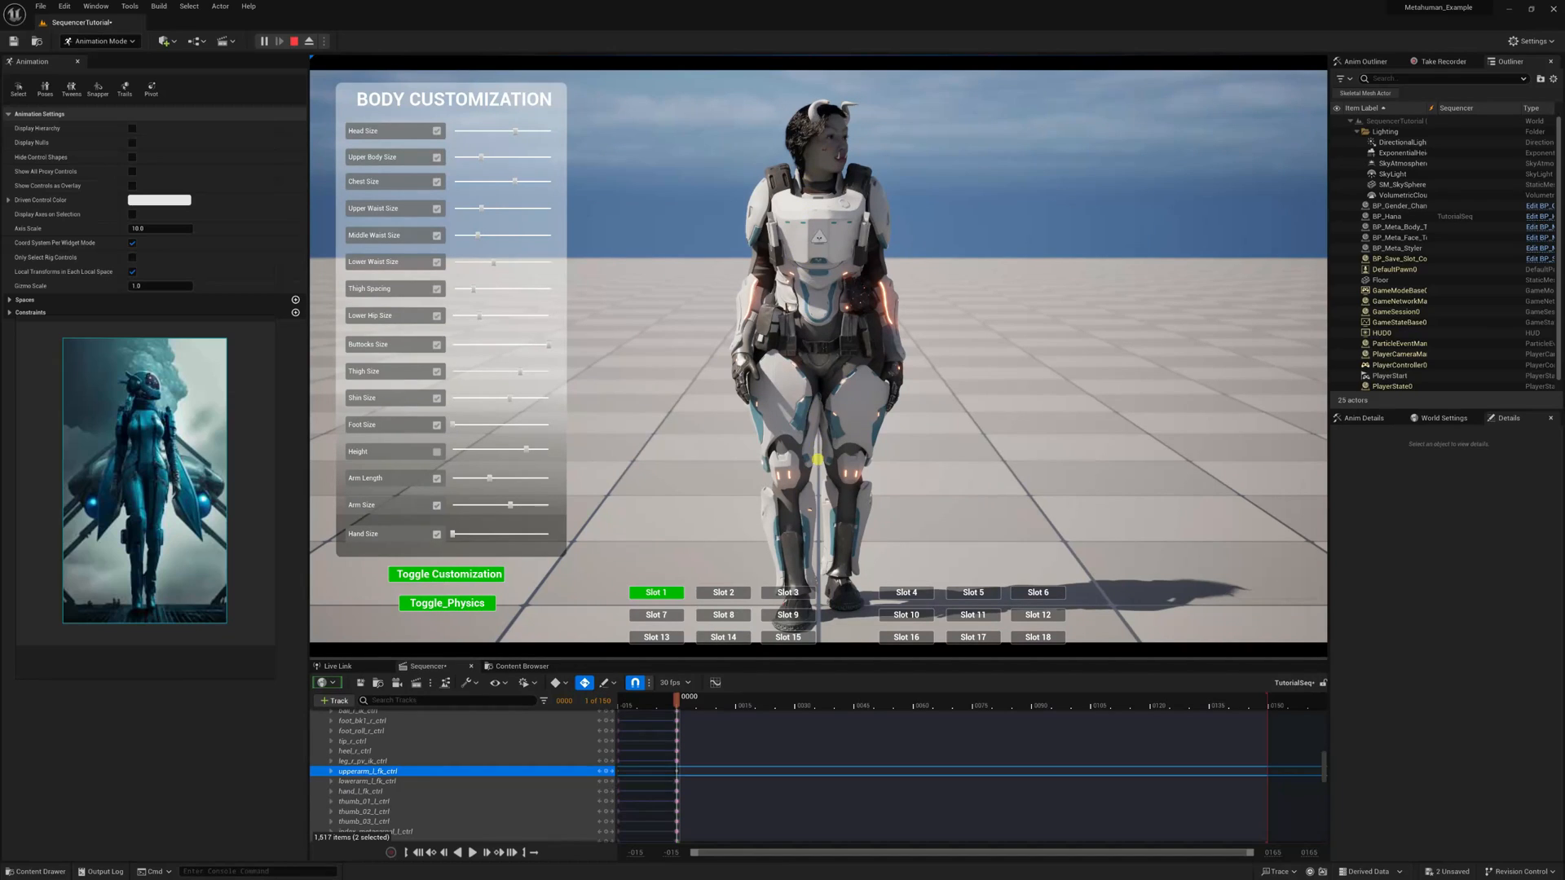
pyautogui.click(293, 41)
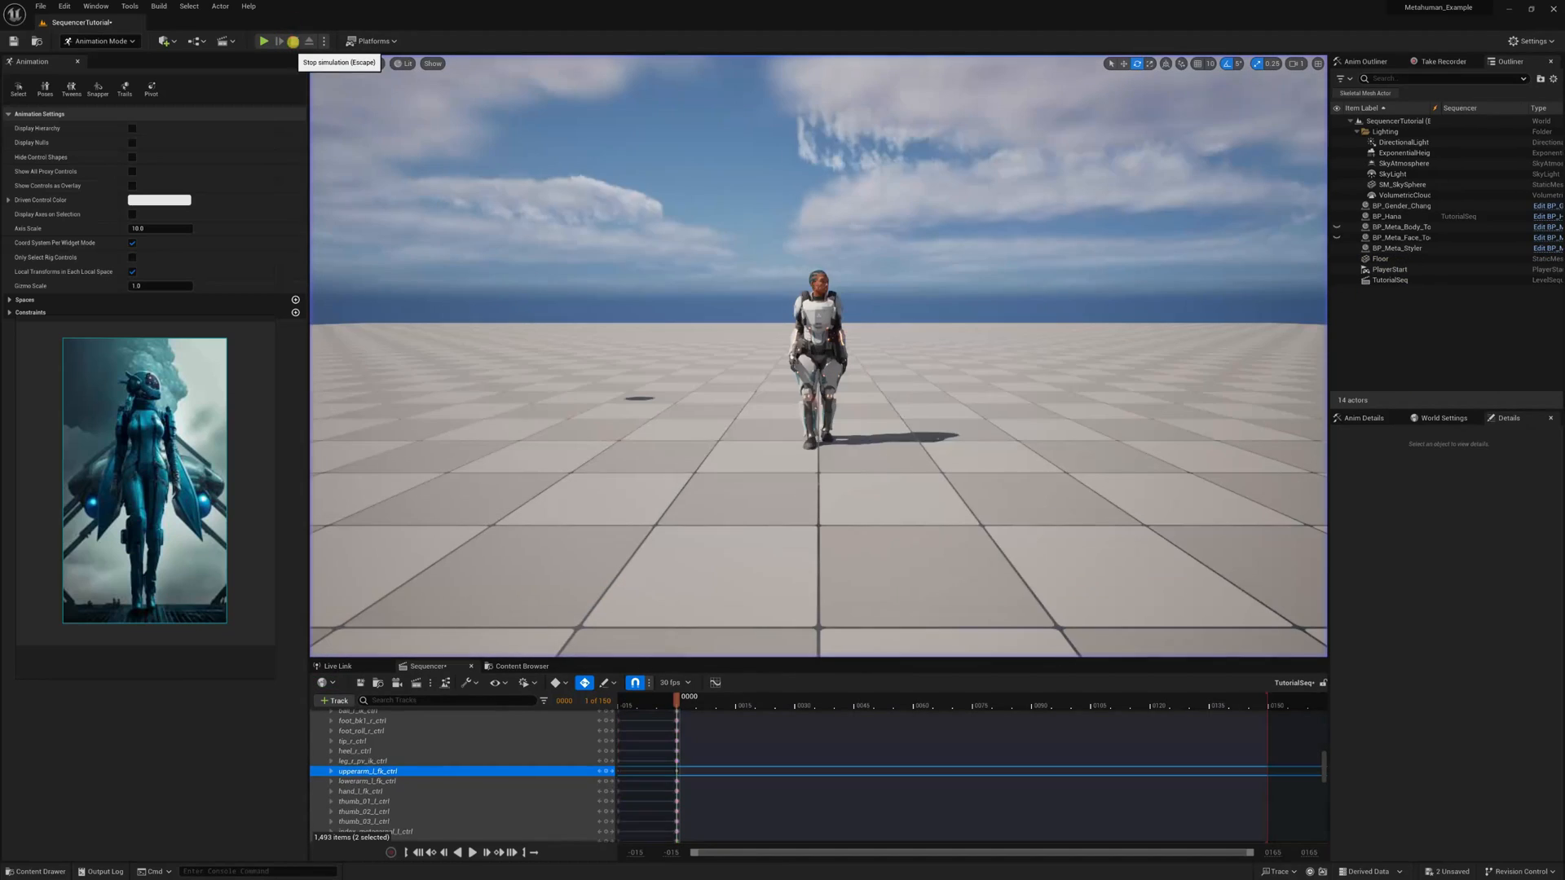
# Close Sequencer and play the level again to check the character's in-game pose without it, ending the simulation
pyautogui.click(470, 666)
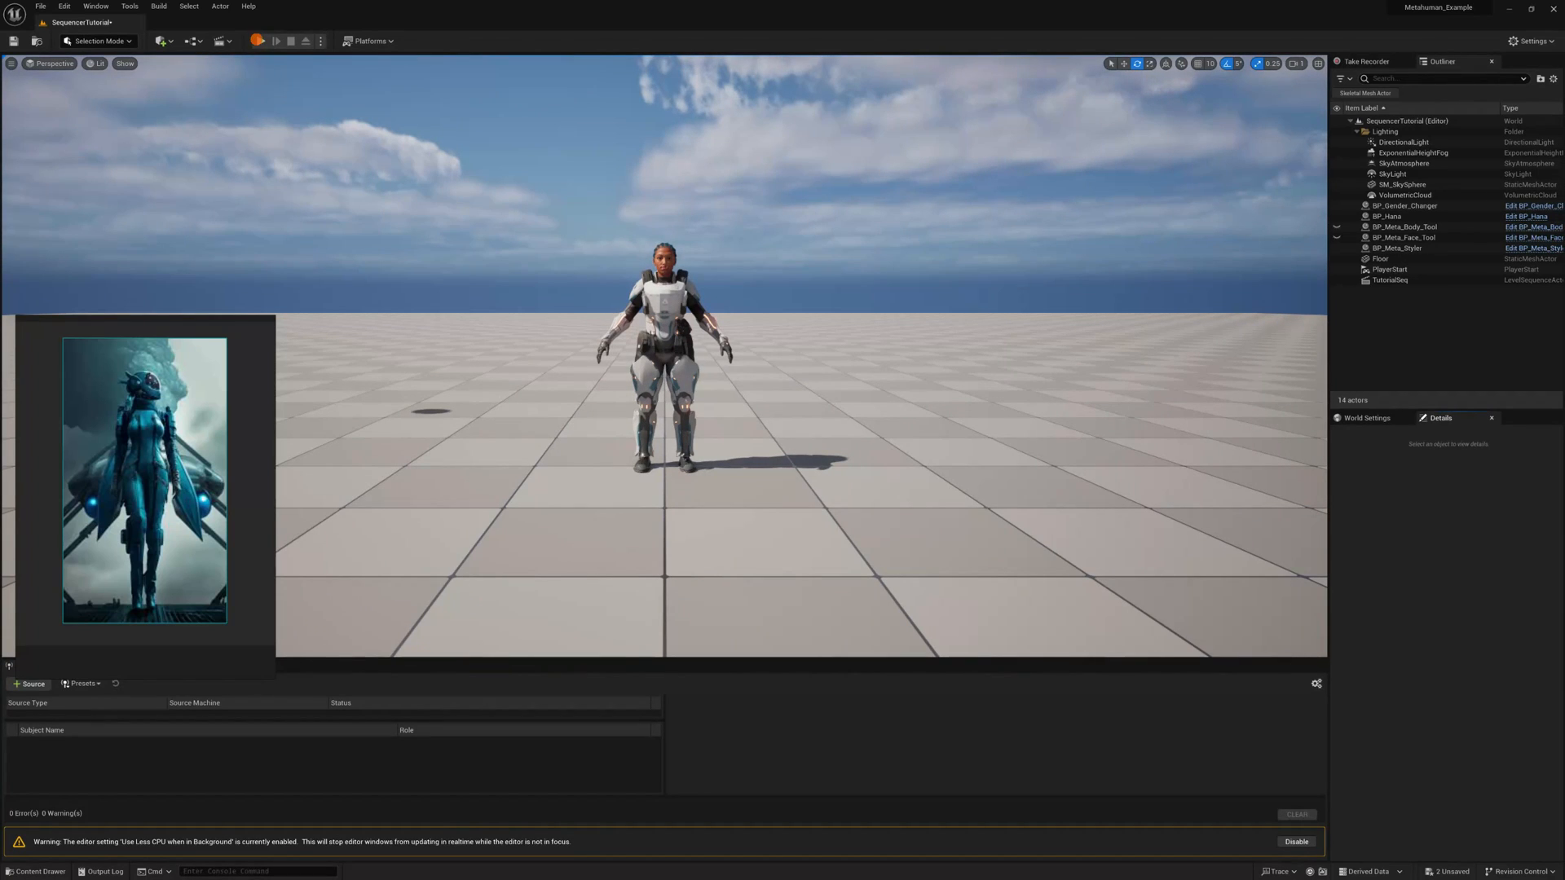
pyautogui.click(261, 40)
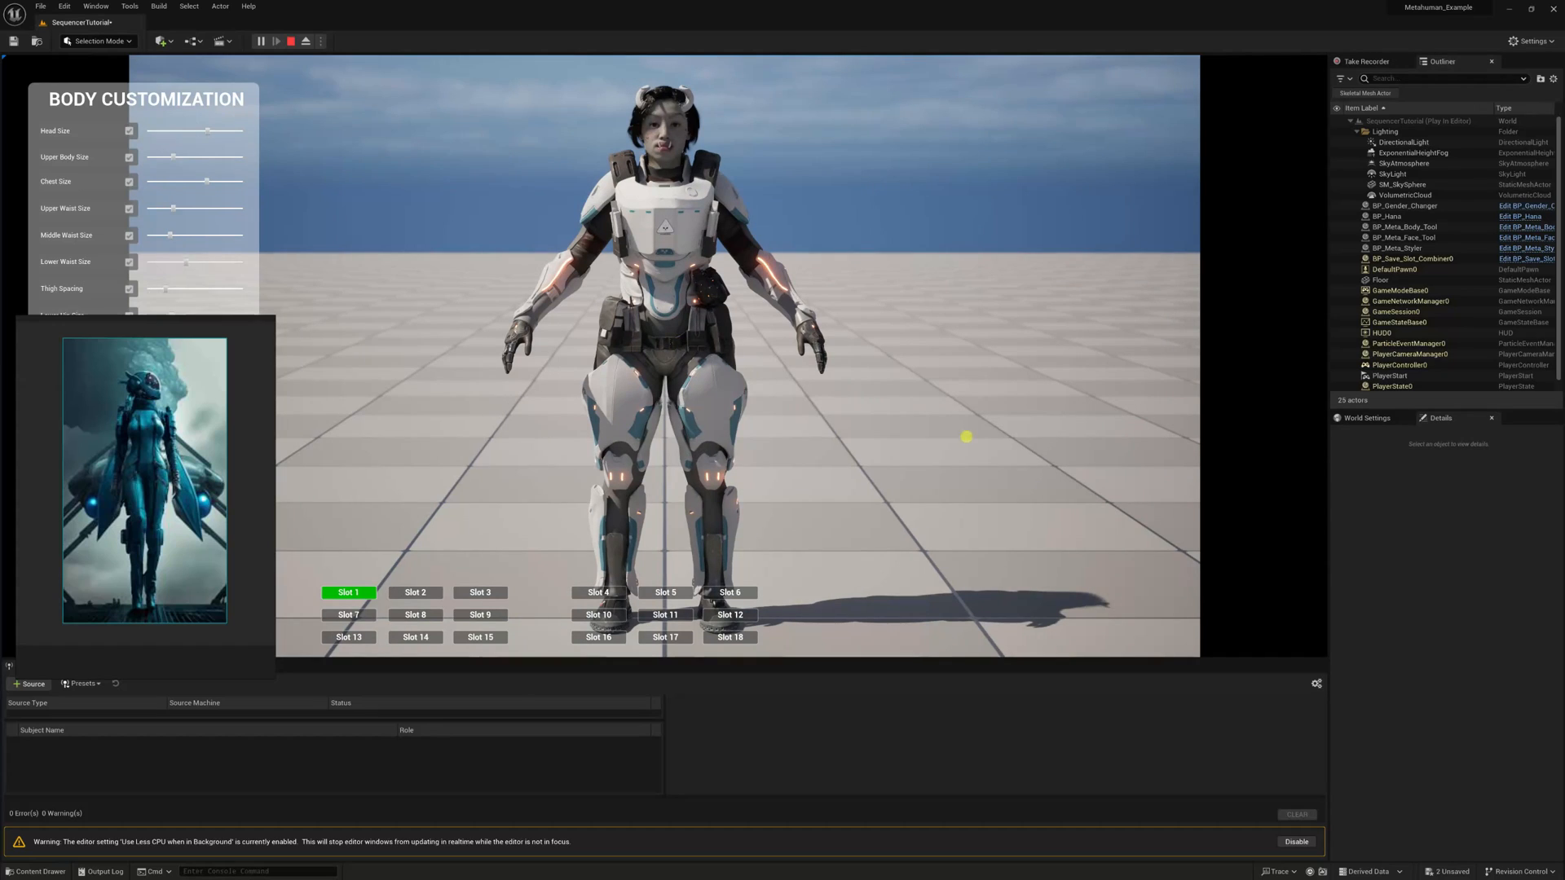
pyautogui.press('Escape')
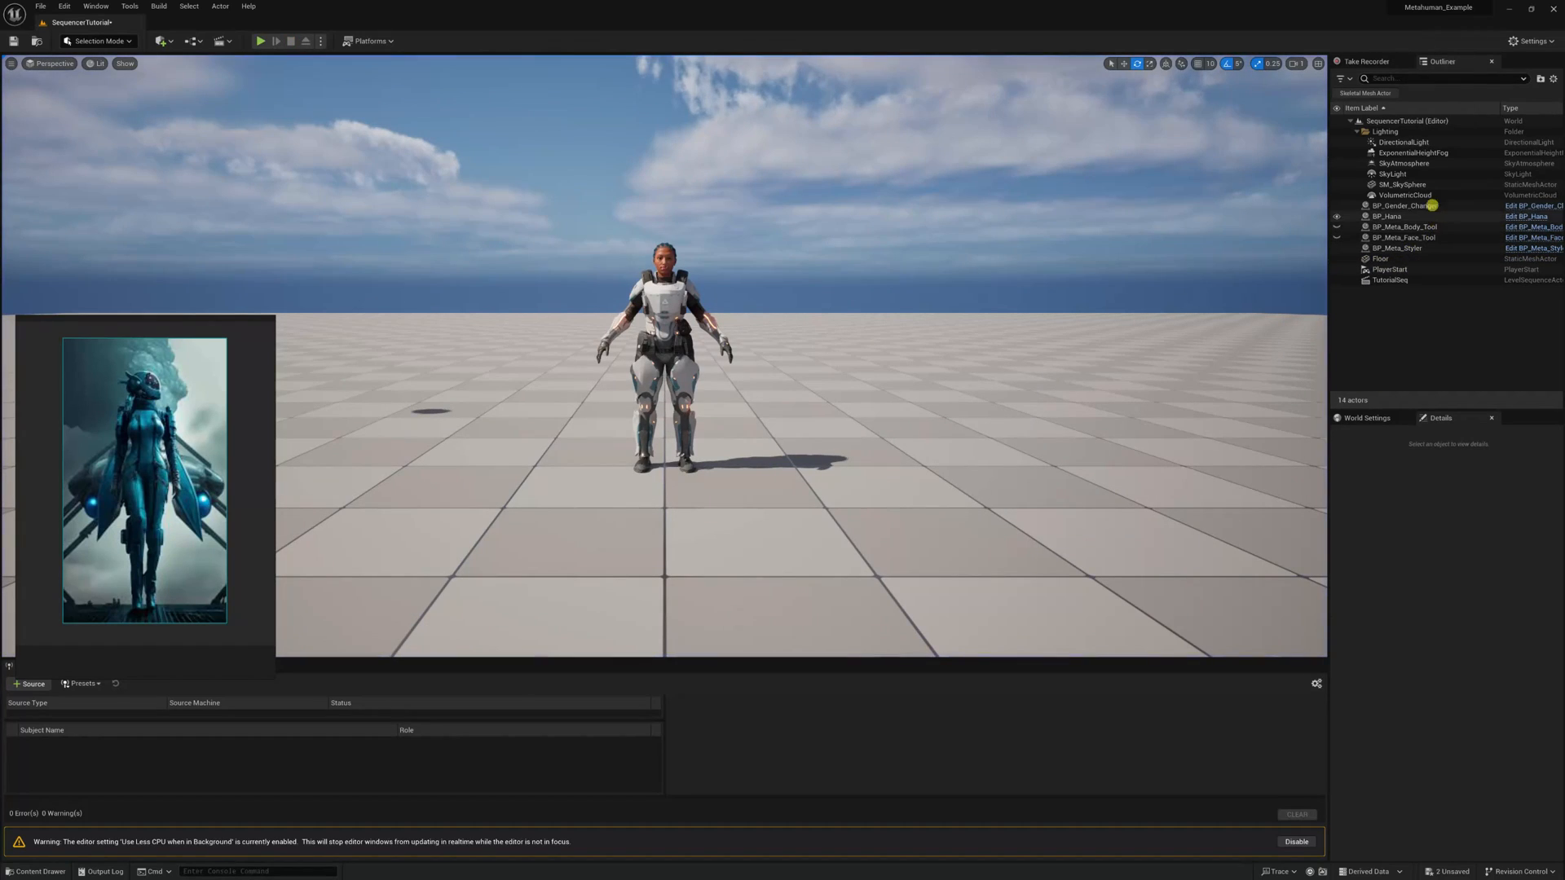
# Clear the property search on the TutorialSeq actor, enable Auto Play, and test-play the level
pyautogui.click(1390, 280)
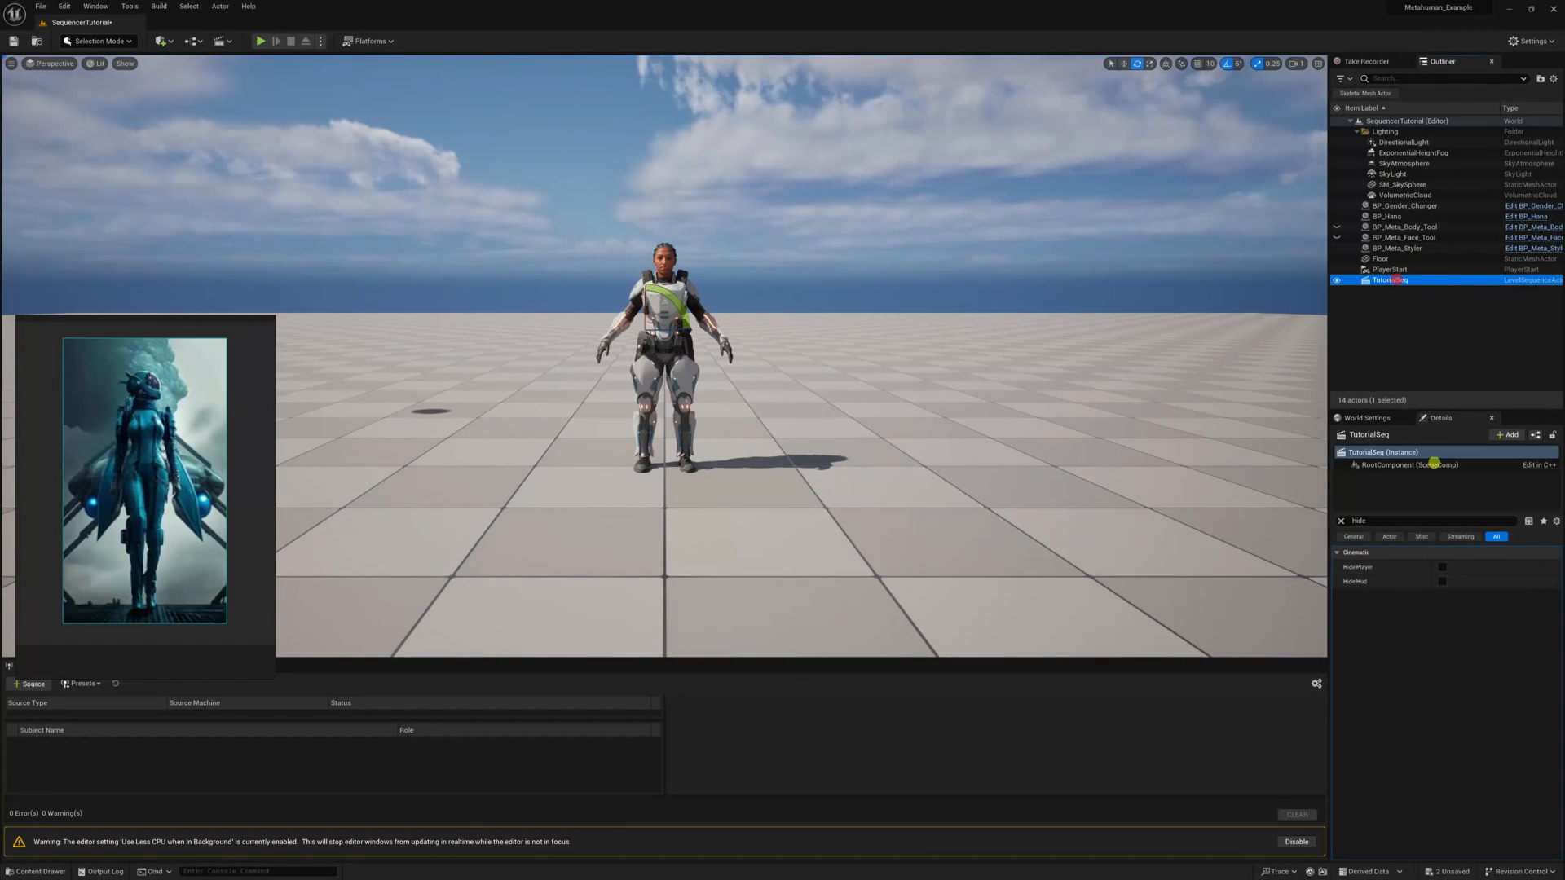
pyautogui.click(1343, 525)
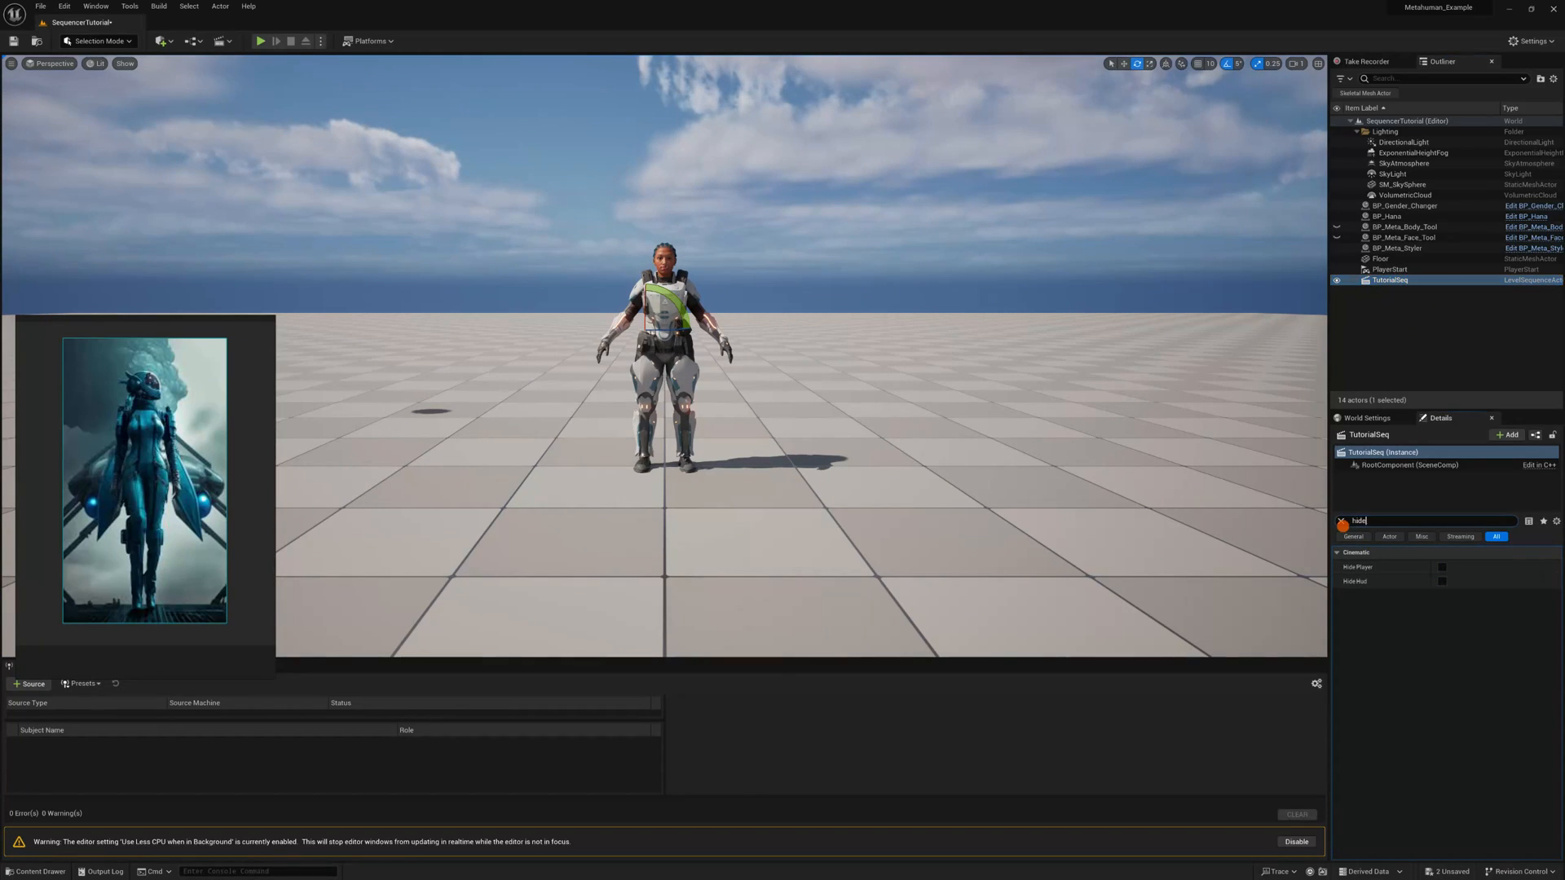
pyautogui.click(1340, 521)
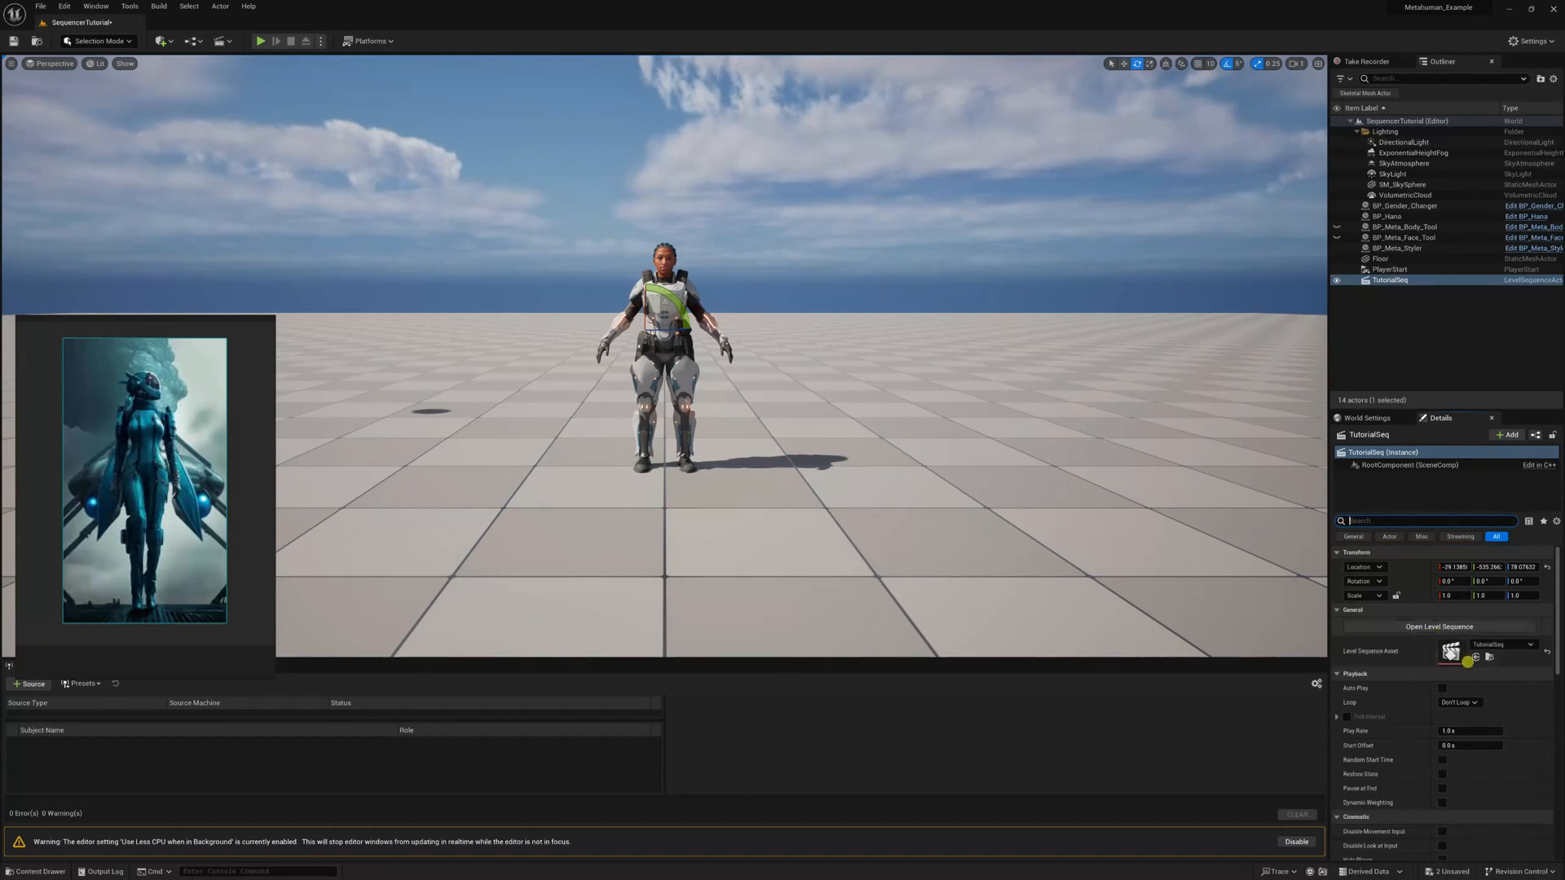
pyautogui.click(1439, 687)
pyautogui.click(1461, 703)
pyautogui.click(1463, 705)
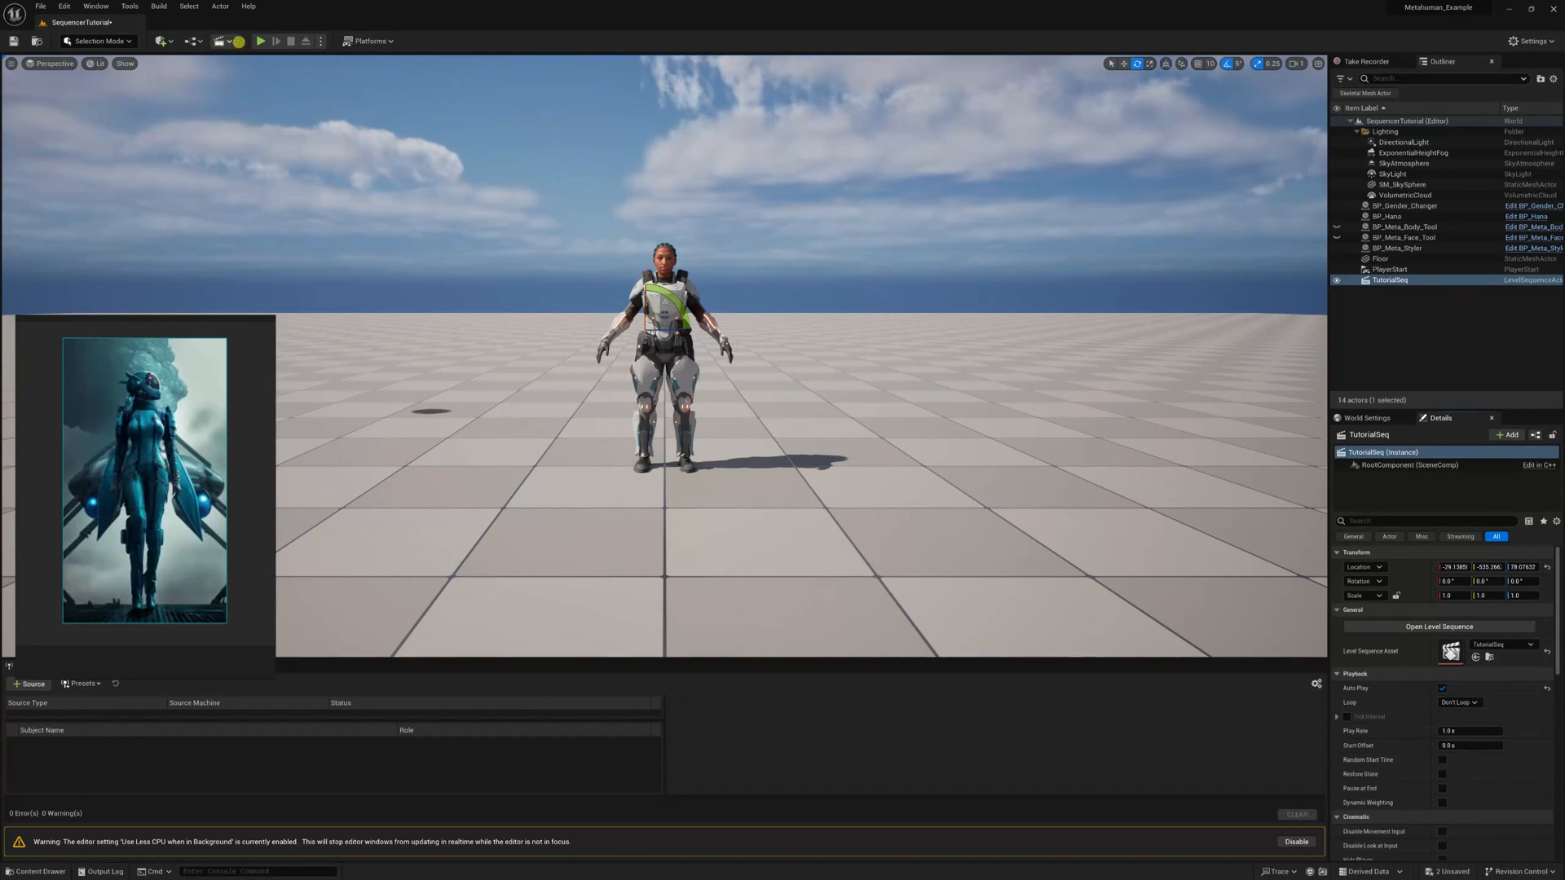
pyautogui.click(260, 41)
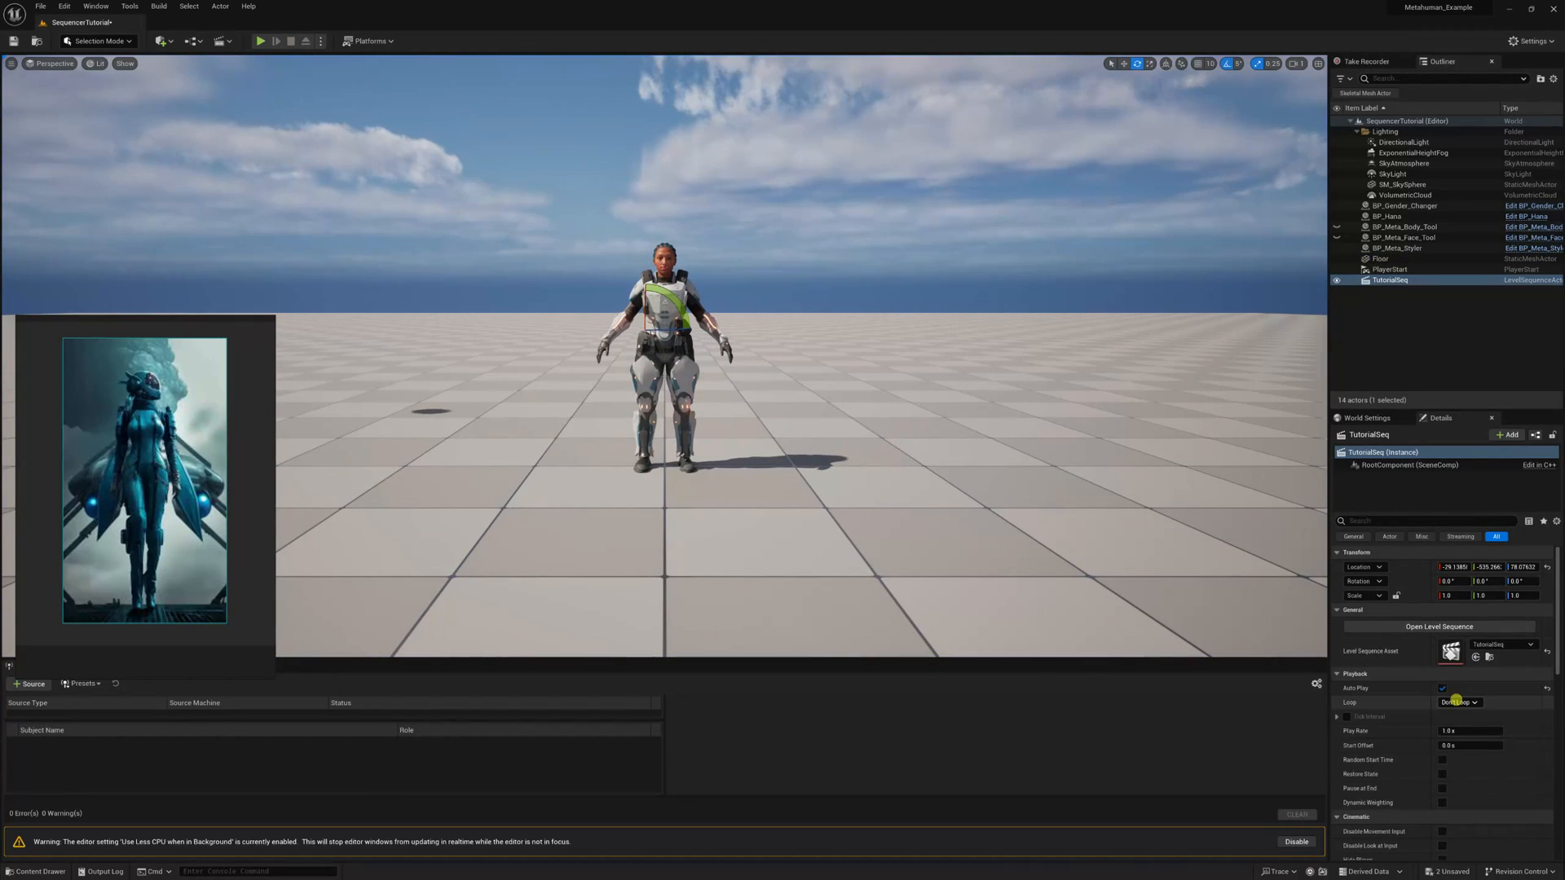
# Set the TutorialSeq actor's Loop option to Loop Indefinitely and play the level
pyautogui.click(1456, 703)
pyautogui.click(1461, 723)
pyautogui.click(258, 42)
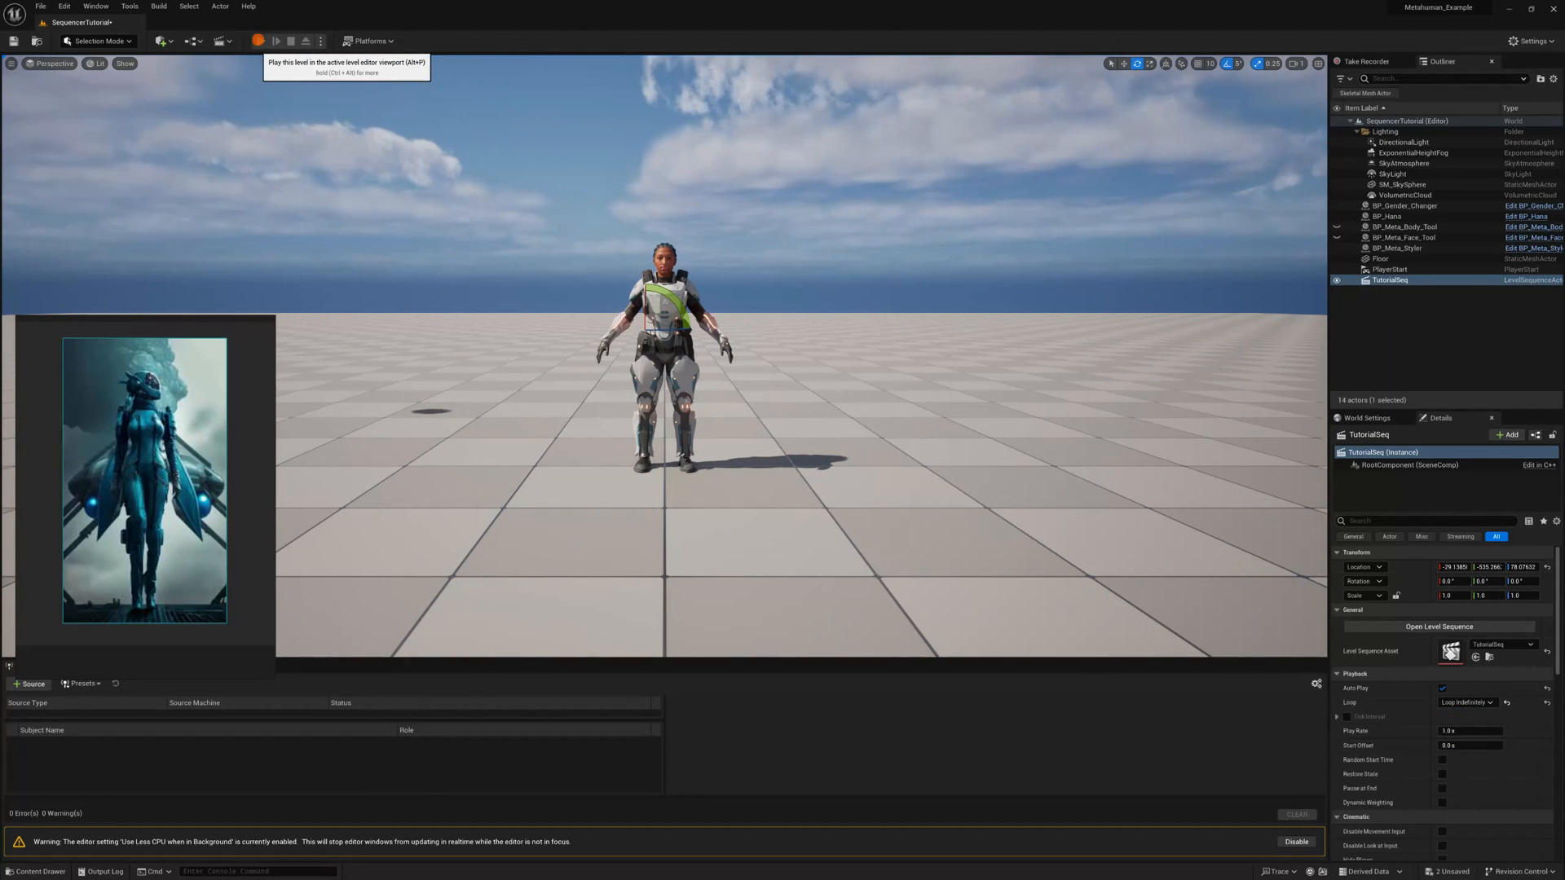
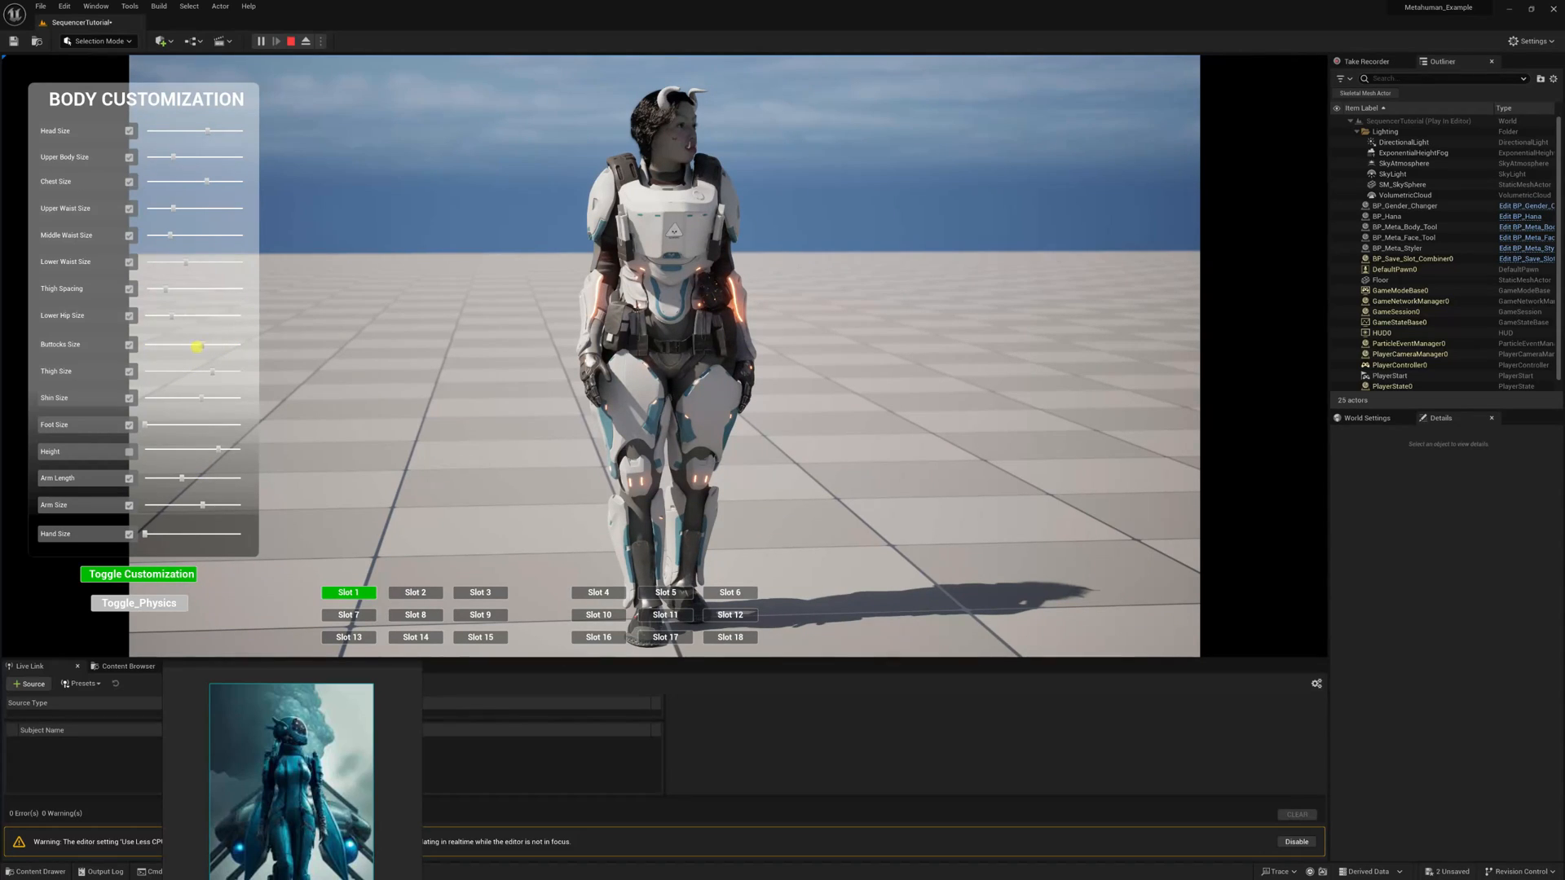
# Slightly reduce the character's thigh and shin sizes in the in-game Body Customization settings, and stop the simulation
pyautogui.moveTo(206, 372); pyautogui.dragTo(203, 374)
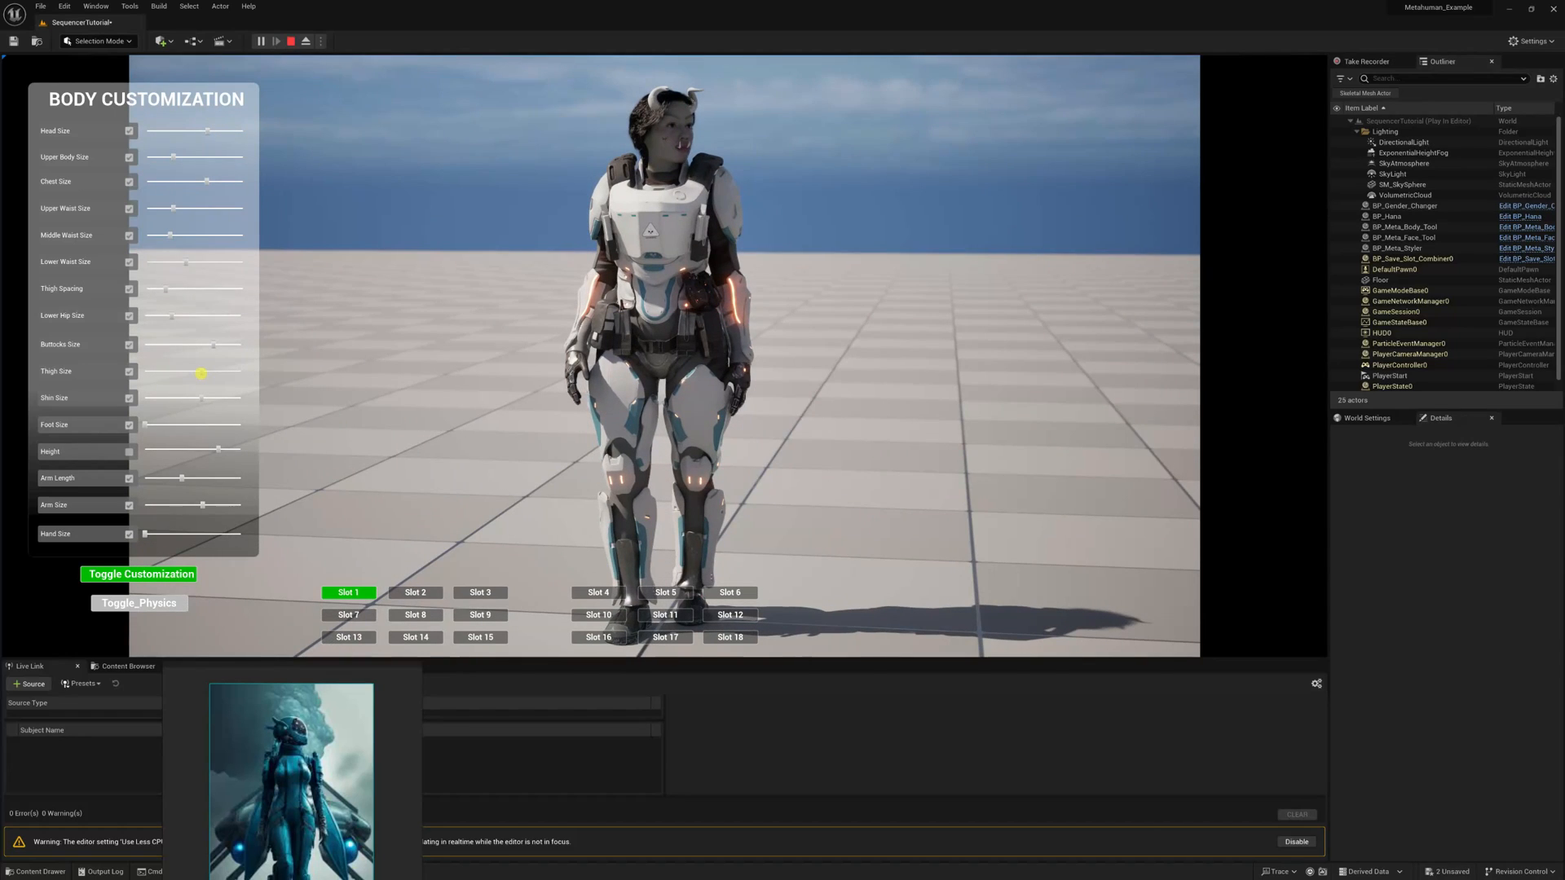
pyautogui.moveTo(201, 403); pyautogui.dragTo(198, 399)
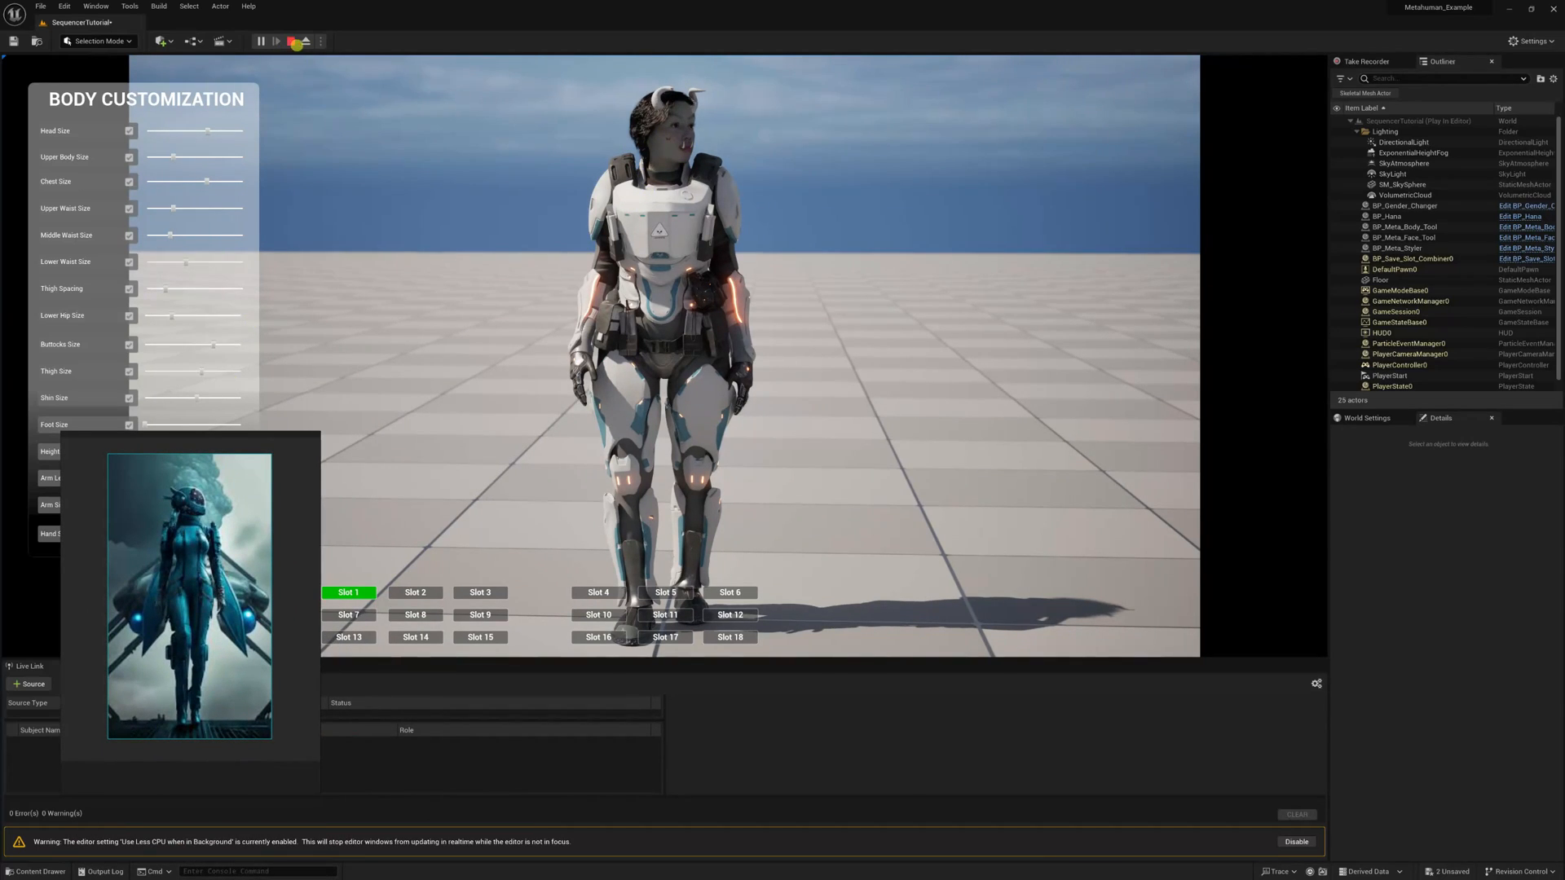
pyautogui.click(286, 41)
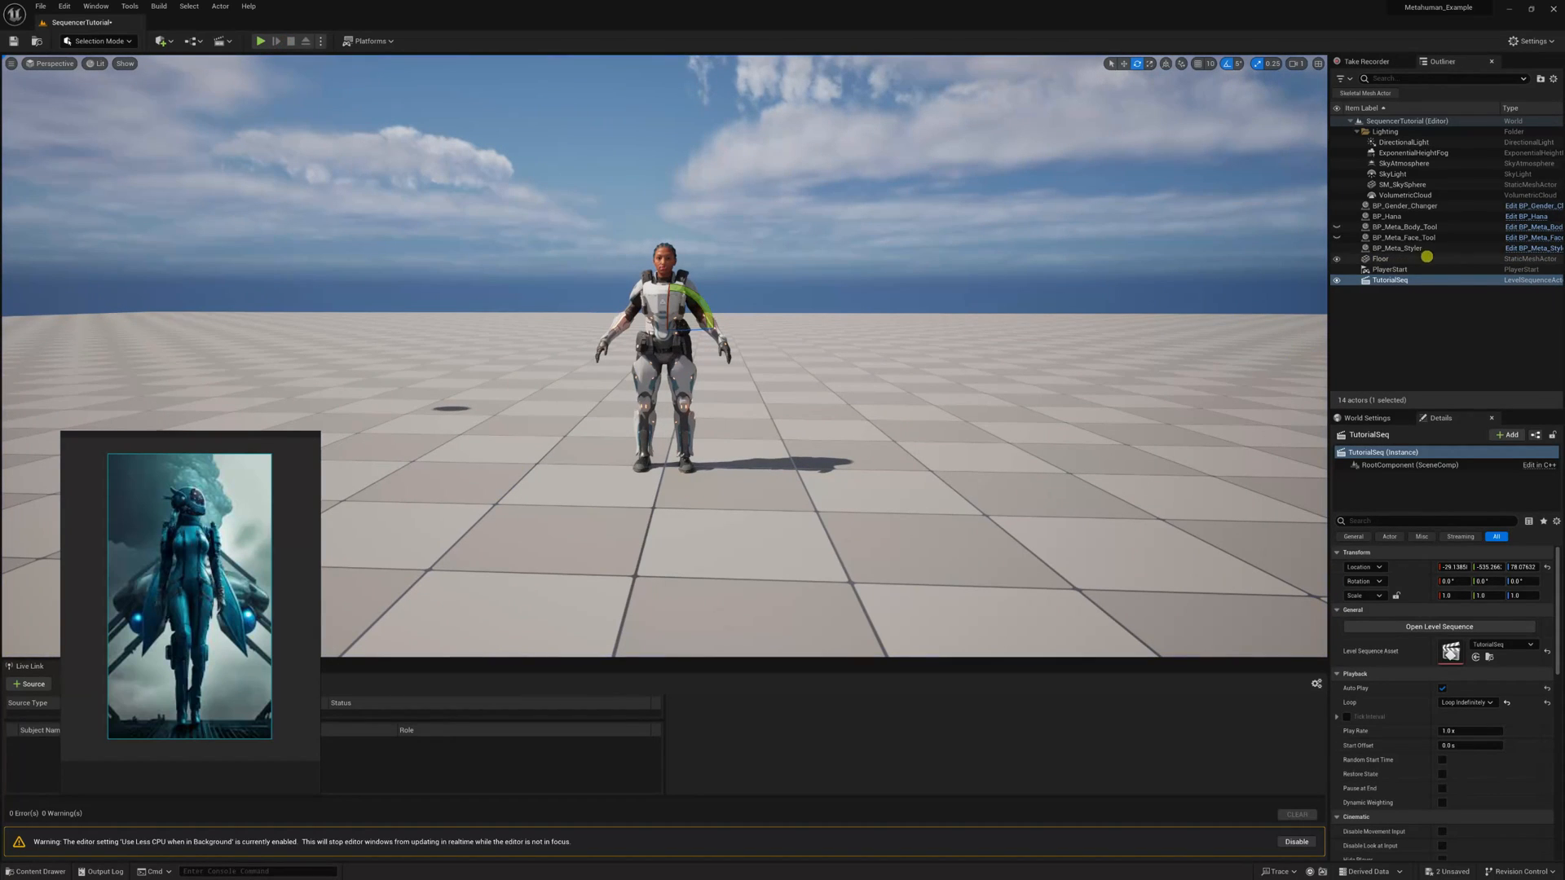
# Reopen the TutorialSeq level sequence in Sequencer and turn off game view with the posed character framed up close
pyautogui.click(1427, 627)
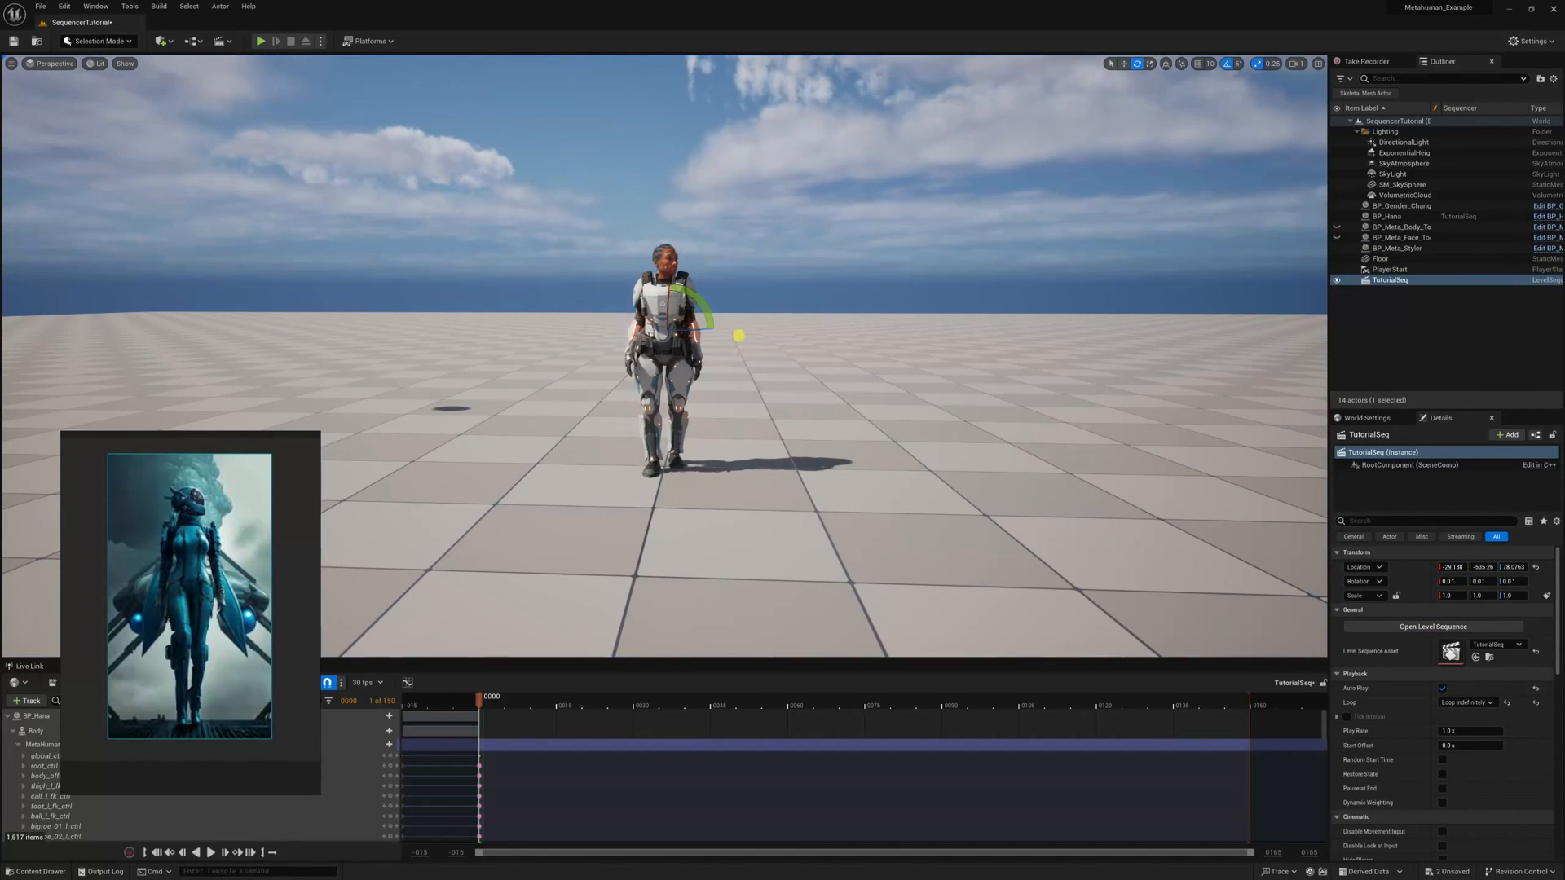
pyautogui.press('g')
pyautogui.moveTo(912, 325); pyautogui.dragTo(853, 325, button='right')
pyautogui.scroll(6, 853, 325)
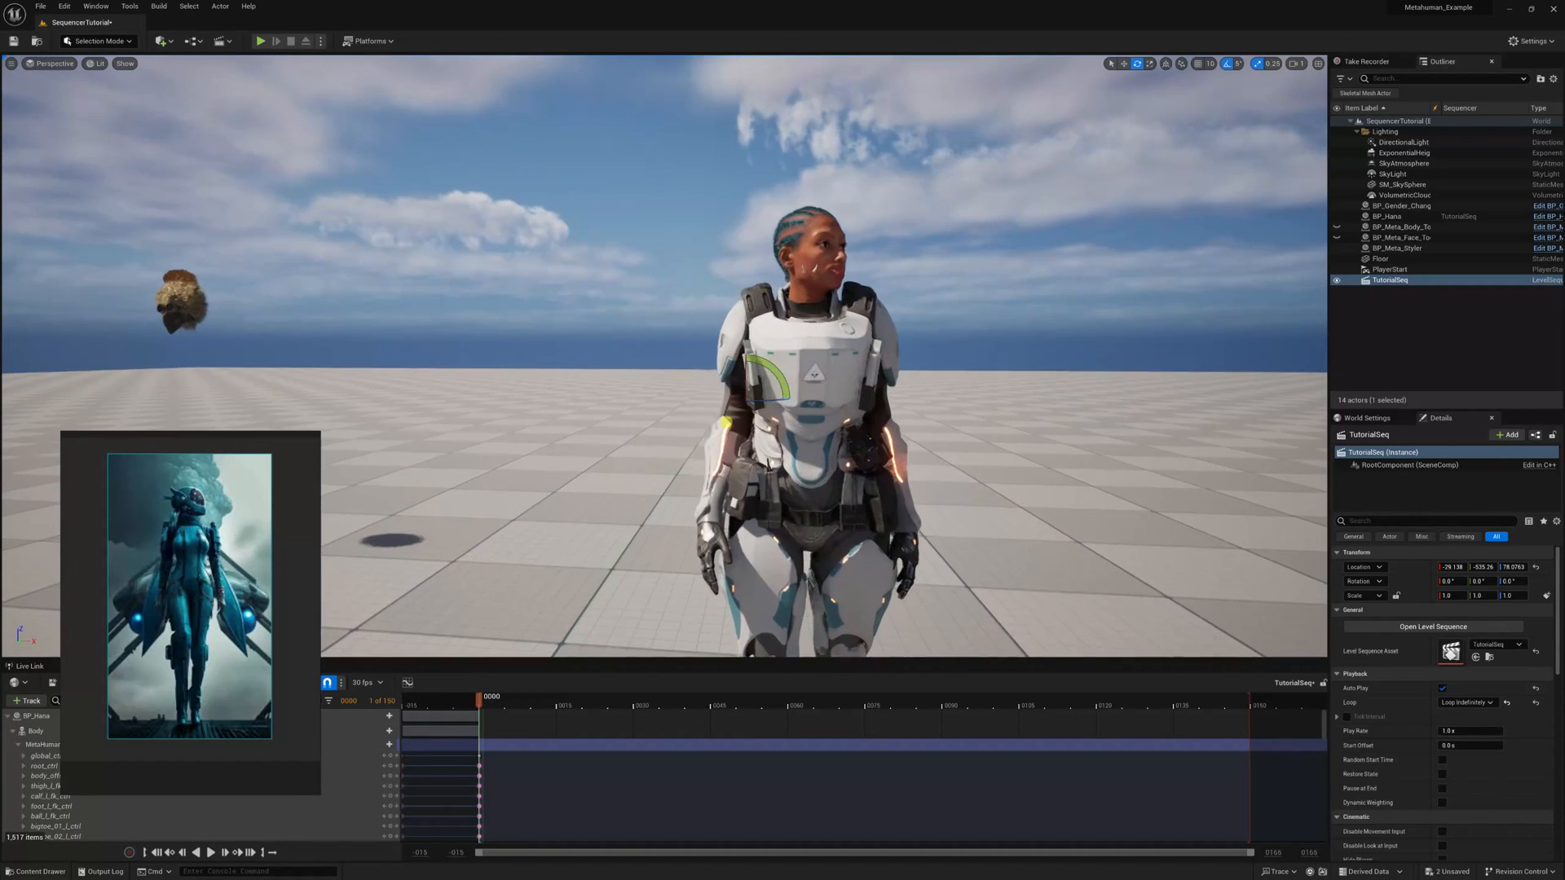
# Show the MetaHuman_ControlRig controls from the sequence and select head_ctrl with the character's upper body in view
pyautogui.click(41, 744)
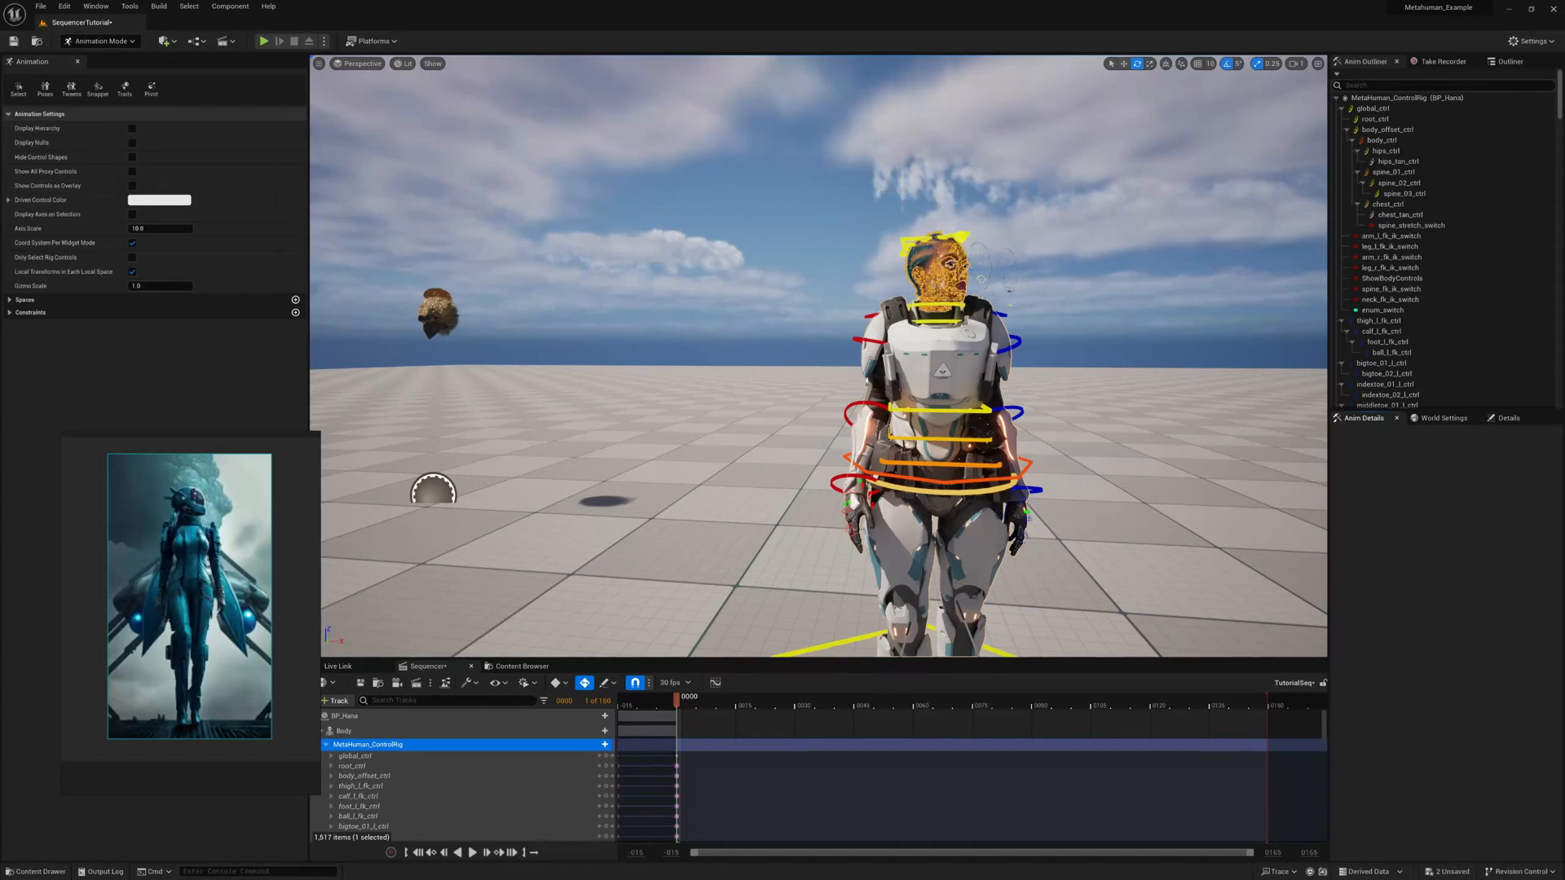
pyautogui.click(963, 236)
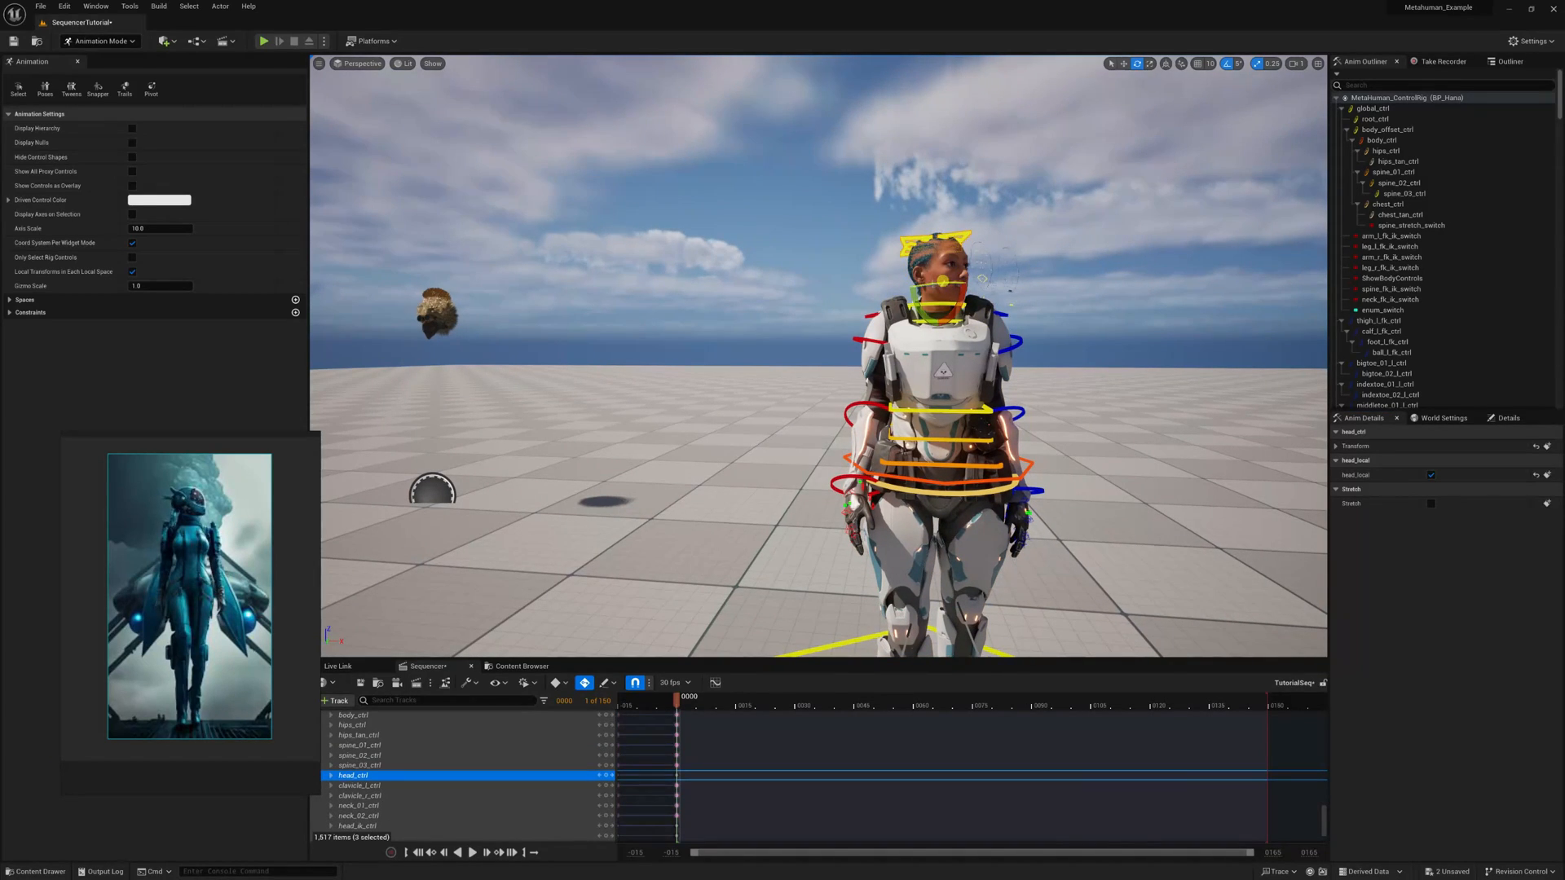
pyautogui.moveTo(960, 281)
pyautogui.mouseDown()
pyautogui.moveTo(992, 295)
pyautogui.moveTo(972, 290)
pyautogui.mouseUp()
pyautogui.moveTo(1069, 398); pyautogui.dragTo(925, 387, button='right')
pyautogui.press('w')
pyautogui.press('s')
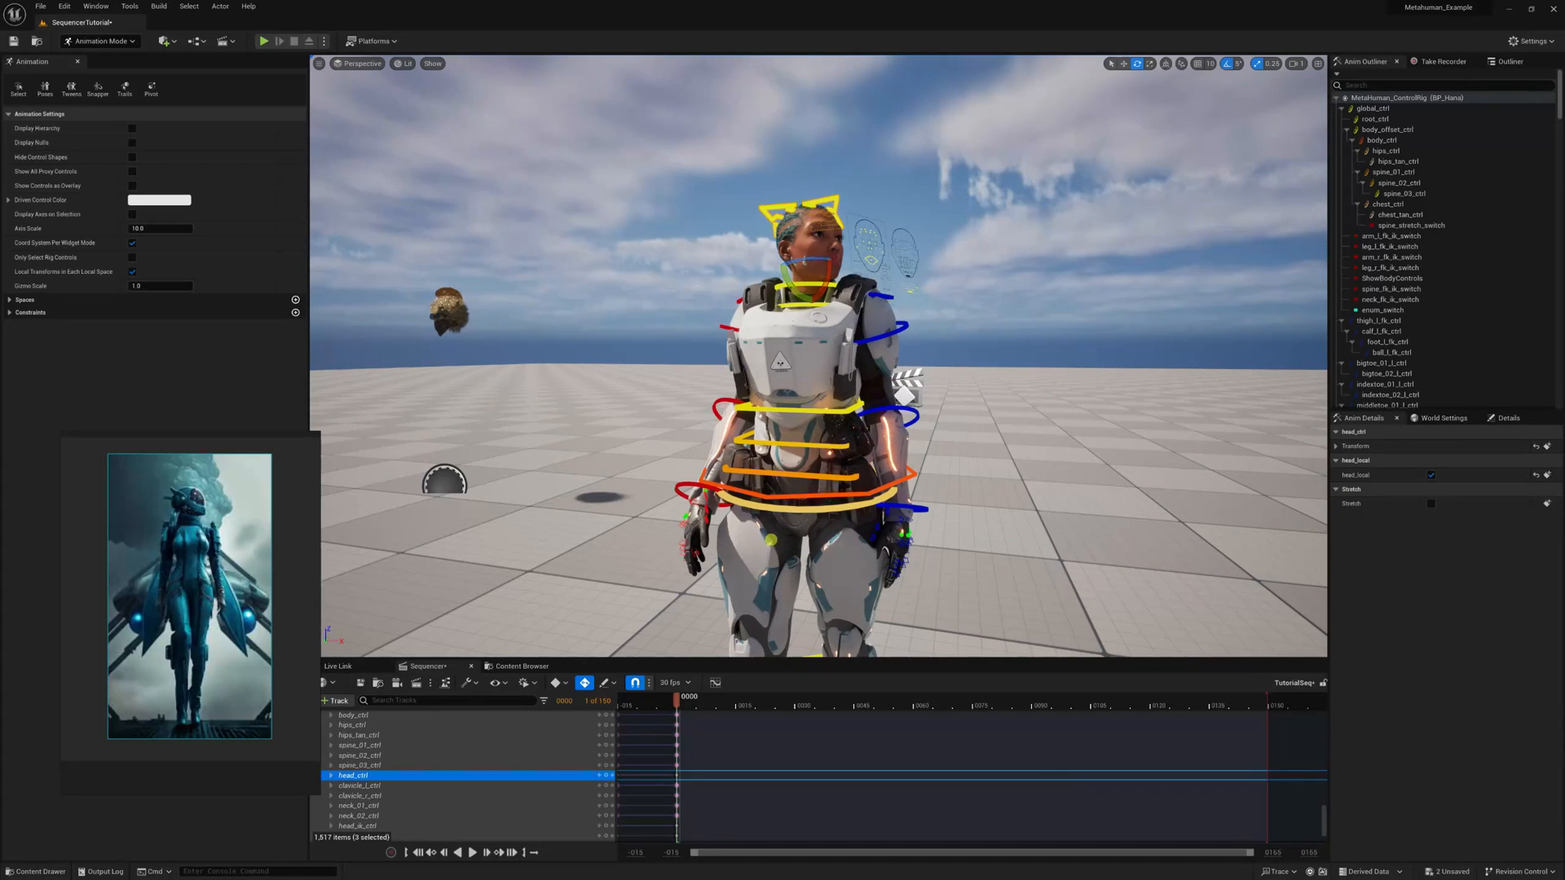
# Switch to Google Chrome and open the Modular Sci-Fi Warriors page on the Unreal Engine Marketplace
pyautogui.press('super')
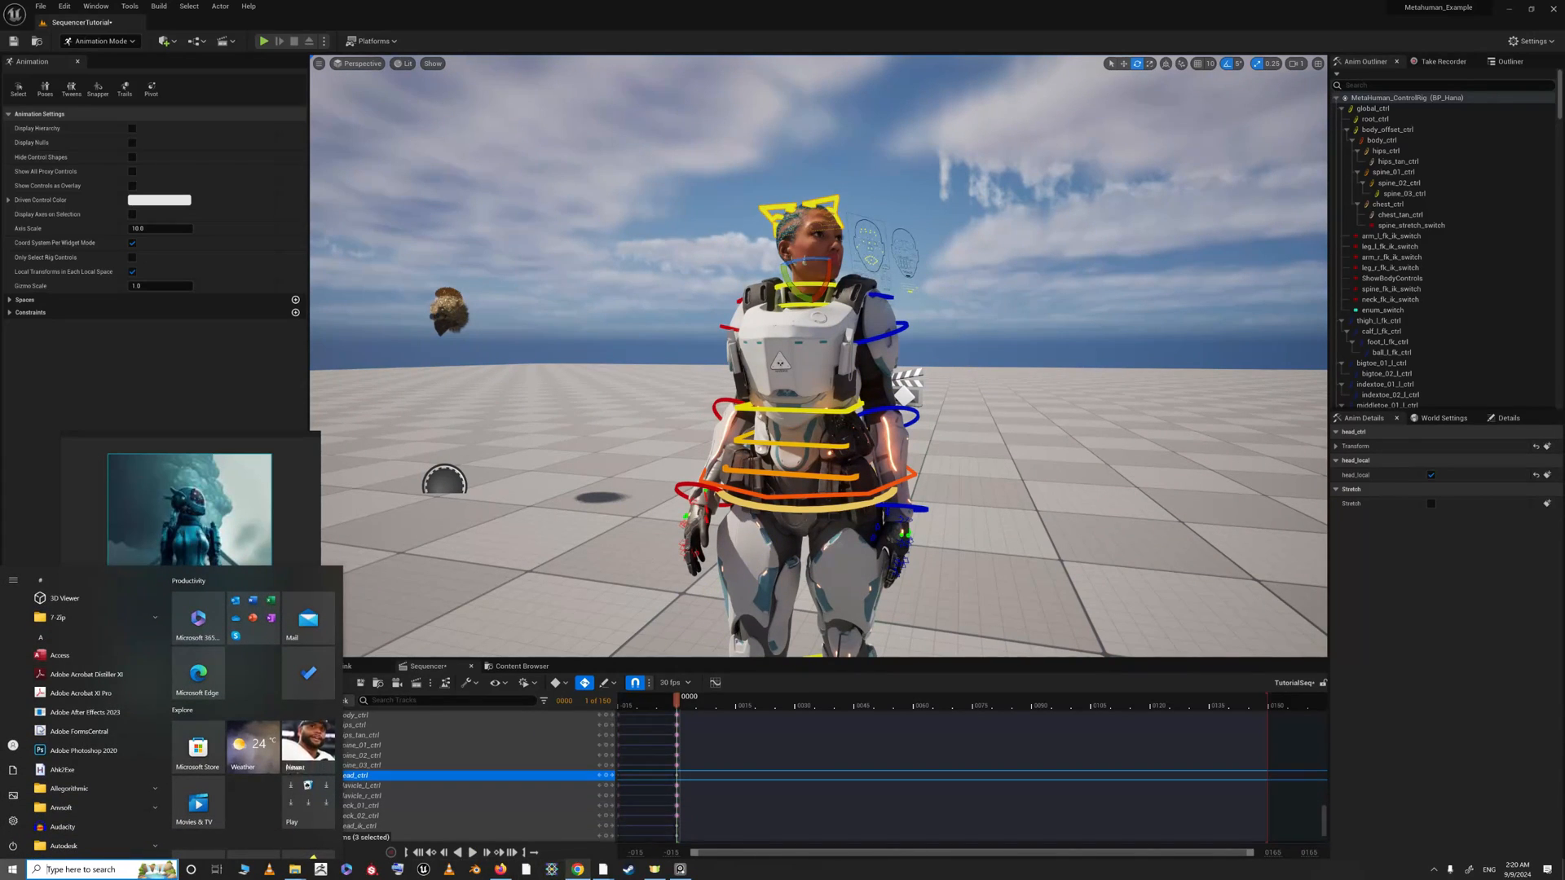
pyautogui.moveTo(577, 869)
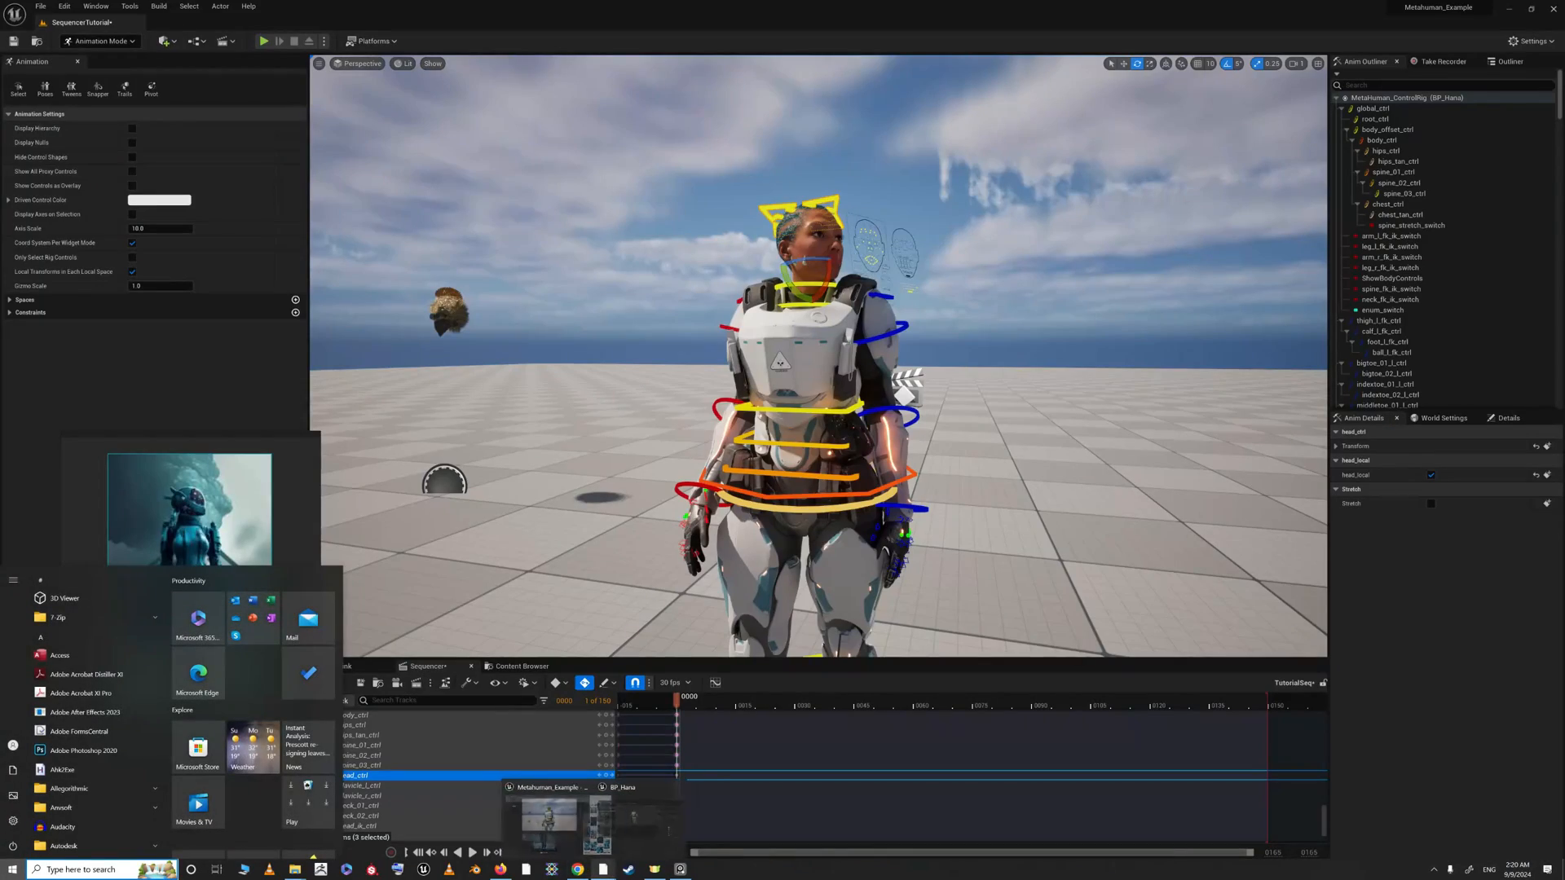
pyautogui.moveTo(424, 869)
pyautogui.moveTo(660, 823)
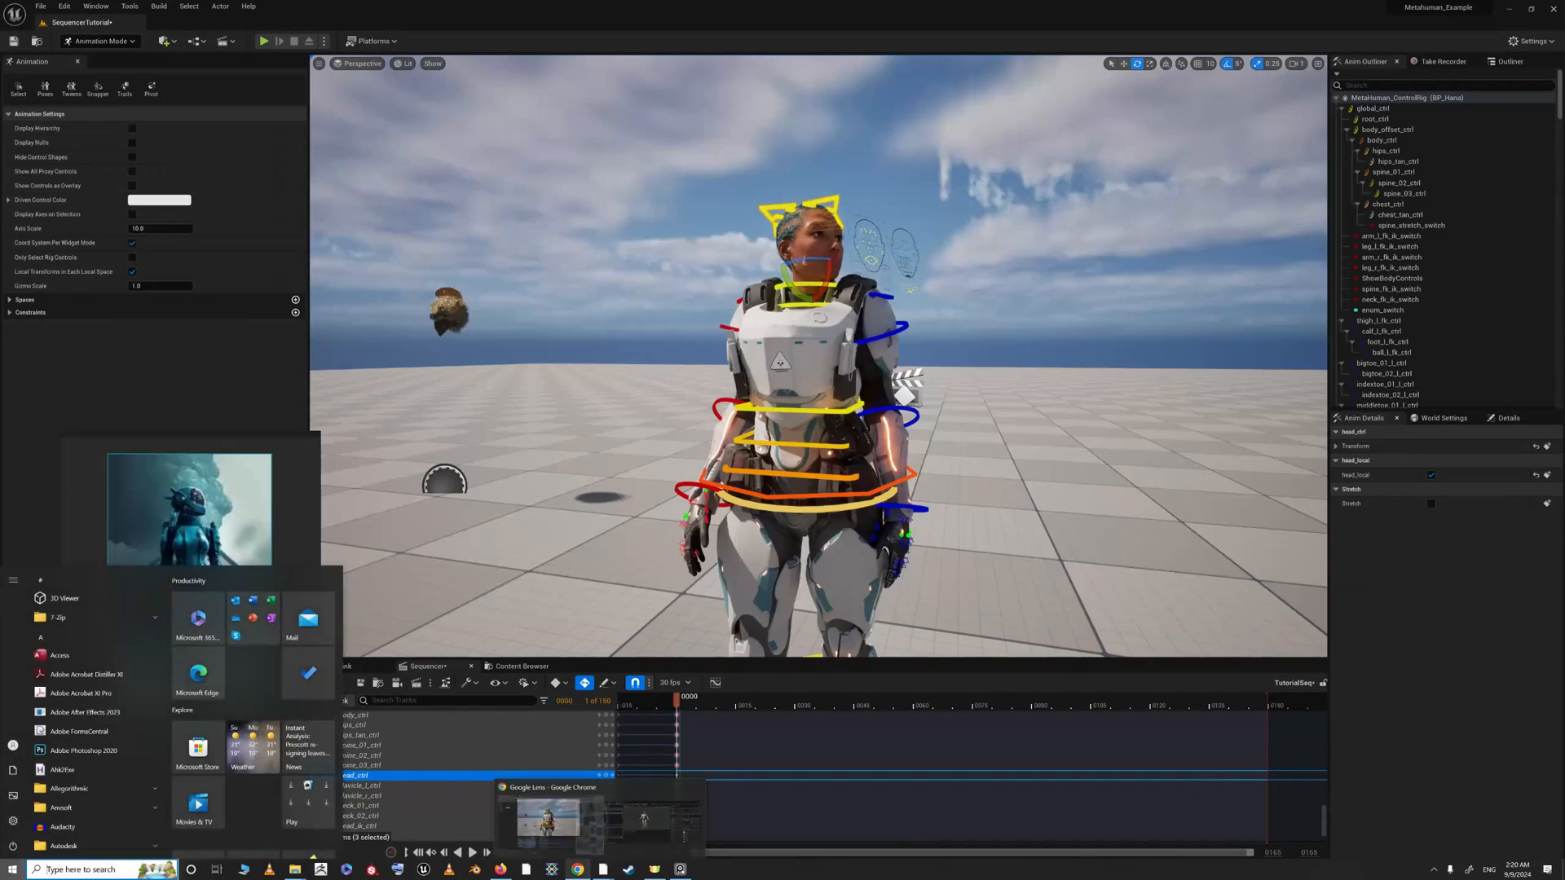
pyautogui.click(577, 869)
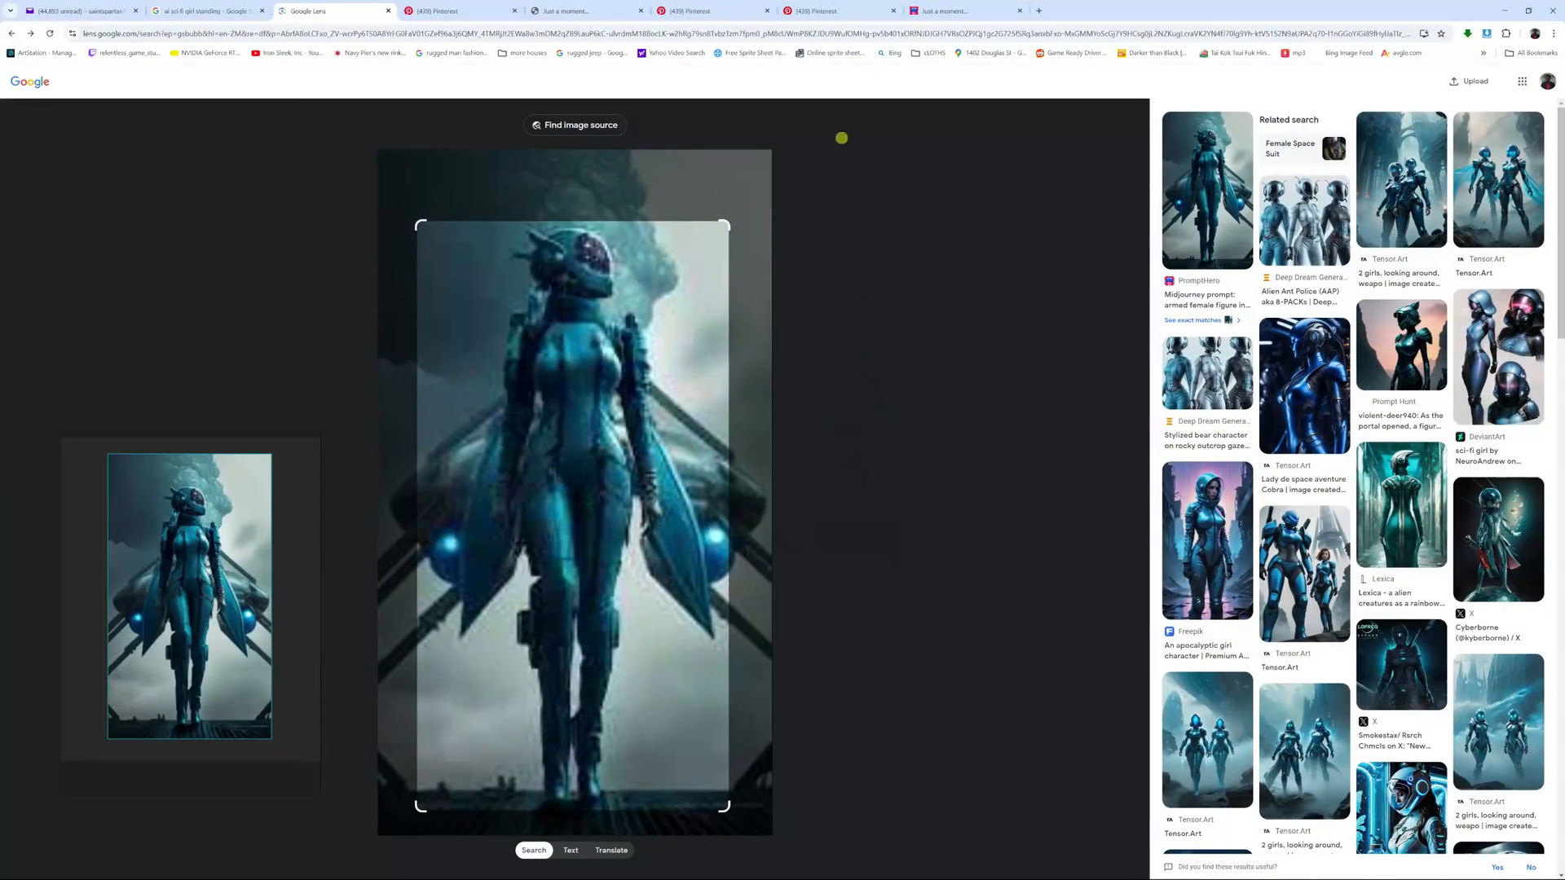
pyautogui.click(1046, 35)
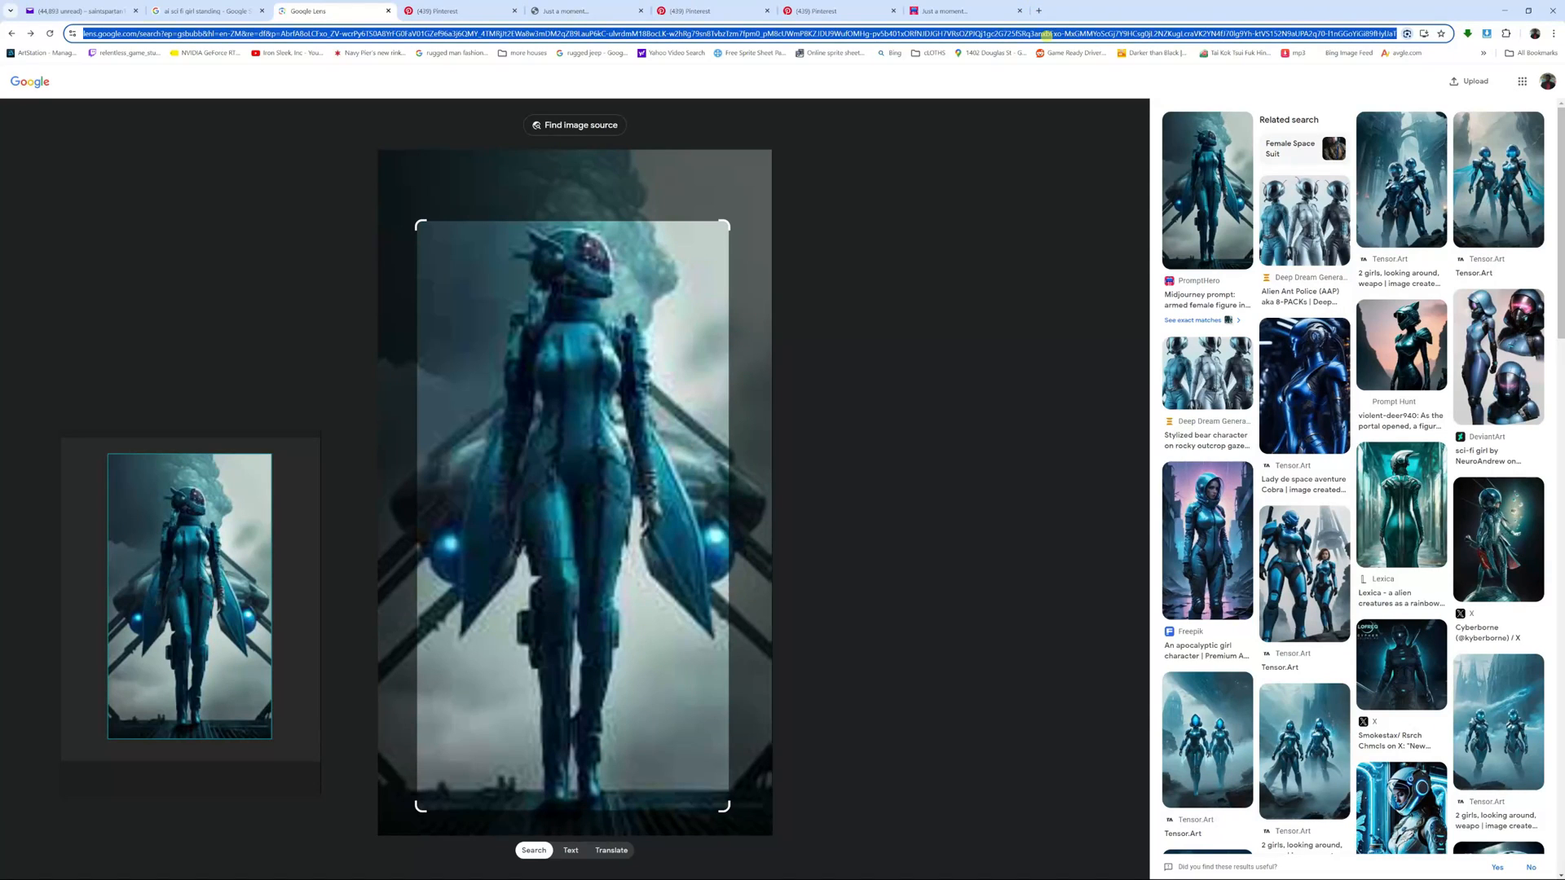
pyautogui.write('modular')
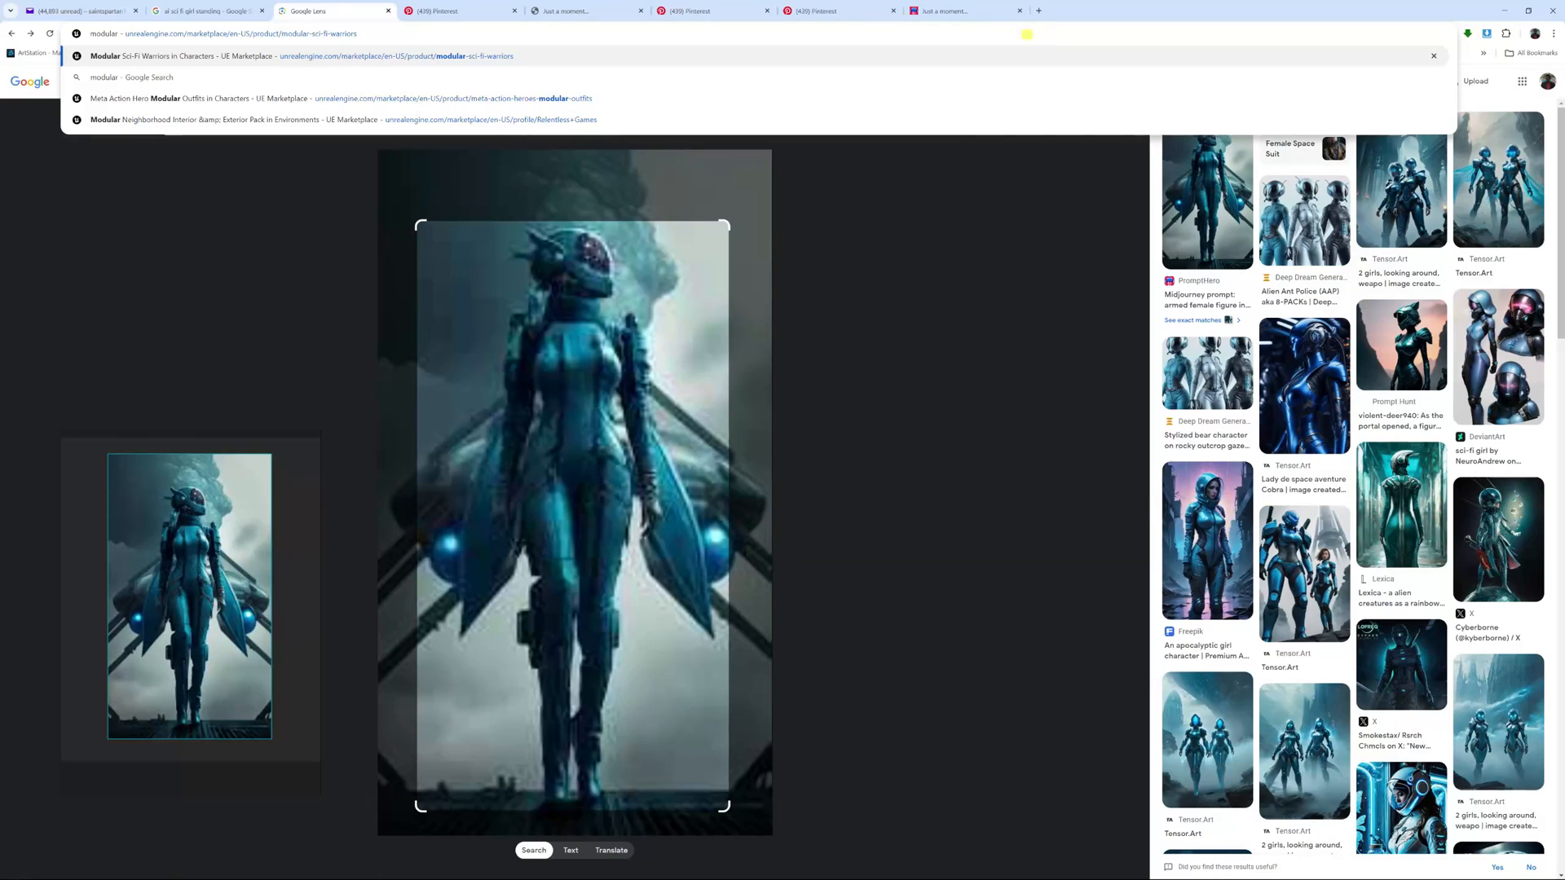
pyautogui.click(162, 57)
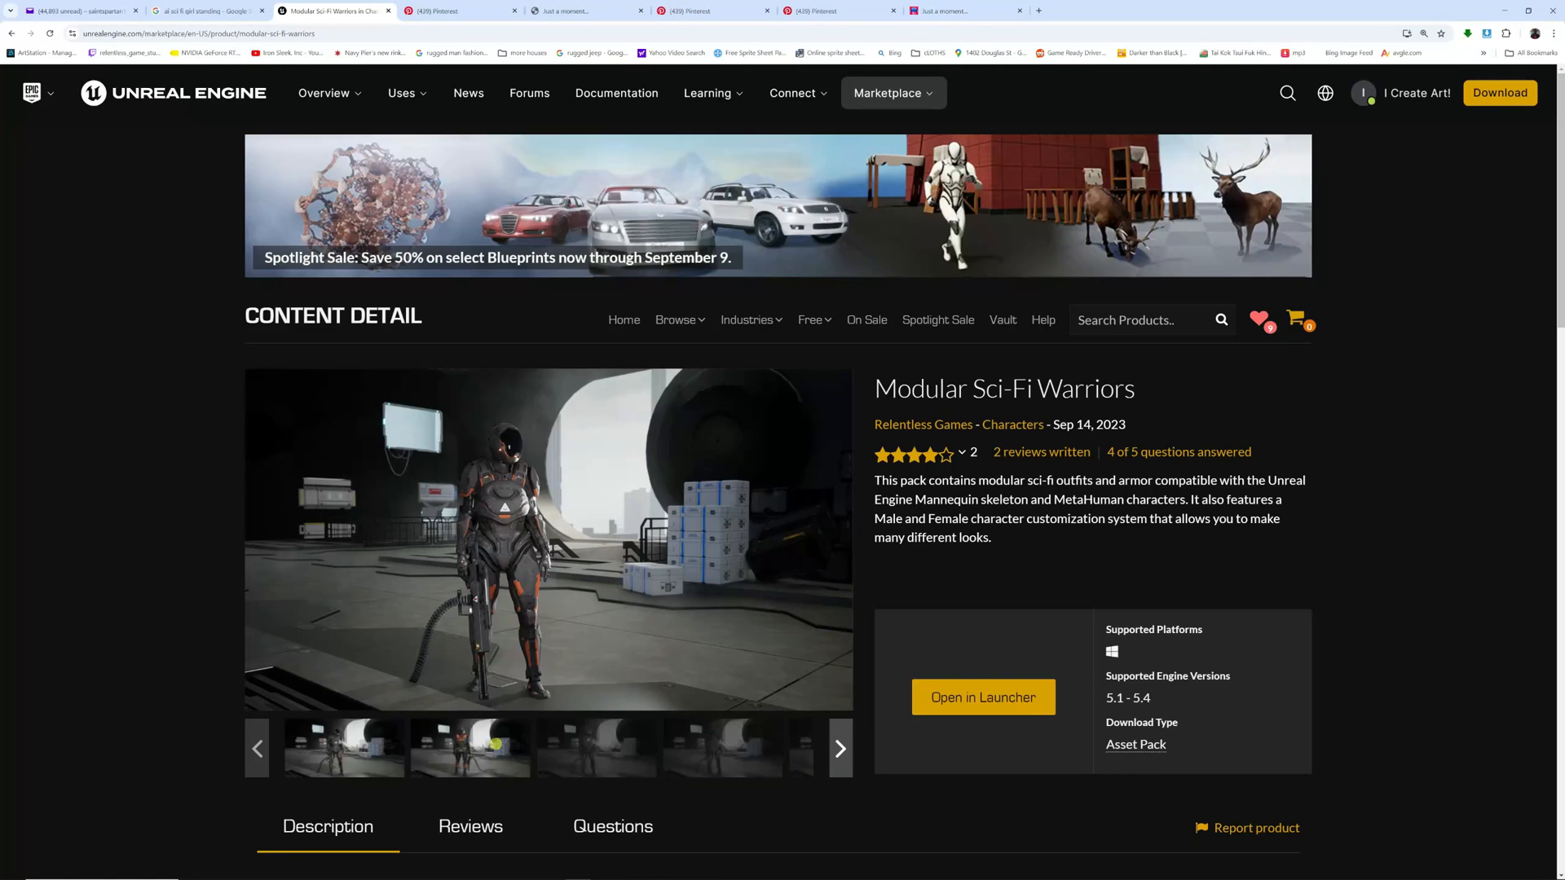
# Look through the outfit images in the Modular Sci-Fi Warriors gallery, and return to Unreal Editor
pyautogui.click(464, 741)
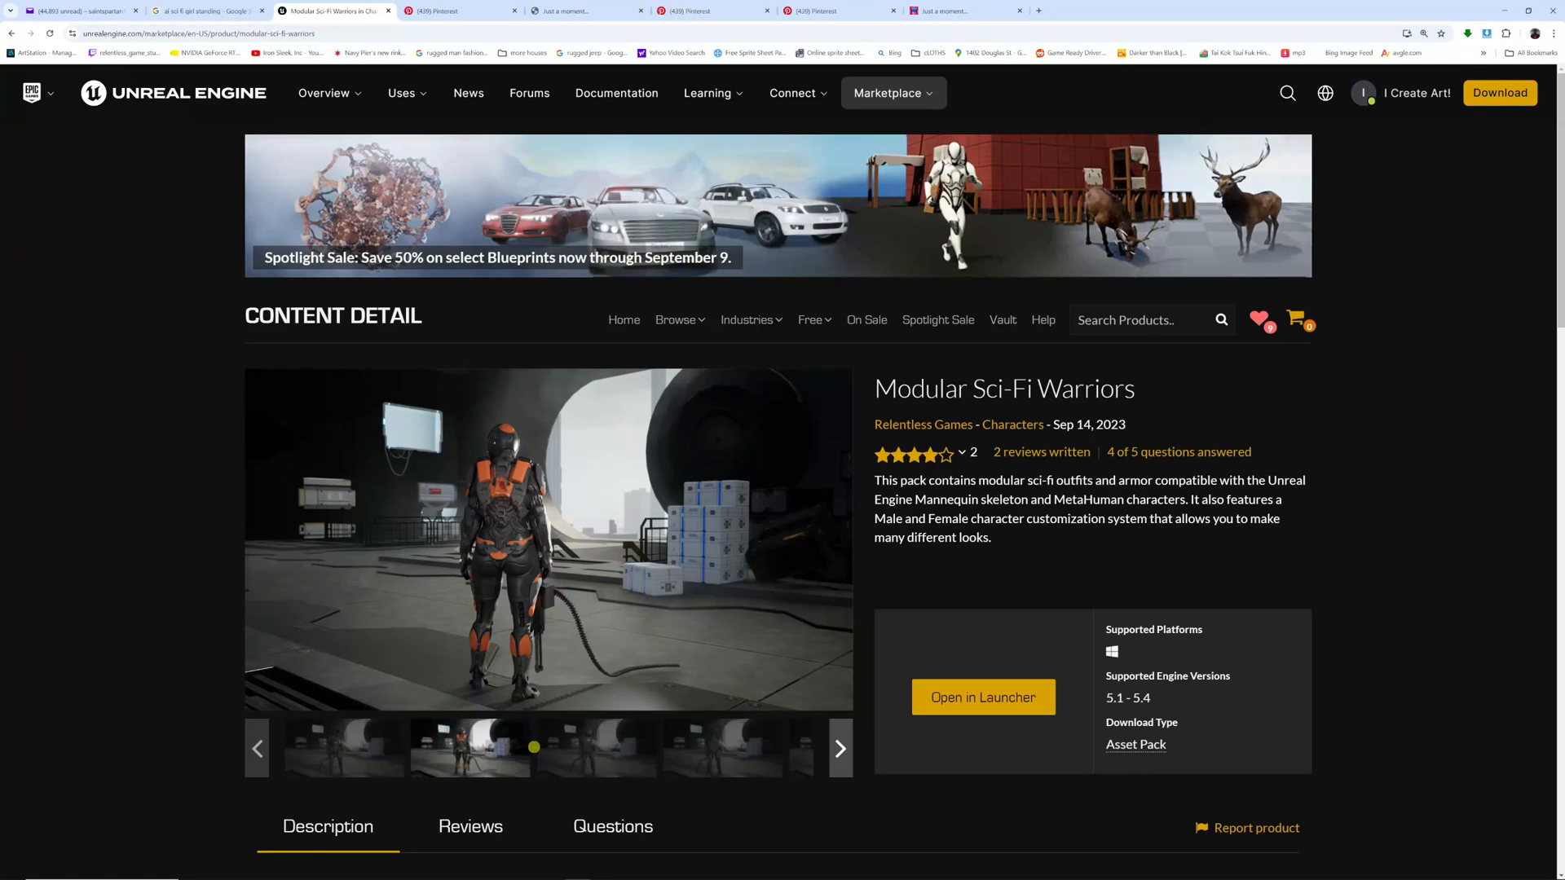
pyautogui.click(597, 754)
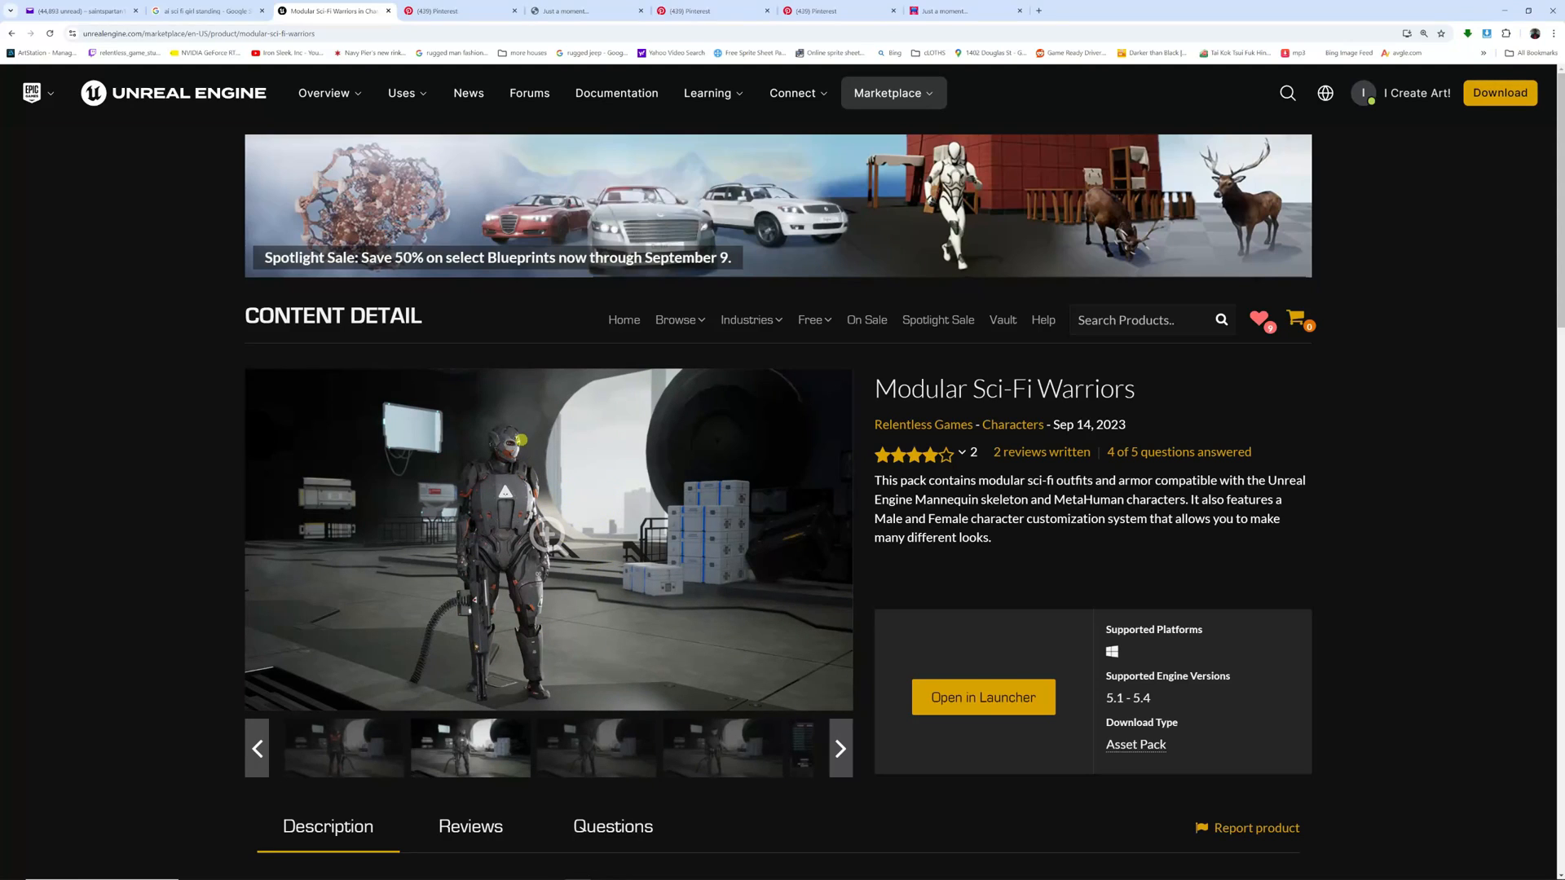
pyautogui.click(522, 536)
pyautogui.press('Escape')
pyautogui.click(1505, 11)
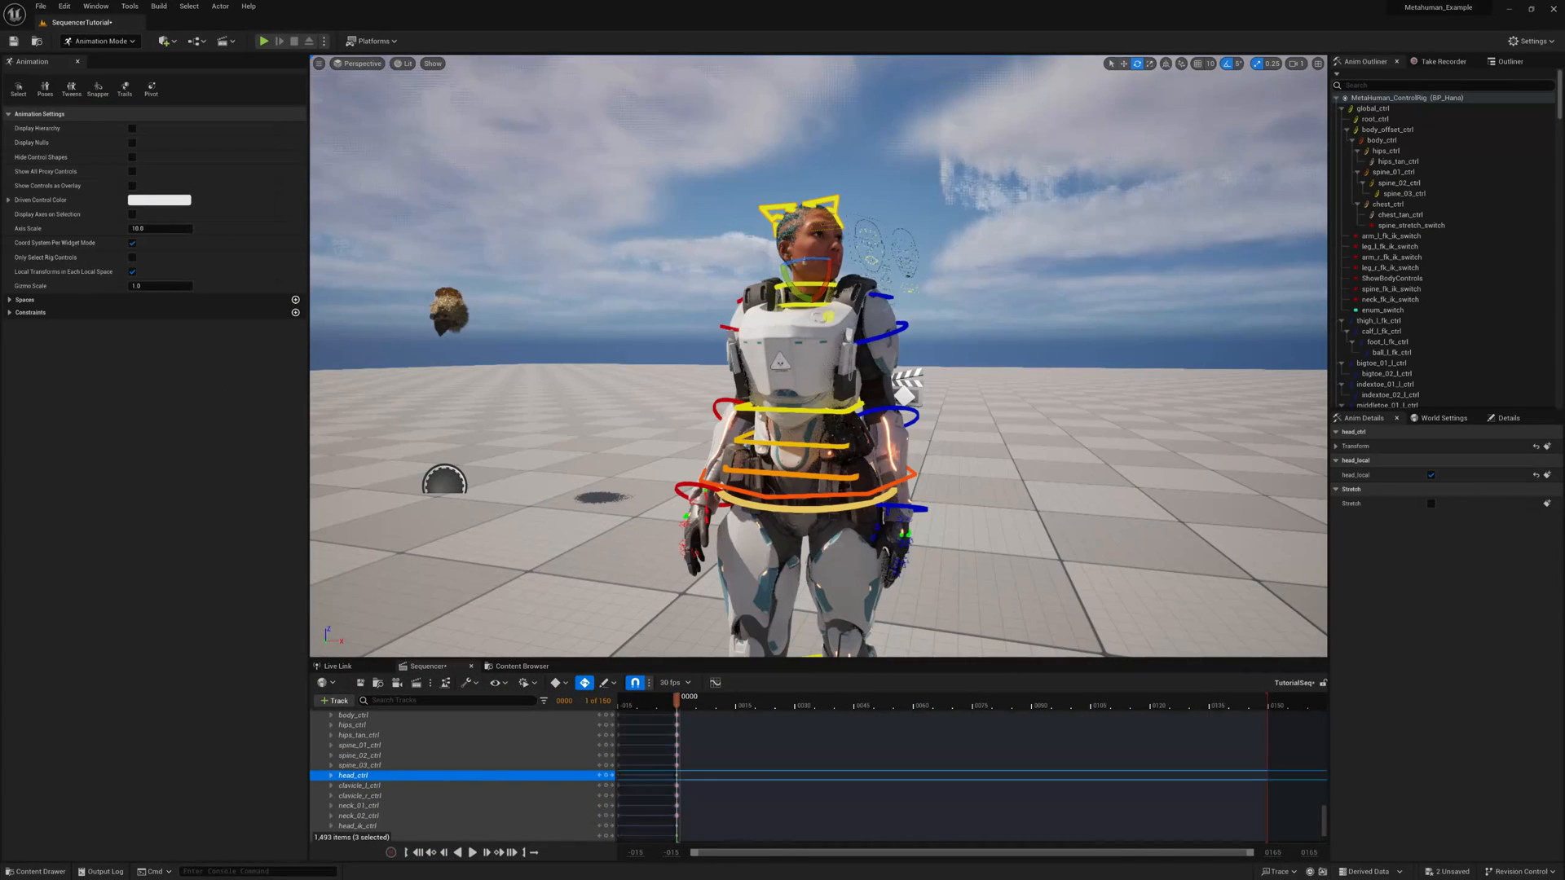
# Save the level and the TutorialSeq sequence, with the full character in view and Sequencer showing its first tracks
pyautogui.keyDown('alt'); pyautogui.moveTo(998, 429); pyautogui.dragTo(1013, 432); pyautogui.keyUp('alt')
pyautogui.keyDown('alt'); pyautogui.moveTo(1013, 433); pyautogui.dragTo(1025, 455, button='right'); pyautogui.keyUp('alt')
pyautogui.keyDown('alt'); pyautogui.moveTo(1024, 455); pyautogui.dragTo(1024, 463); pyautogui.keyUp('alt')
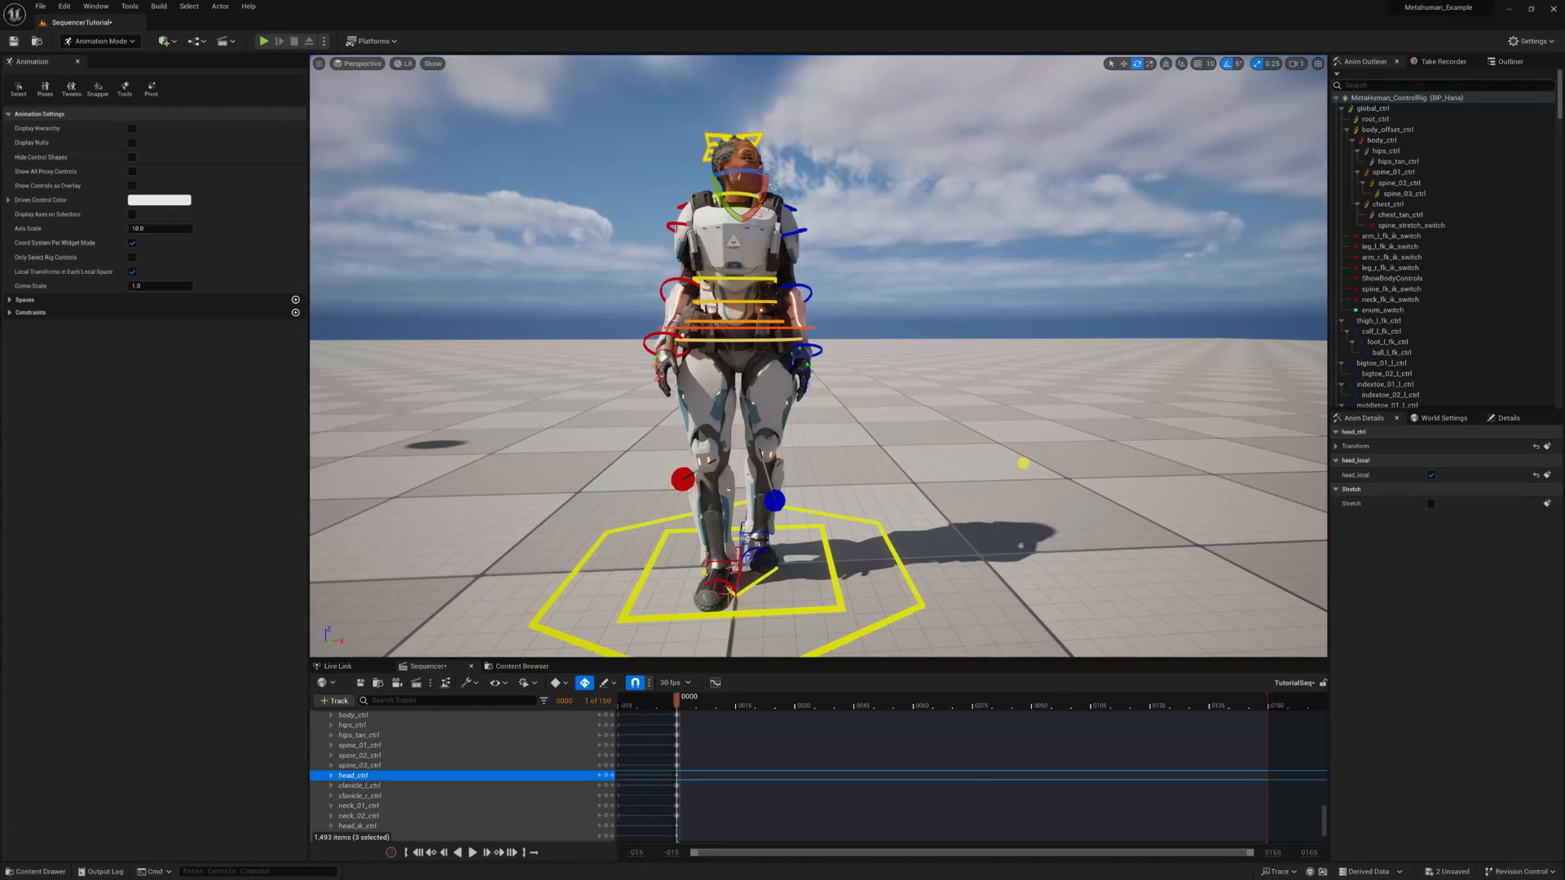
pyautogui.click(522, 666)
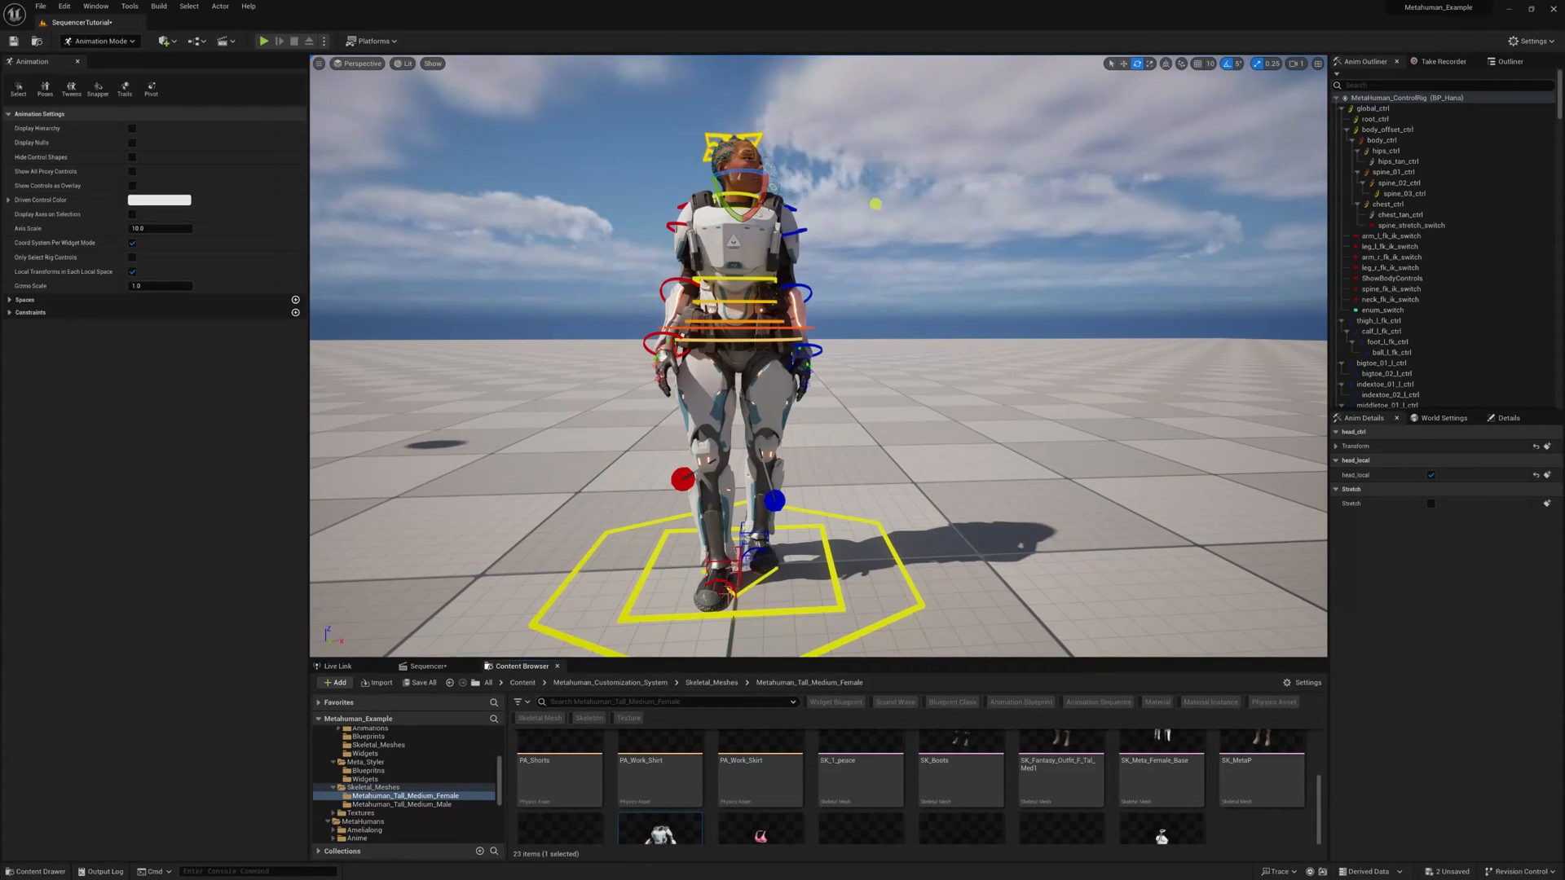
pyautogui.moveTo(900, 251); pyautogui.dragTo(900, 278)
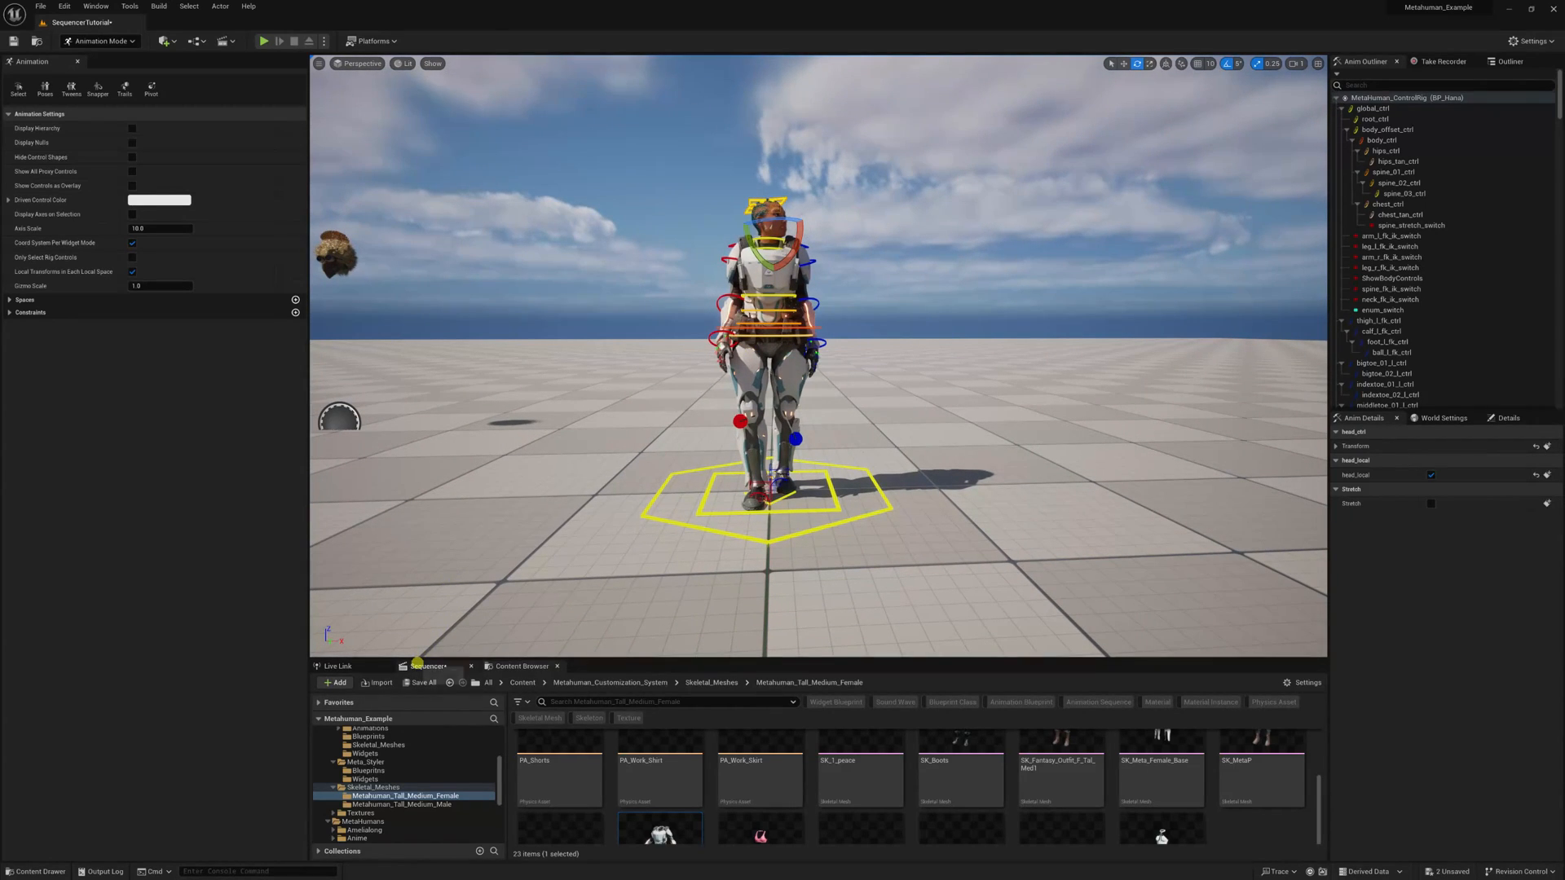
pyautogui.click(427, 666)
pyautogui.scroll(10, 370, 779)
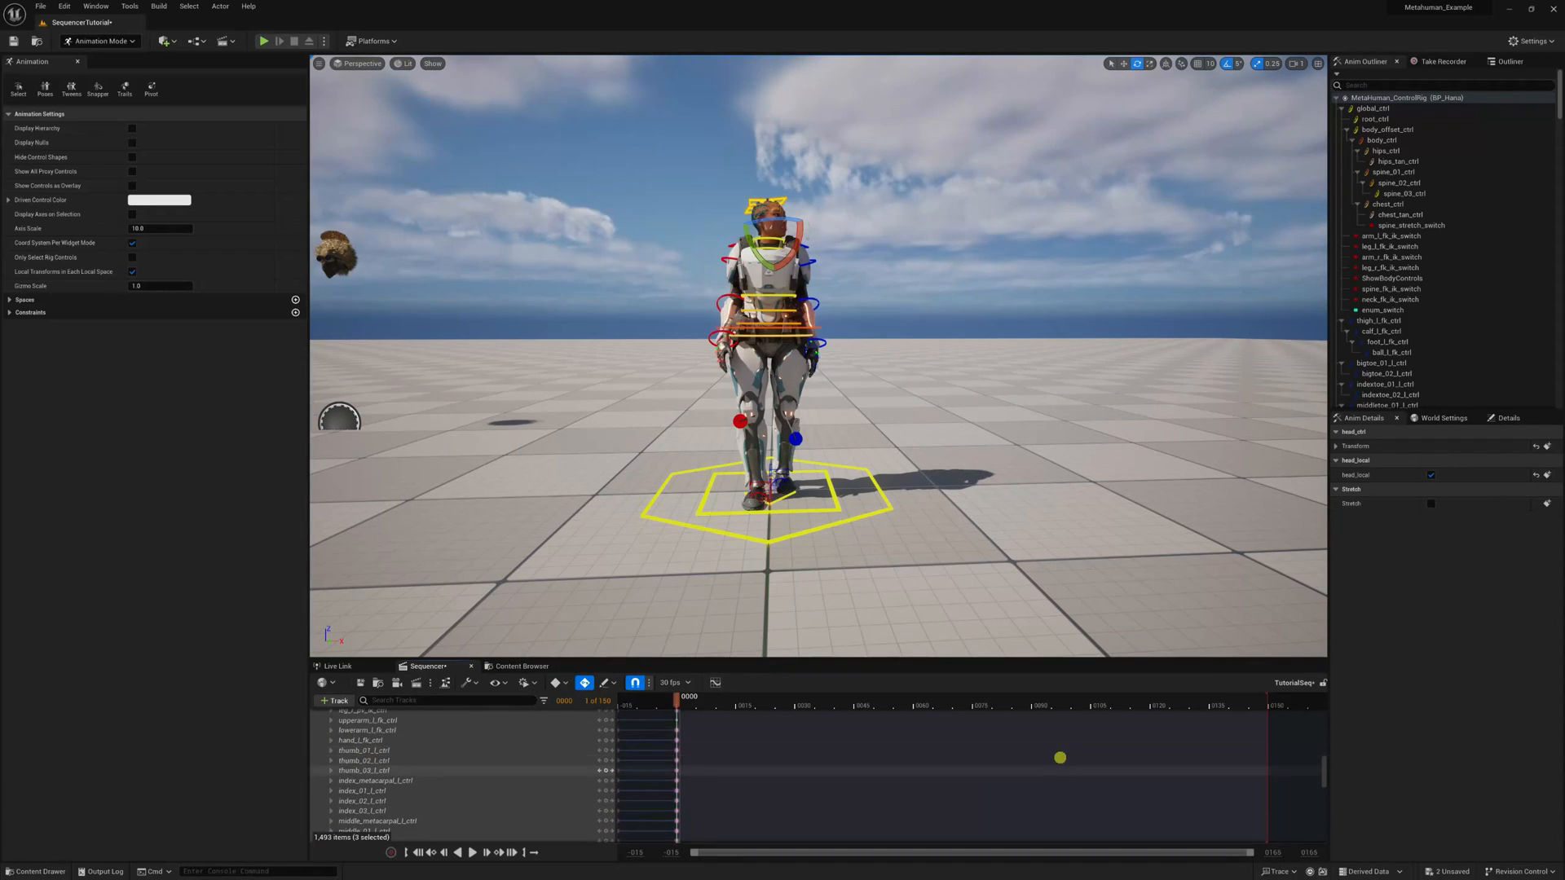
pyautogui.moveTo(1322, 771); pyautogui.dragTo(1329, 709)
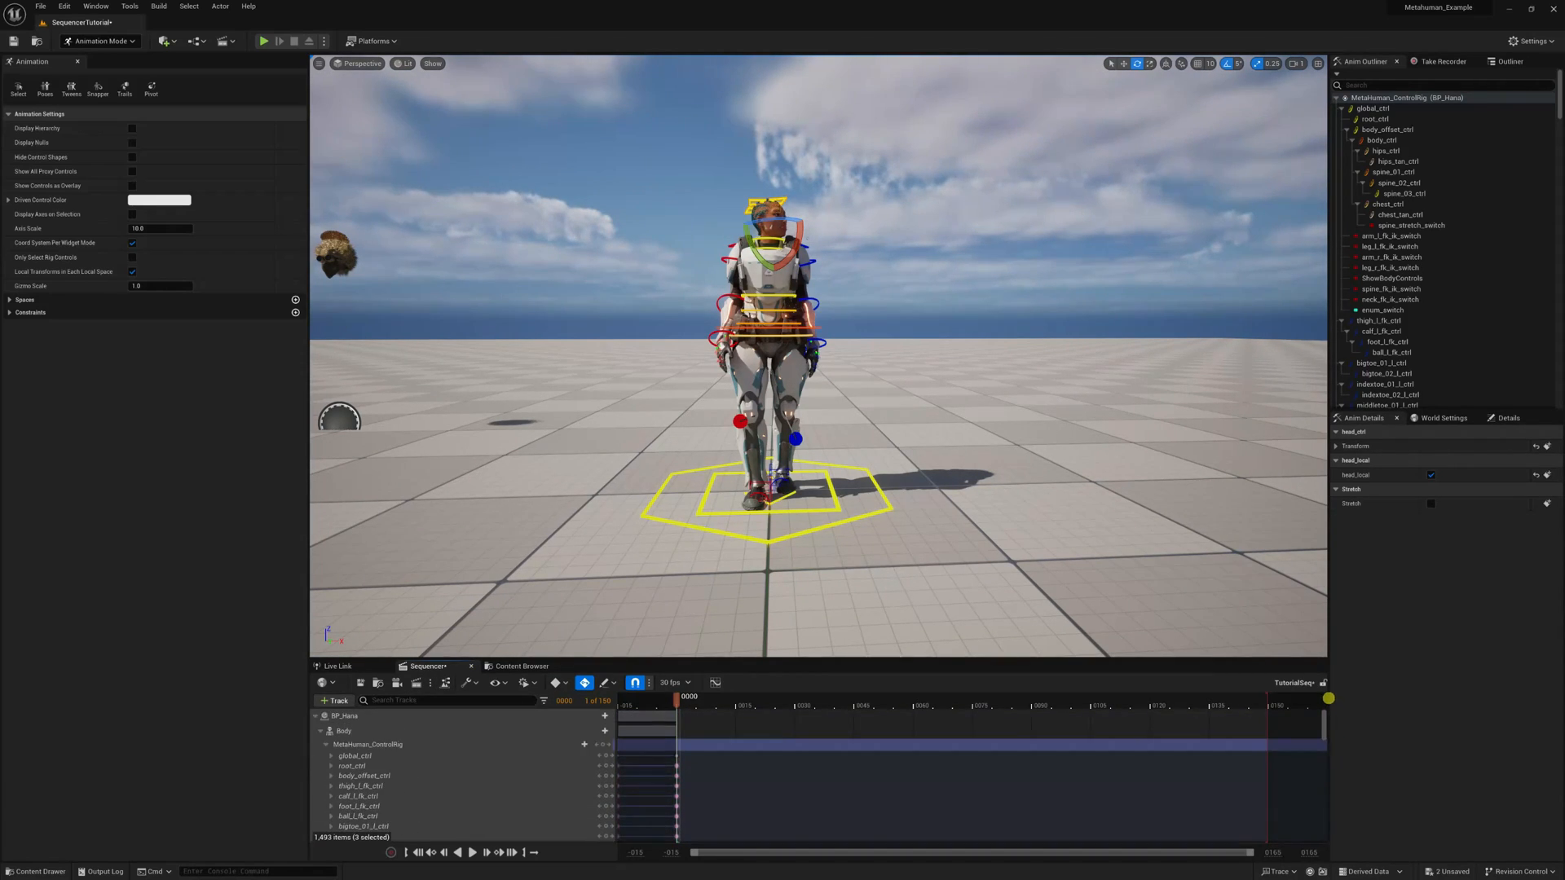
pyautogui.hotkey('ctrl', 's')
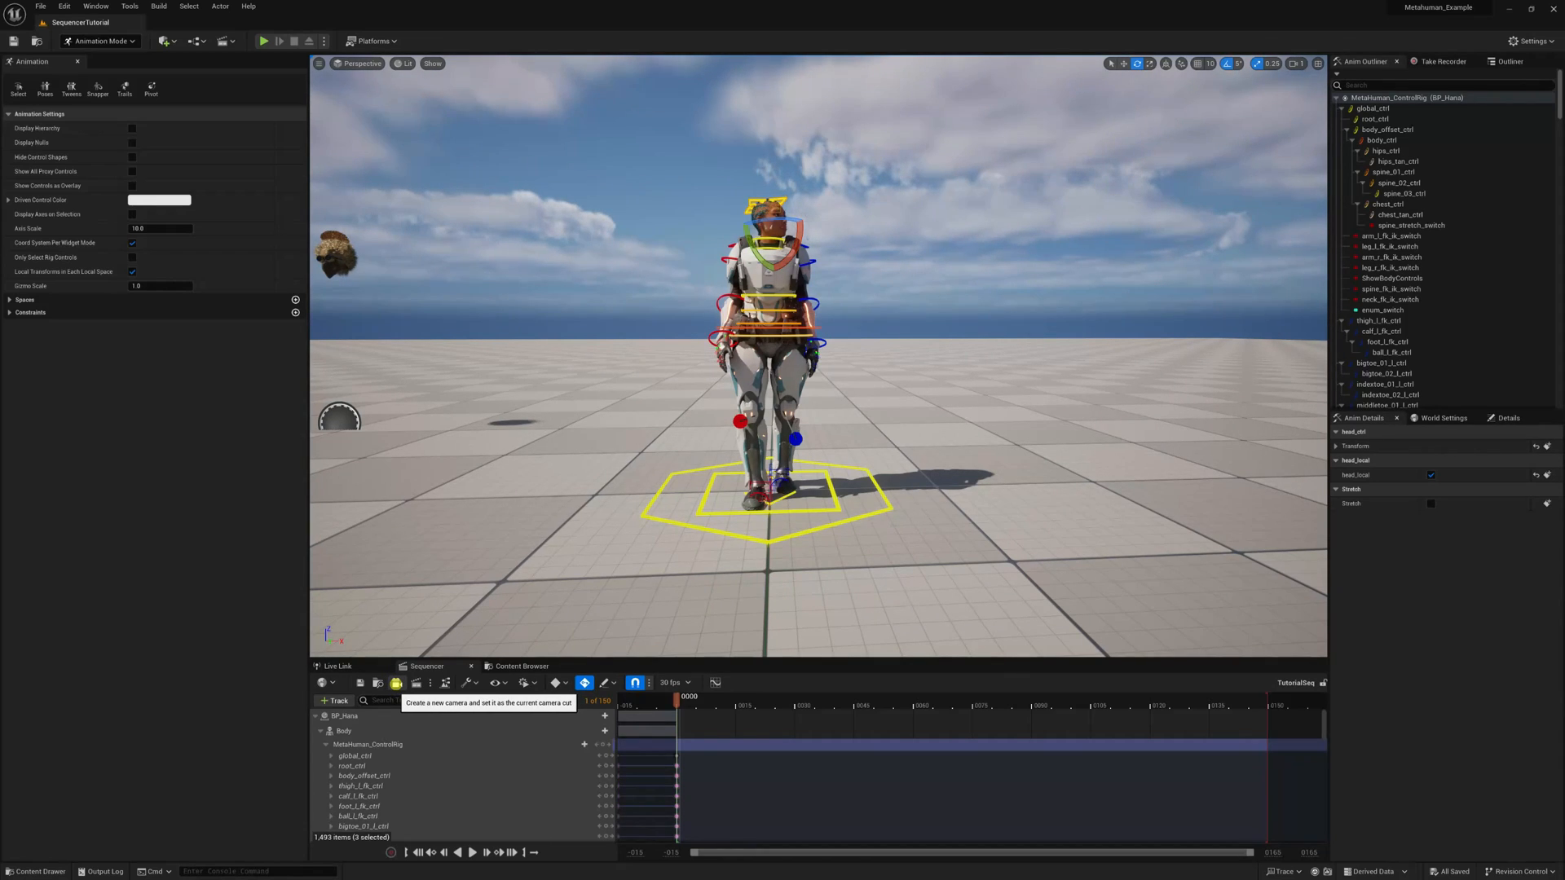
# Create a new cine camera as the current camera cut and frame the whole character from a low angle
pyautogui.click(396, 683)
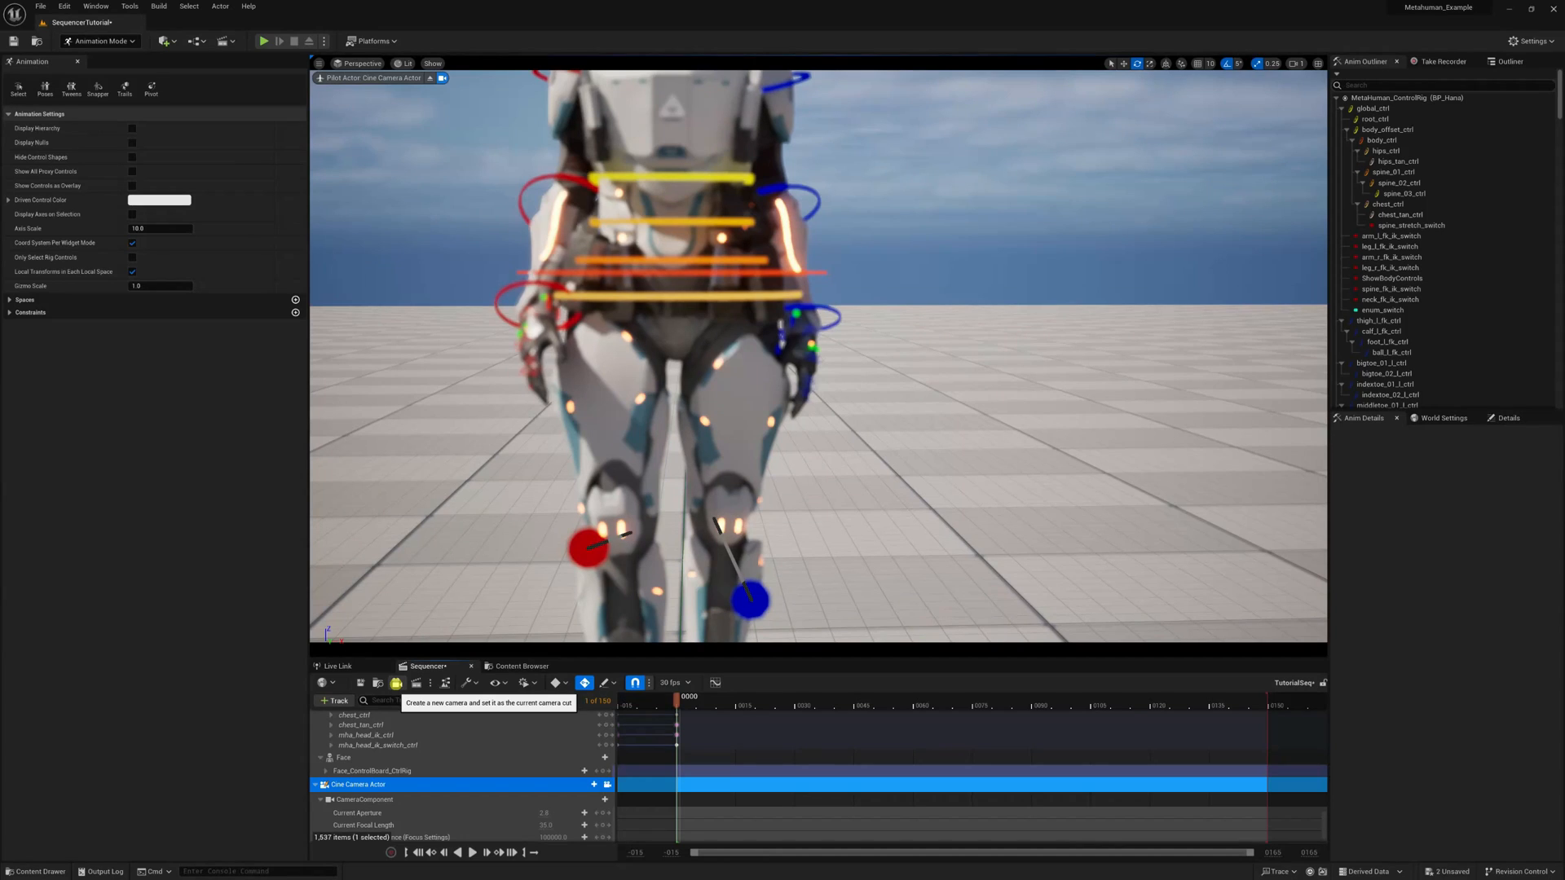
pyautogui.moveTo(926, 370); pyautogui.dragTo(919, 438)
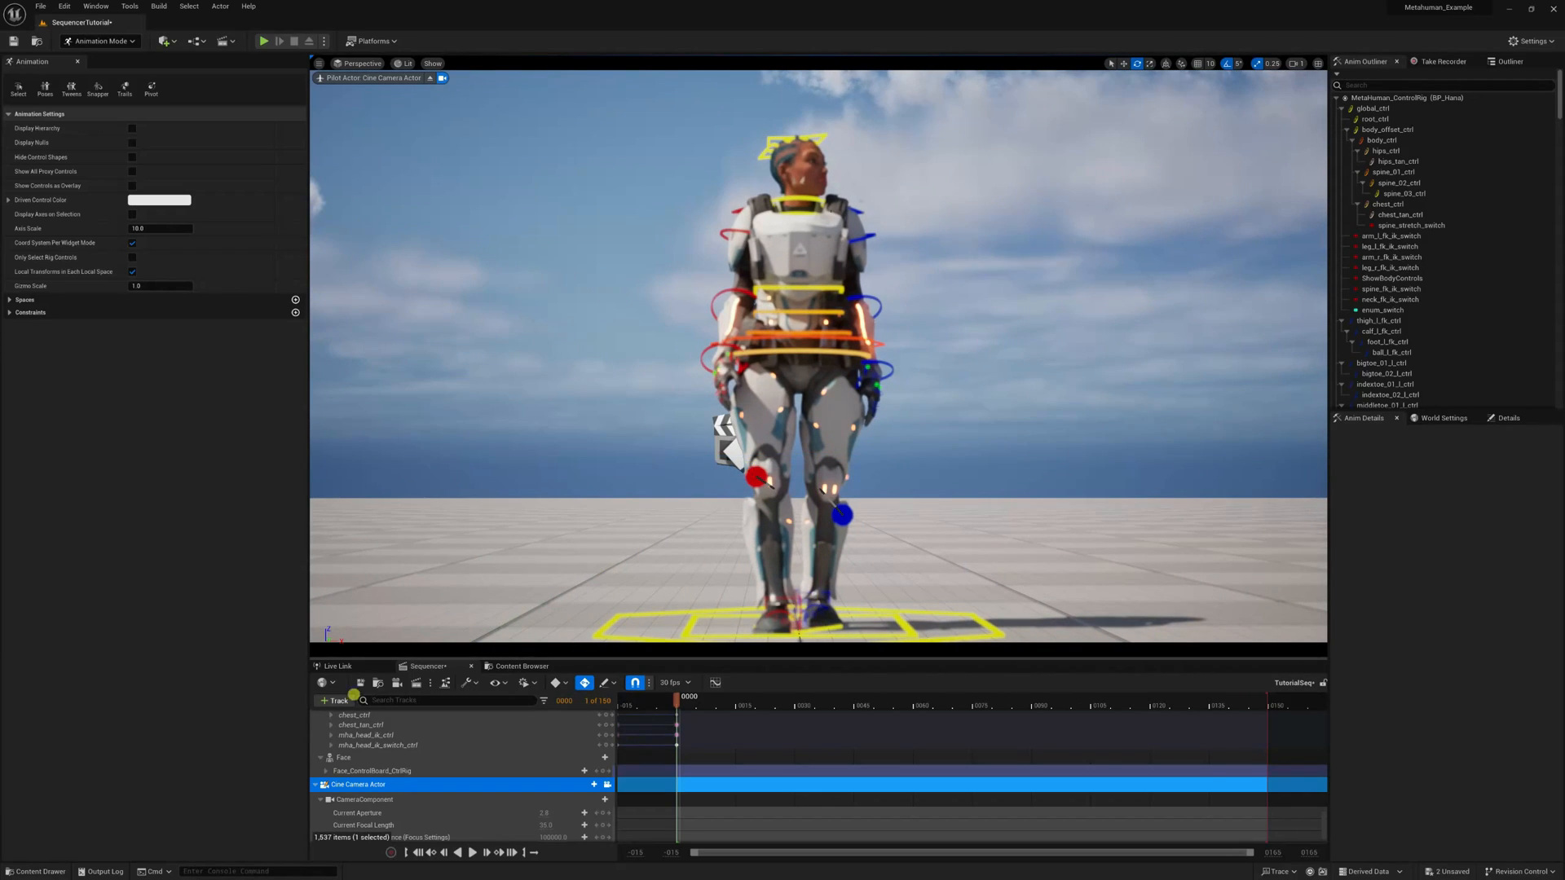
# Keyframe the Cine Camera Actor's Manual Focus Distance at frame 0 and lower it until the character is in sharp focus
pyautogui.scroll(-2, 408, 766)
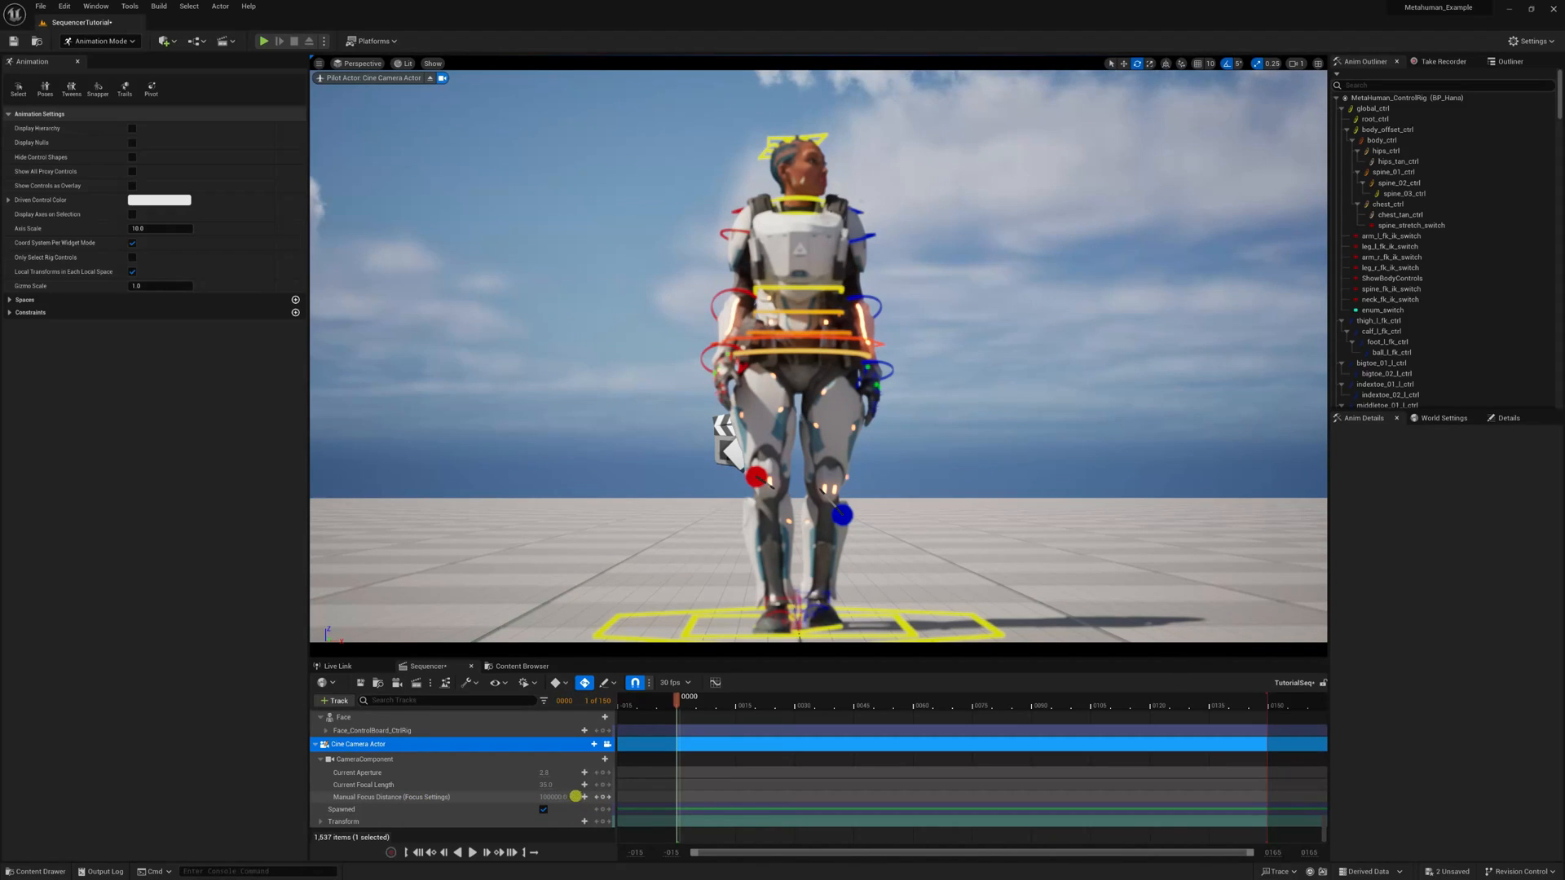
pyautogui.click(396, 797)
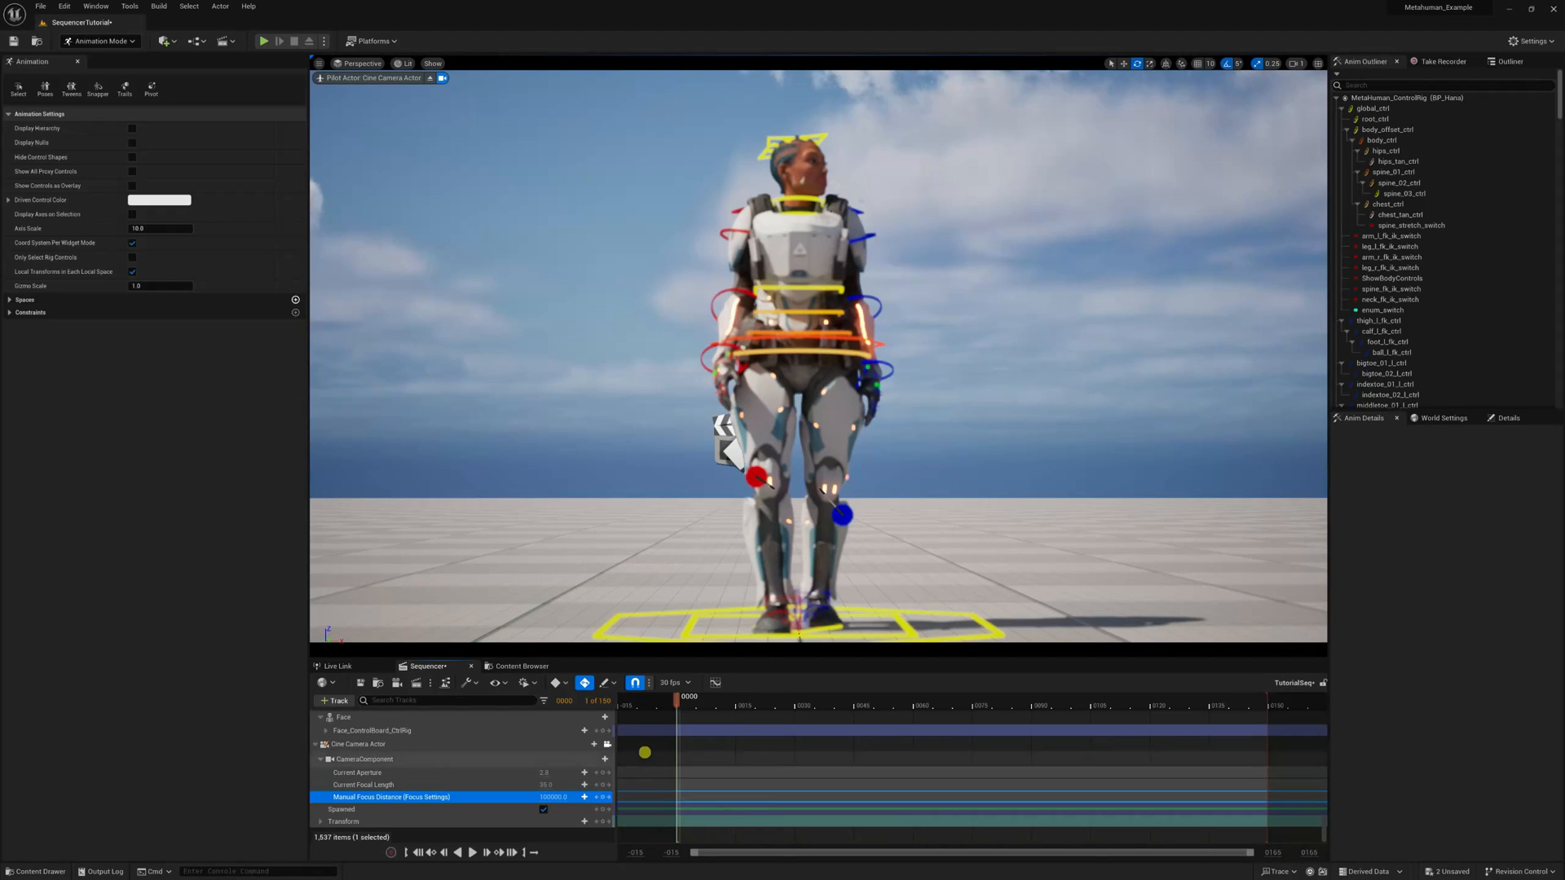
pyautogui.click(601, 798)
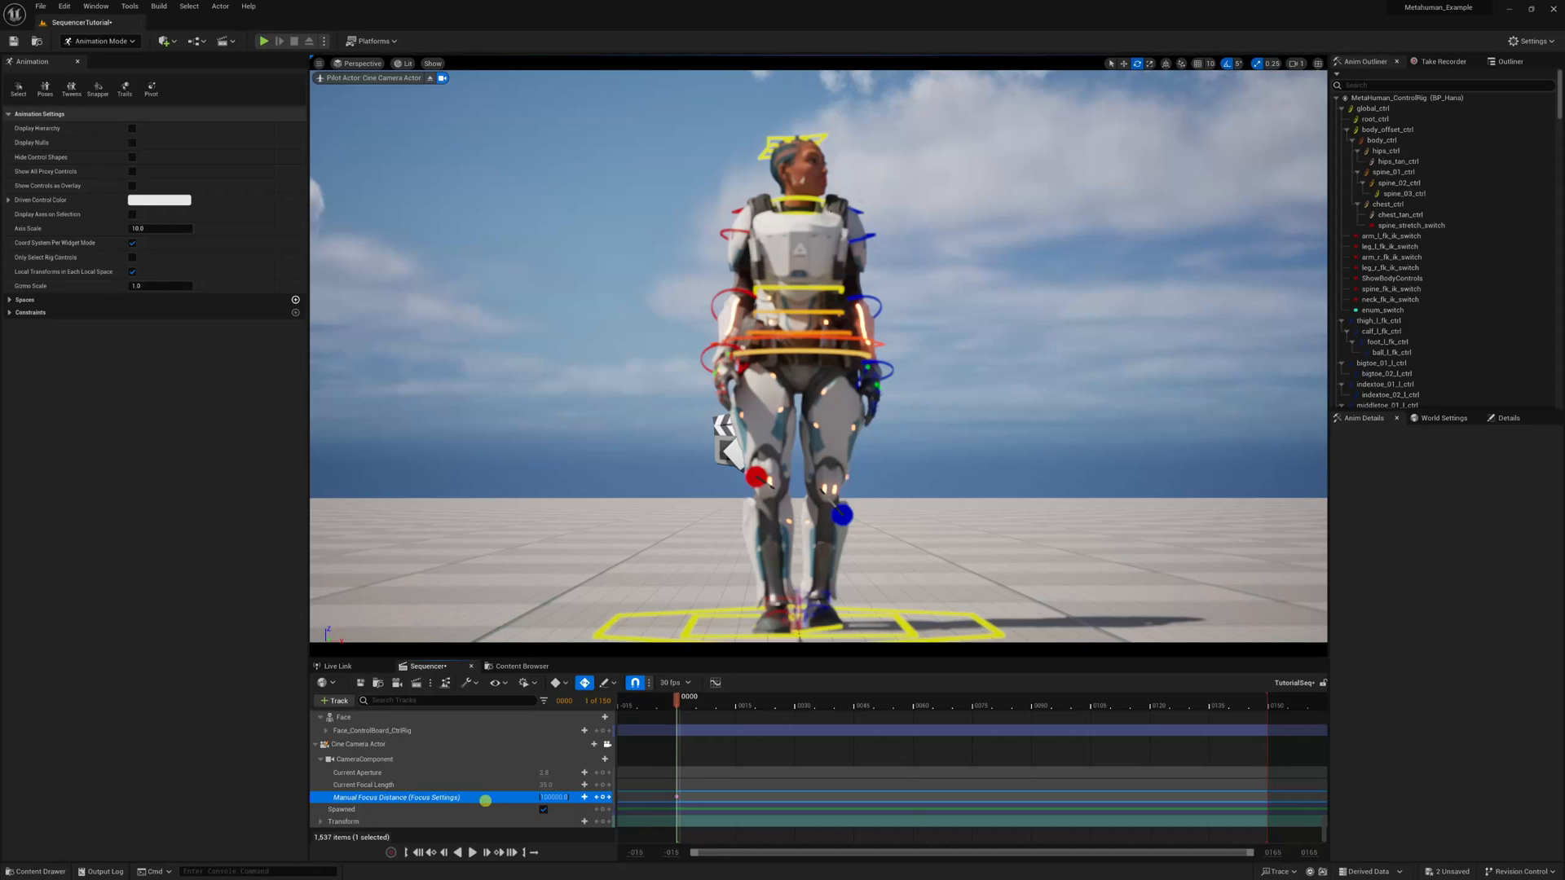
pyautogui.click(485, 798)
pyautogui.moveTo(554, 797); pyautogui.dragTo(394, 805)
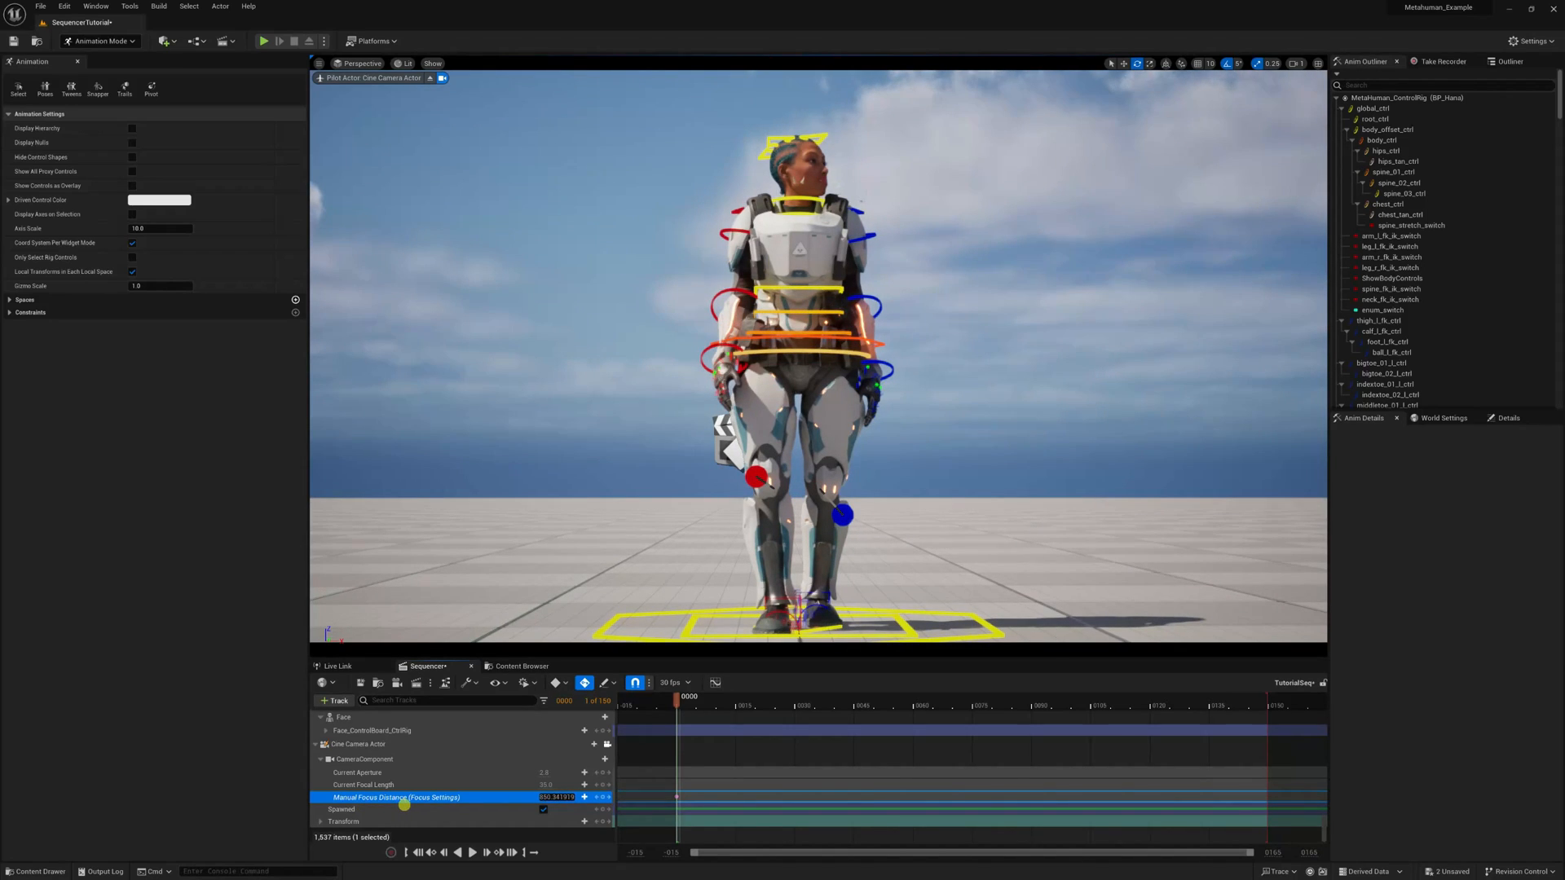
pyautogui.moveTo(404, 805); pyautogui.dragTo(405, 805)
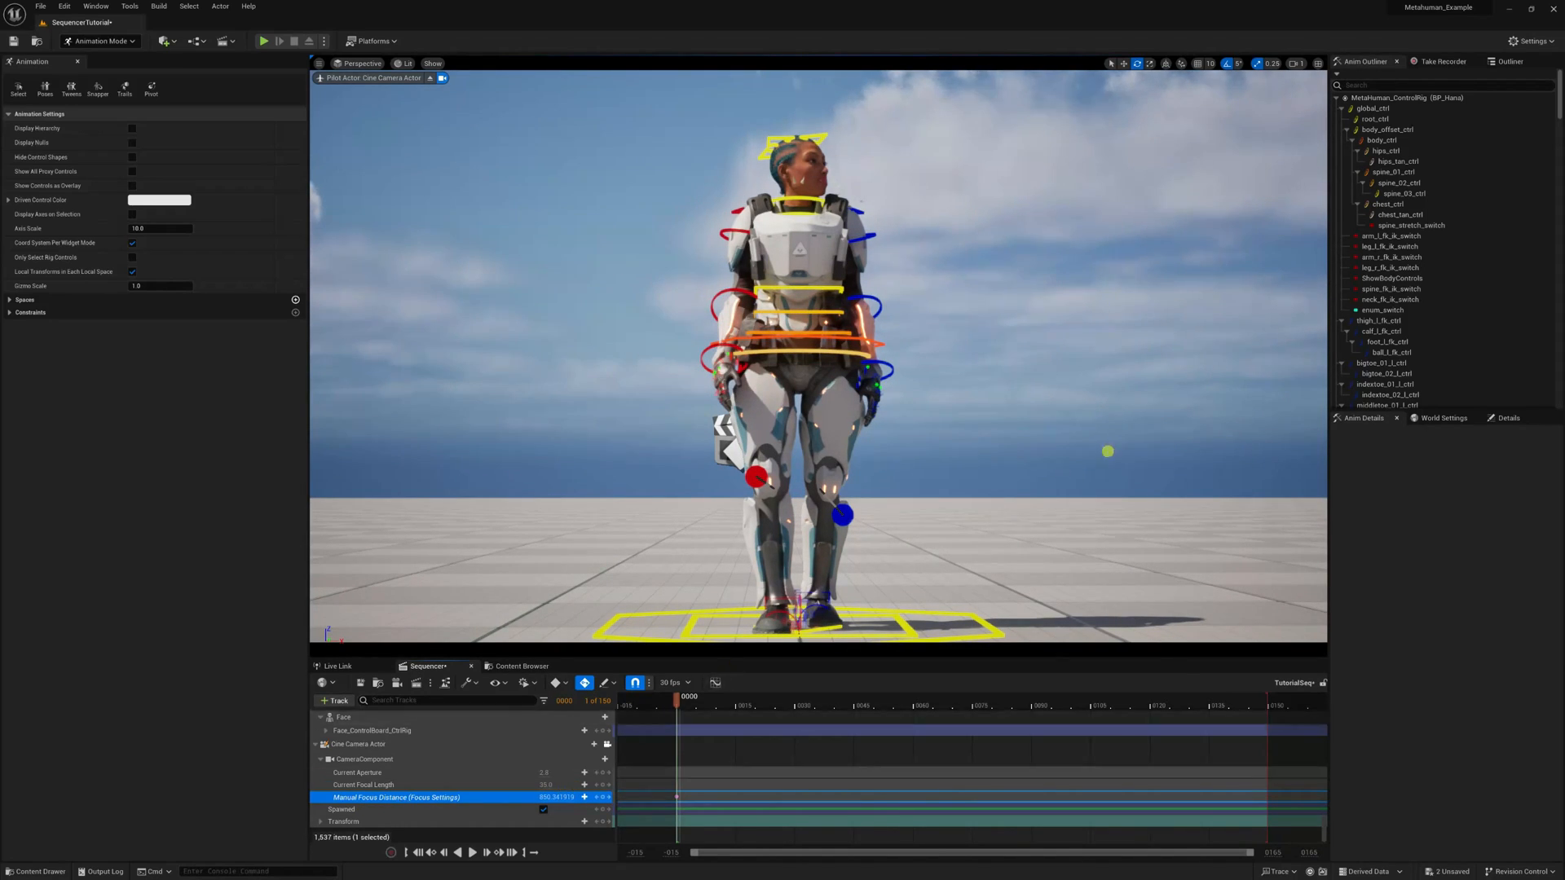
# Hide the rig controls in the viewport and bring the reference image window back on top
pyautogui.click(979, 359)
pyautogui.press('t')
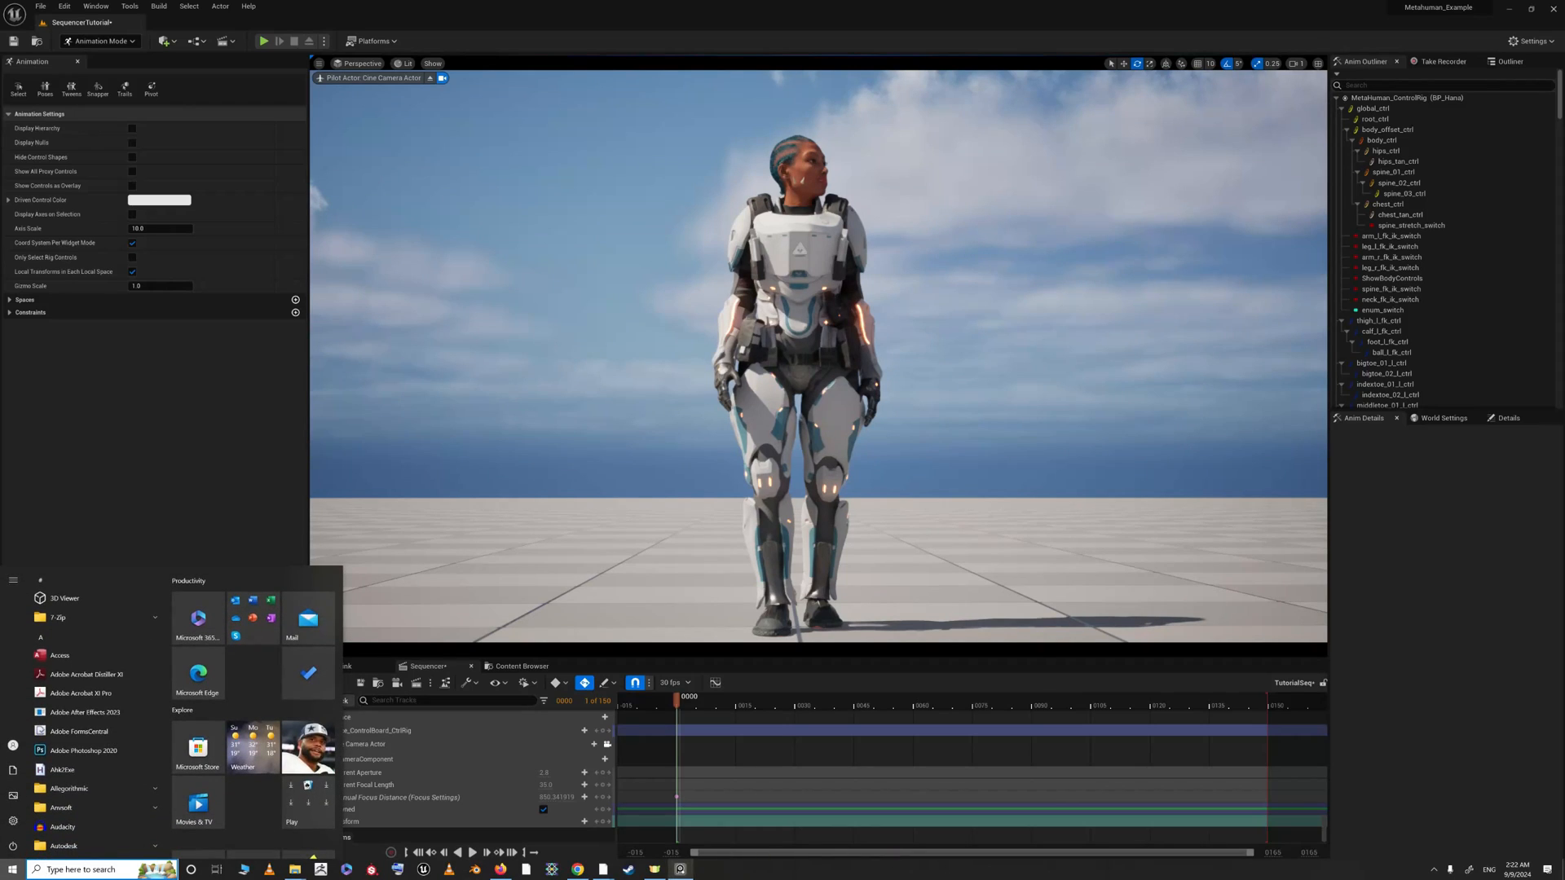
pyautogui.click(678, 873)
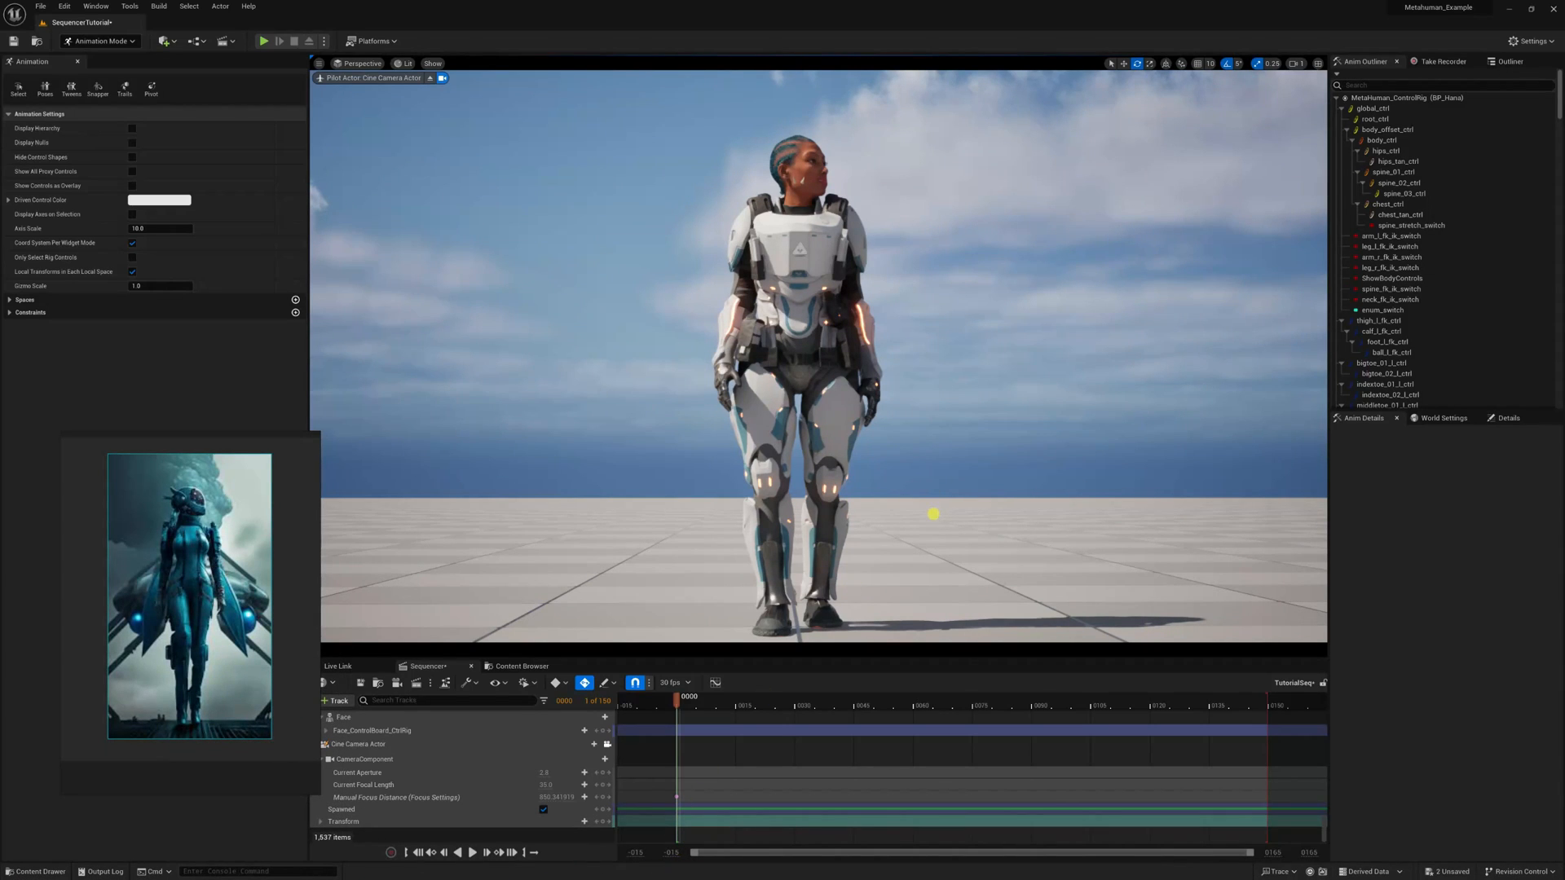
# Adjust the piloted cine camera's framing with more floor below the character's feet, and show the Camera Cuts track
pyautogui.moveTo(933, 514); pyautogui.dragTo(934, 515, button='right')
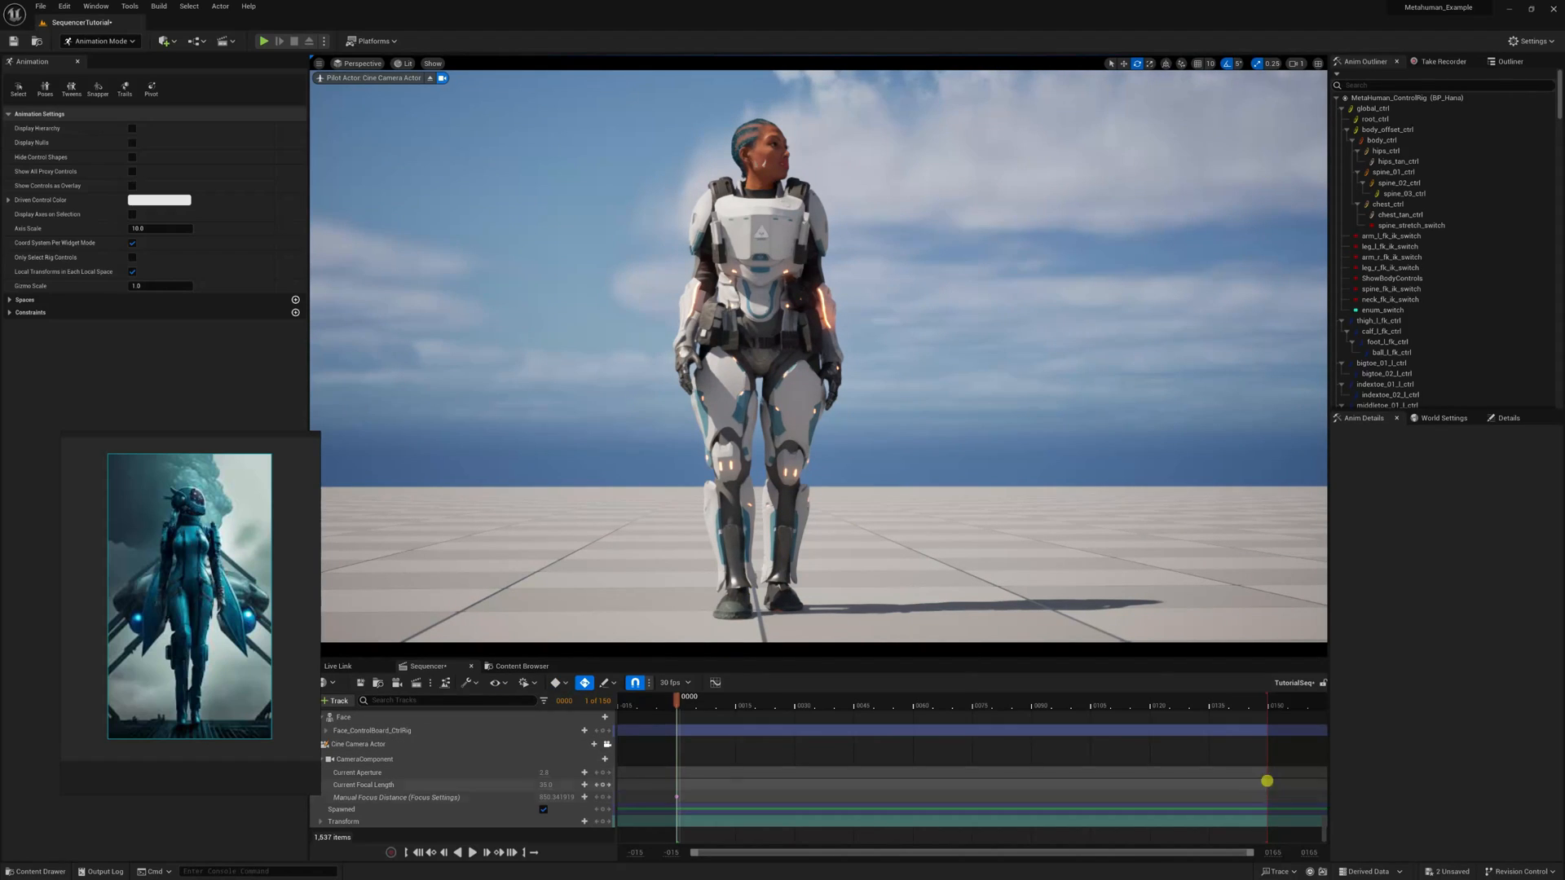
pyautogui.moveTo(1325, 822); pyautogui.dragTo(1314, 699)
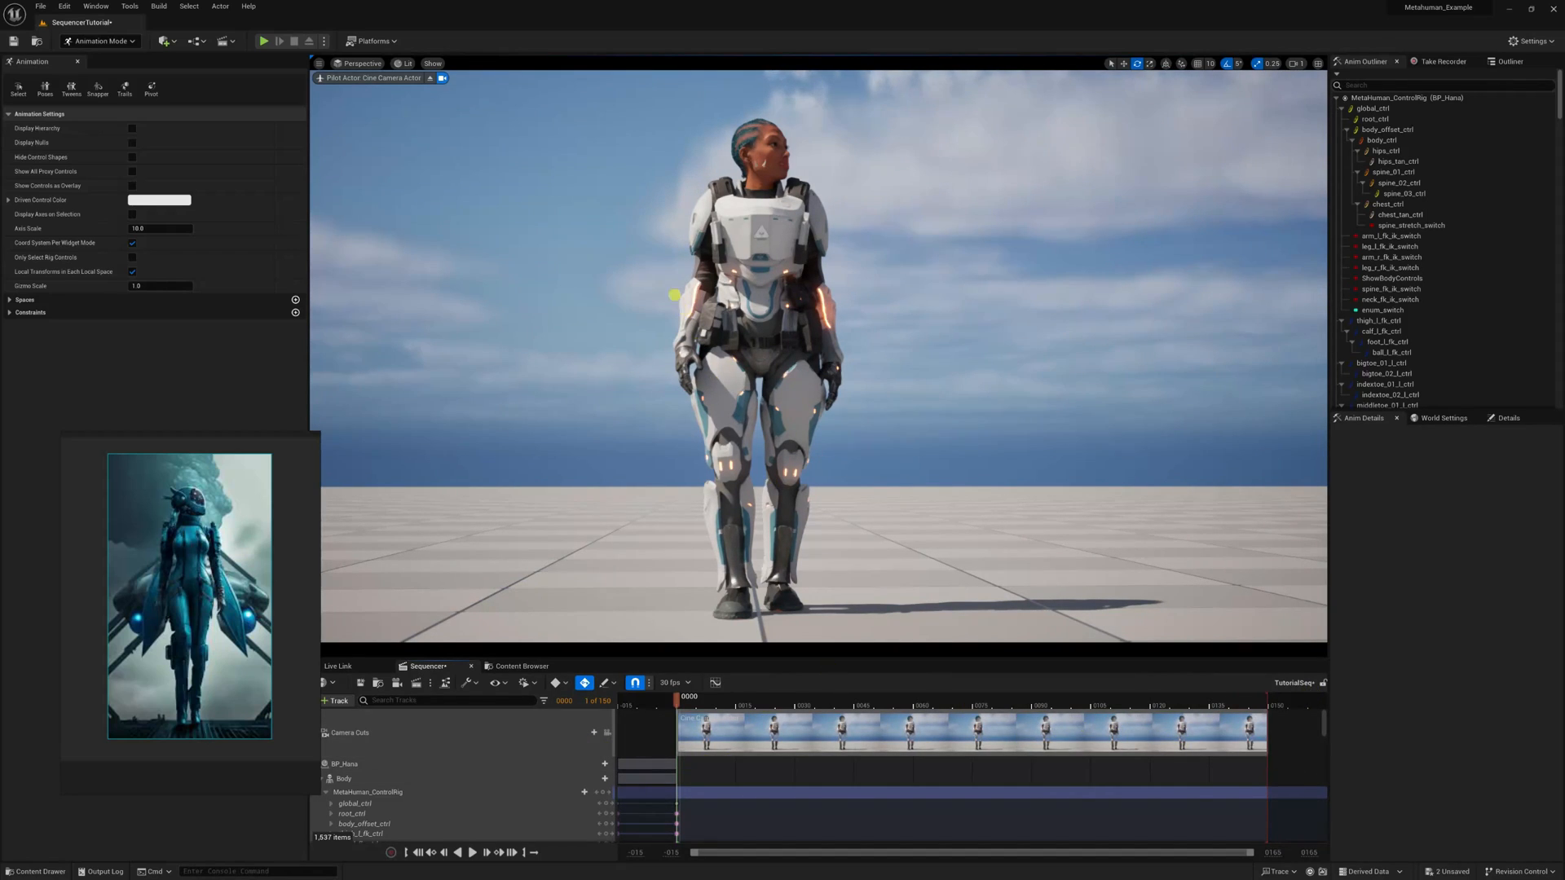
pyautogui.click(992, 283)
pyautogui.press('g')
pyautogui.press('g')
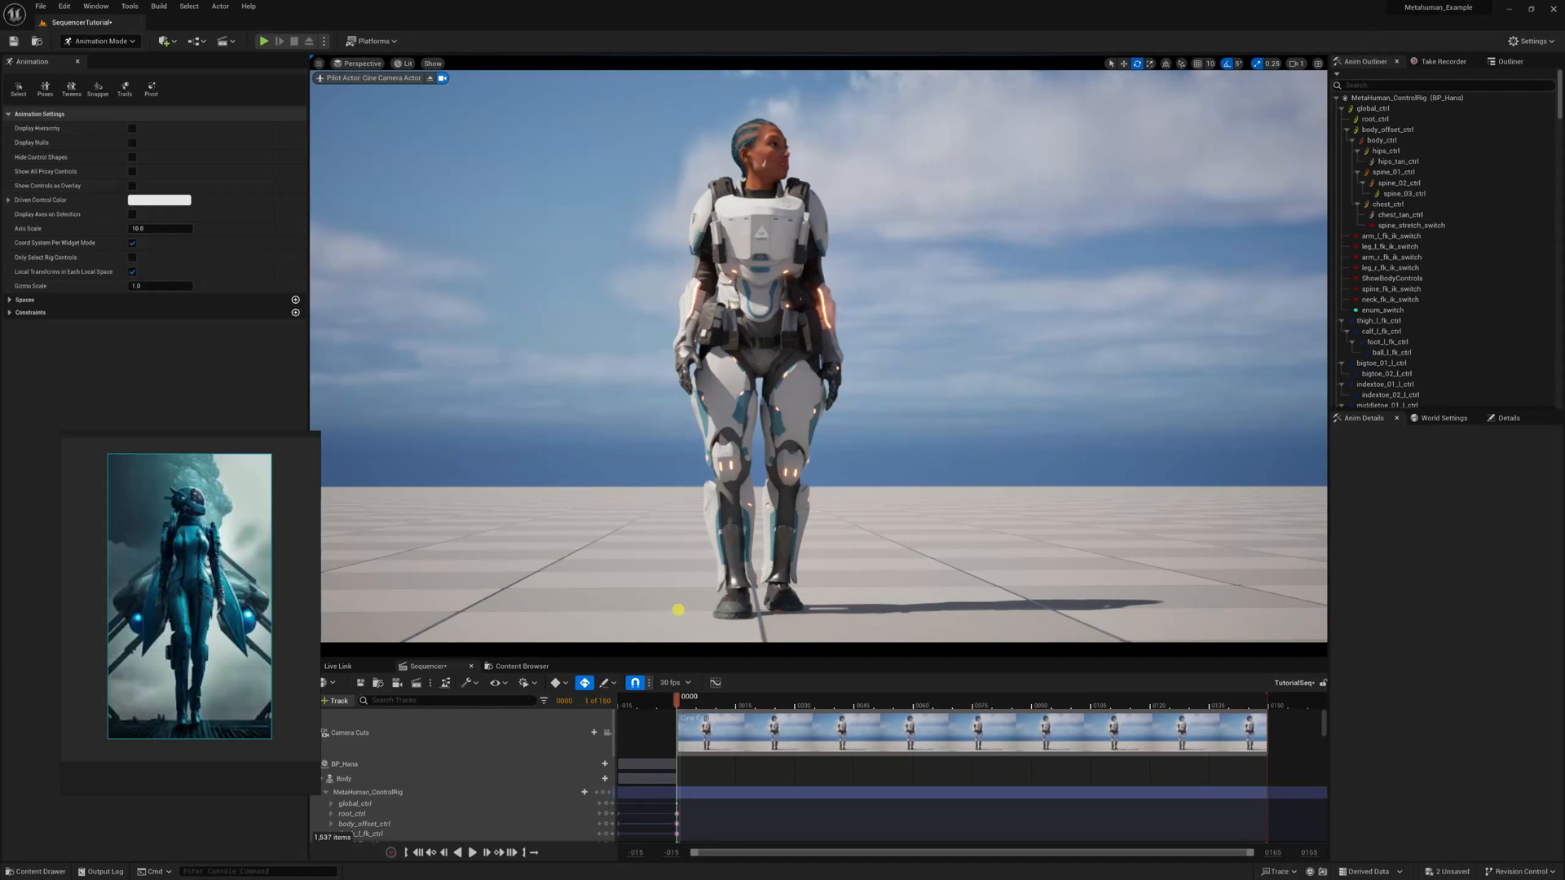
# Undock Sequencer into a floating window and make the camera viewport fullscreen
pyautogui.moveTo(425, 666); pyautogui.dragTo(521, 410)
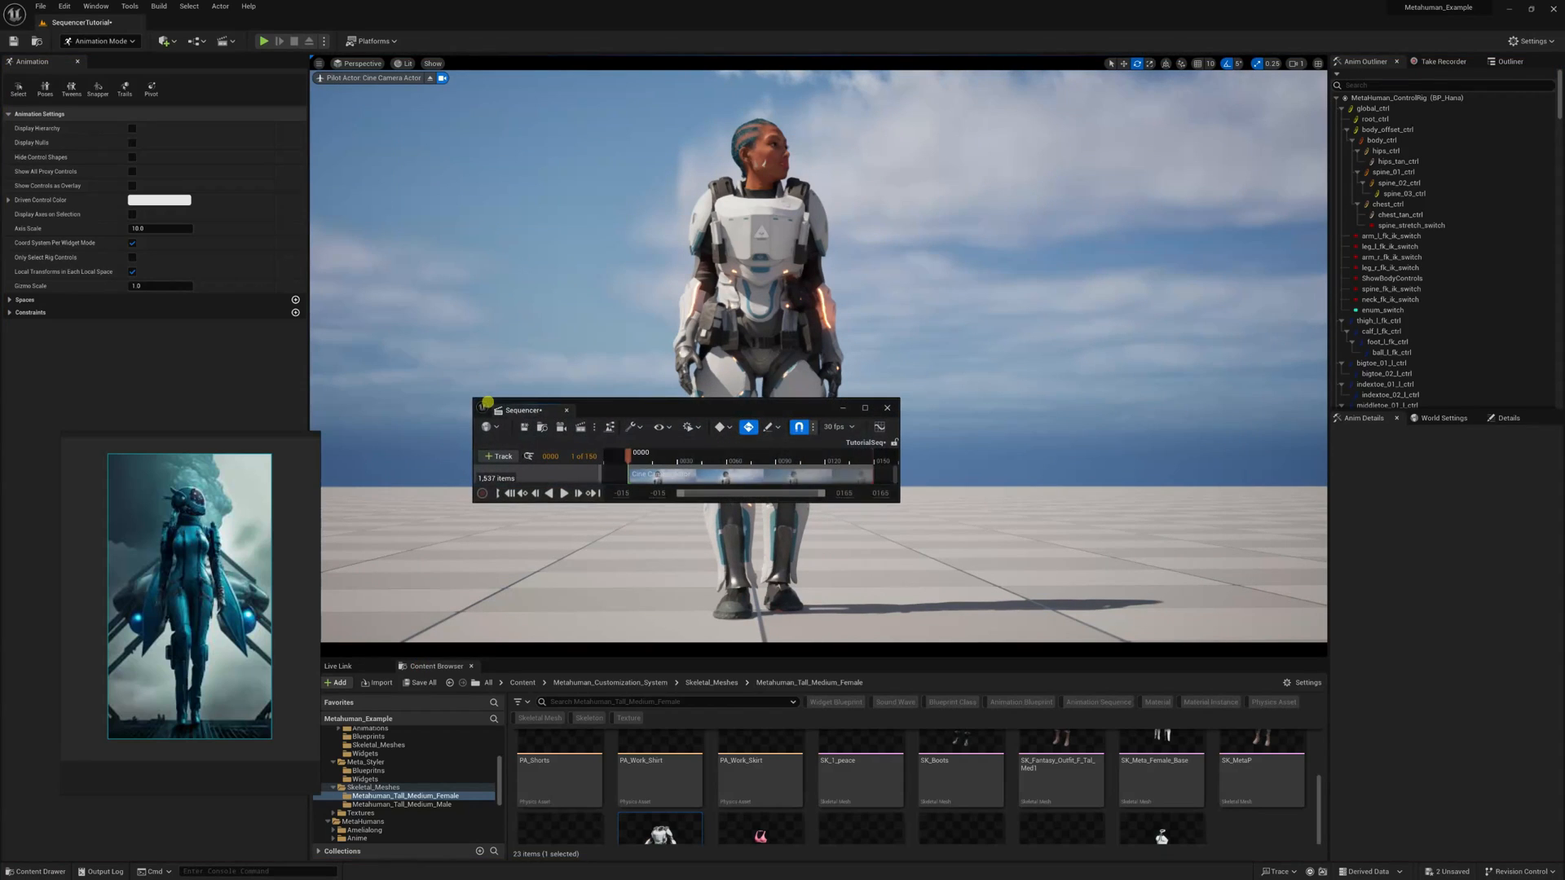
pyautogui.click(604, 286)
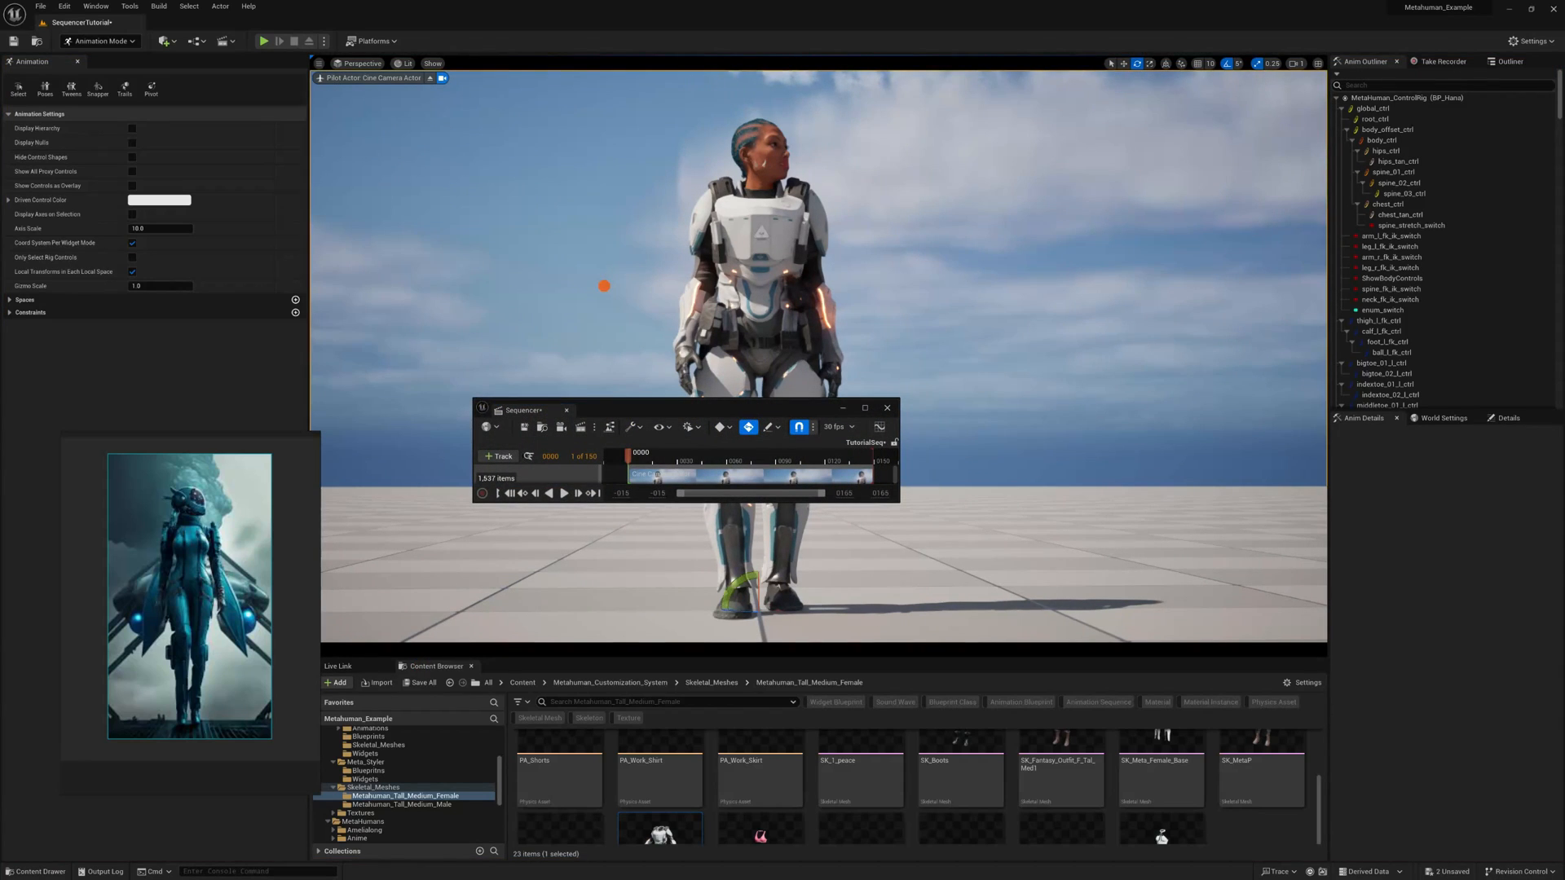
pyautogui.press('F11')
# Move the floating Sequencer window beside the character and make it taller to show the rig control tracks
pyautogui.moveTo(671, 412); pyautogui.dragTo(1044, 407)
pyautogui.moveTo(1017, 551); pyautogui.dragTo(1011, 551)
pyautogui.moveTo(1011, 551); pyautogui.dragTo(1013, 551, button='middle')
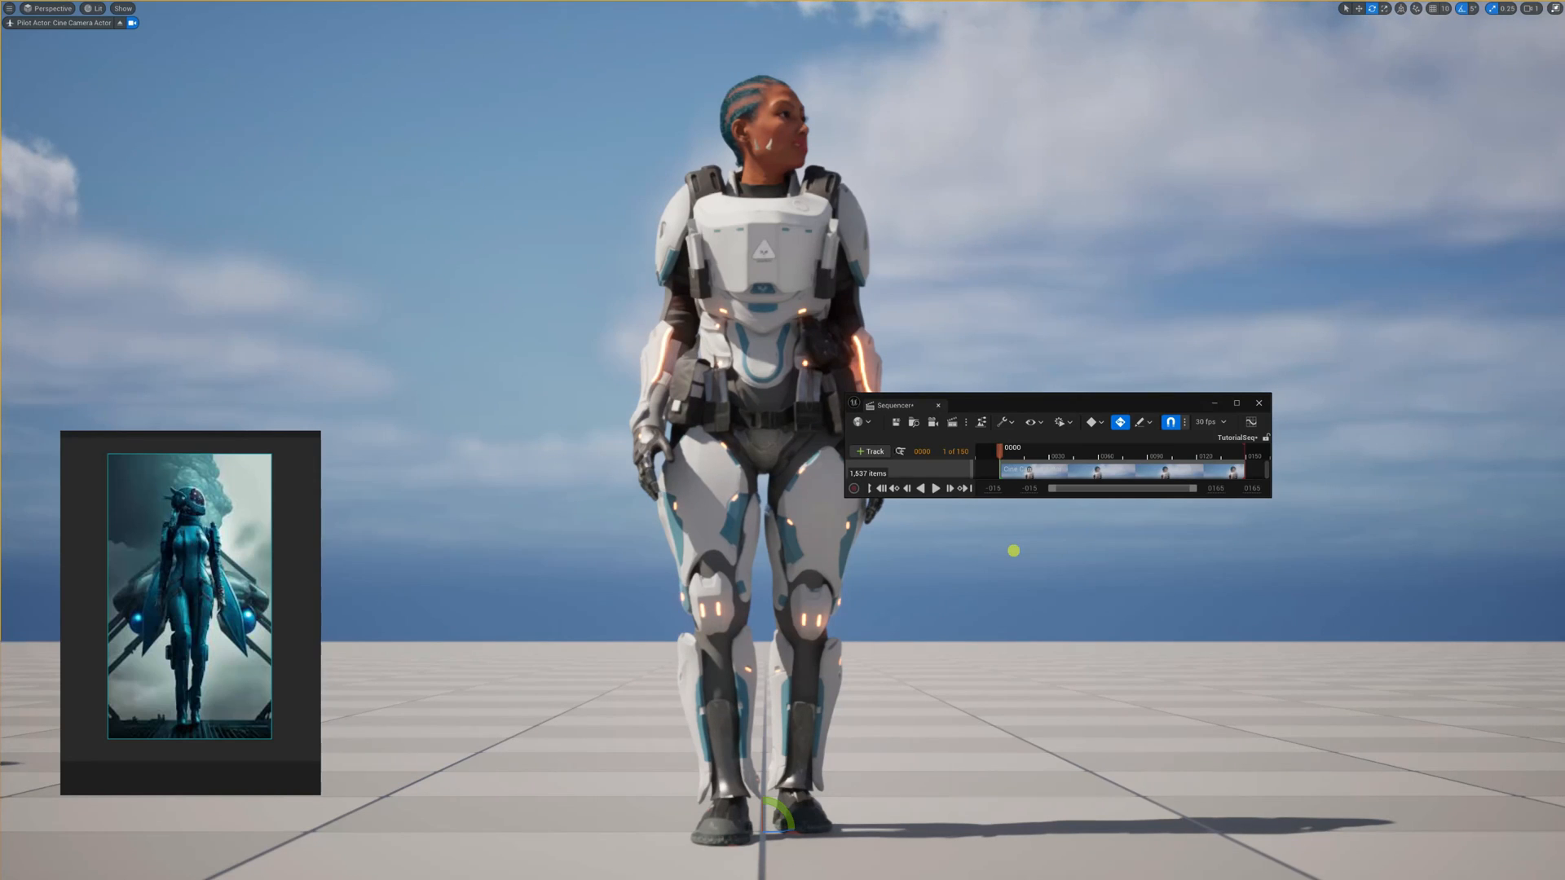
pyautogui.moveTo(1055, 497); pyautogui.dragTo(1060, 629)
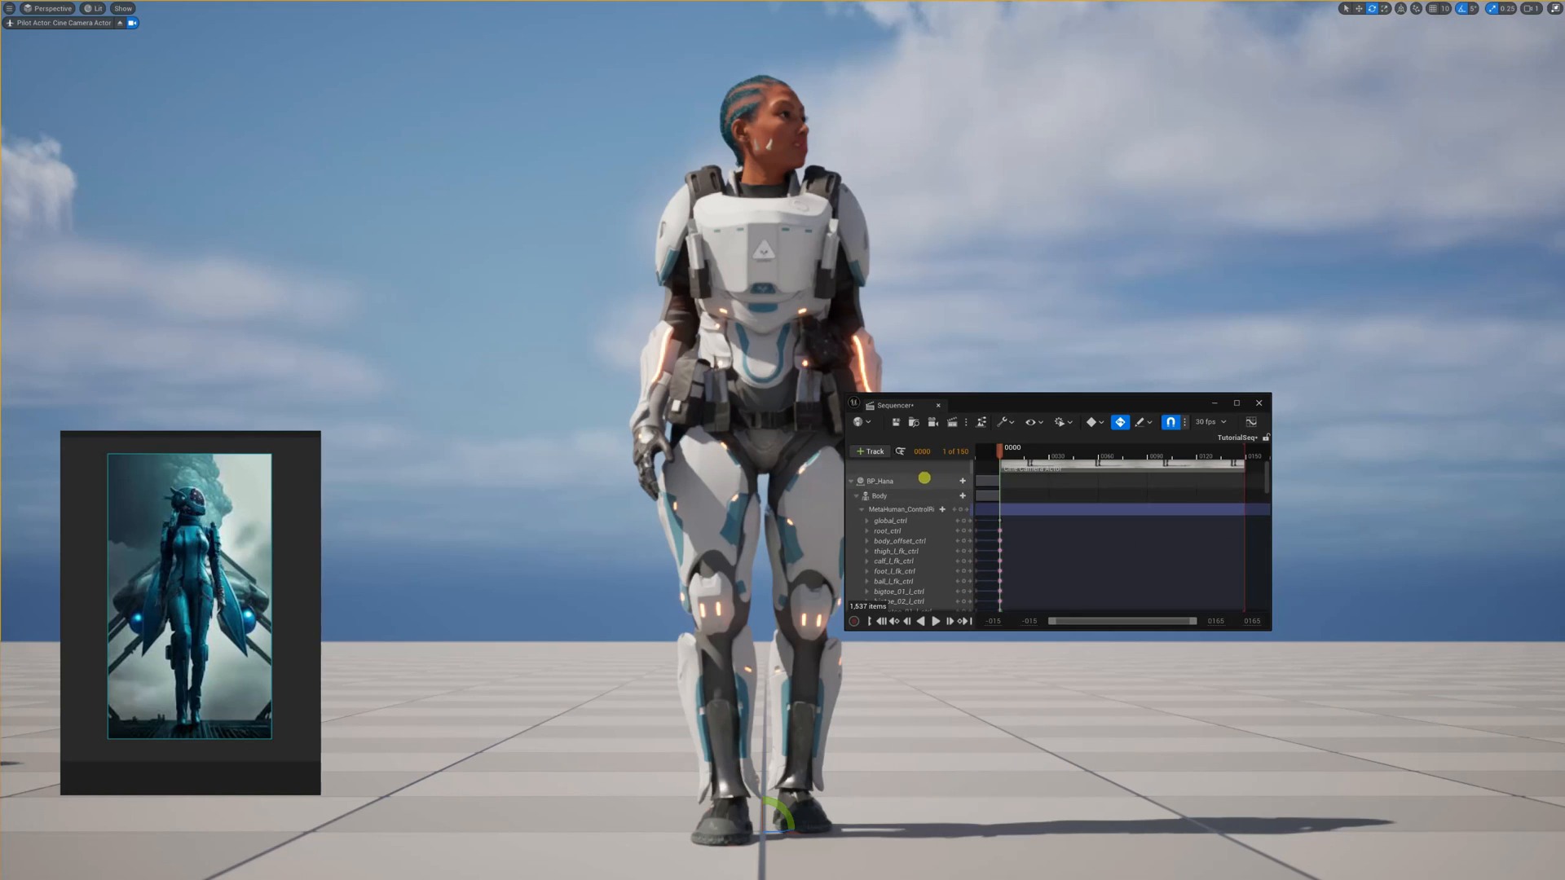
# Adjust the Manual Focus Distance of the Cine Camera Actor's CameraComponent in Sequencer
pyautogui.moveTo(1266, 484); pyautogui.dragTo(1260, 605)
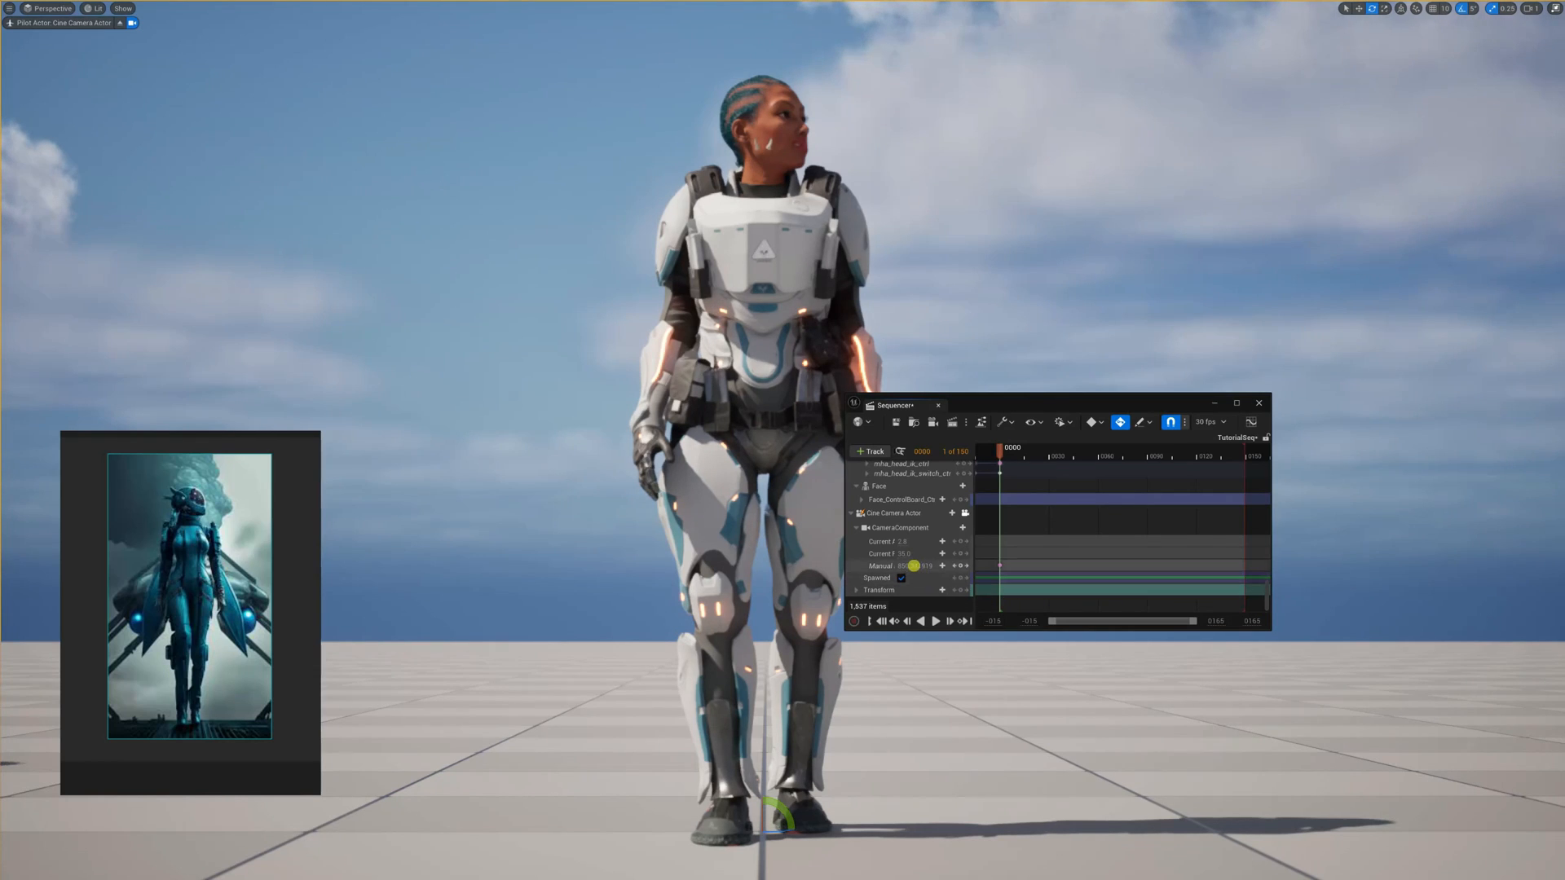
pyautogui.click(912, 565)
pyautogui.moveTo(882, 569)
pyautogui.mouseDown()
pyautogui.moveTo(864, 573)
pyautogui.moveTo(944, 581)
pyautogui.moveTo(888, 578)
pyautogui.mouseUp()
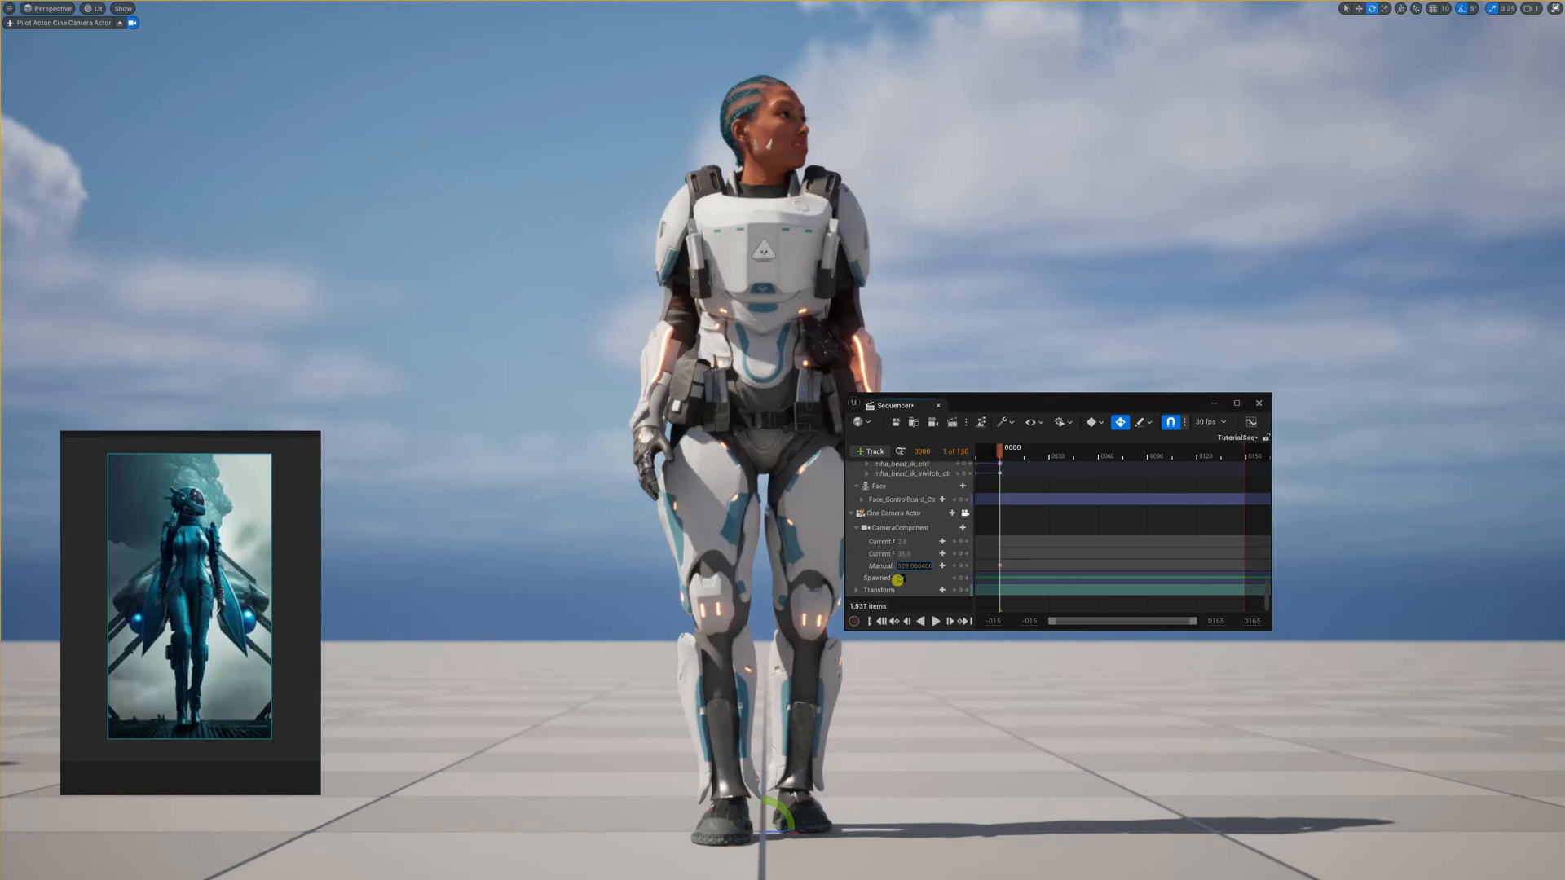
pyautogui.moveTo(897, 579); pyautogui.dragTo(898, 580)
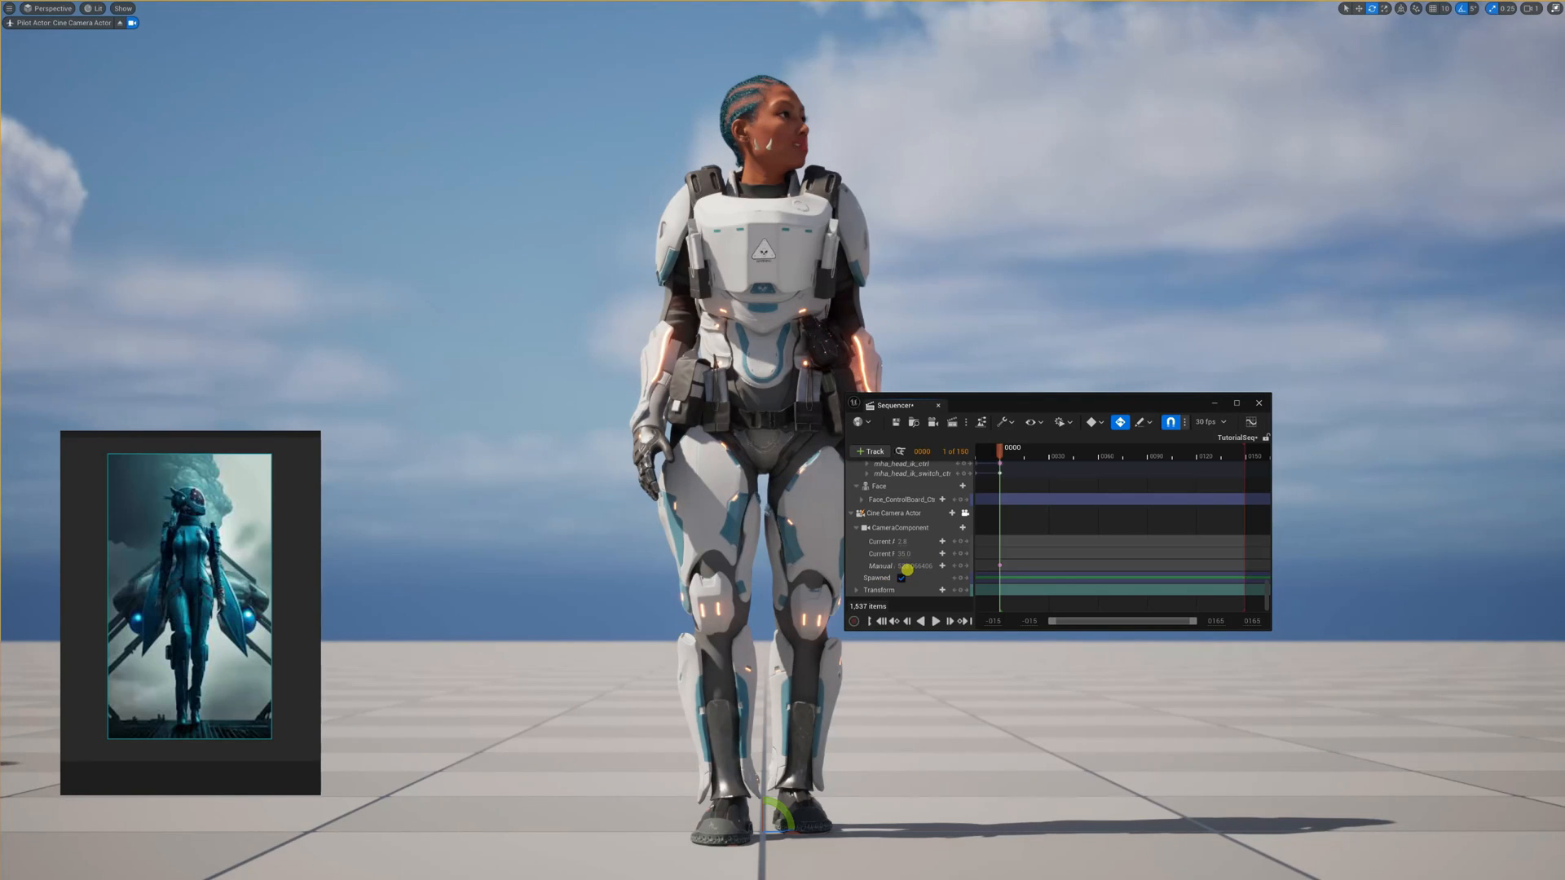
# Leave the fullscreen viewport and close the floating Sequencer window to return to the normal level editor
pyautogui.click(1218, 421)
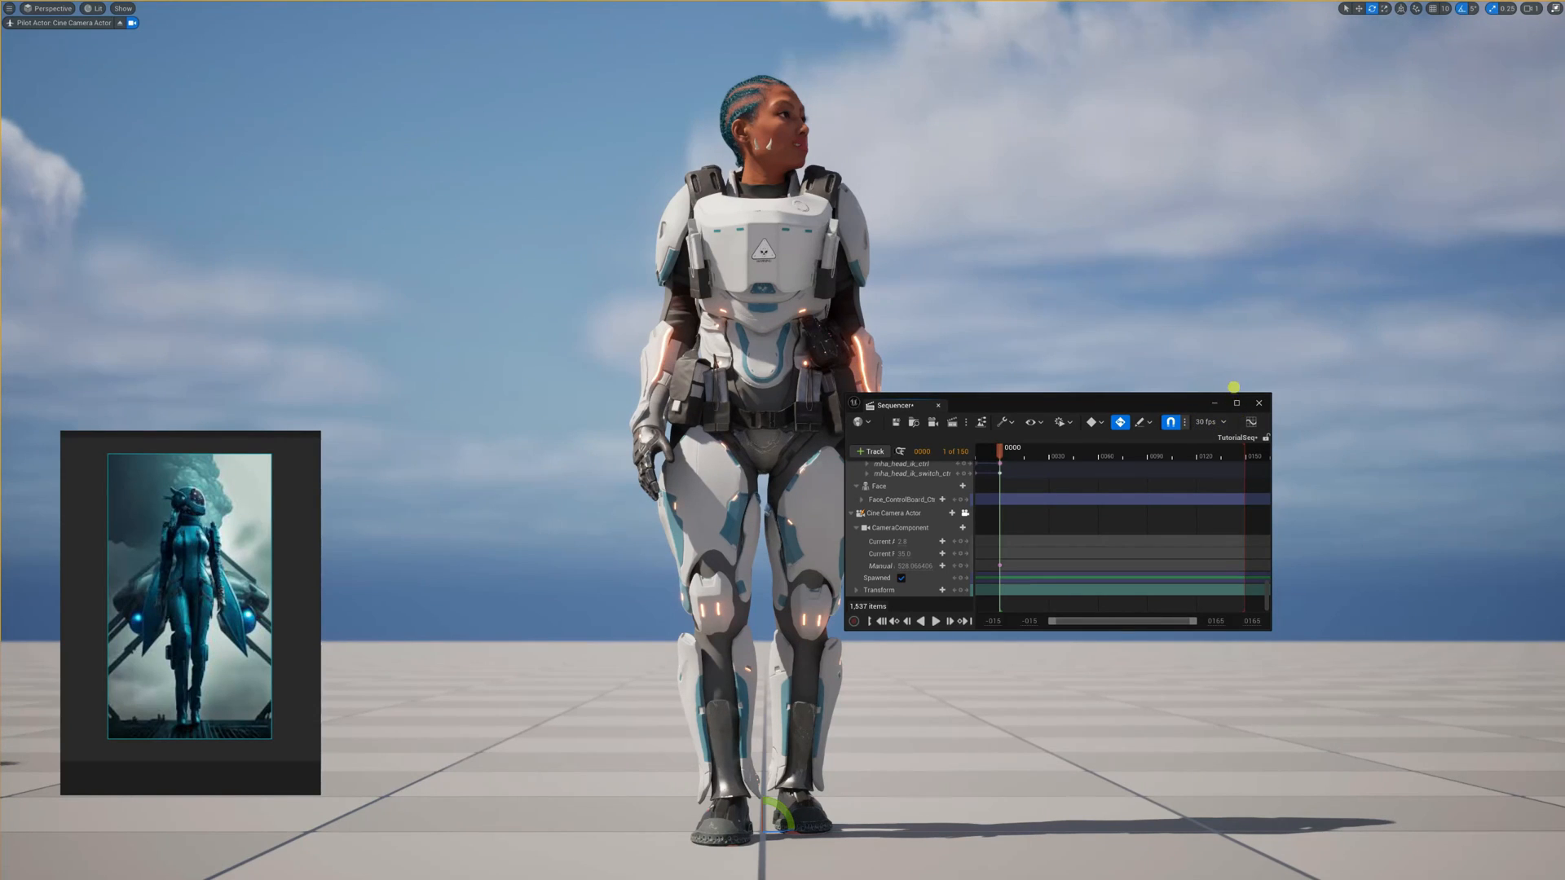
pyautogui.click(1218, 402)
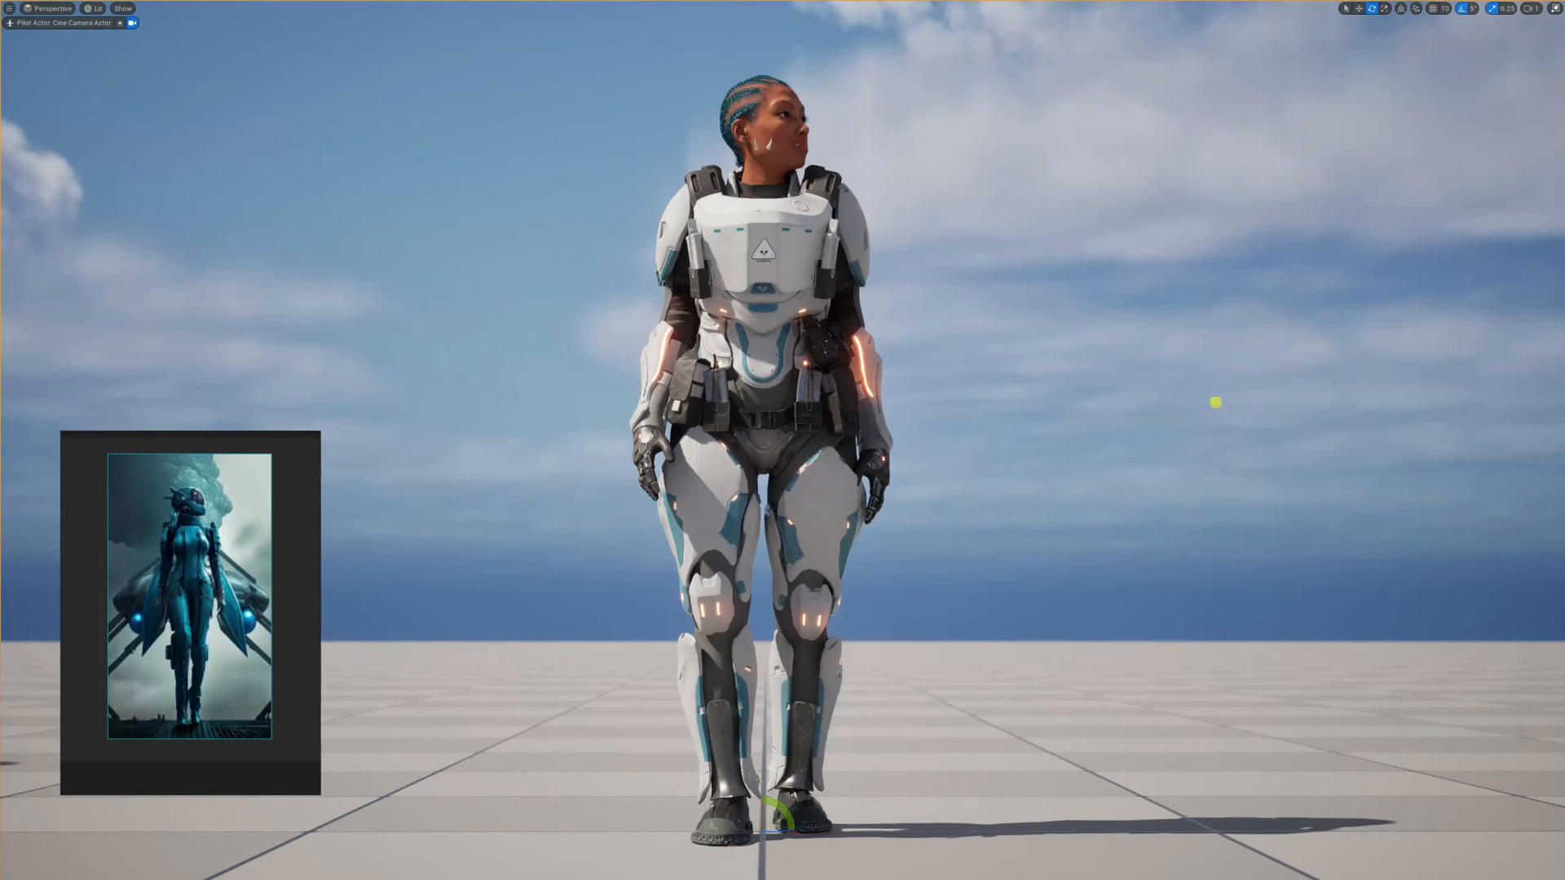
pyautogui.click(986, 316)
pyautogui.press('F11')
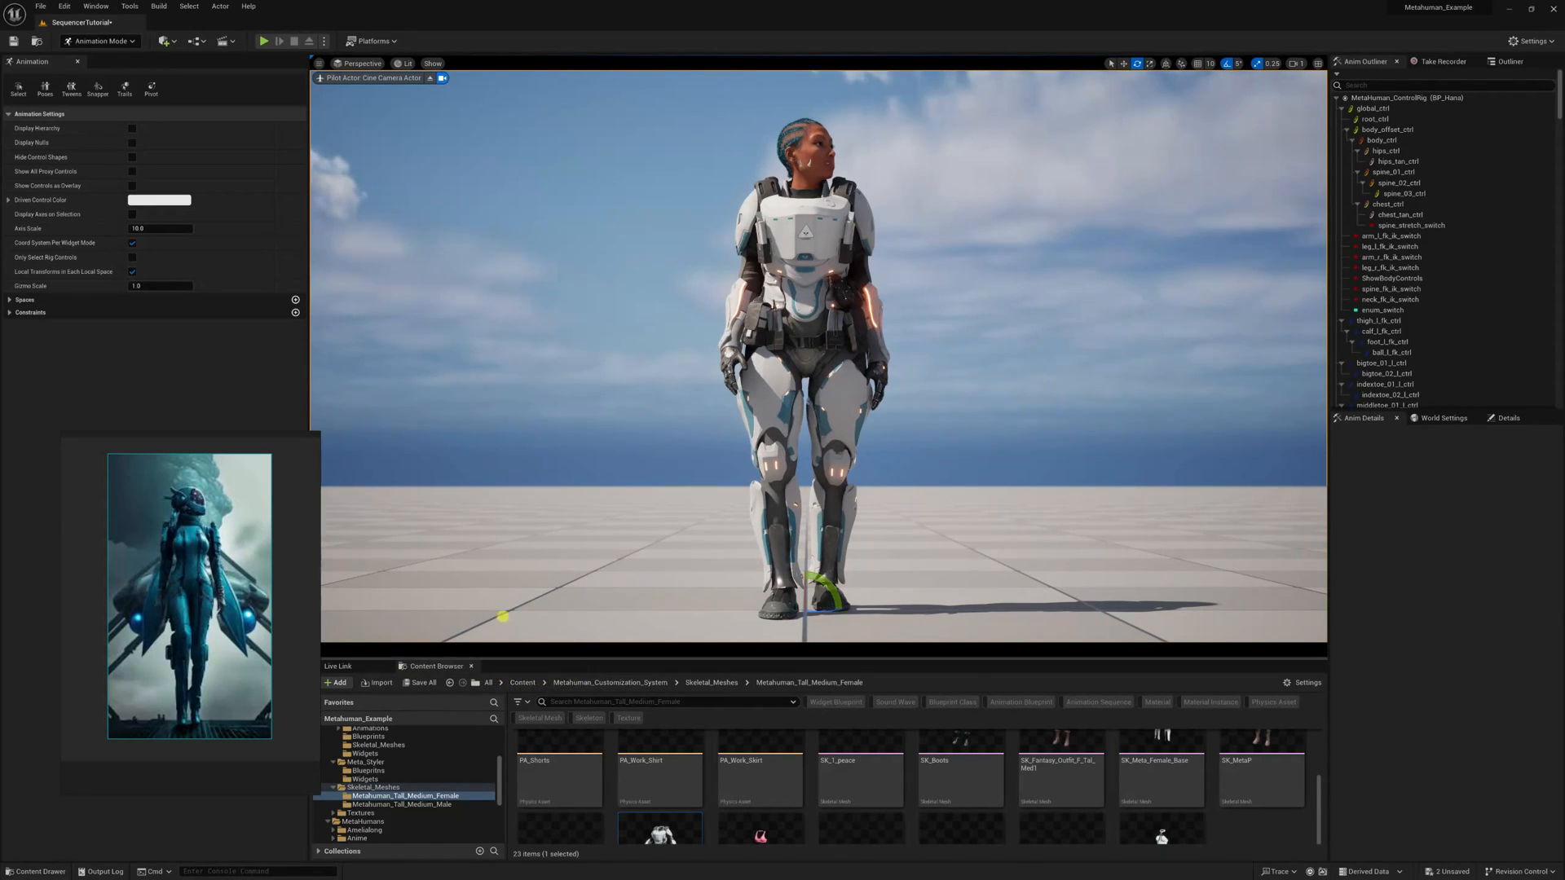
pyautogui.press('super')
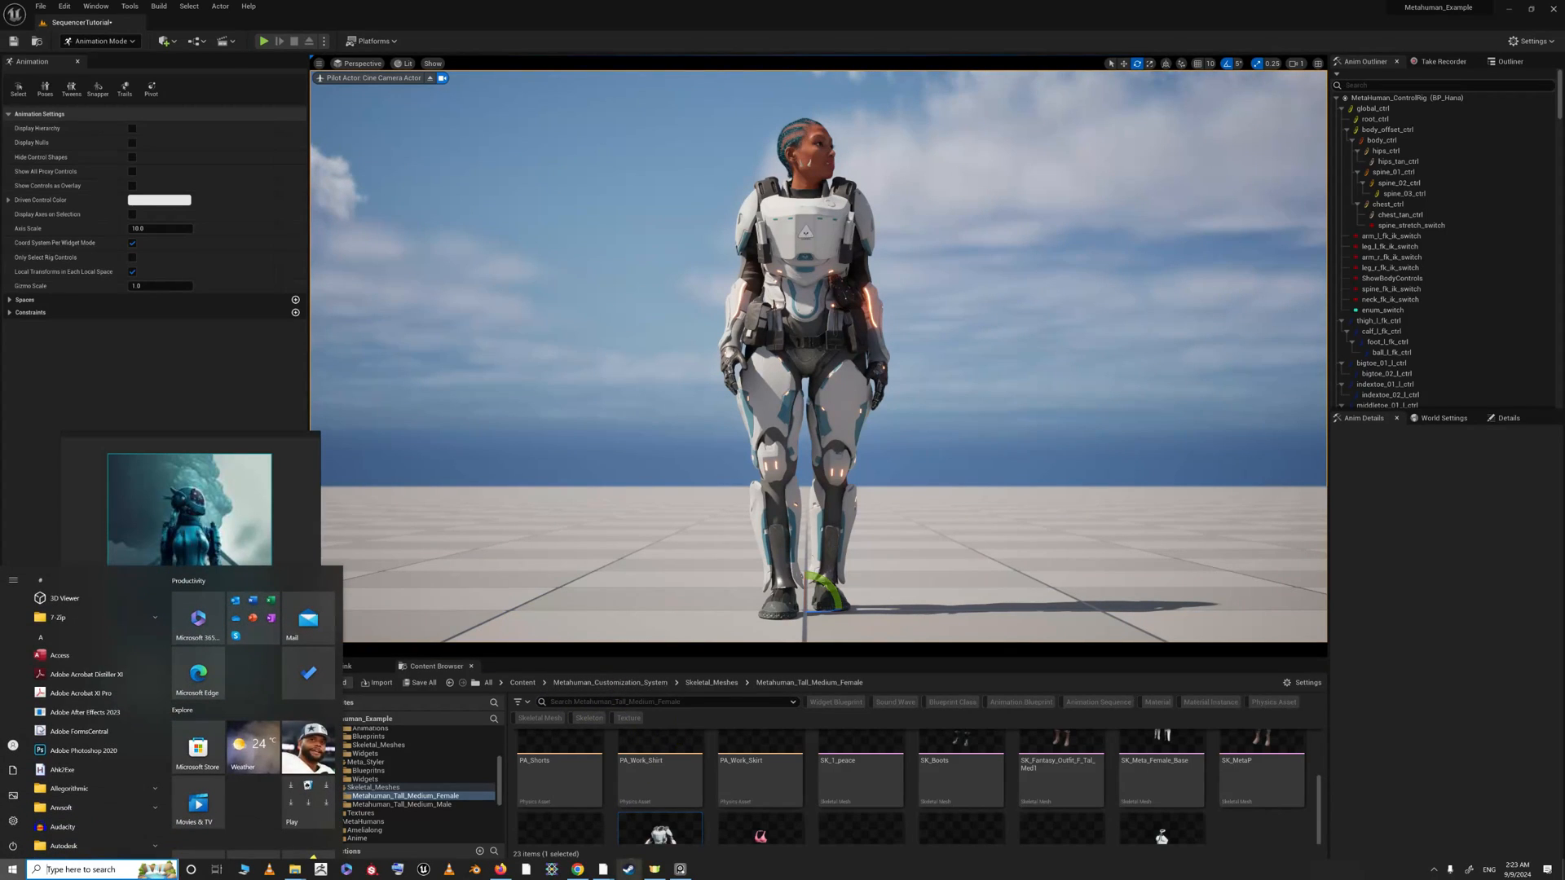
pyautogui.moveTo(603, 869)
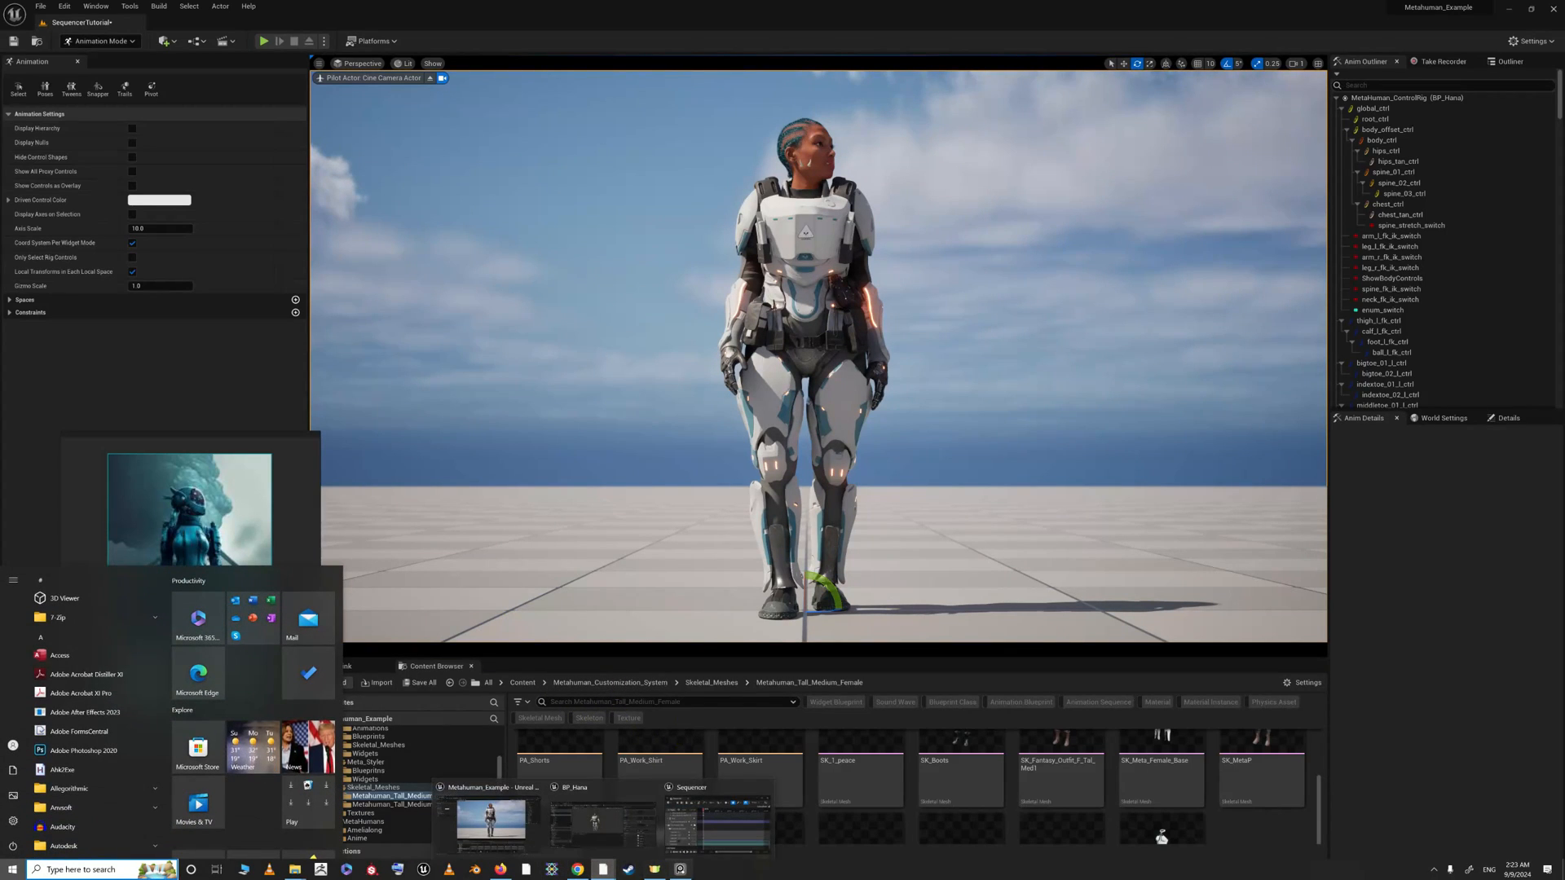
pyautogui.click(765, 786)
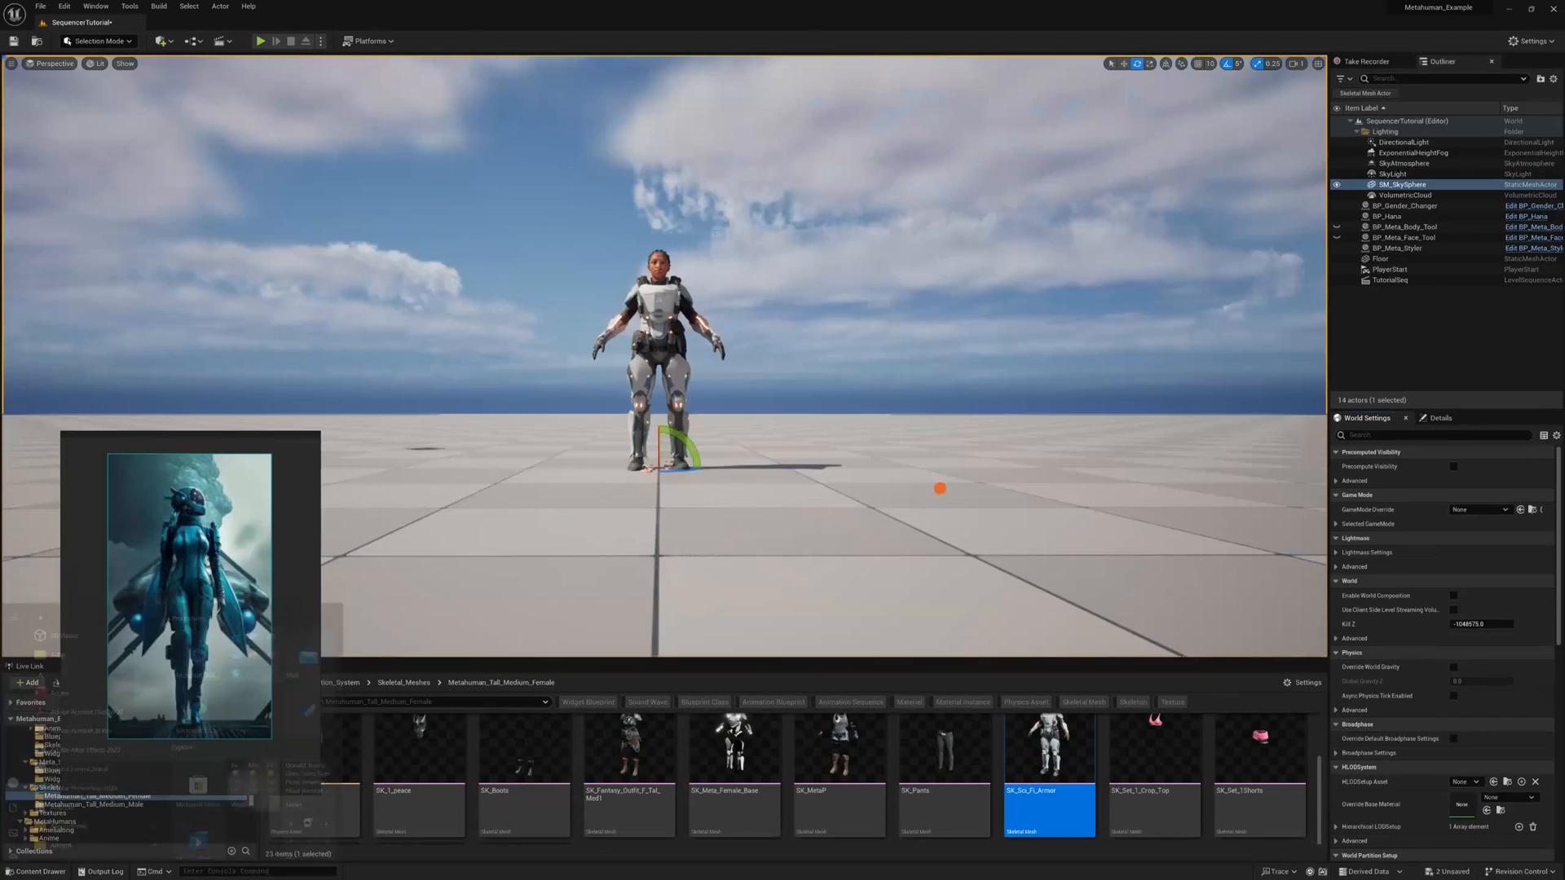
# Play the level and view it fullscreen to check the posed character through the cine camera, and stop playing
pyautogui.click(936, 486)
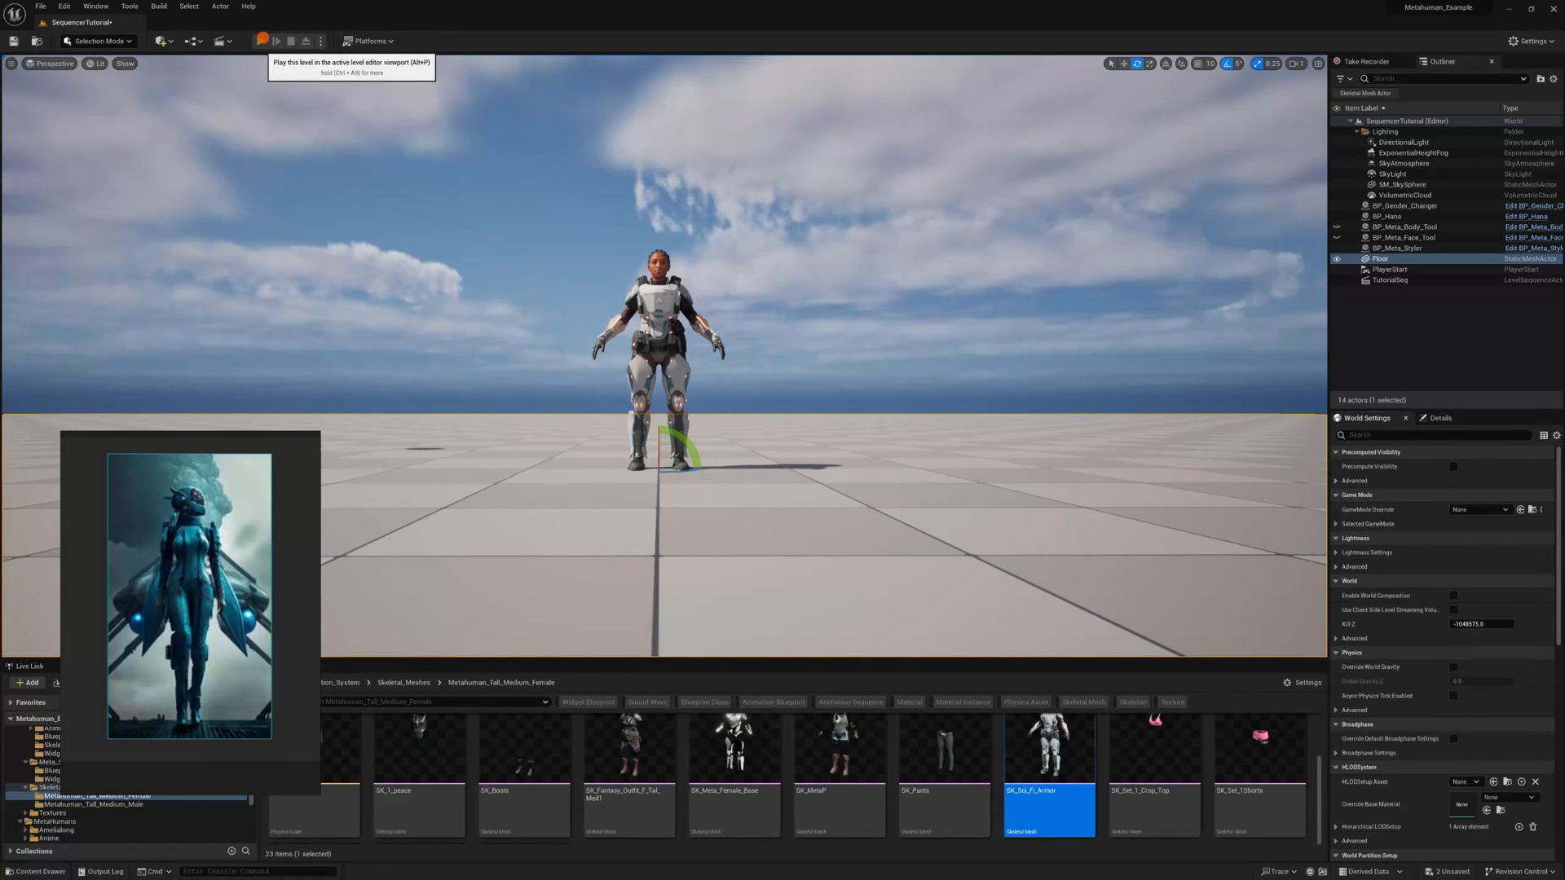
pyautogui.click(261, 41)
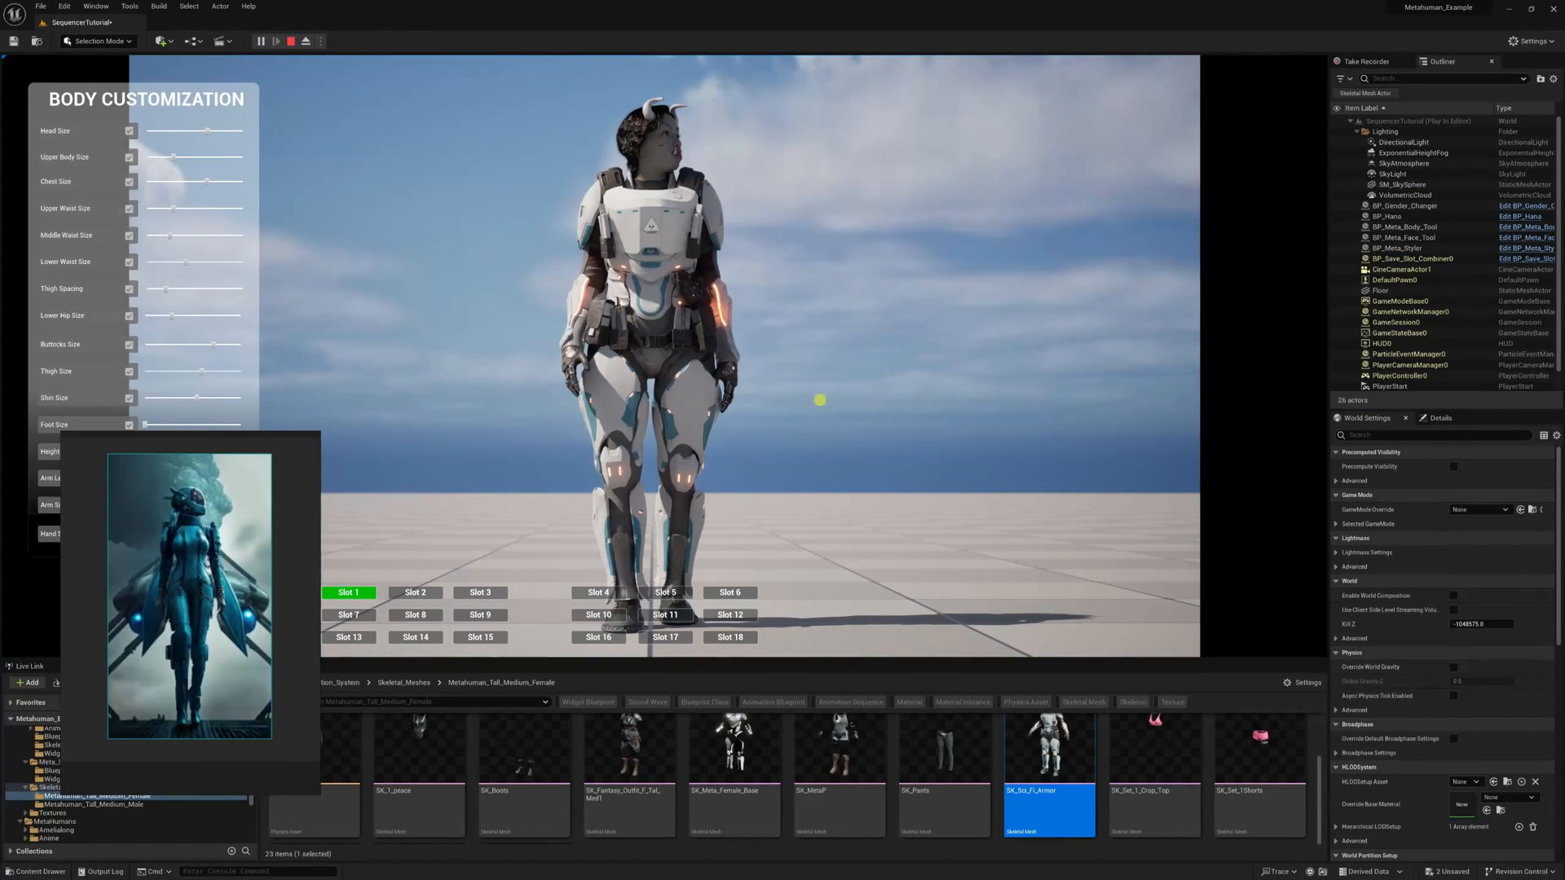
pyautogui.press('F11')
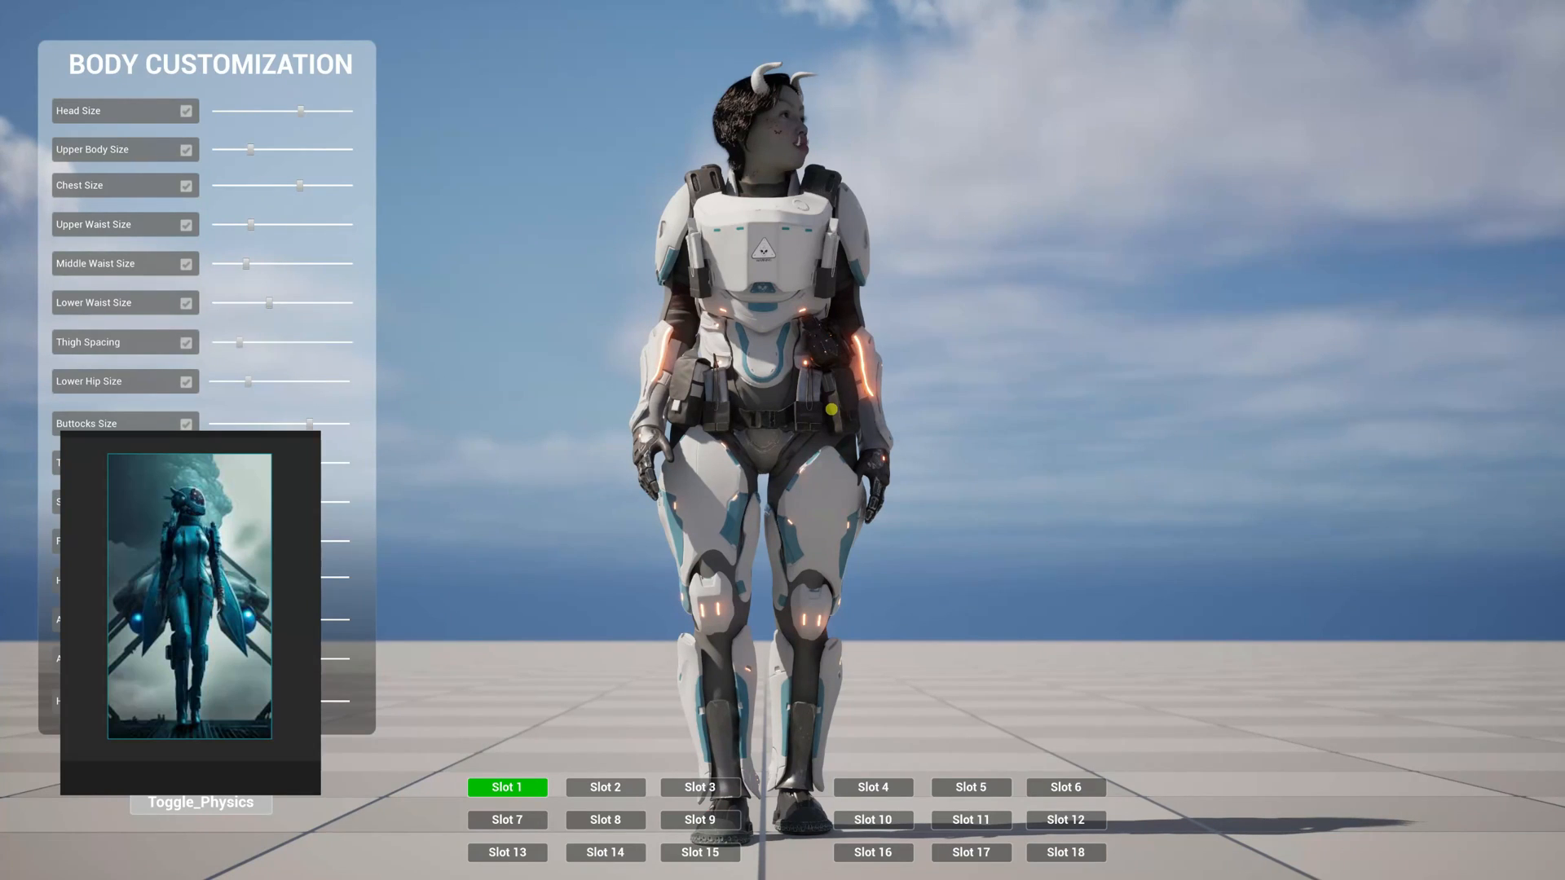
pyautogui.press('Escape')
pyautogui.press('F11')
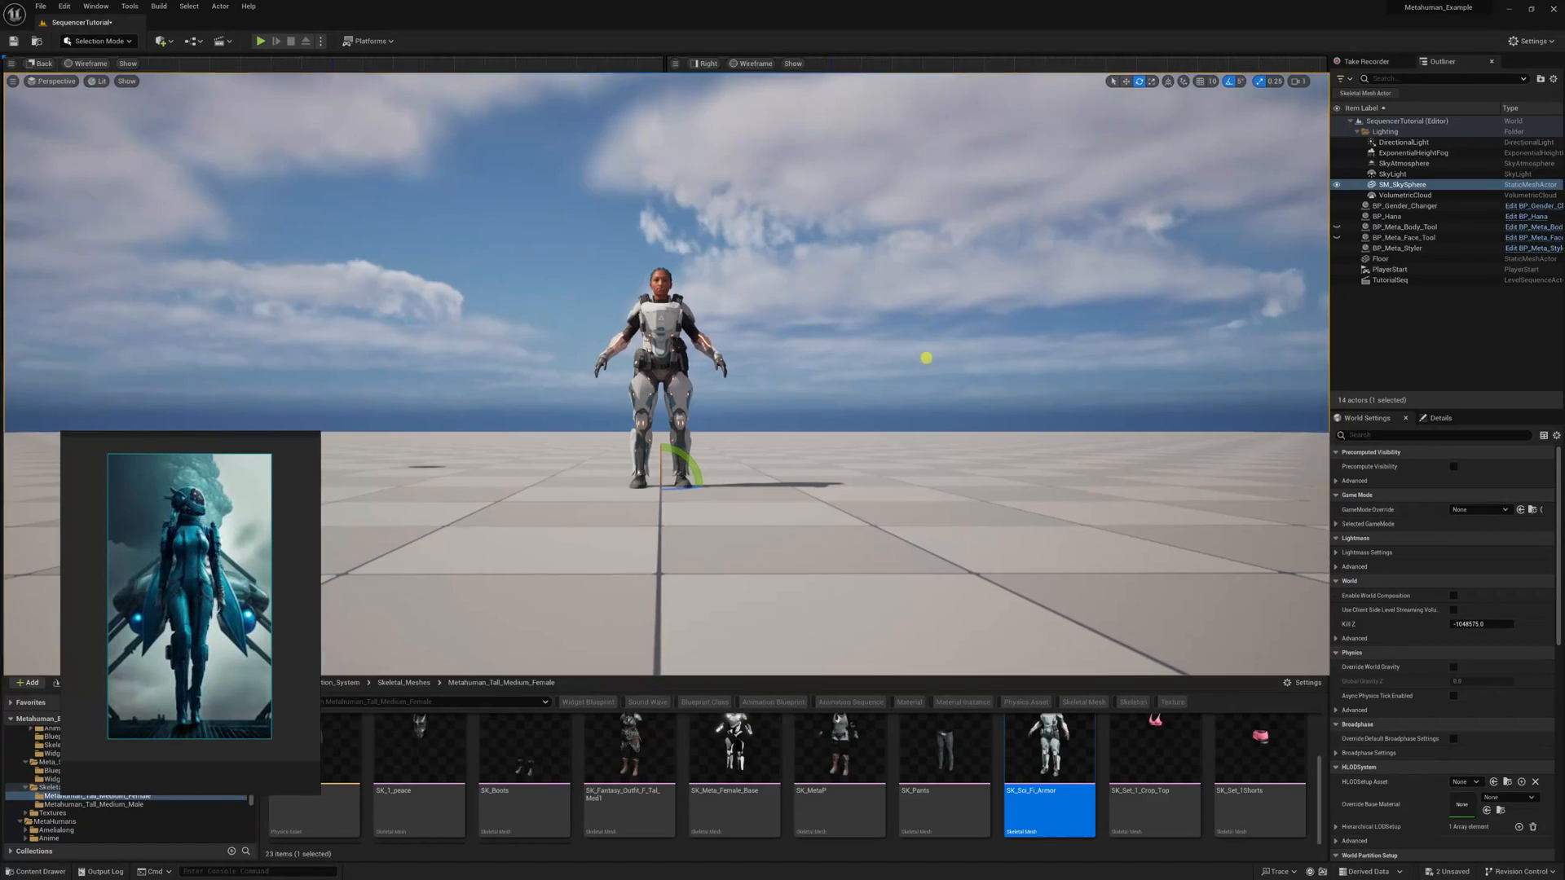
# Disconnect Event BeginPlay from the Set View Target with Blend node in the level blueprint and test-play the level
pyautogui.click(193, 41)
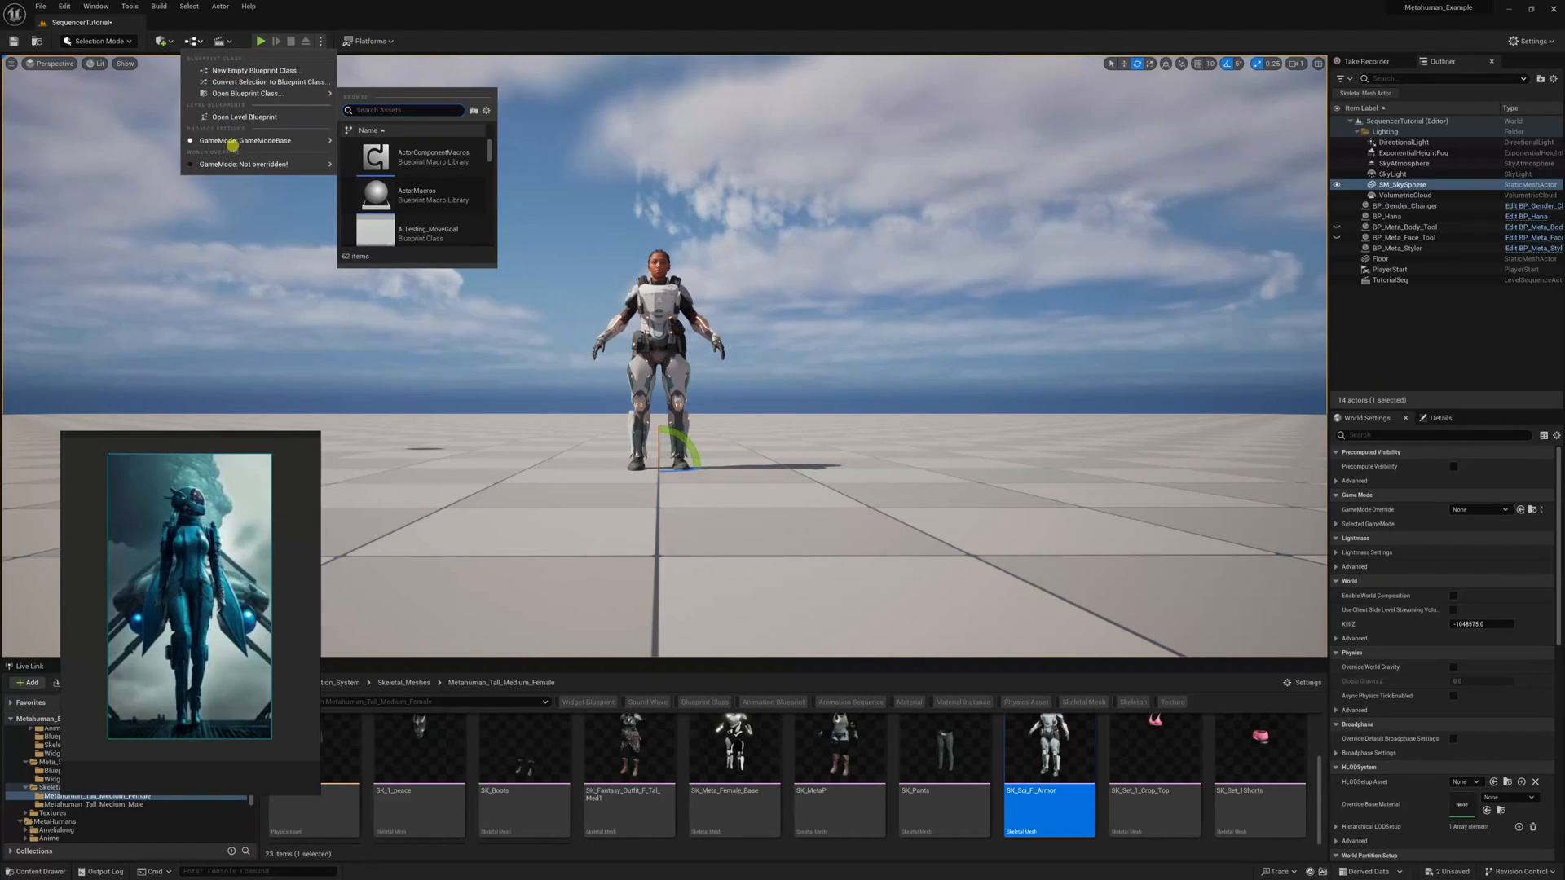
pyautogui.click(244, 117)
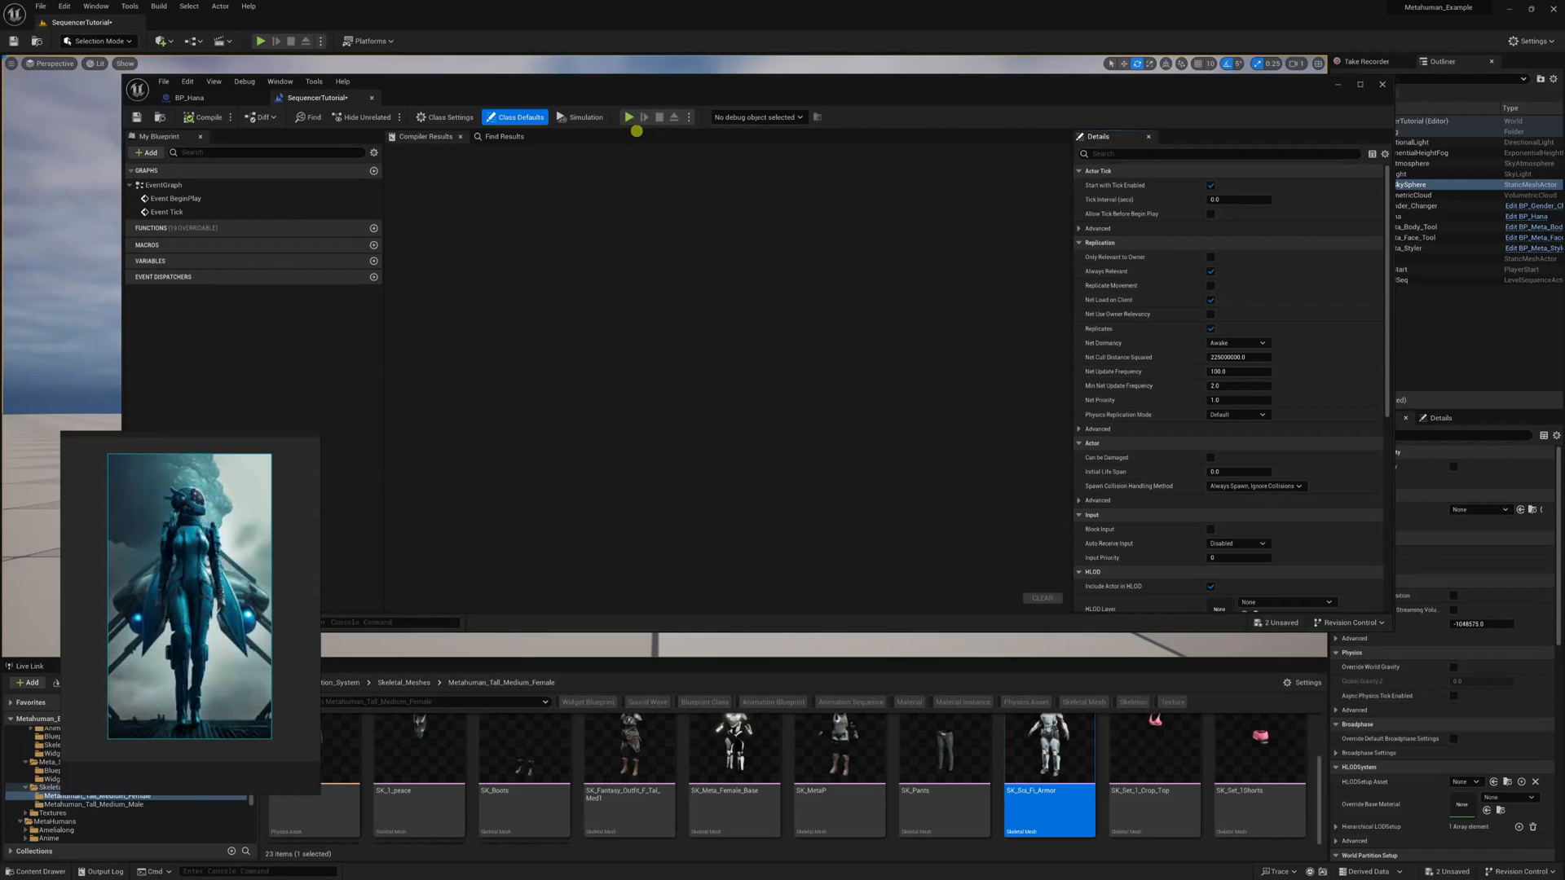
pyautogui.doubleClick(172, 198)
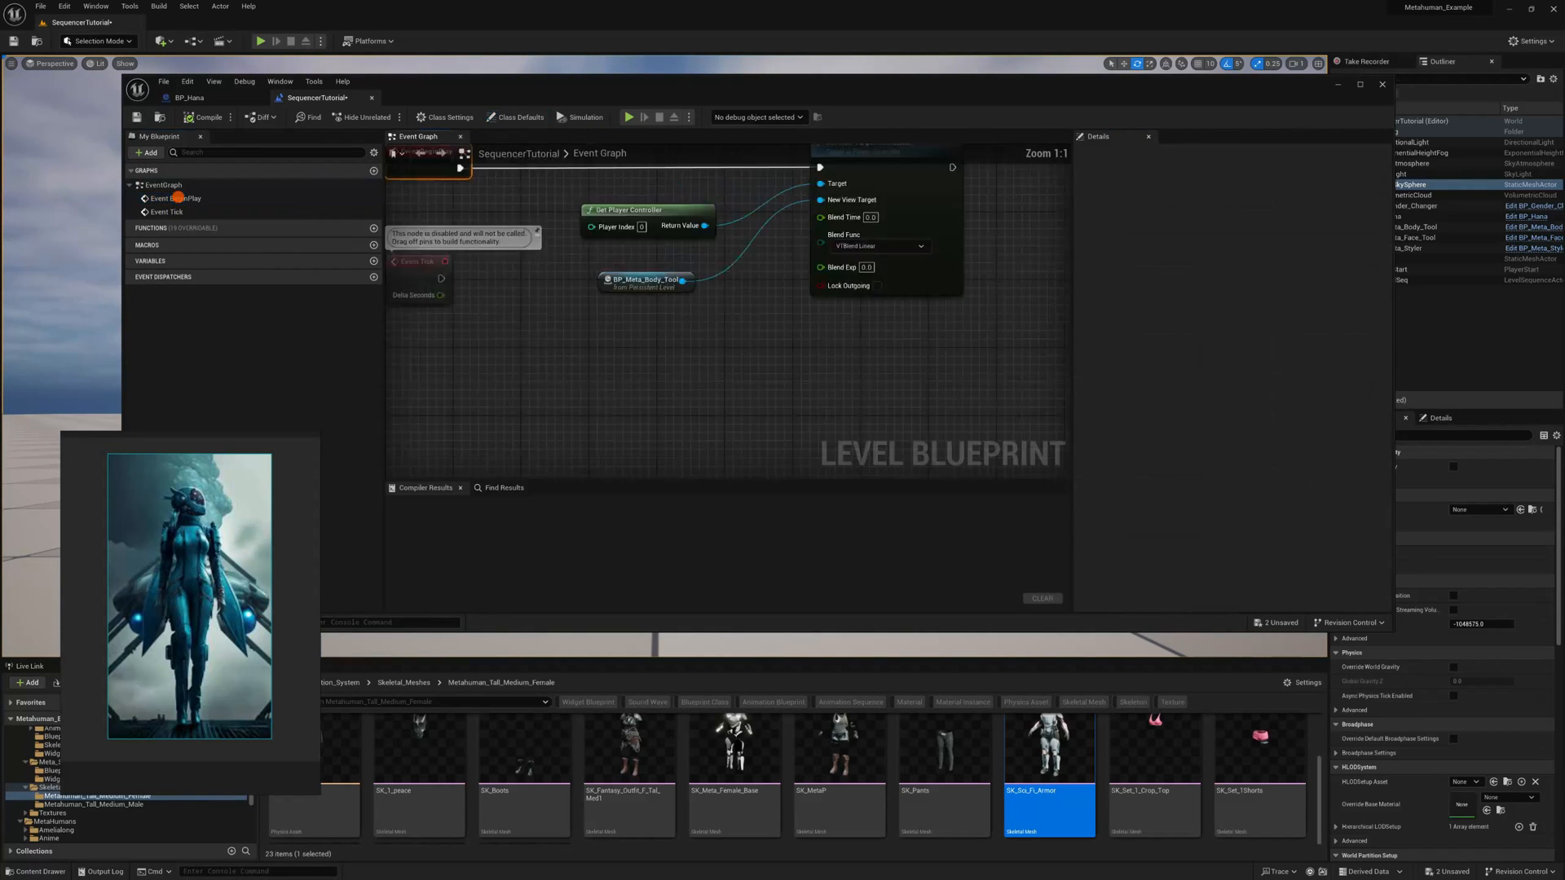
pyautogui.moveTo(908, 321); pyautogui.dragTo(571, 259, button='right')
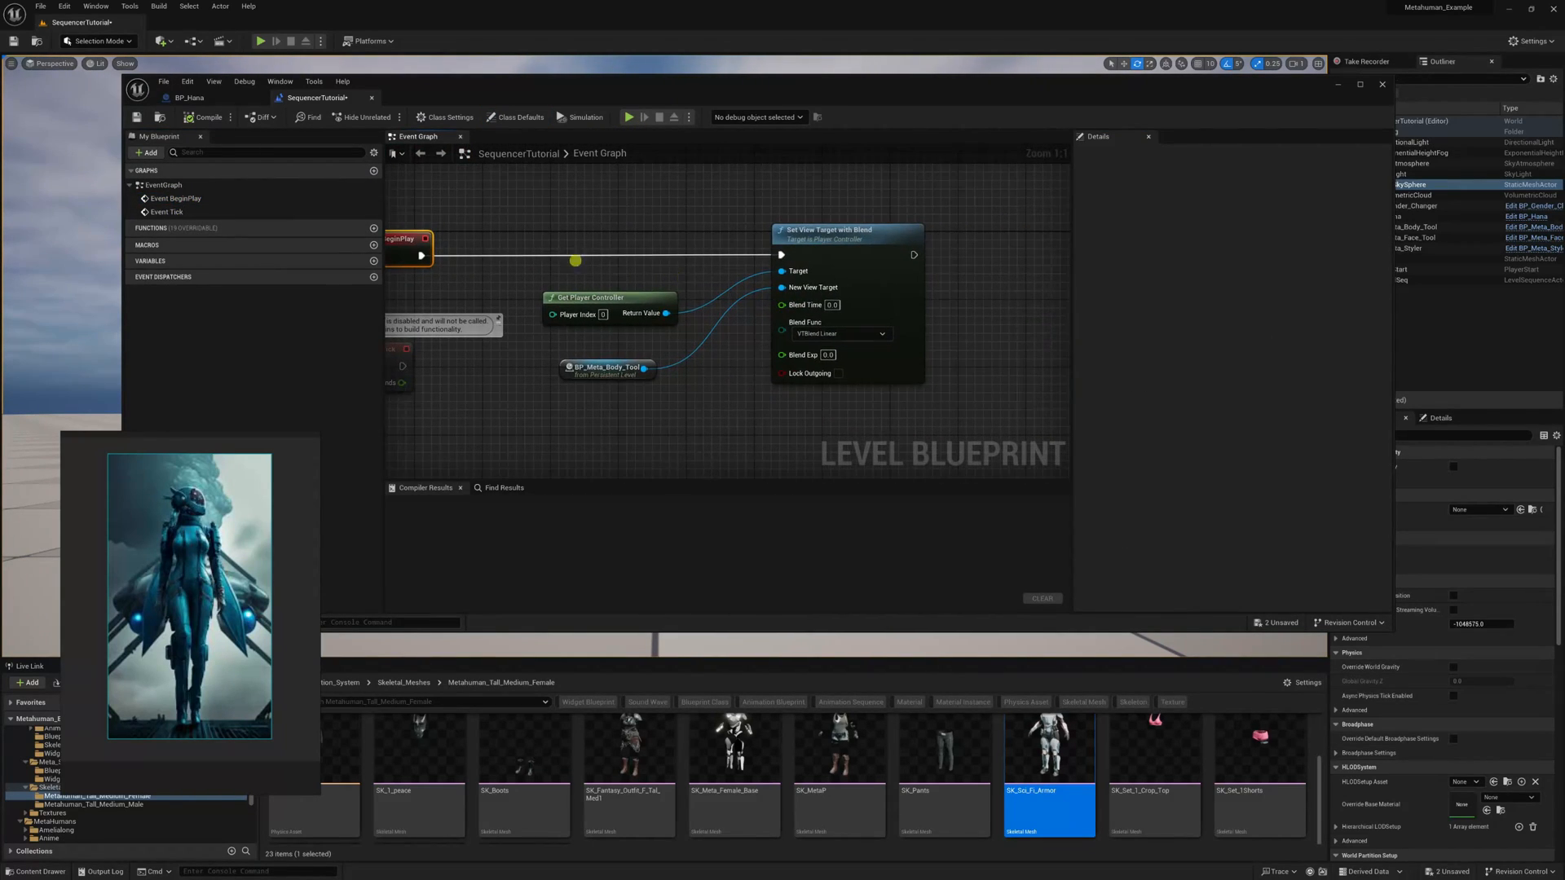
pyautogui.keyDown('alt'); pyautogui.click(782, 255); pyautogui.keyUp('alt')
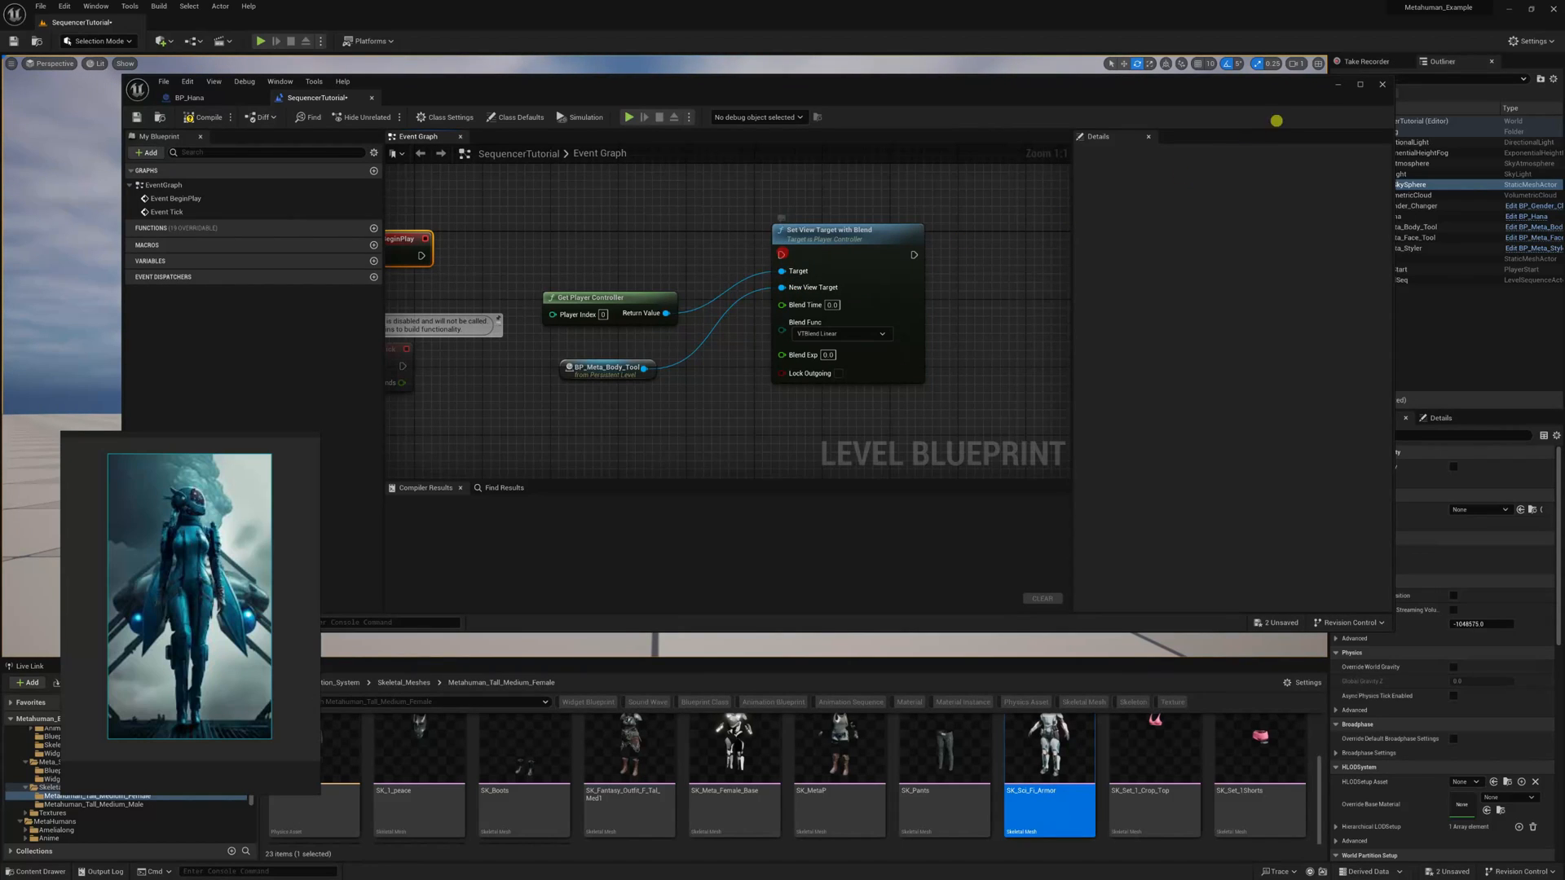
pyautogui.click(1335, 85)
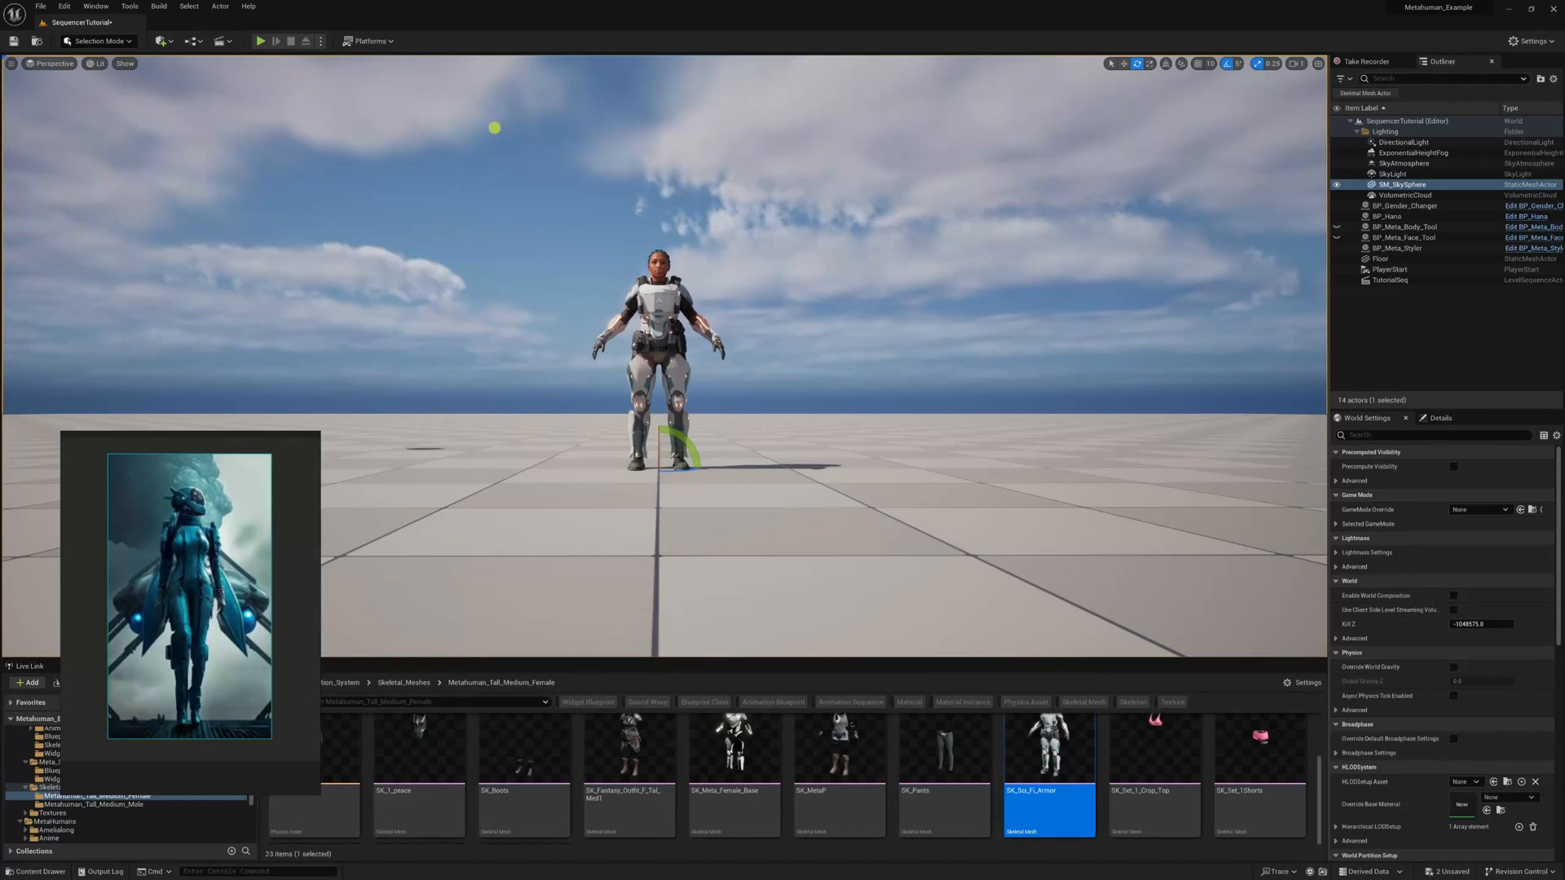
pyautogui.click(258, 41)
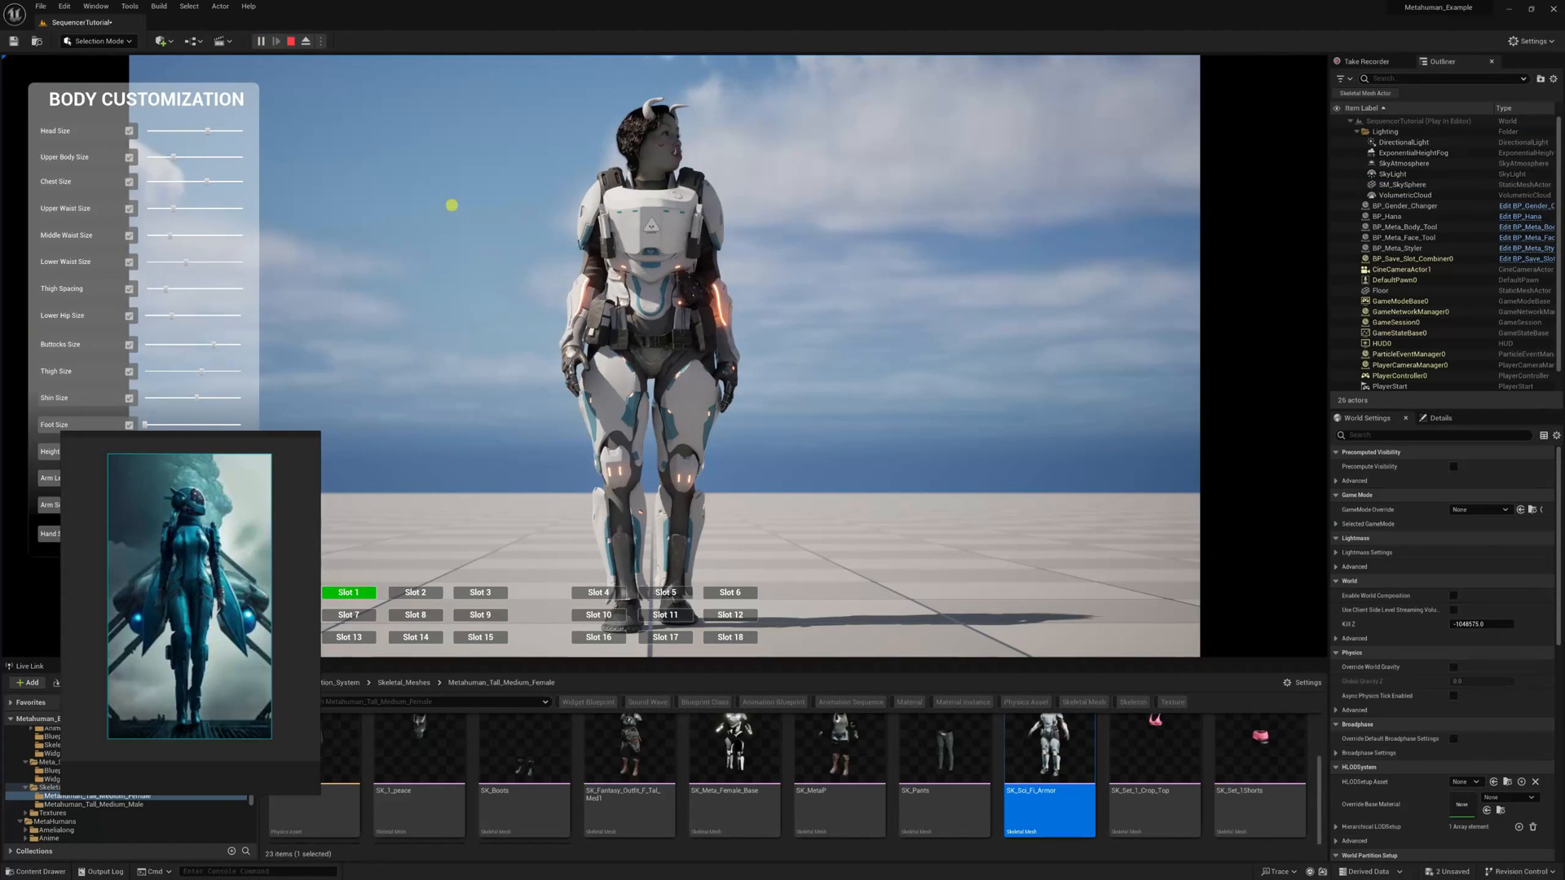
pyautogui.press('F11')
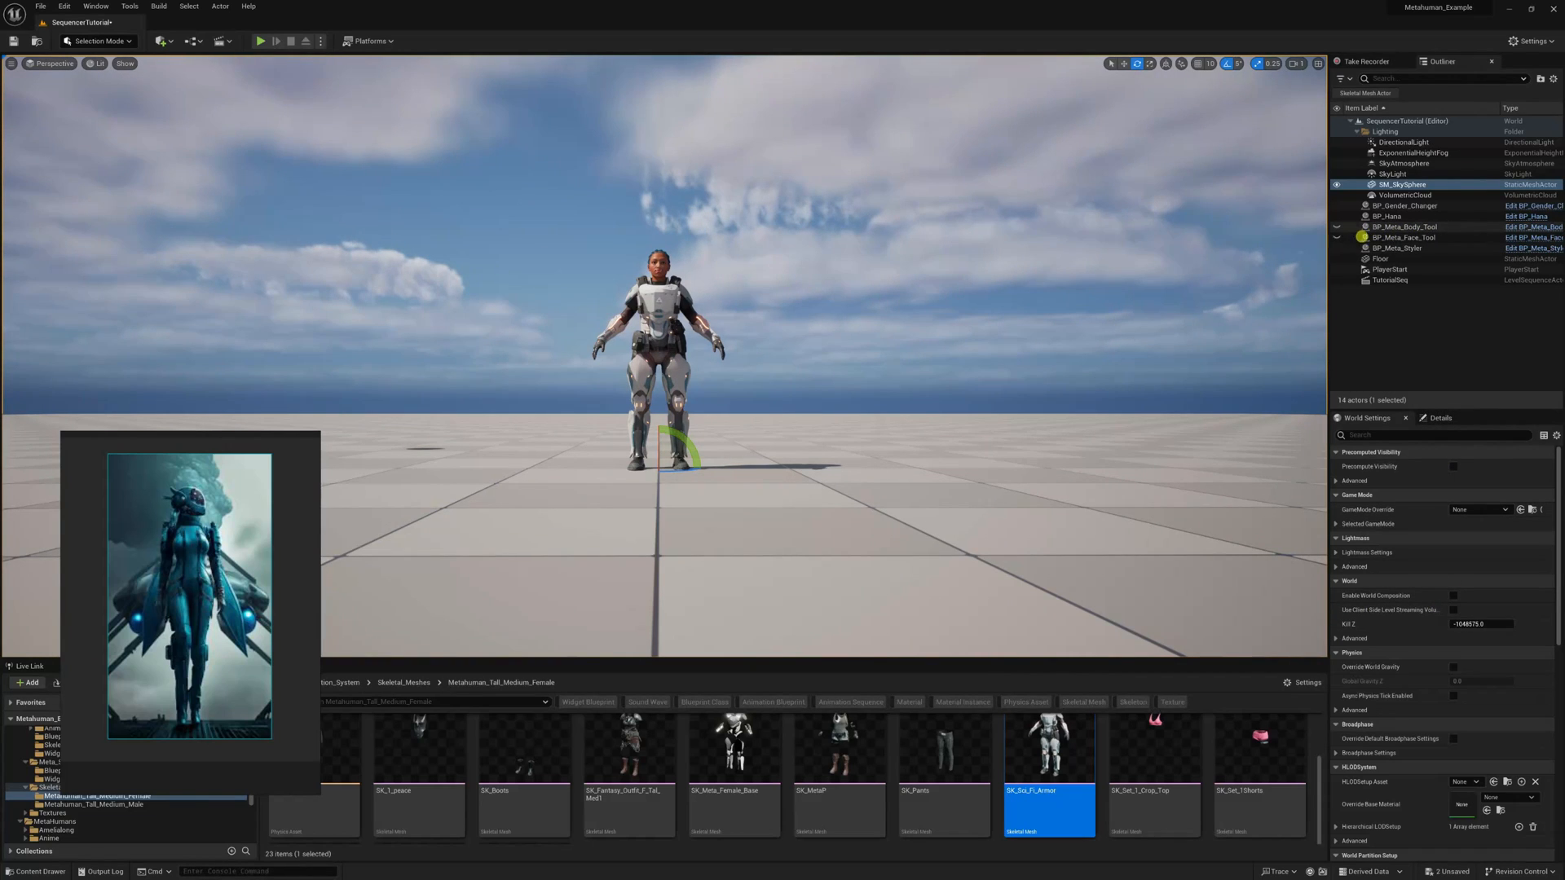
# Turn off Hide Menus in Play for BP_Meta_Face_Tool and BP_Meta_Styler
pyautogui.click(1390, 238)
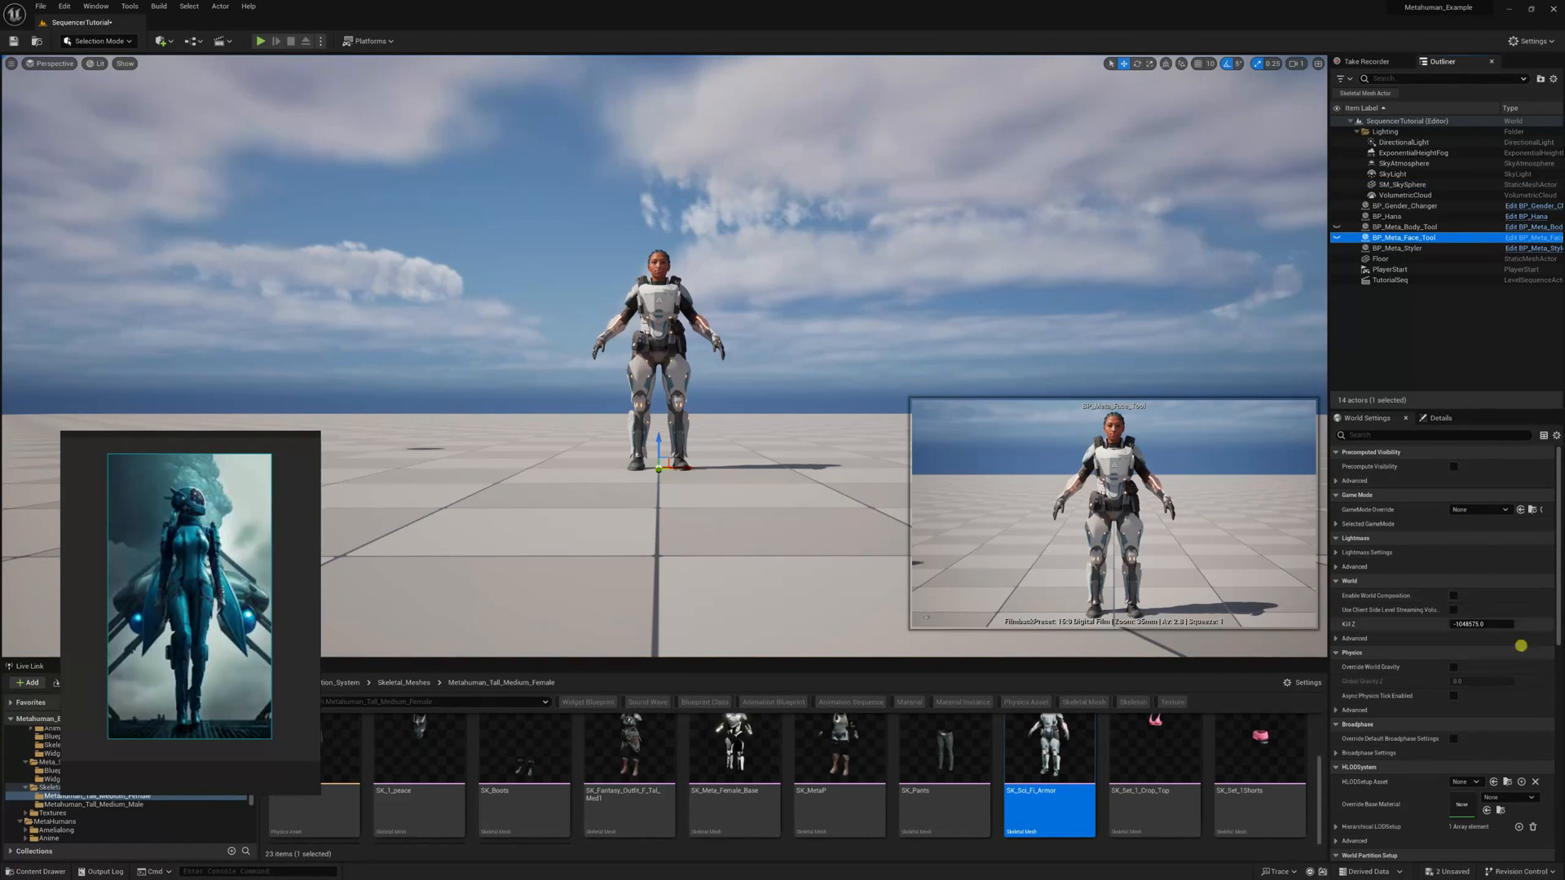
pyautogui.click(1373, 437)
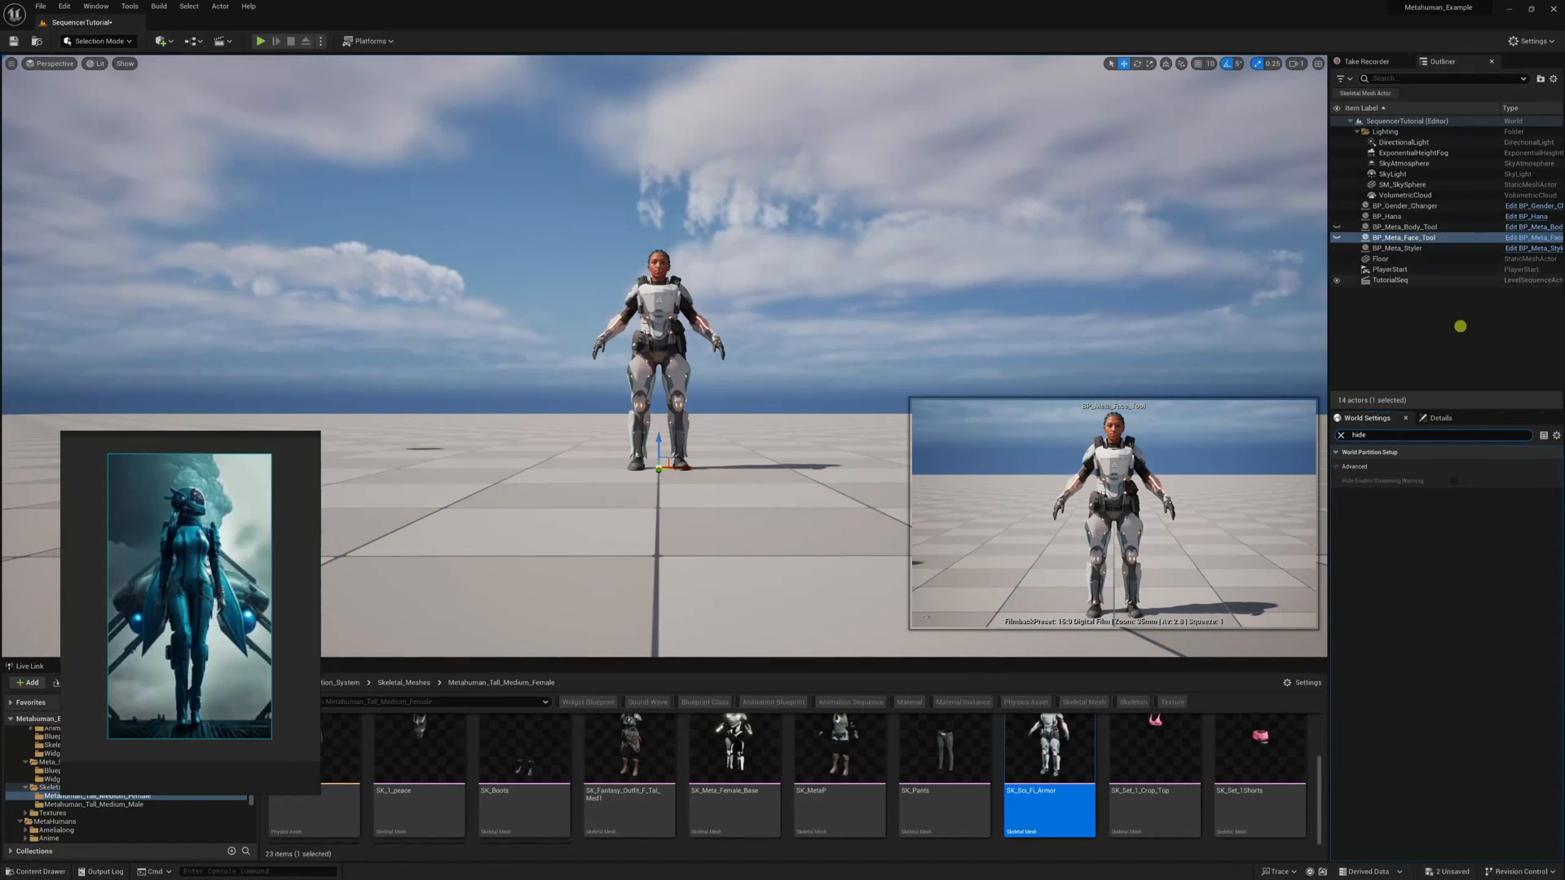
pyautogui.click(1439, 418)
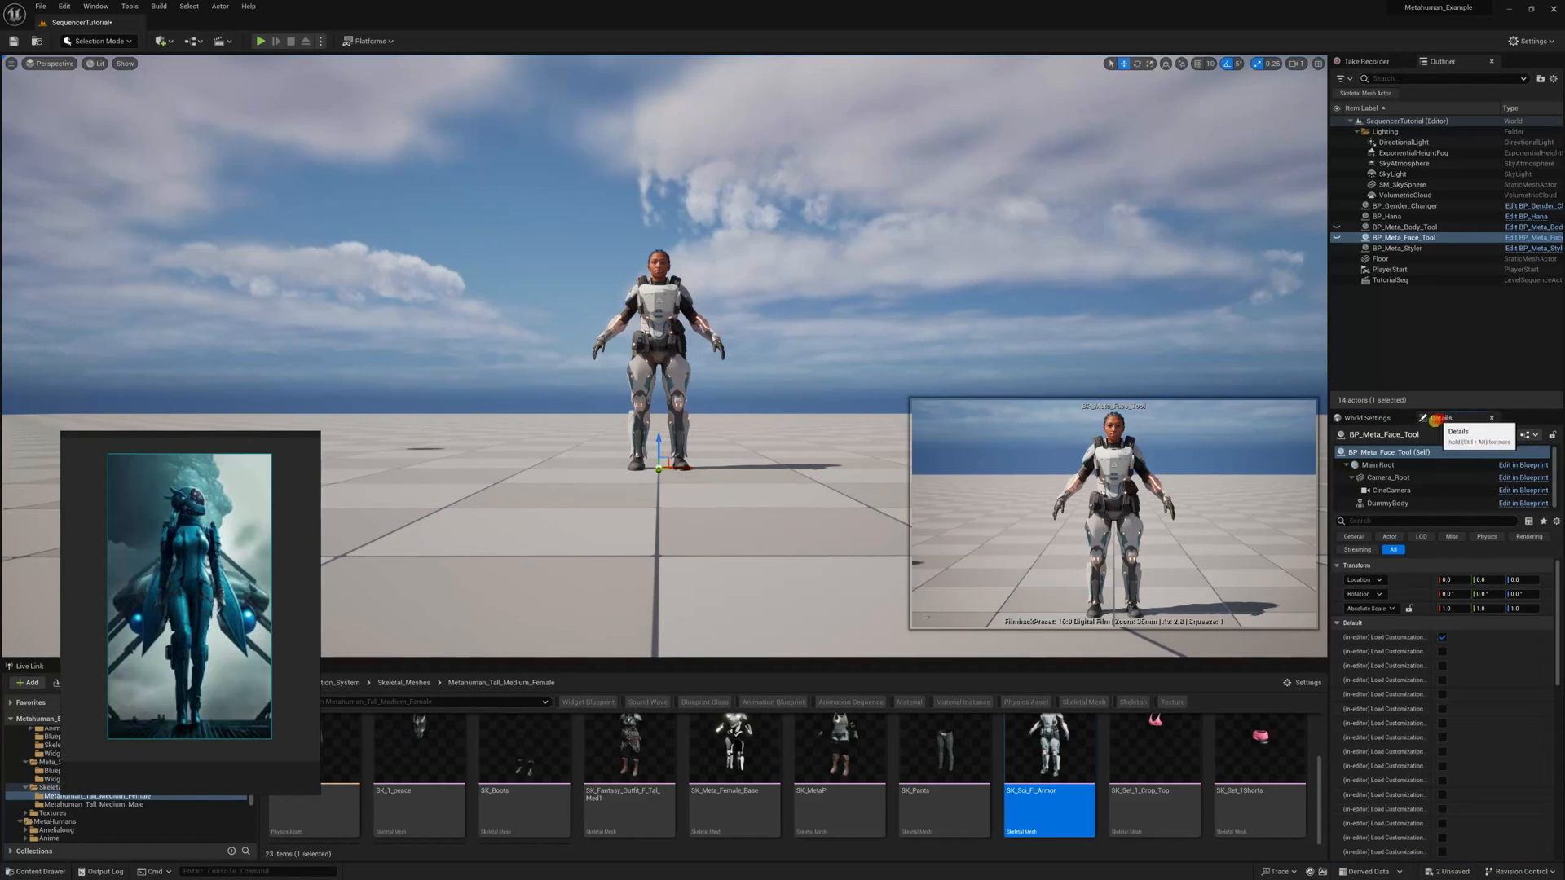
pyautogui.click(1362, 520)
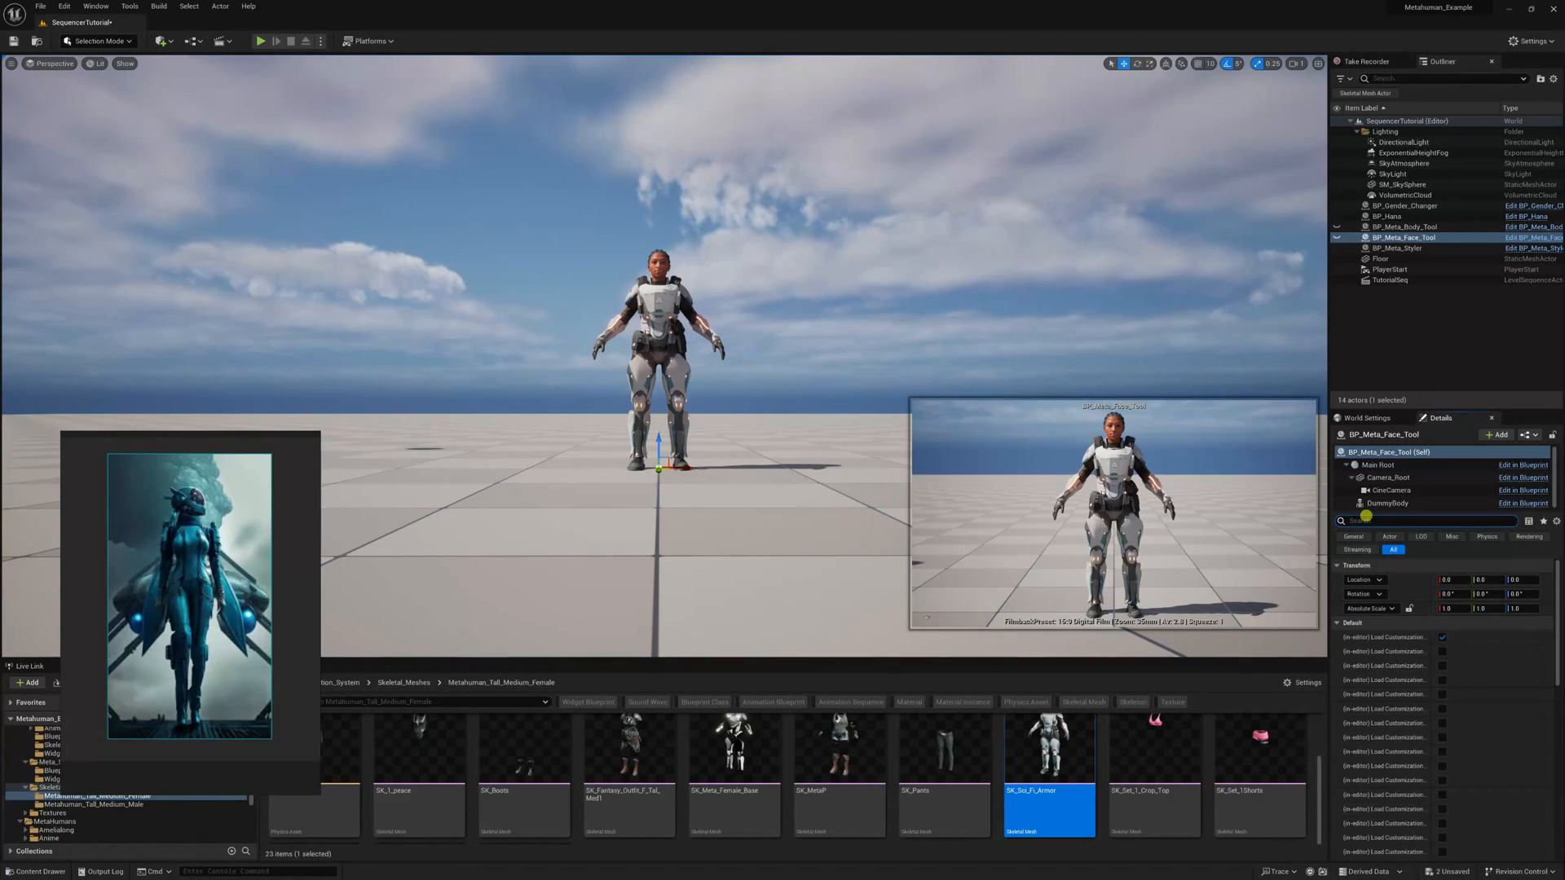
pyautogui.write('hide')
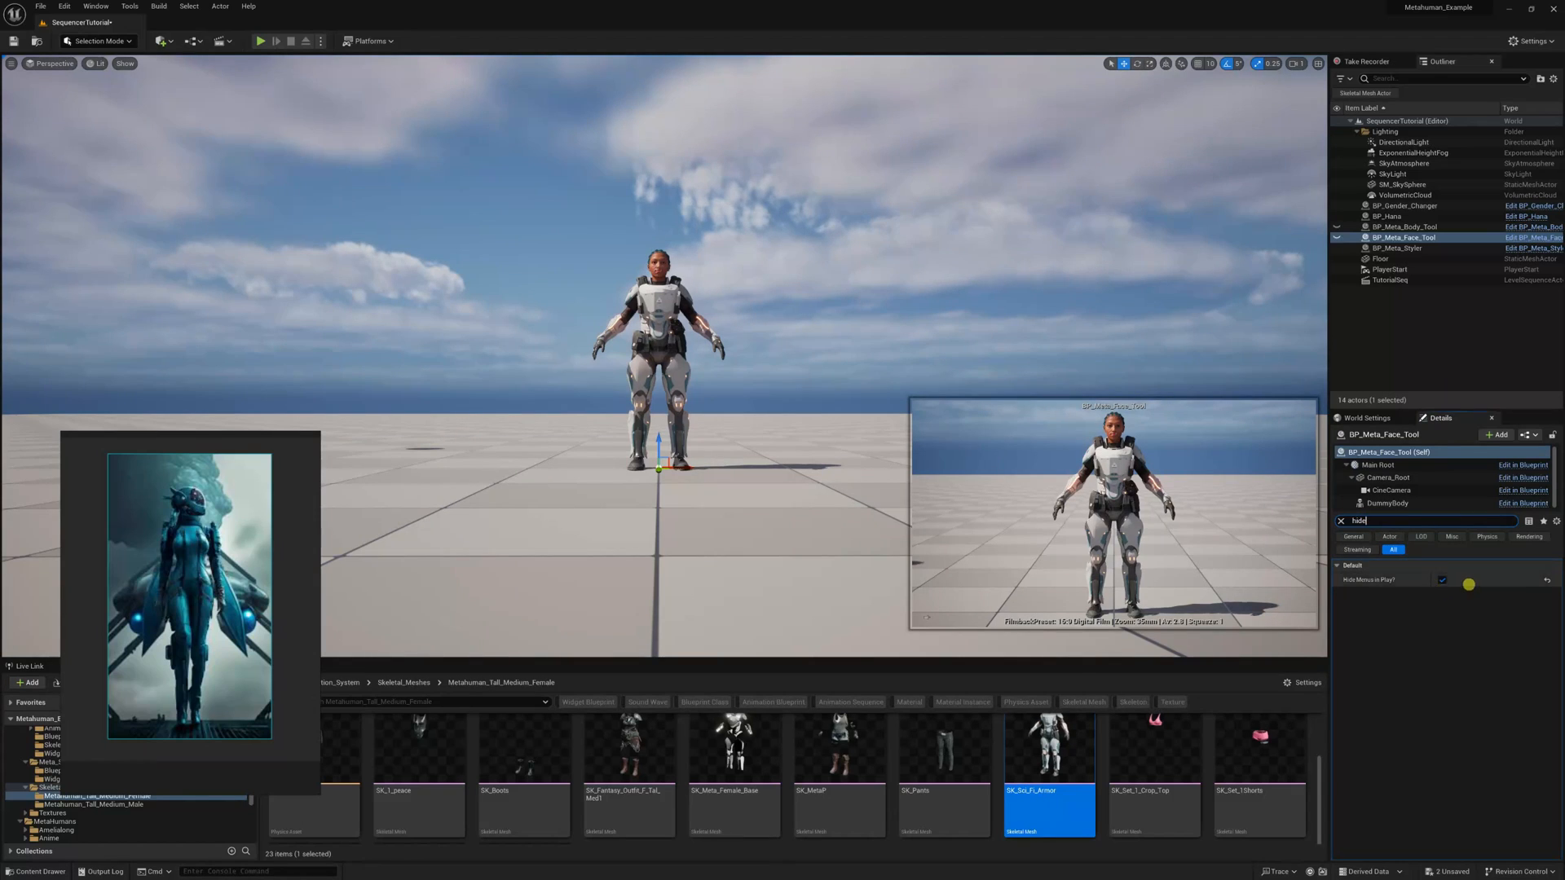
pyautogui.click(1444, 580)
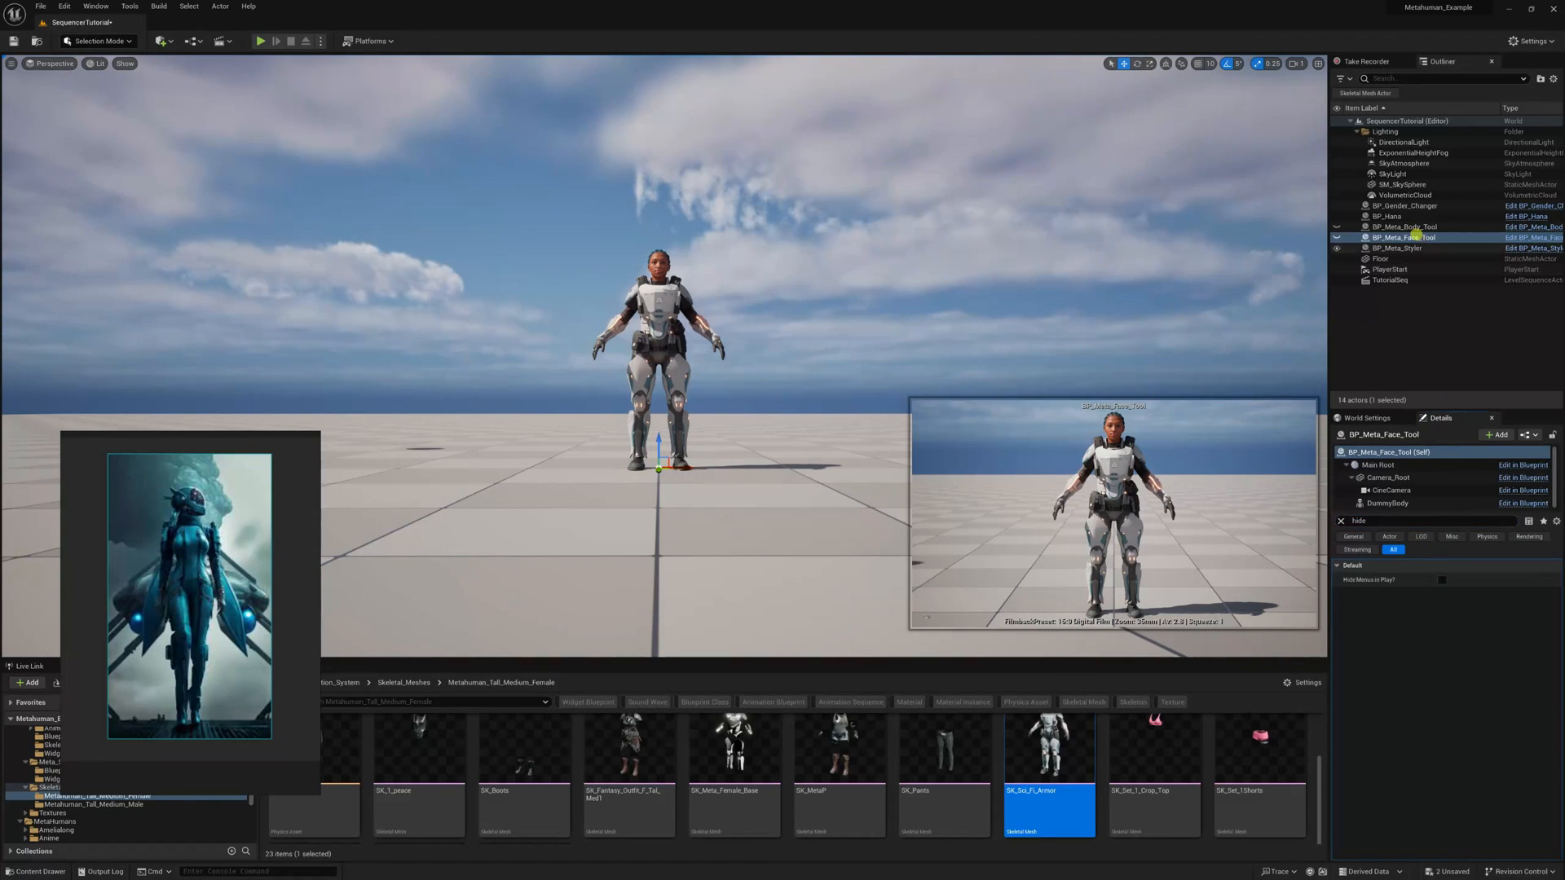
pyautogui.click(1404, 227)
pyautogui.click(1390, 217)
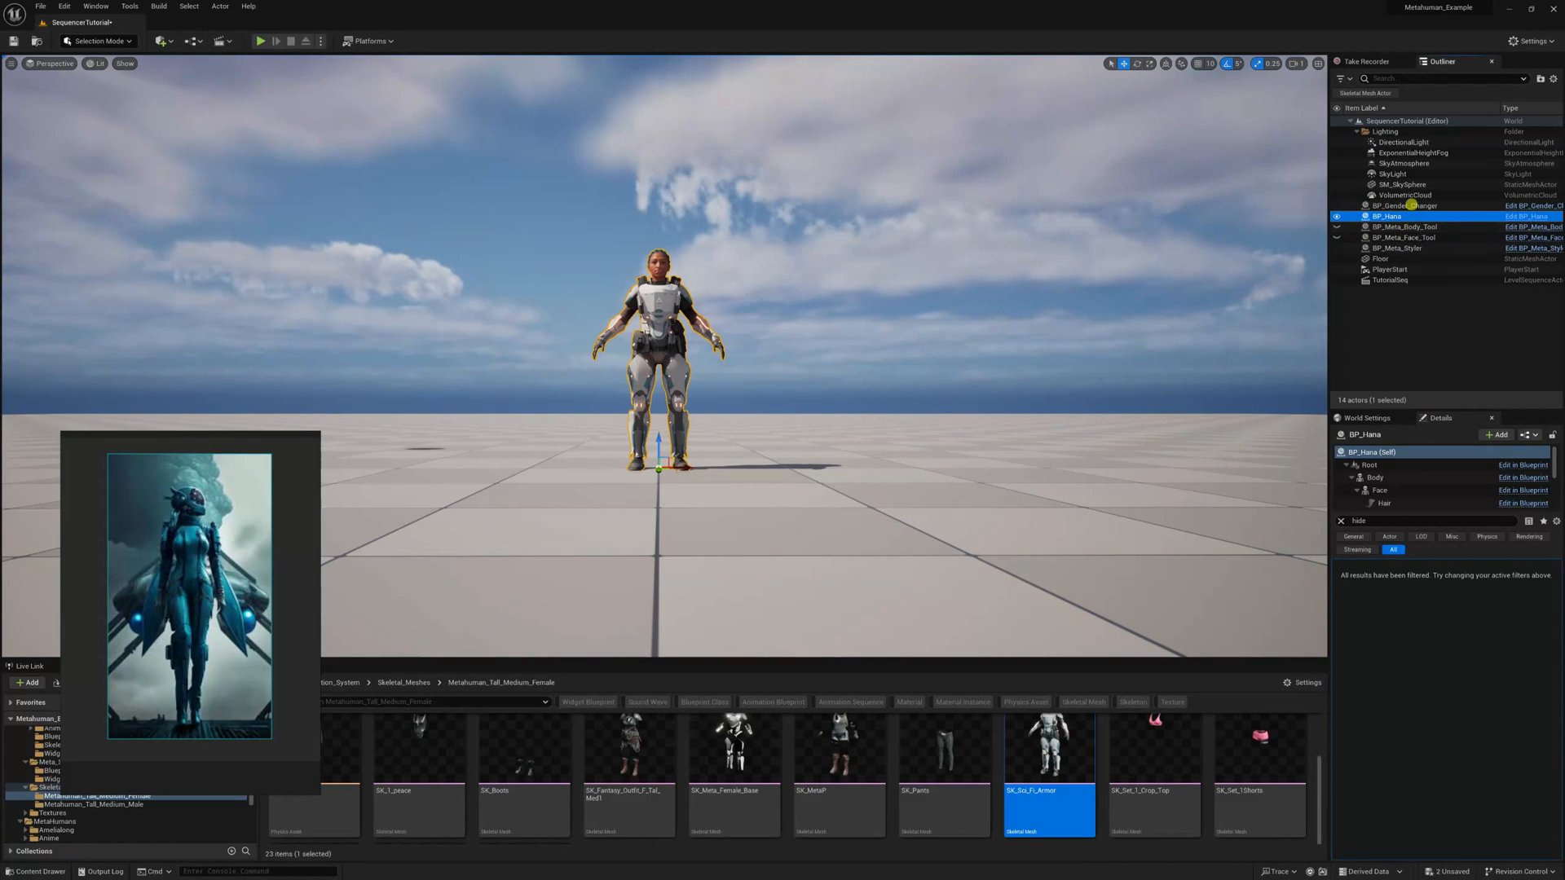
pyautogui.click(1398, 248)
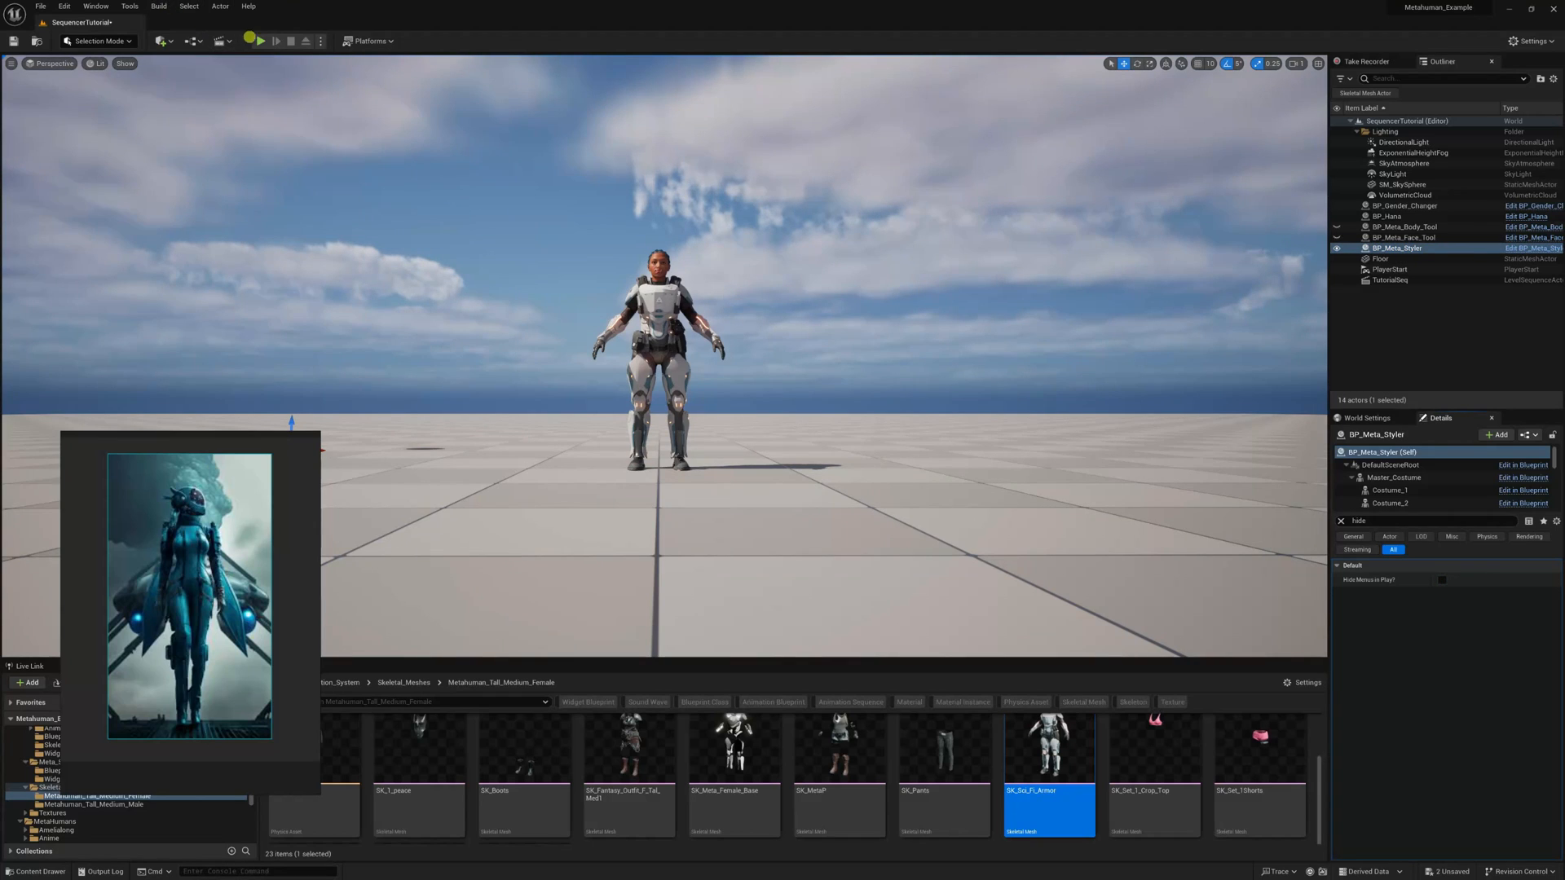
# Play the level fullscreen with the customization menus and cycle the character's hair to a short, straight dark hairstyle
pyautogui.click(261, 41)
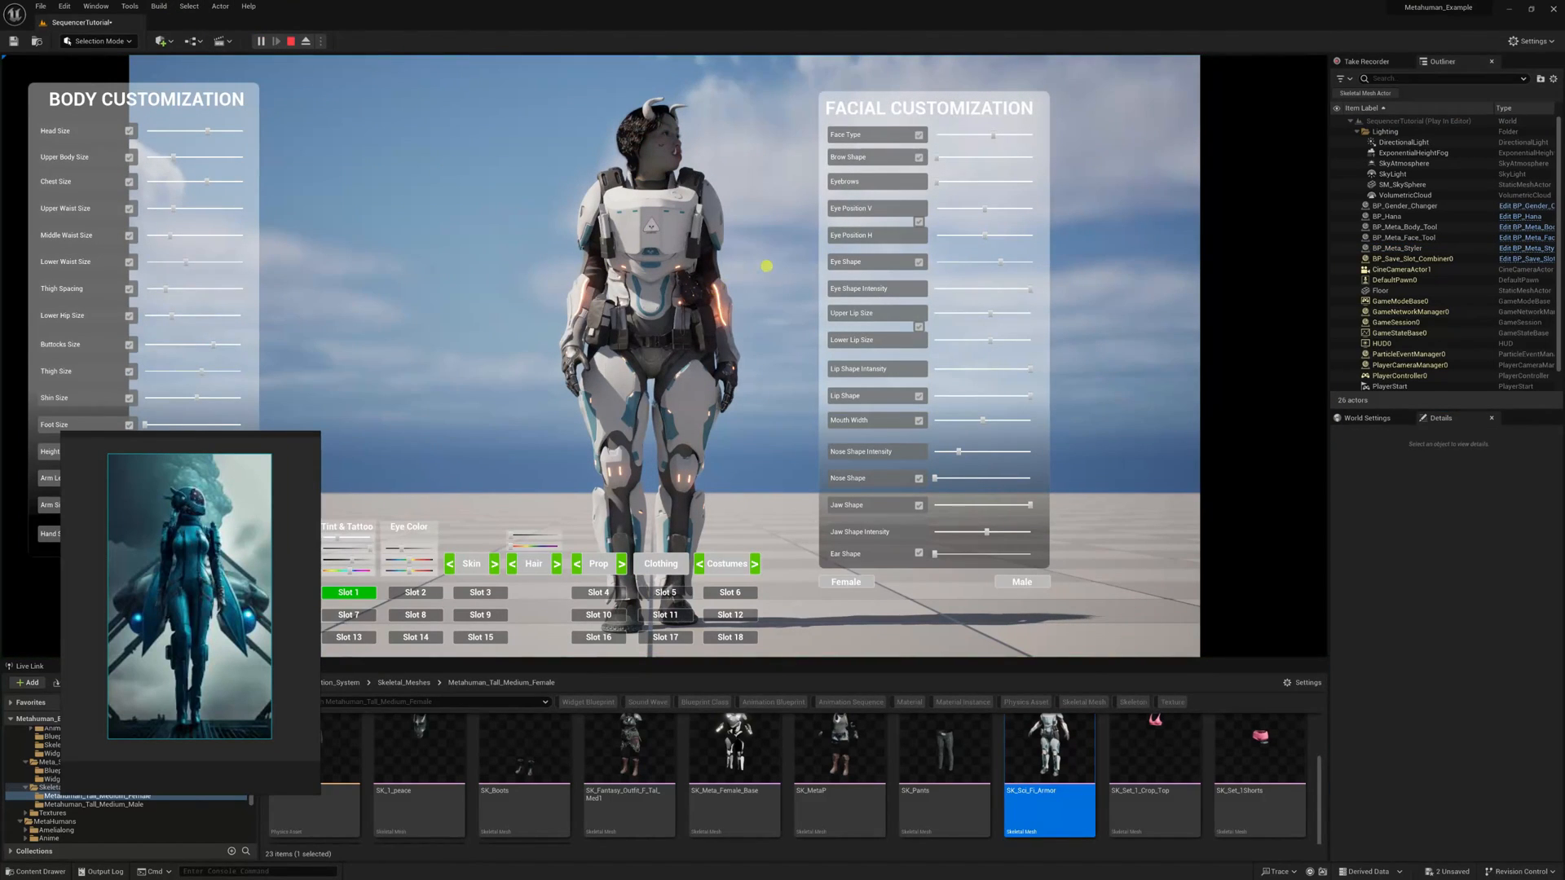
pyautogui.press('F11')
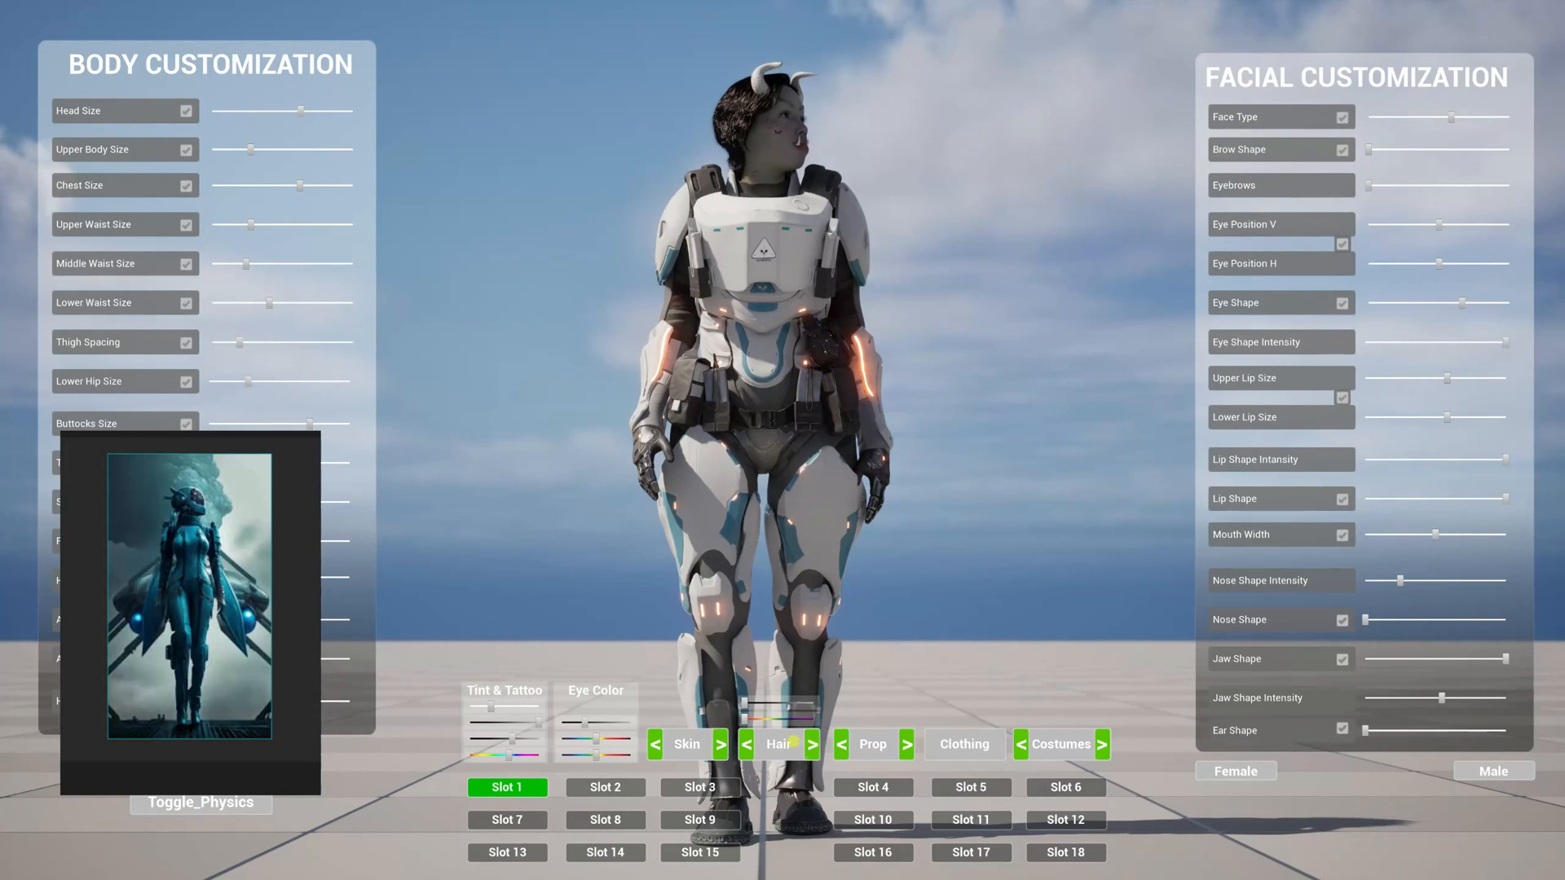
pyautogui.click(812, 745)
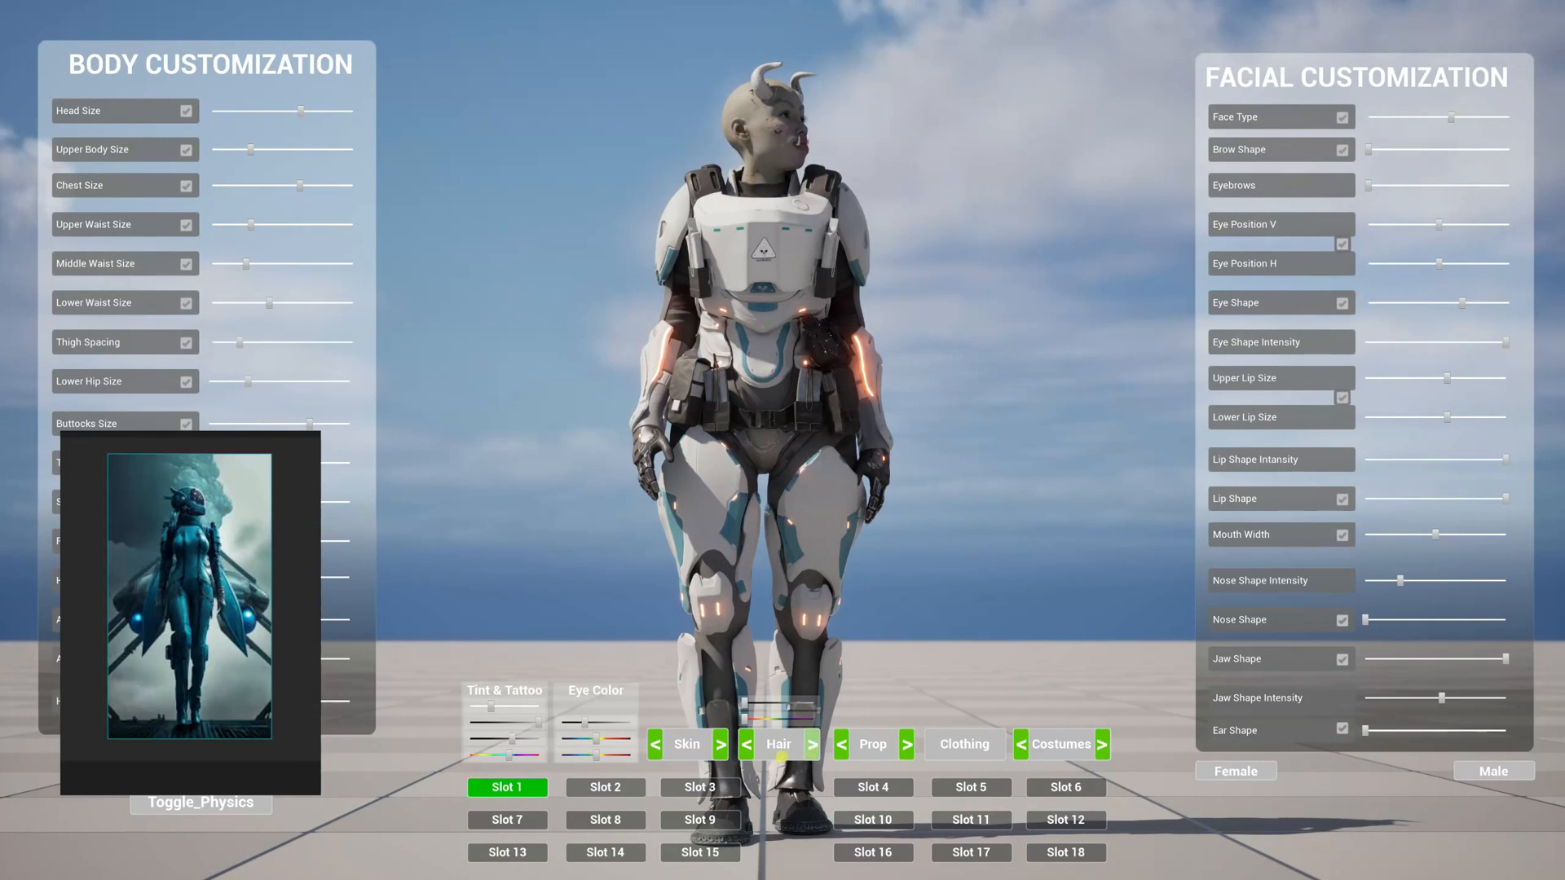
pyautogui.click(745, 746)
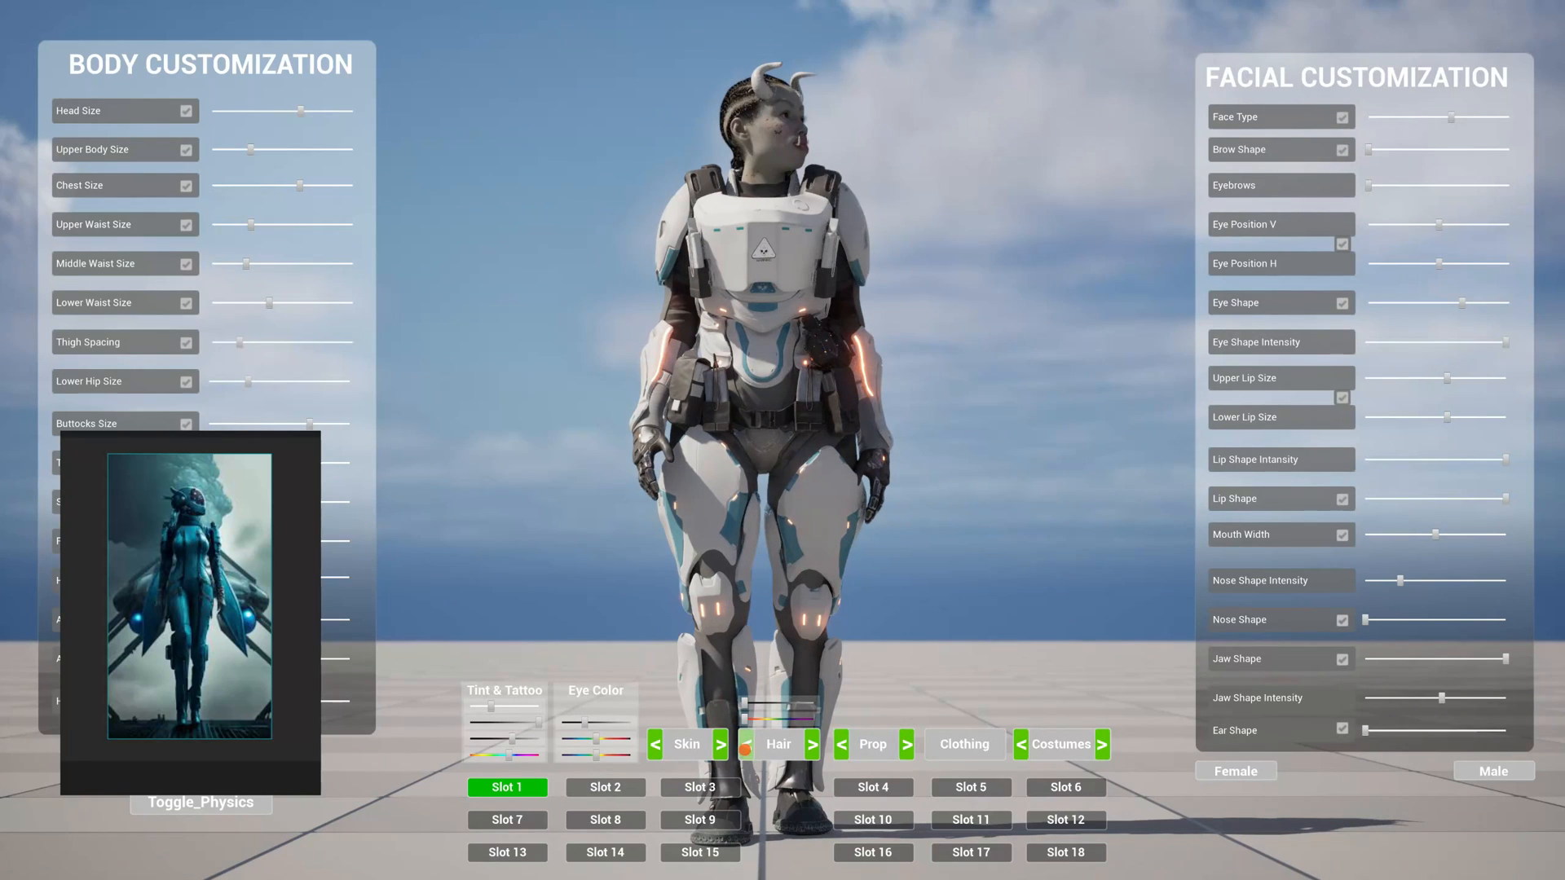
pyautogui.click(745, 746)
pyautogui.click(745, 747)
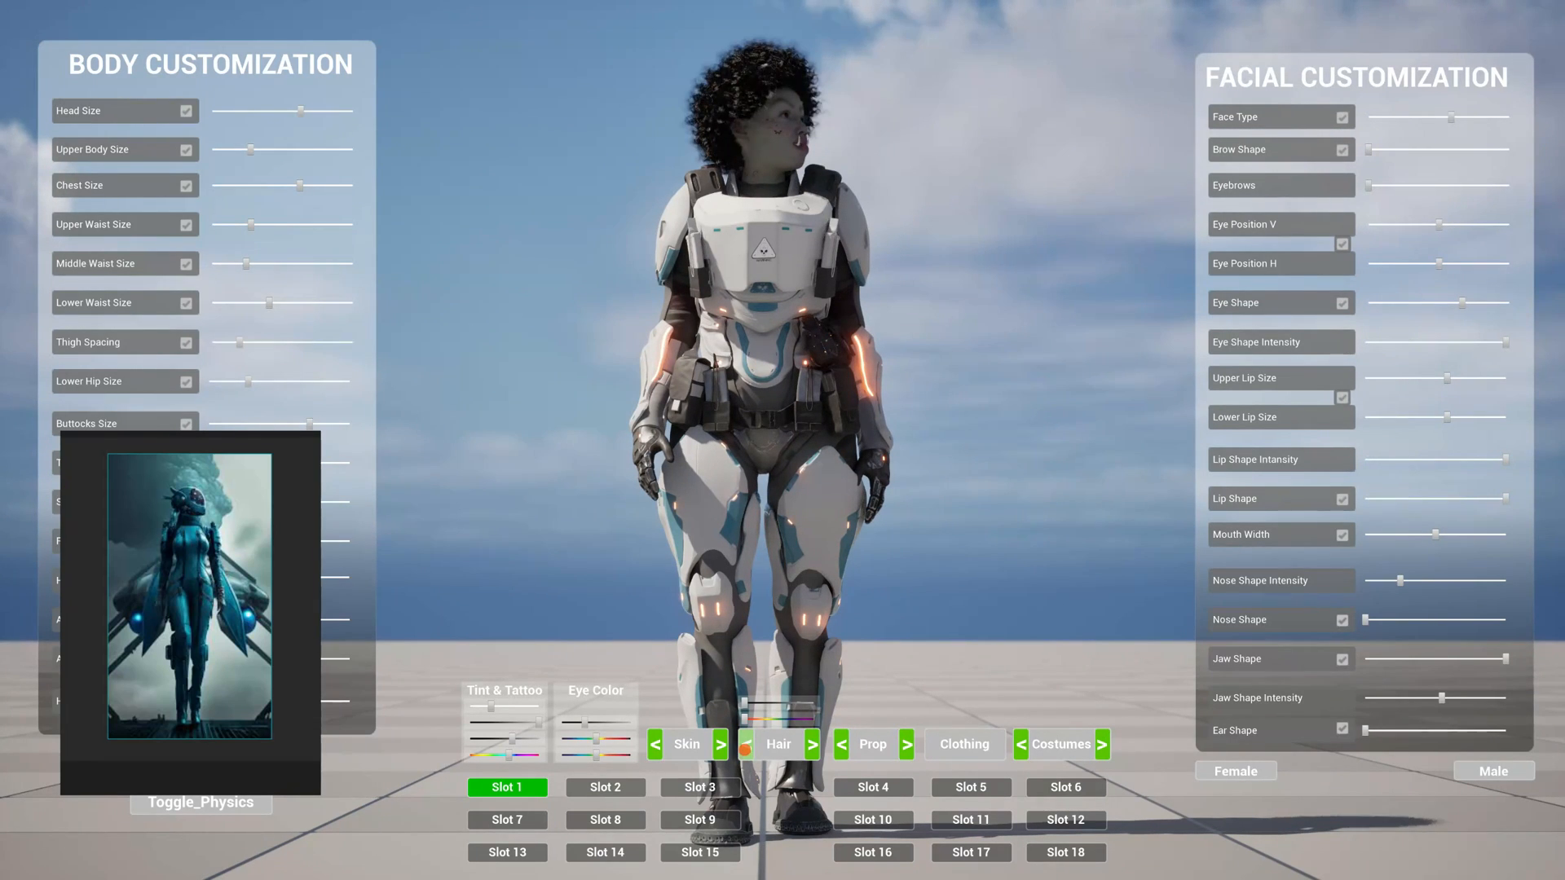
pyautogui.click(745, 746)
pyautogui.click(813, 747)
pyautogui.click(812, 747)
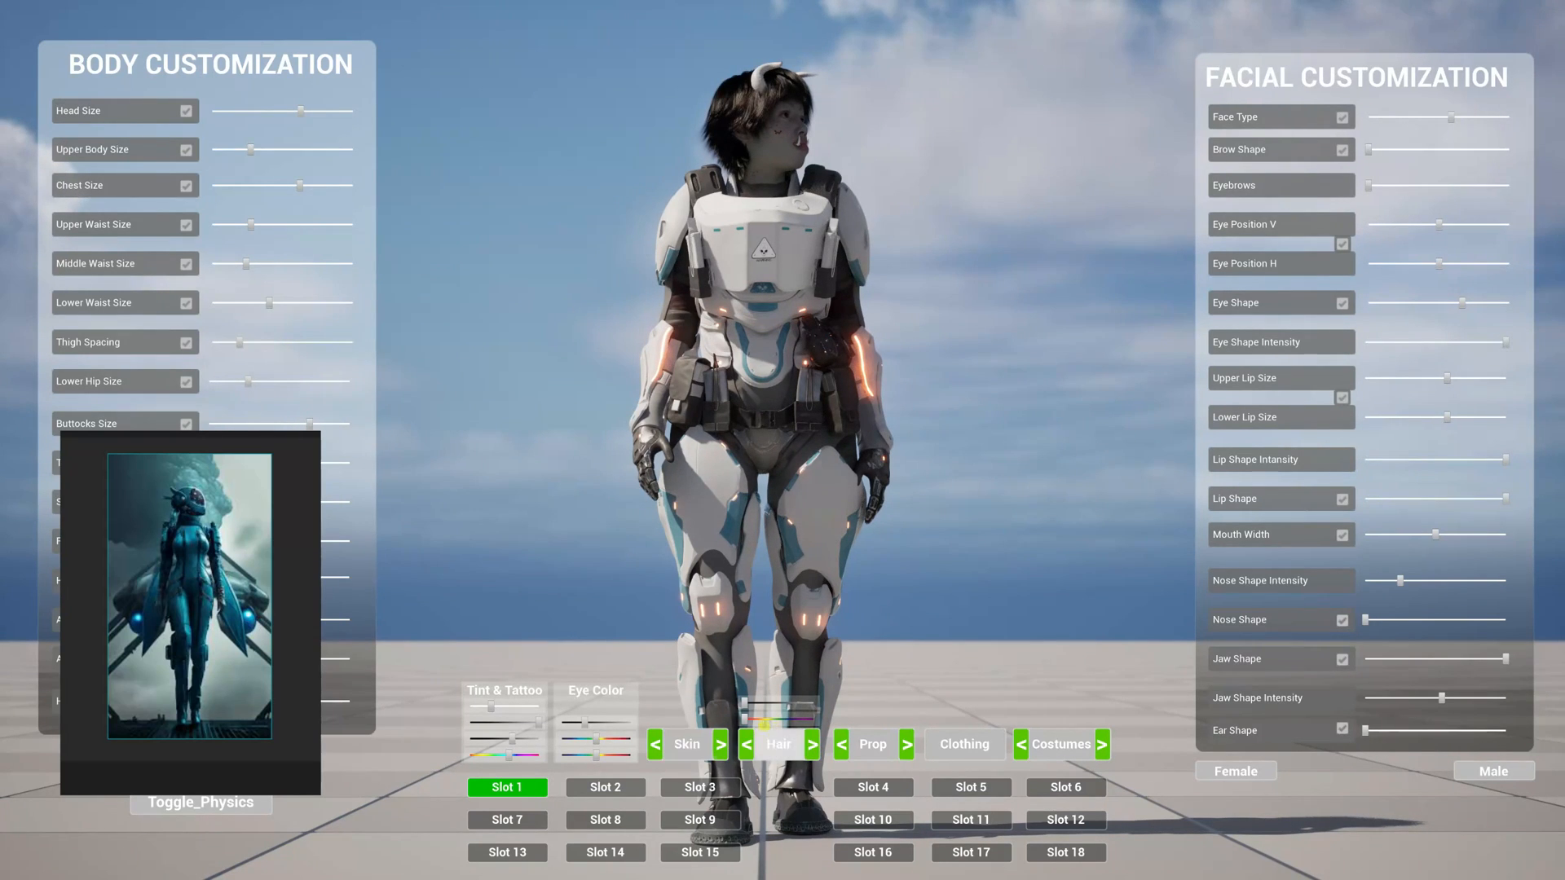
# Recolor the character's hair to blonde and shift it to a reddish tone, and stop playing
pyautogui.moveTo(758, 702); pyautogui.dragTo(762, 703)
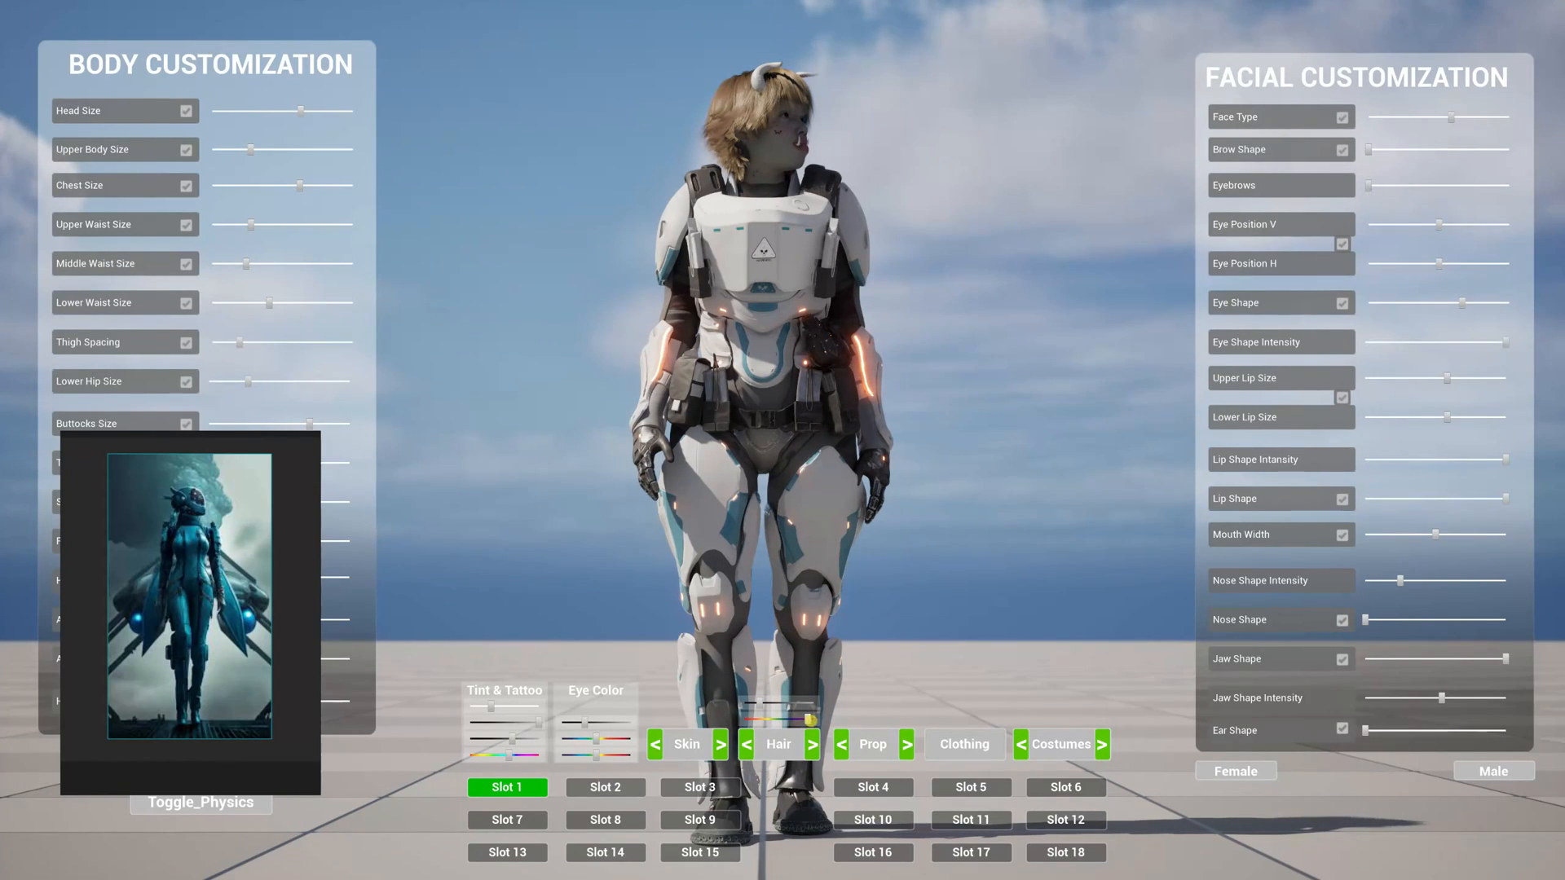
pyautogui.moveTo(760, 703); pyautogui.dragTo(771, 704)
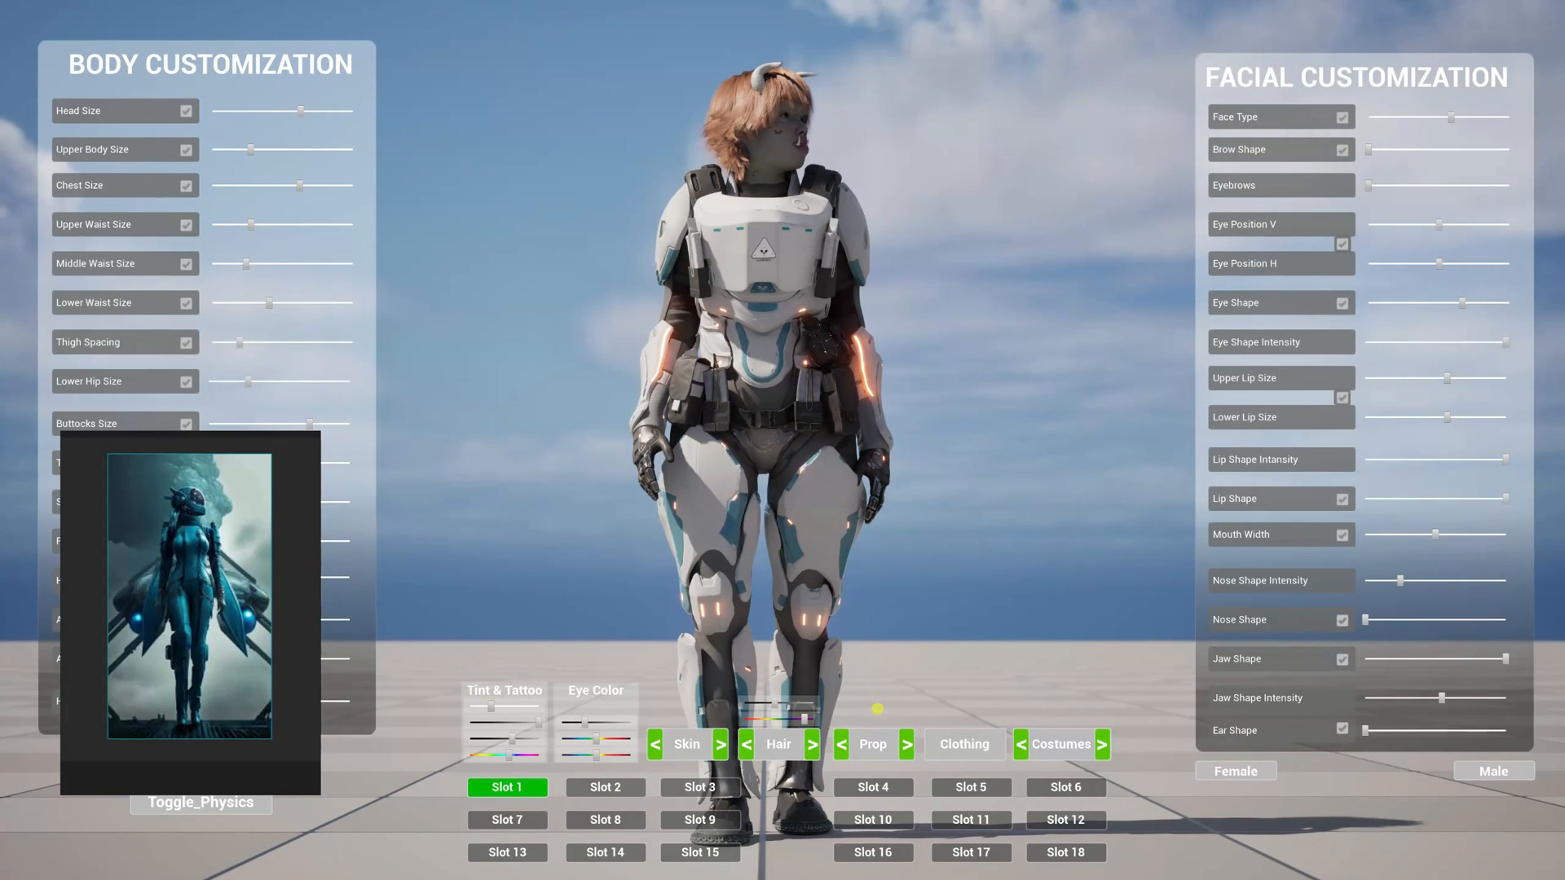
pyautogui.press('Escape')
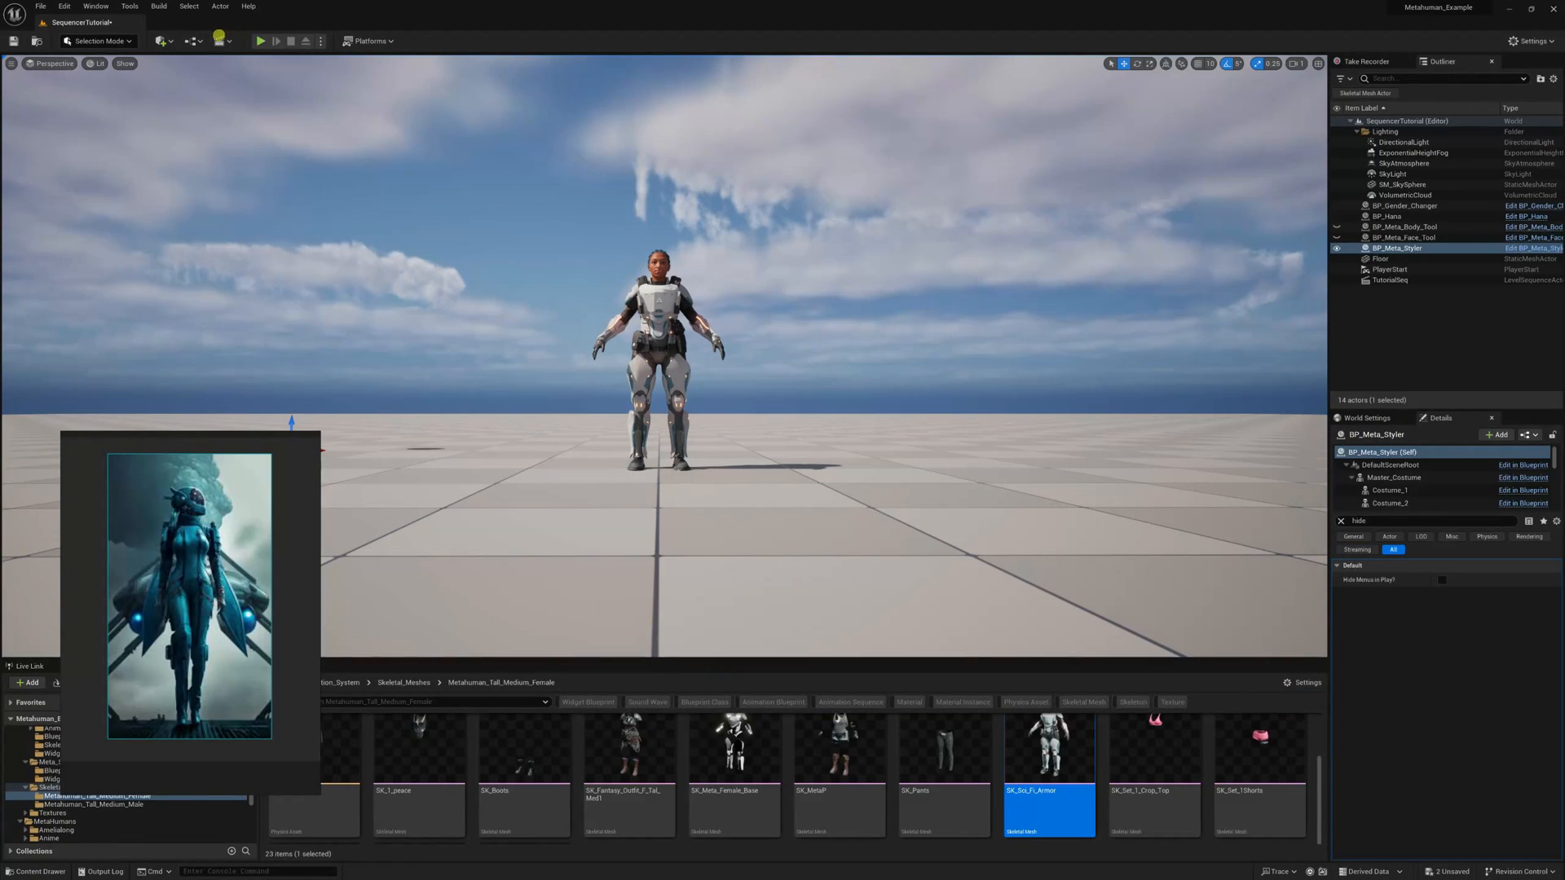
# Reconnect Event BeginPlay to the Set View Target with Blend node in the level blueprint and close the blueprint editor
pyautogui.click(191, 43)
pyautogui.click(245, 119)
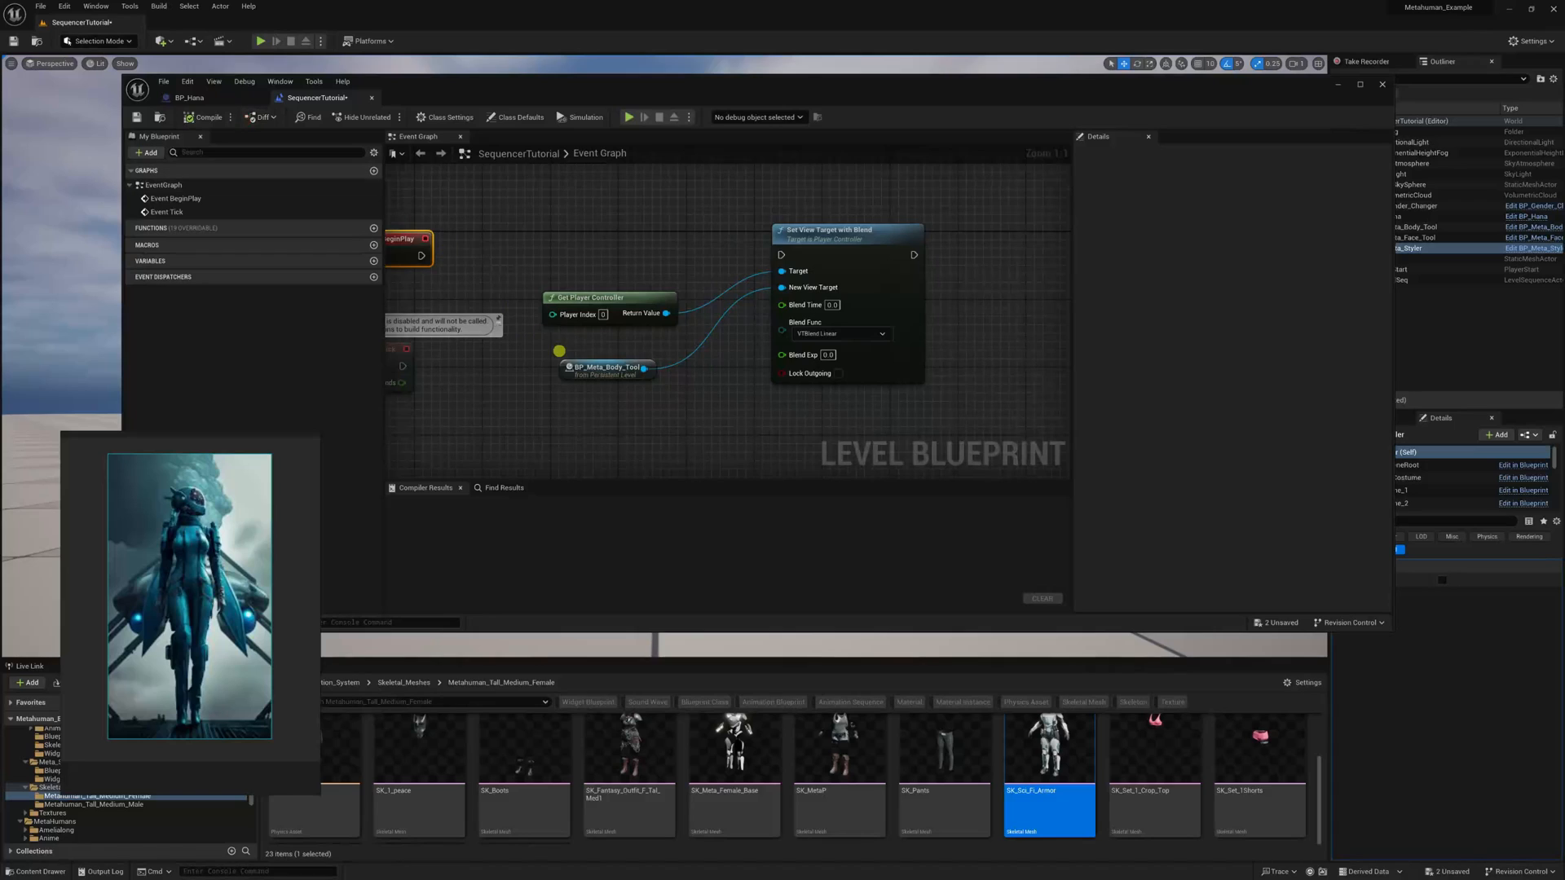
pyautogui.moveTo(417, 254); pyautogui.dragTo(781, 255)
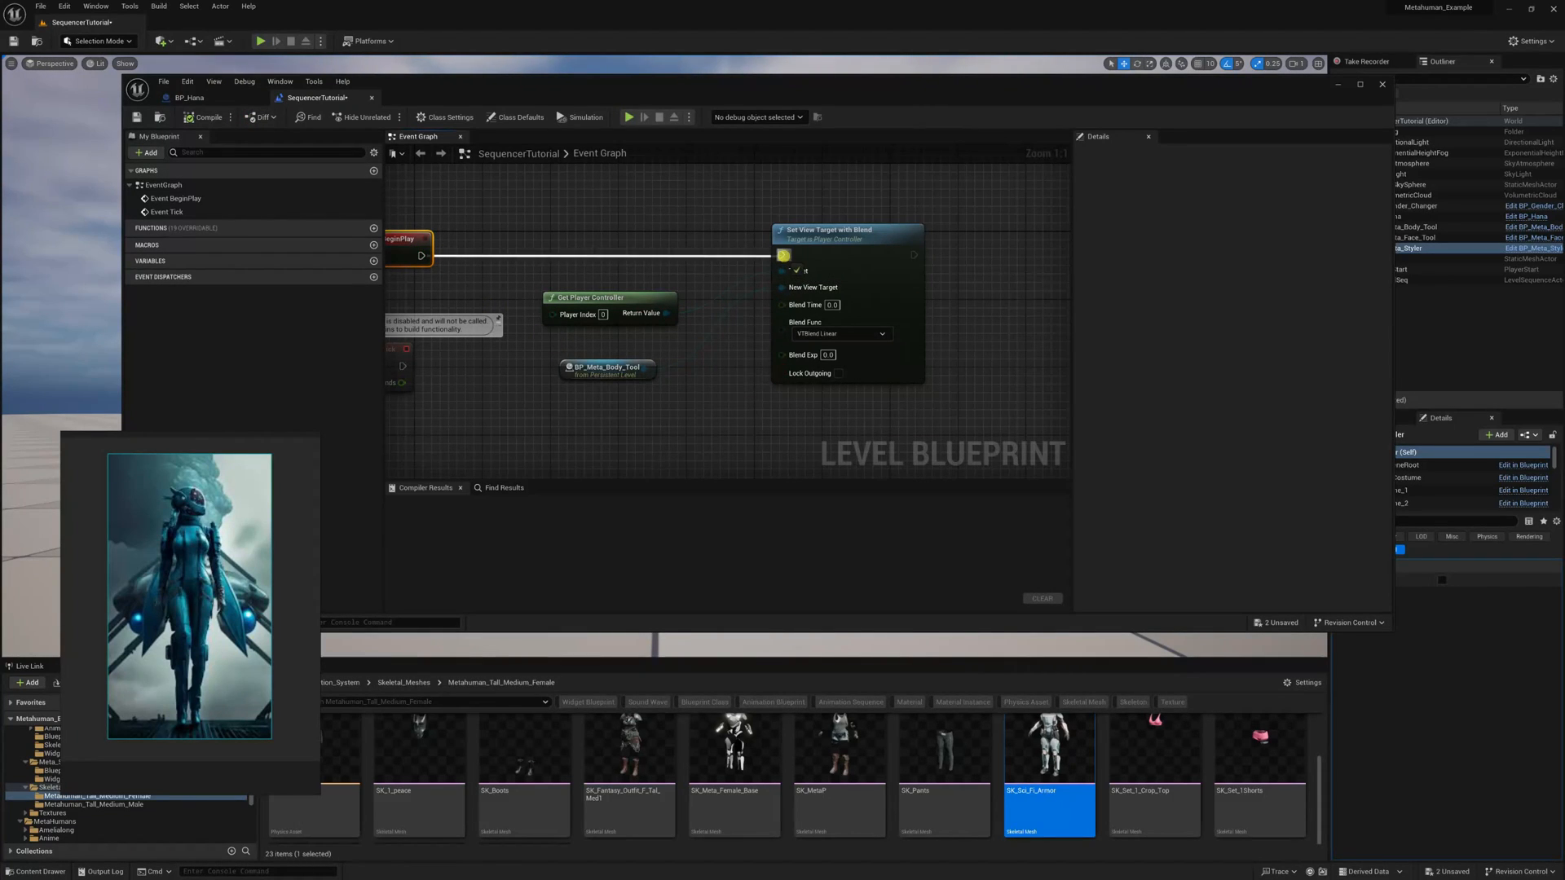
pyautogui.click(1336, 81)
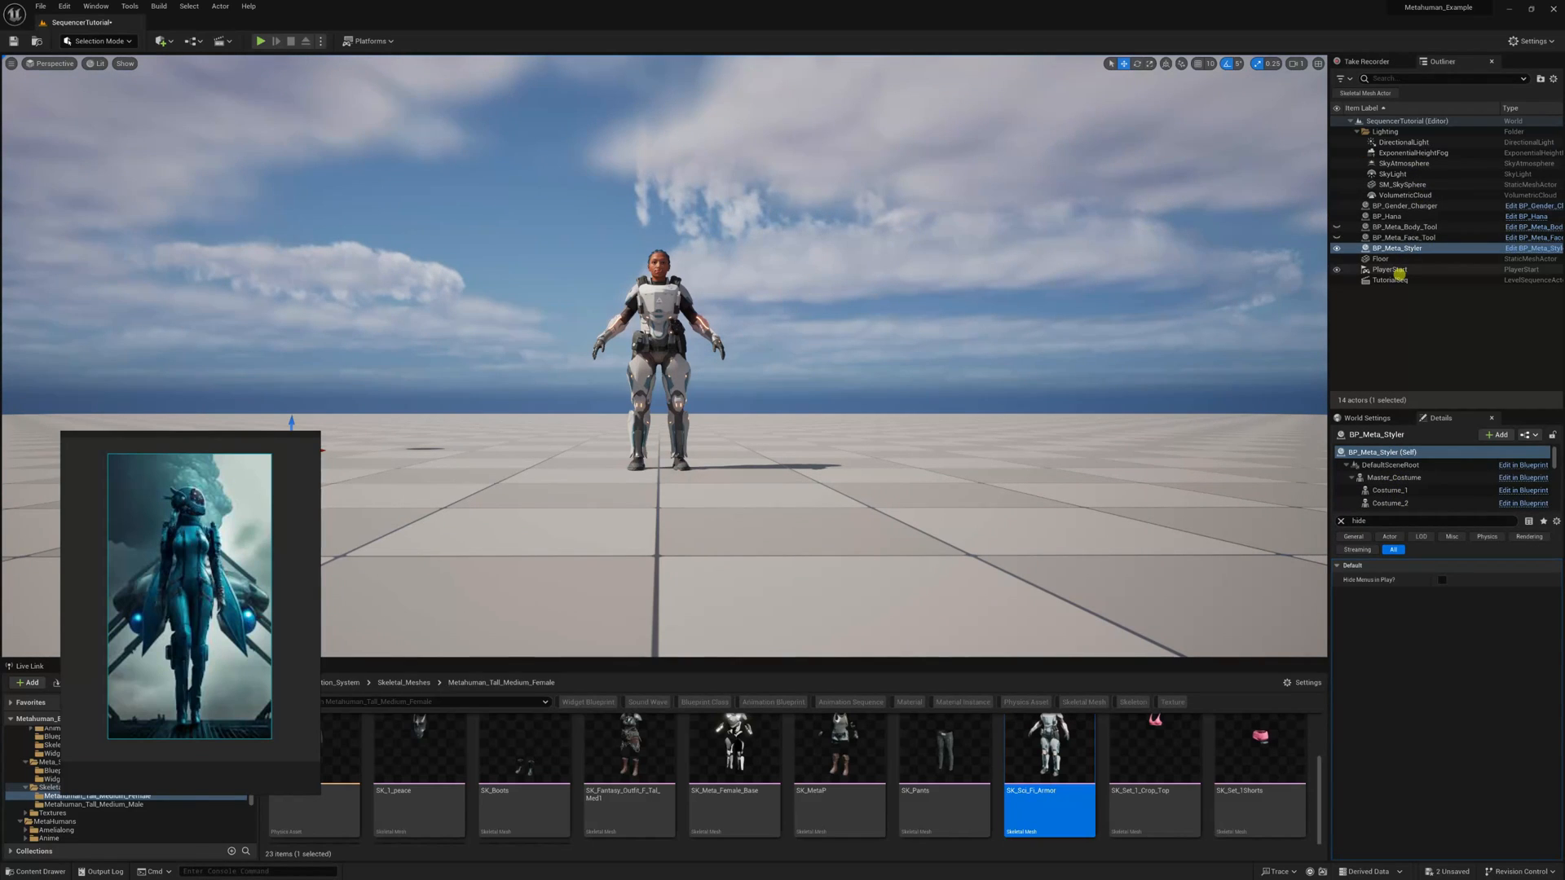
# Clear the details filter for TutorialSeq and turn on Disable Camera Cuts in its cinematic settings
pyautogui.click(1394, 280)
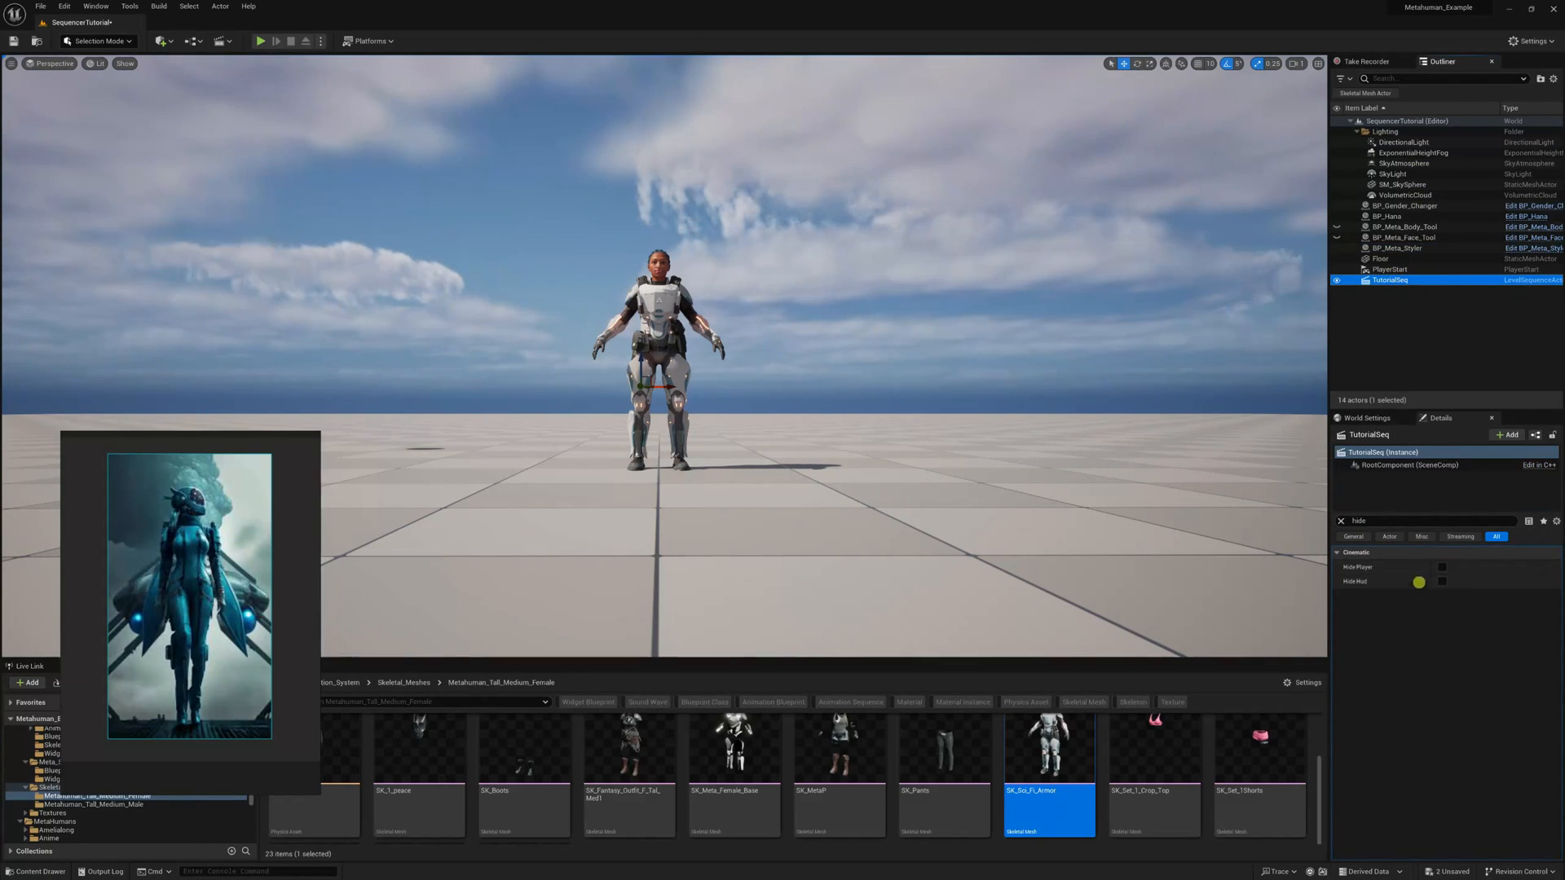
pyautogui.click(1345, 522)
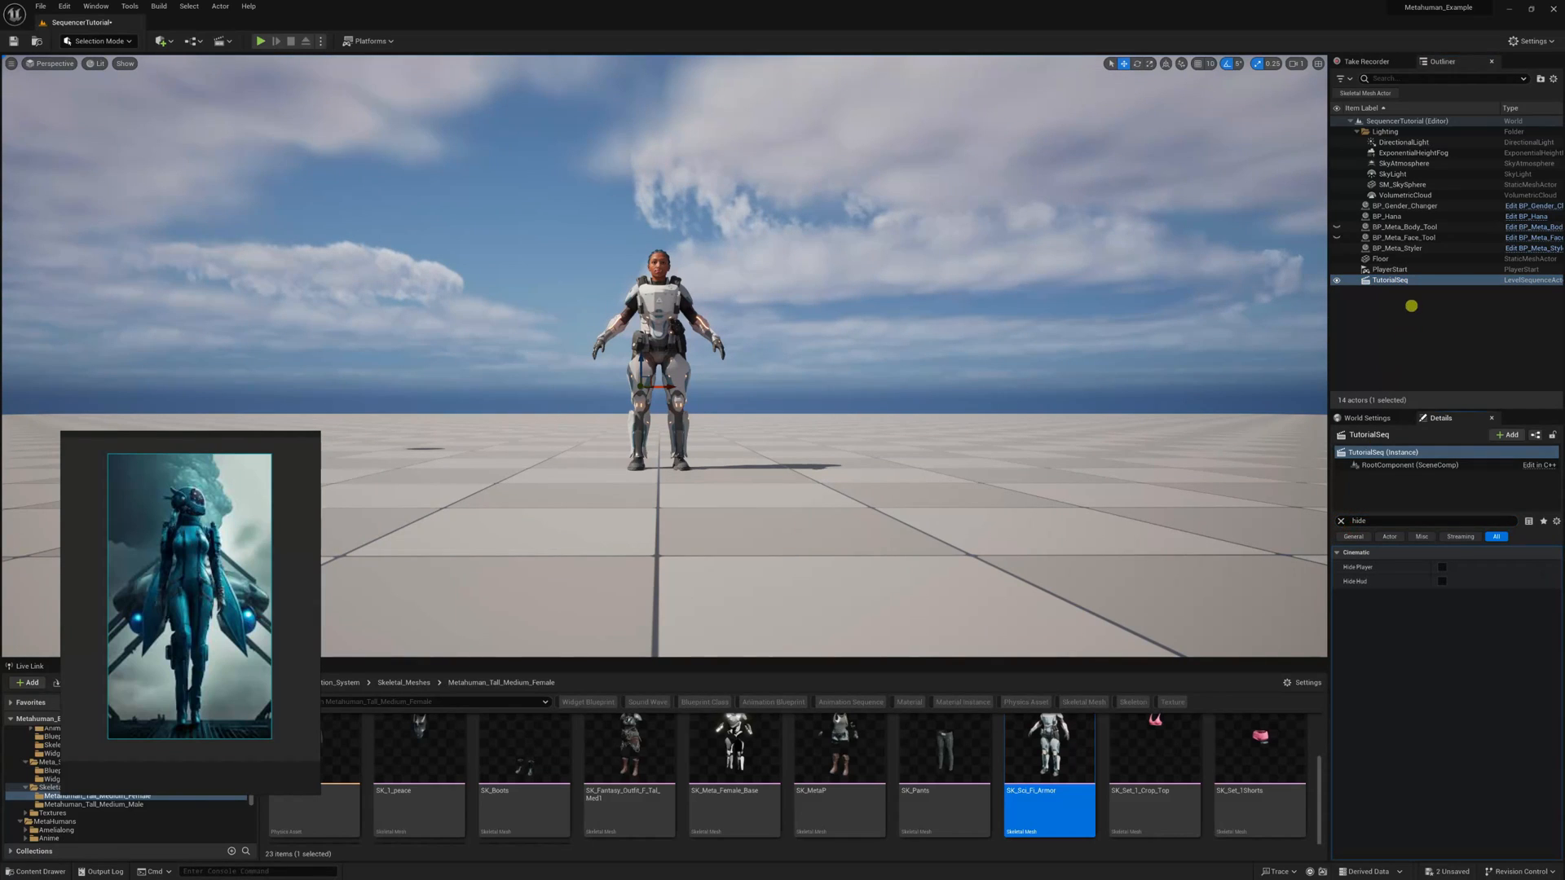
pyautogui.click(1341, 521)
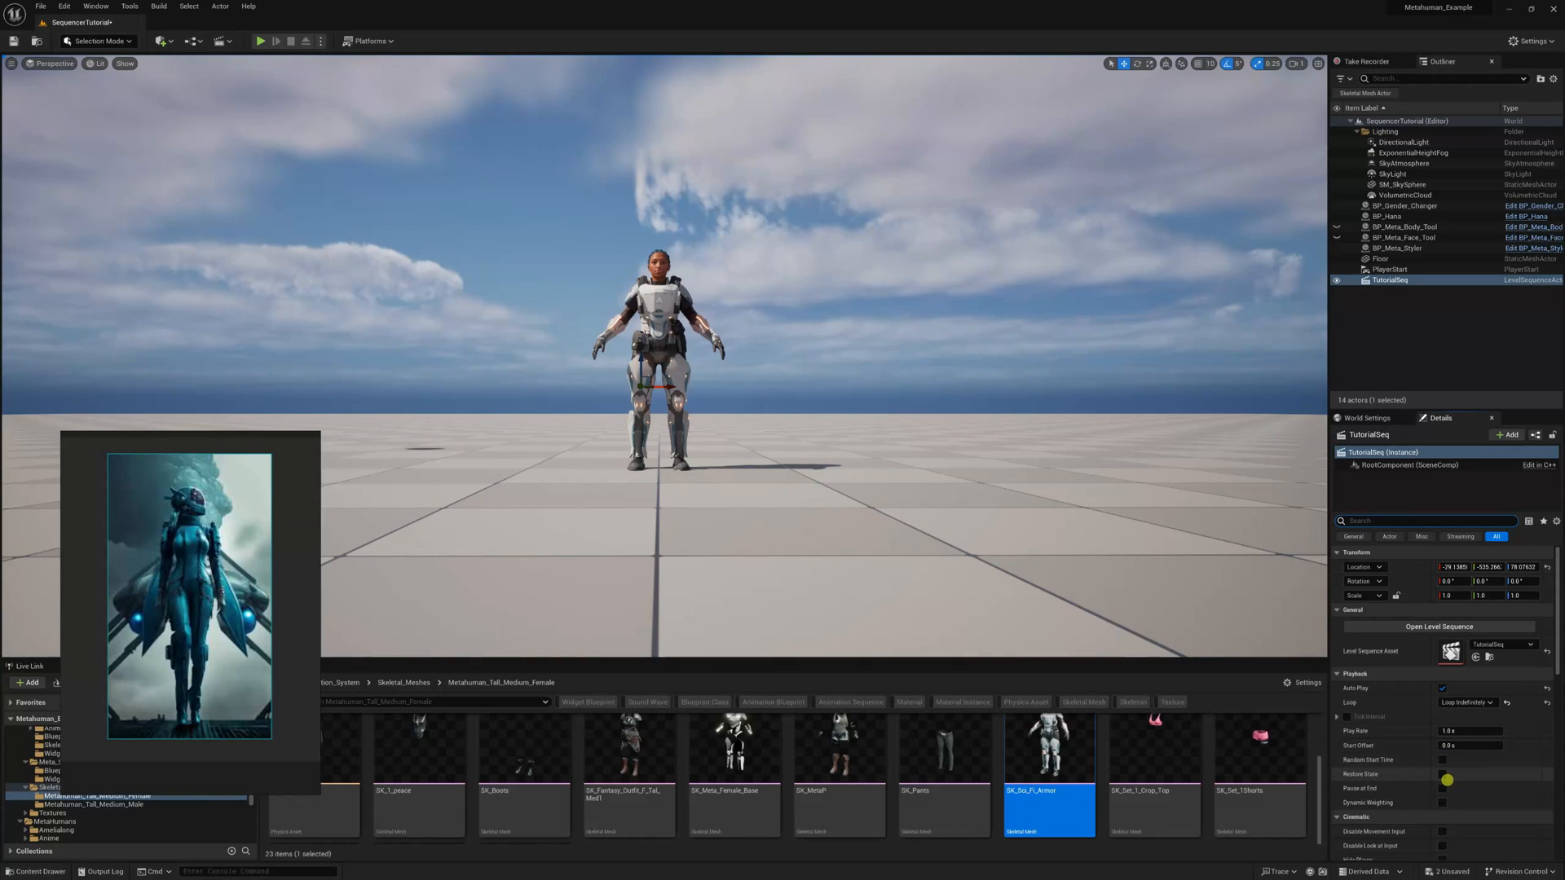
pyautogui.scroll(-2, 1443, 803)
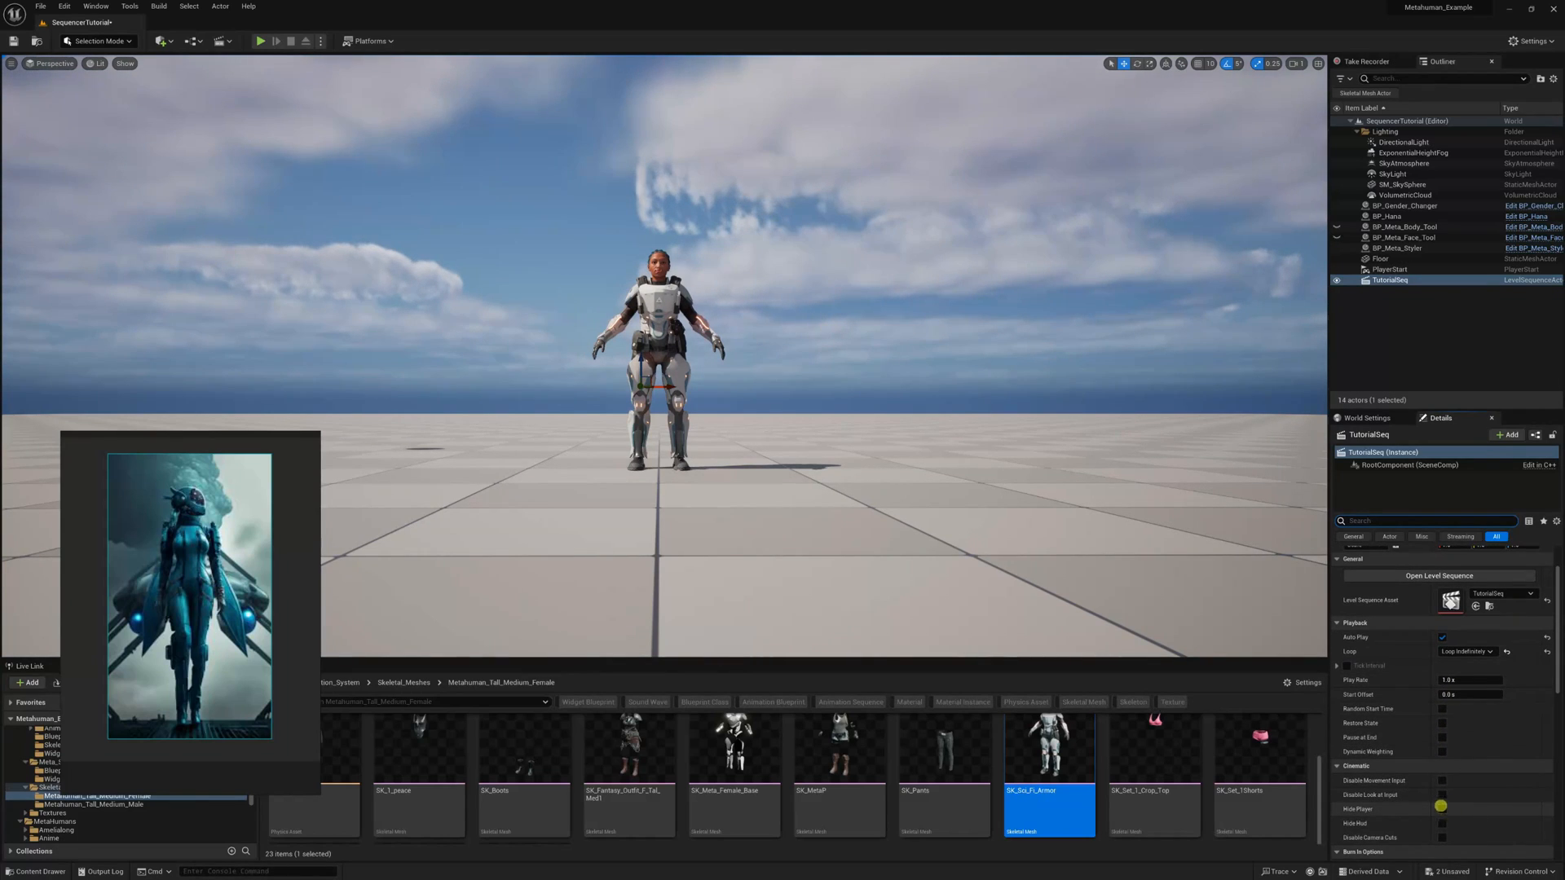
pyautogui.scroll(-1, 1443, 824)
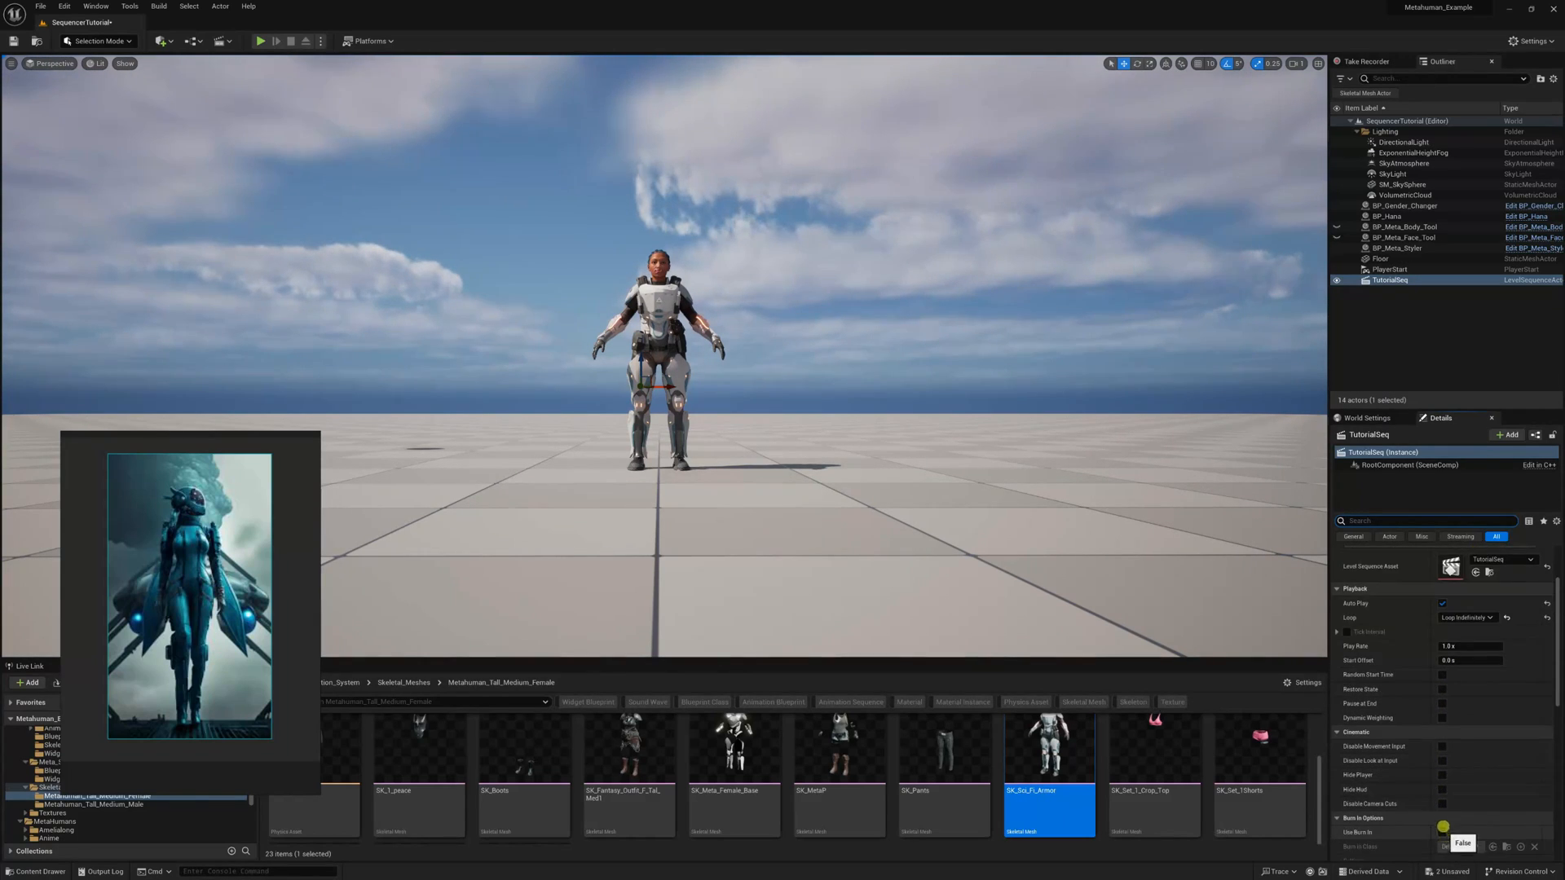
pyautogui.click(1442, 804)
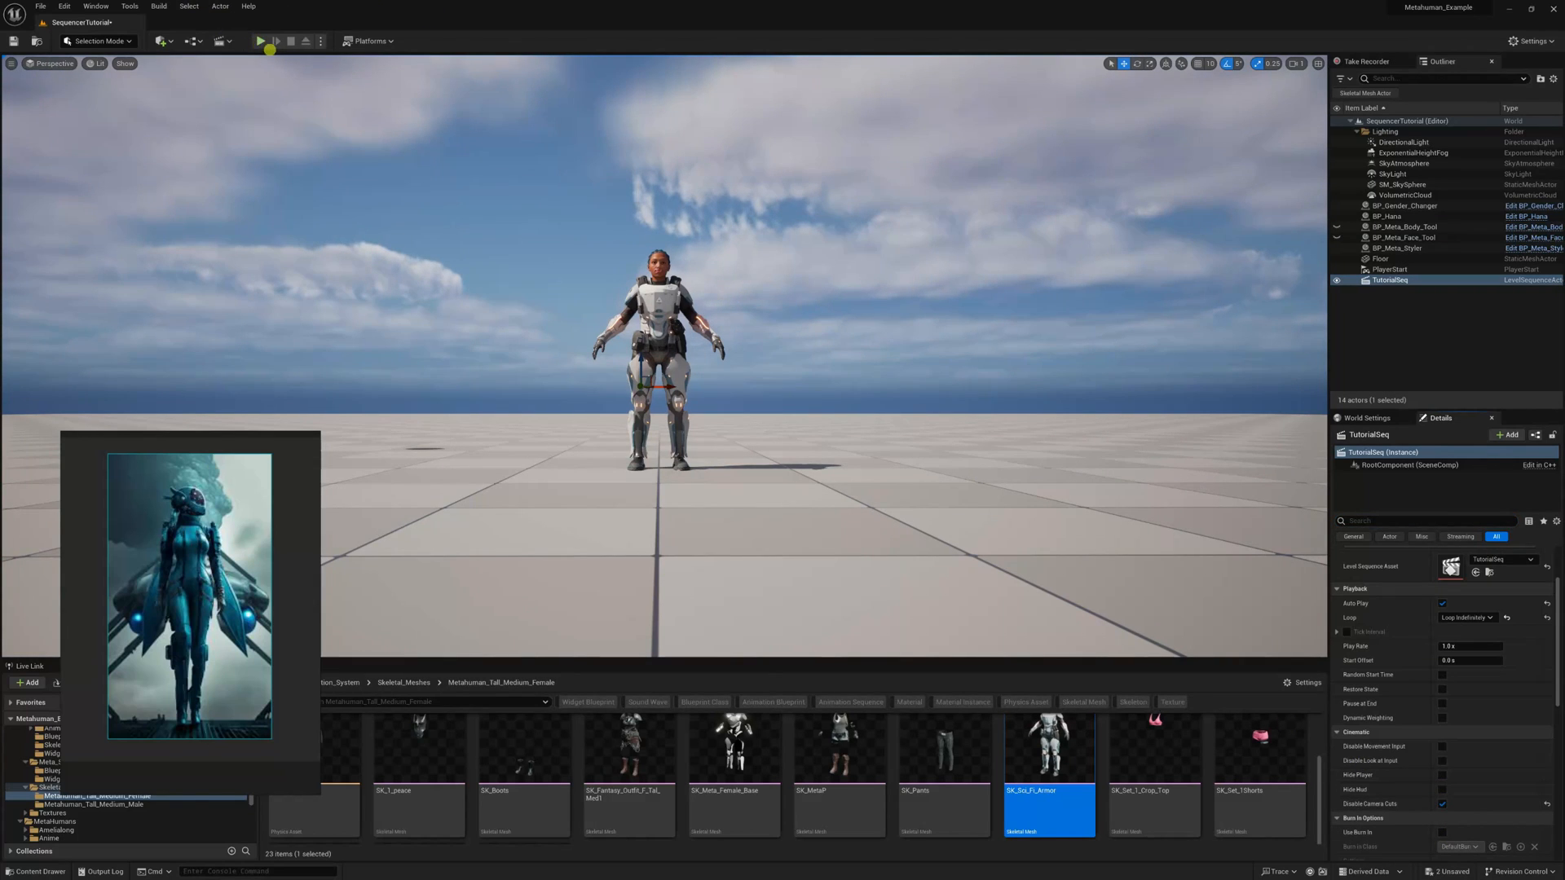
# Play the level fullscreen, darken the character's hair to black, and orbit the camera around her
pyautogui.click(261, 41)
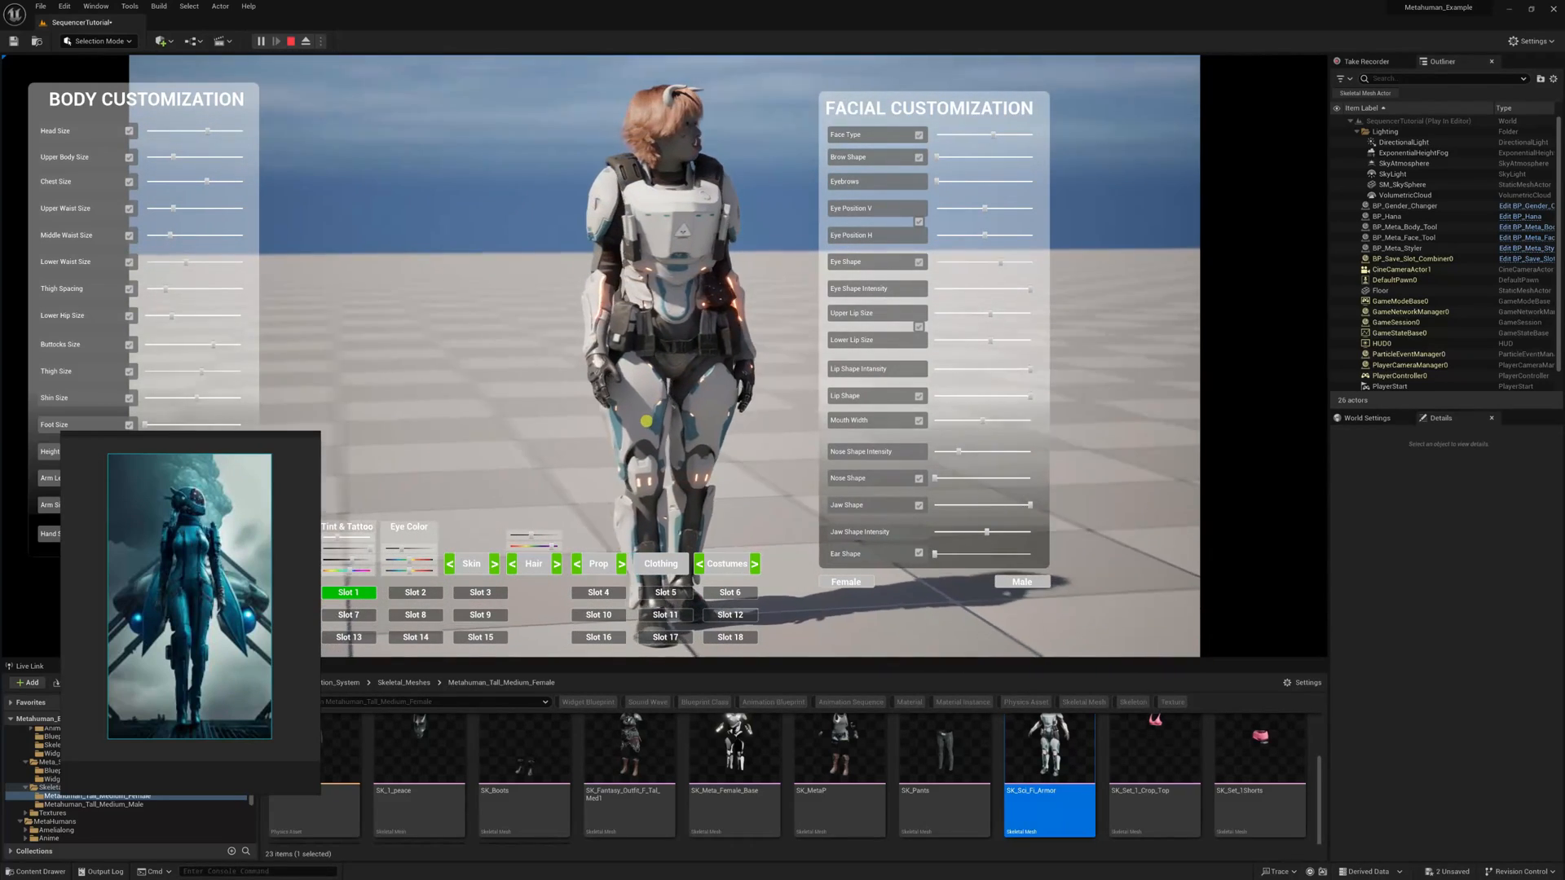
pyautogui.press('F11')
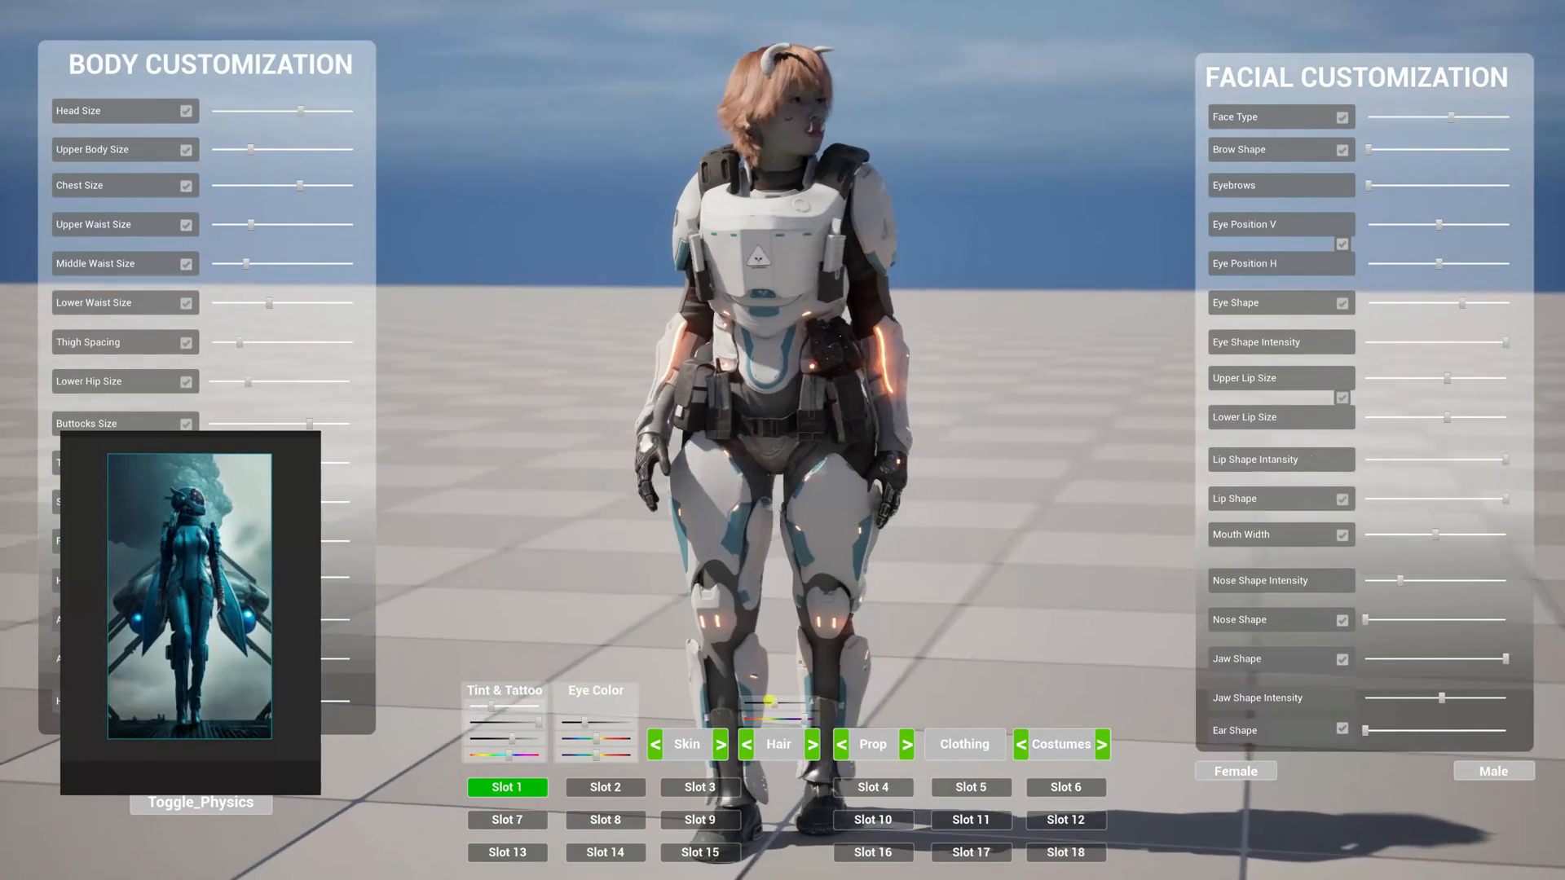
pyautogui.moveTo(768, 701); pyautogui.dragTo(718, 700)
pyautogui.moveTo(759, 401); pyautogui.dragTo(1091, 241)
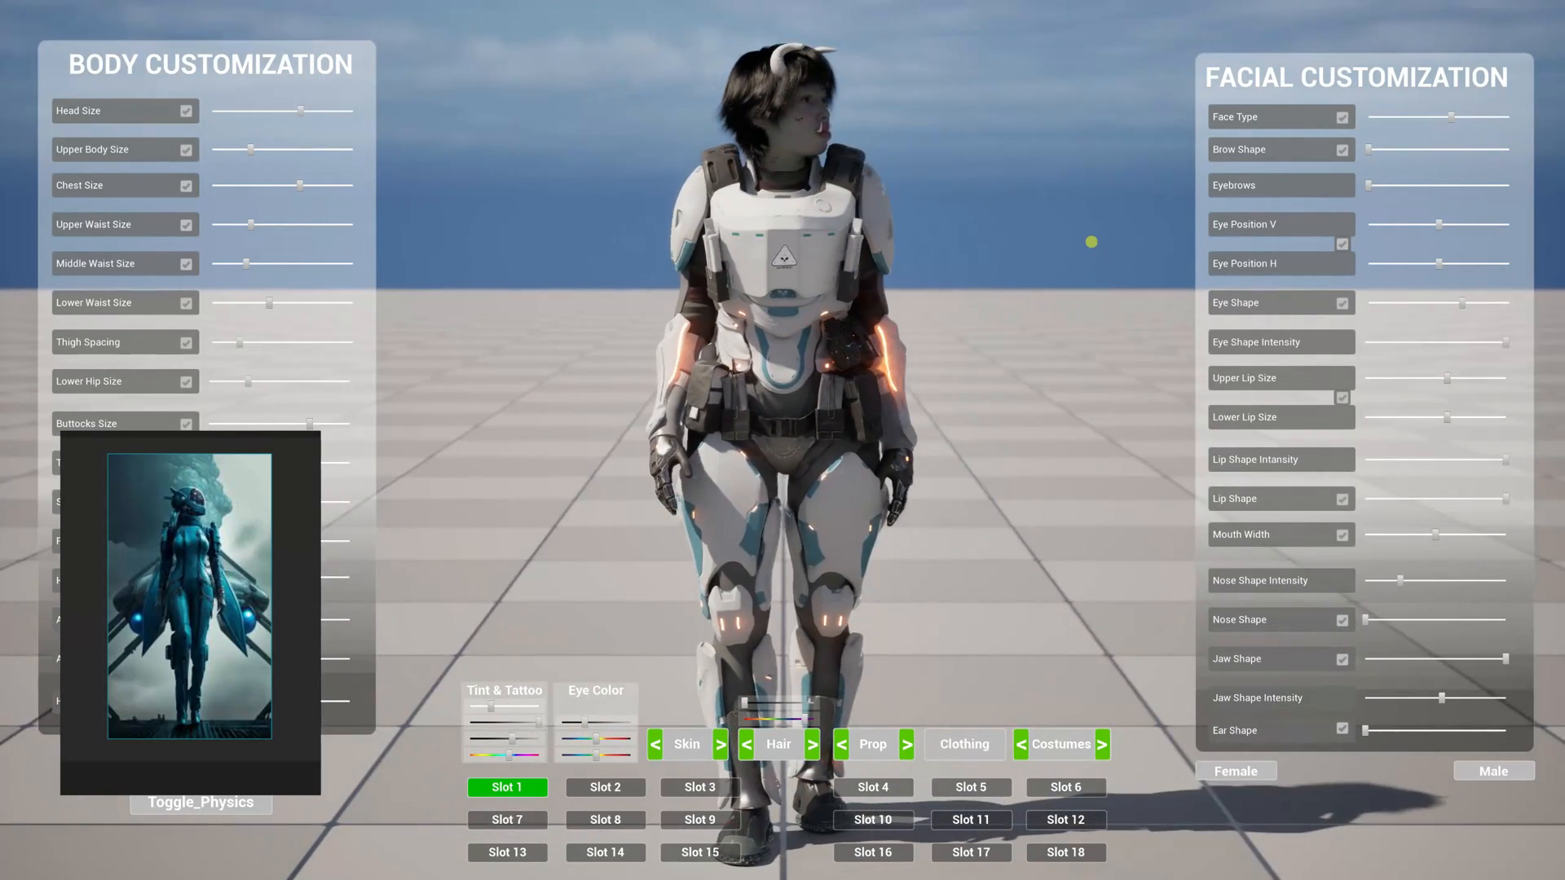
# Stop playing and turn off Disable Camera Cuts for TutorialSeq
pyautogui.press('Escape')
pyautogui.press('F11')
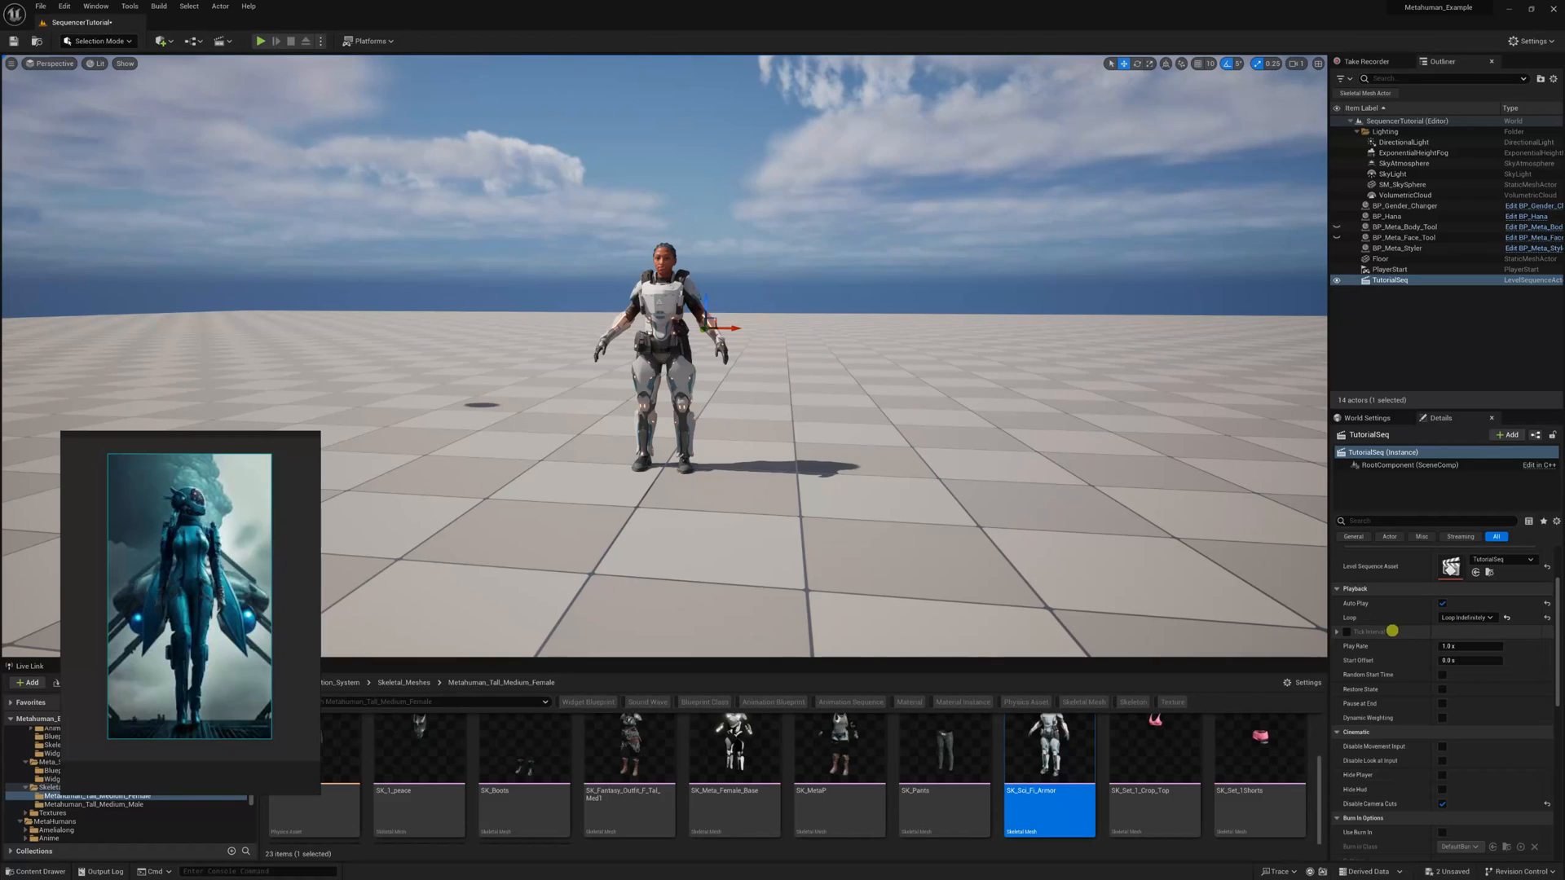
pyautogui.click(1442, 805)
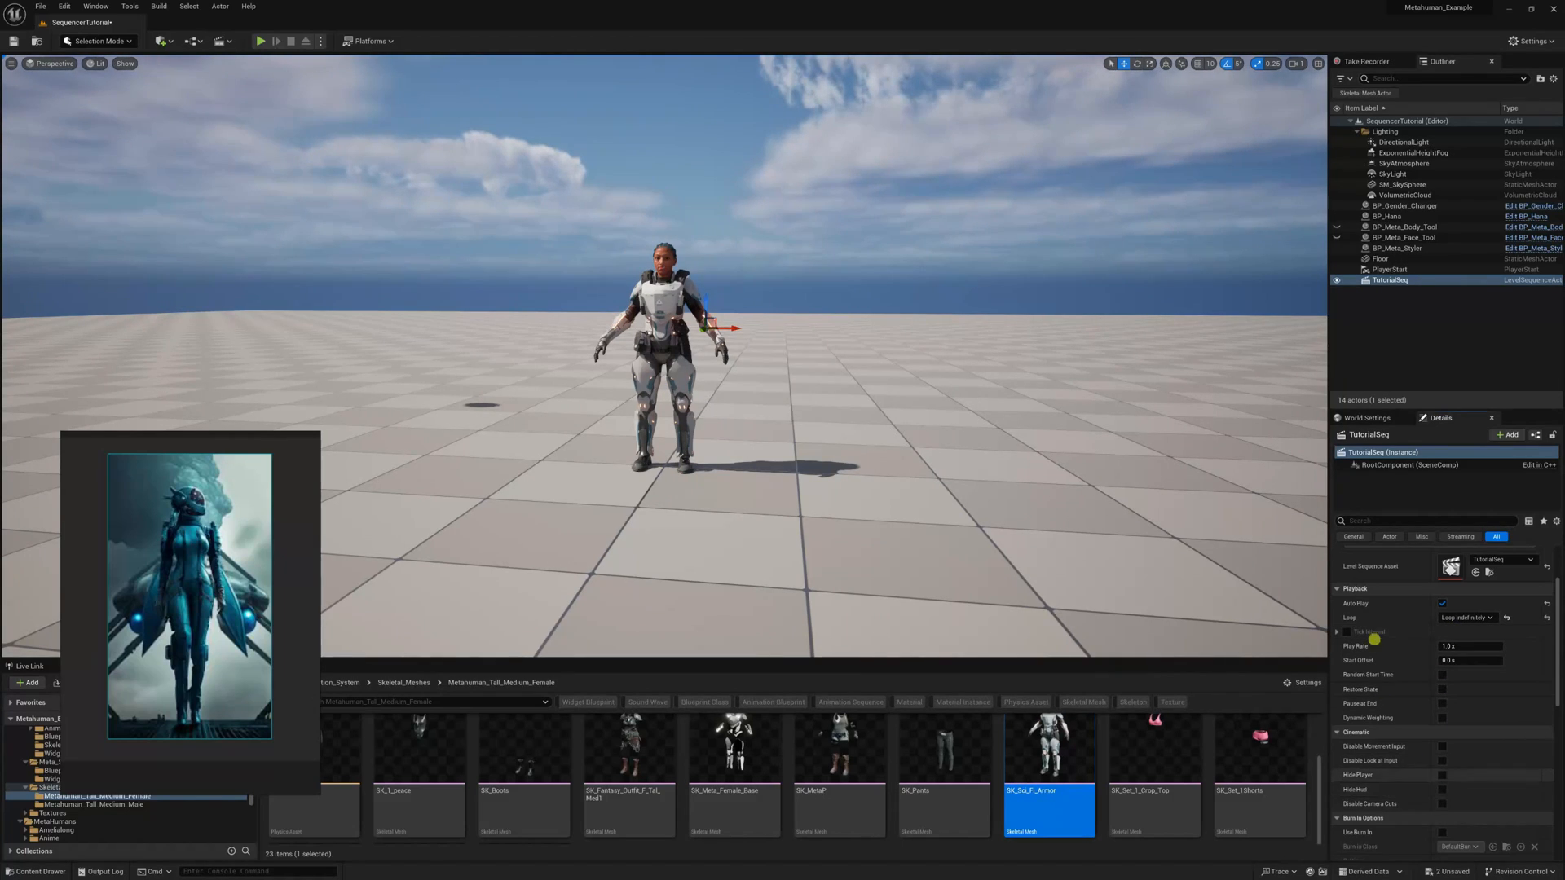
# Turn on Hide Menus in Play for BP_Meta_Face_Tool, BP_Meta_Body_Tool and BP_Meta_Styler
pyautogui.click(1420, 238)
pyautogui.click(1443, 814)
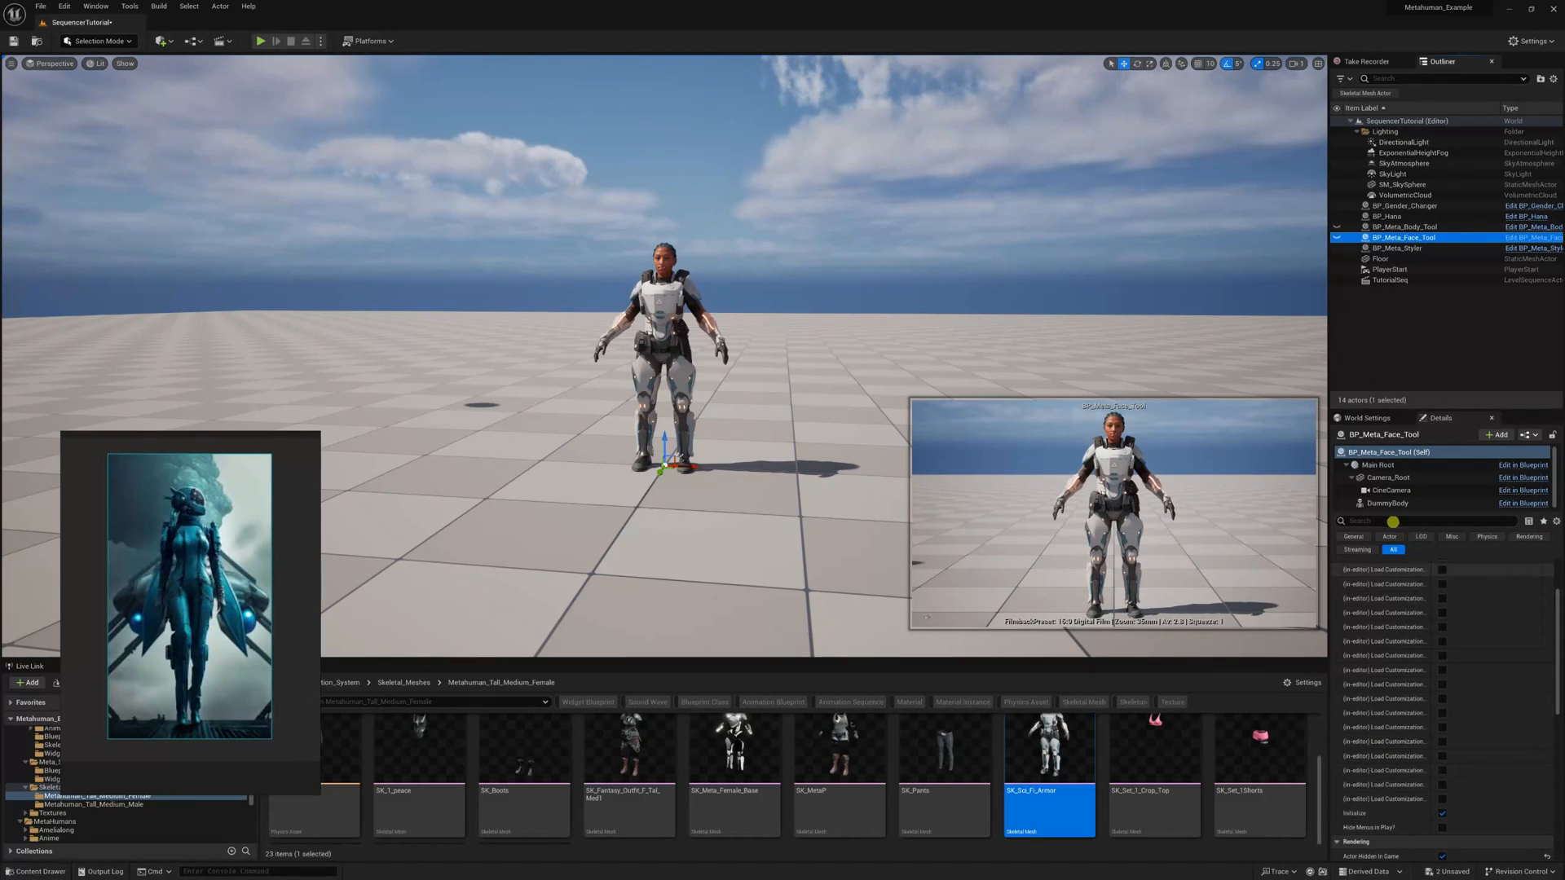
pyautogui.click(1366, 523)
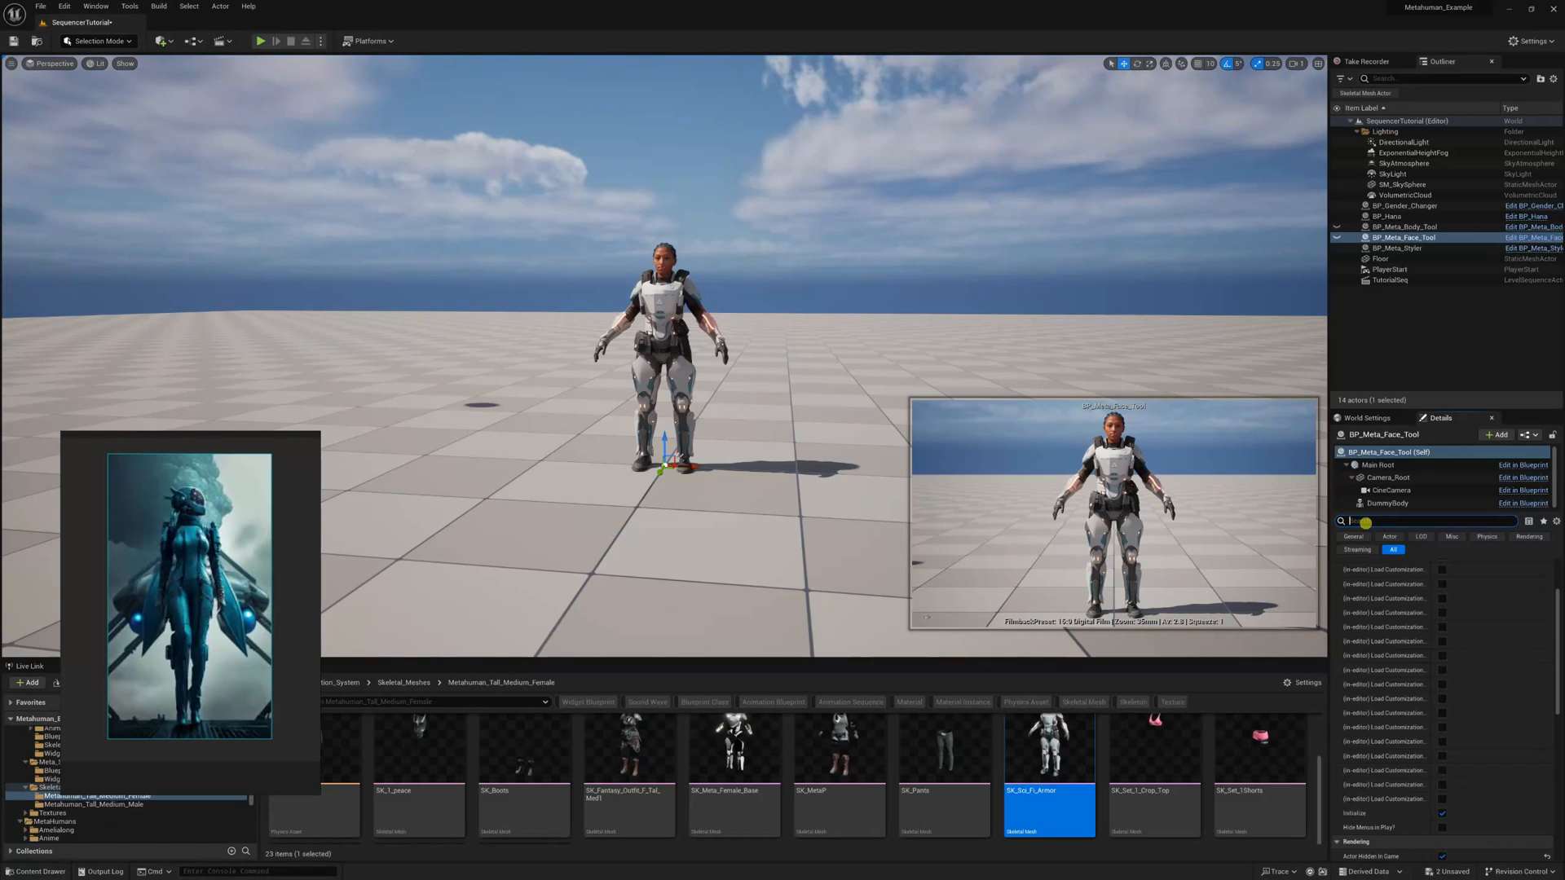
pyautogui.write('hide')
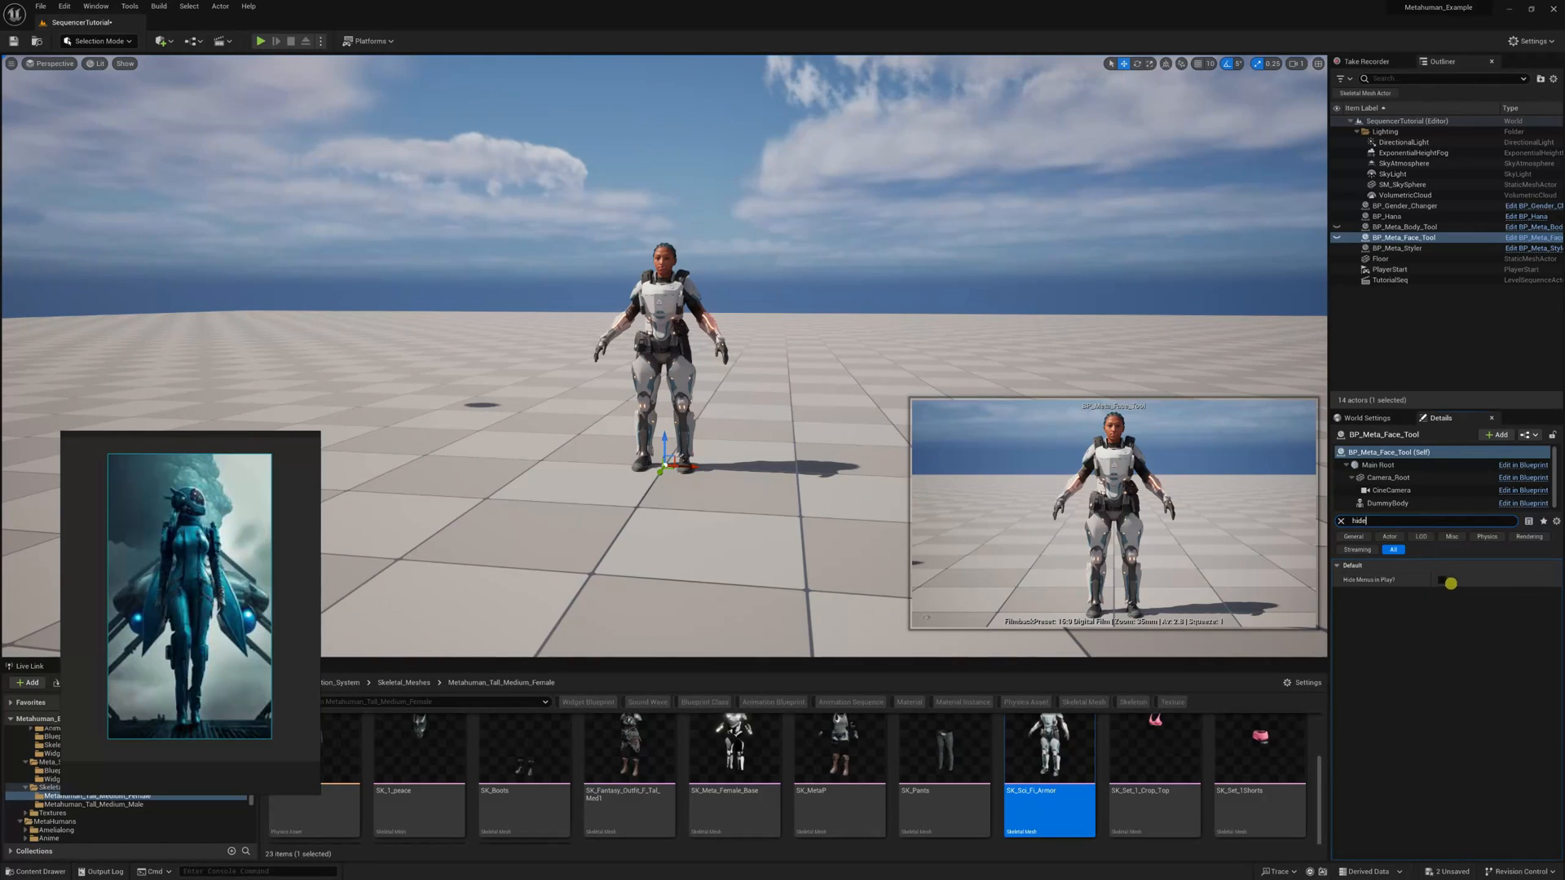
pyautogui.click(1395, 228)
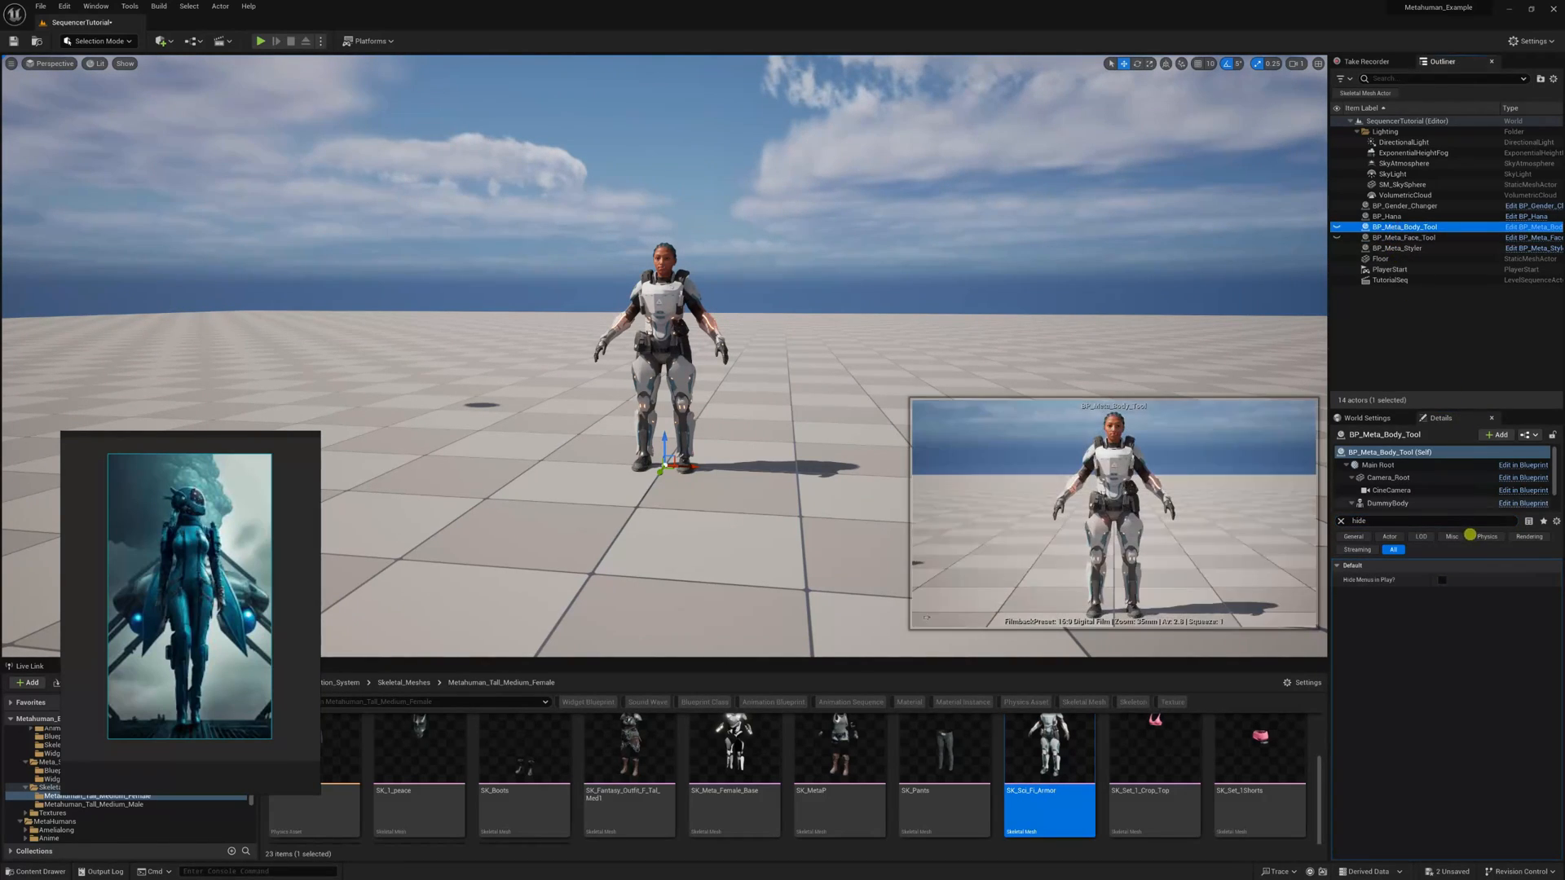
pyautogui.click(1441, 580)
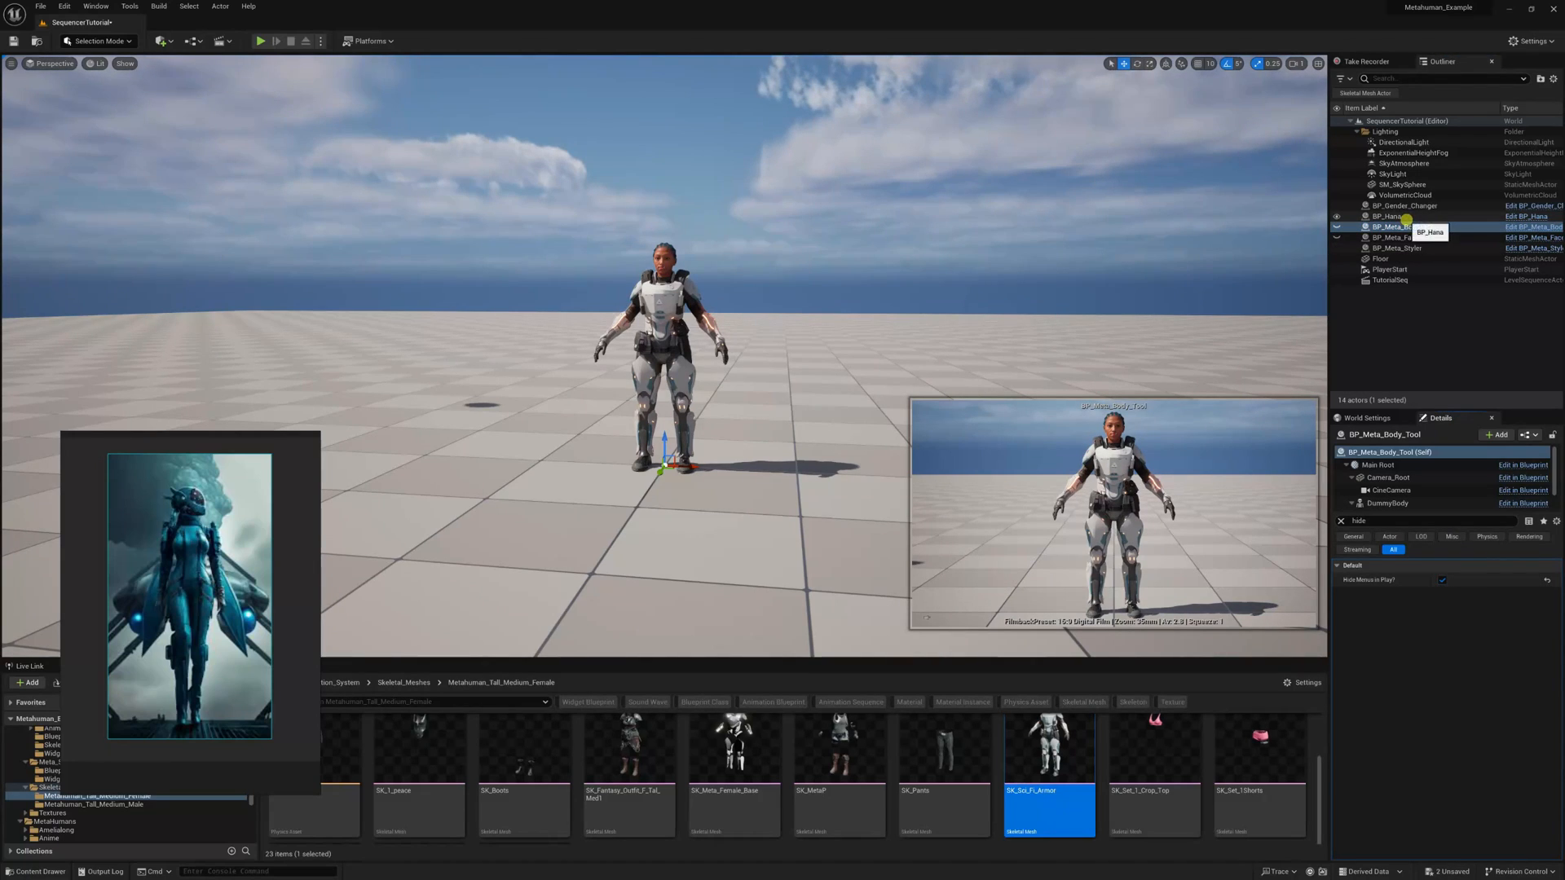
pyautogui.click(1394, 247)
pyautogui.click(1442, 580)
pyautogui.click(996, 437)
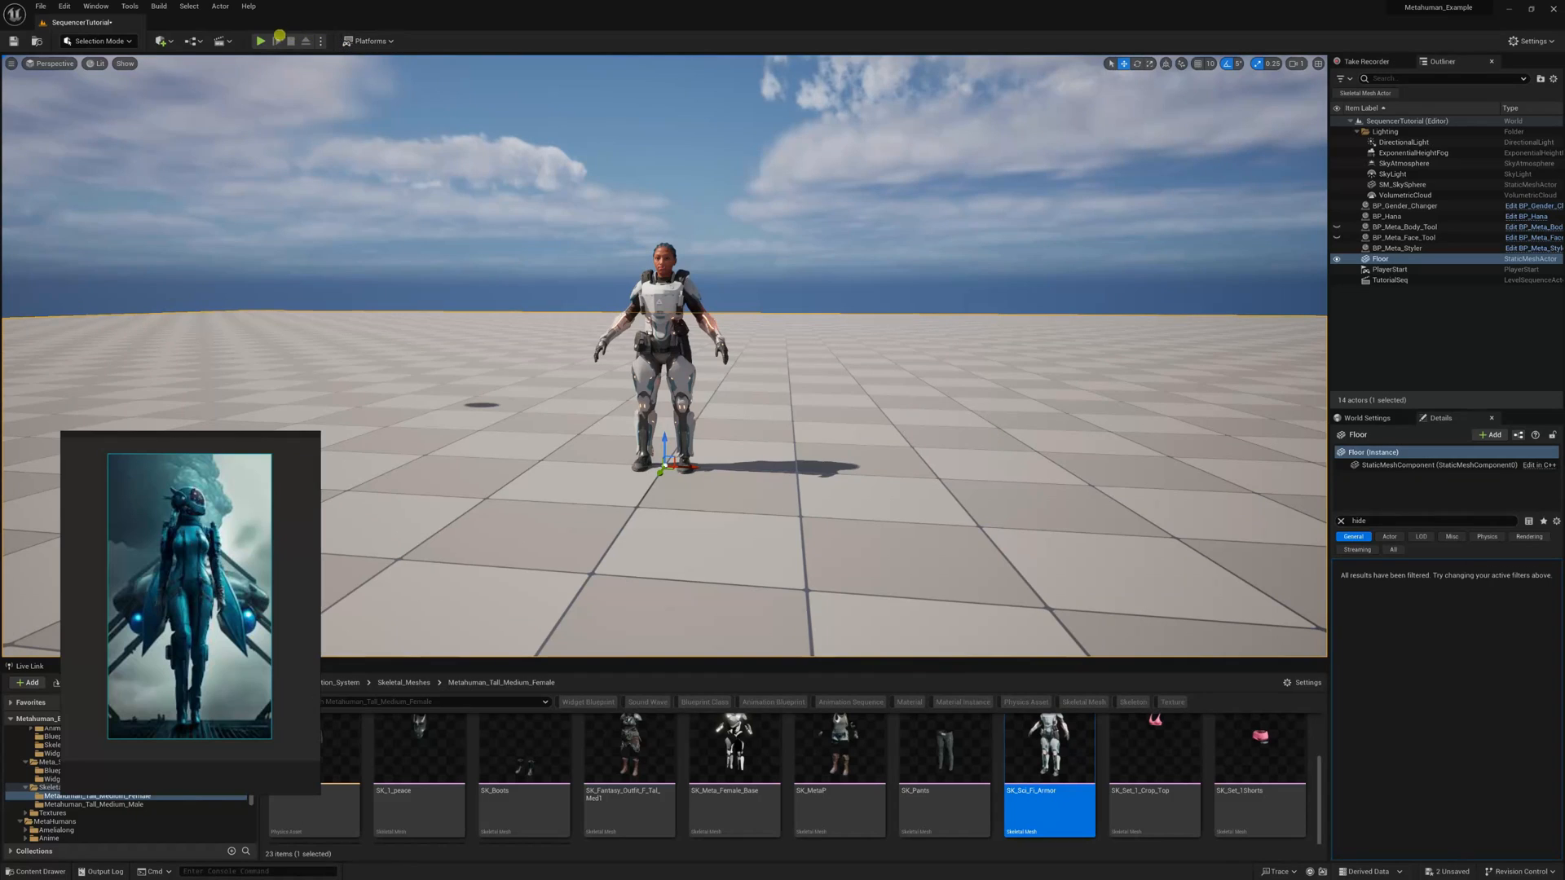
# Play the level to check the character without menus, minimize the reference image window, and toggle the fullscreen view
pyautogui.click(261, 41)
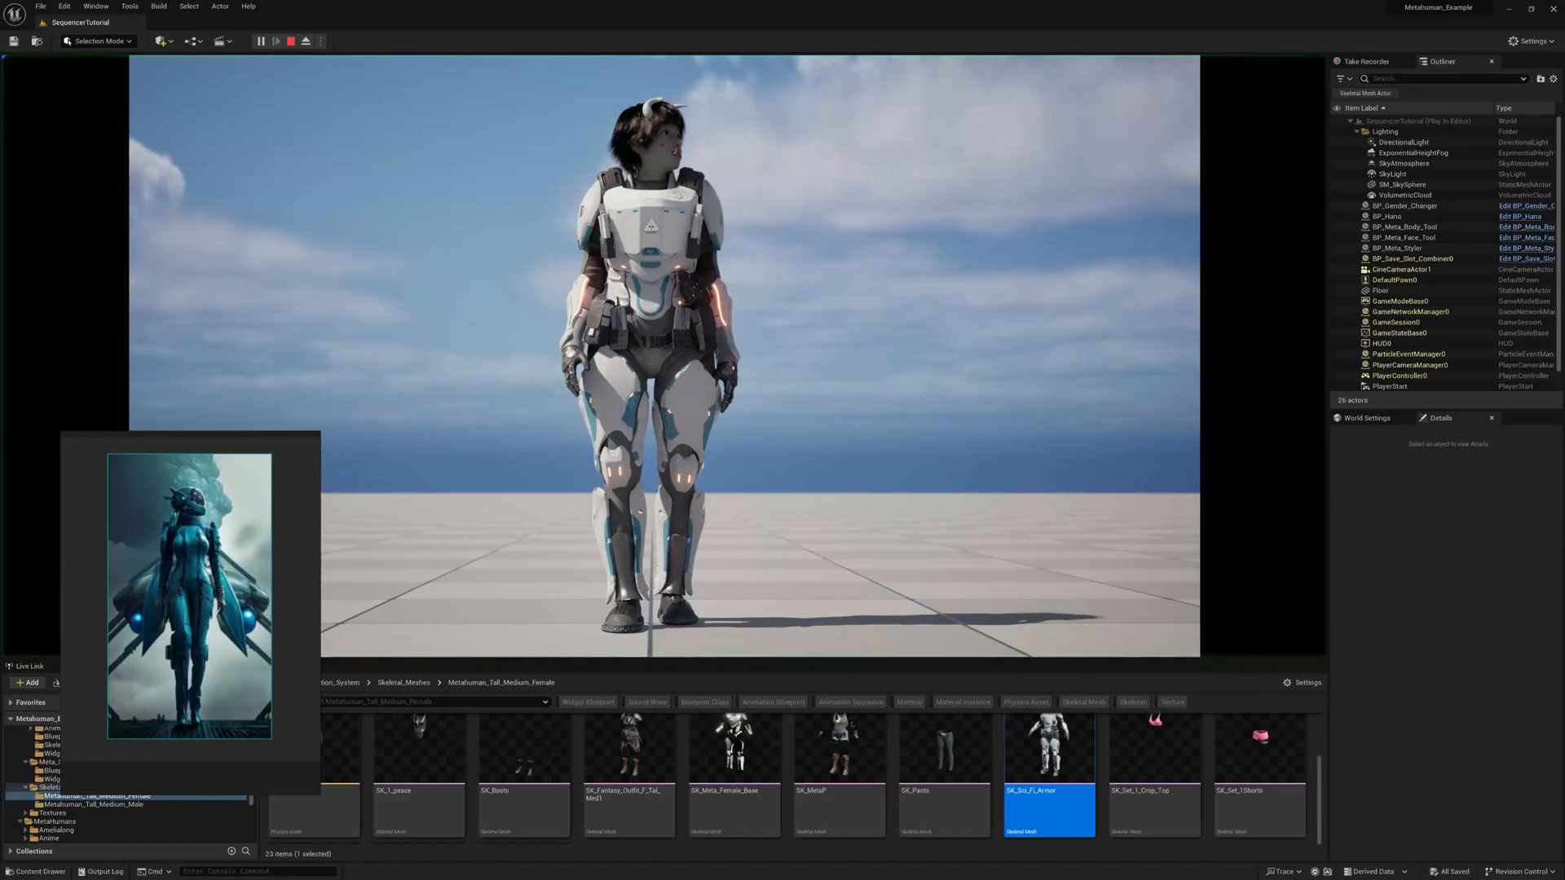
pyautogui.rightClick(258, 535)
pyautogui.click(287, 642)
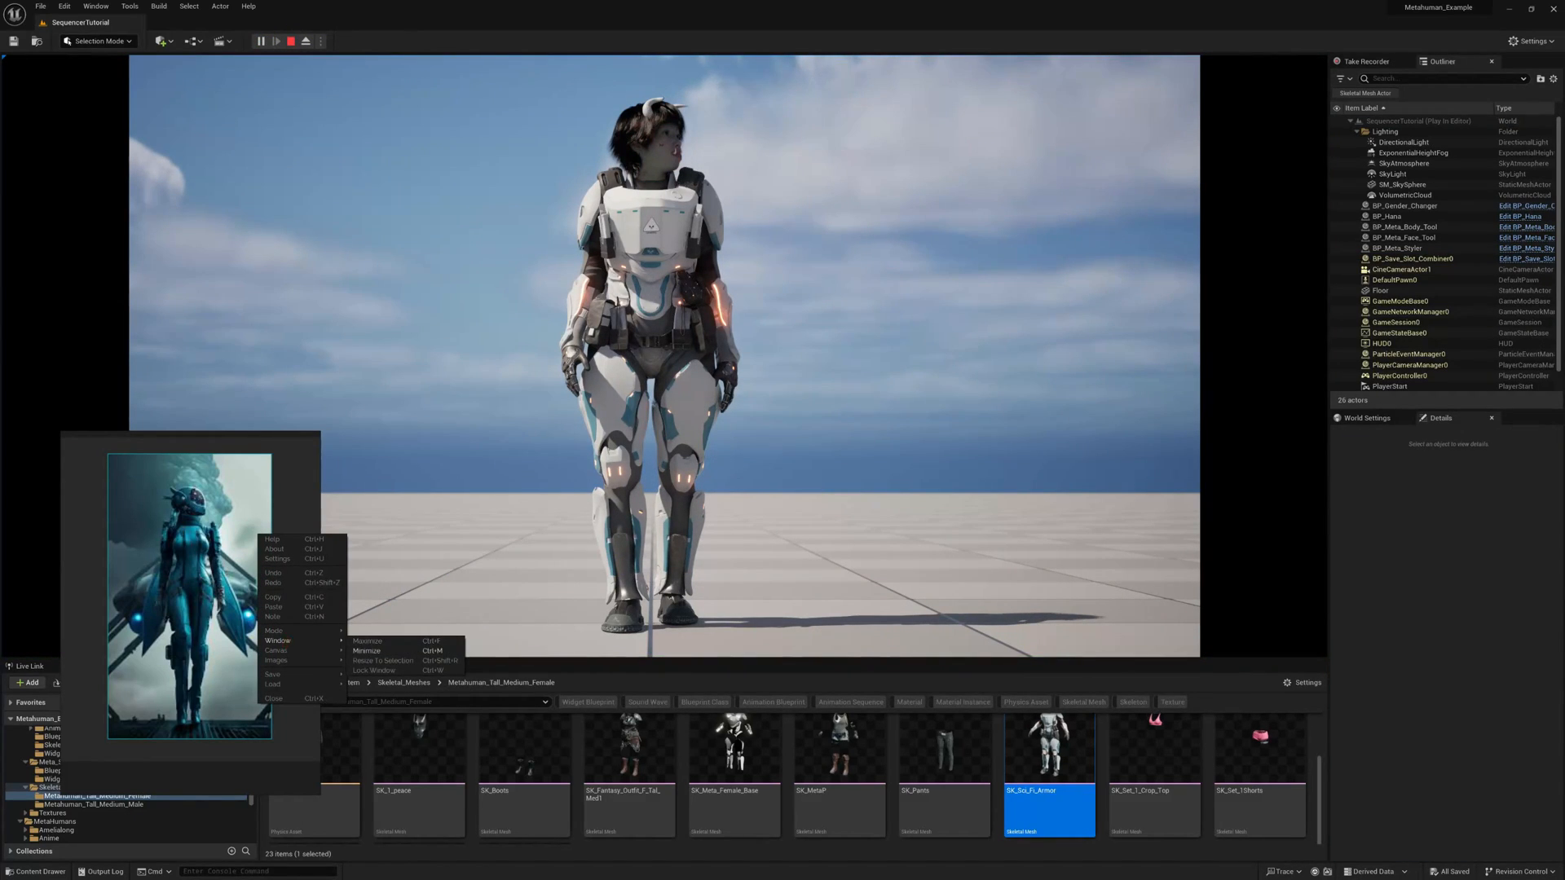
pyautogui.click(419, 650)
pyautogui.press('F11')
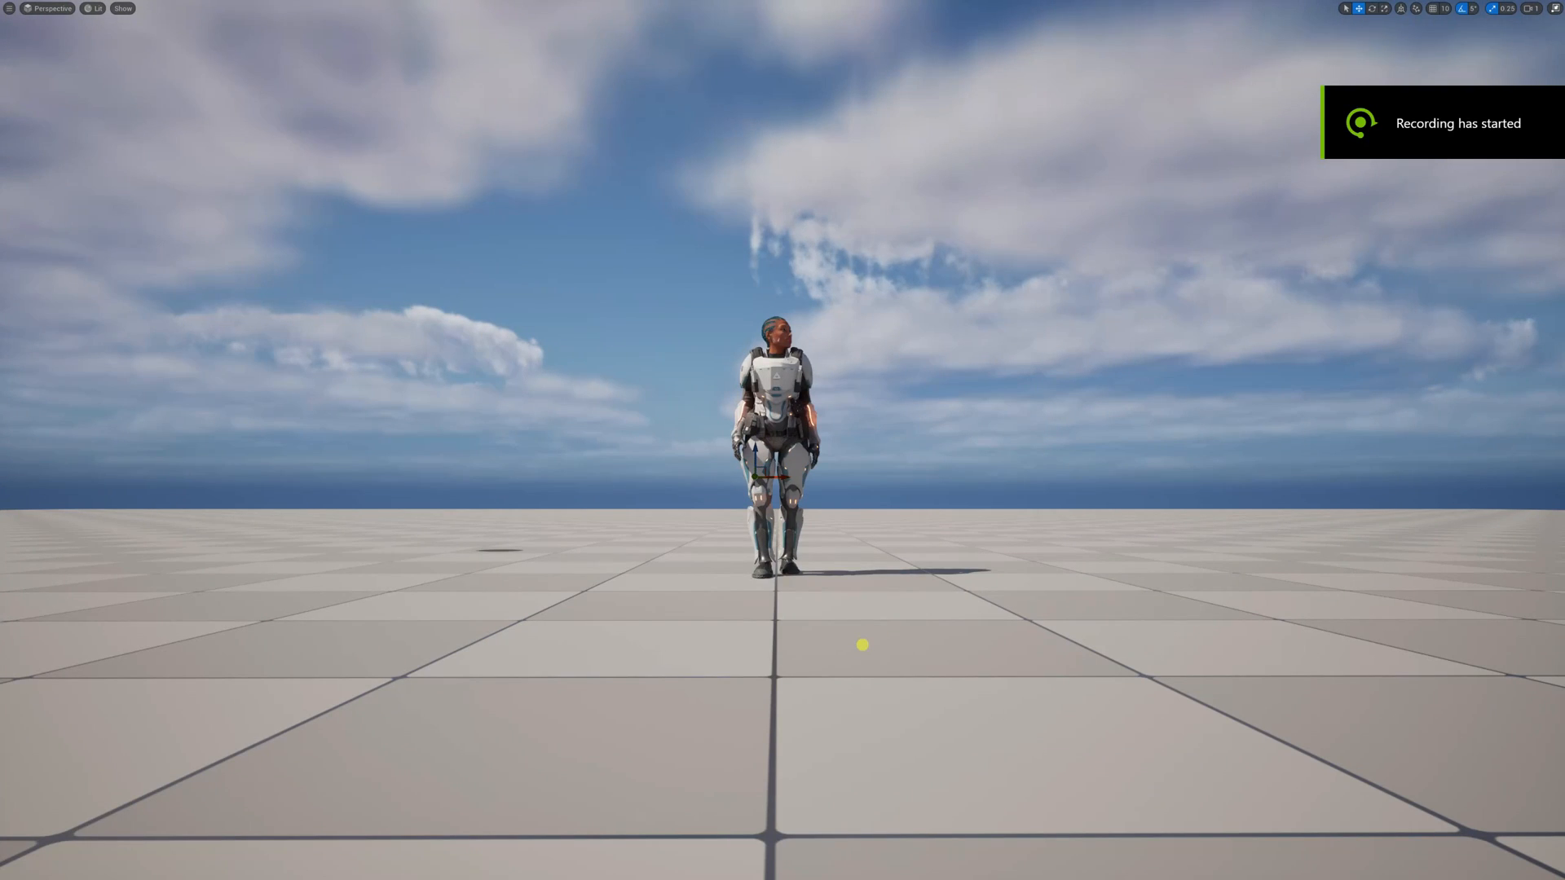
pyautogui.press('F11')
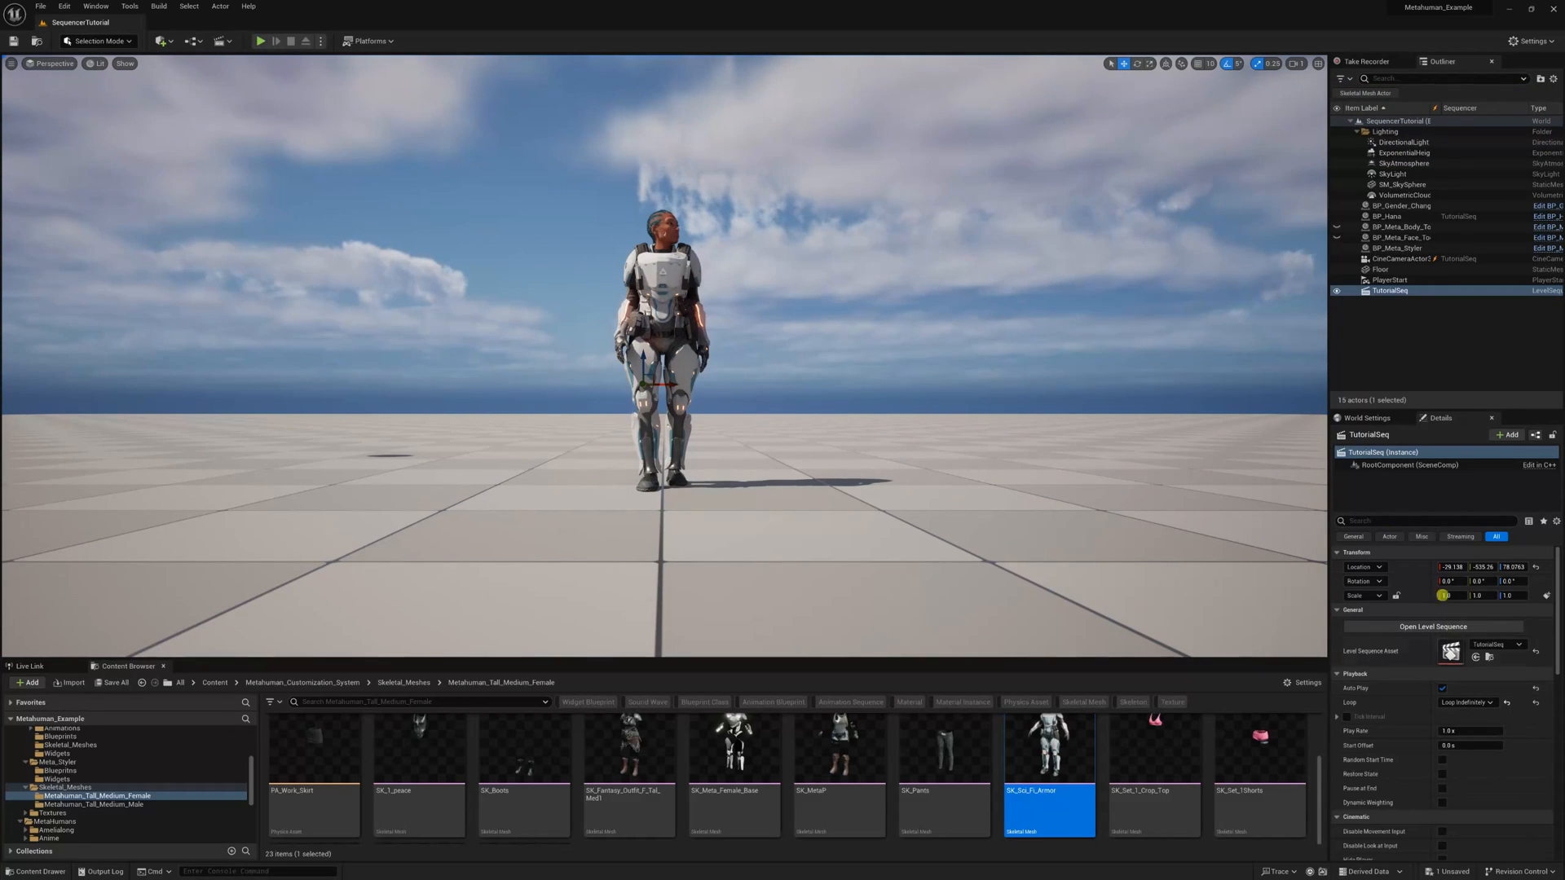
# Filter the details by "hide" and turn off Hide Menus in Play for BP_Meta_Face_Tool, BP_Meta_Body_Tool and BP_Meta_Styler
pyautogui.click(1401, 237)
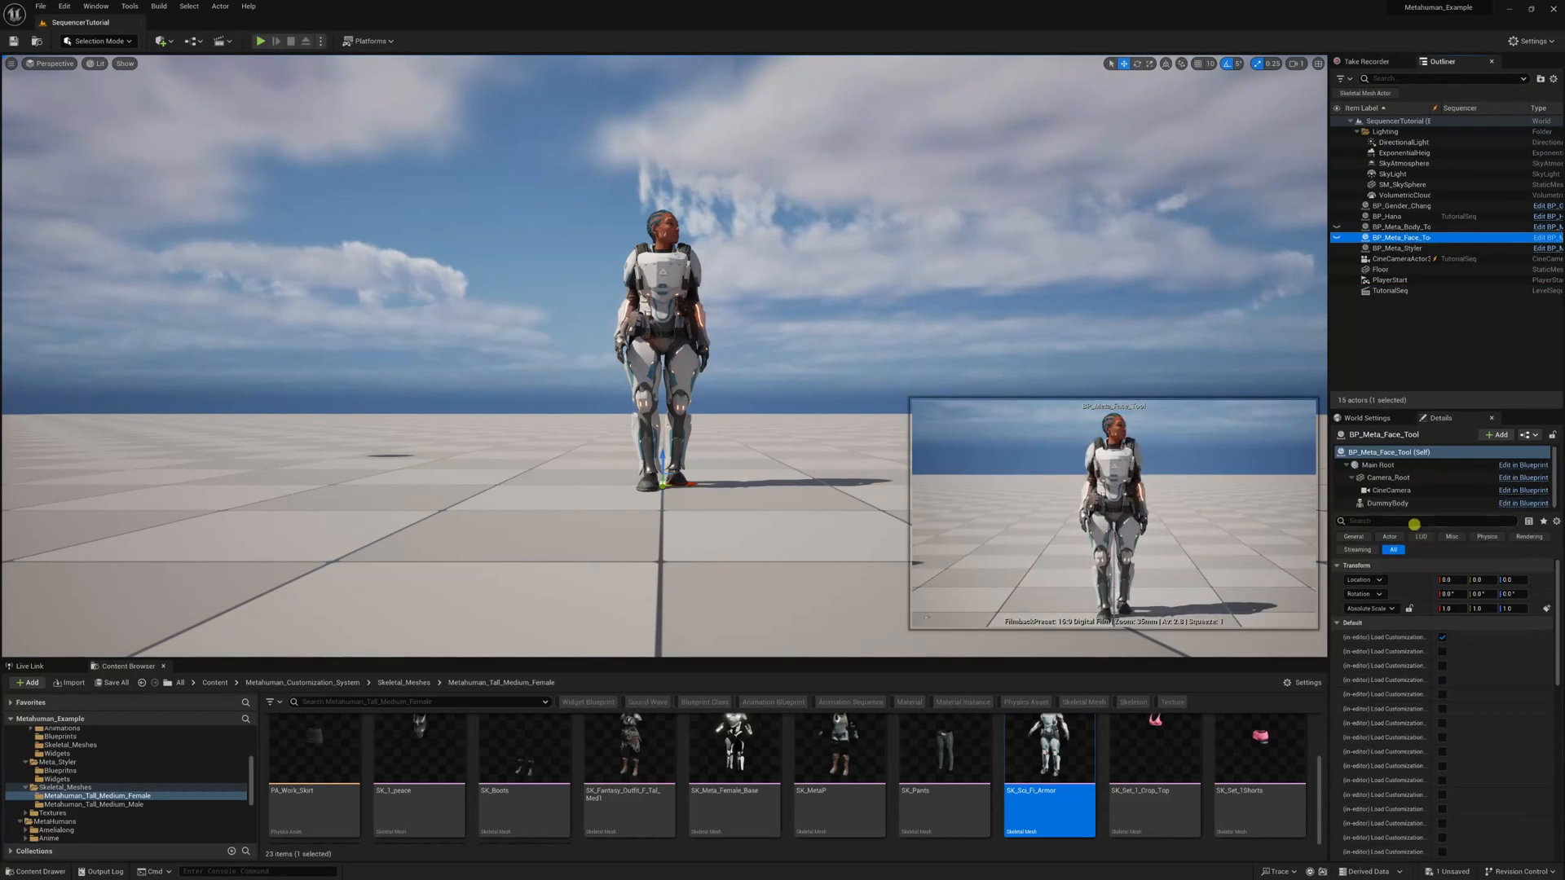
pyautogui.click(1401, 519)
pyautogui.write('h')
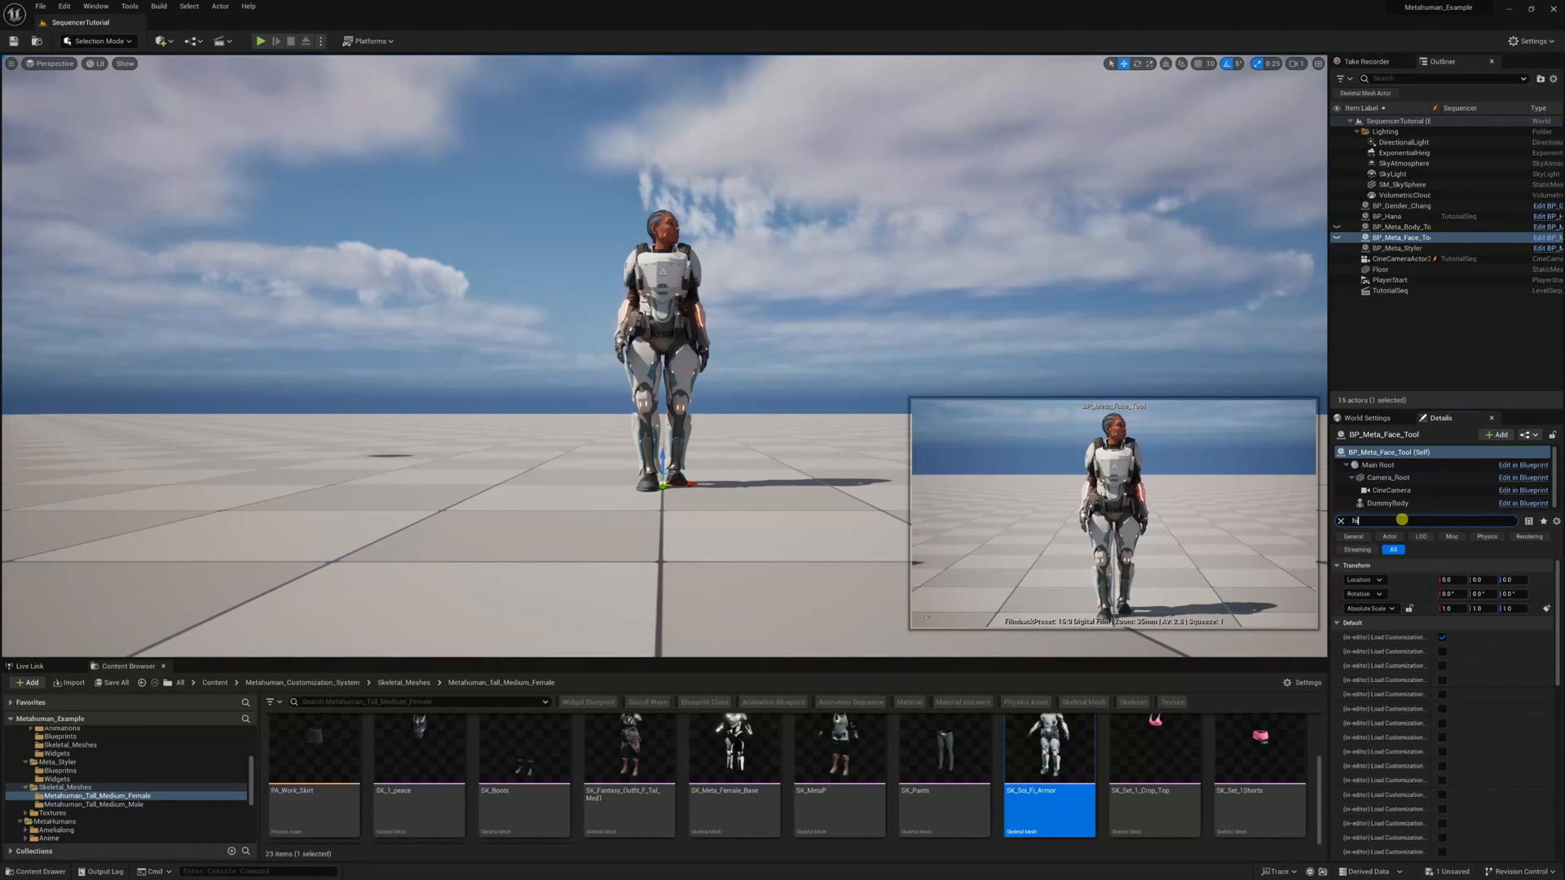
pyautogui.write('ide')
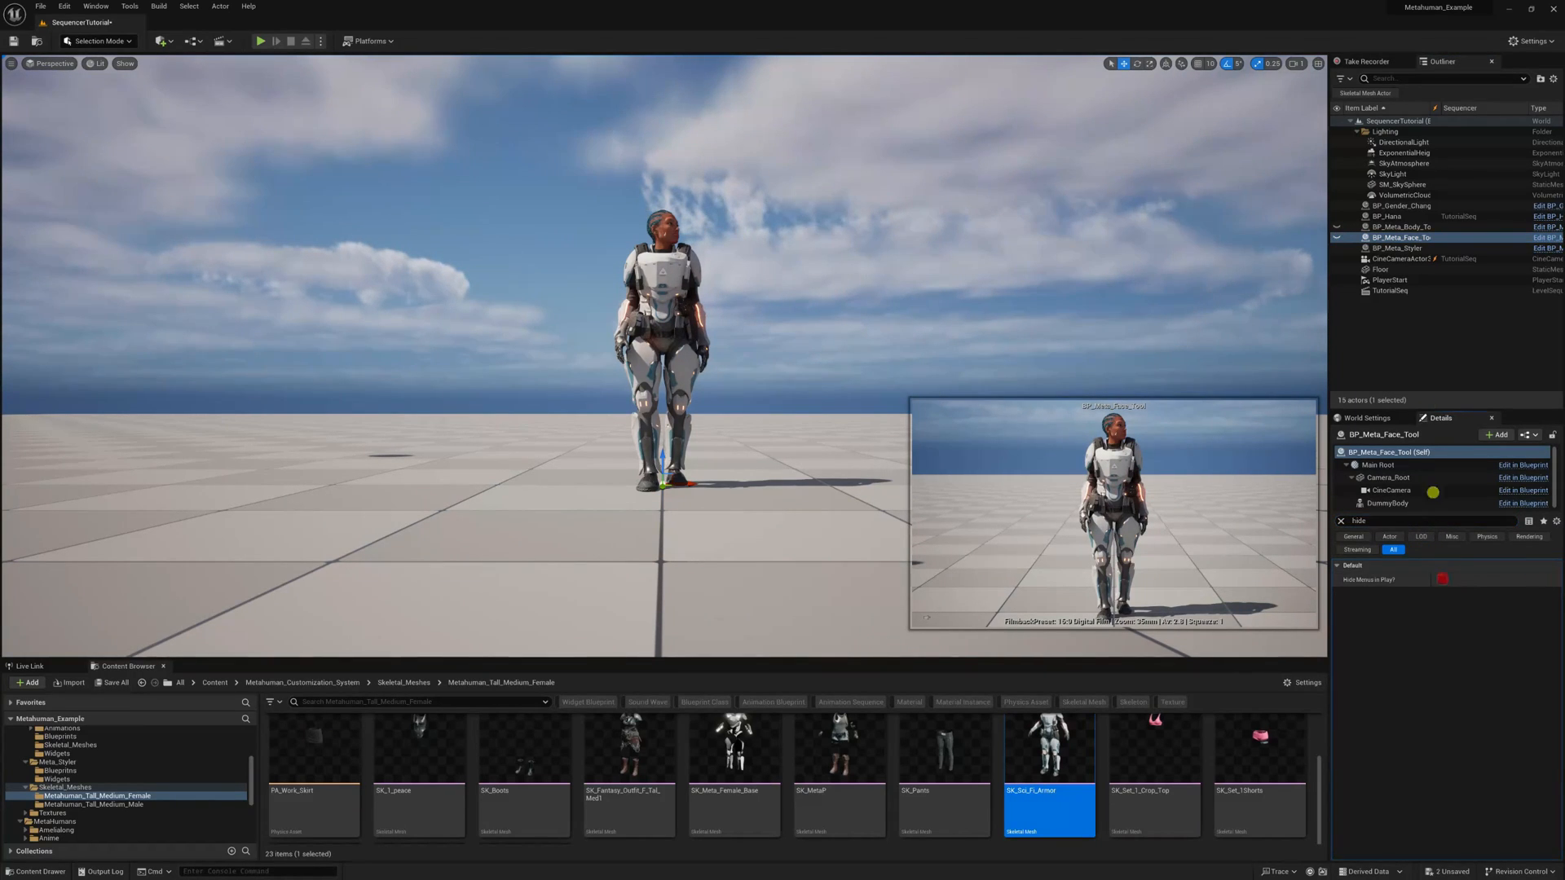
pyautogui.click(1431, 227)
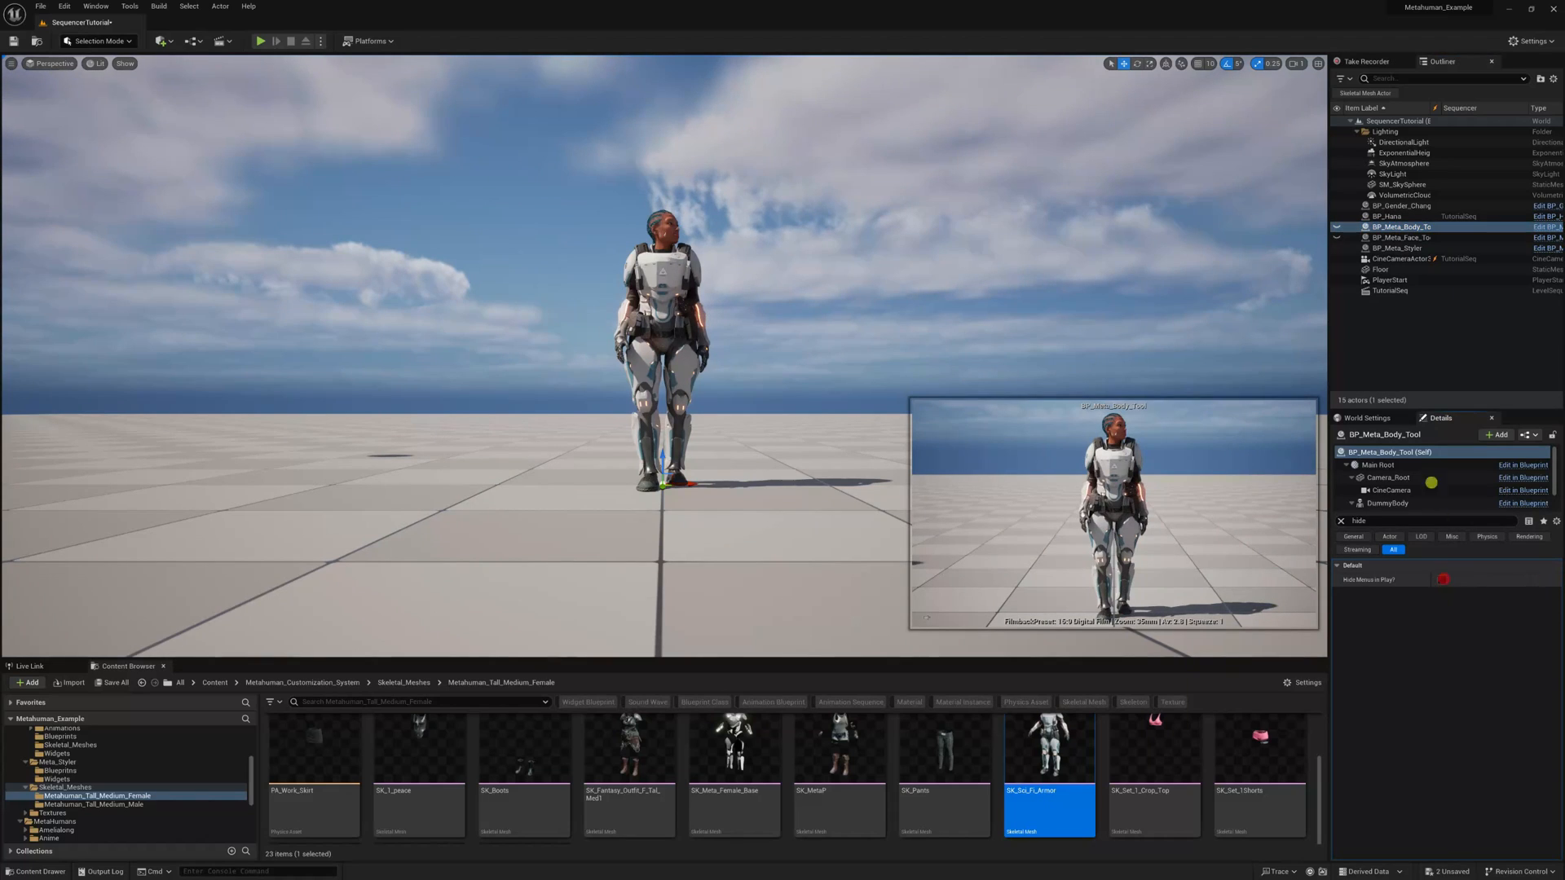
pyautogui.click(1419, 217)
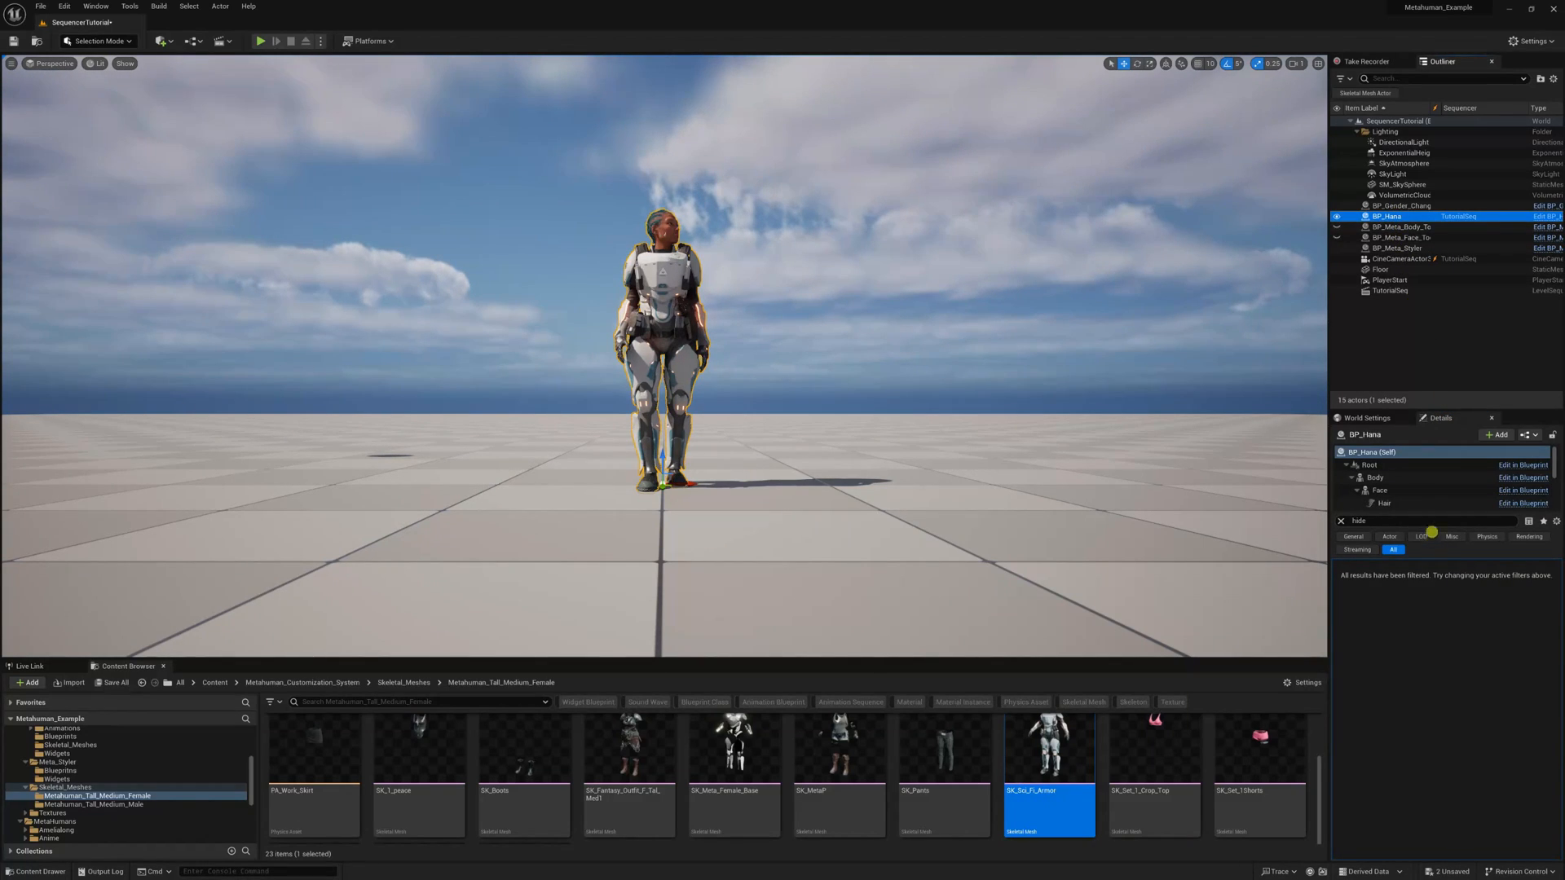
pyautogui.click(1400, 206)
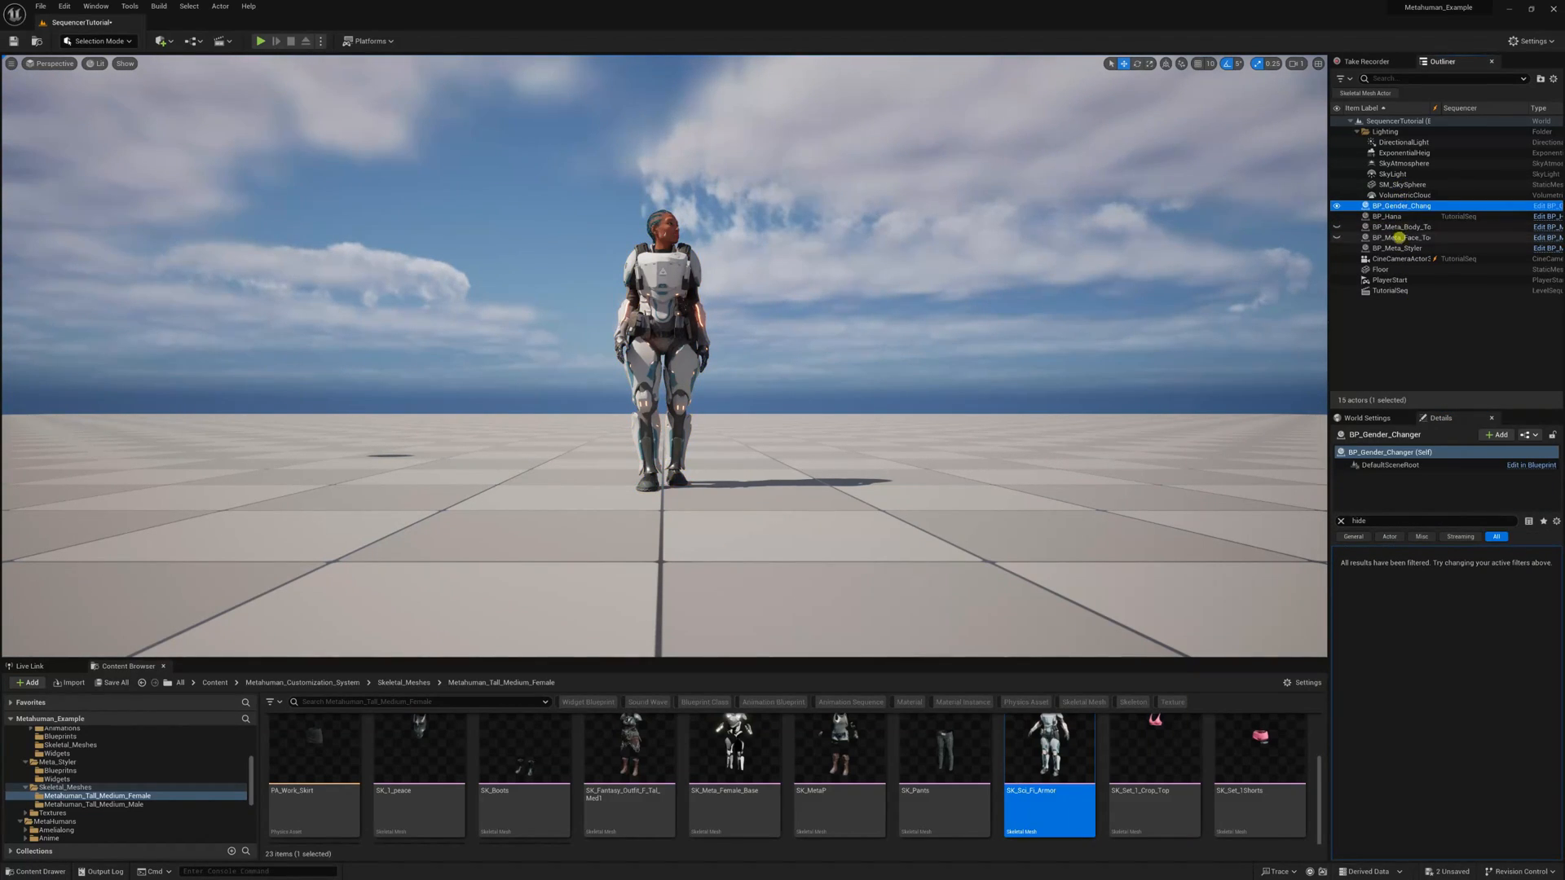
pyautogui.click(1397, 248)
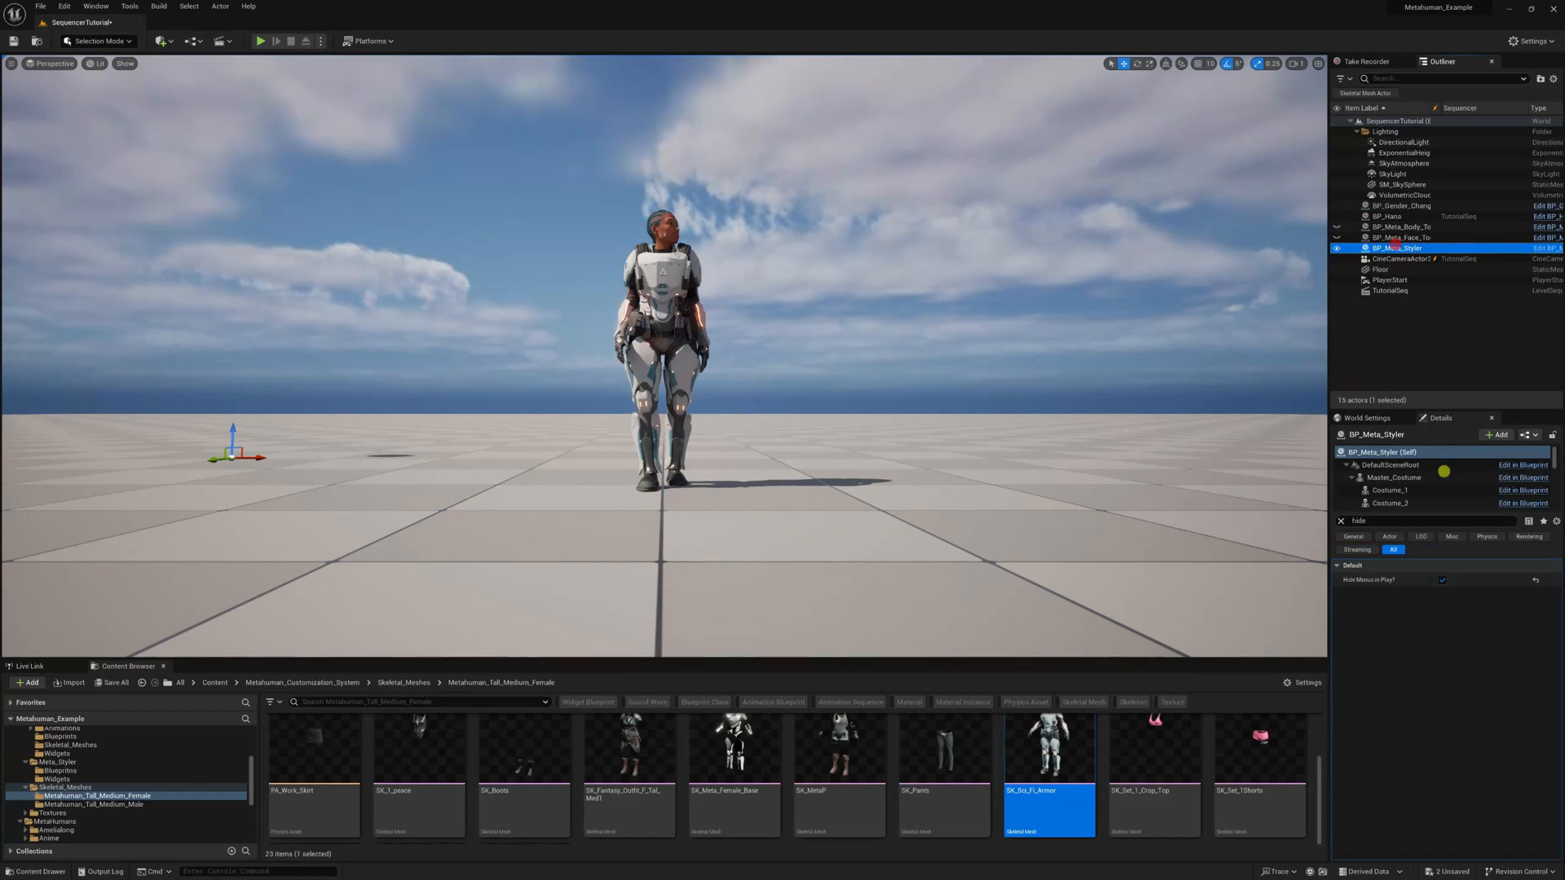
pyautogui.click(1442, 580)
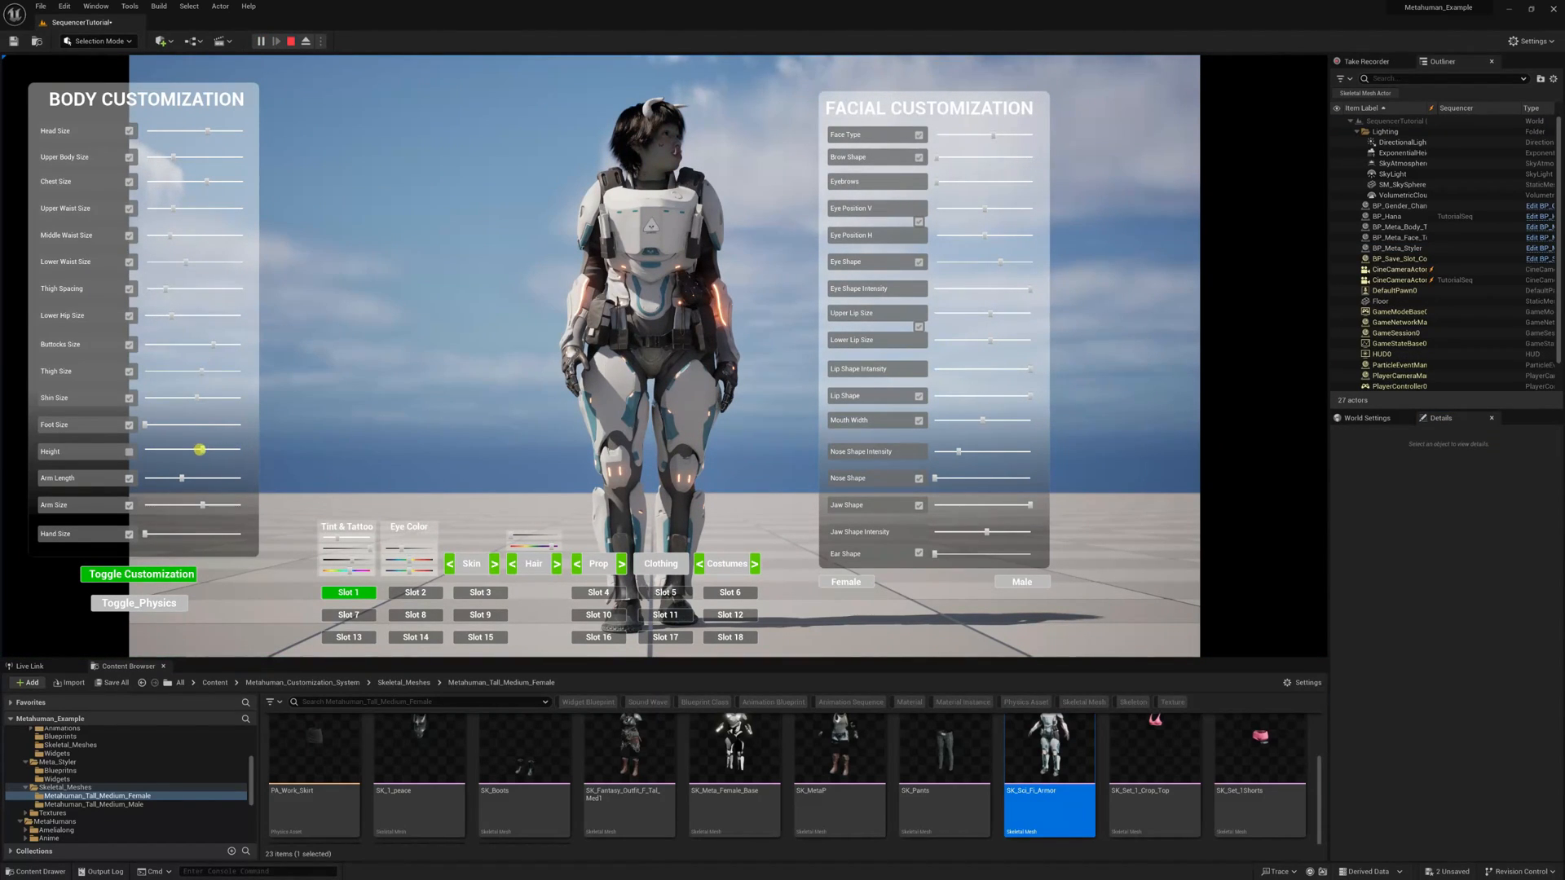
# Enable Height in the body customization, set it to about three quarters of its range, and stop playing the level
pyautogui.click(129, 453)
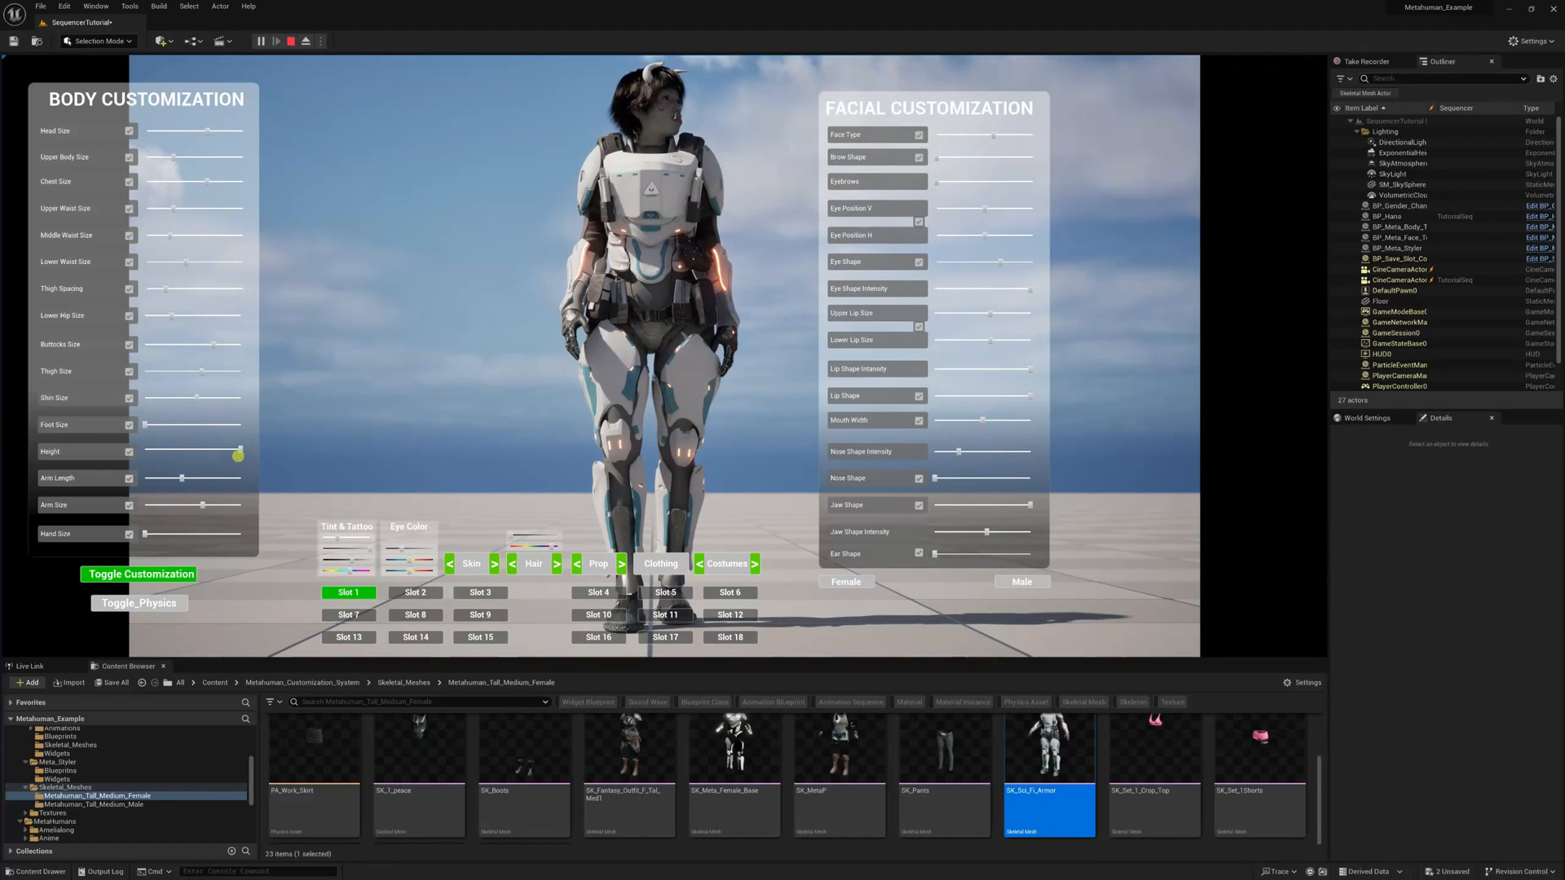
pyautogui.moveTo(234, 450); pyautogui.dragTo(221, 449)
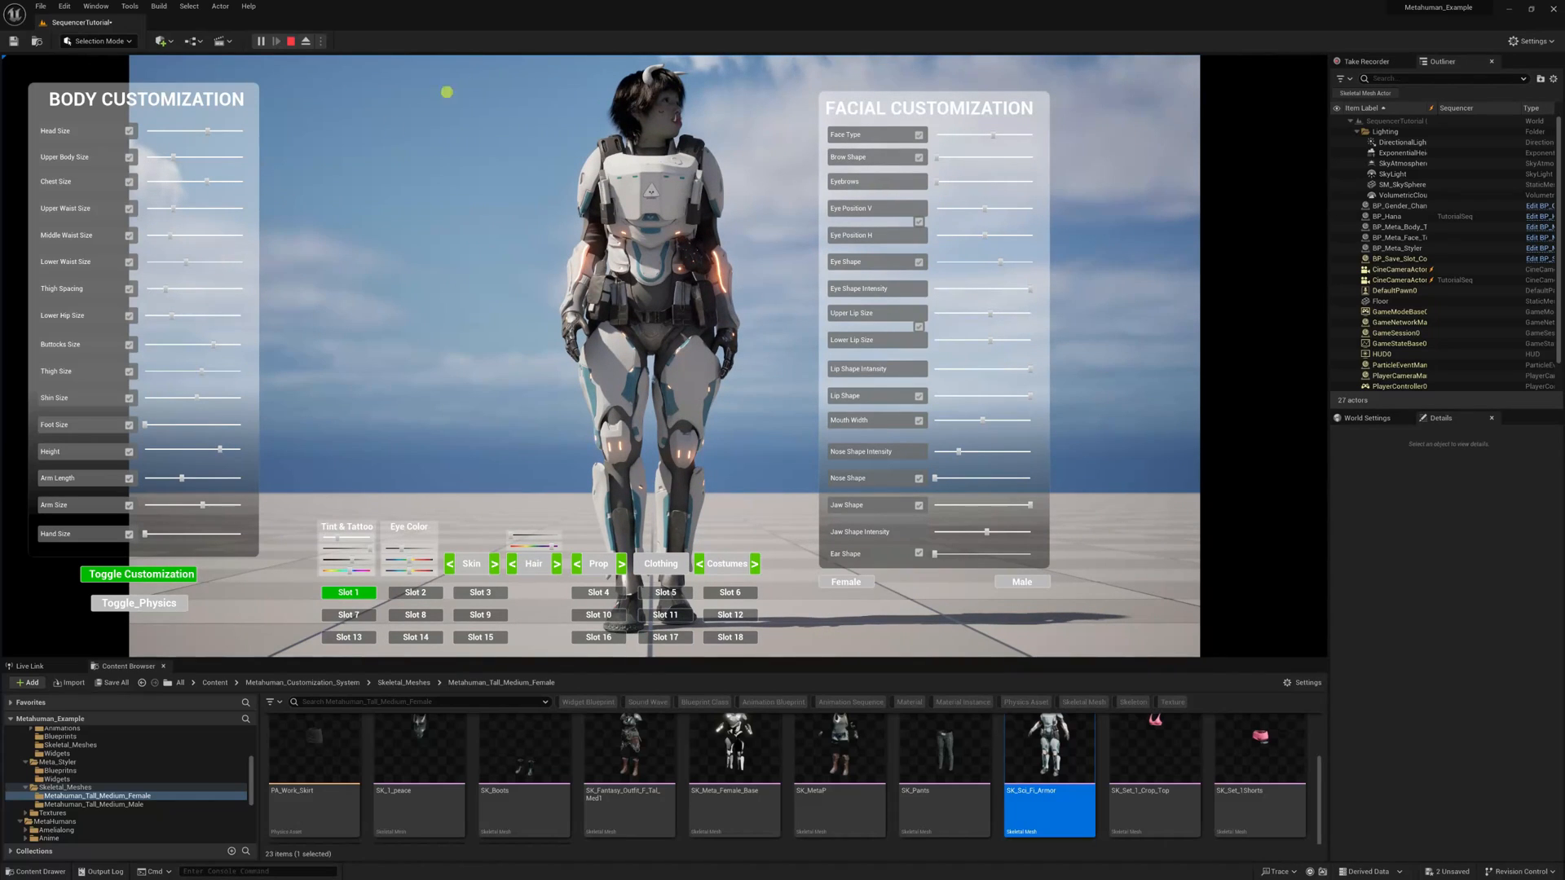
pyautogui.click(293, 41)
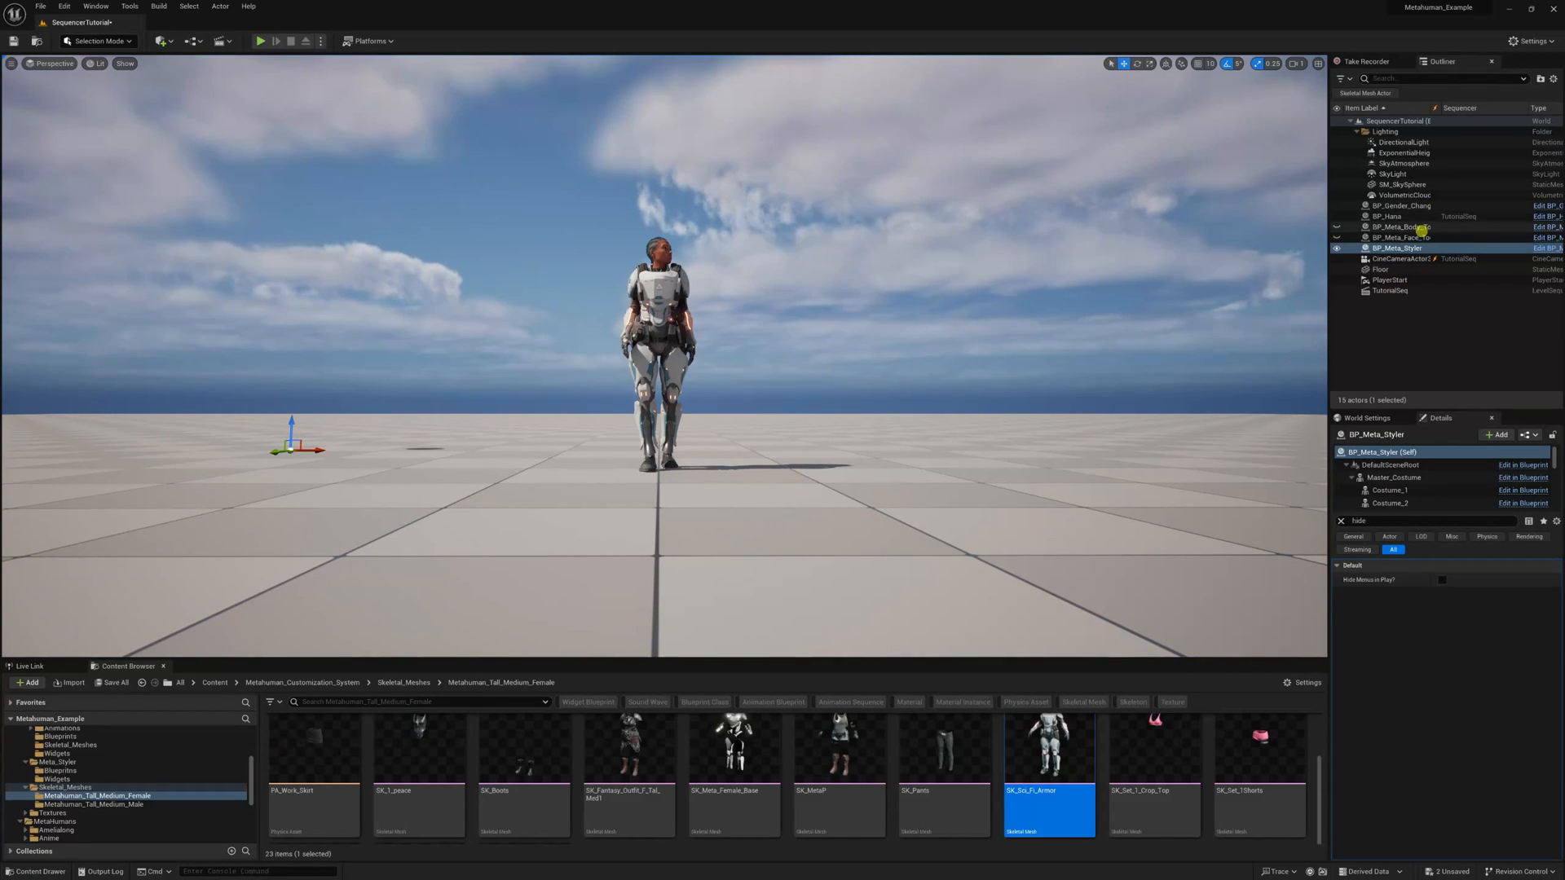
# Clear the details filter for TutorialSeq, open its level sequence, and select BP_Hana's MetaHuman_ControlRig track
pyautogui.click(1398, 291)
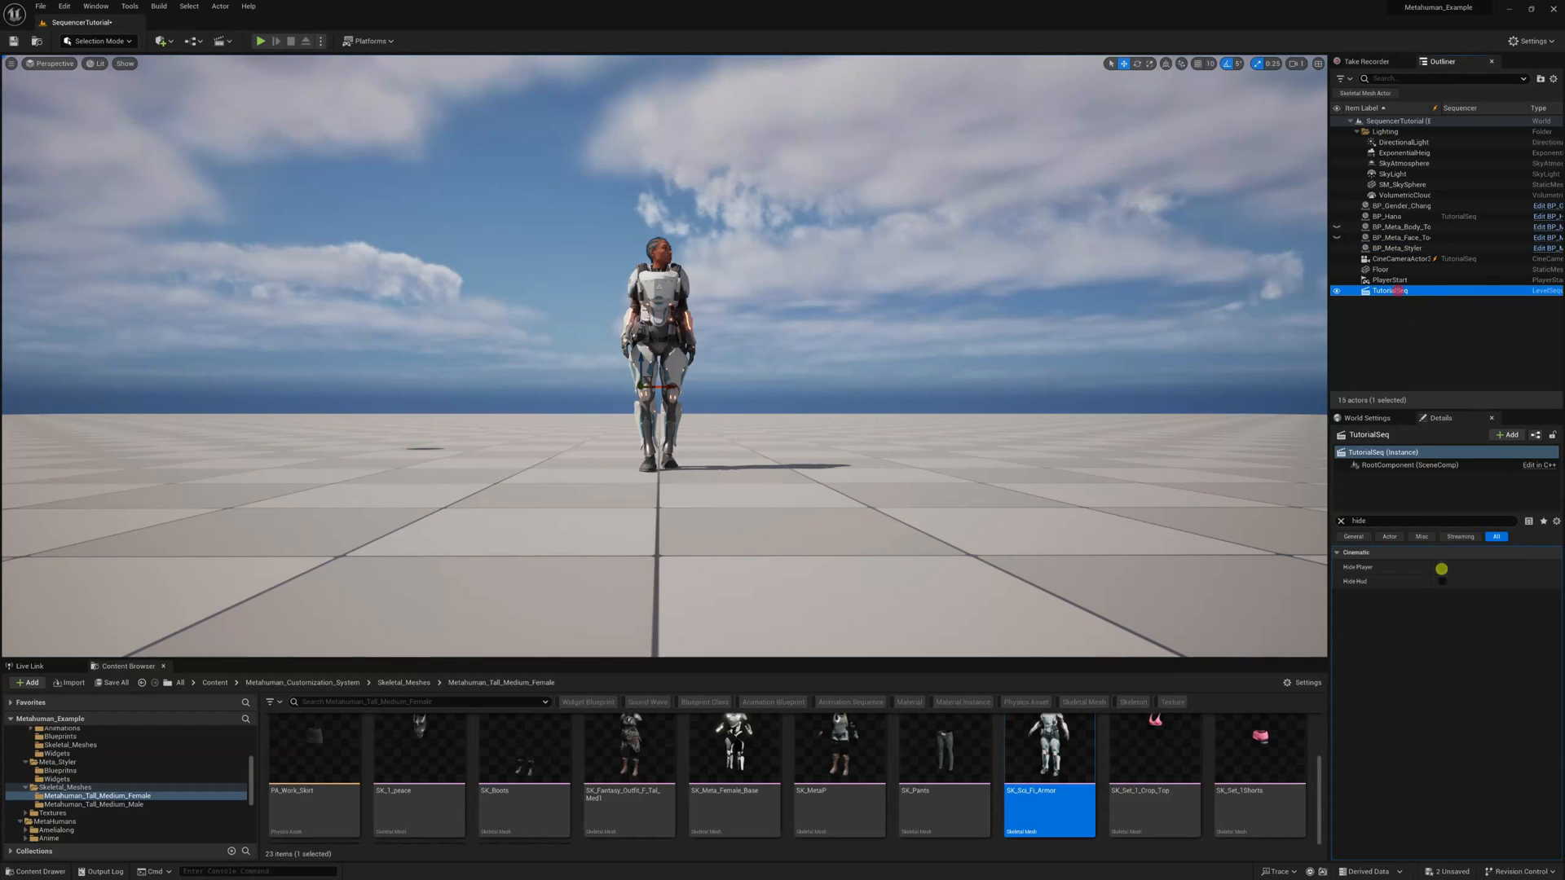
pyautogui.click(1341, 522)
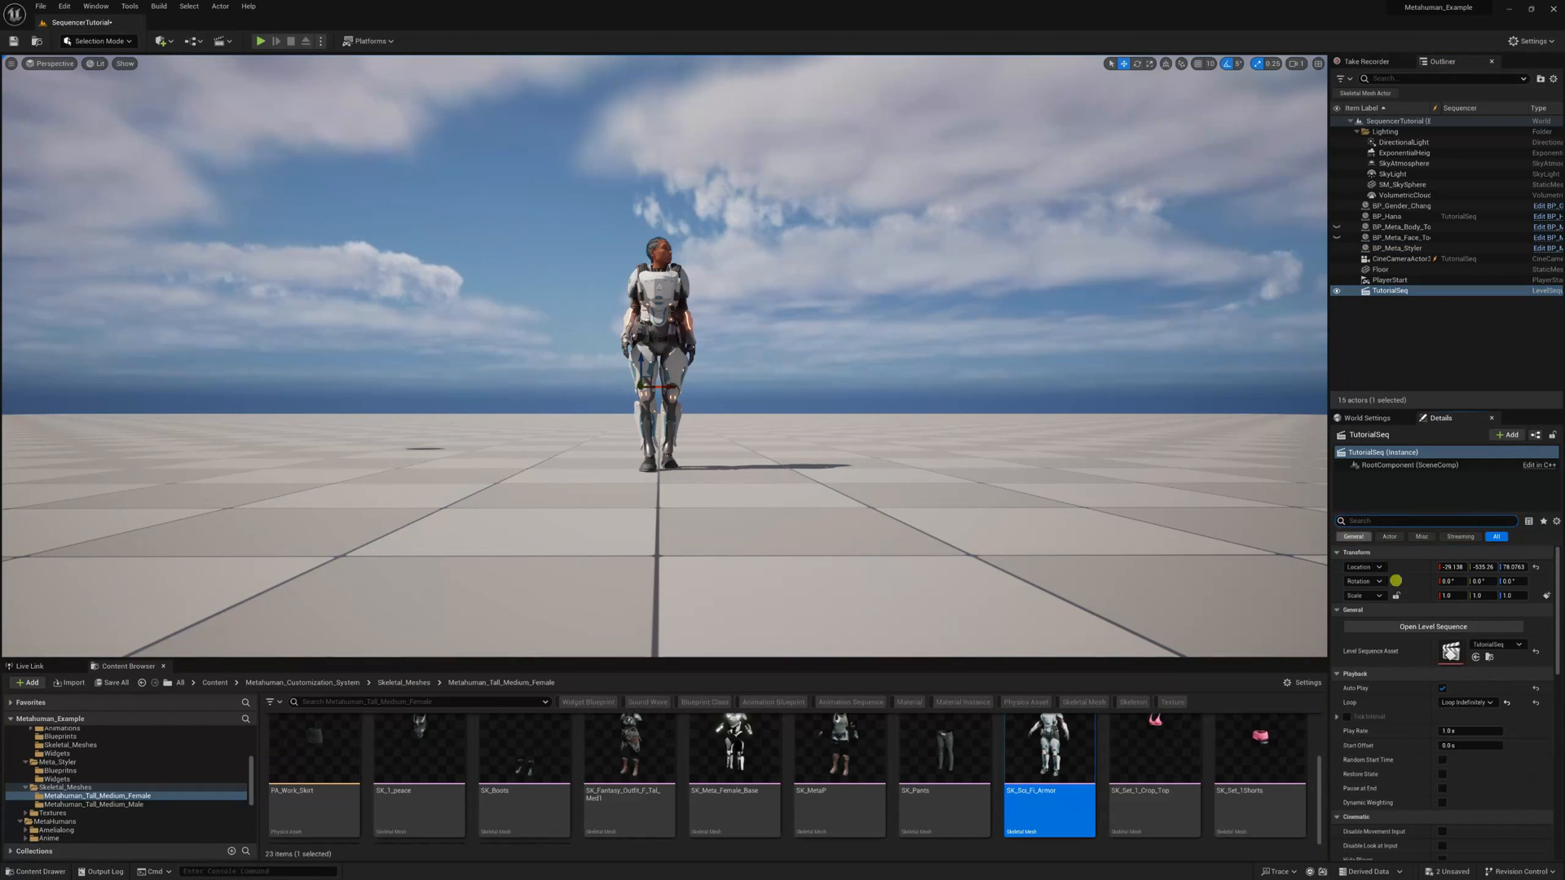
pyautogui.click(1419, 626)
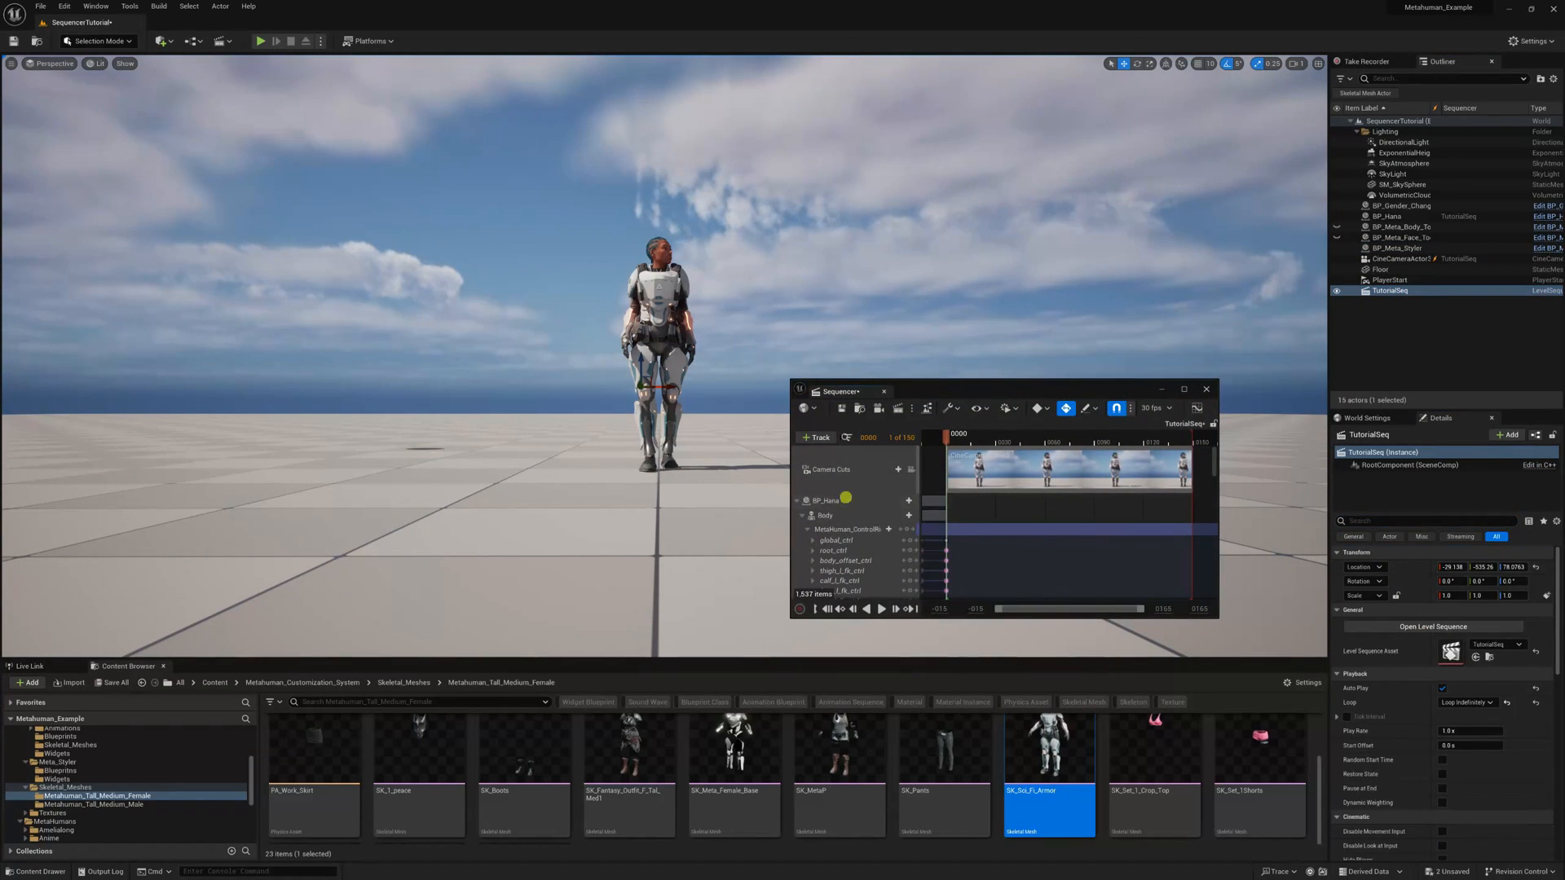
pyautogui.click(843, 532)
pyautogui.click(827, 529)
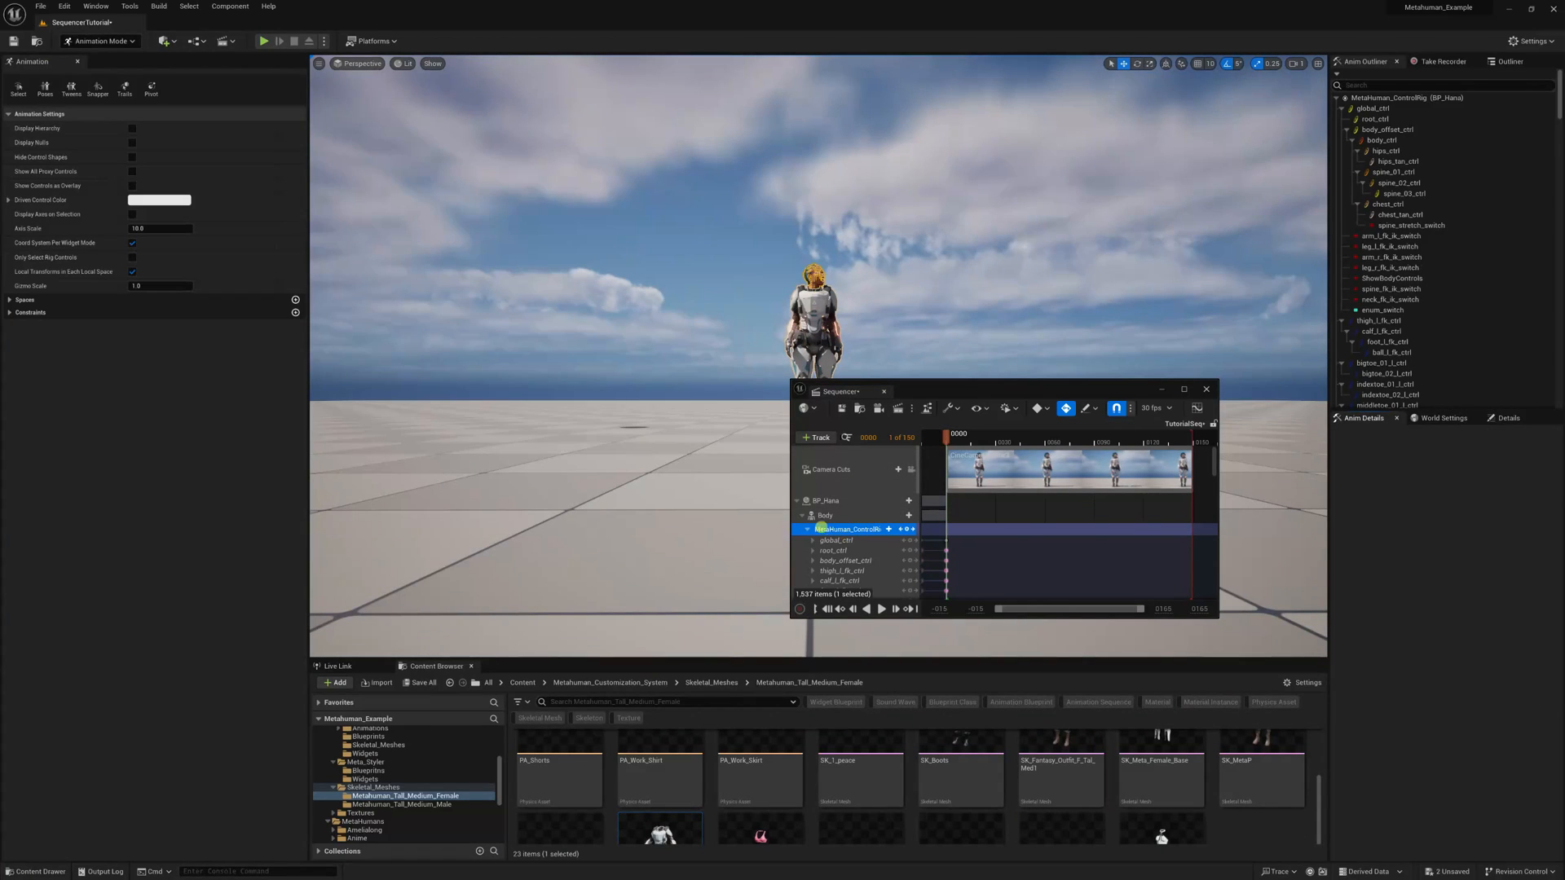
# Frame the character and her rig controls in the viewport, moving the Sequencer window clear of her
pyautogui.moveTo(619, 473); pyautogui.dragTo(642, 498, button='right')
pyautogui.press('g')
pyautogui.press('w')
pyautogui.press('e')
pyautogui.press('e')
pyautogui.press('w')
pyautogui.moveTo(620, 458); pyautogui.dragTo(619, 500, button='middle')
pyautogui.scroll(-5, 619, 500)
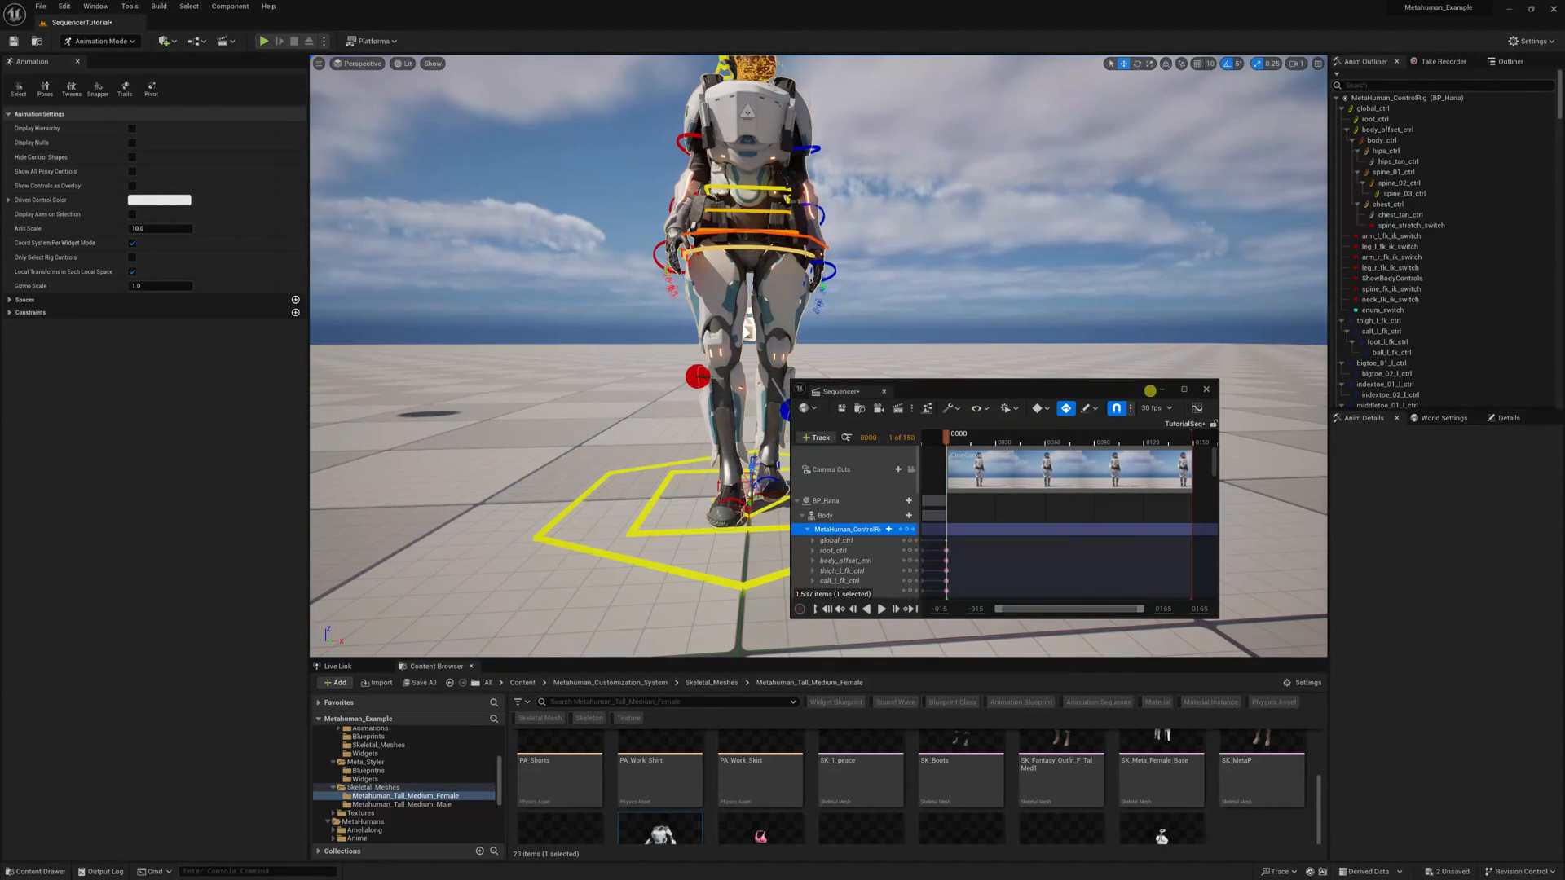
pyautogui.scroll(-6, 1023, 183)
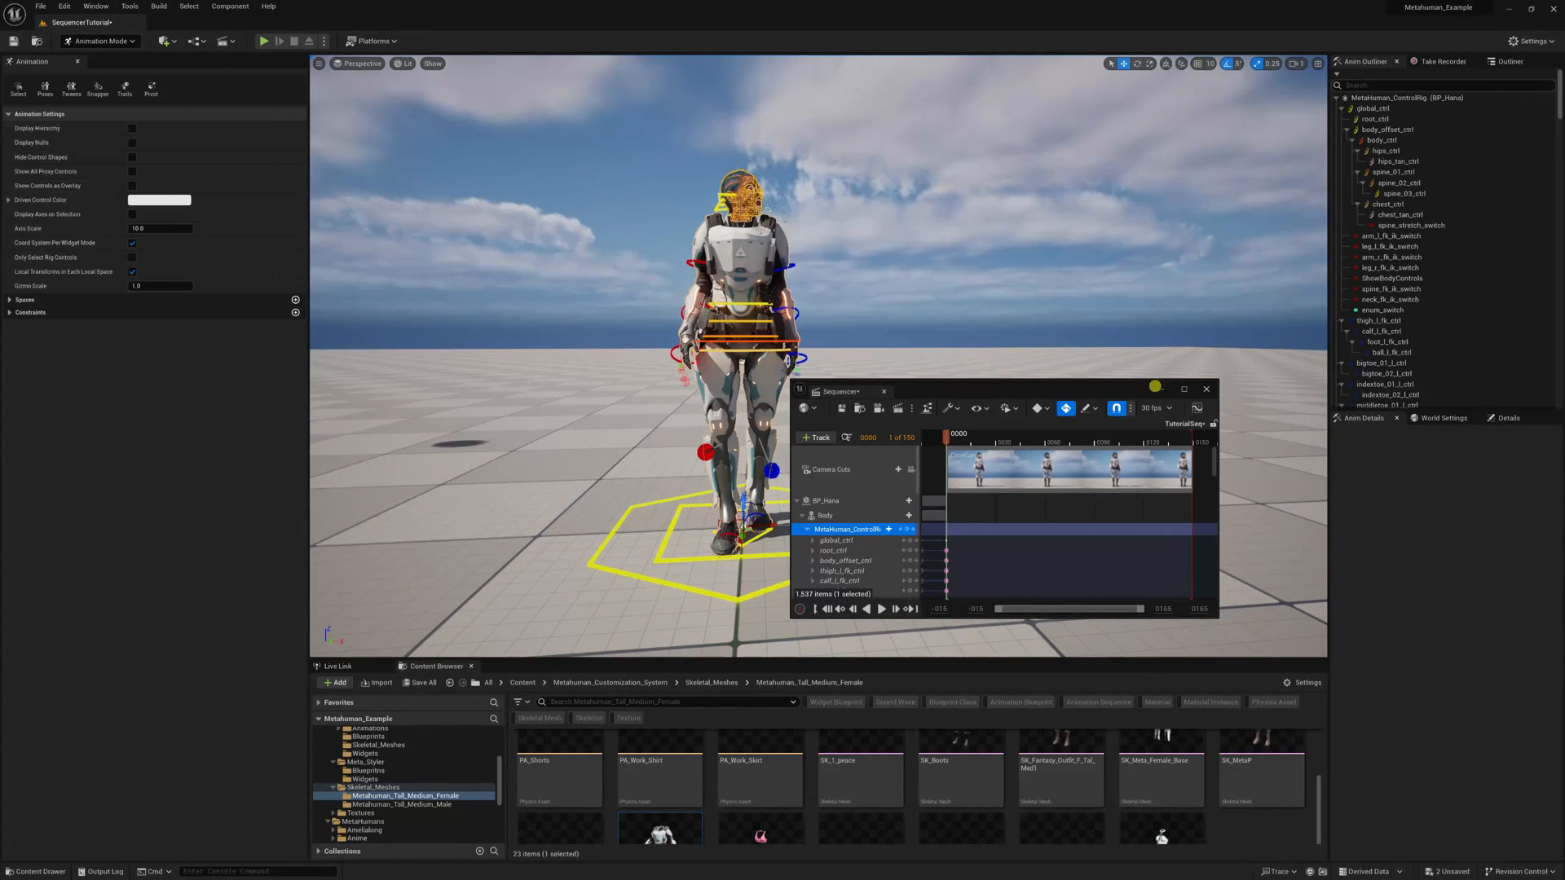
pyautogui.moveTo(1114, 393); pyautogui.dragTo(394, 433)
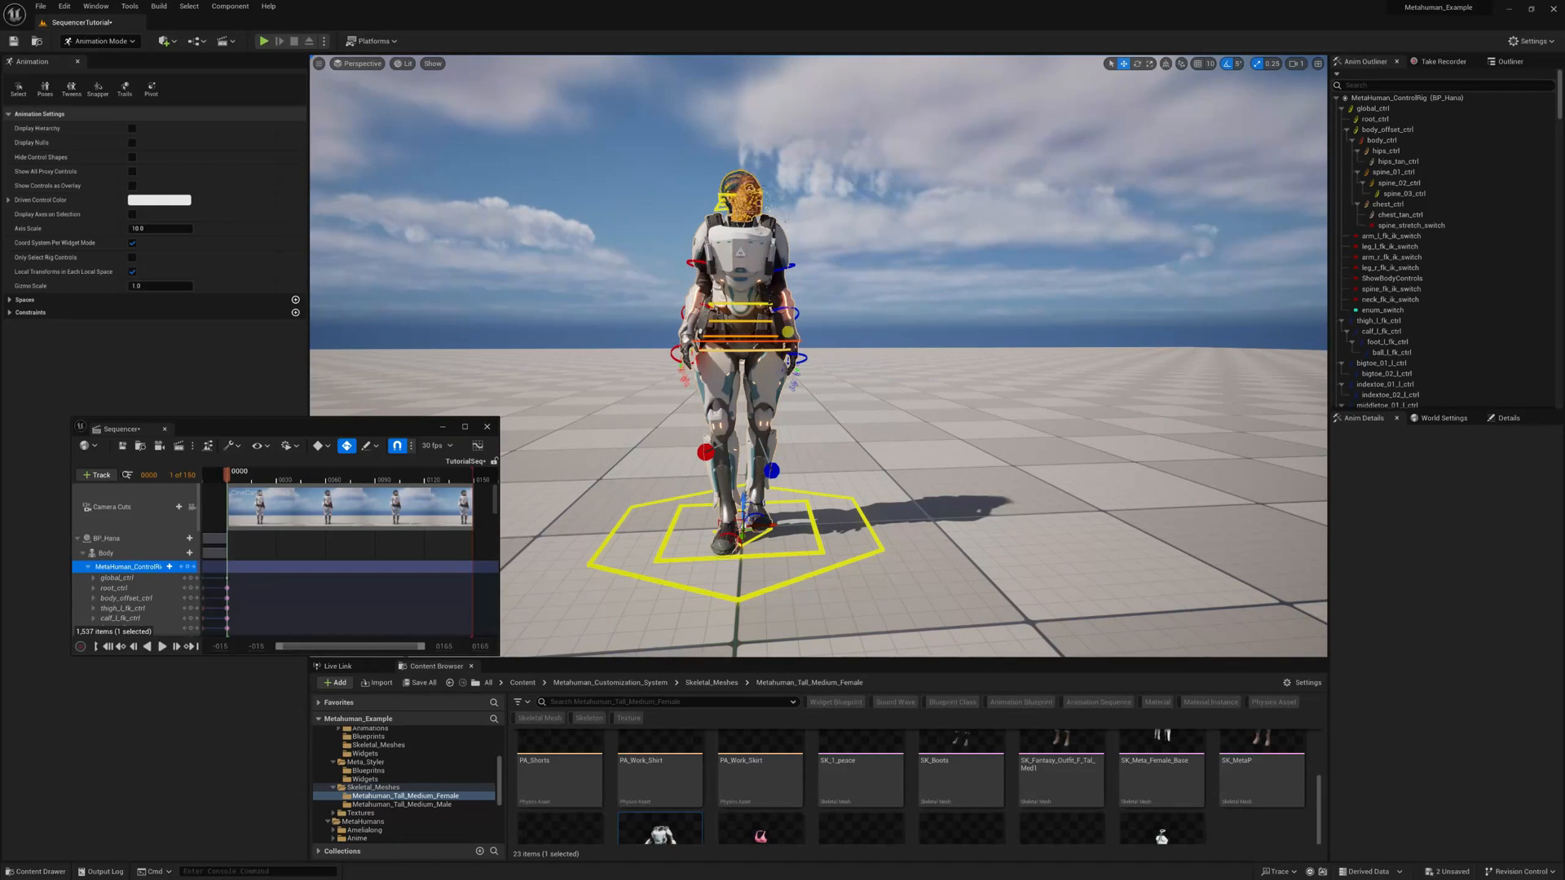
pyautogui.scroll(5, 817, 530)
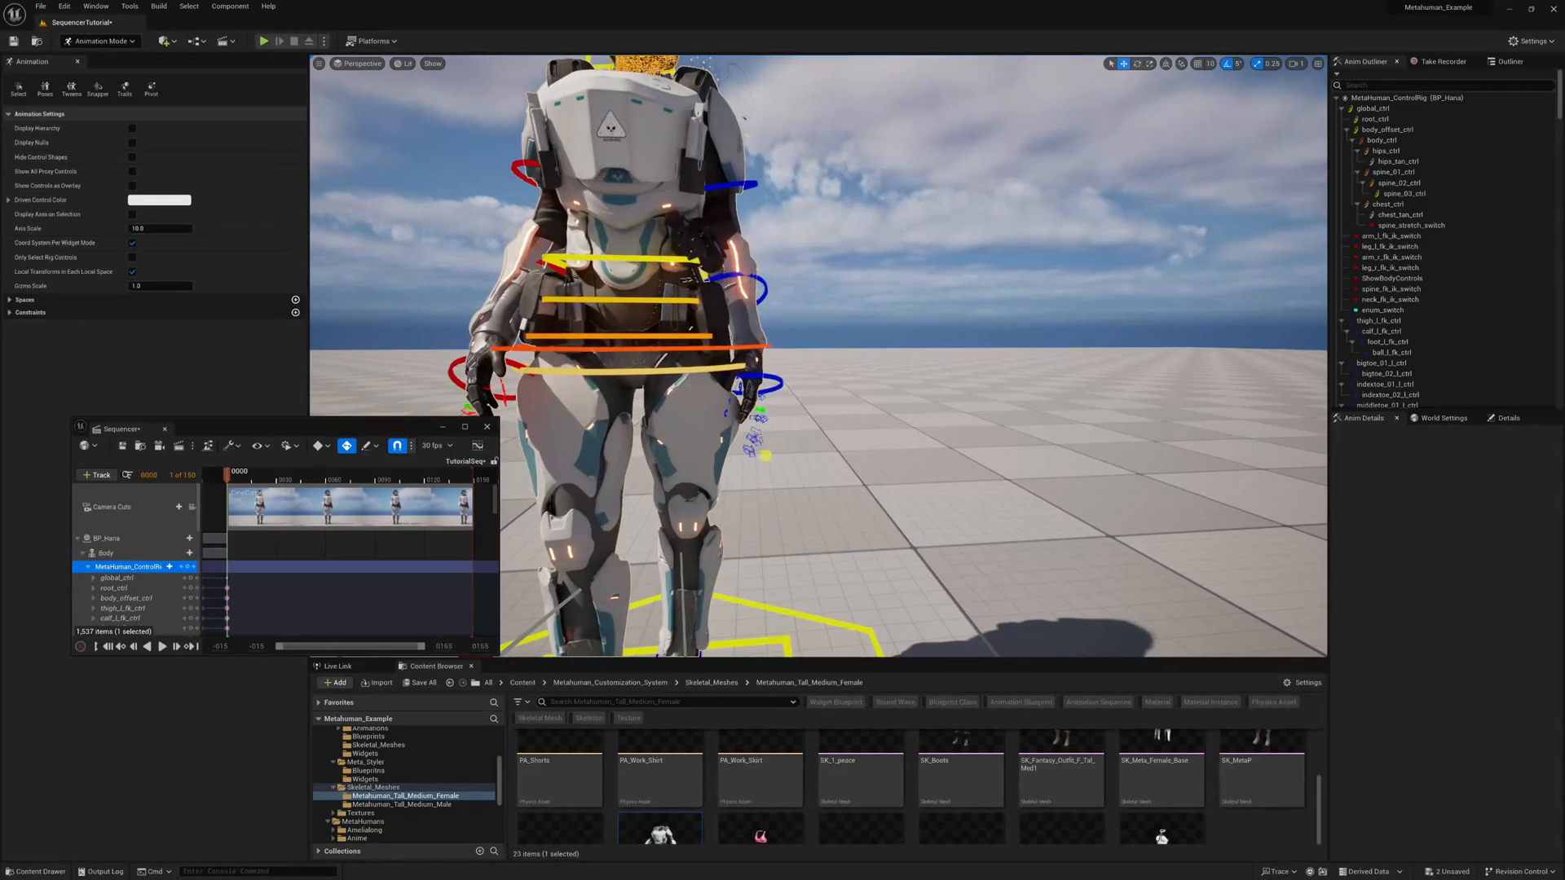
pyautogui.scroll(-4, 848, 314)
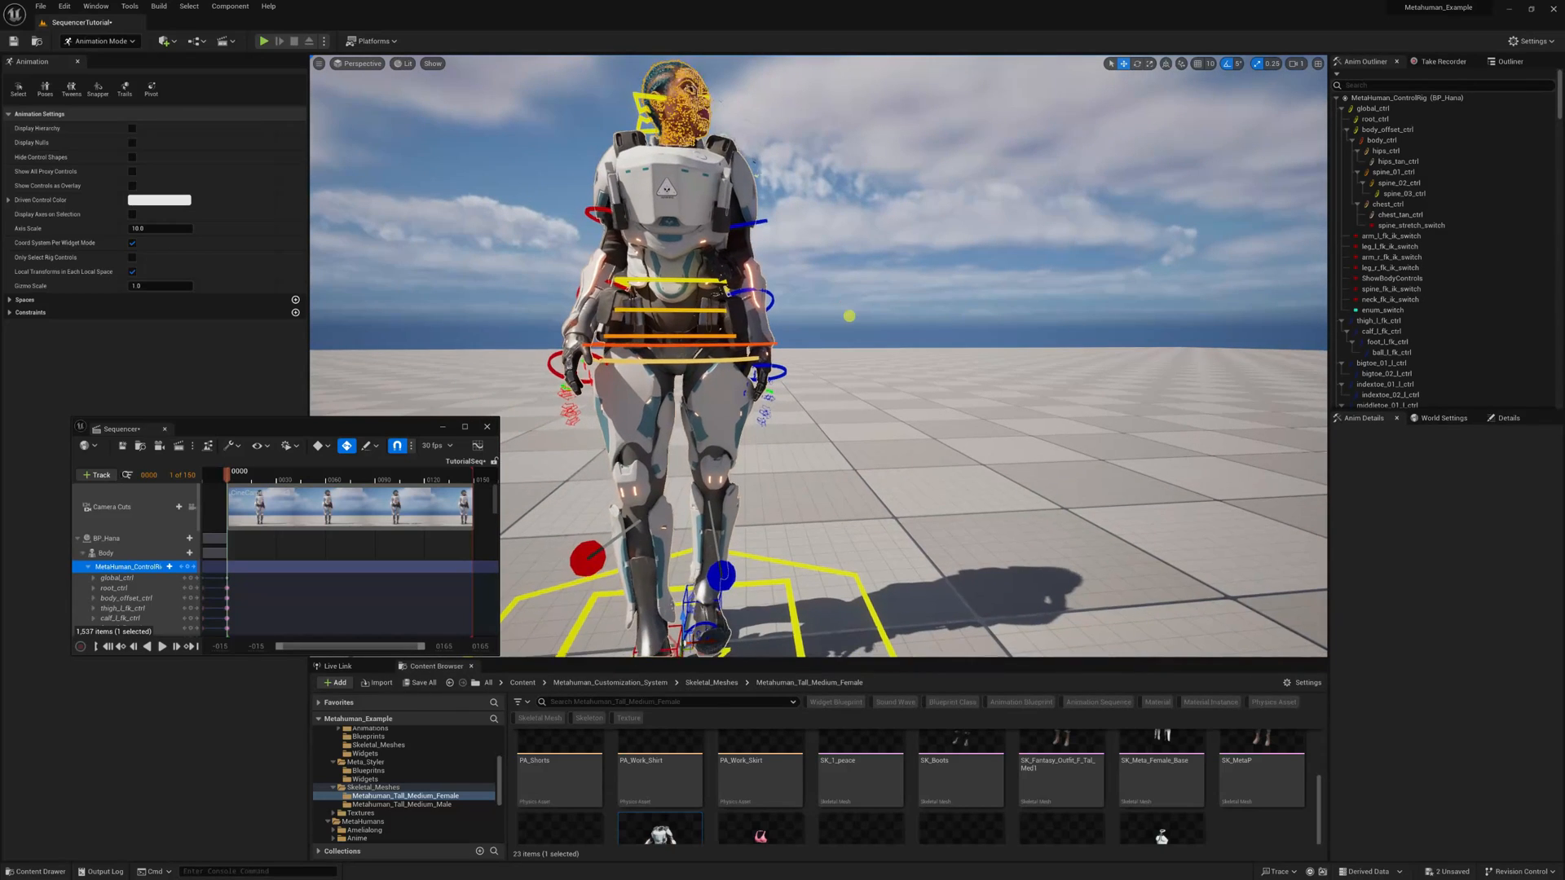
pyautogui.moveTo(849, 316); pyautogui.dragTo(846, 337, button='middle')
pyautogui.scroll(-4, 846, 343)
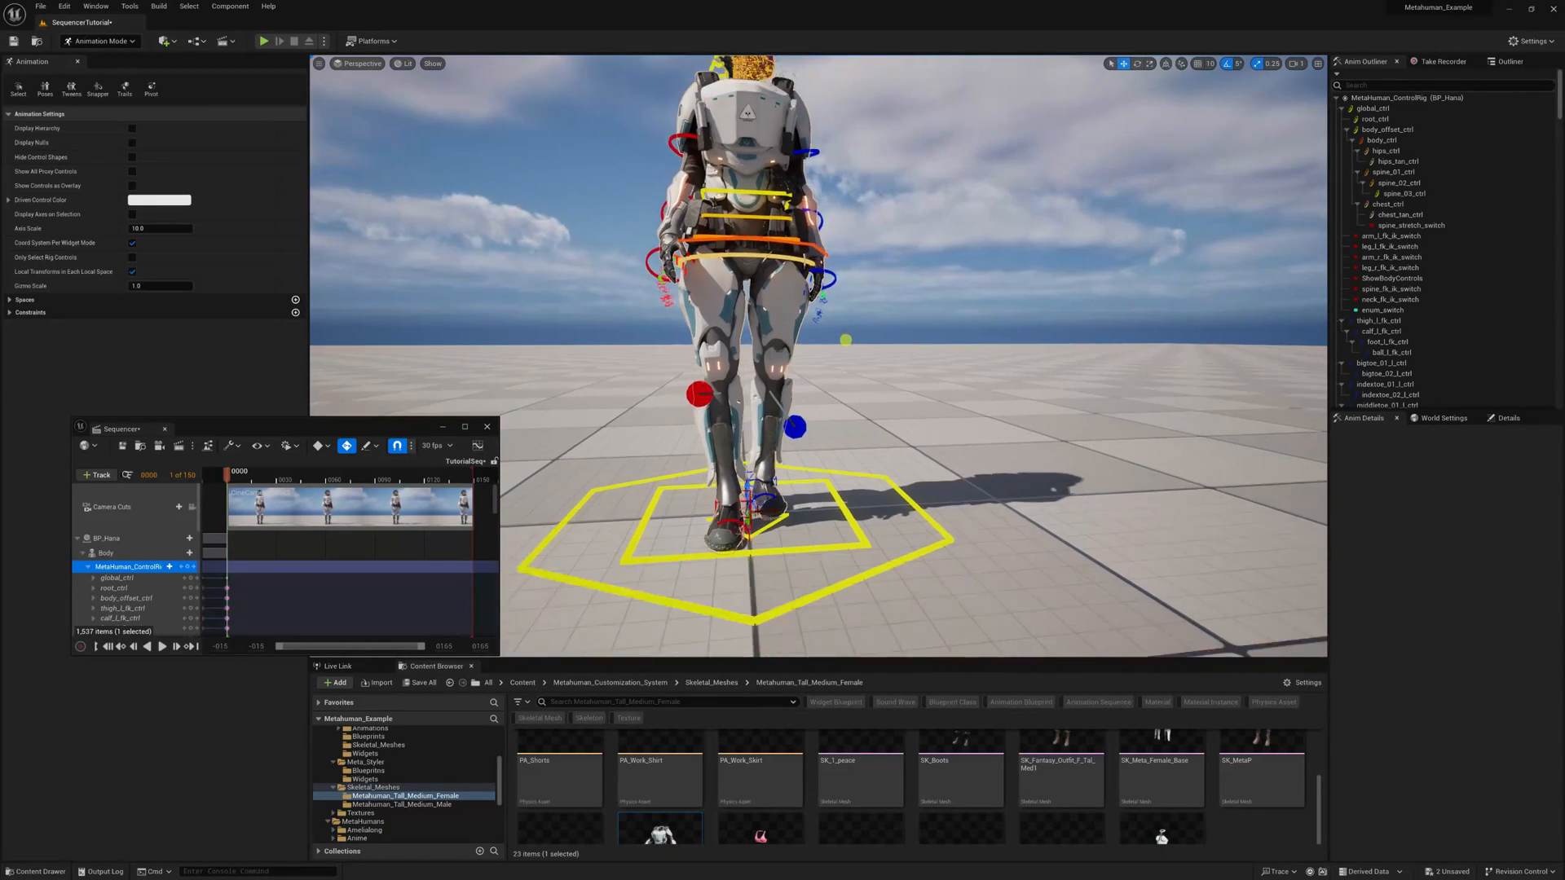